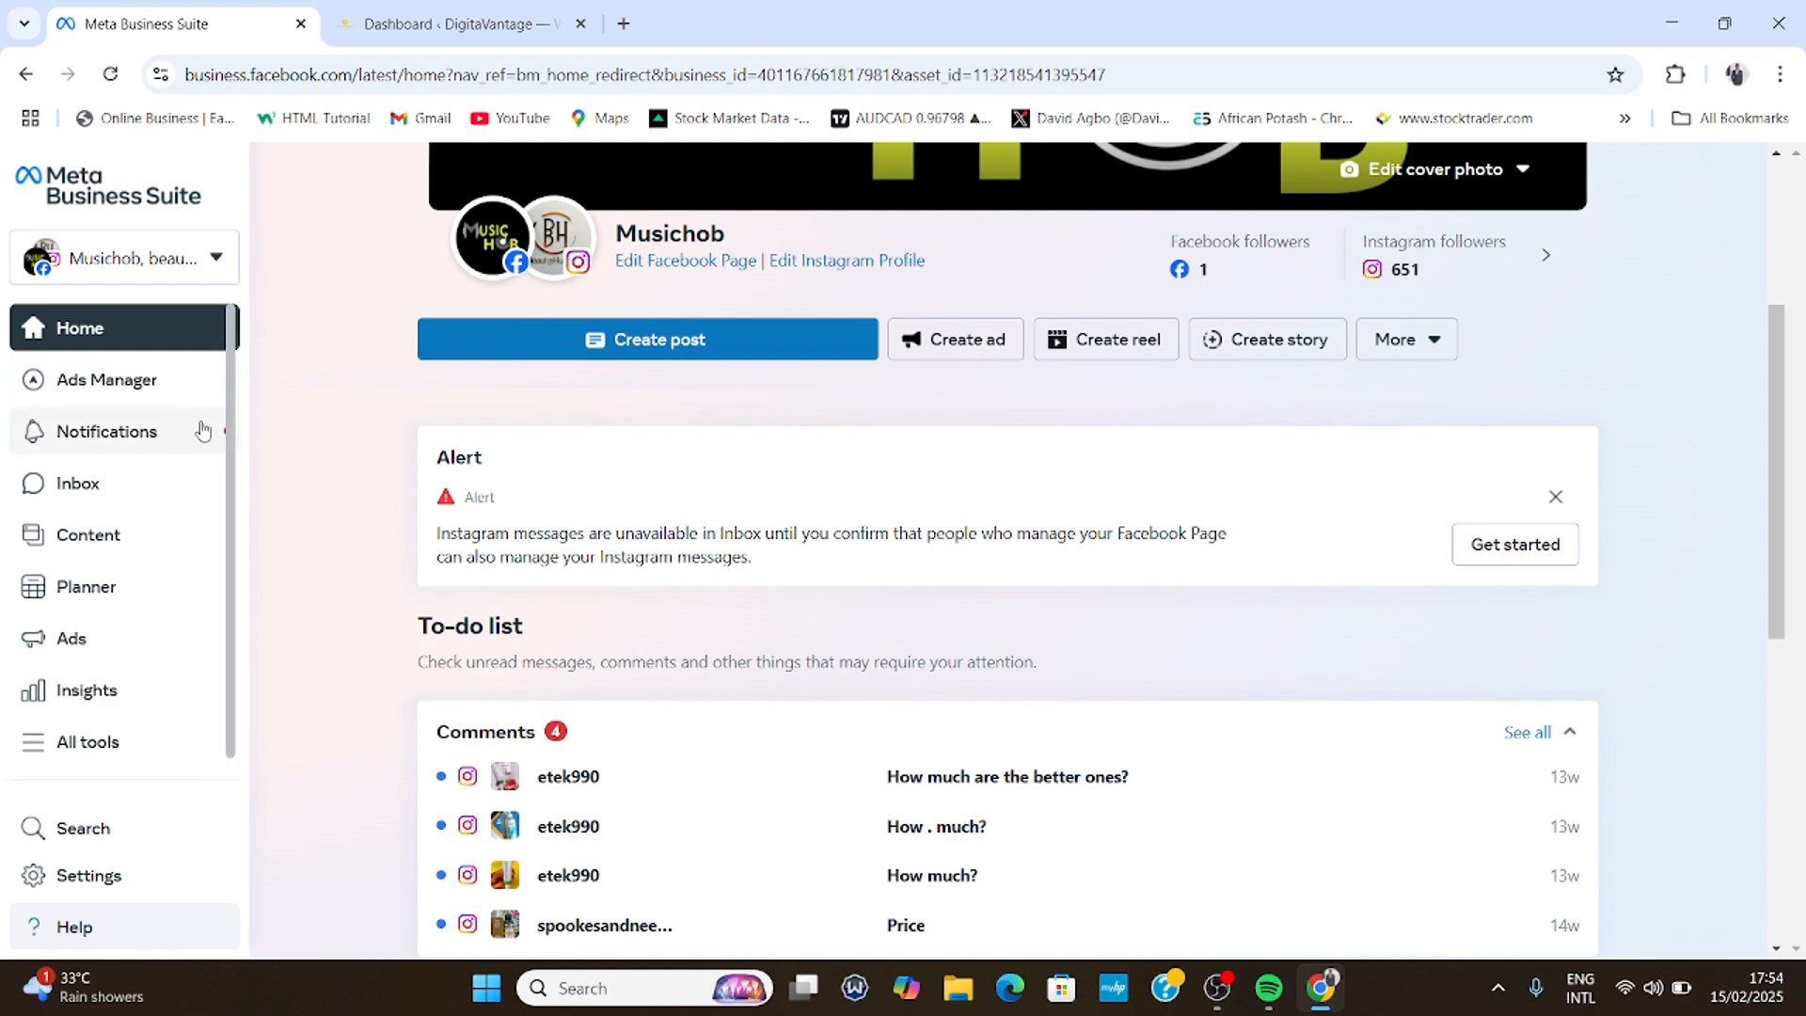
- Go to Settings > Data Sources > Datasets in the business portfolio settings
click(58, 889)
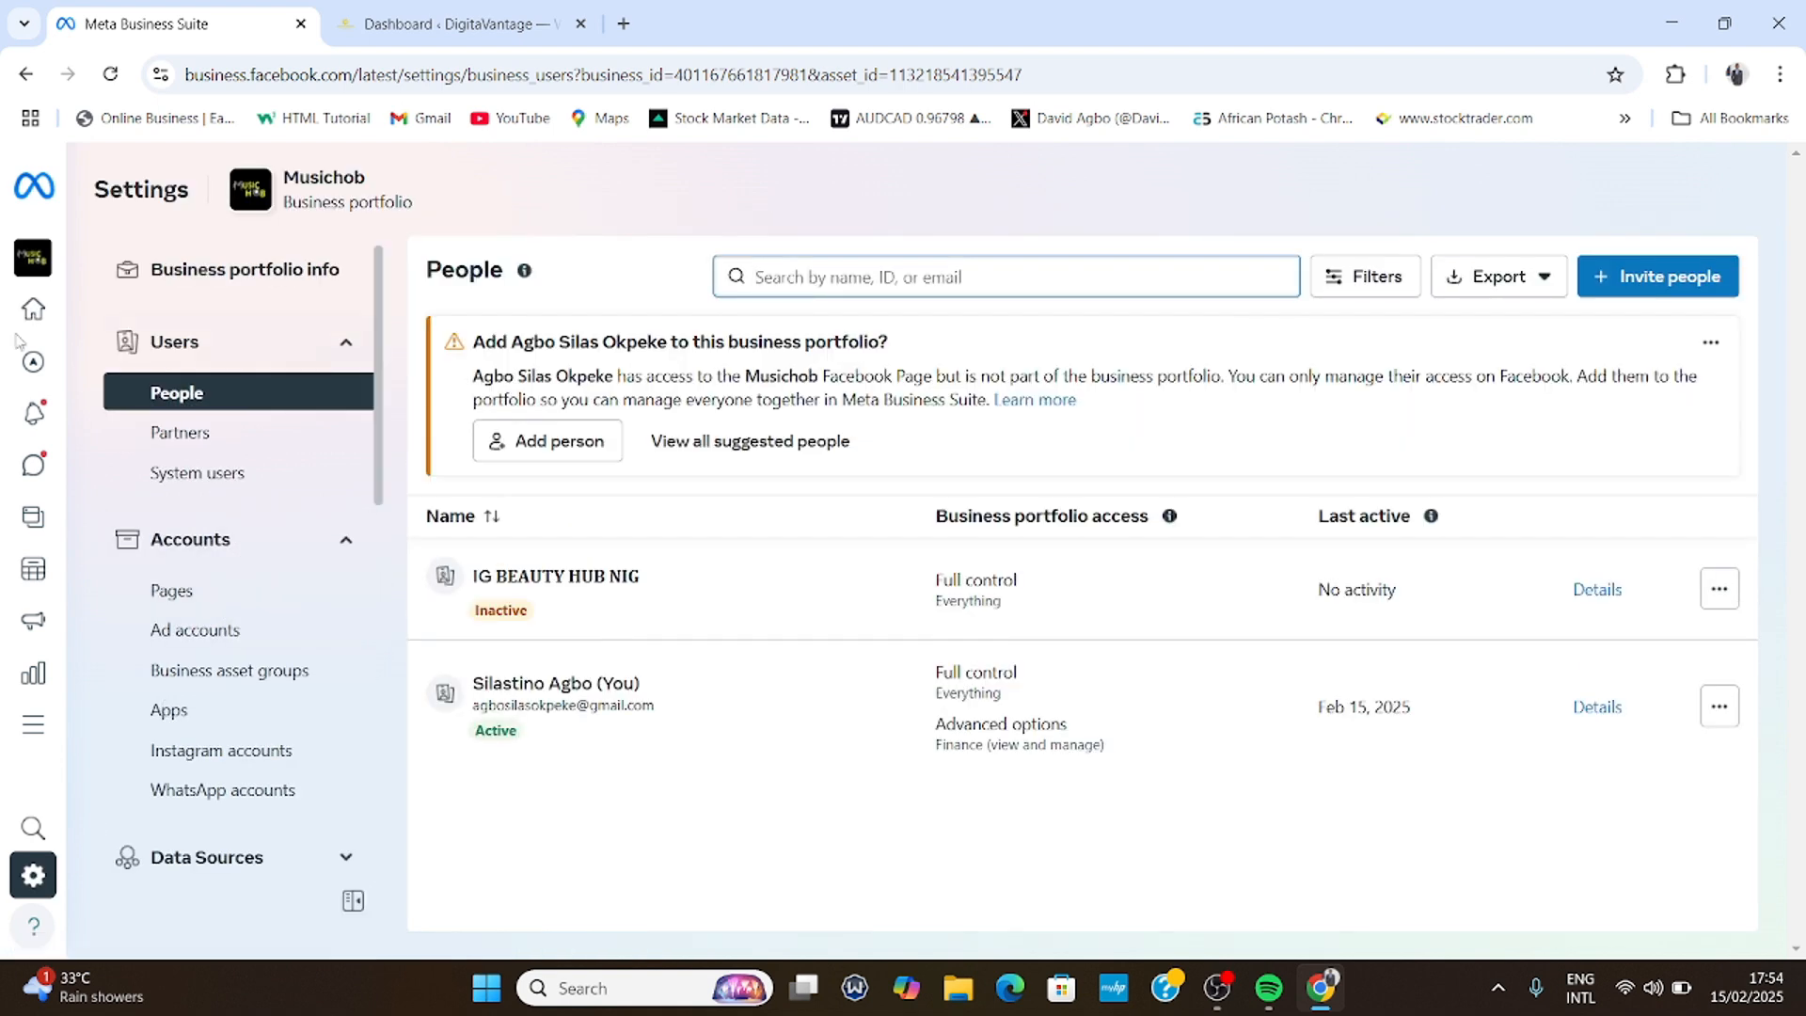
mouse_move(28, 339)
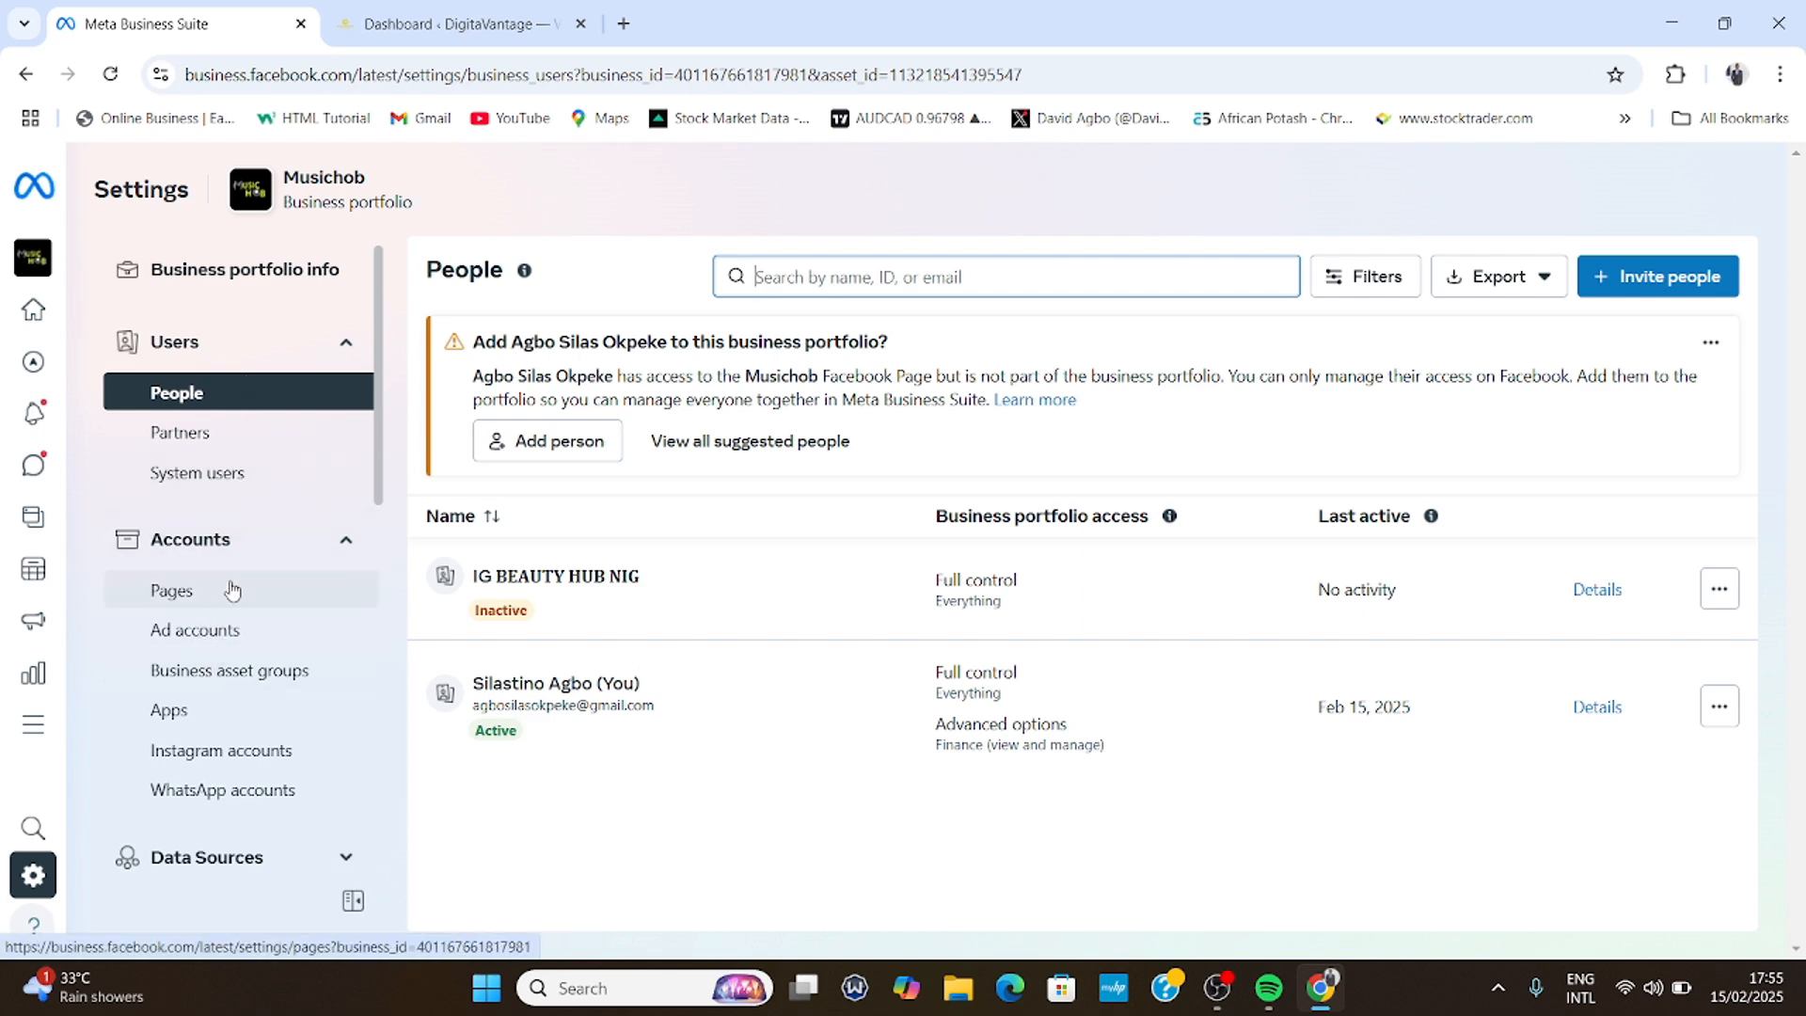
scroll(229, 588, down, 3)
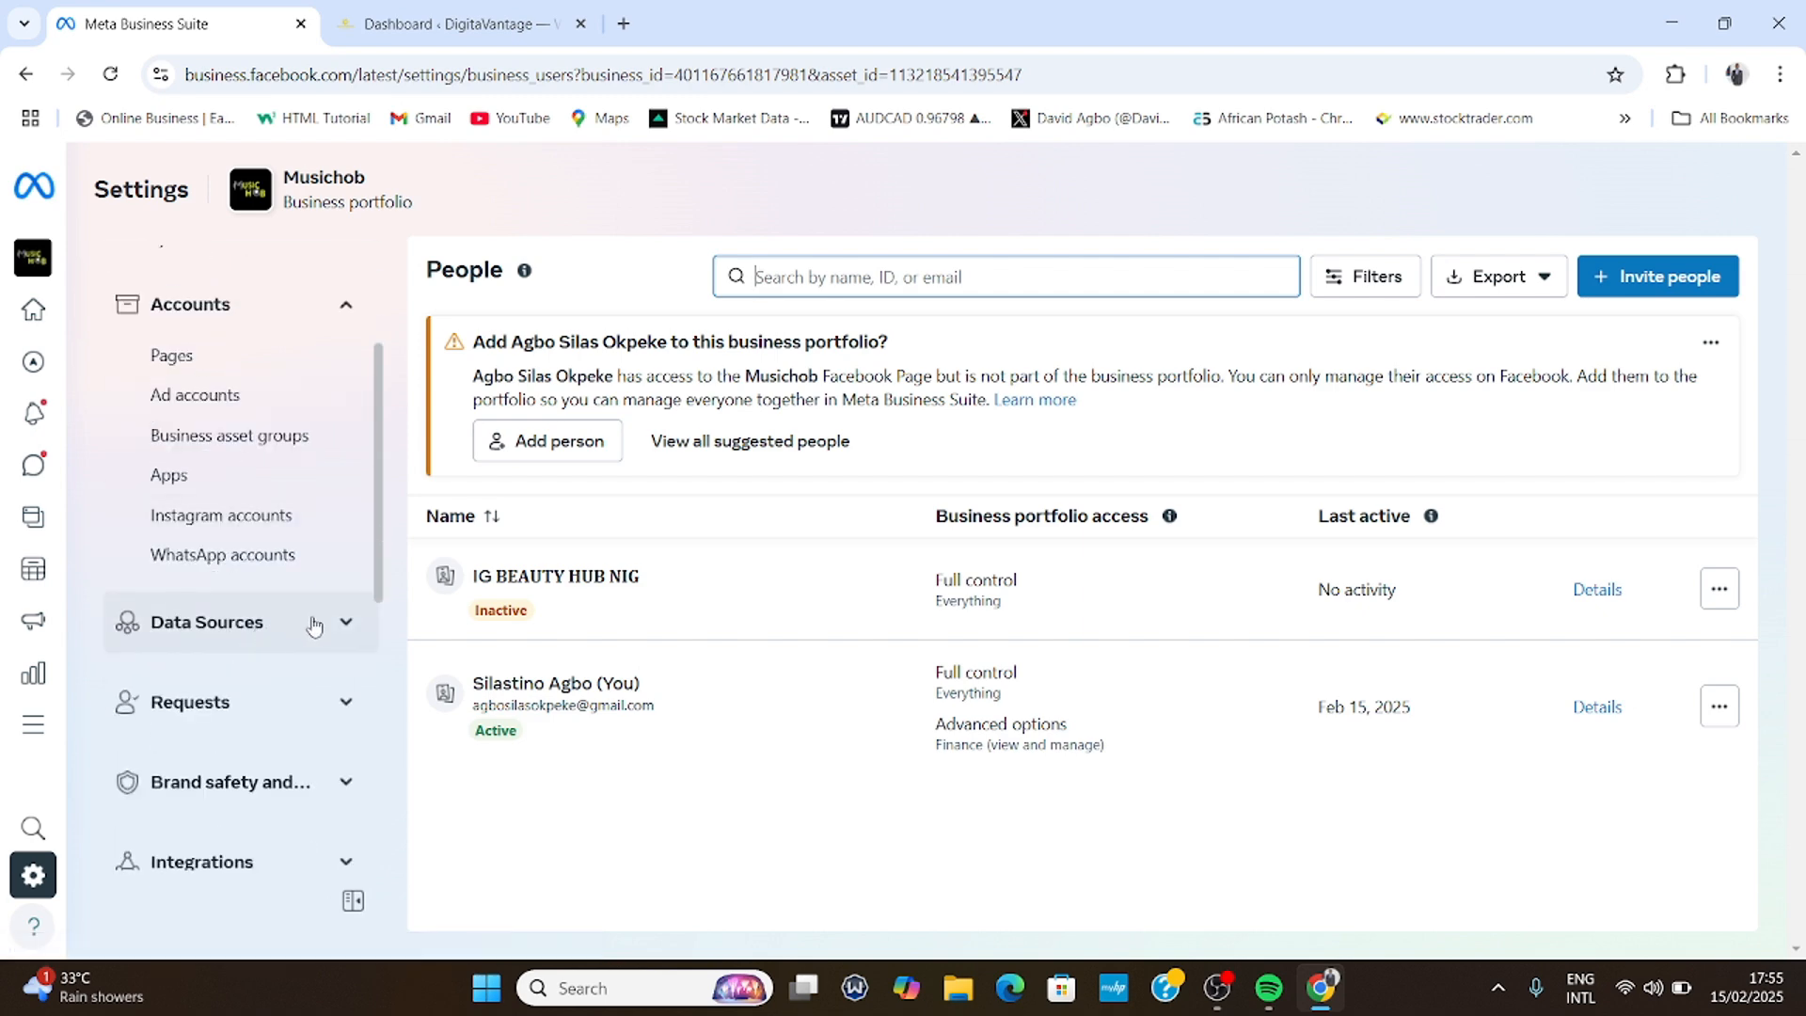
click(296, 621)
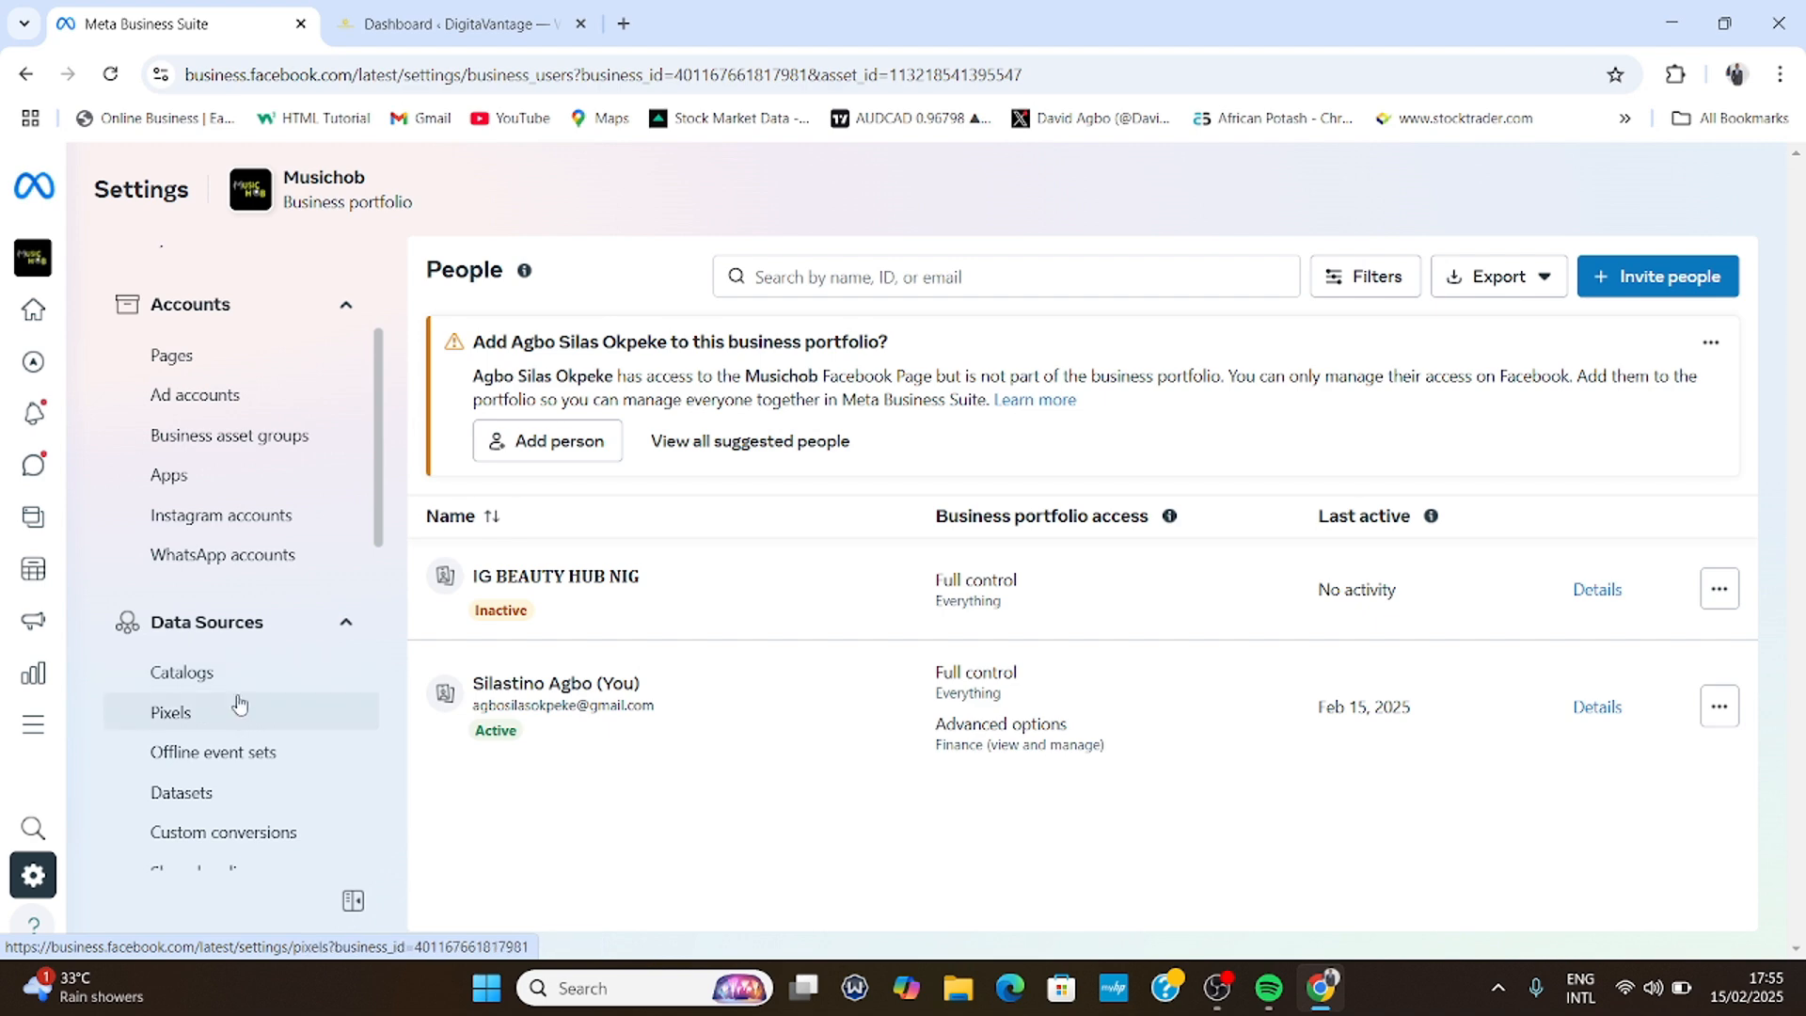
click(222, 806)
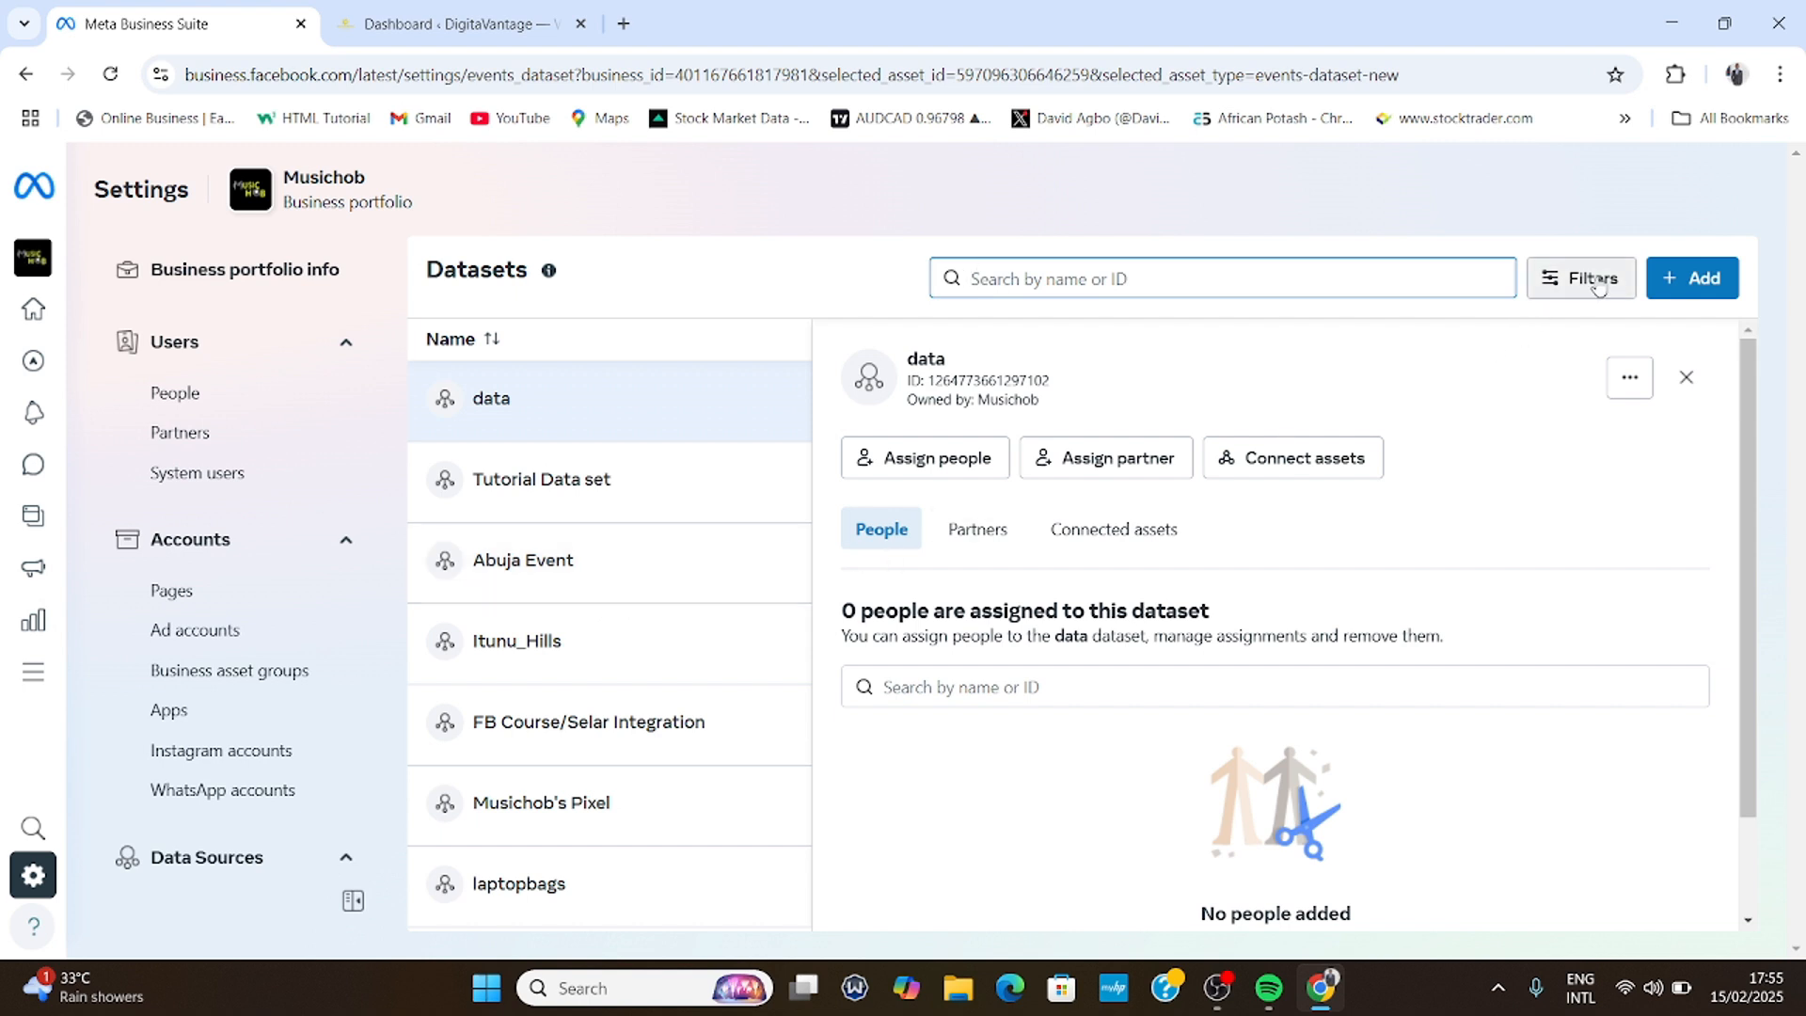
- Add a dataset named 'Tutorial Data Set EVE', declining the Conversions API Gateway trial
click(1701, 284)
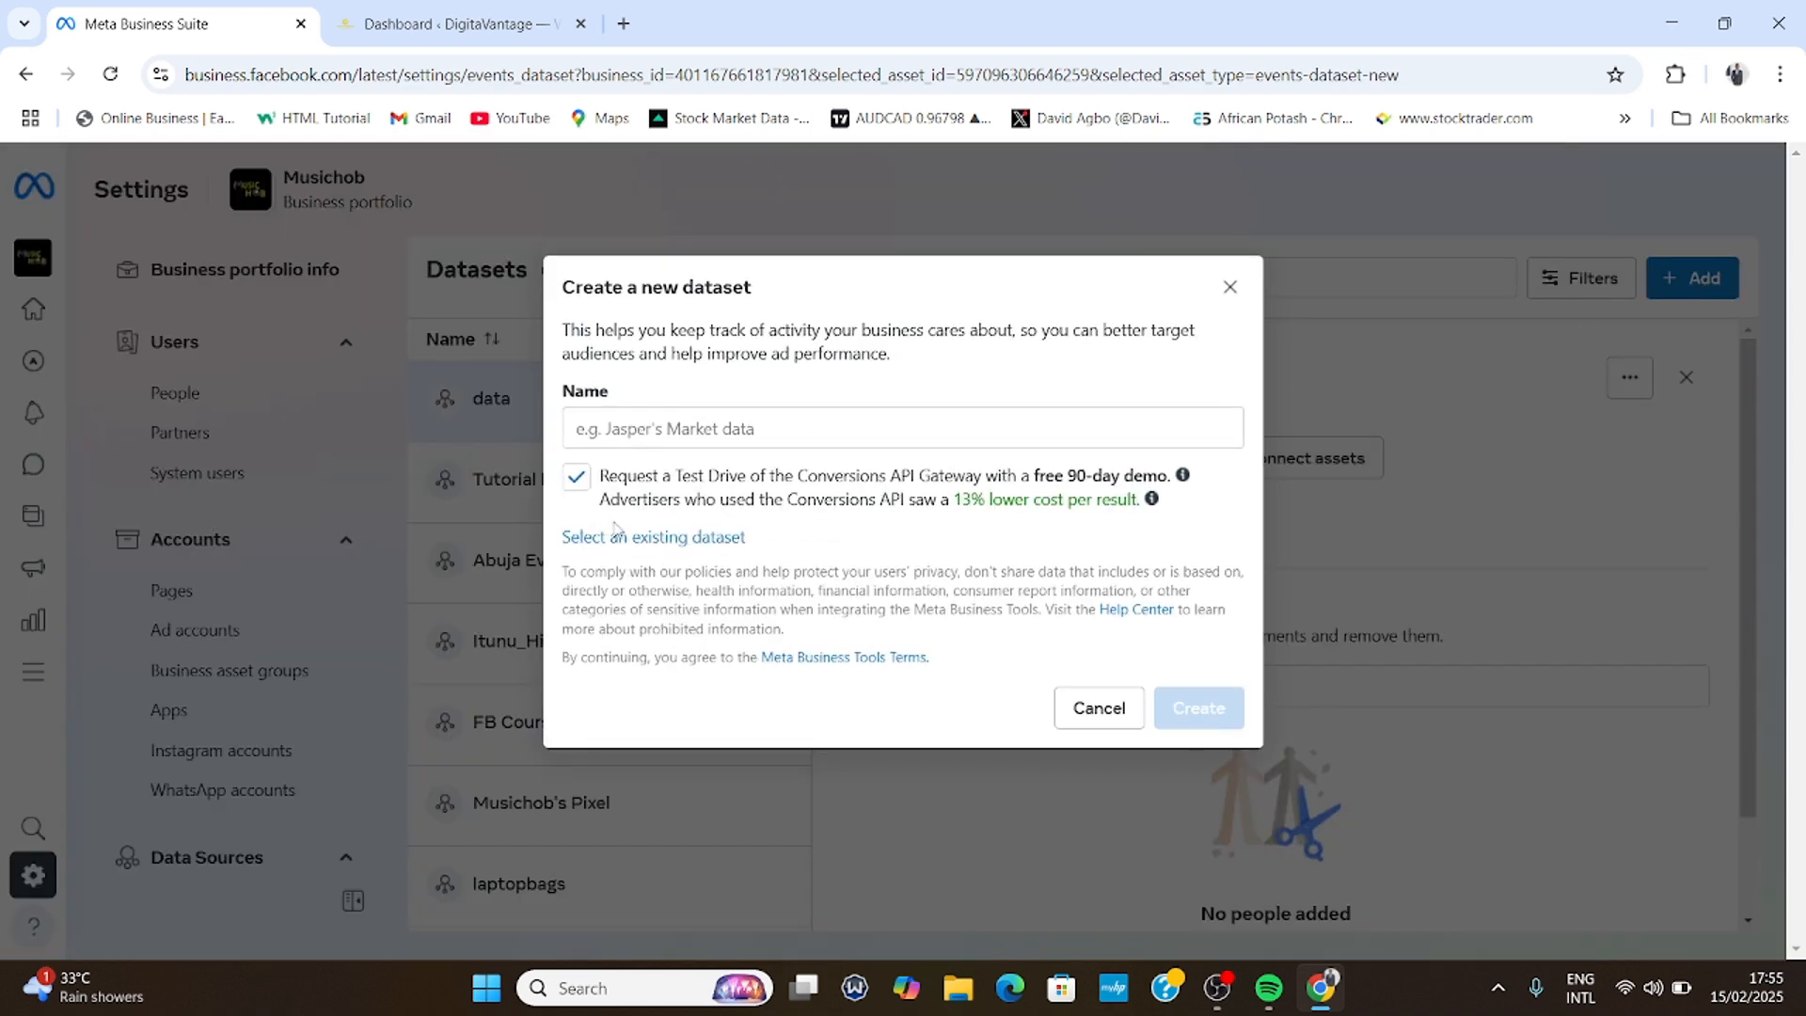
click(577, 481)
click(648, 422)
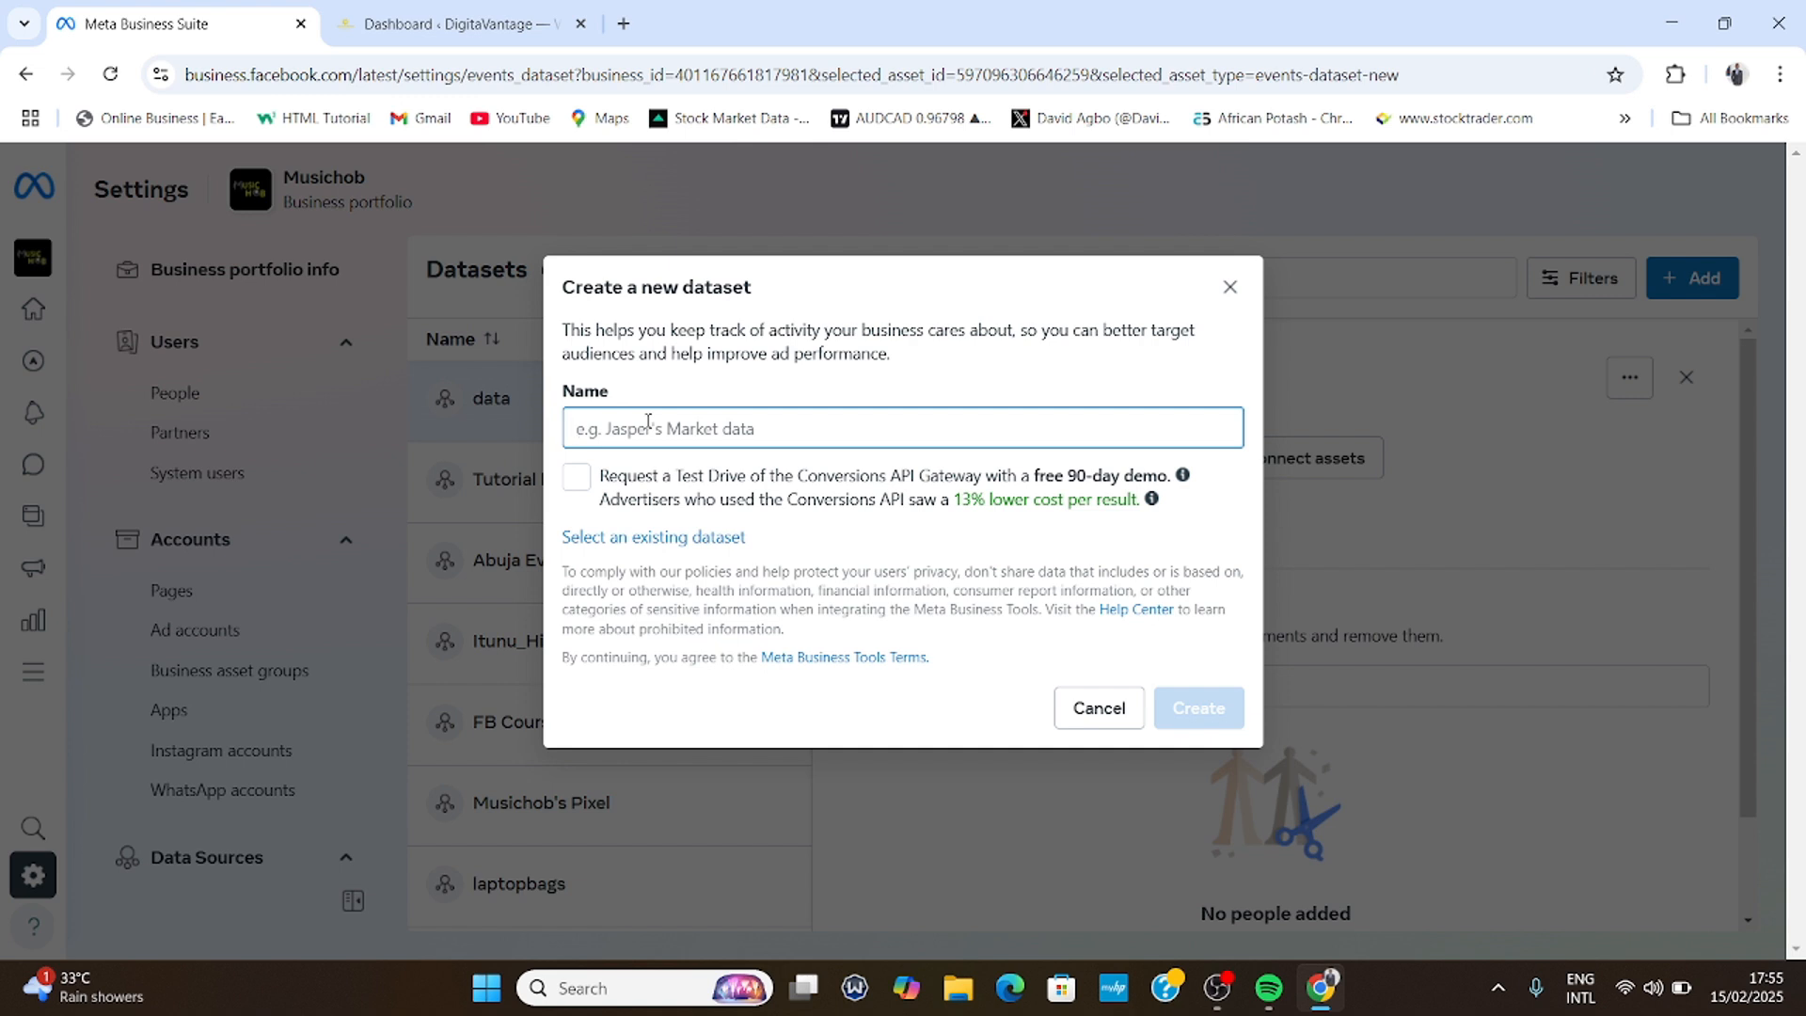
text(Tuto)
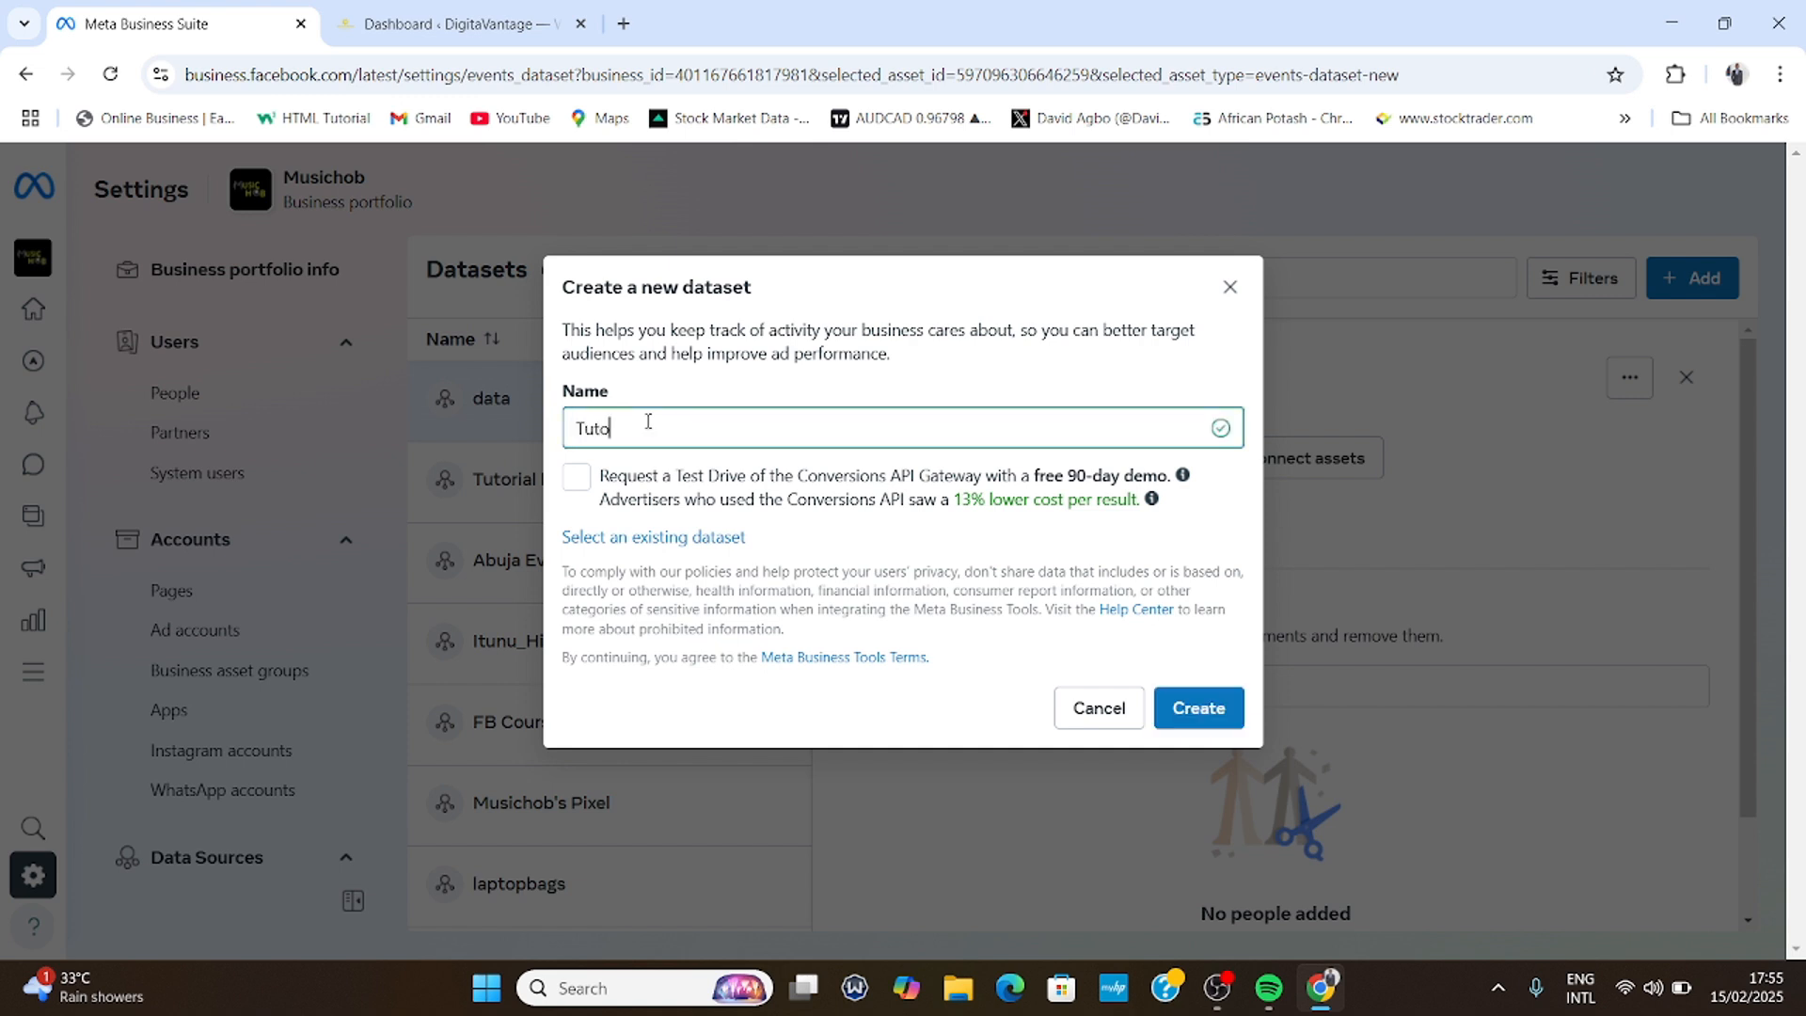
text(rial Data Set EVE)
click(1211, 708)
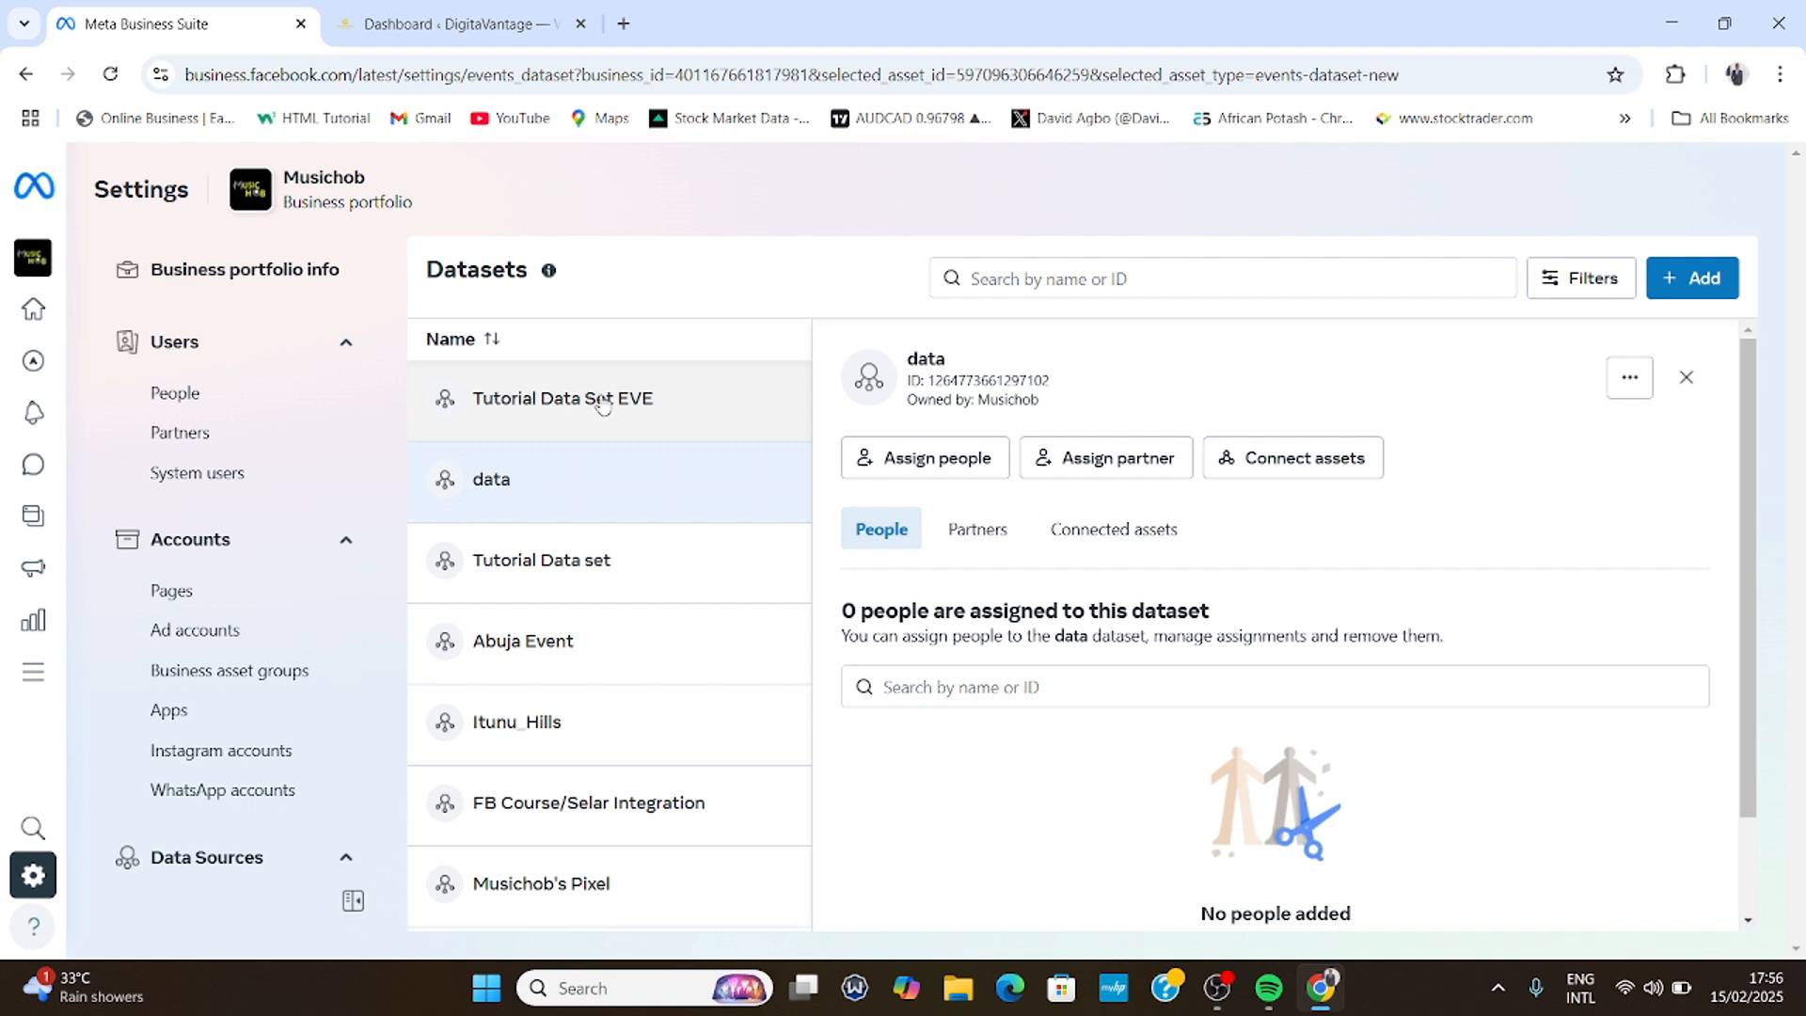
- Assign yourself to the data dataset with Manage events dataset full control
click(882, 543)
scroll(882, 542, down, 2)
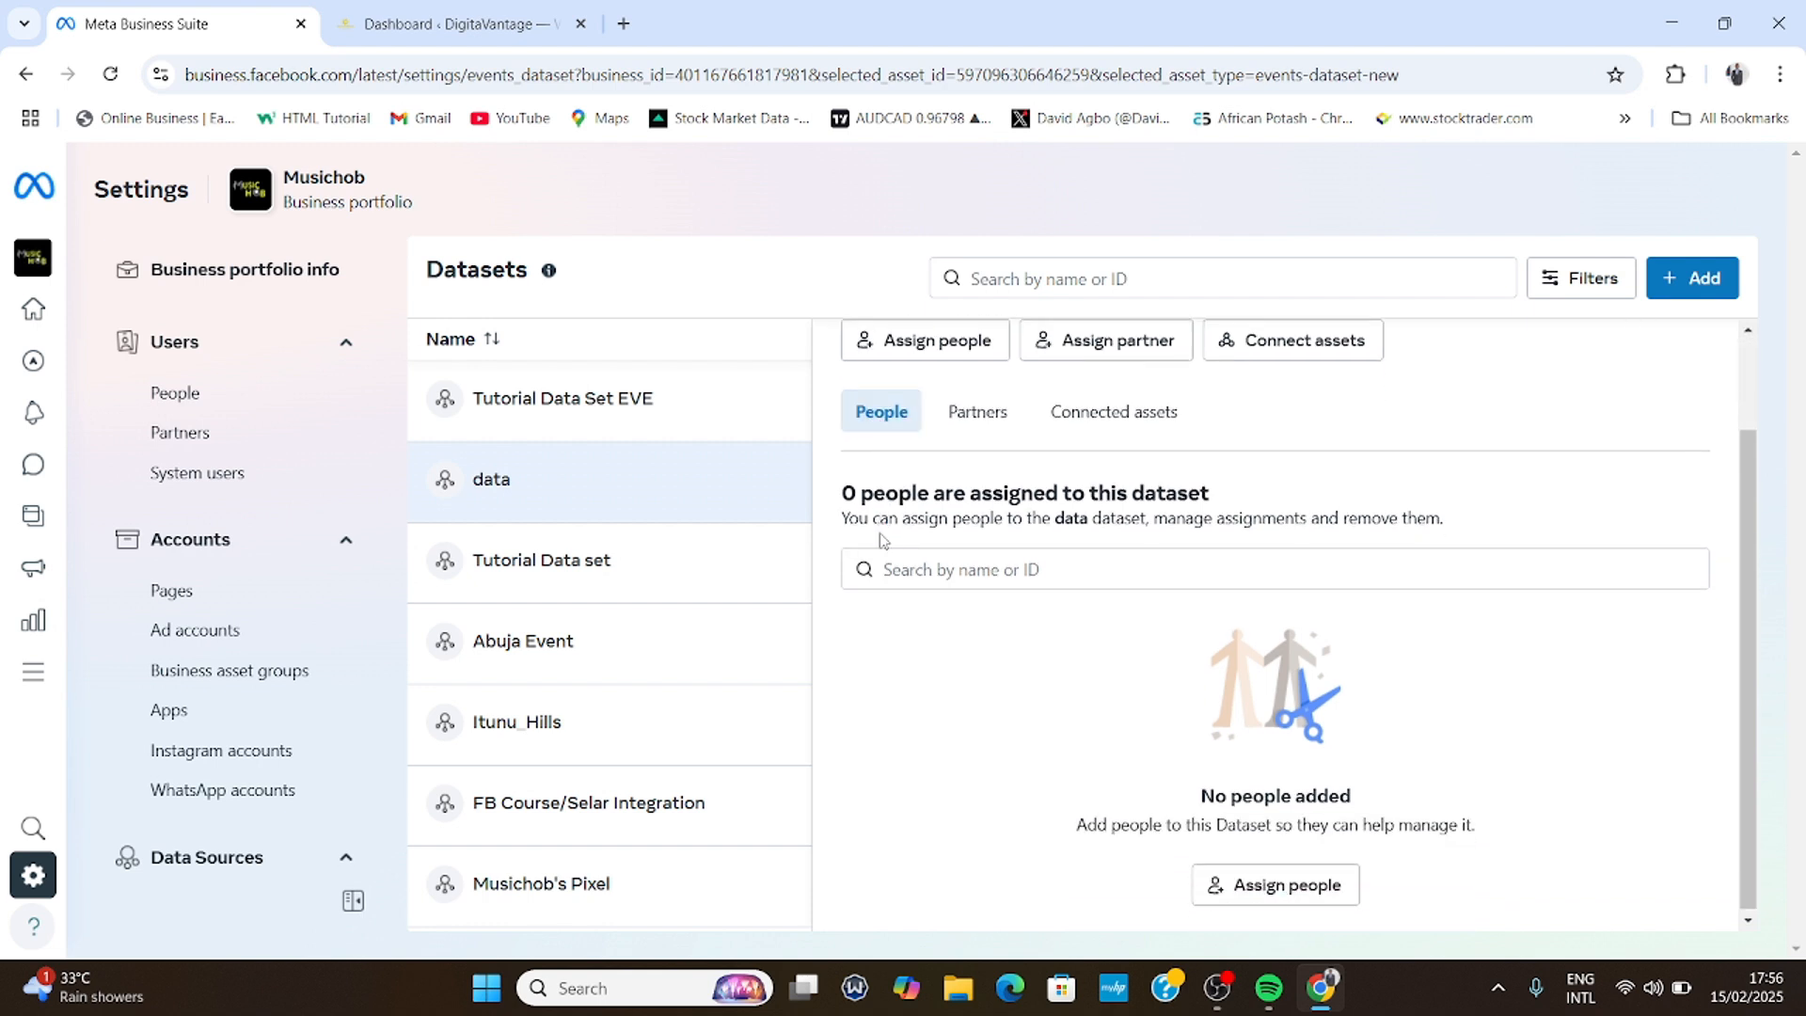
scroll(882, 541, up, 2)
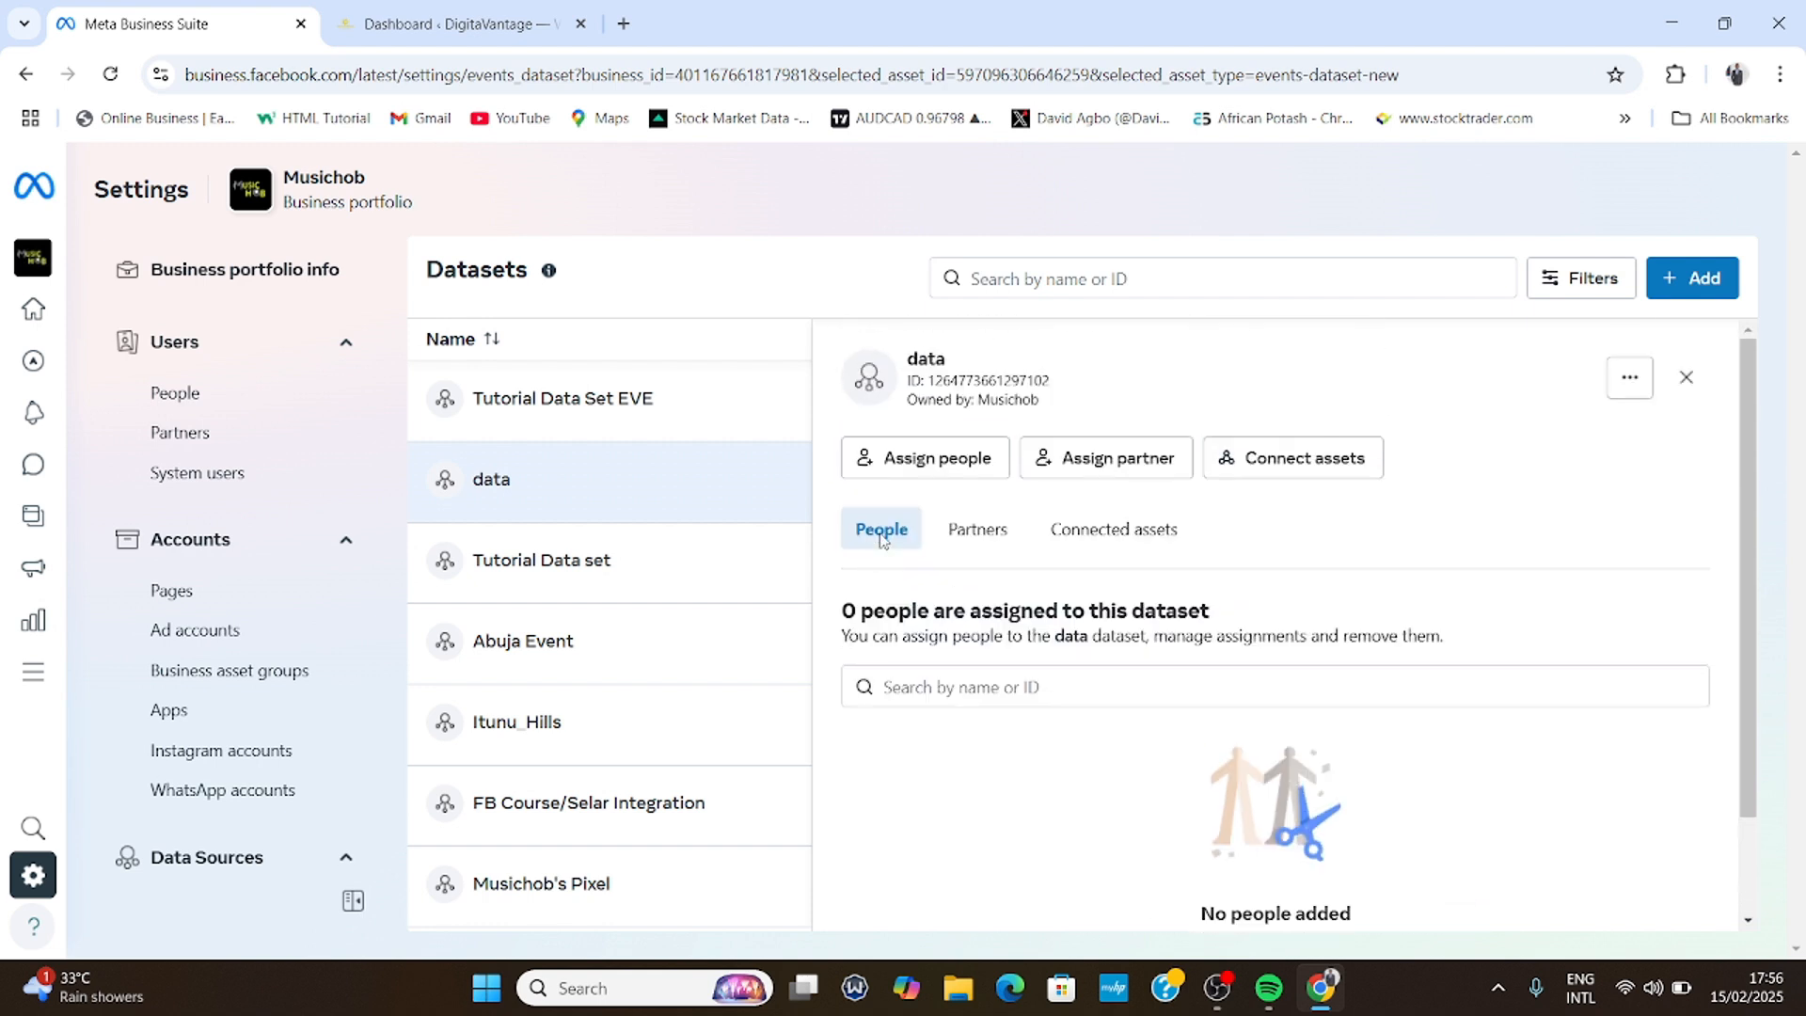
click(907, 467)
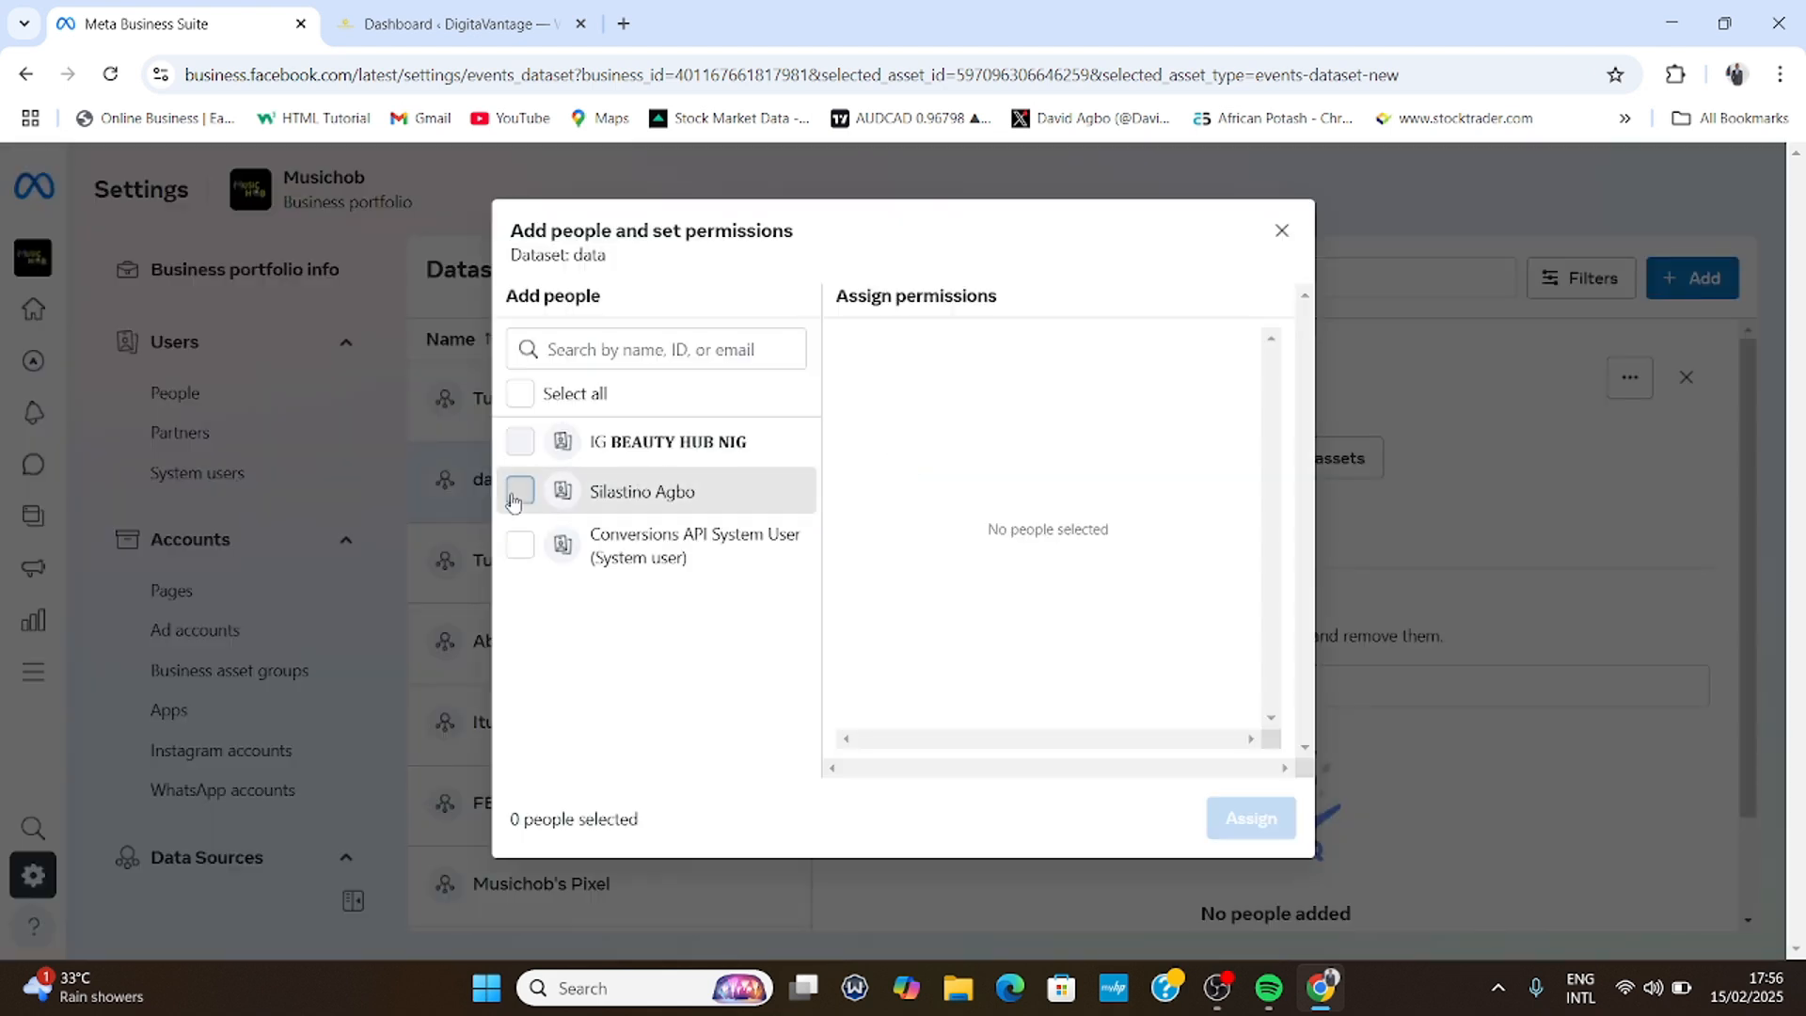
click(519, 490)
click(867, 524)
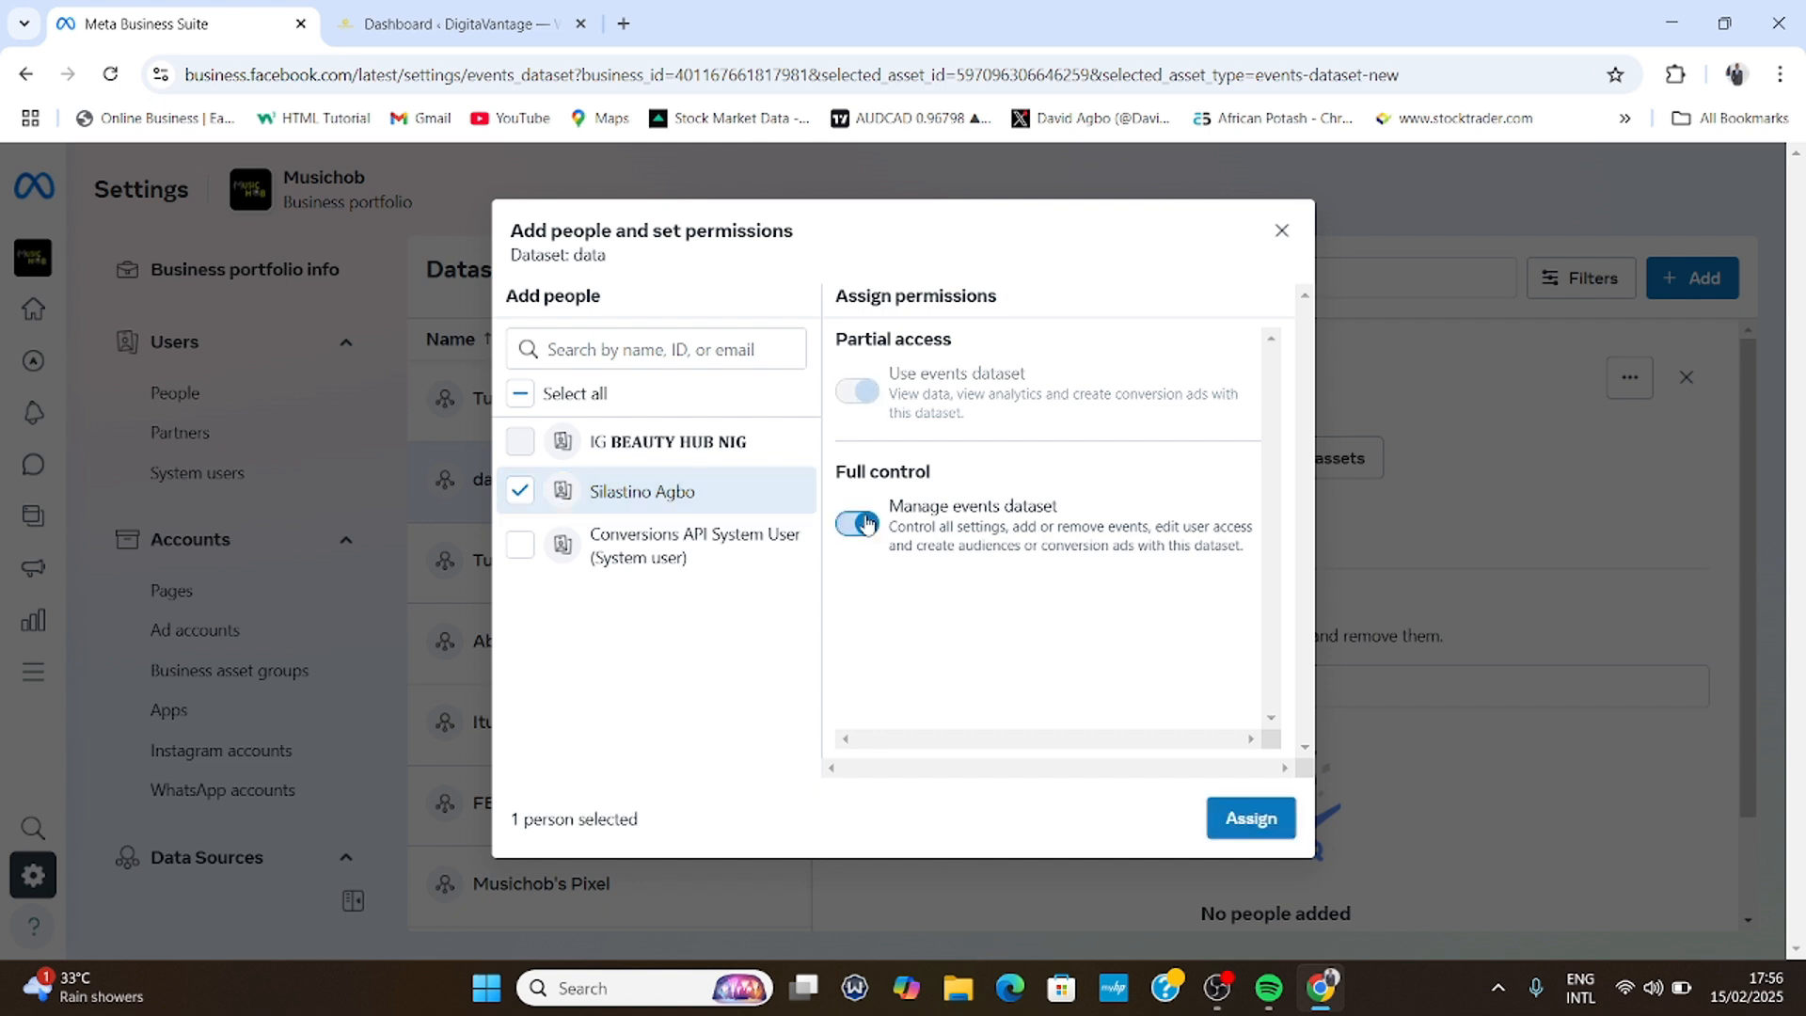
click(1249, 817)
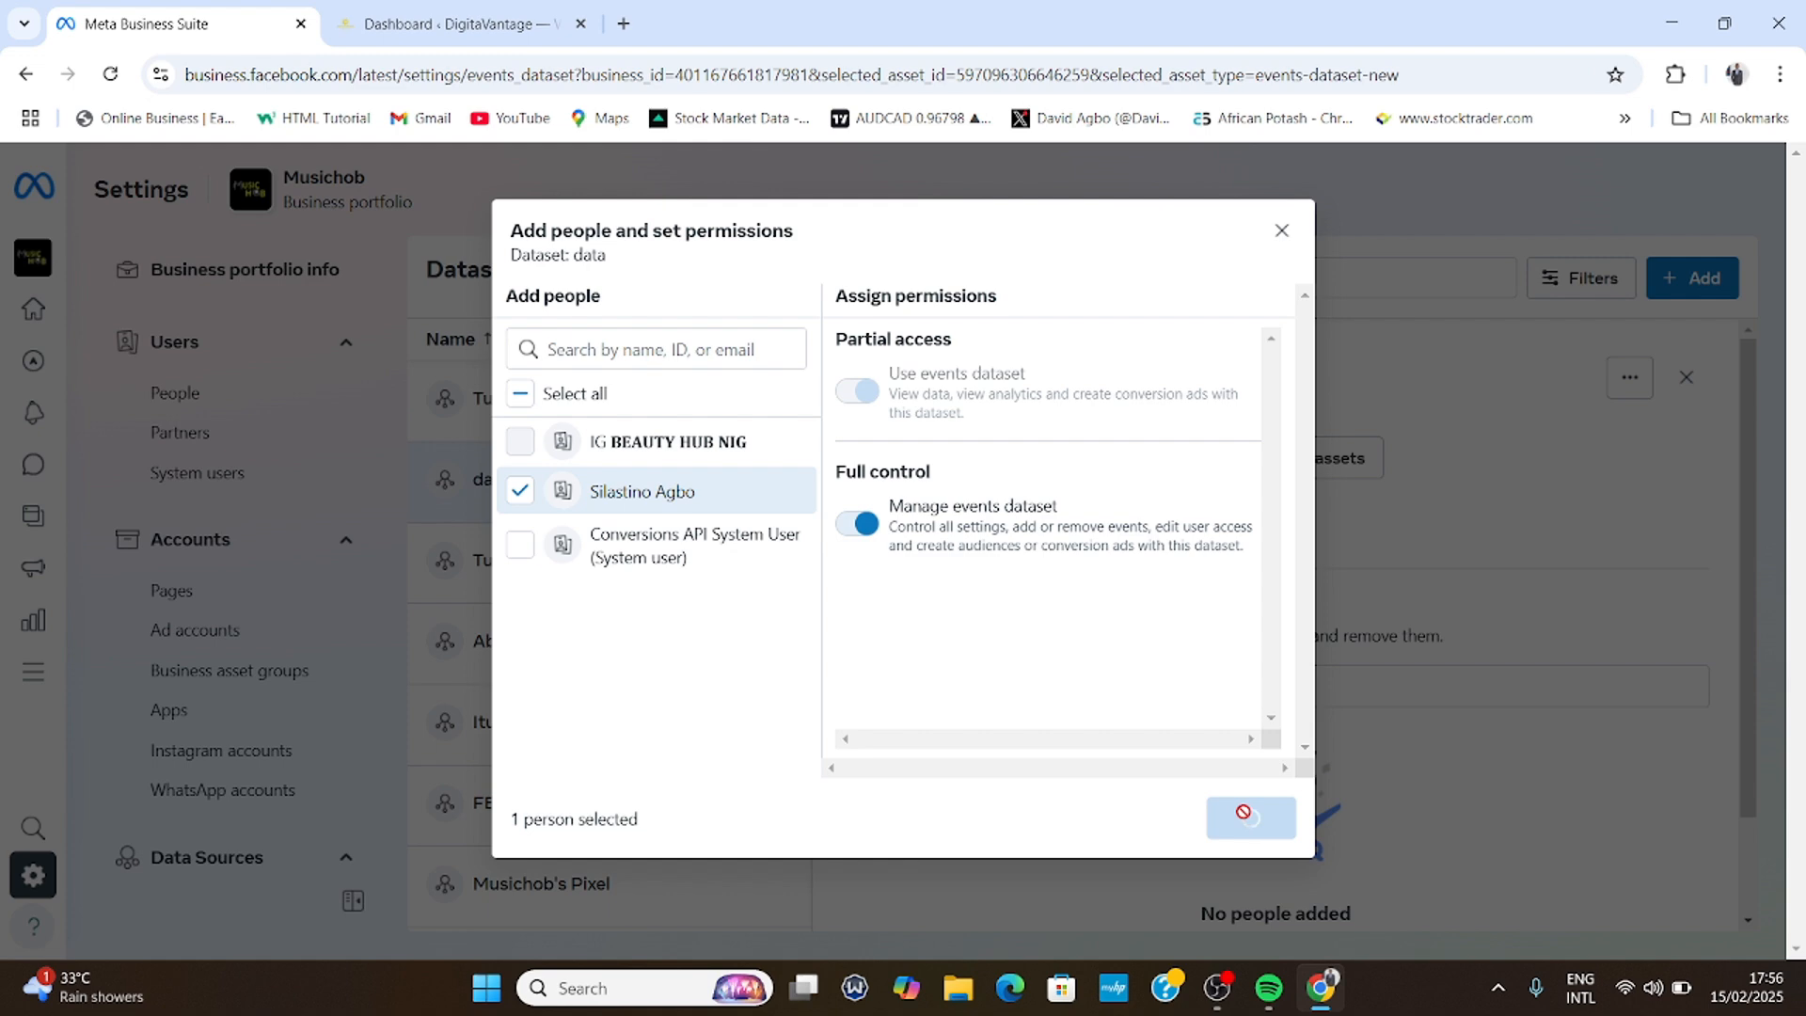
click(1209, 713)
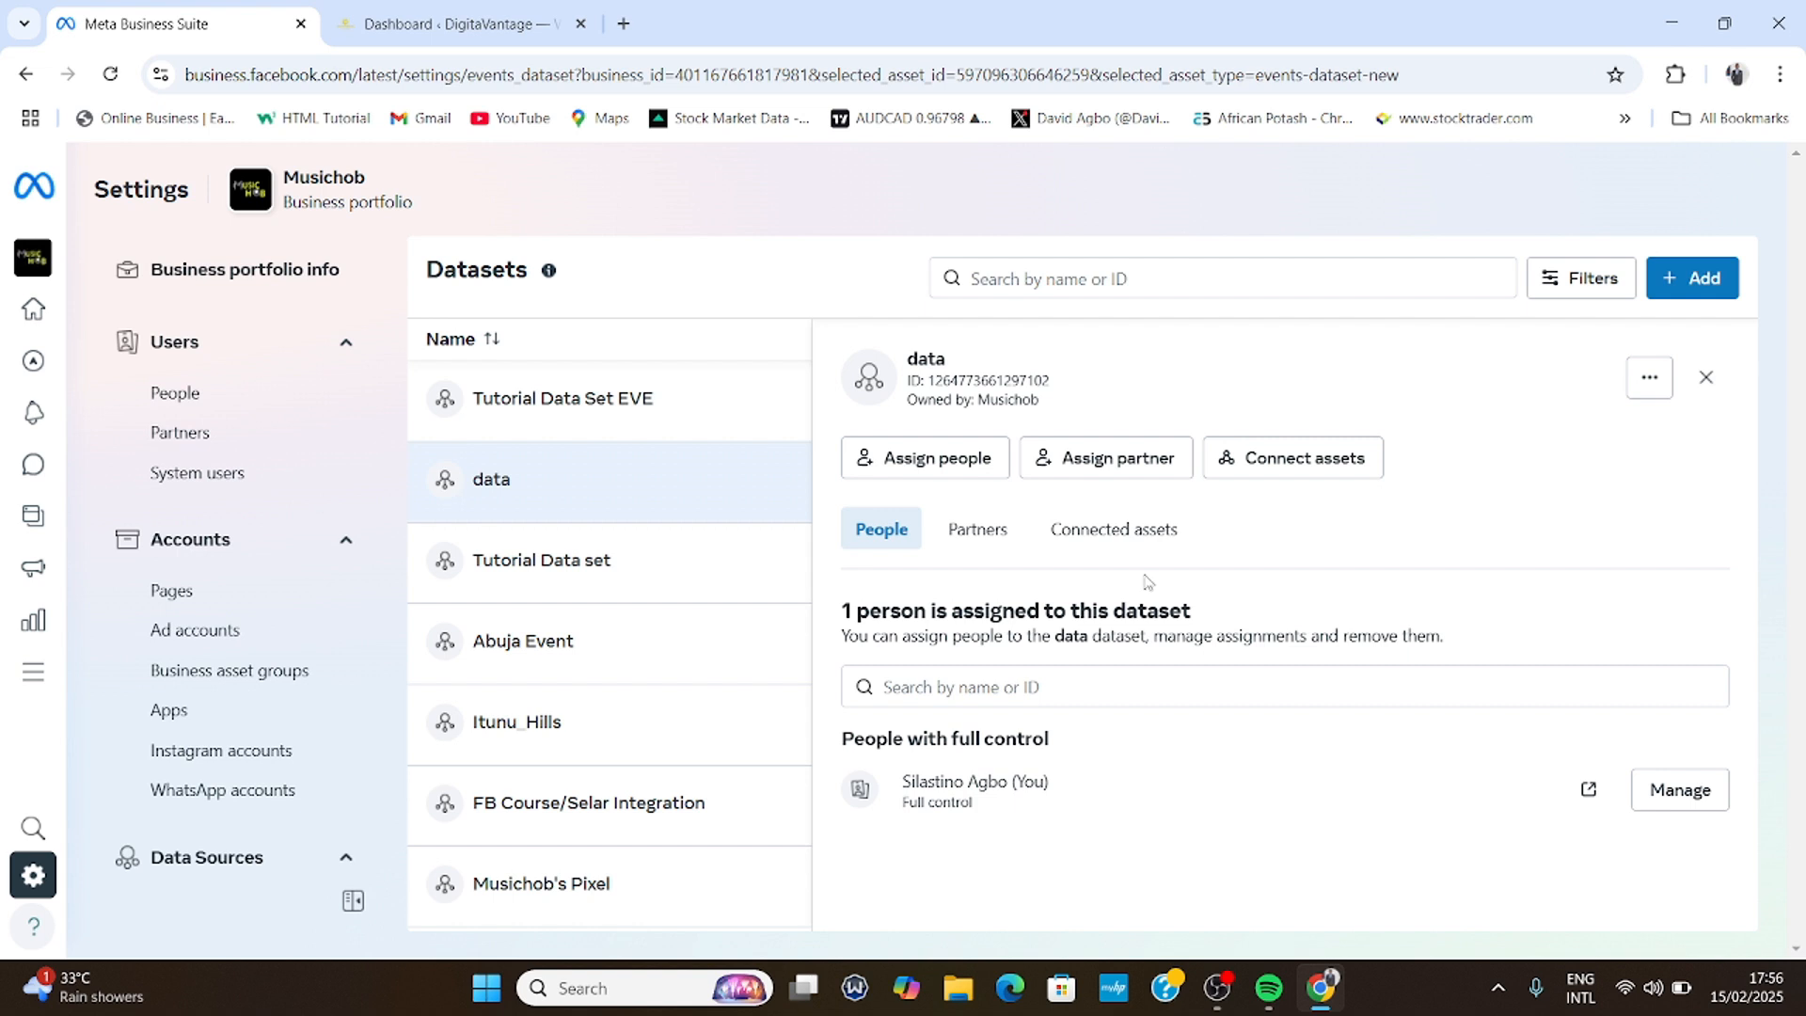
- Connect the first ad account to the data dataset as a connected asset
click(1126, 533)
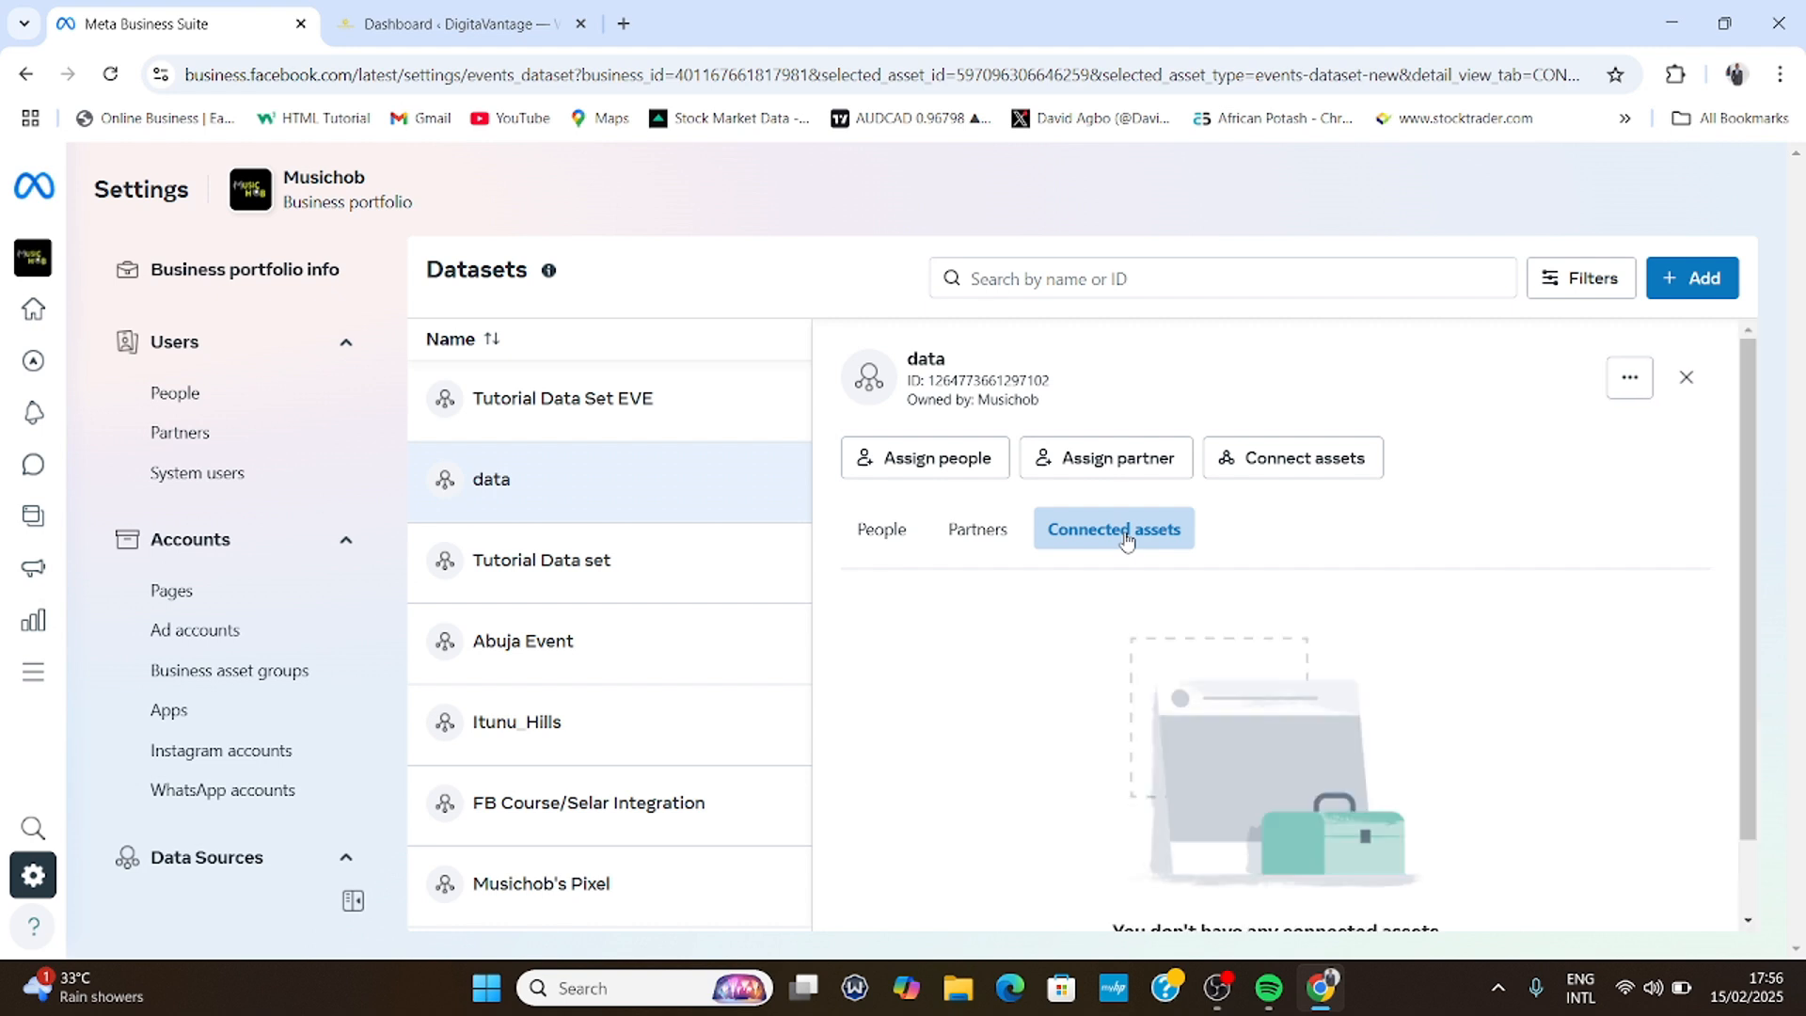
scroll(1128, 536, down, 1)
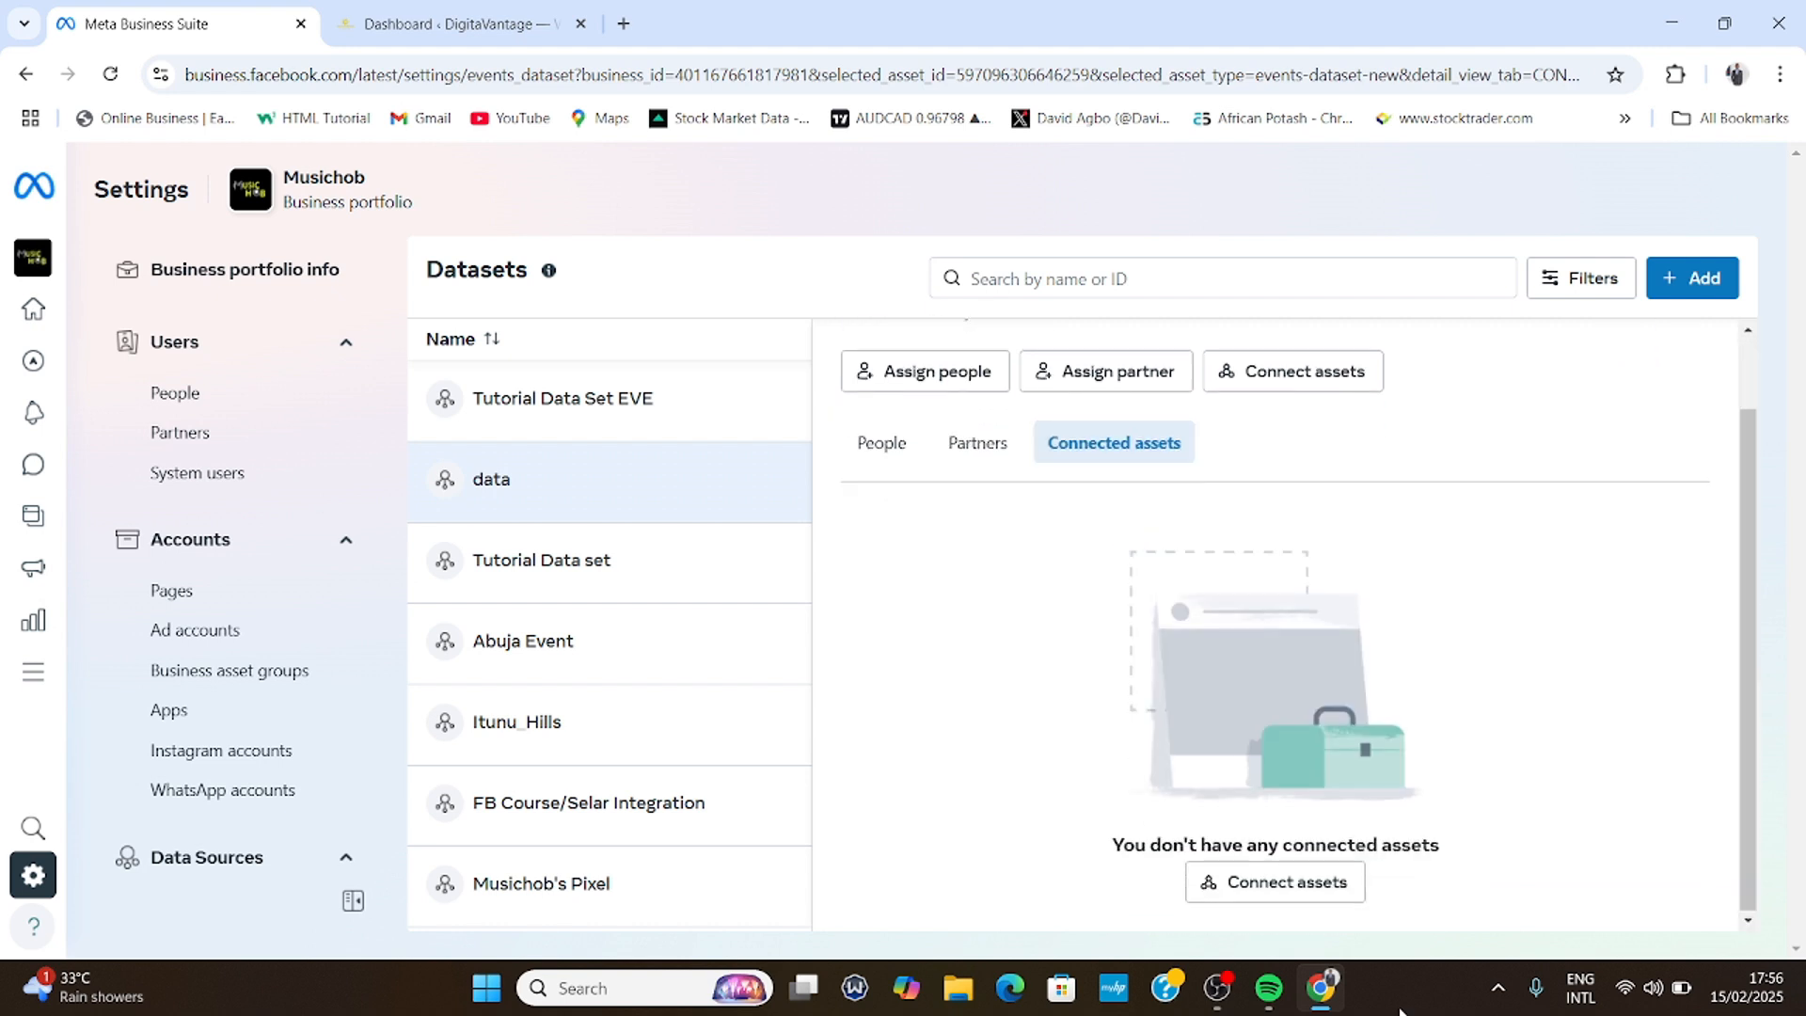
mouse_move(1321, 986)
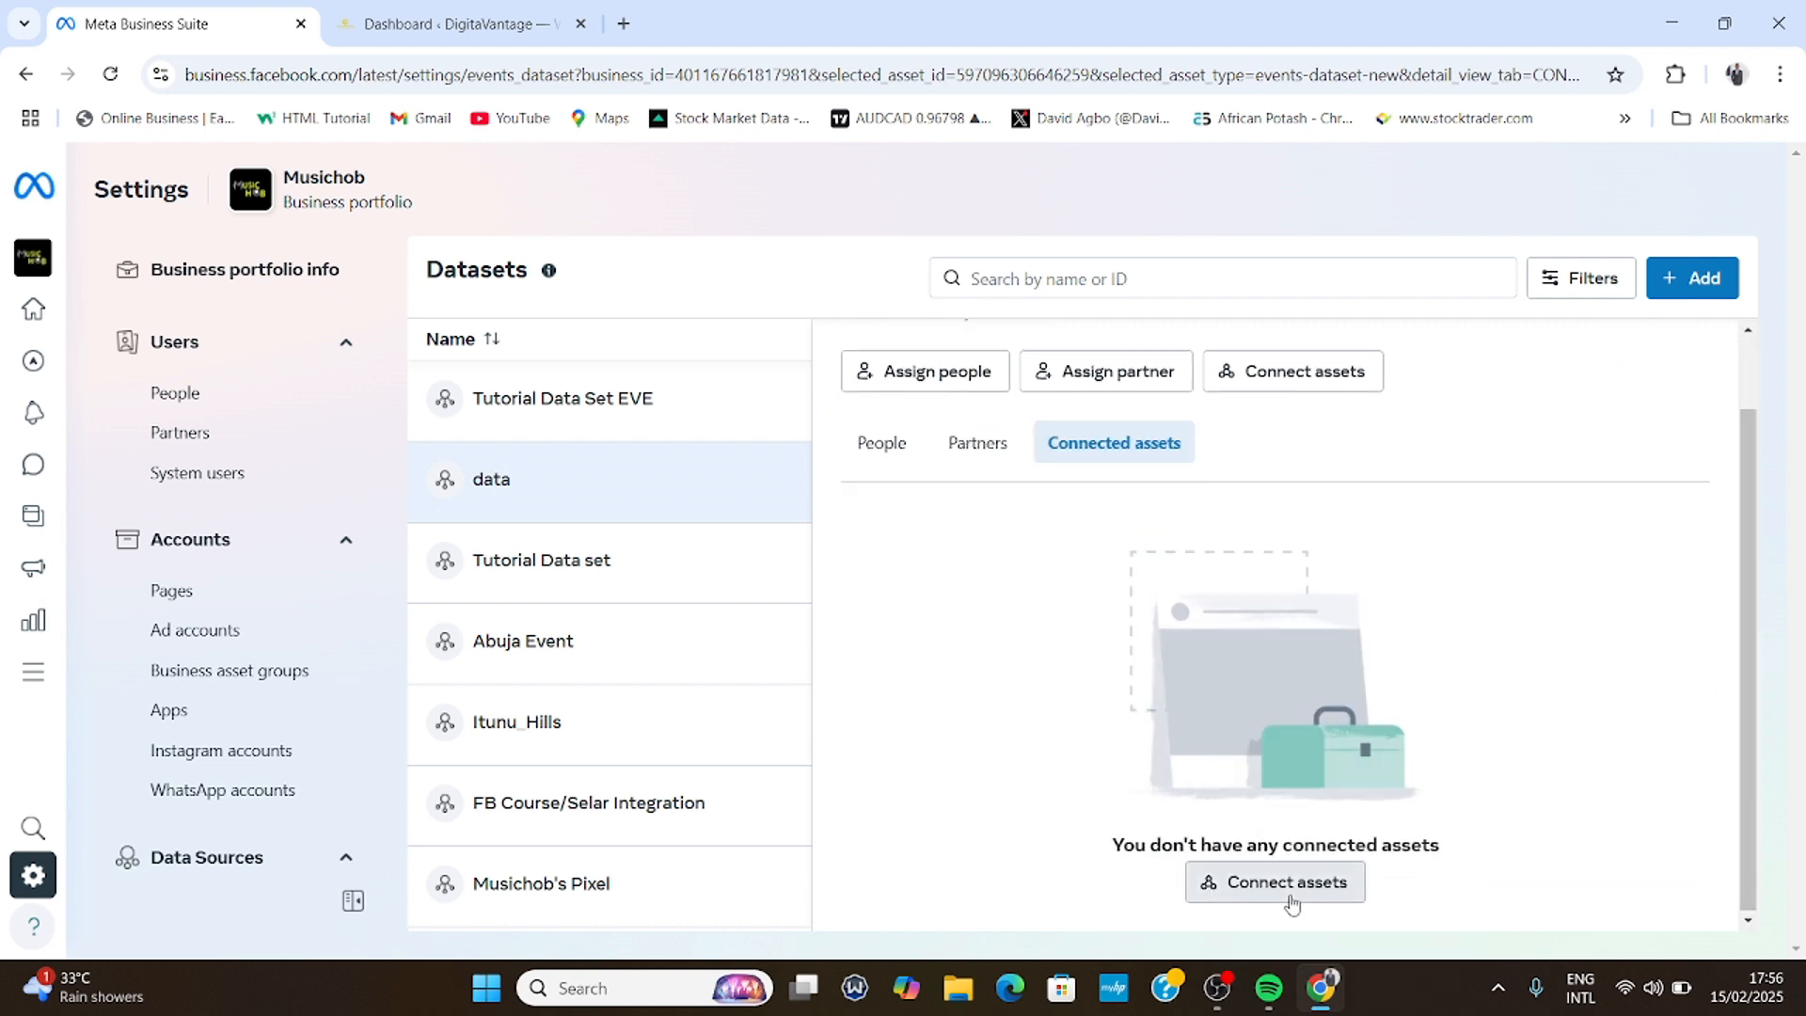
click(1288, 894)
click(847, 461)
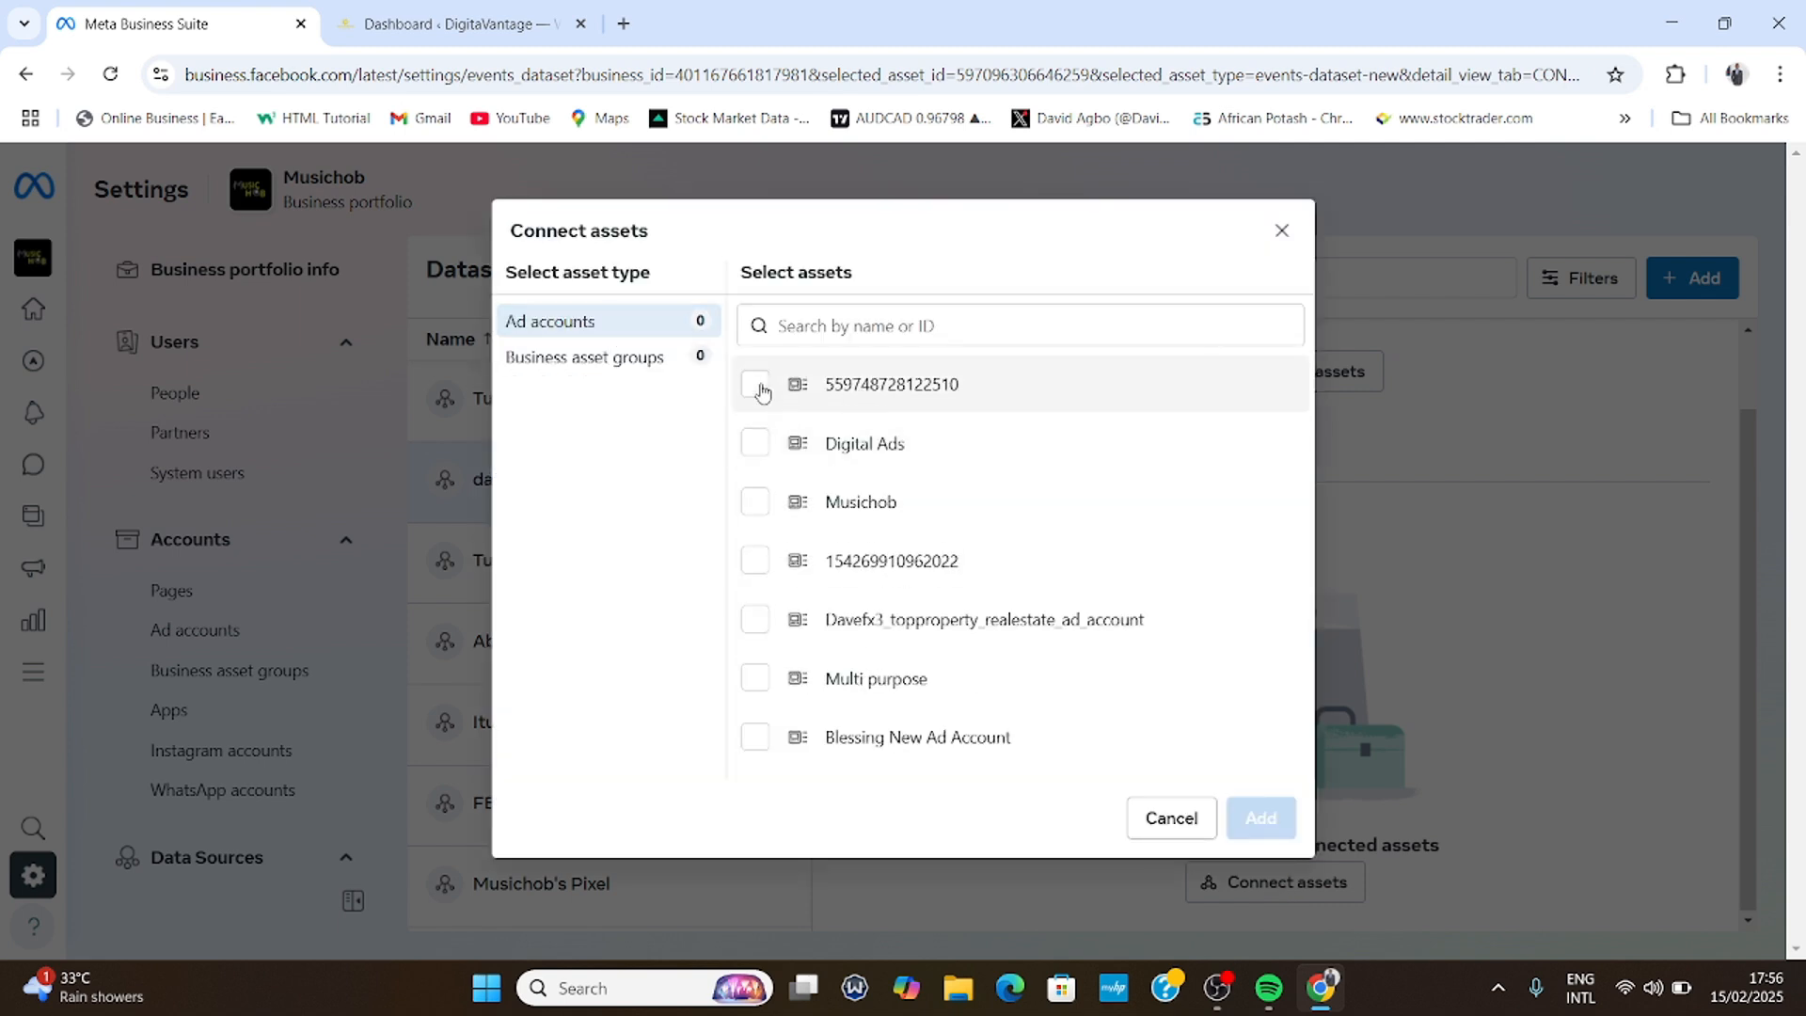
click(757, 386)
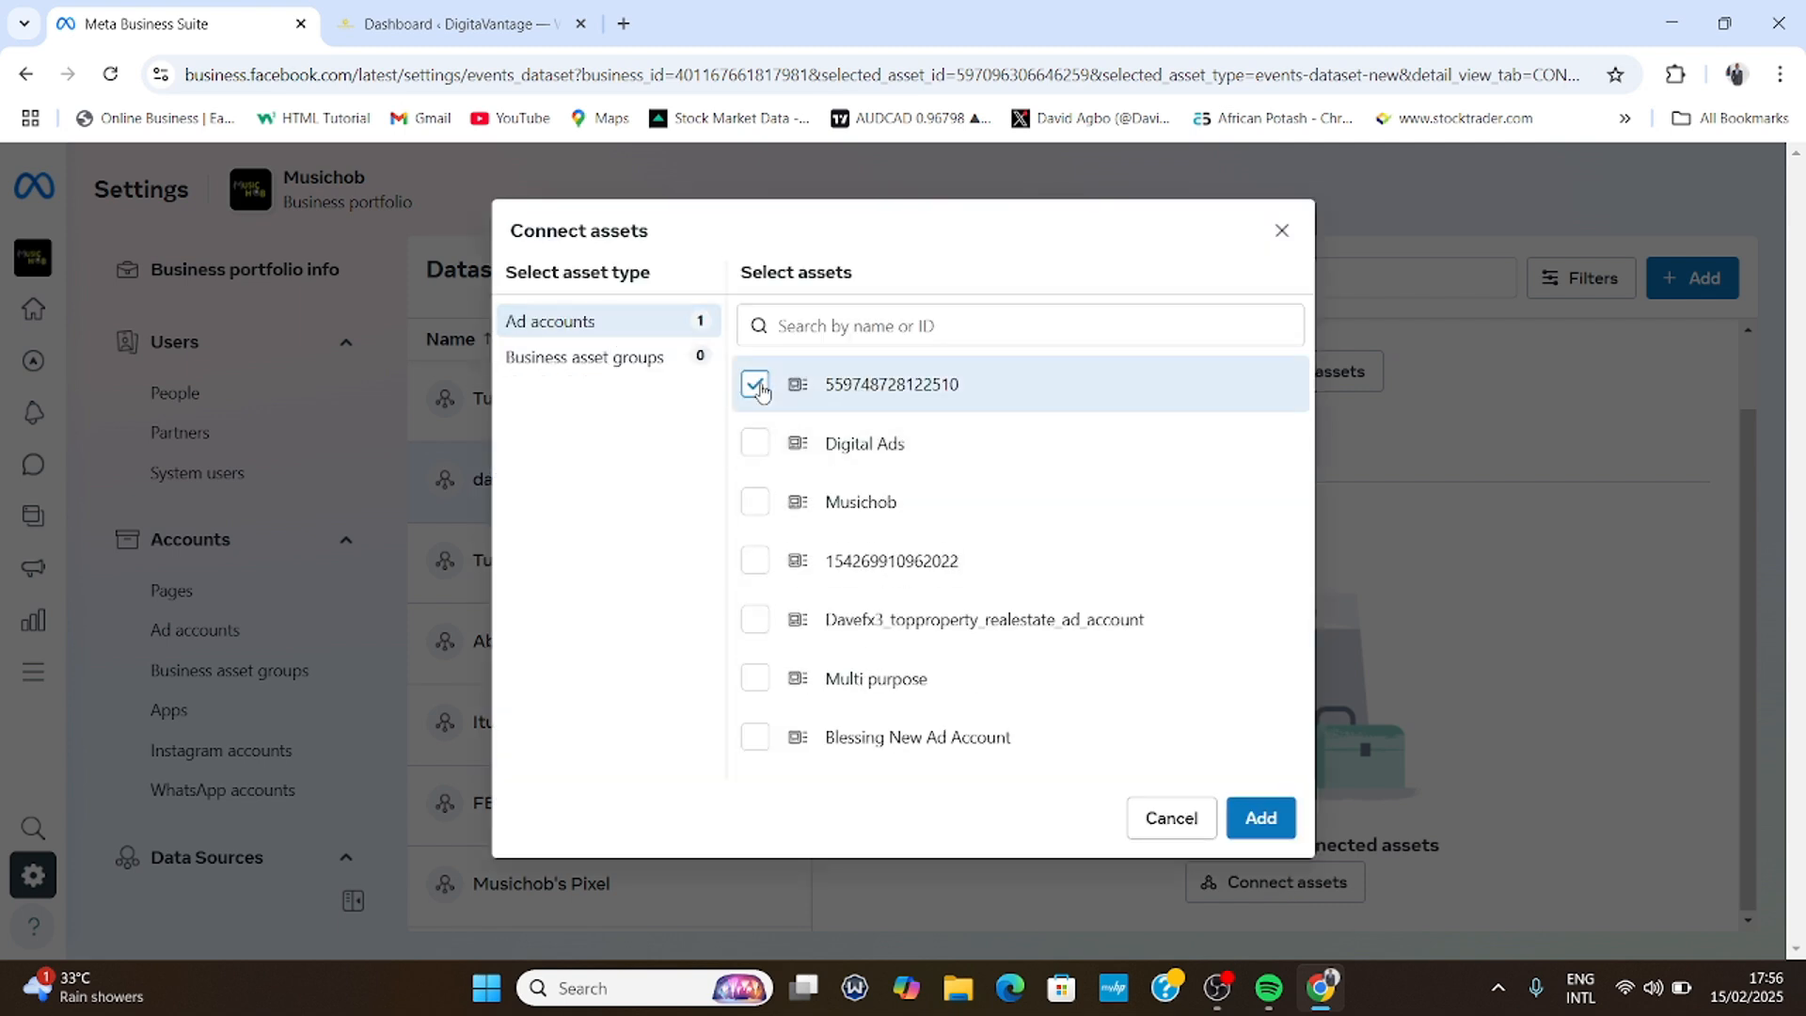
click(1261, 819)
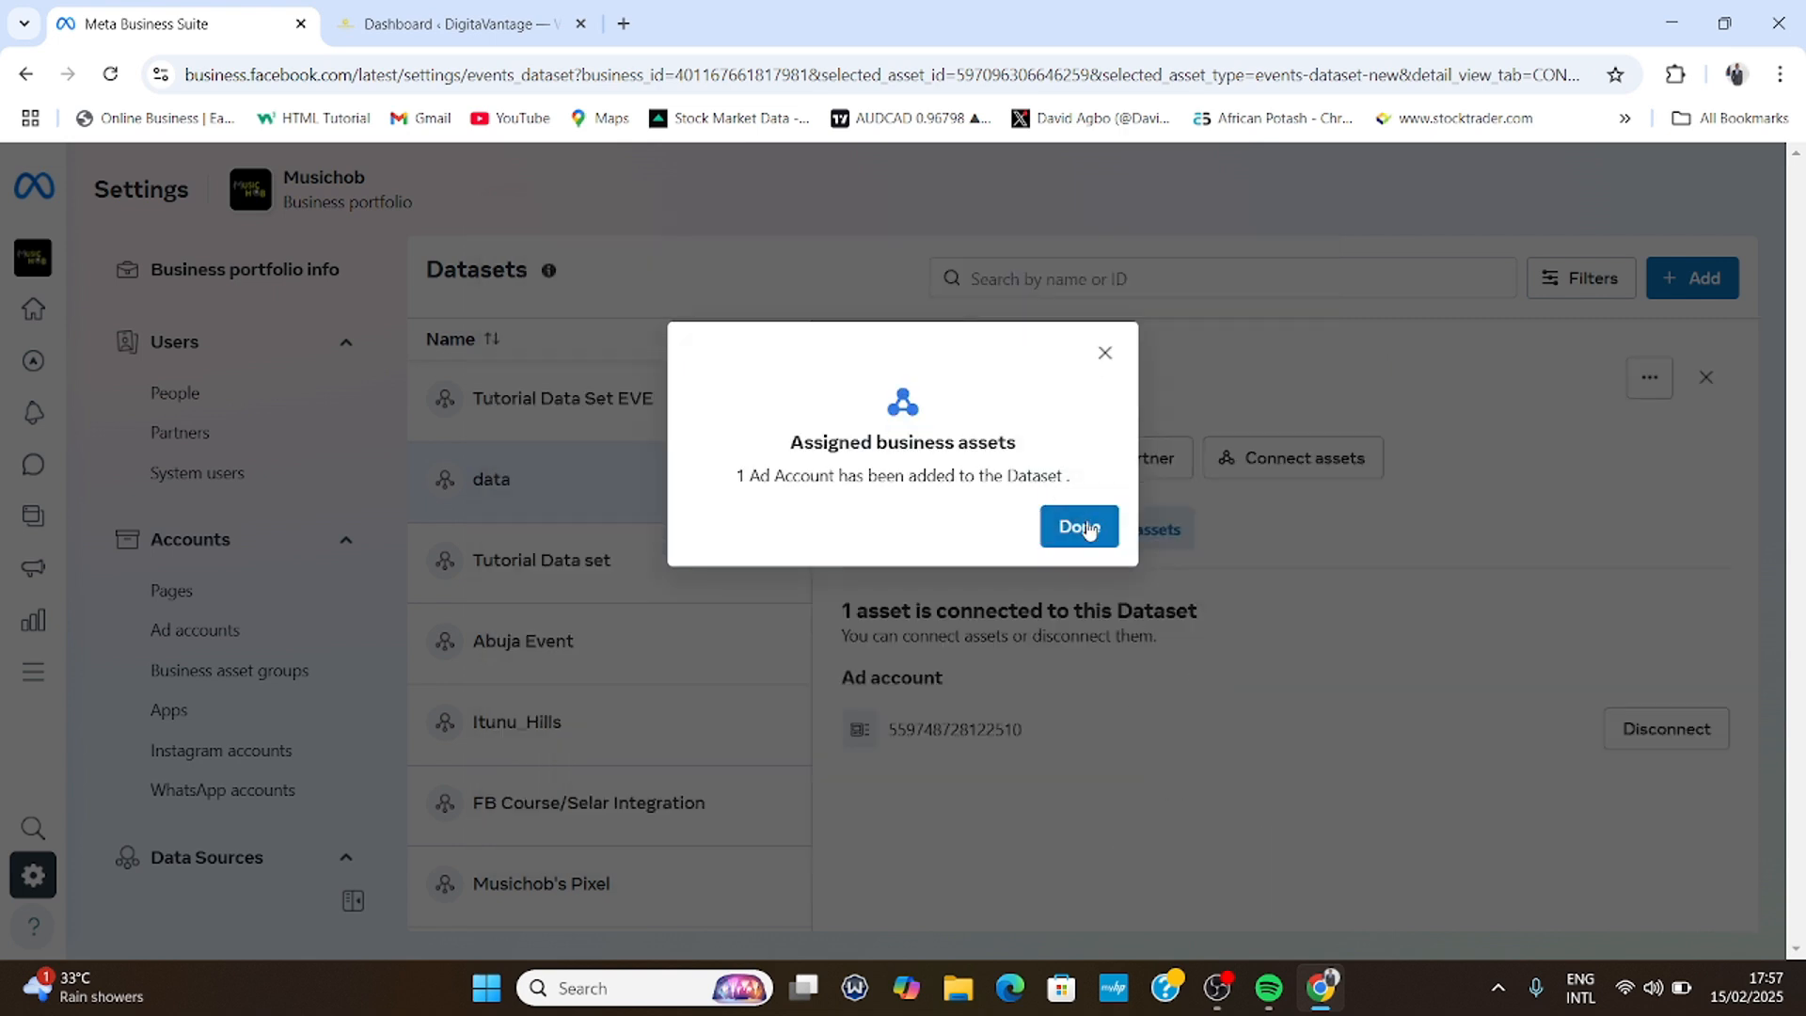
click(1082, 528)
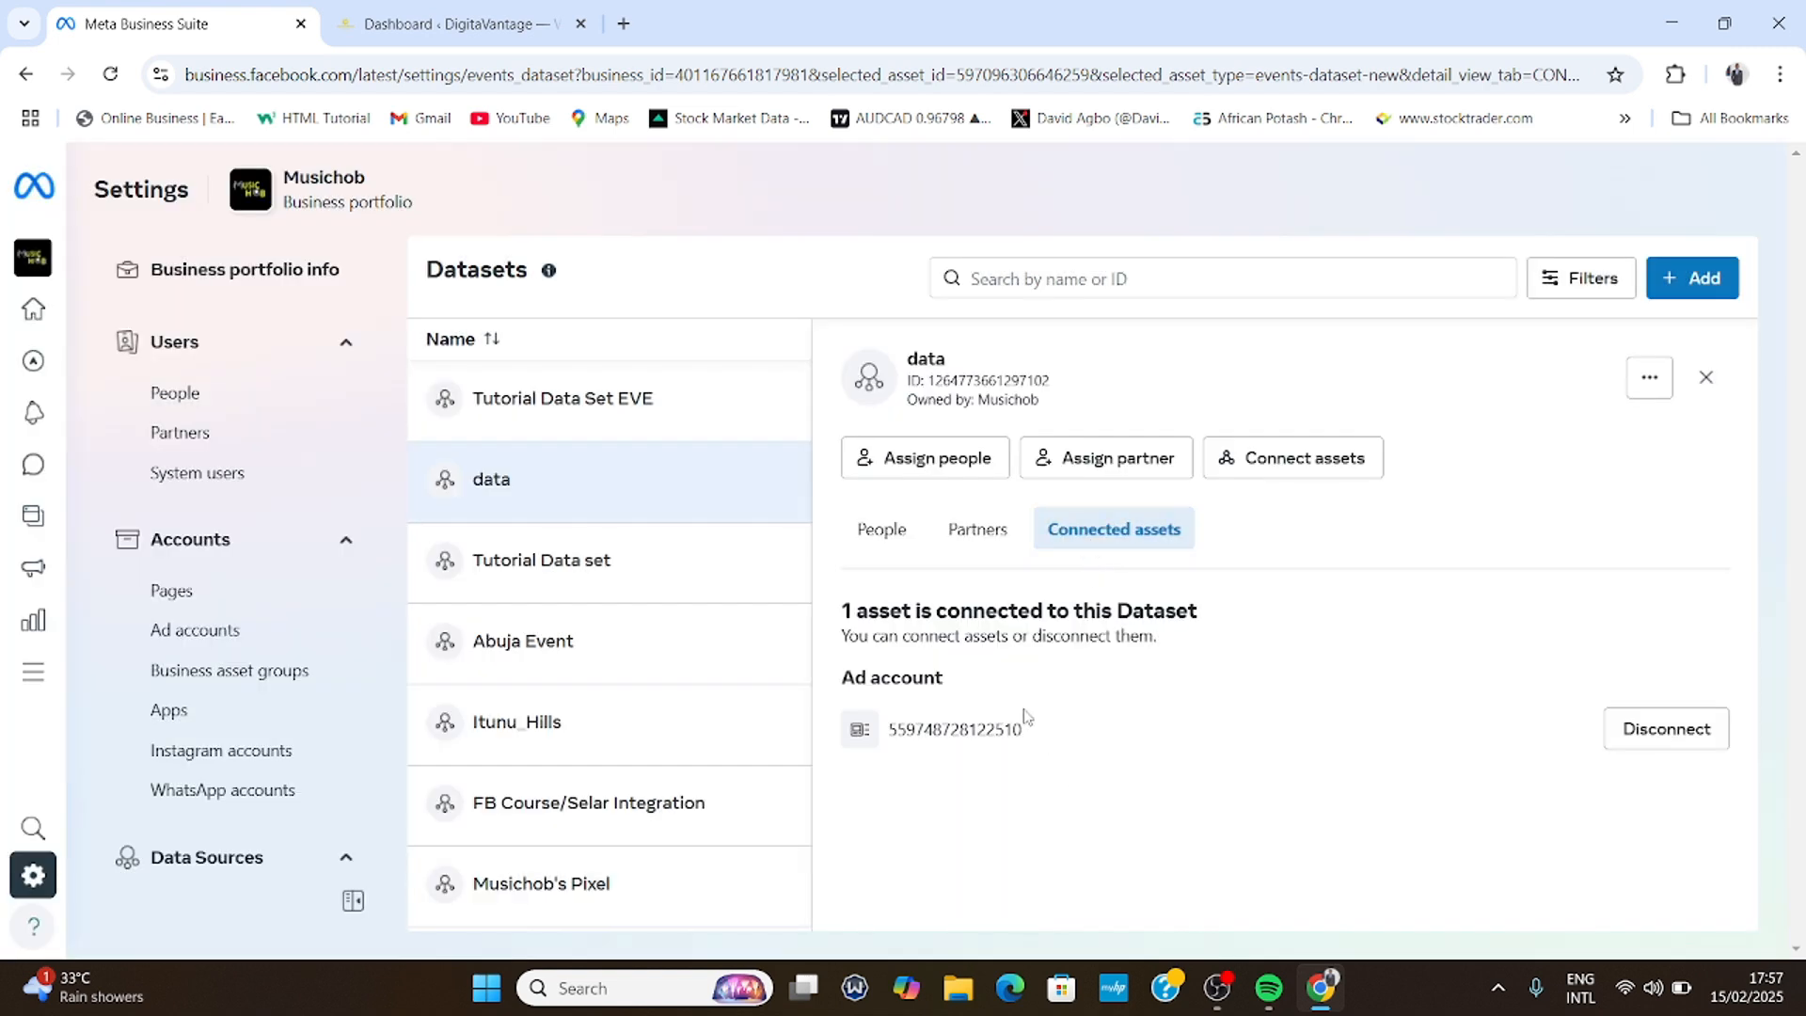
- Copy the data dataset's ID number from its details panel
click(884, 529)
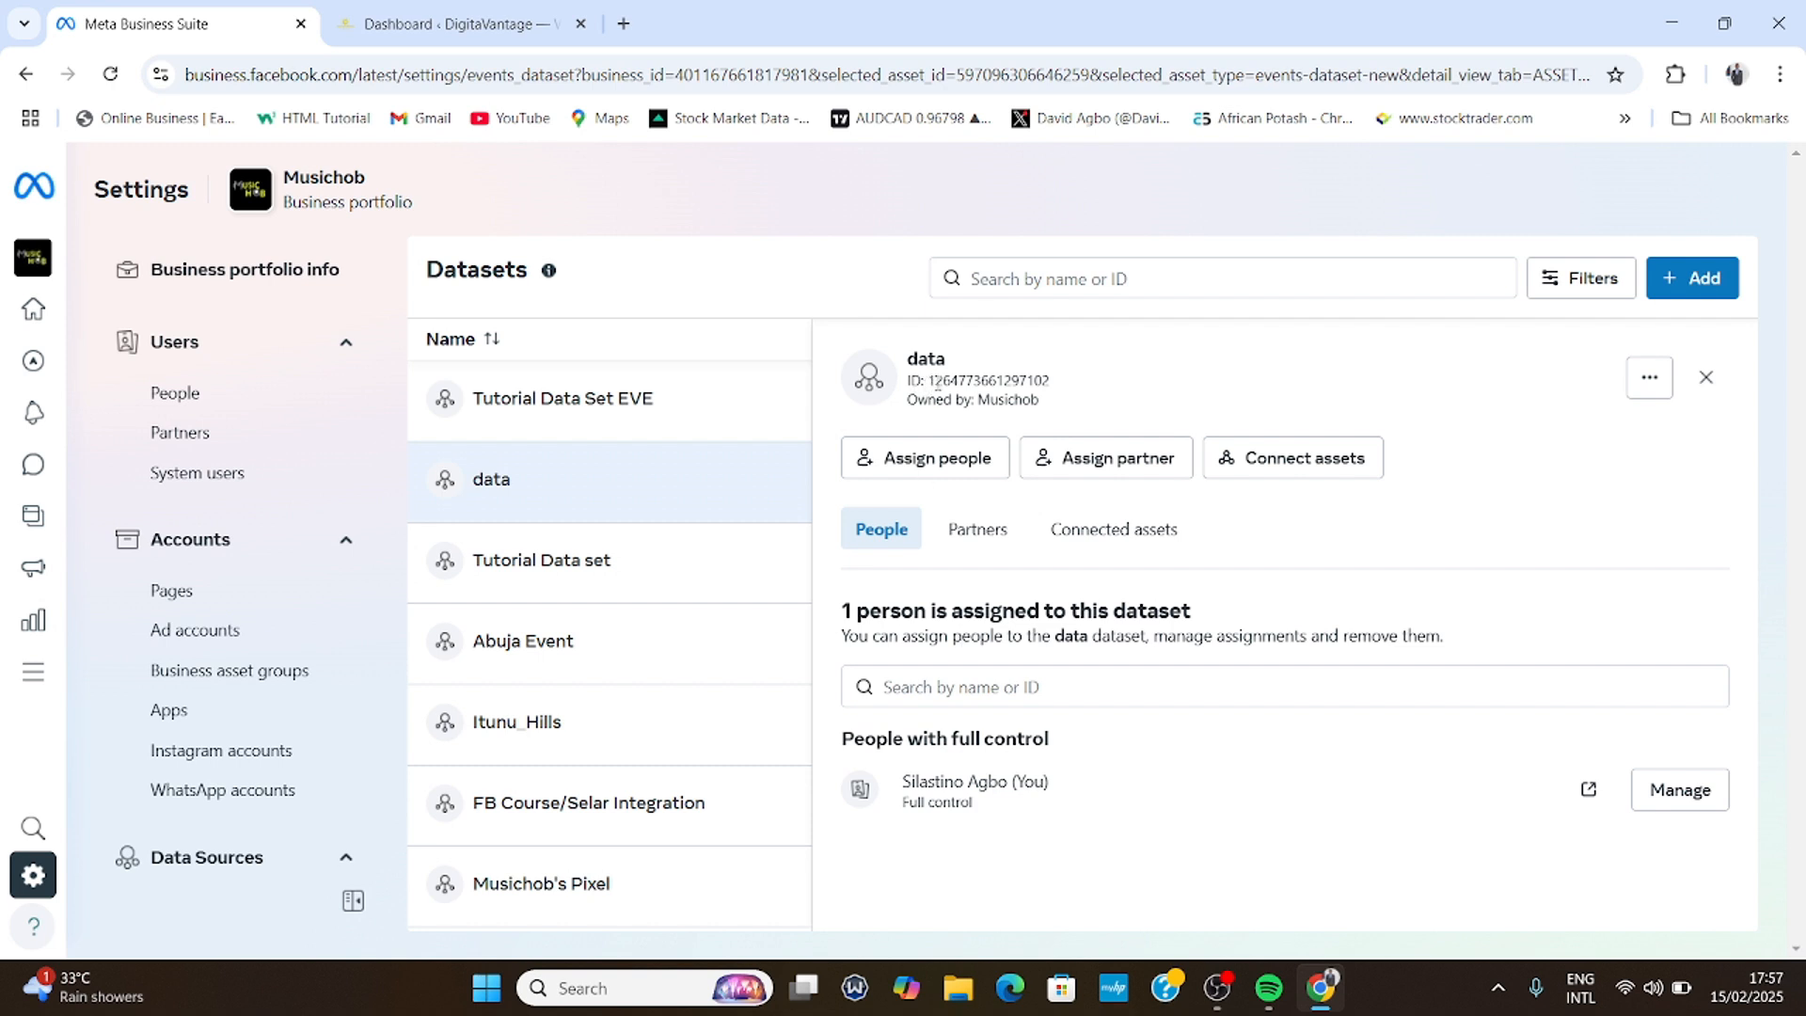
drag(931, 381, 1058, 400)
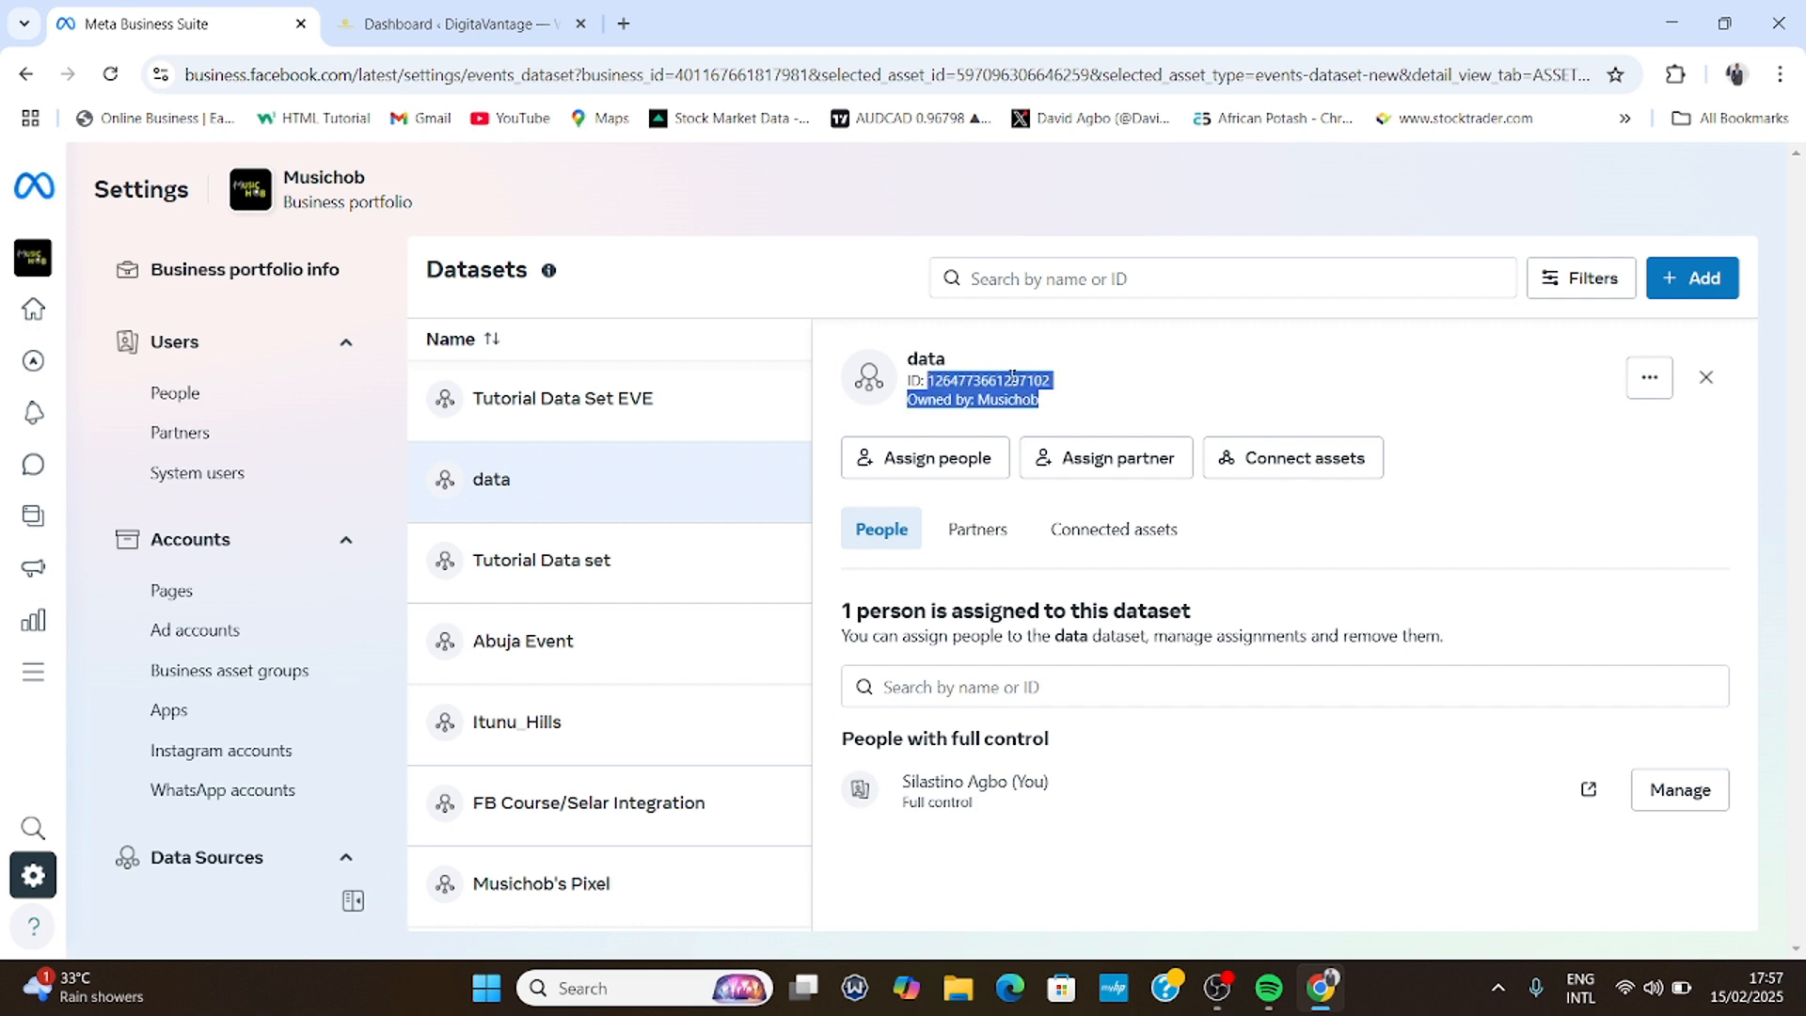
click(1026, 385)
double_click(1021, 381)
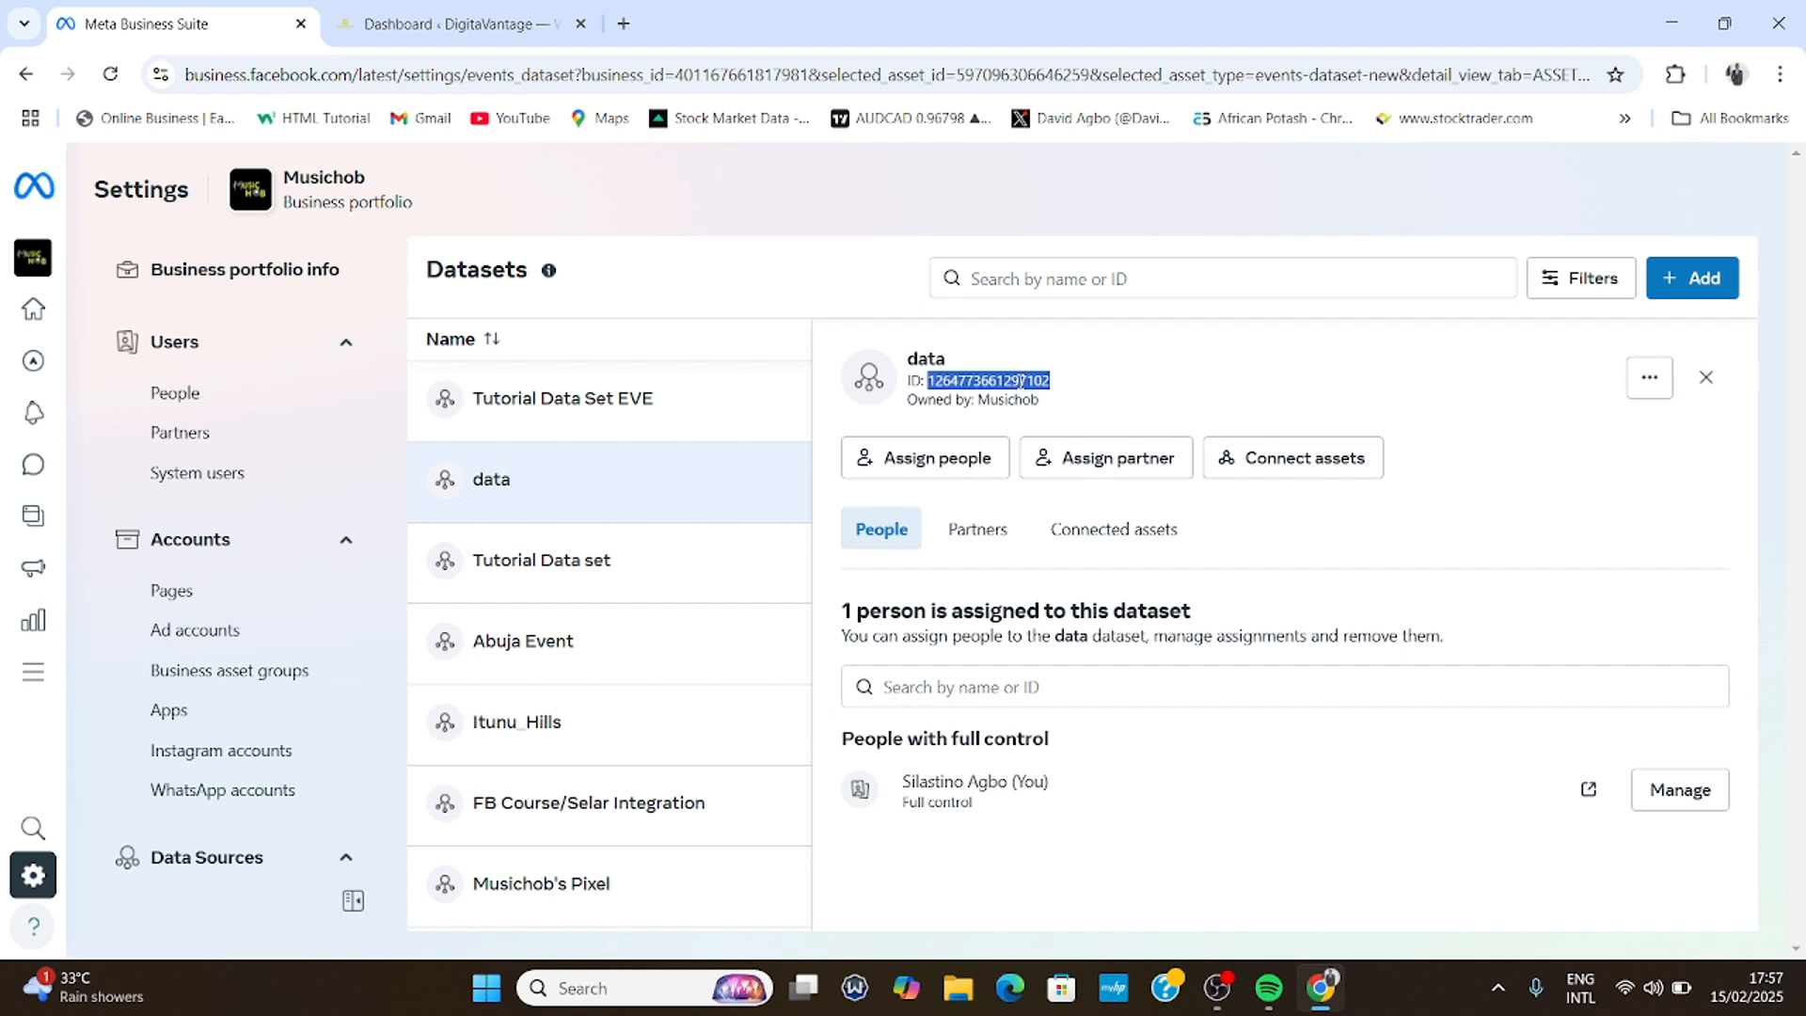
right_click(1025, 384)
click(1096, 414)
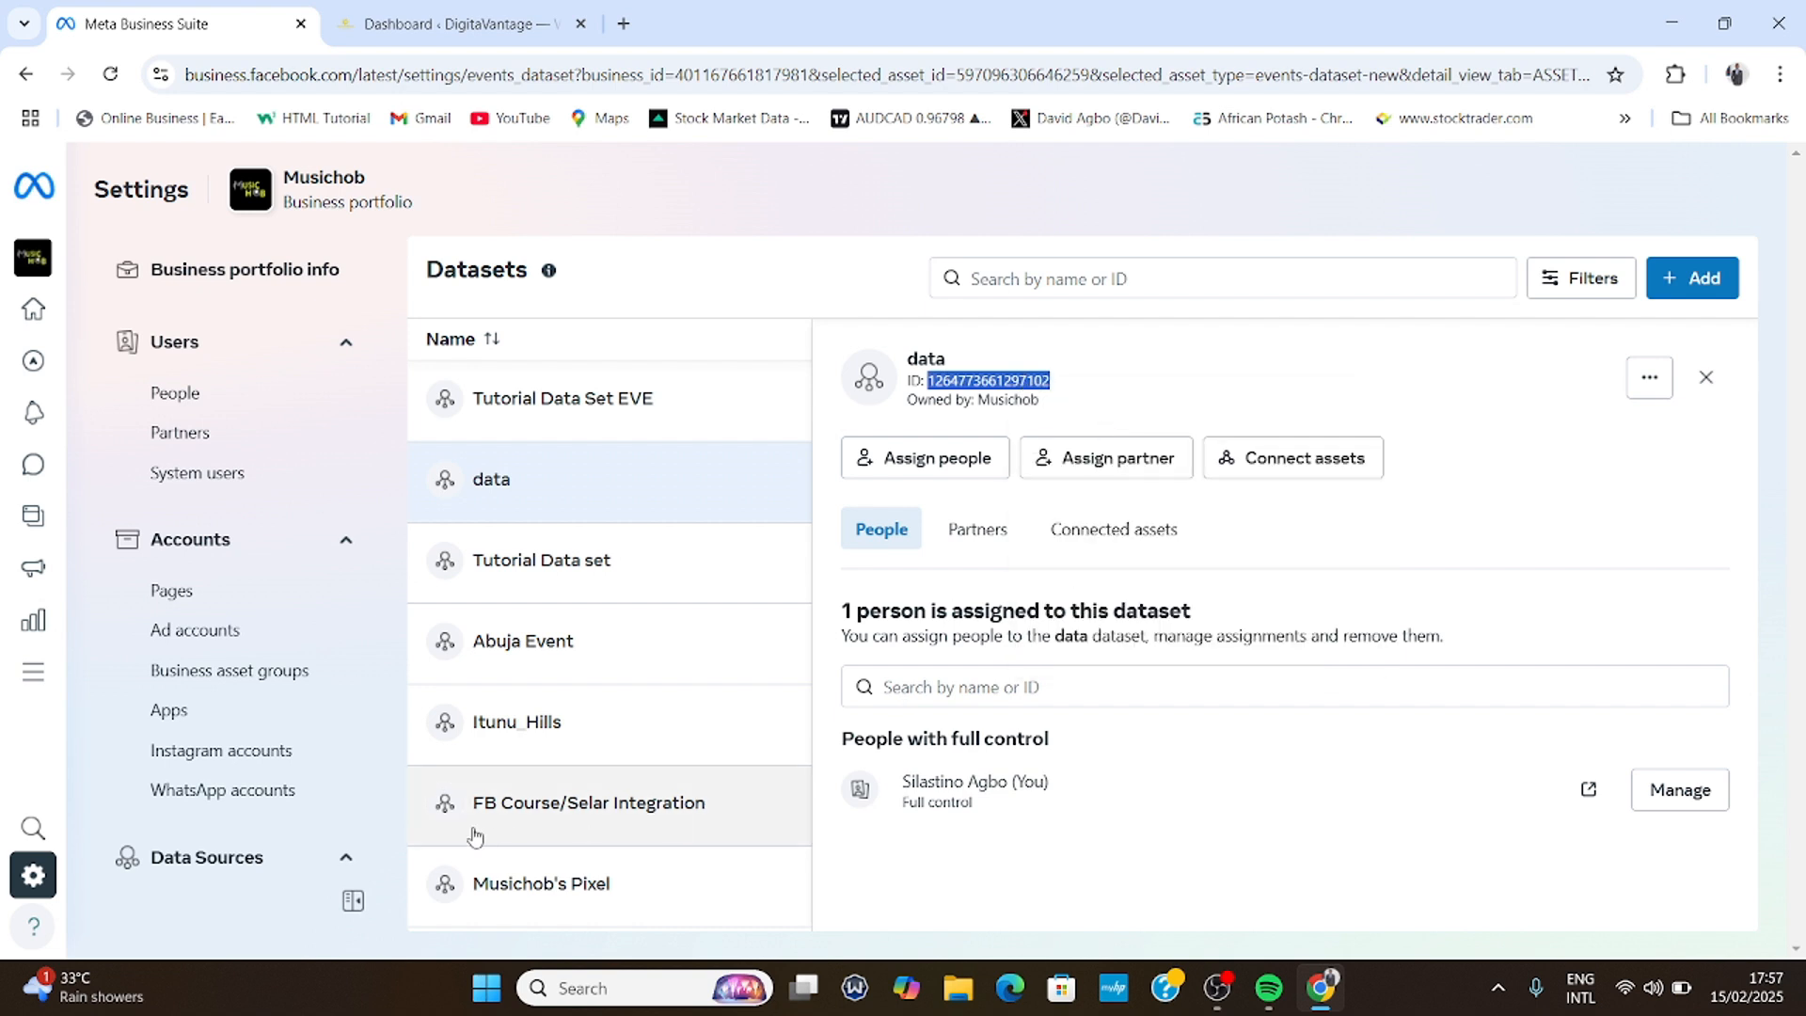
- Open Google Tag Manager in a new tab and start an account named 'Tutorial Tag Manager'
click(623, 24)
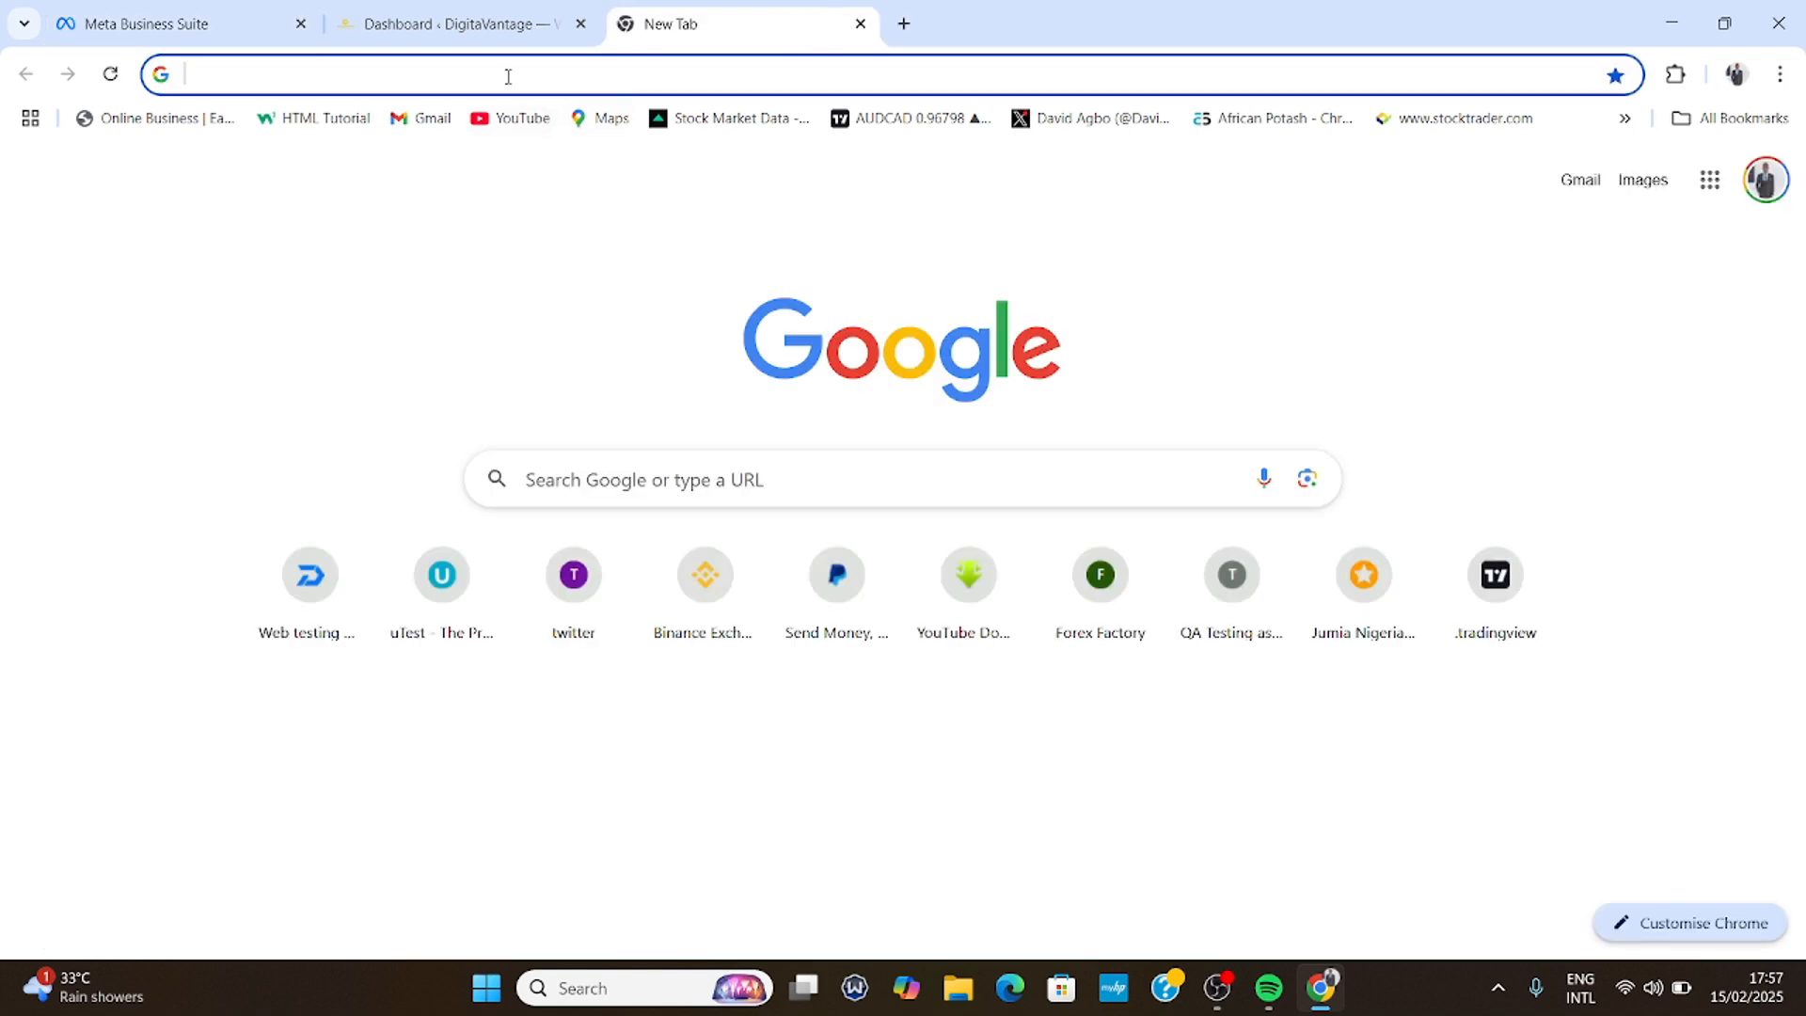
text(tag)
click(509, 134)
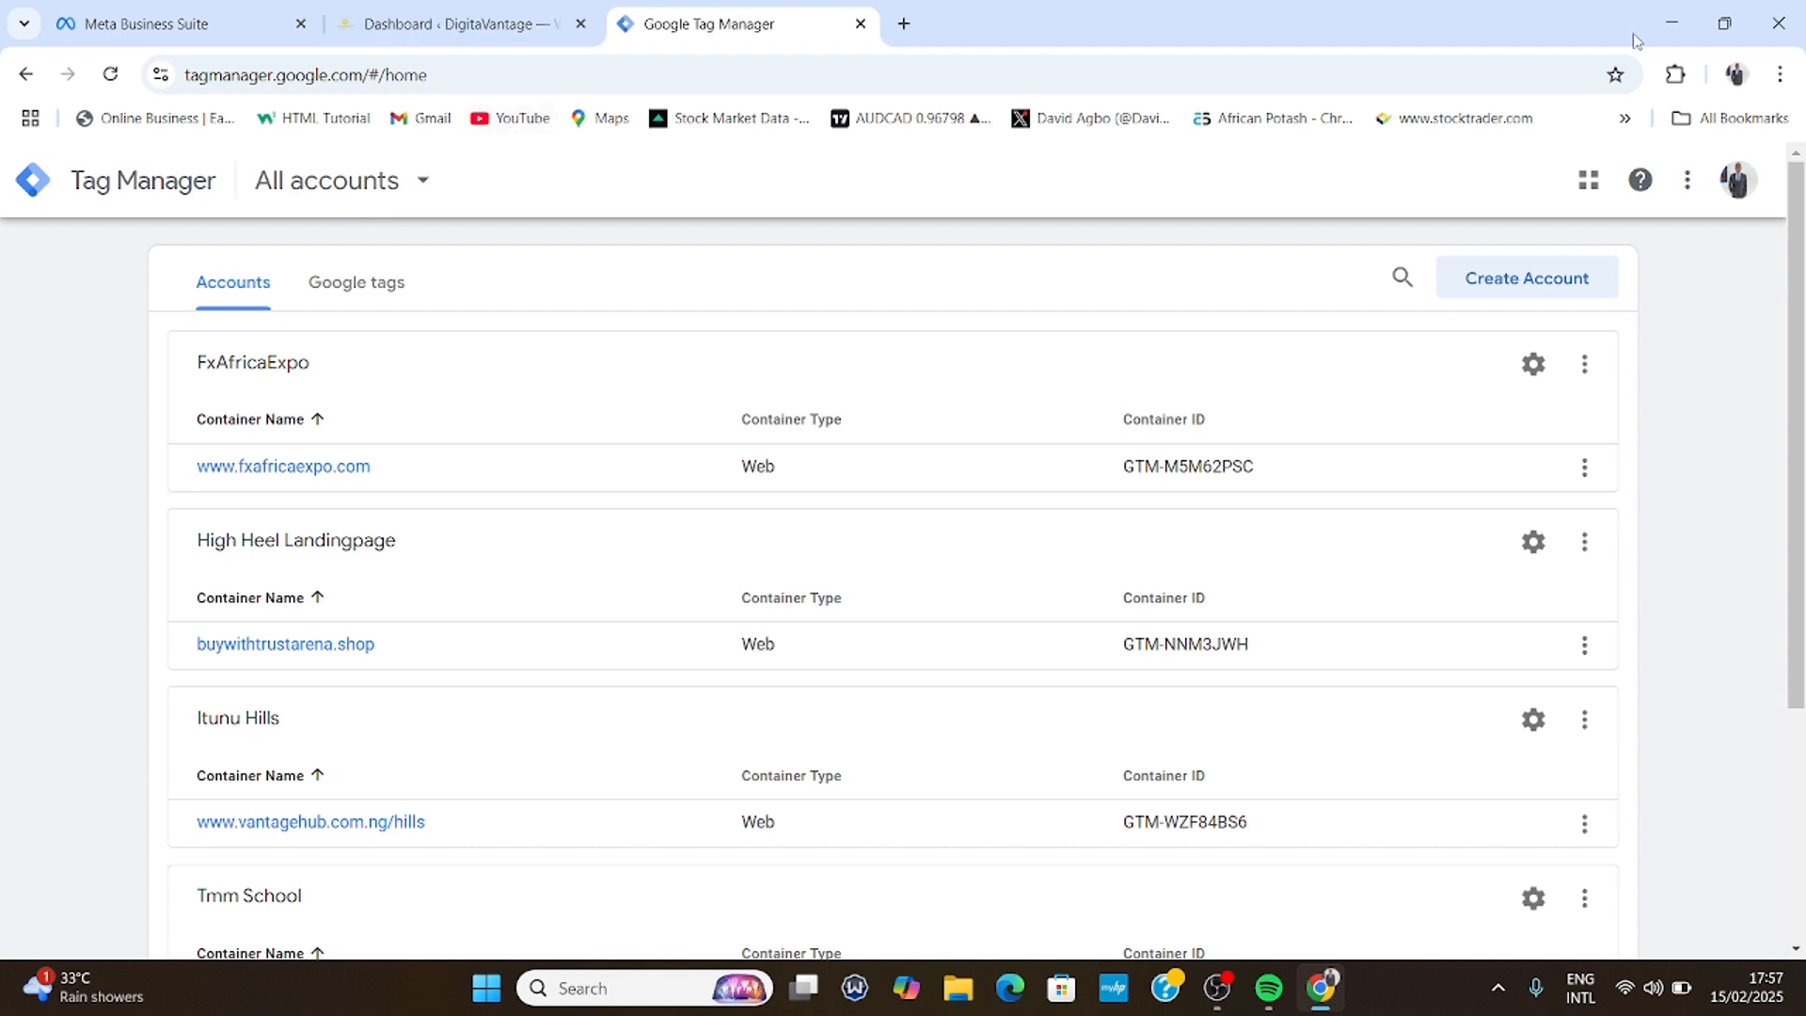
click(1547, 280)
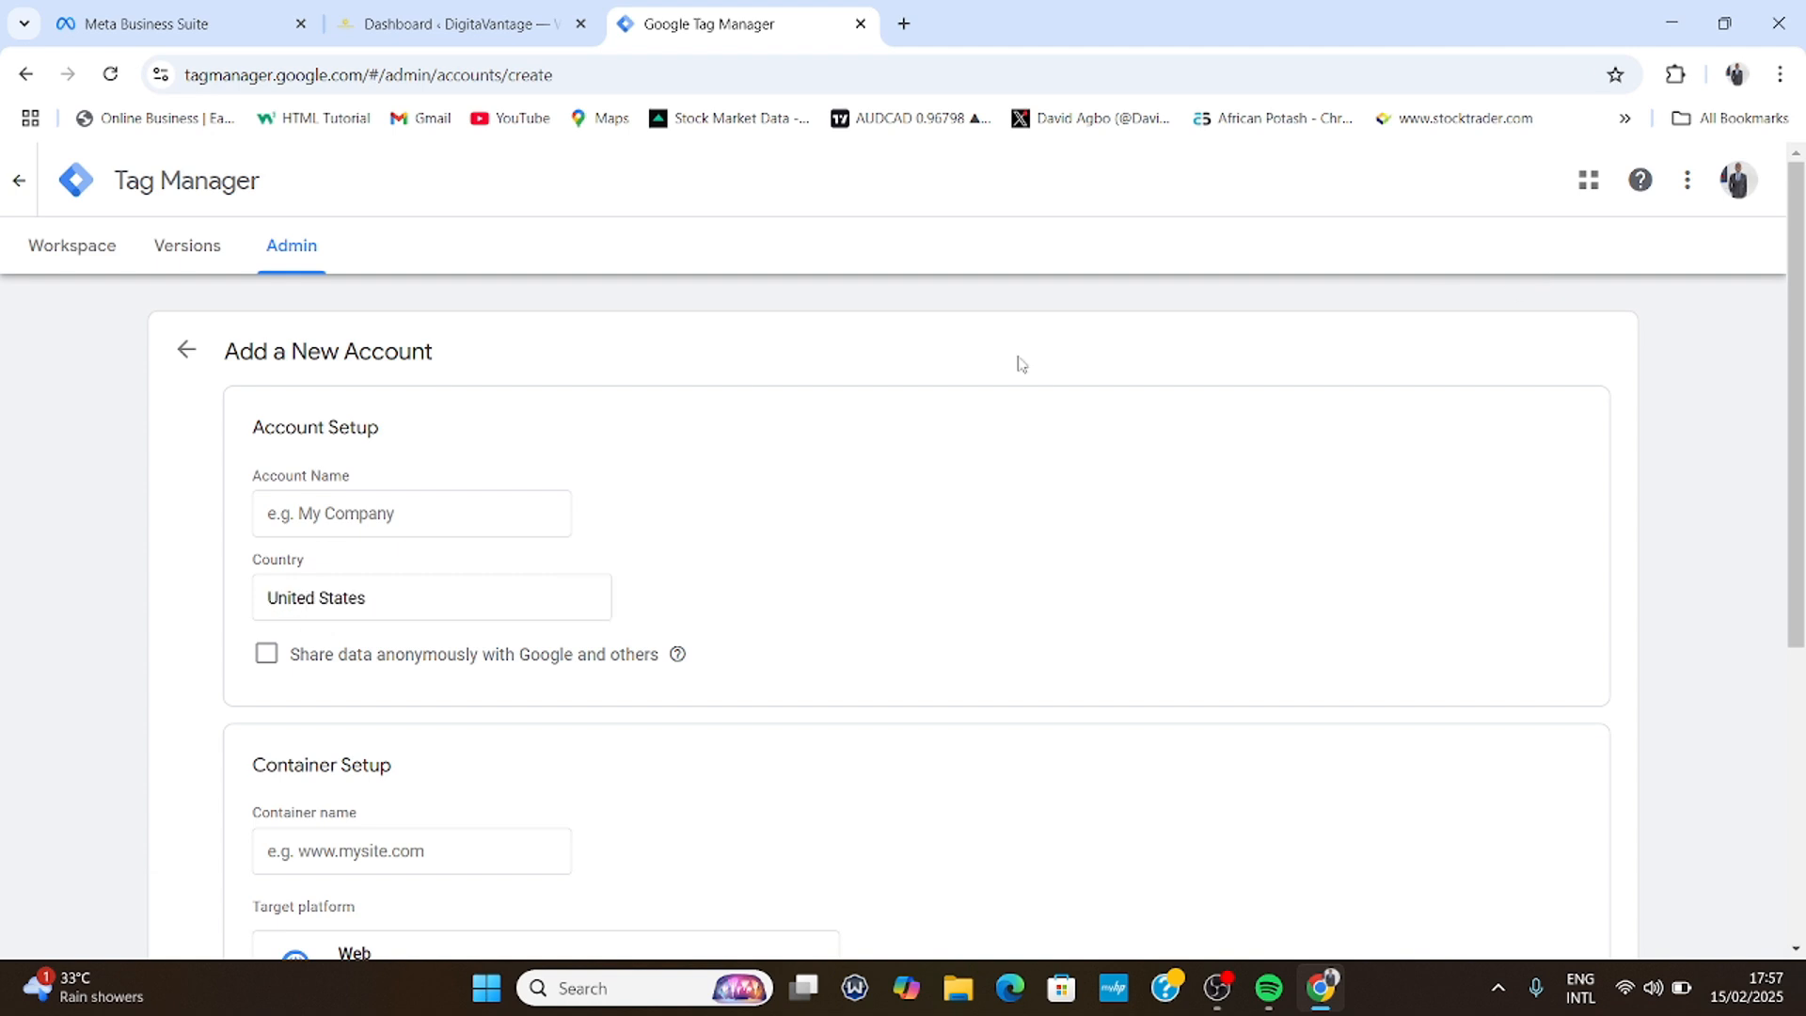
click(338, 527)
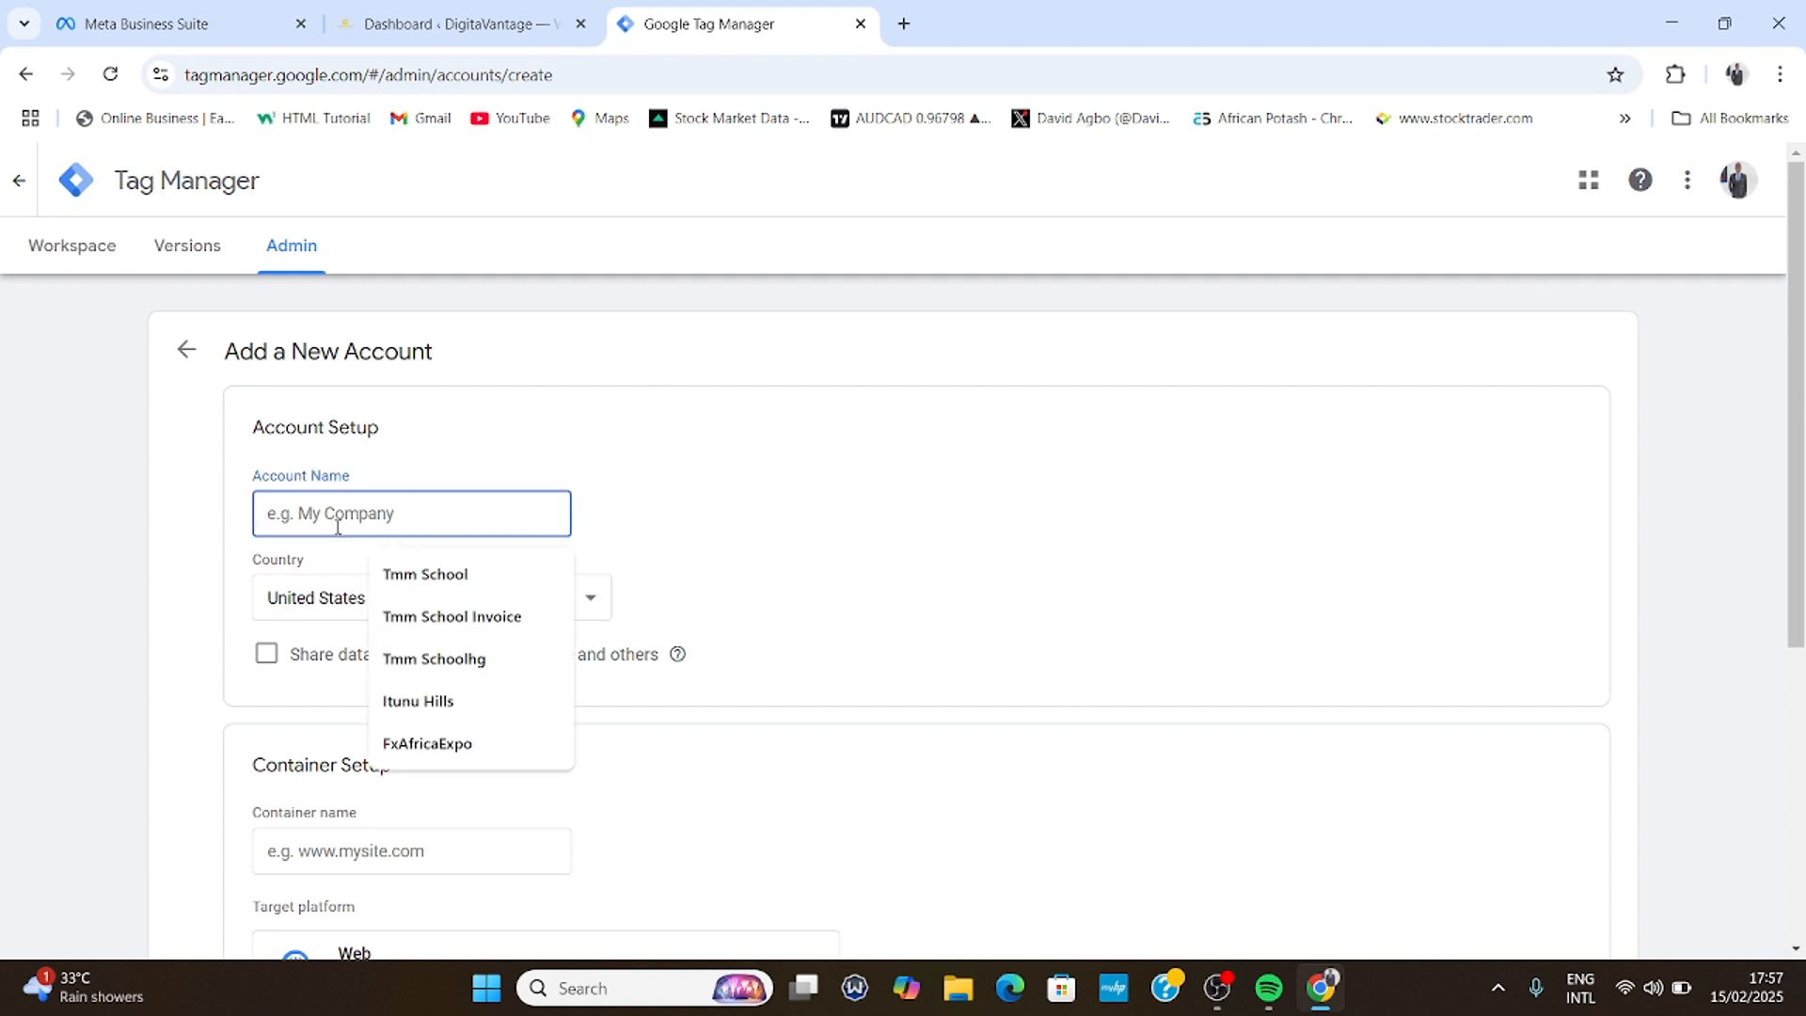
text(Tg)
key(BackSpace)
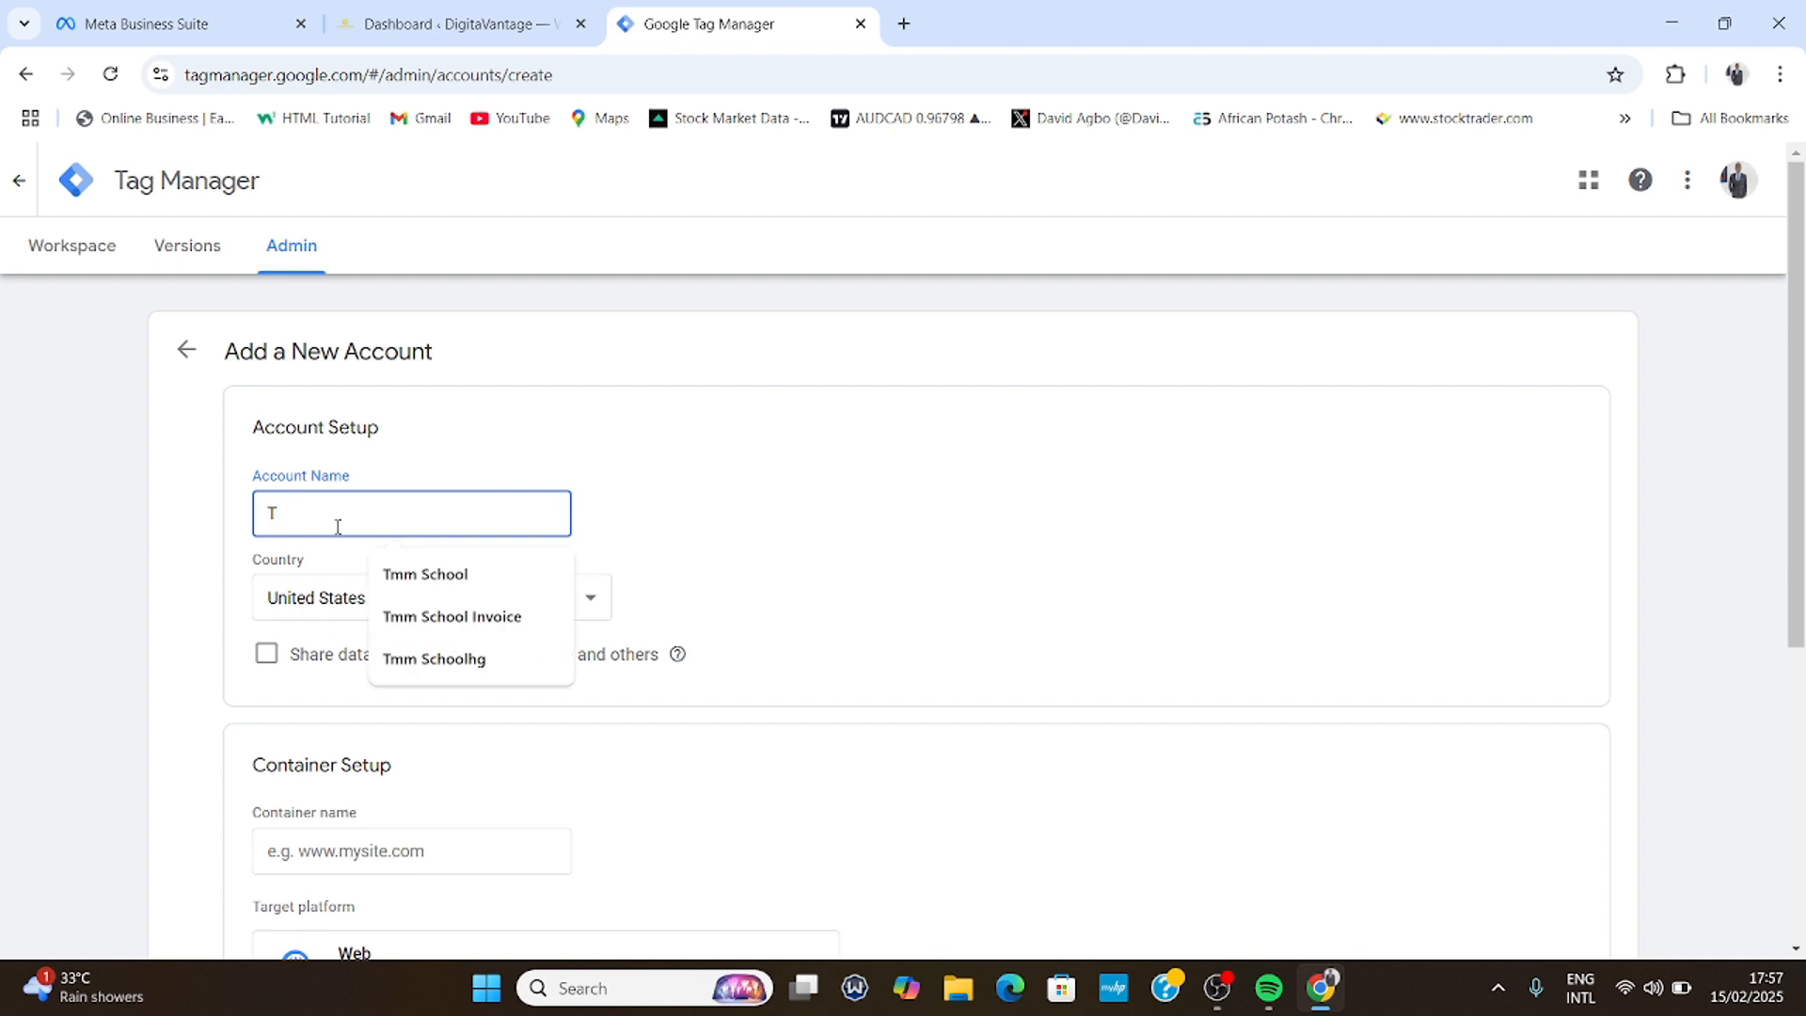
text(utorial)
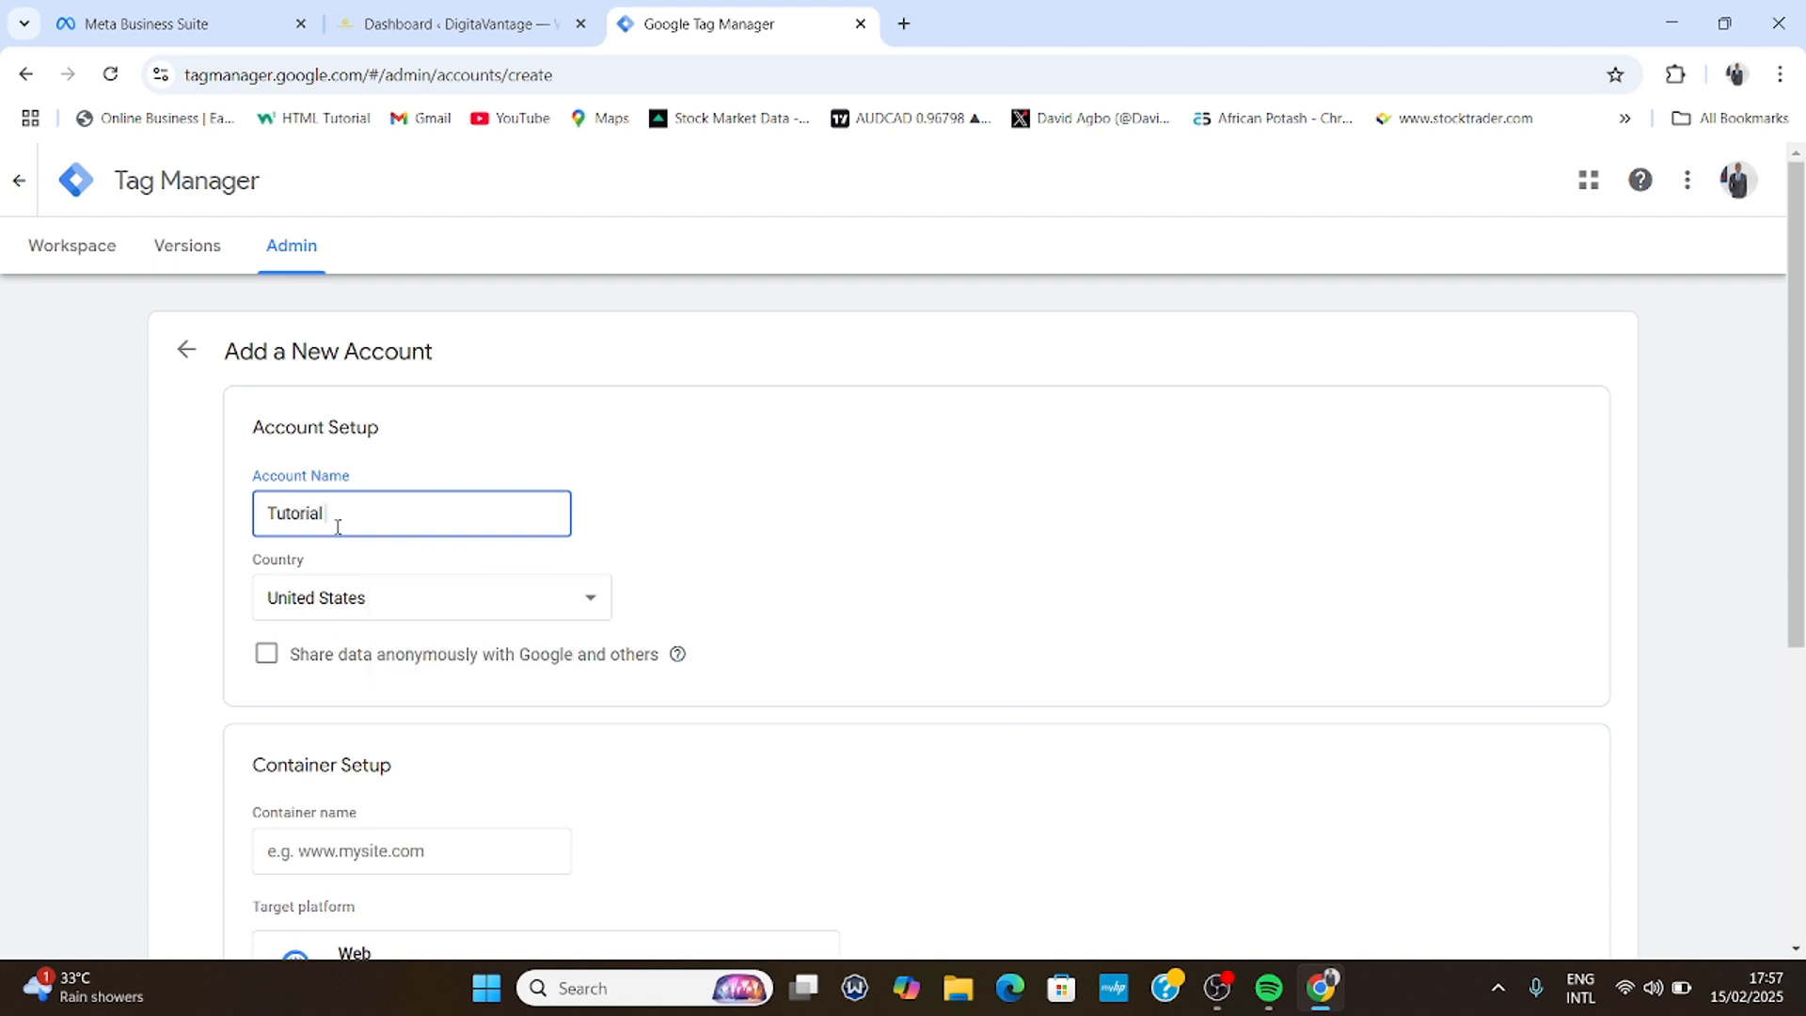
text( Tag Manager)
- Choose Nigeria as the new account's country
click(447, 605)
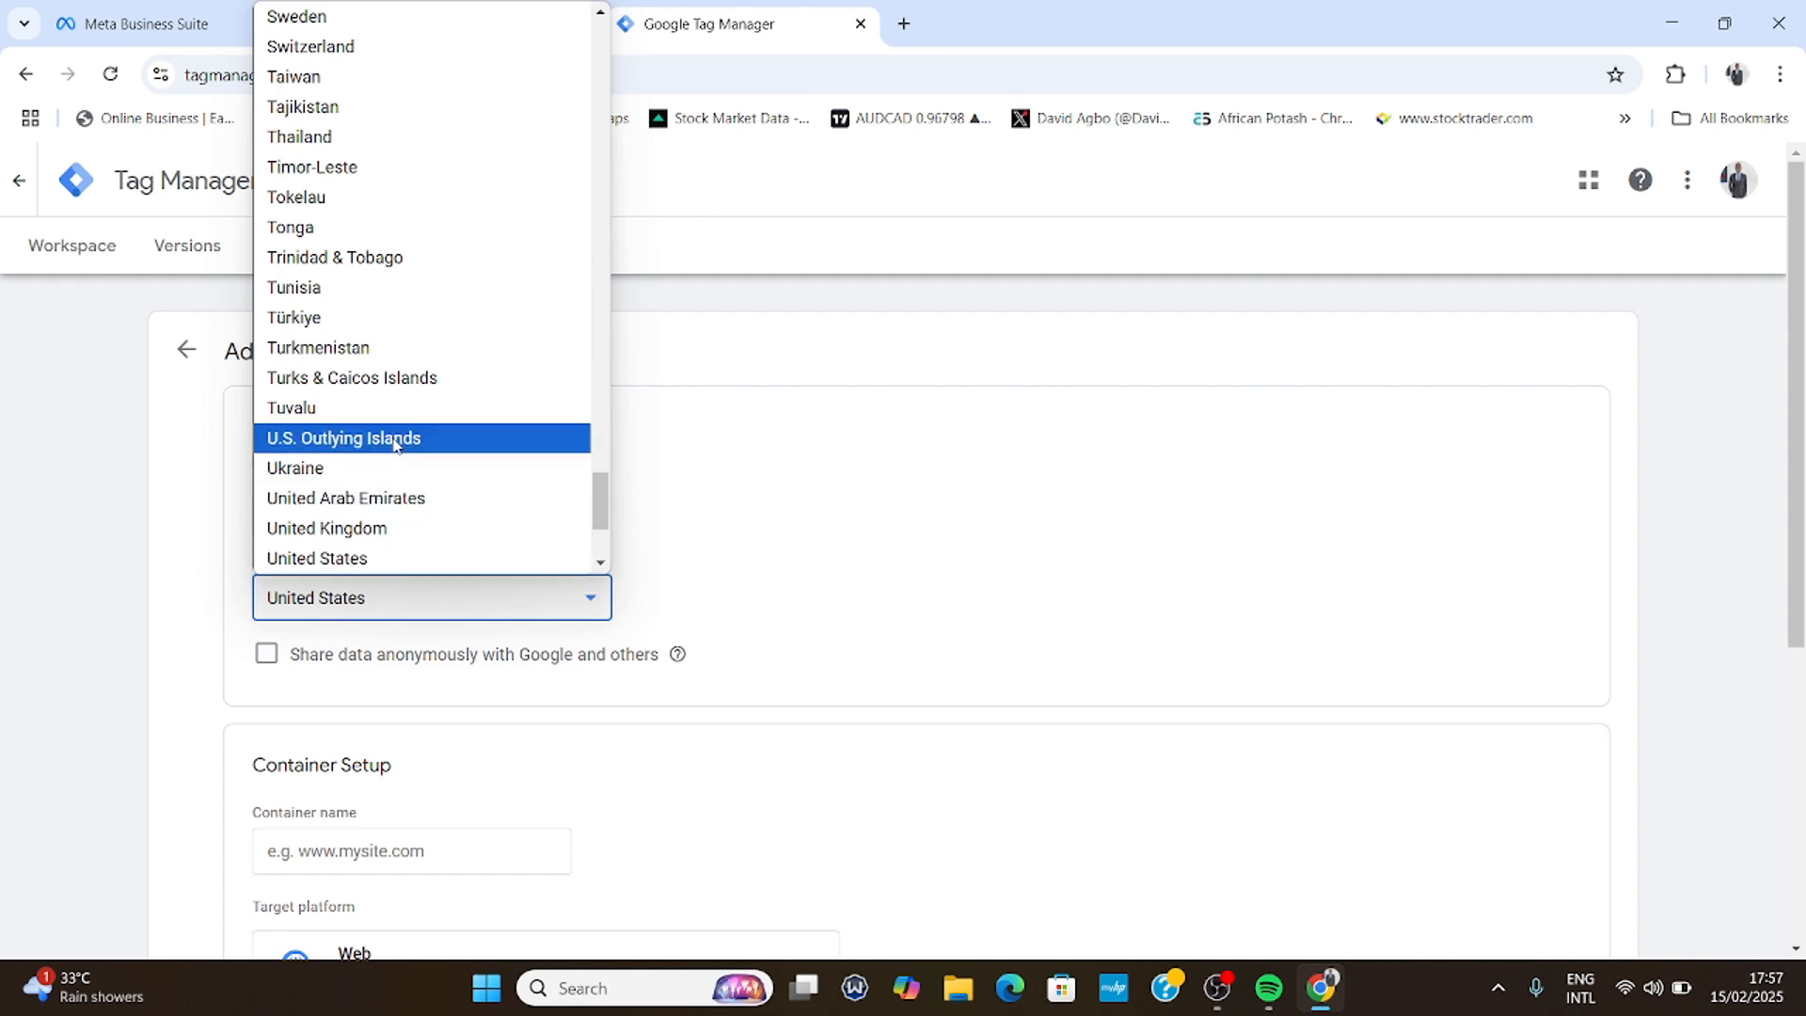
scroll(393, 444, up, 5)
scroll(393, 444, up, 5)
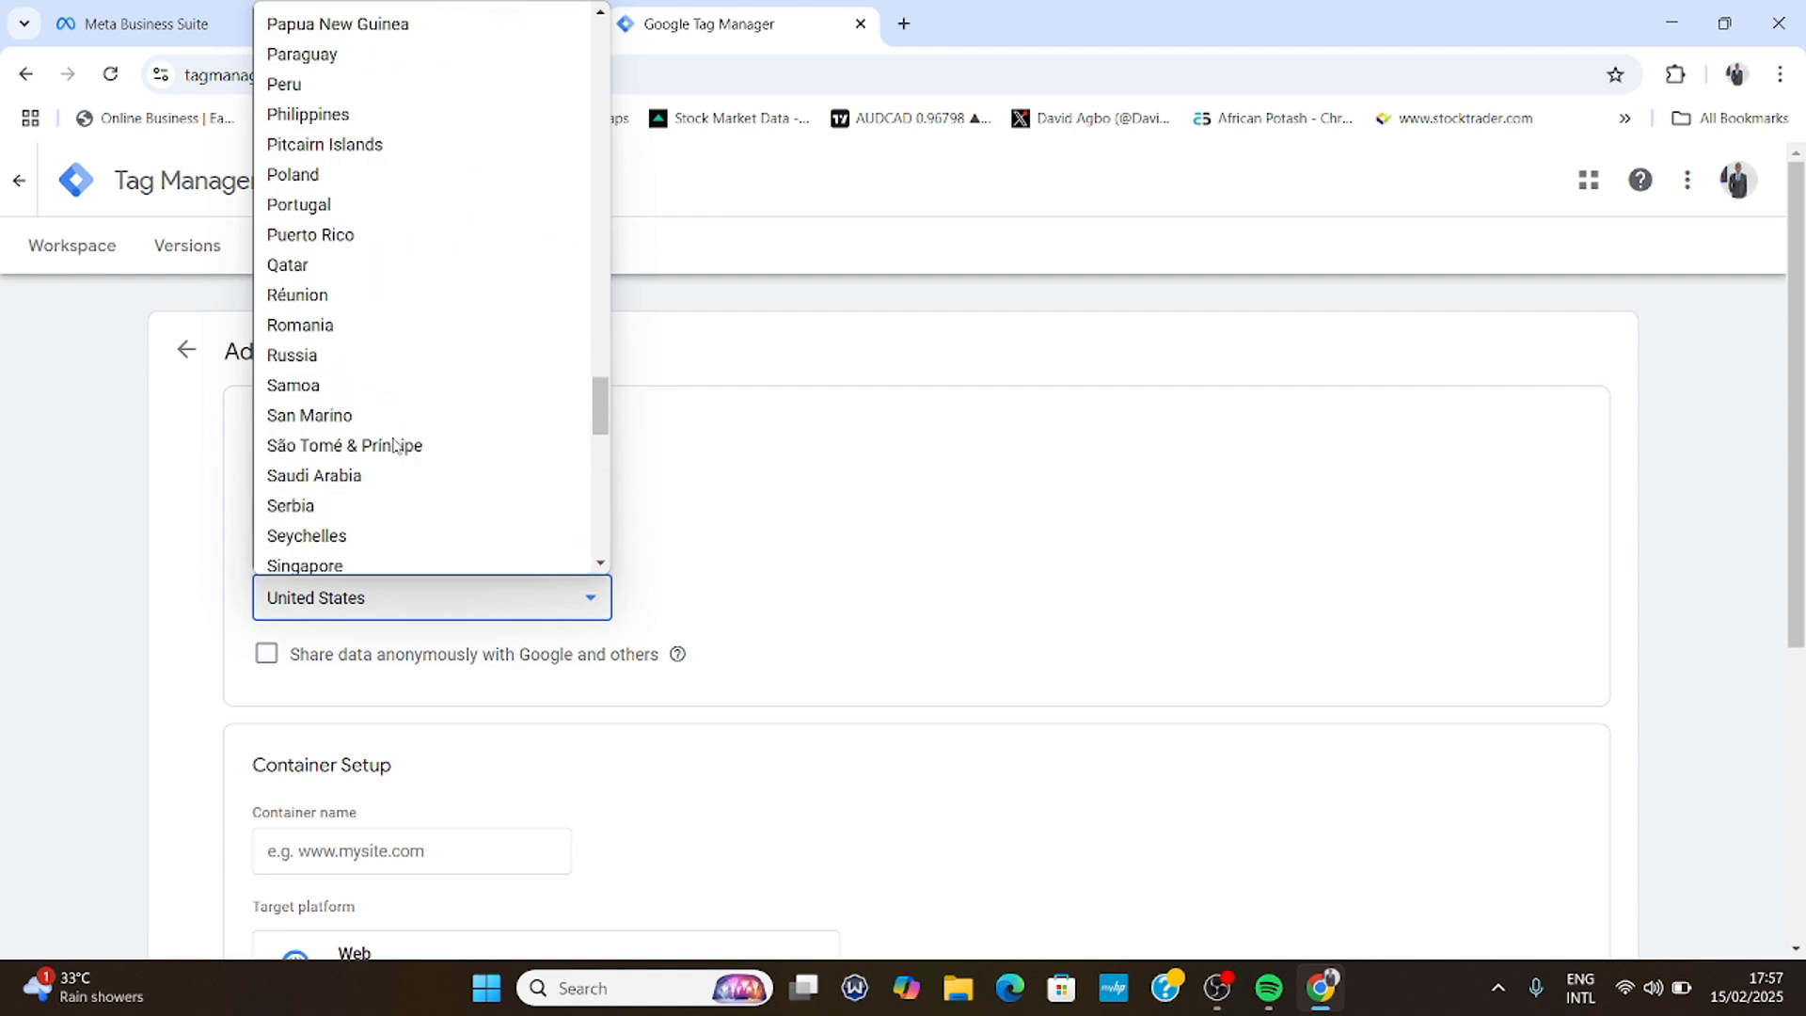
scroll(383, 391, up, 5)
scroll(357, 311, up, 3)
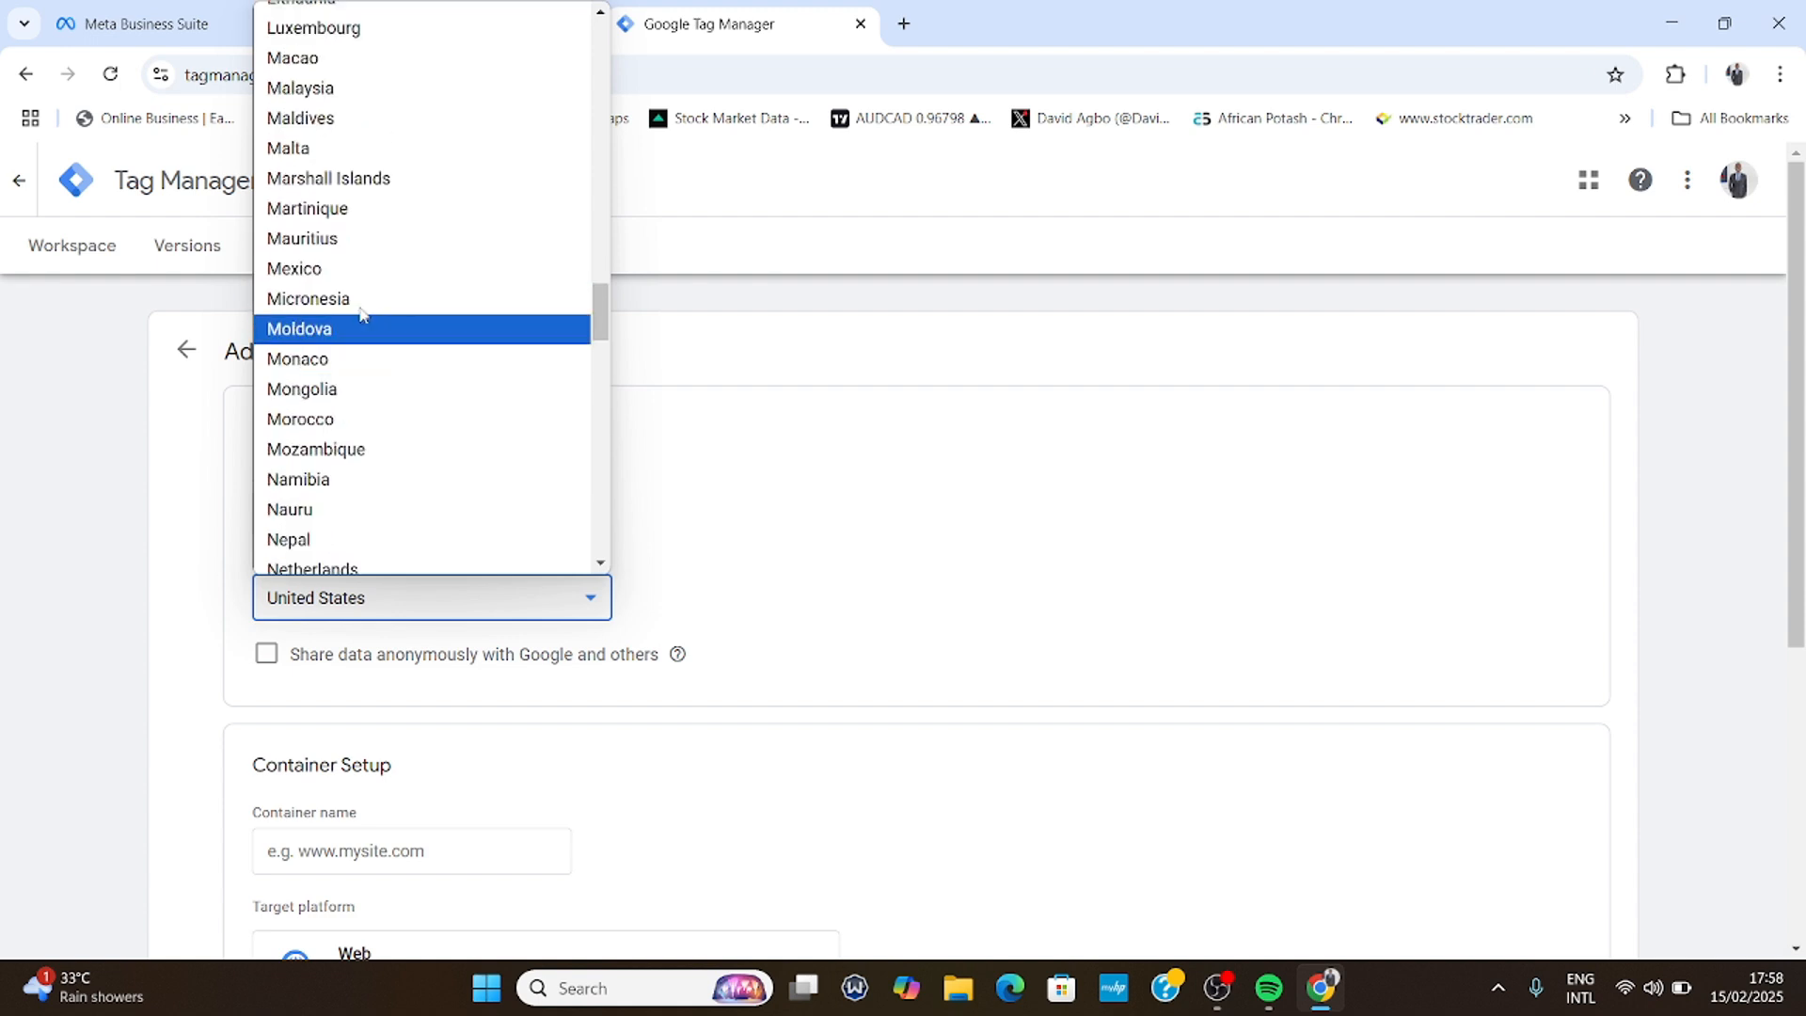
scroll(371, 376, down, 1)
scroll(371, 449, down, 1)
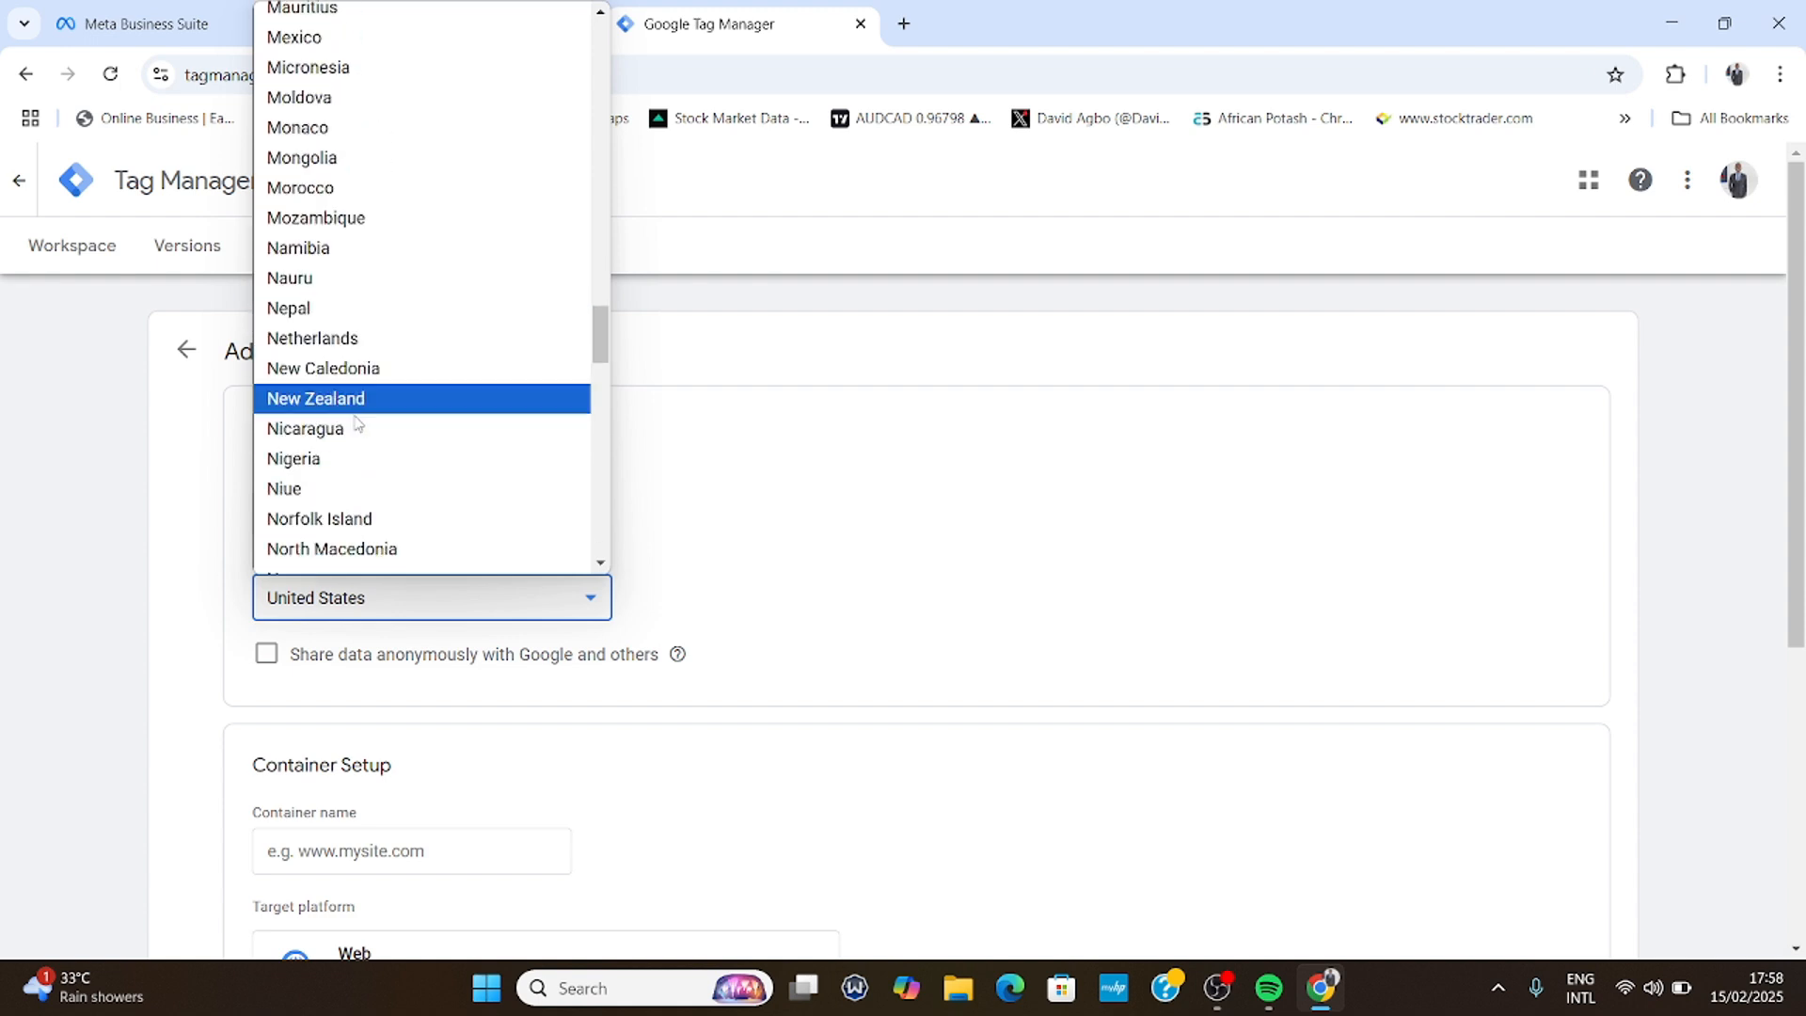
click(332, 459)
scroll(341, 654, down, 4)
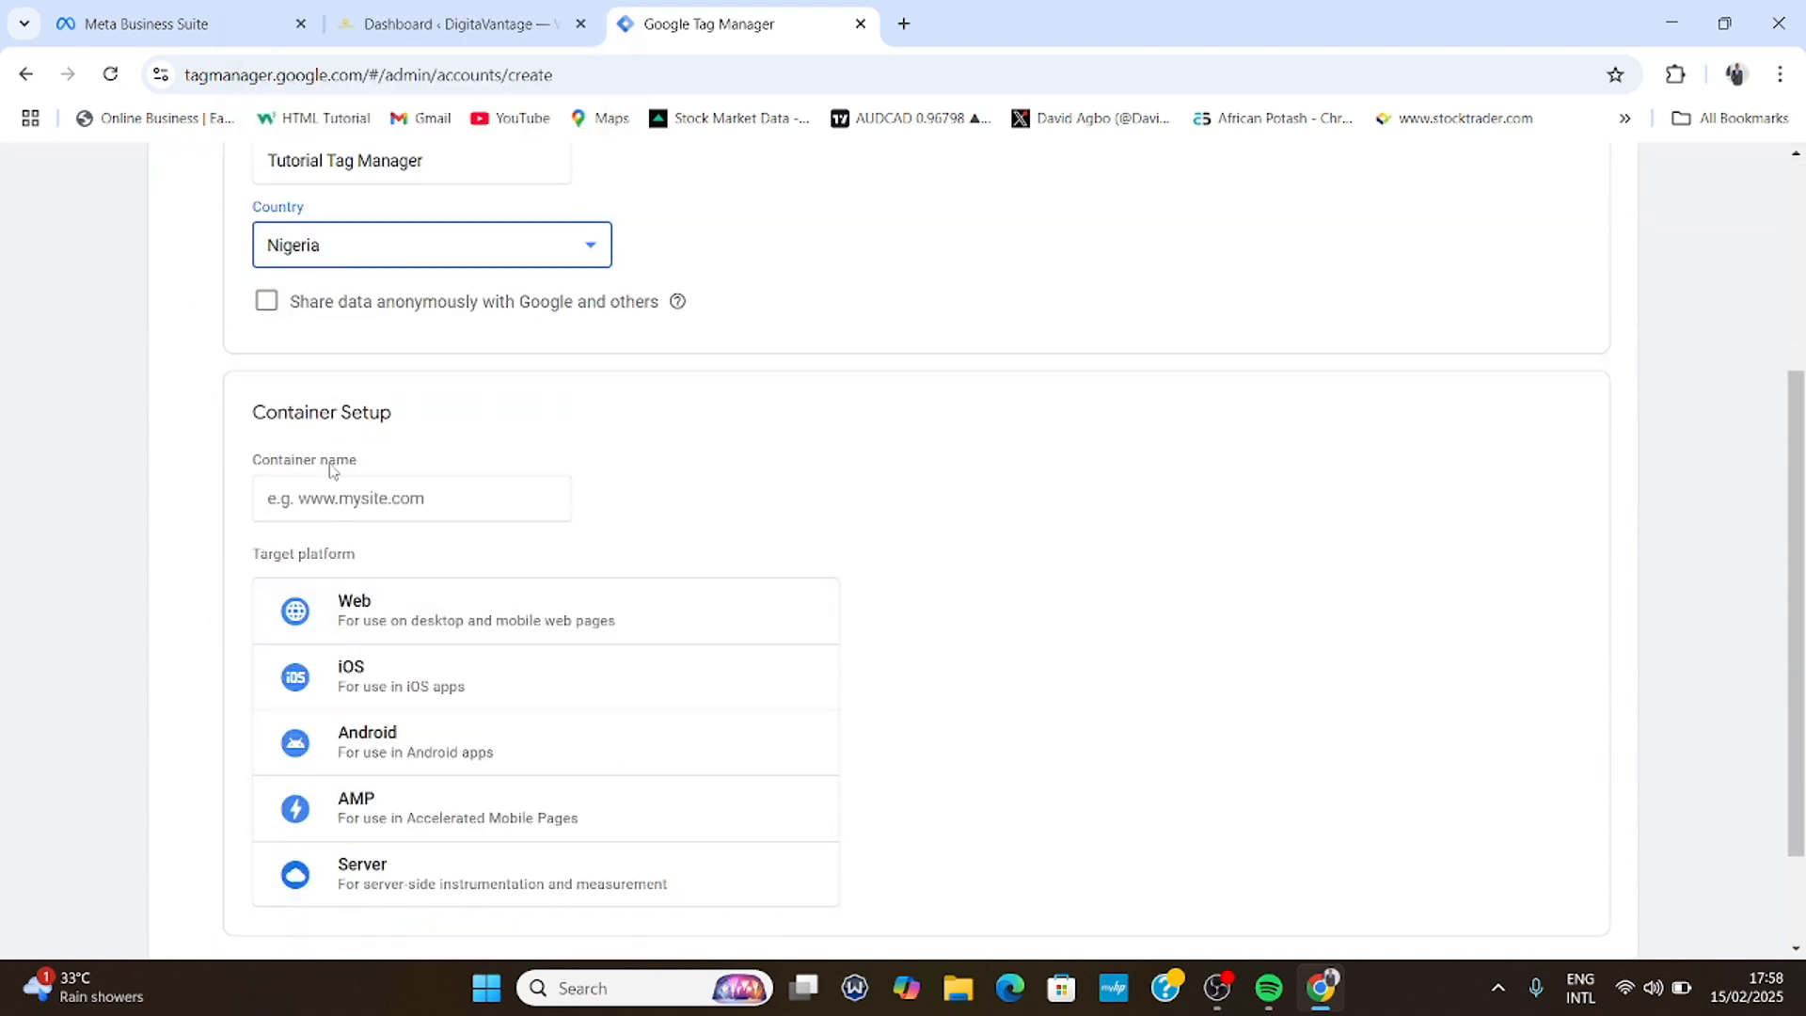
- Copy the digitavantage.com address from the website opened in a new tab
click(310, 499)
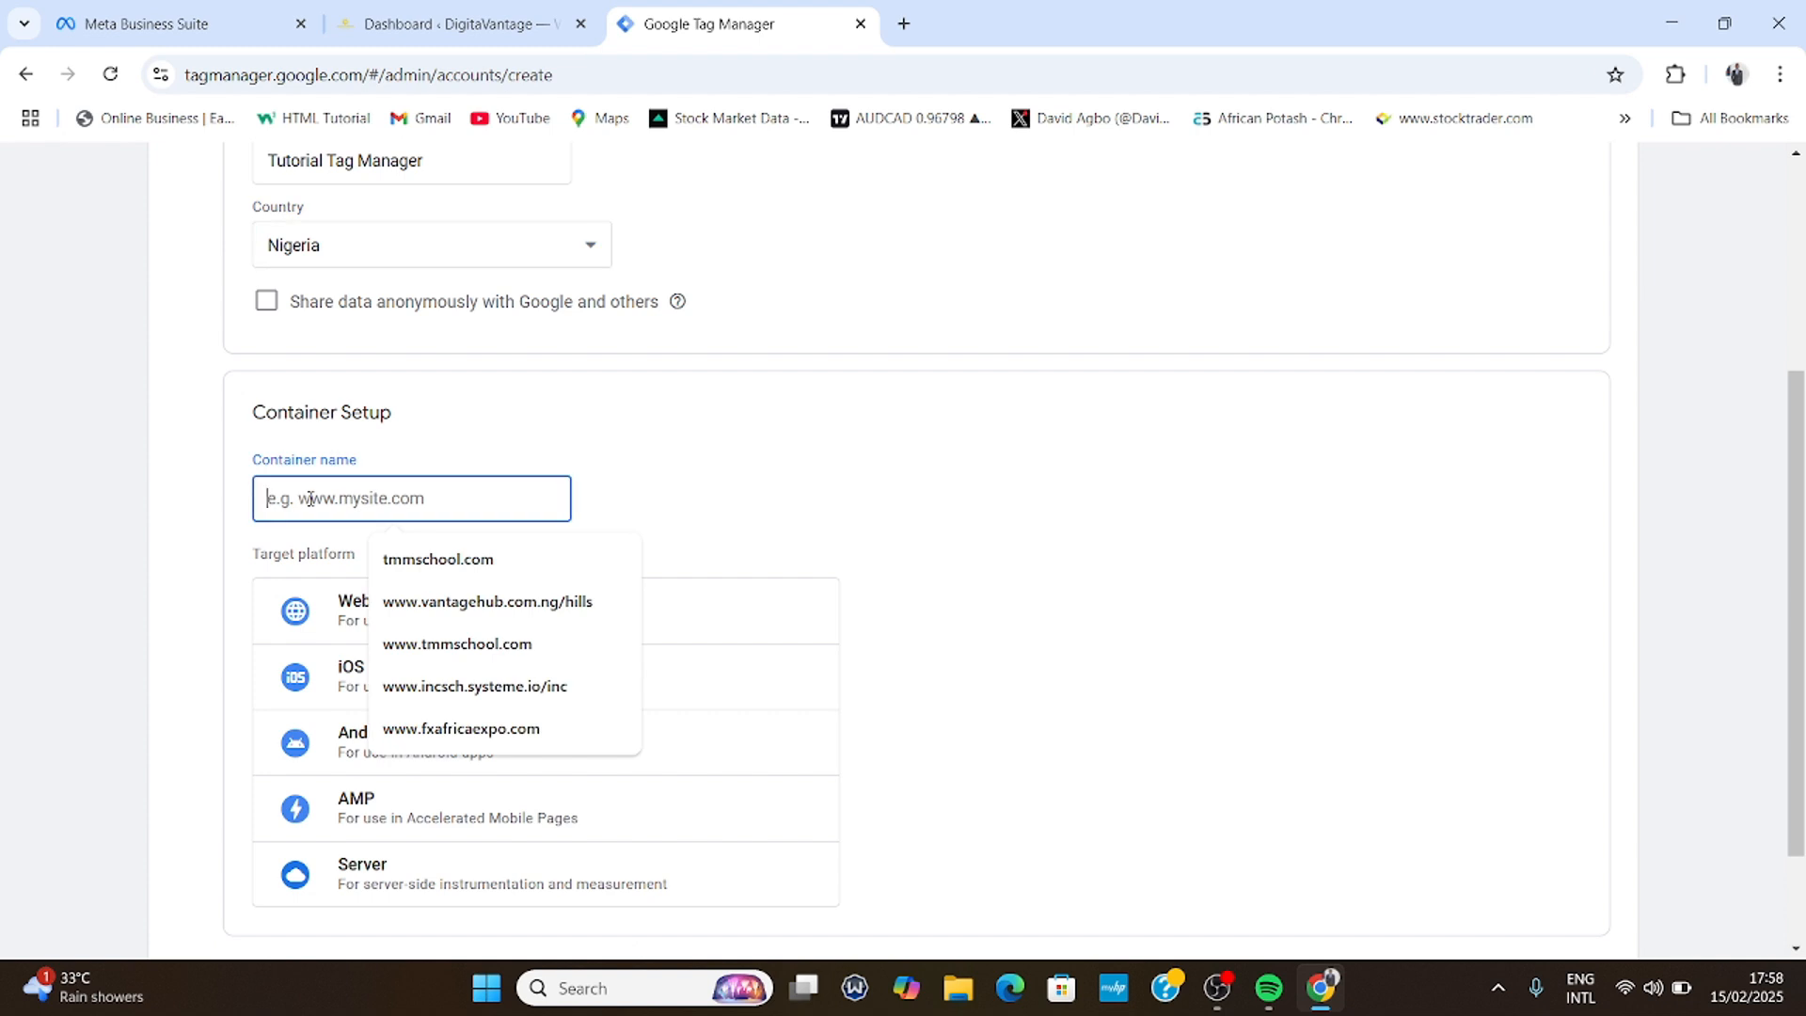
click(906, 26)
text(digitavantage.com)
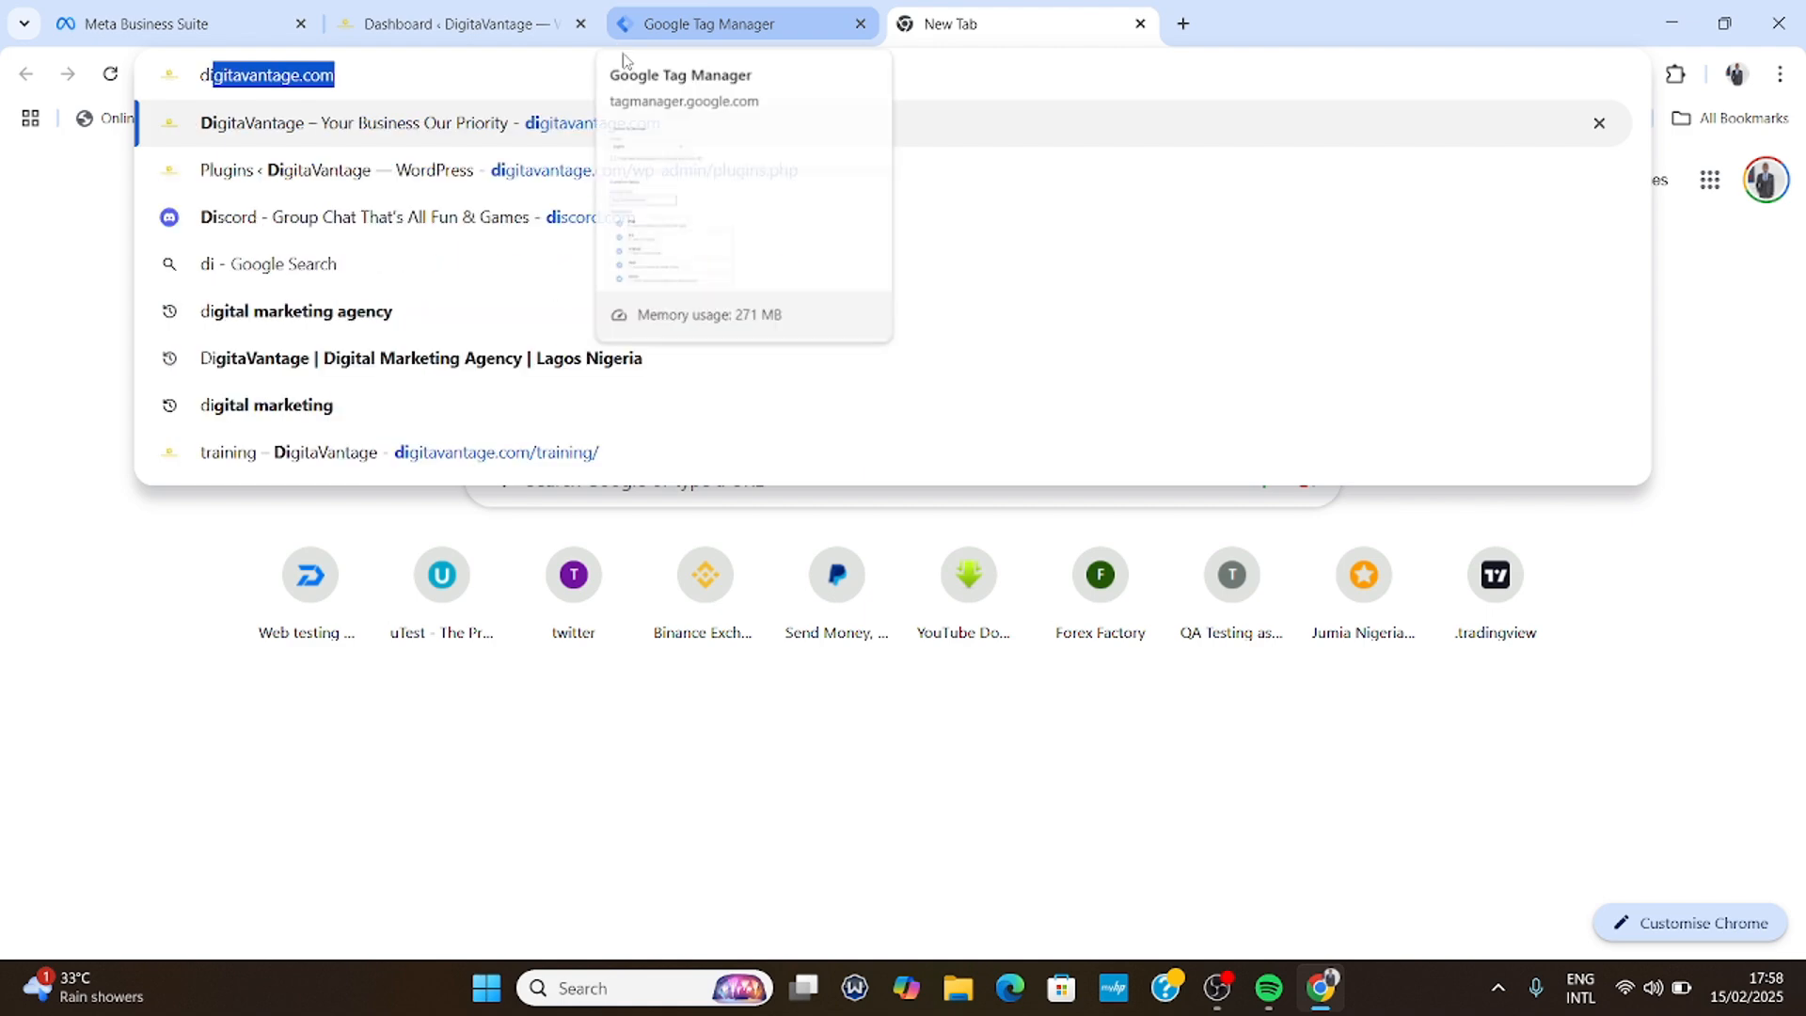
click(628, 132)
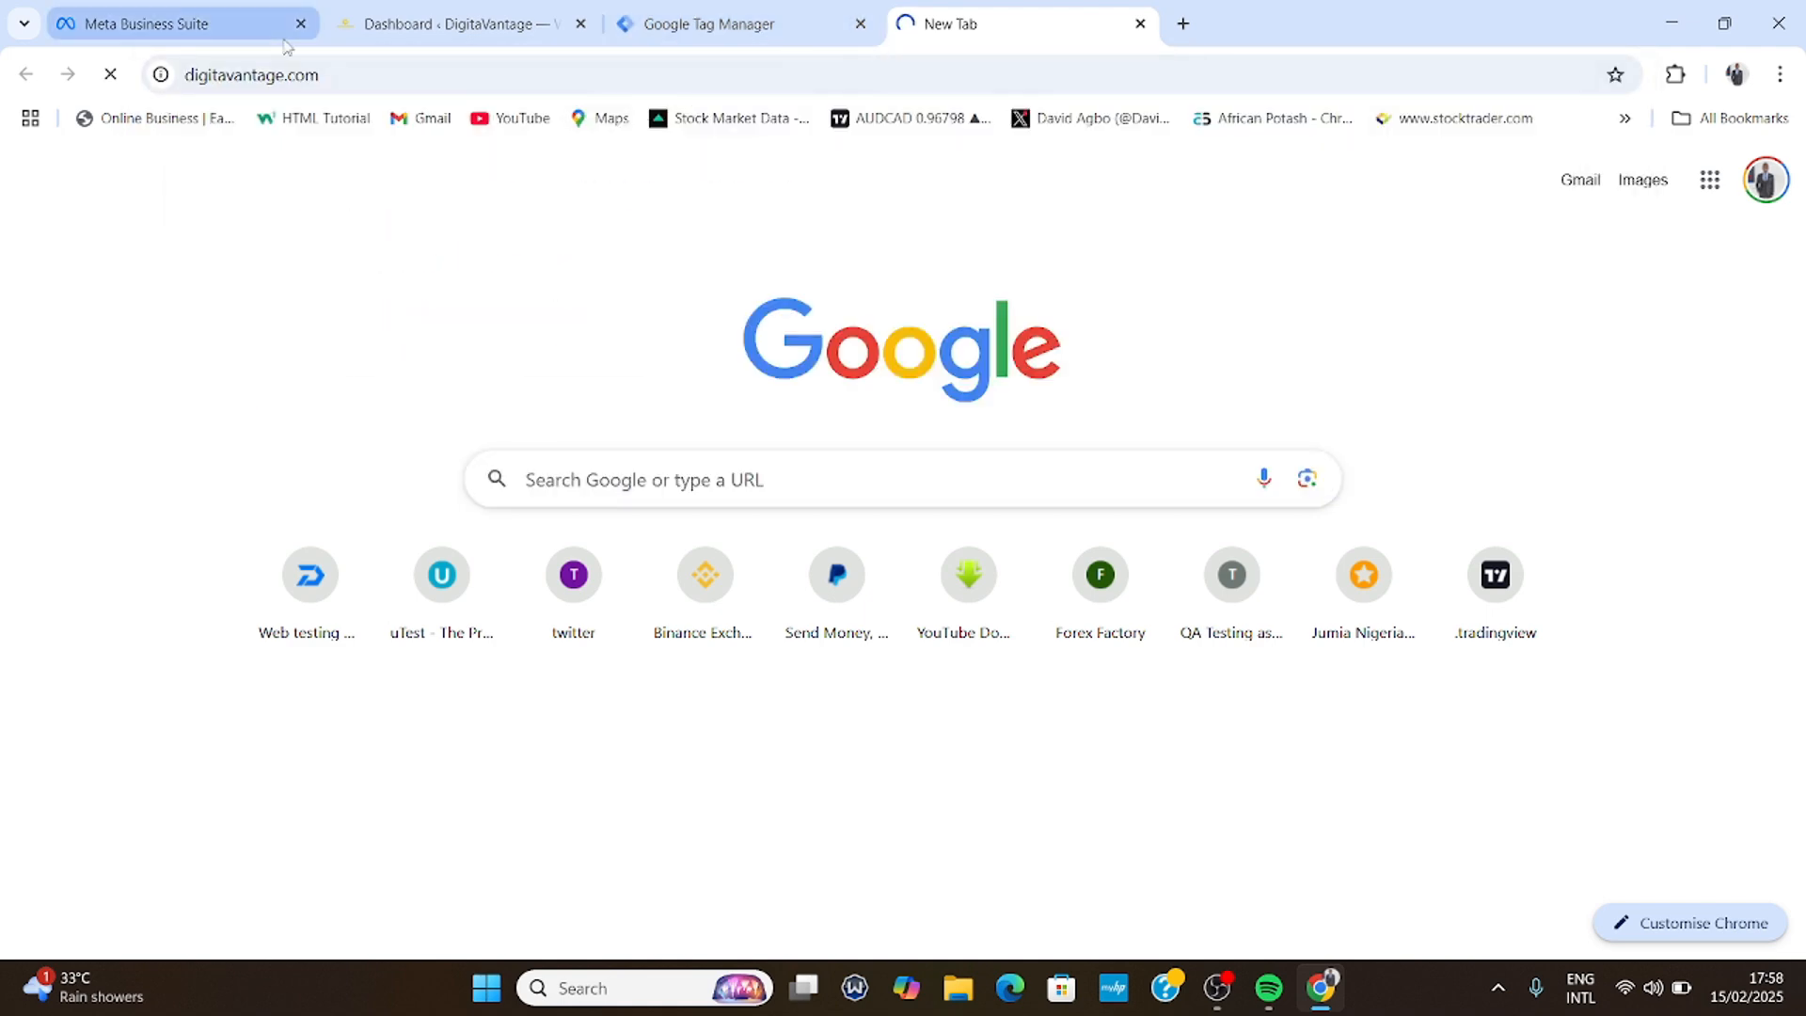
click(267, 76)
double_click(269, 75)
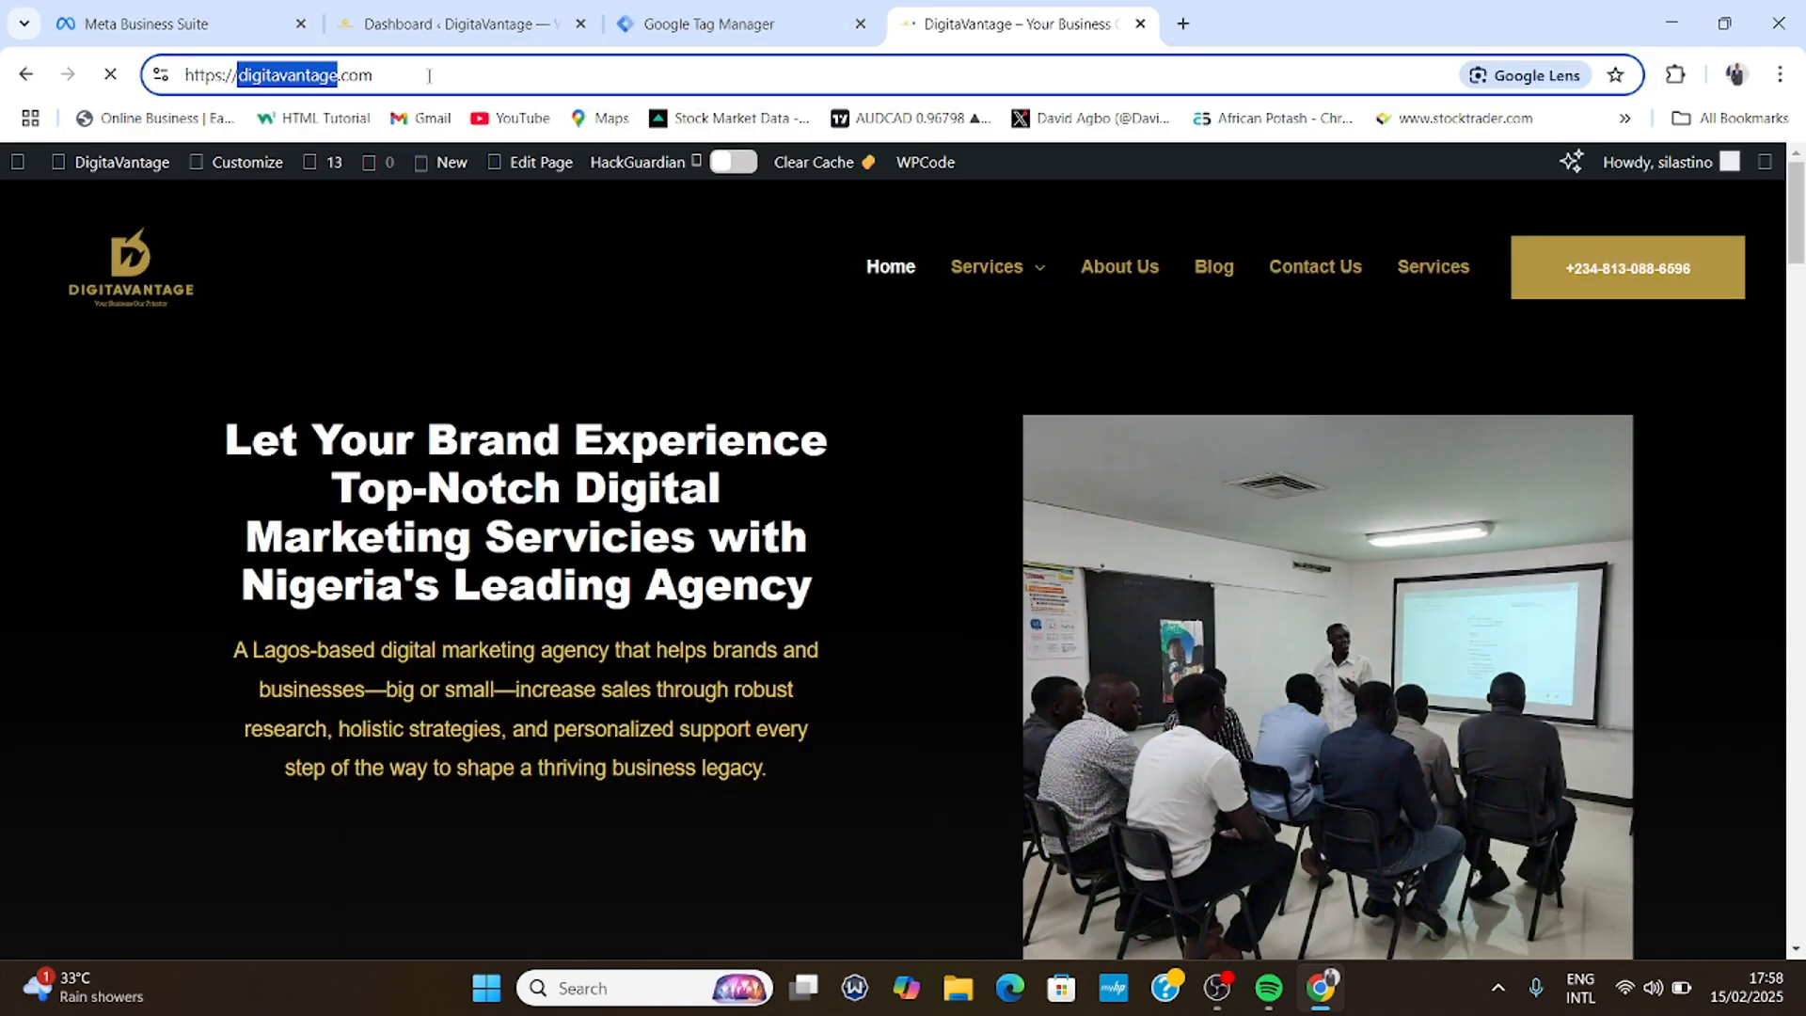
drag(427, 73, 238, 75)
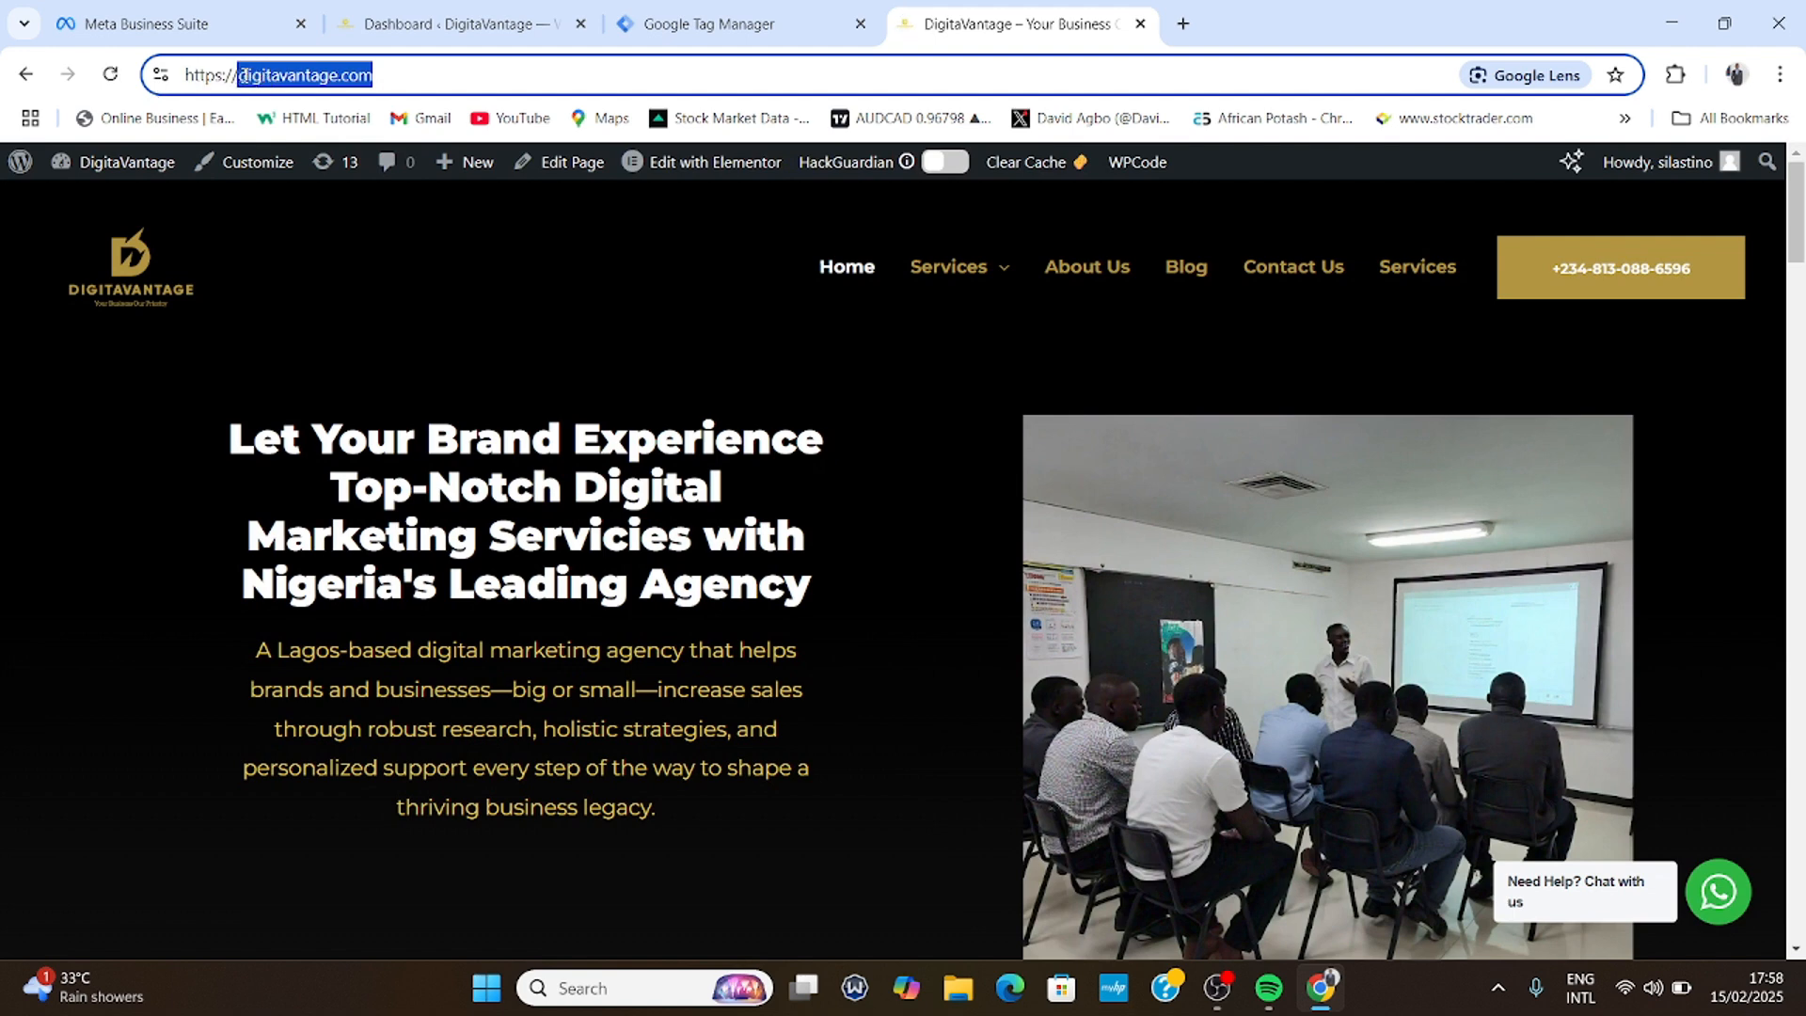
right_click(273, 76)
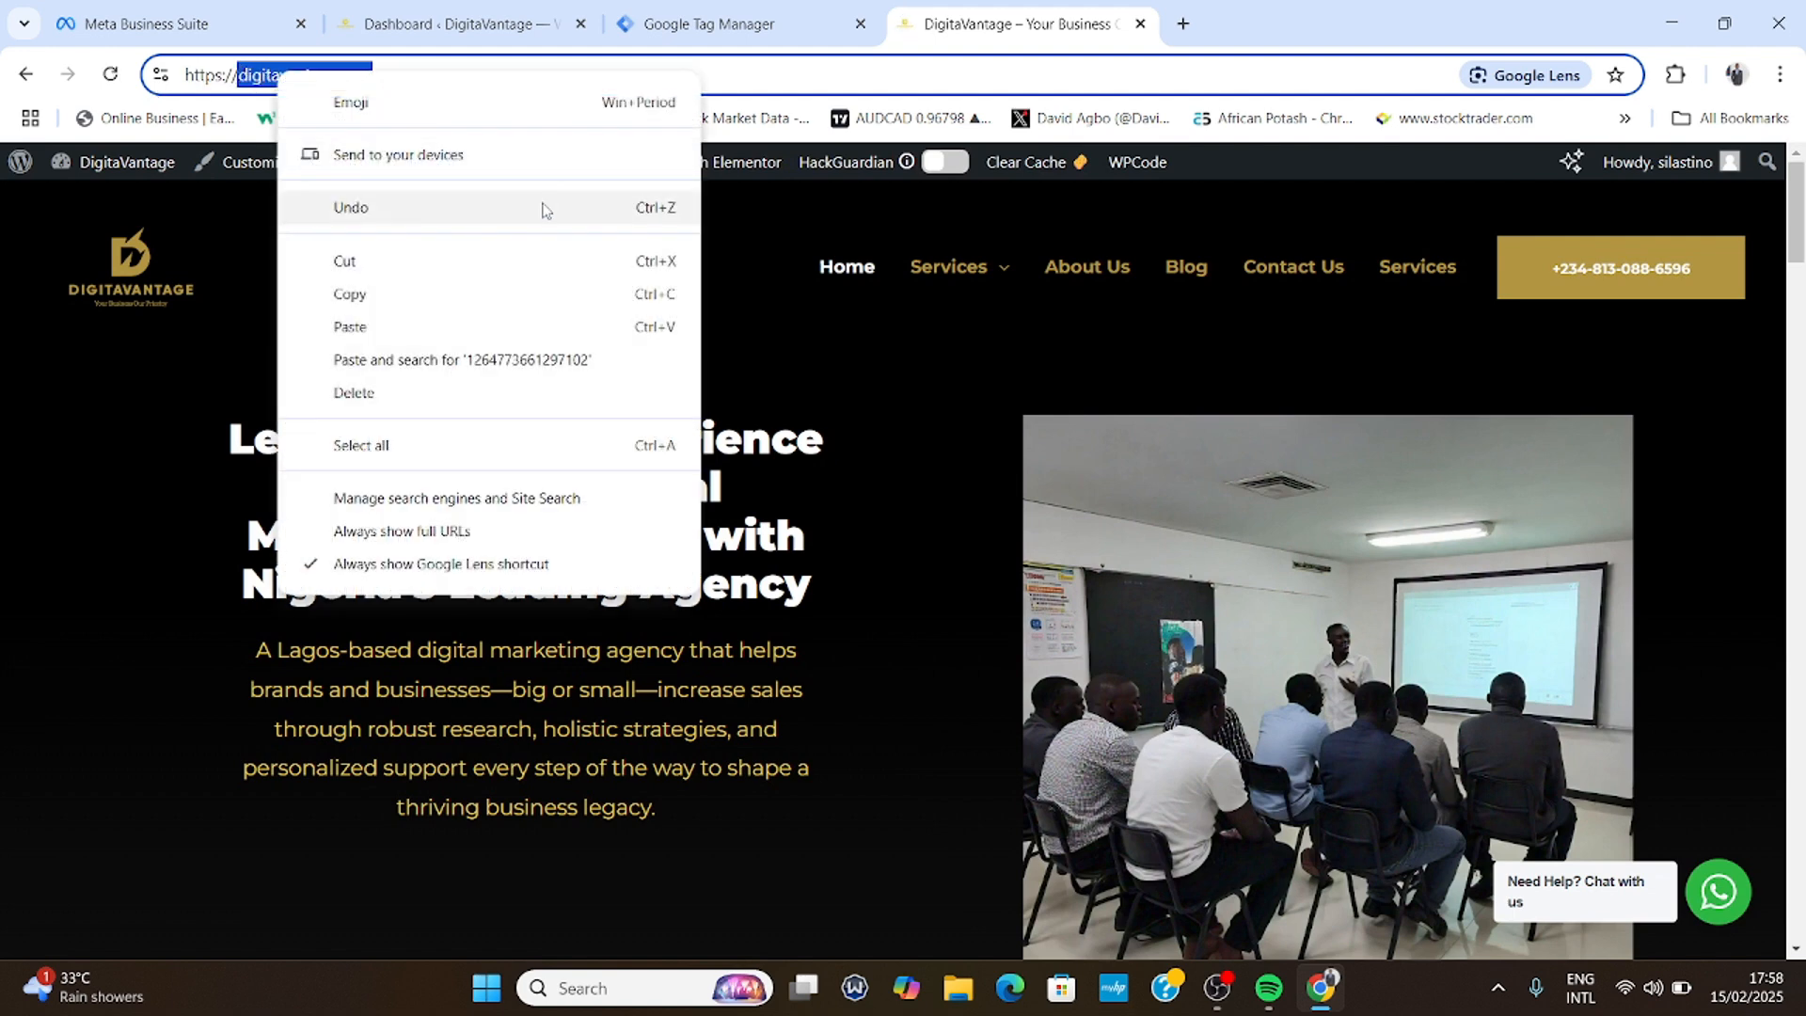
click(385, 294)
click(706, 24)
click(319, 494)
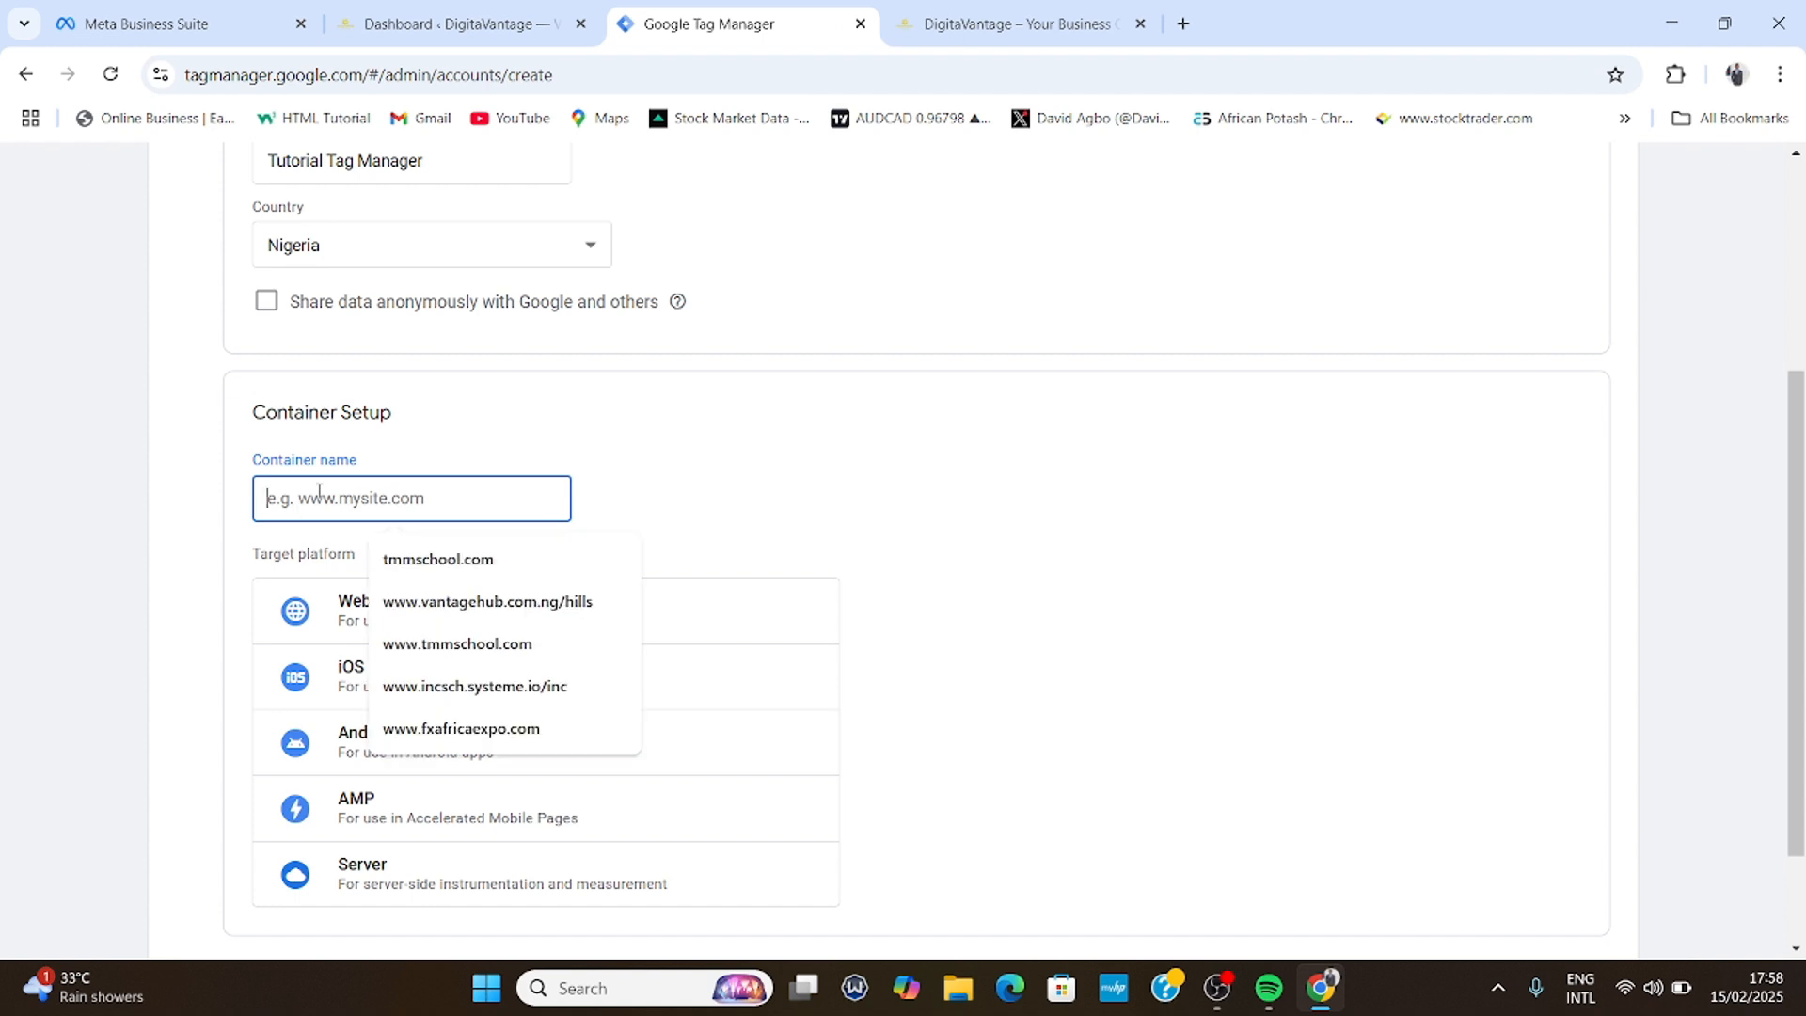
key(ctrl+v)
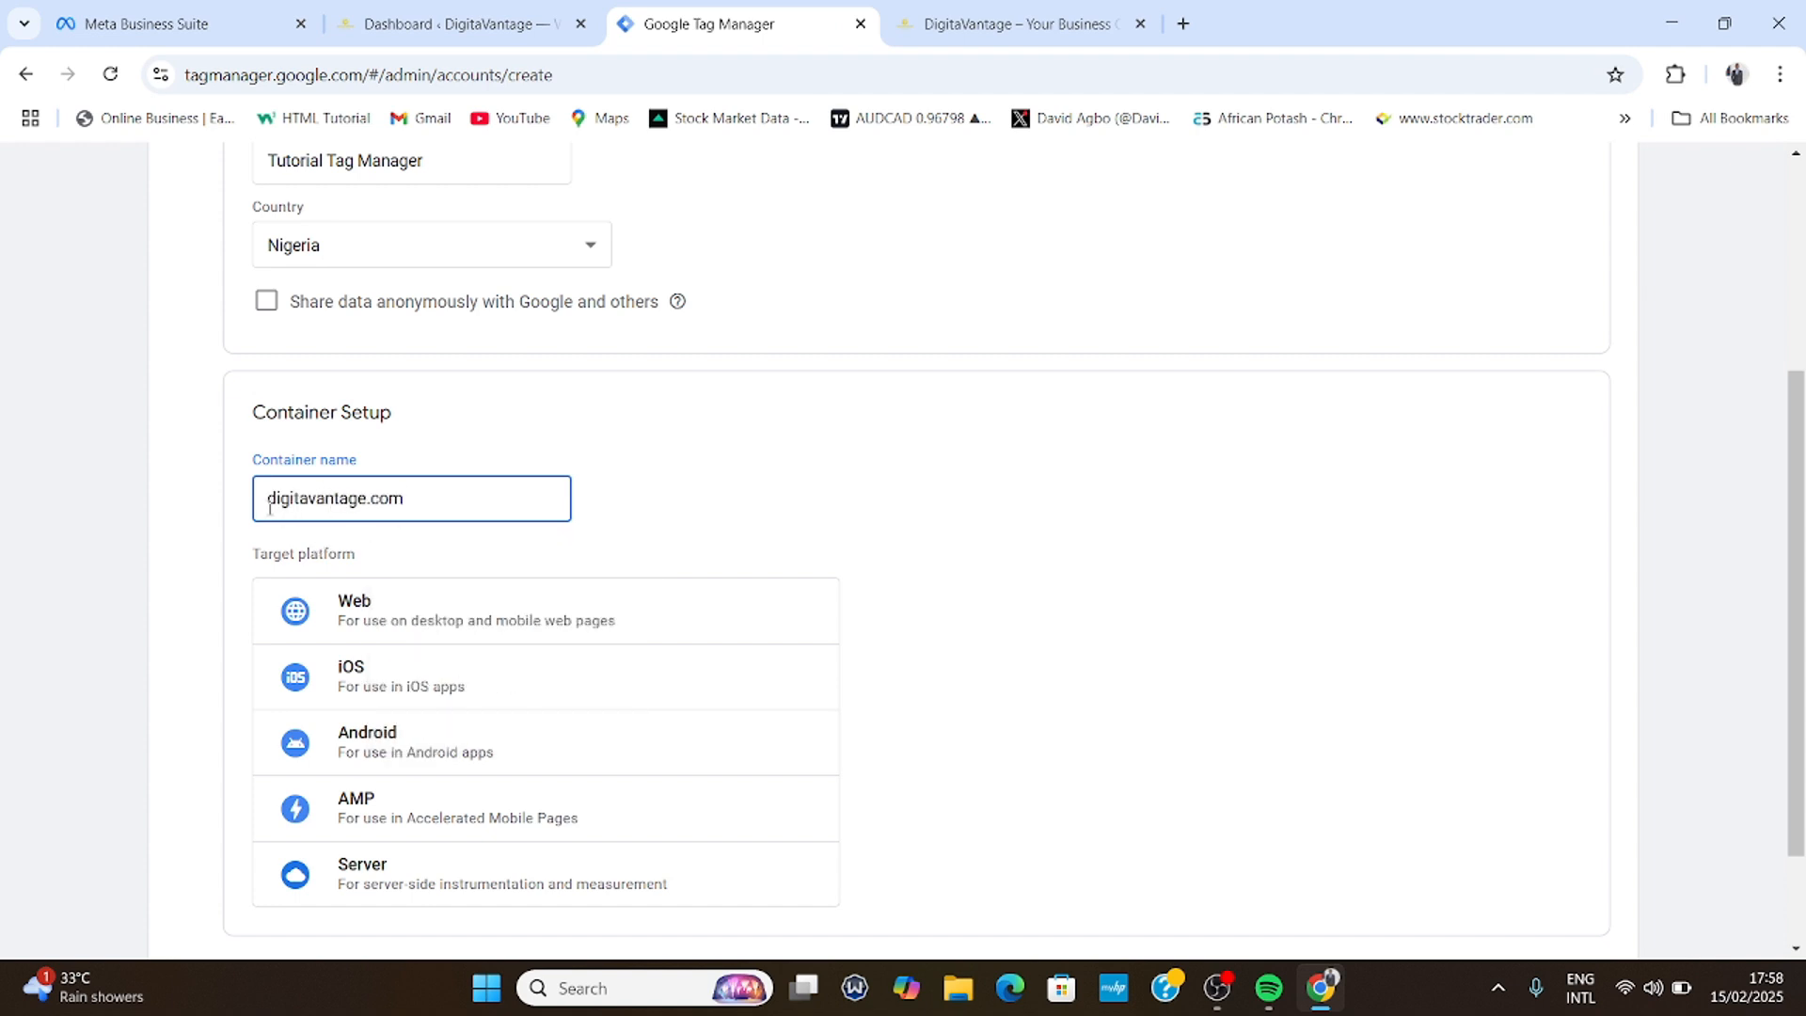
text(www)
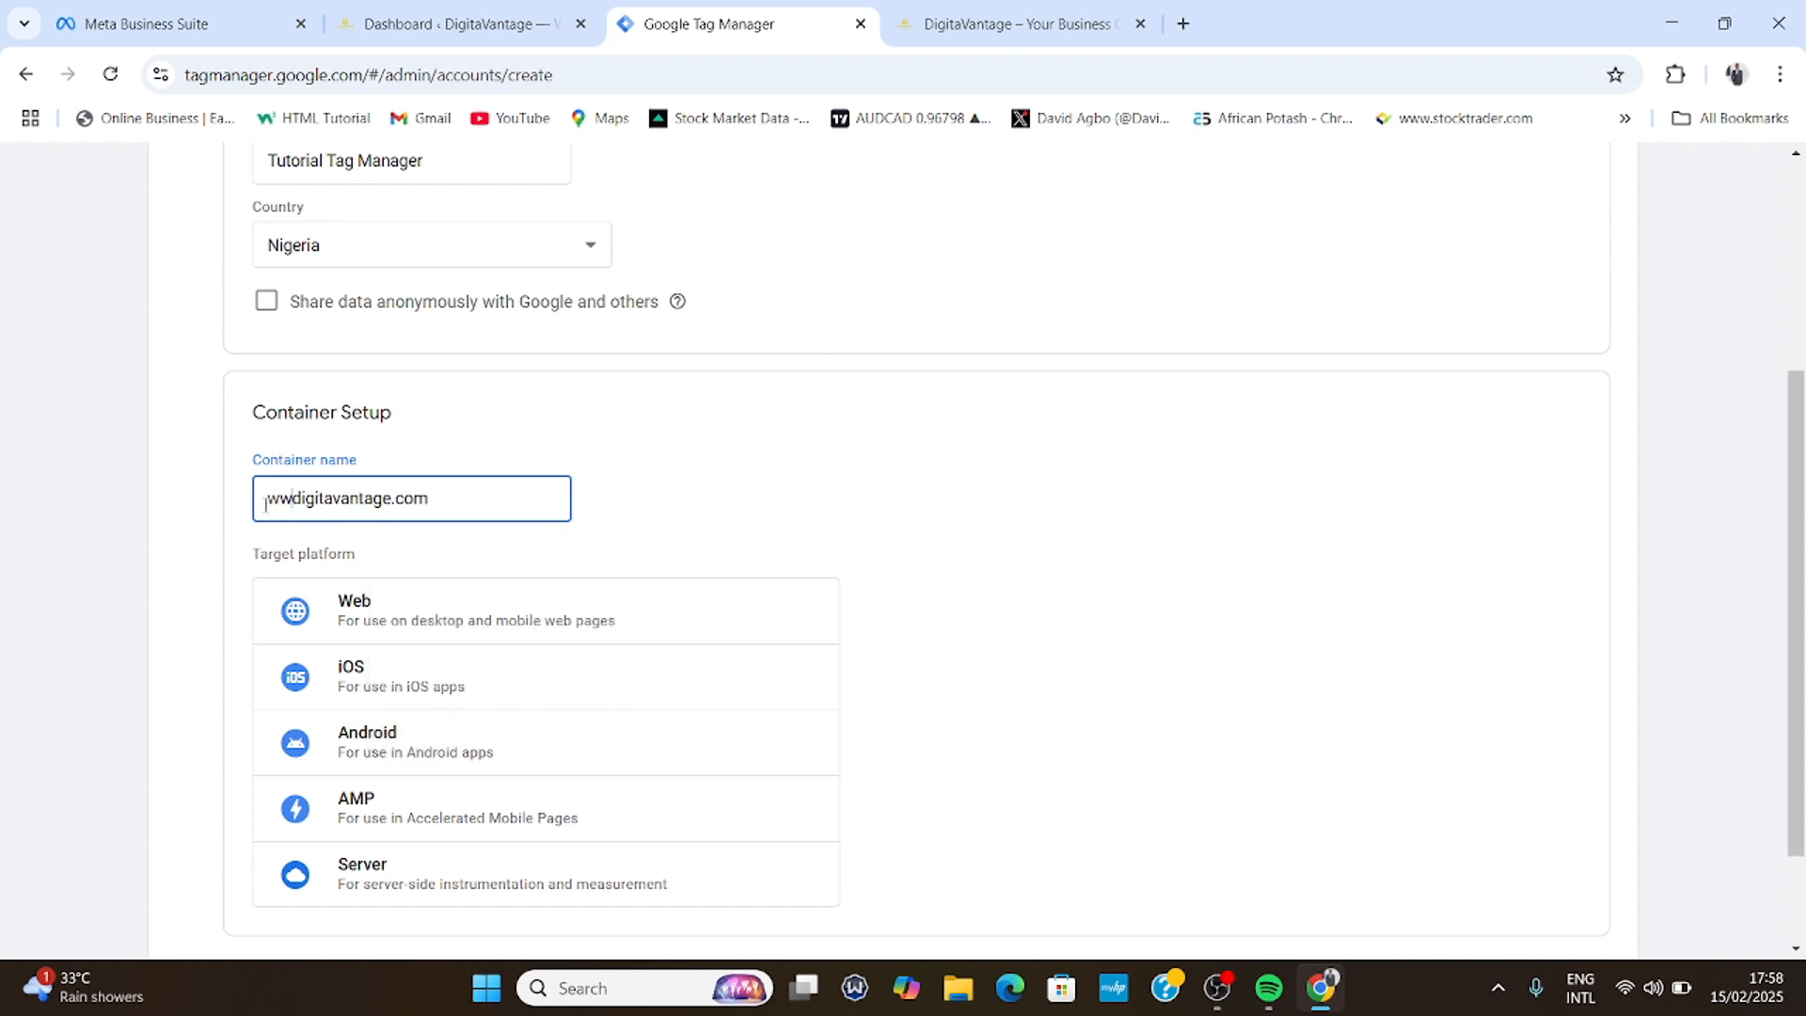
text(.)
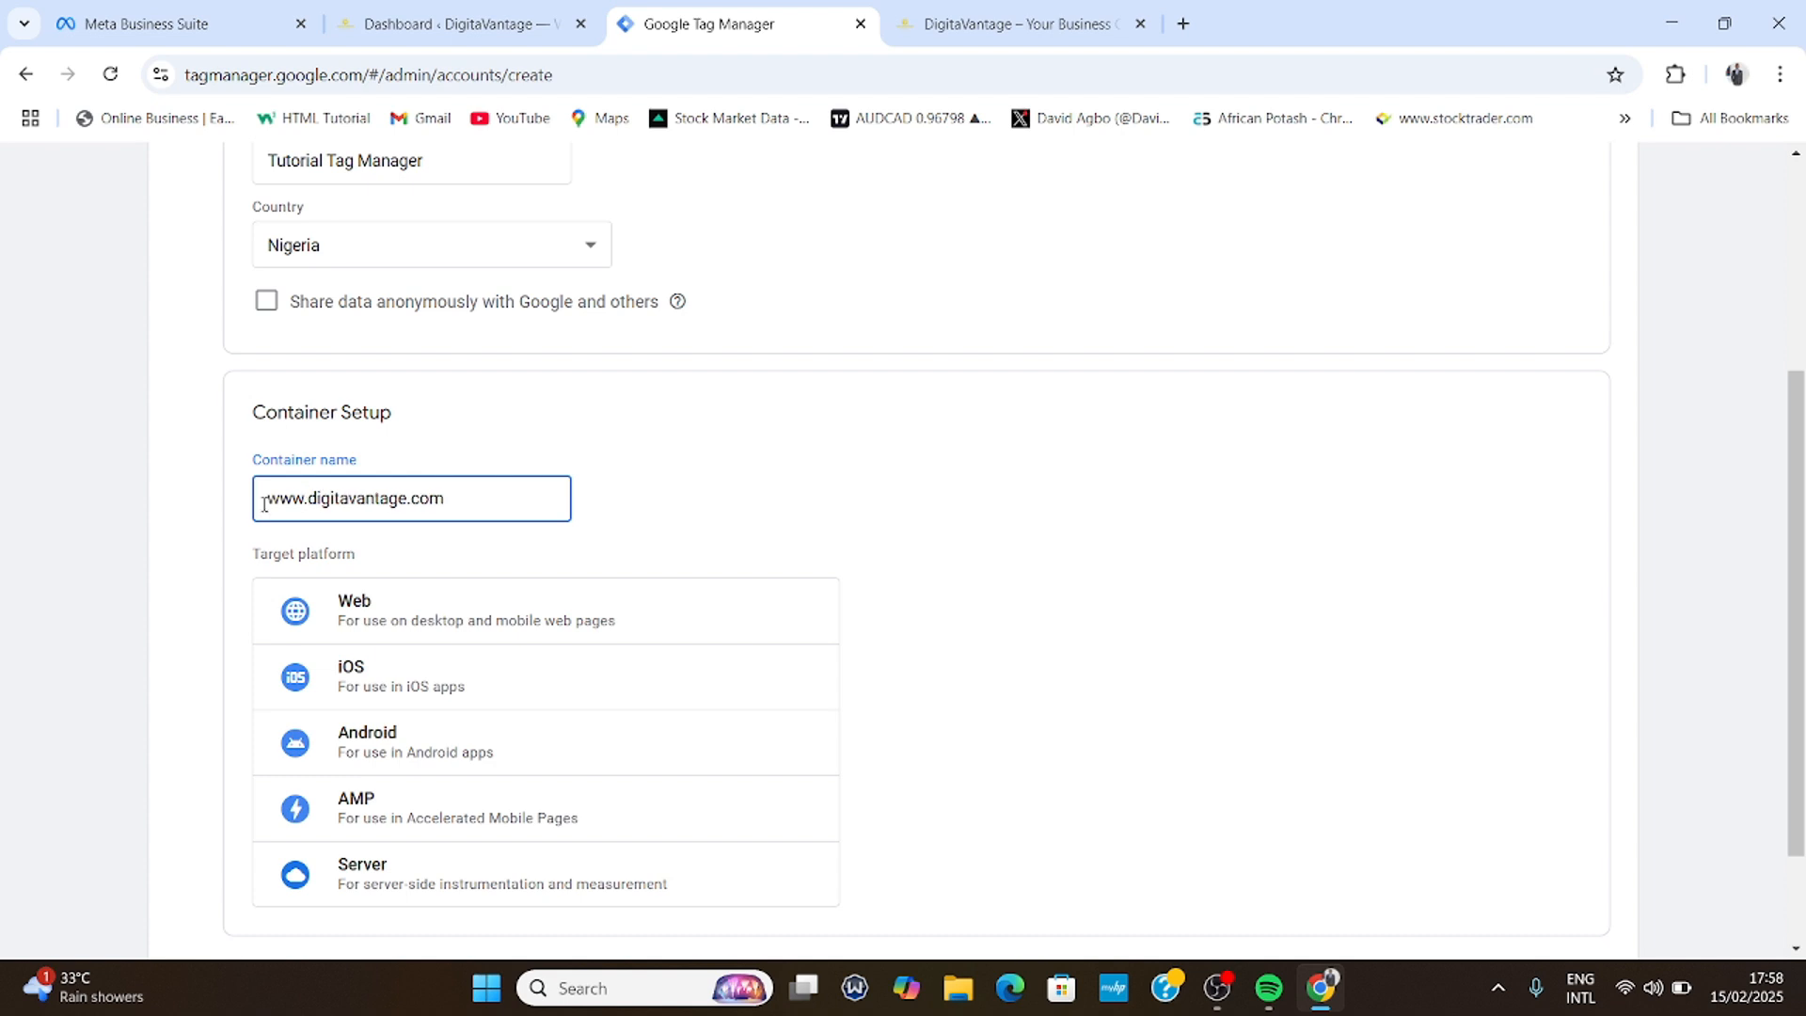
click(416, 623)
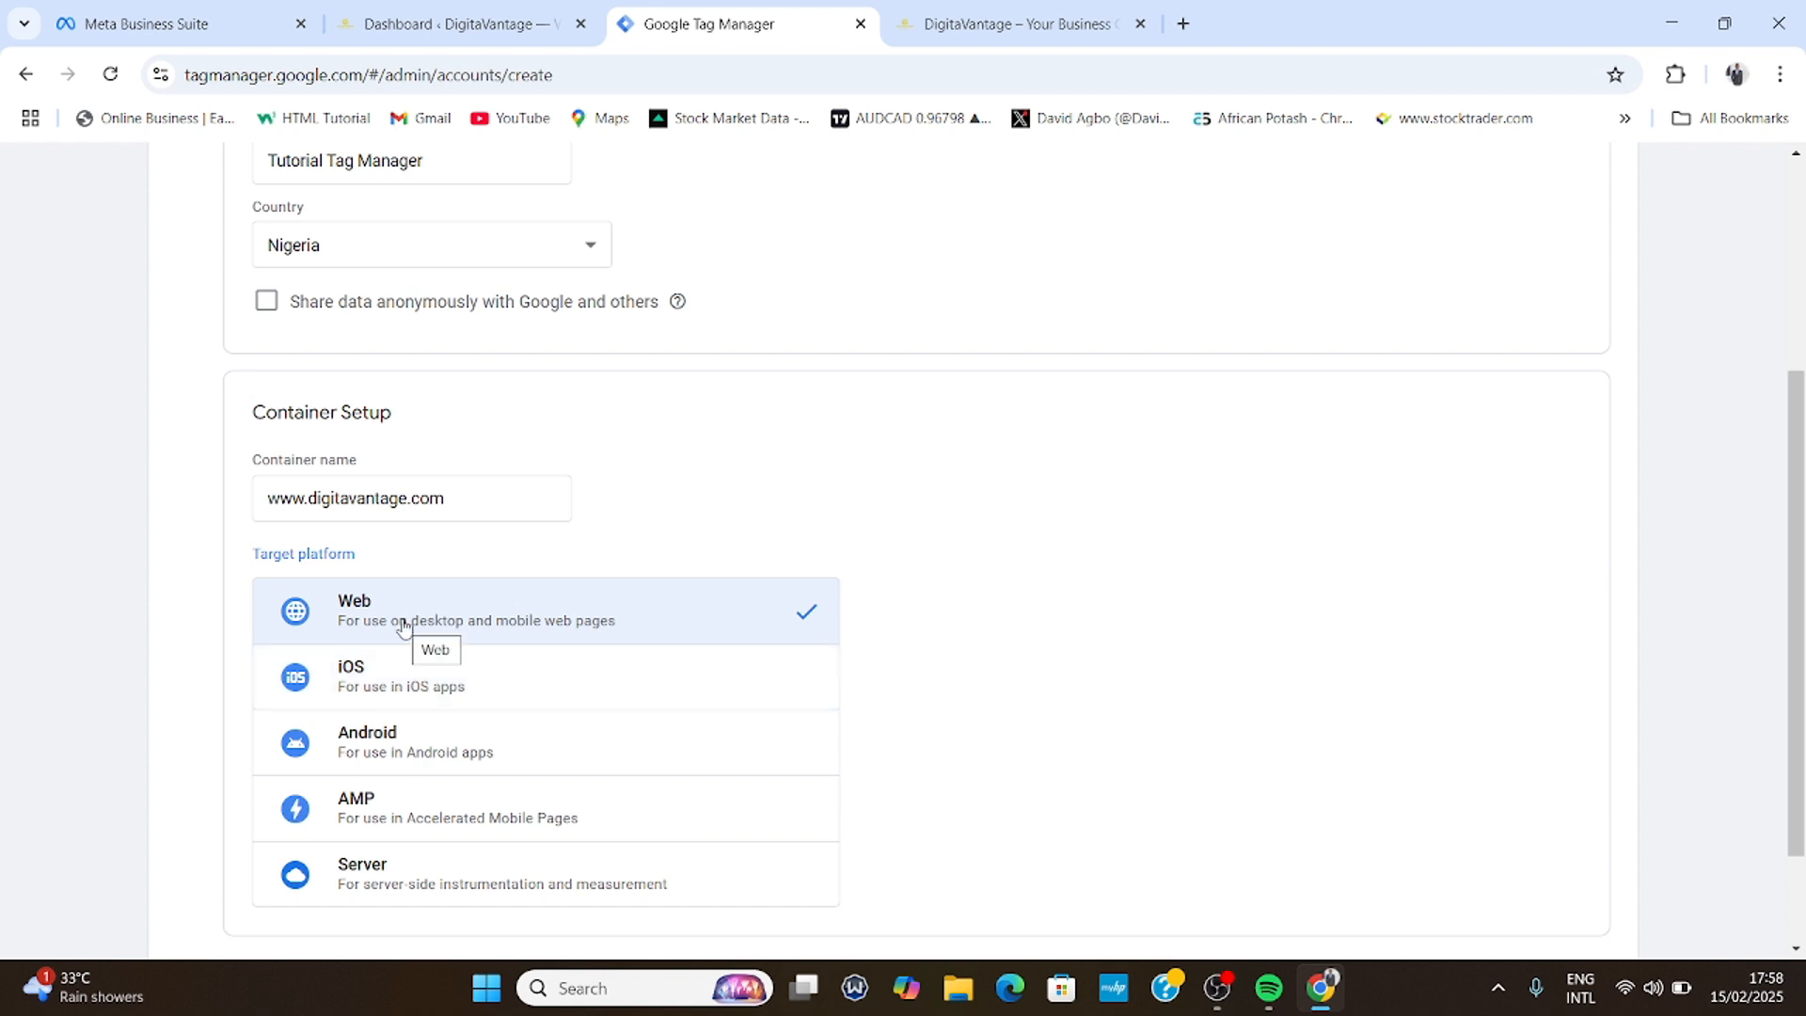
scroll(403, 626, down, 1)
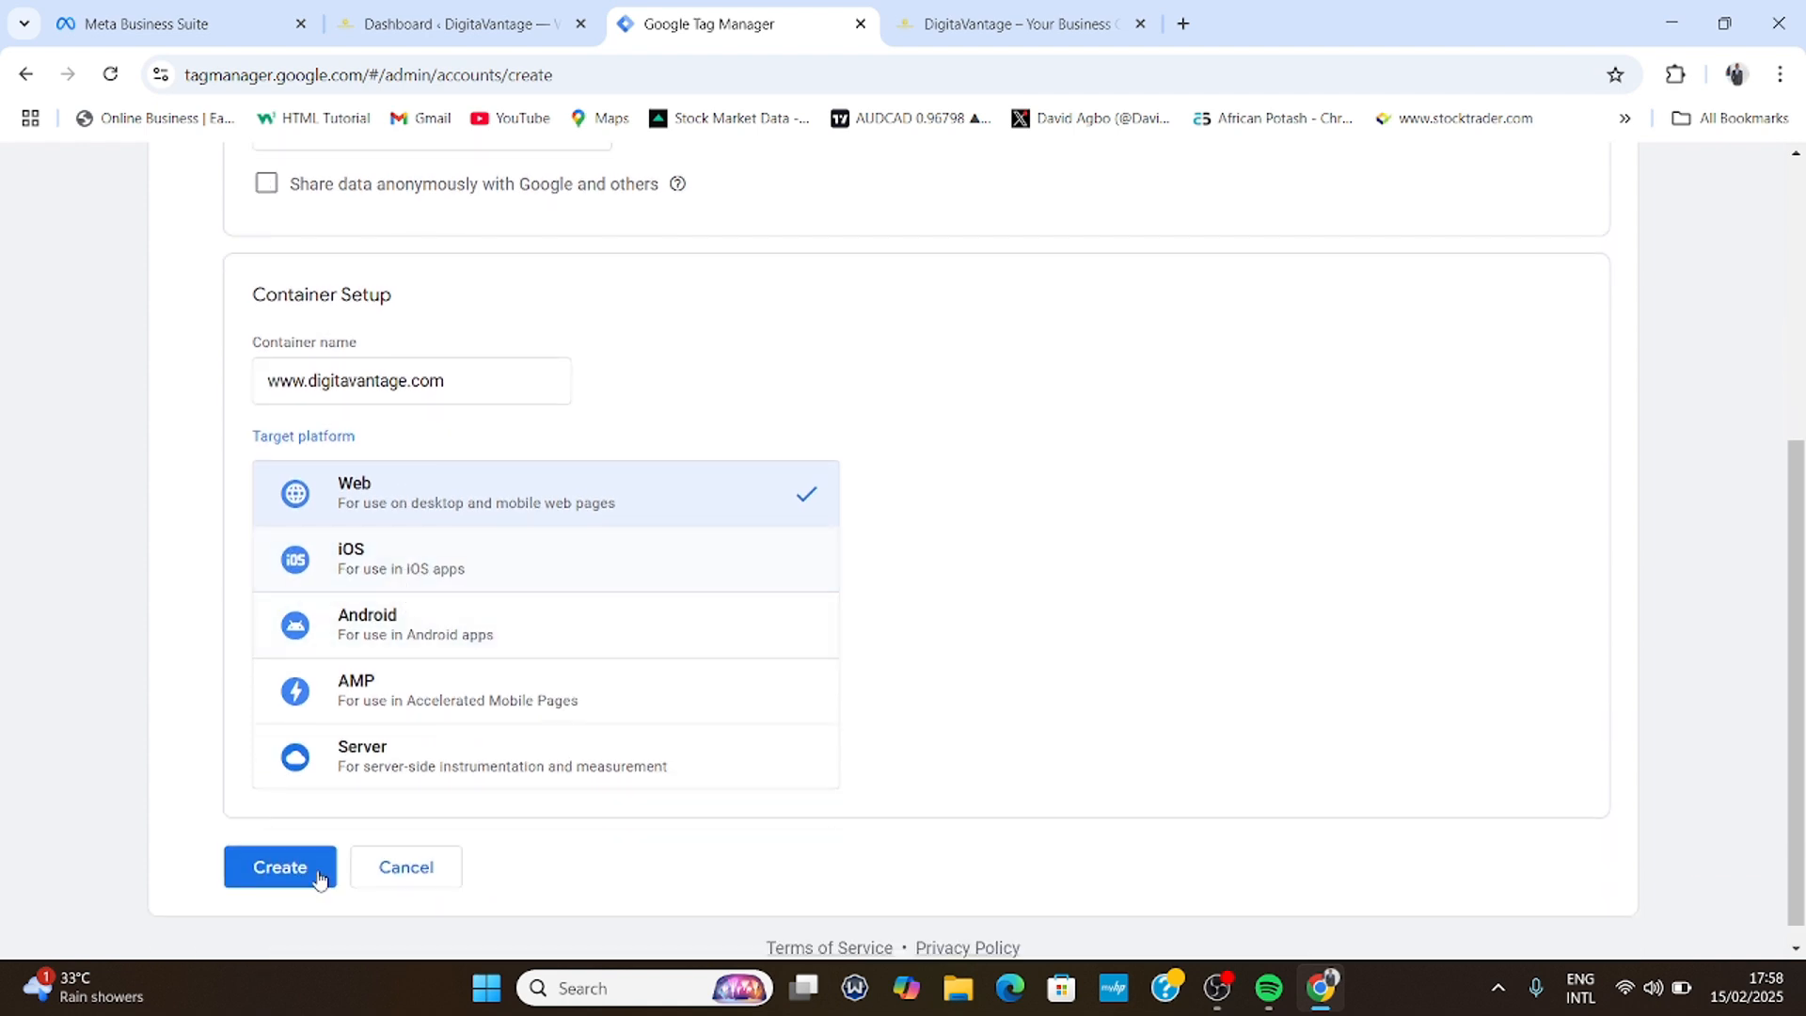
- Create the account and container, accepting the GDPR Data Processing Terms and Terms of Service
click(265, 870)
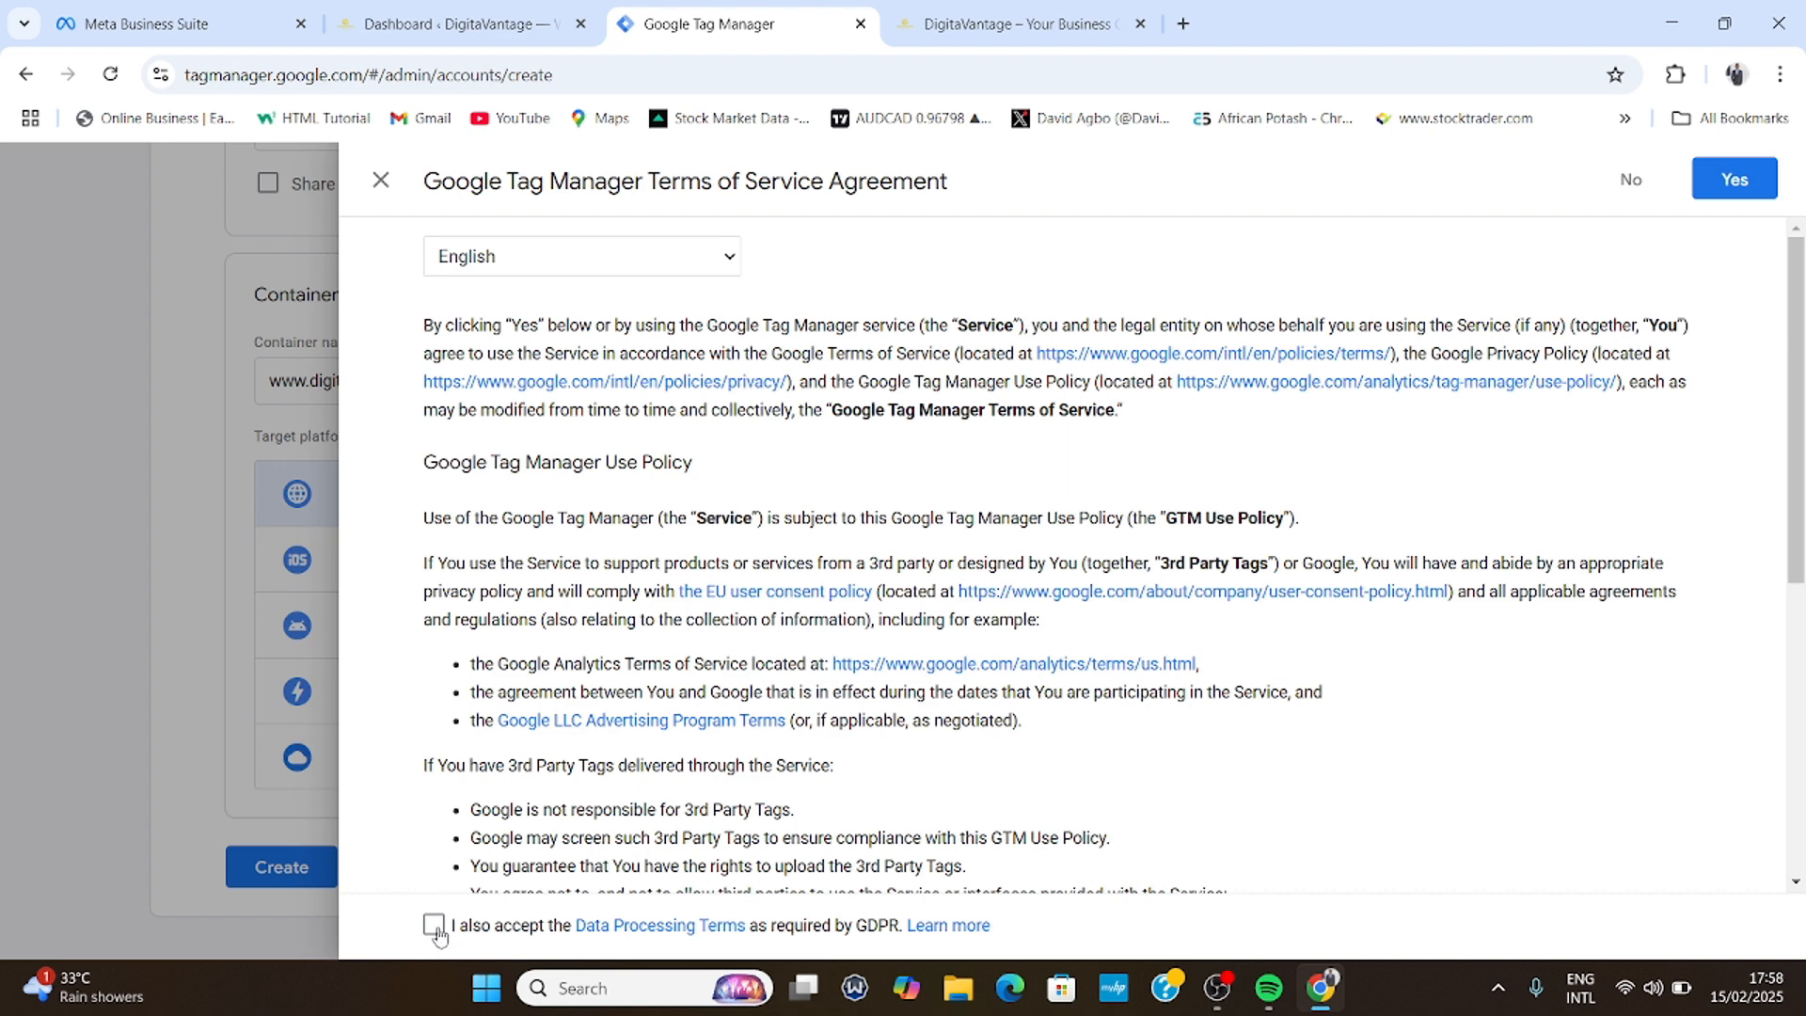
click(434, 926)
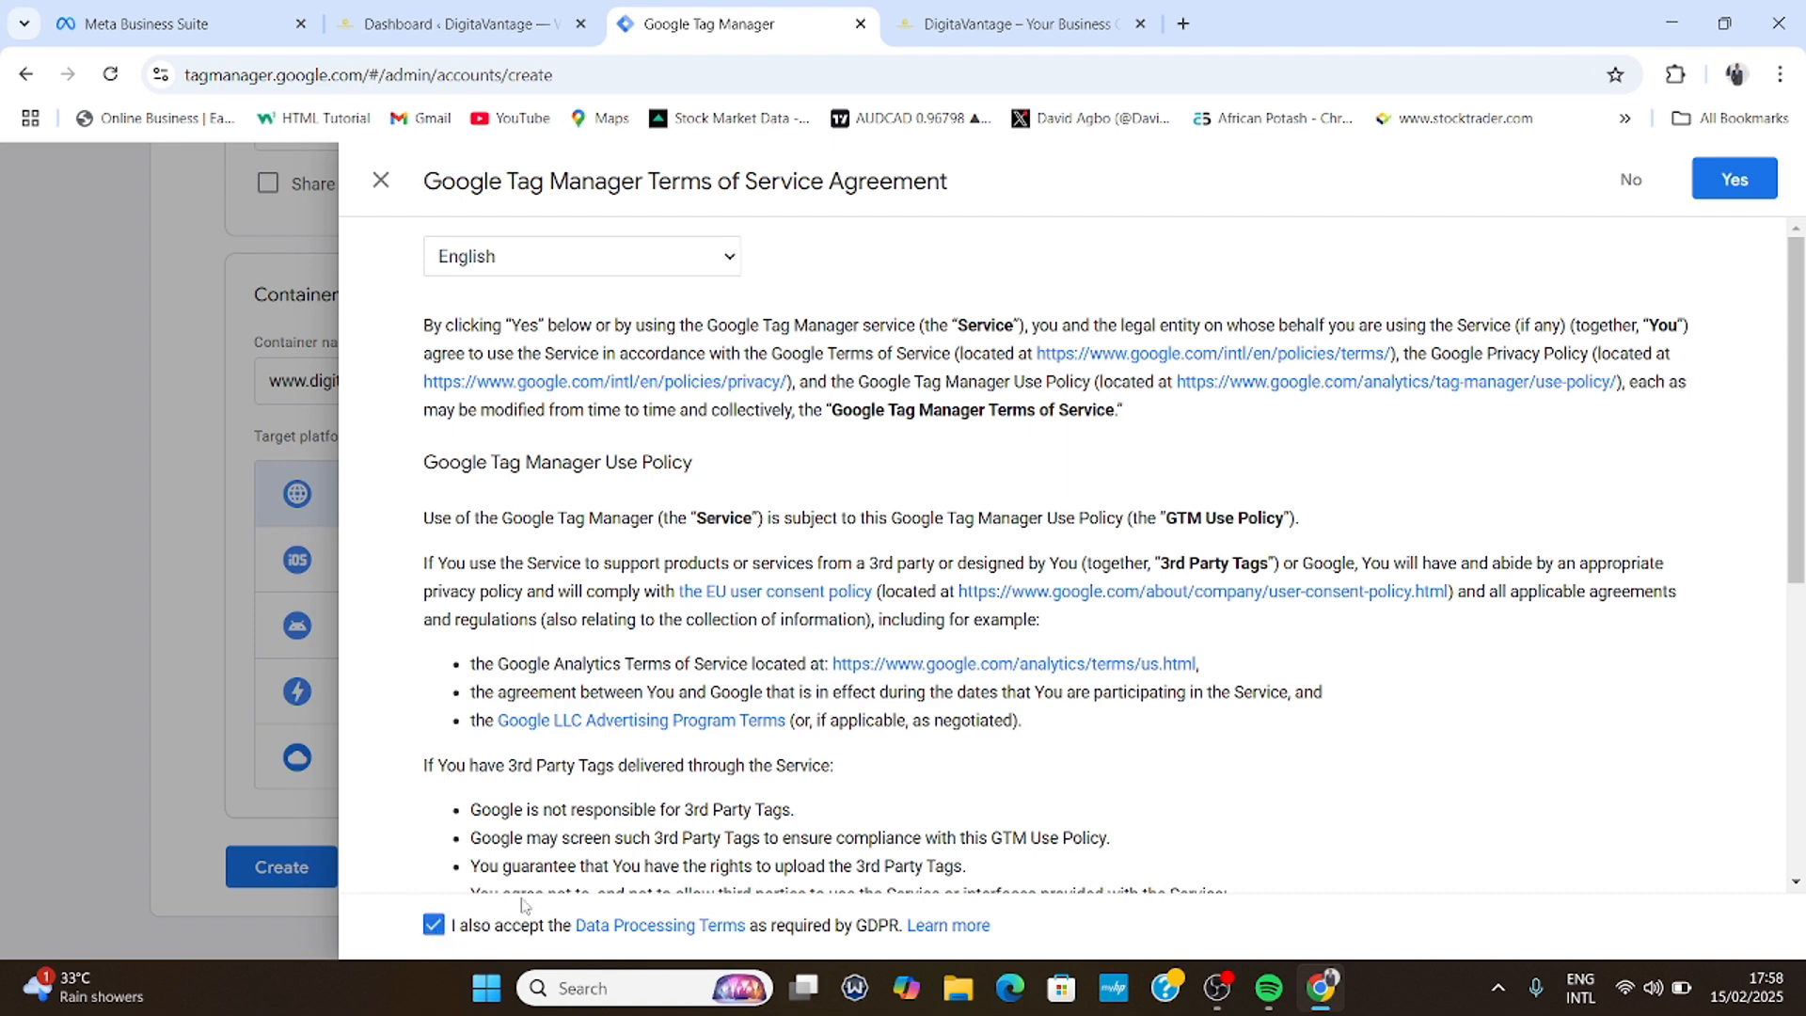
click(1732, 187)
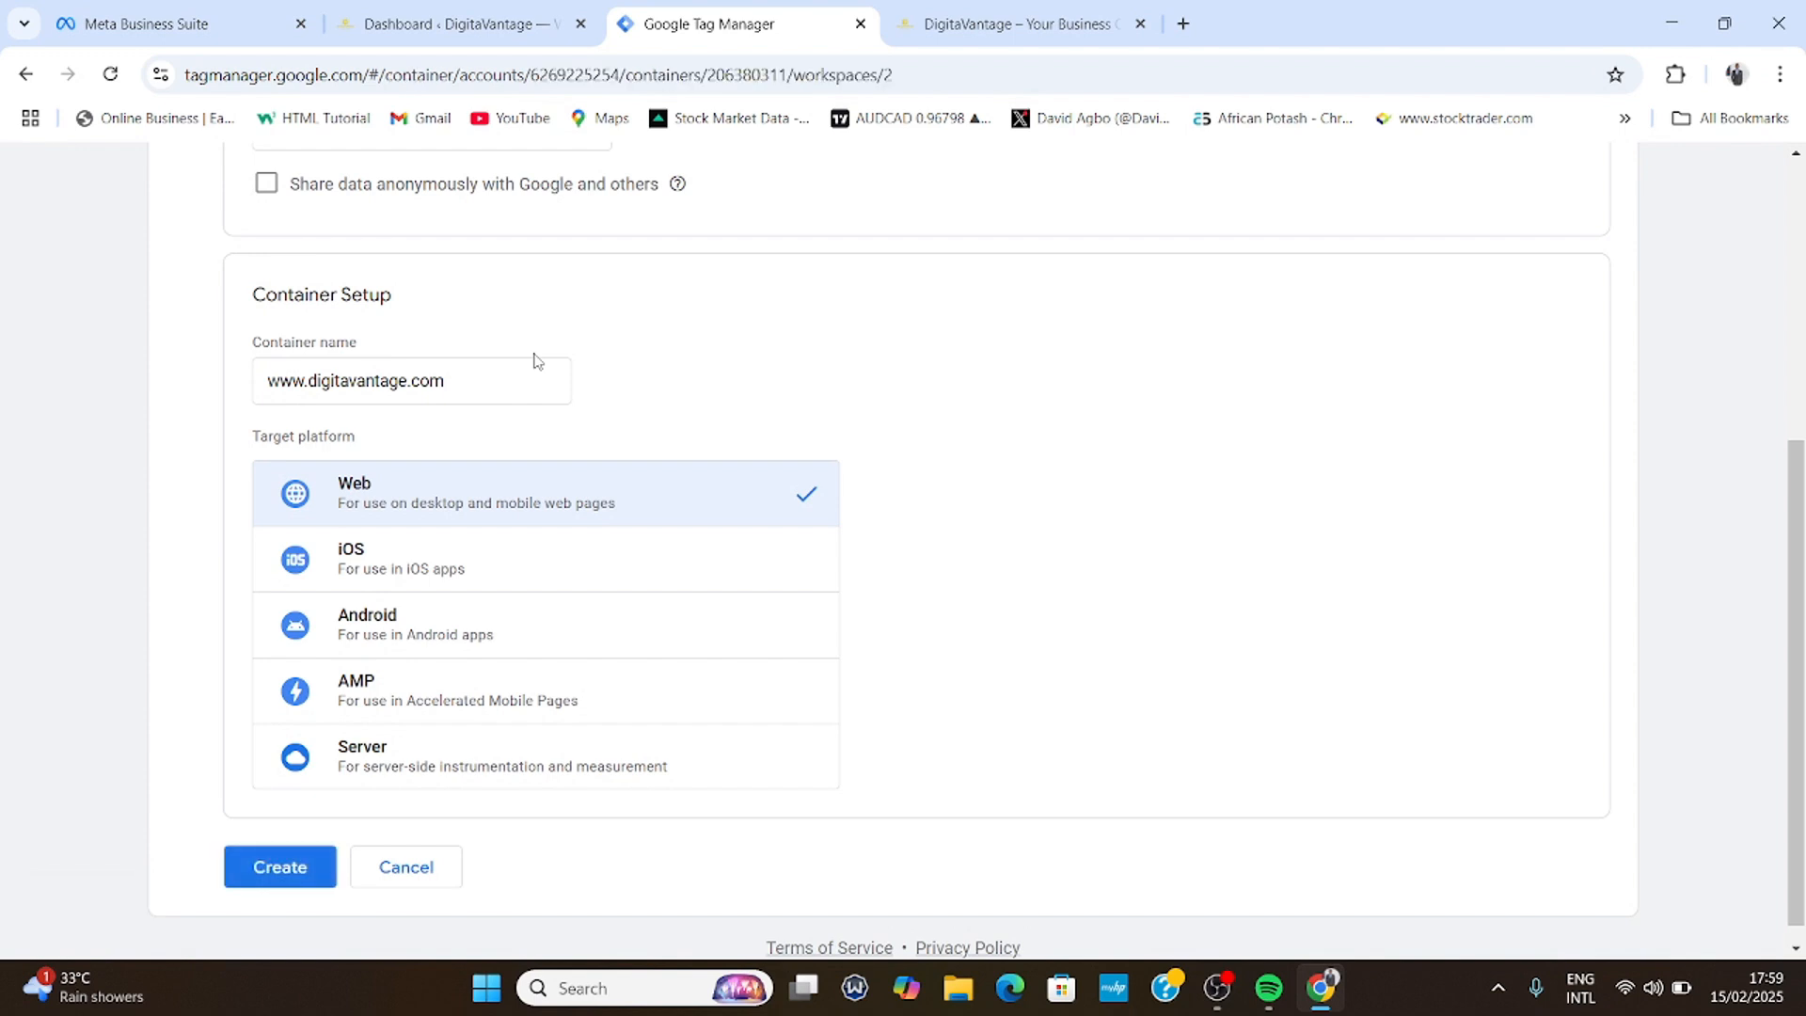
scroll(537, 360, down, 1)
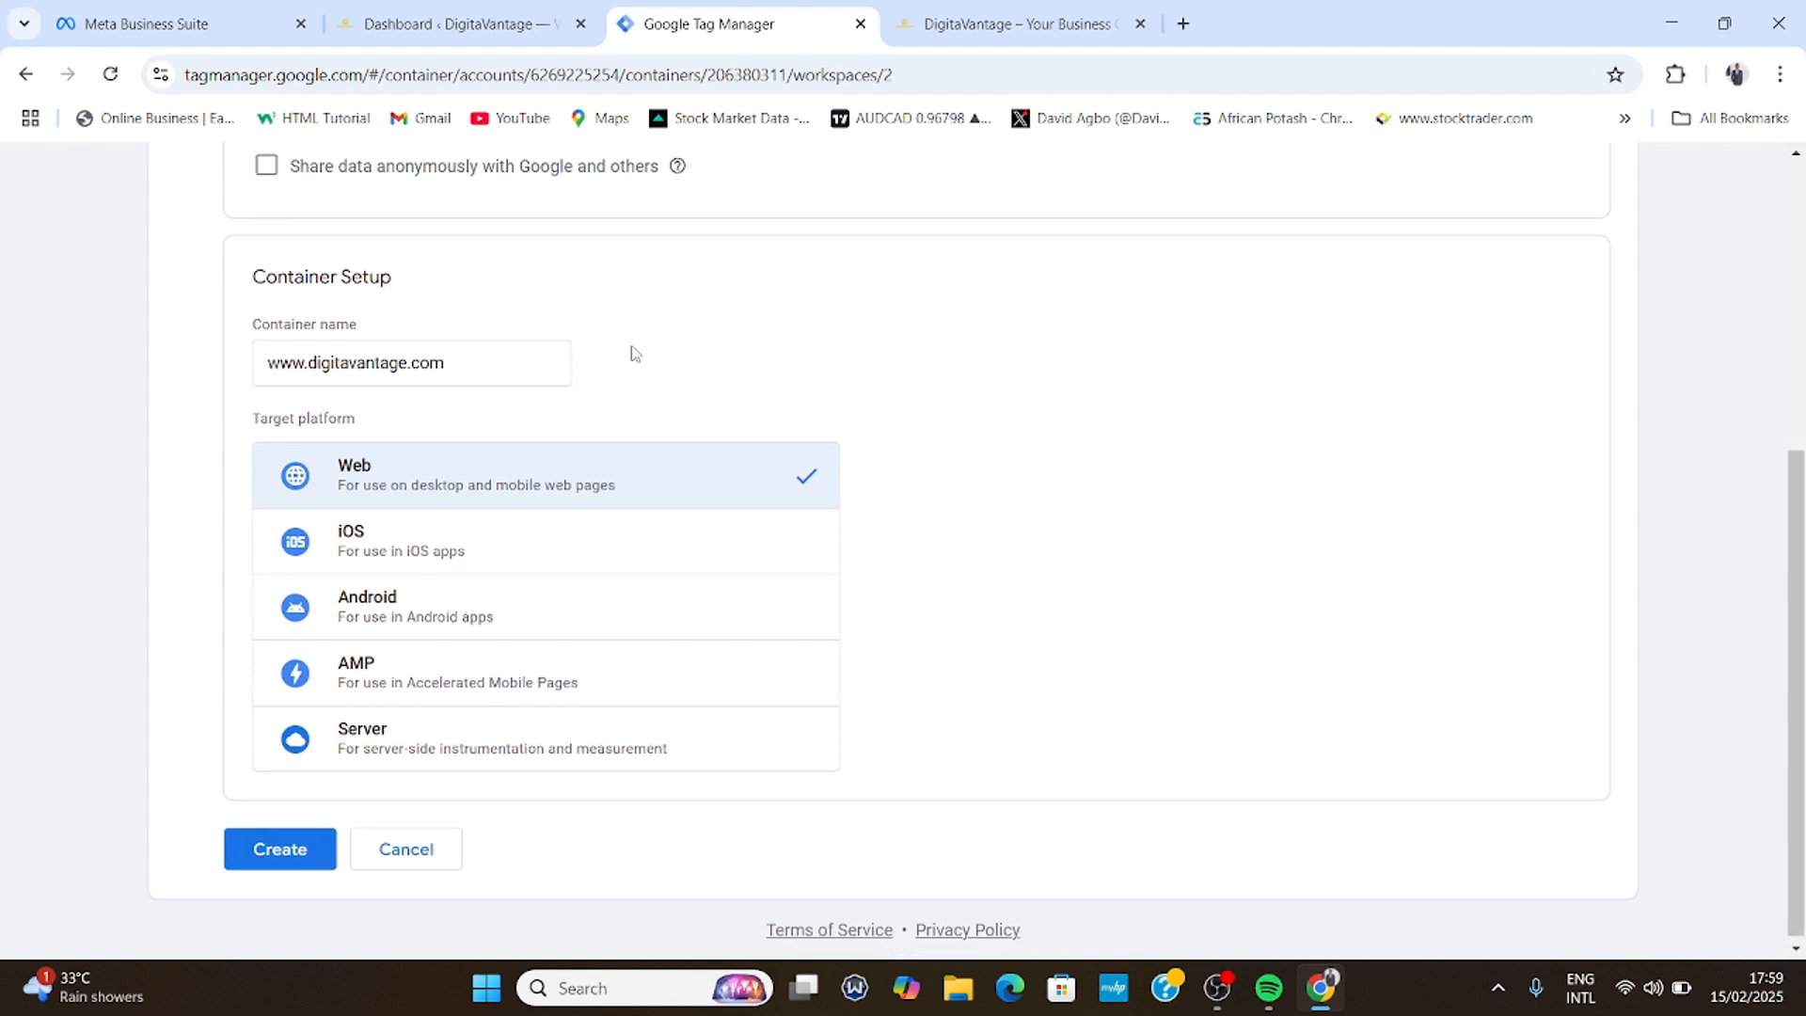
- Finish creating the container and copy its <head> install snippet
click(272, 850)
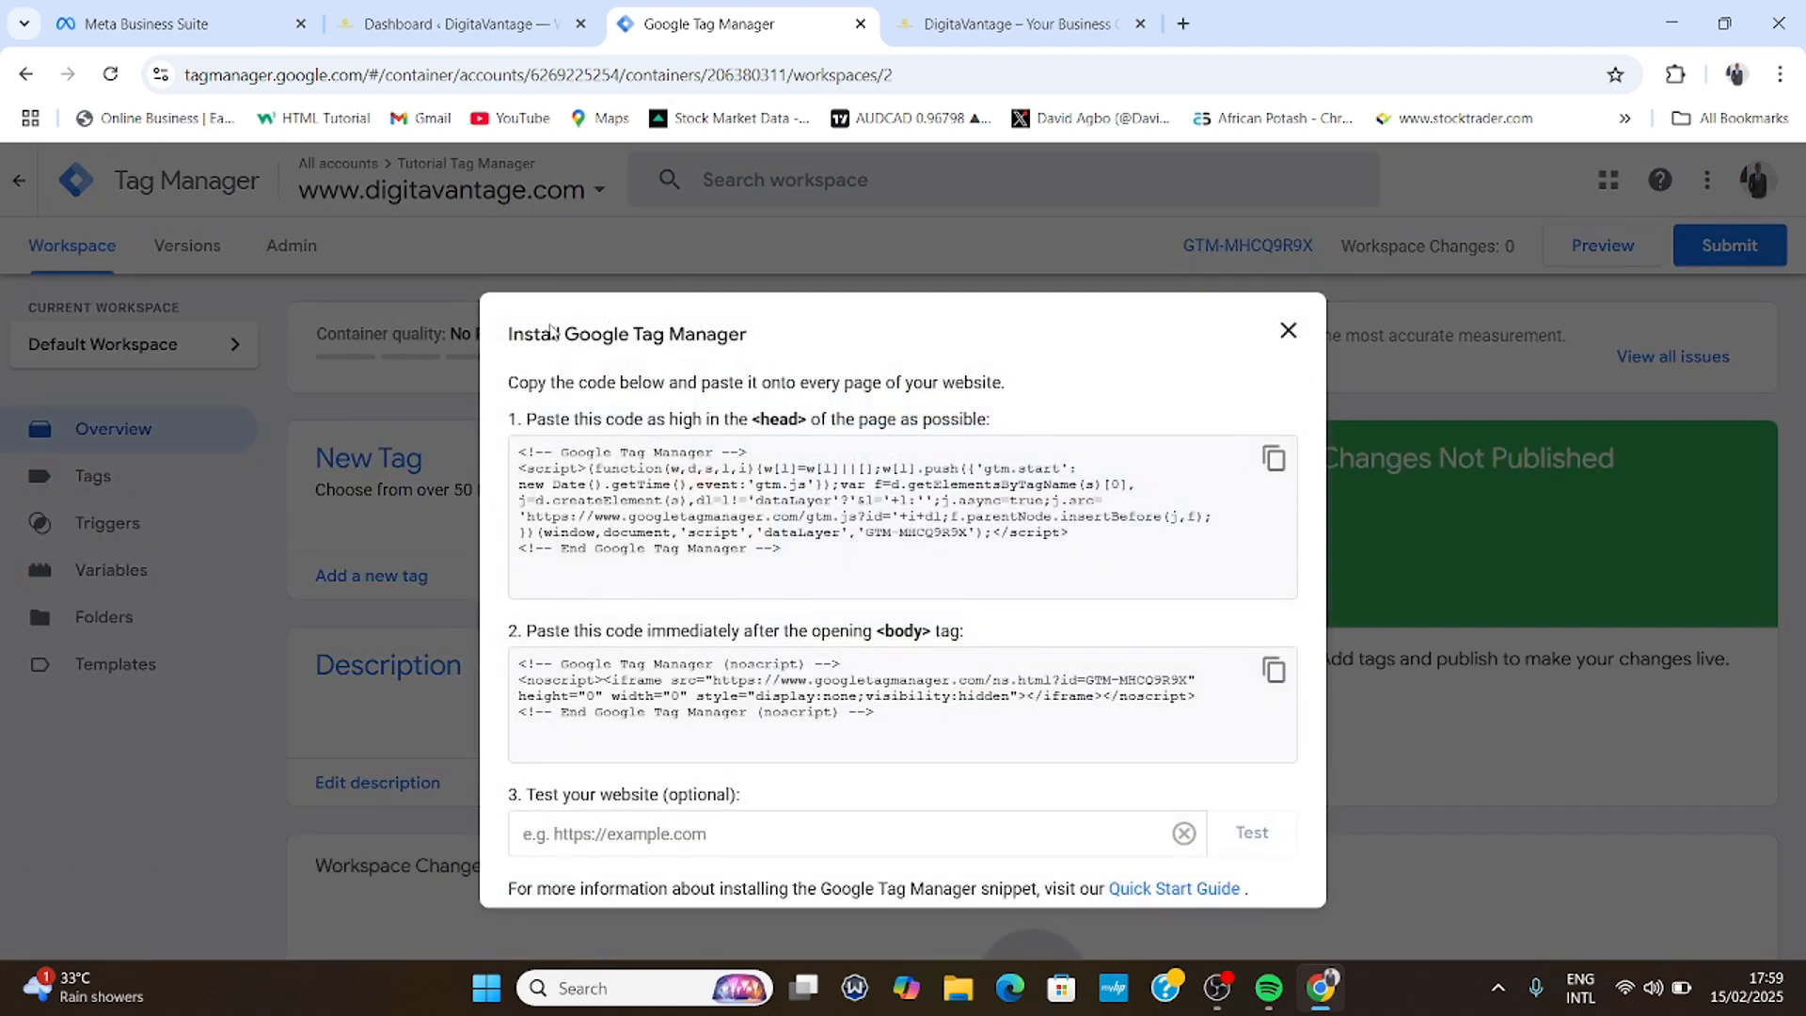
click(806, 500)
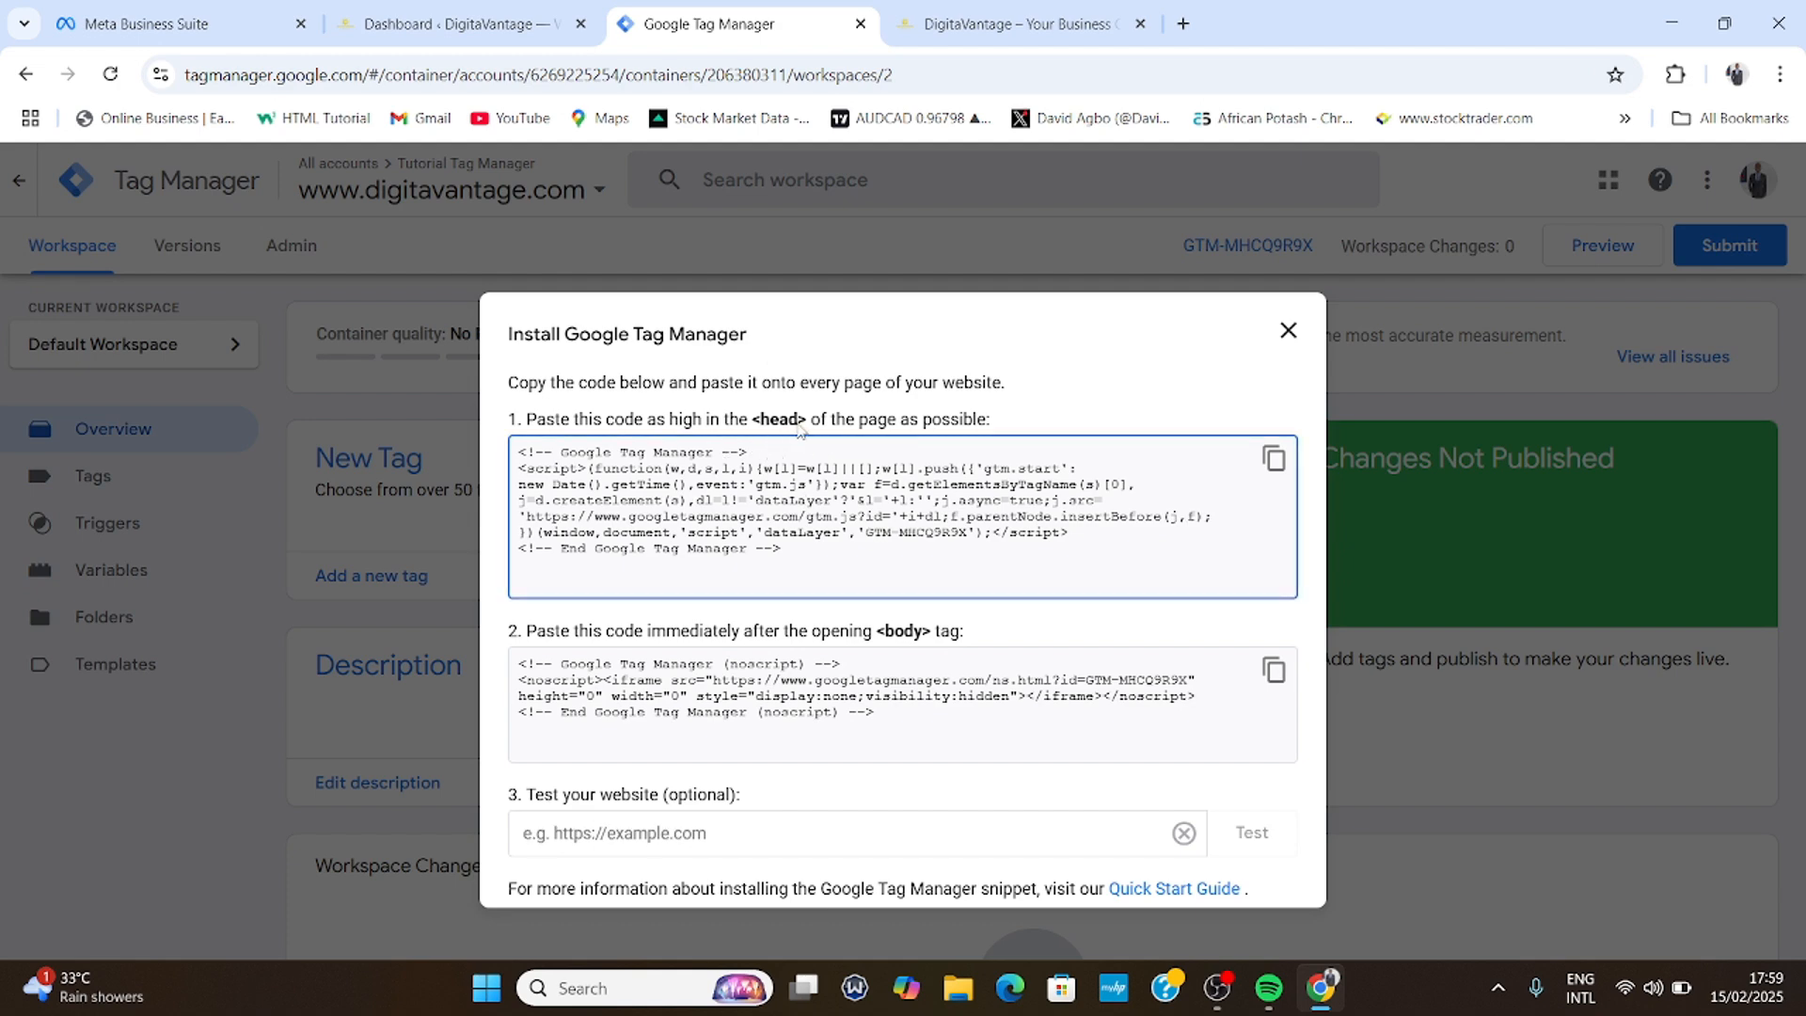
click(882, 694)
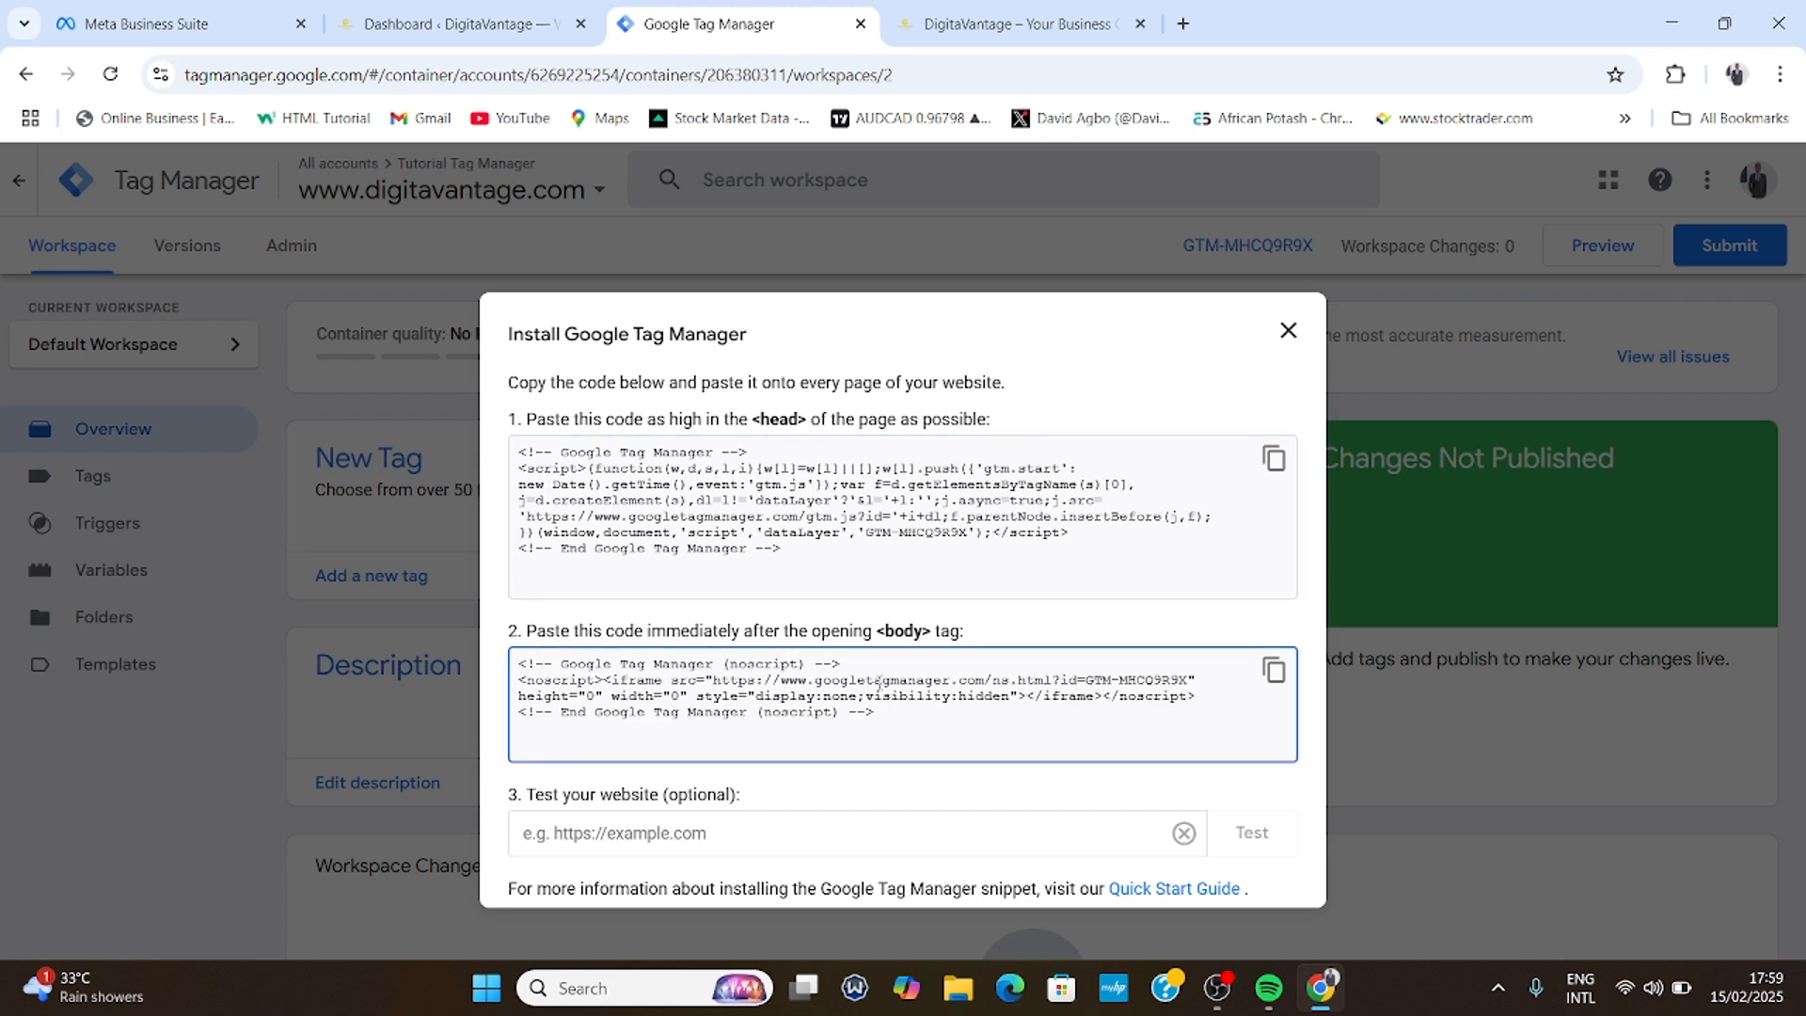
click(1273, 459)
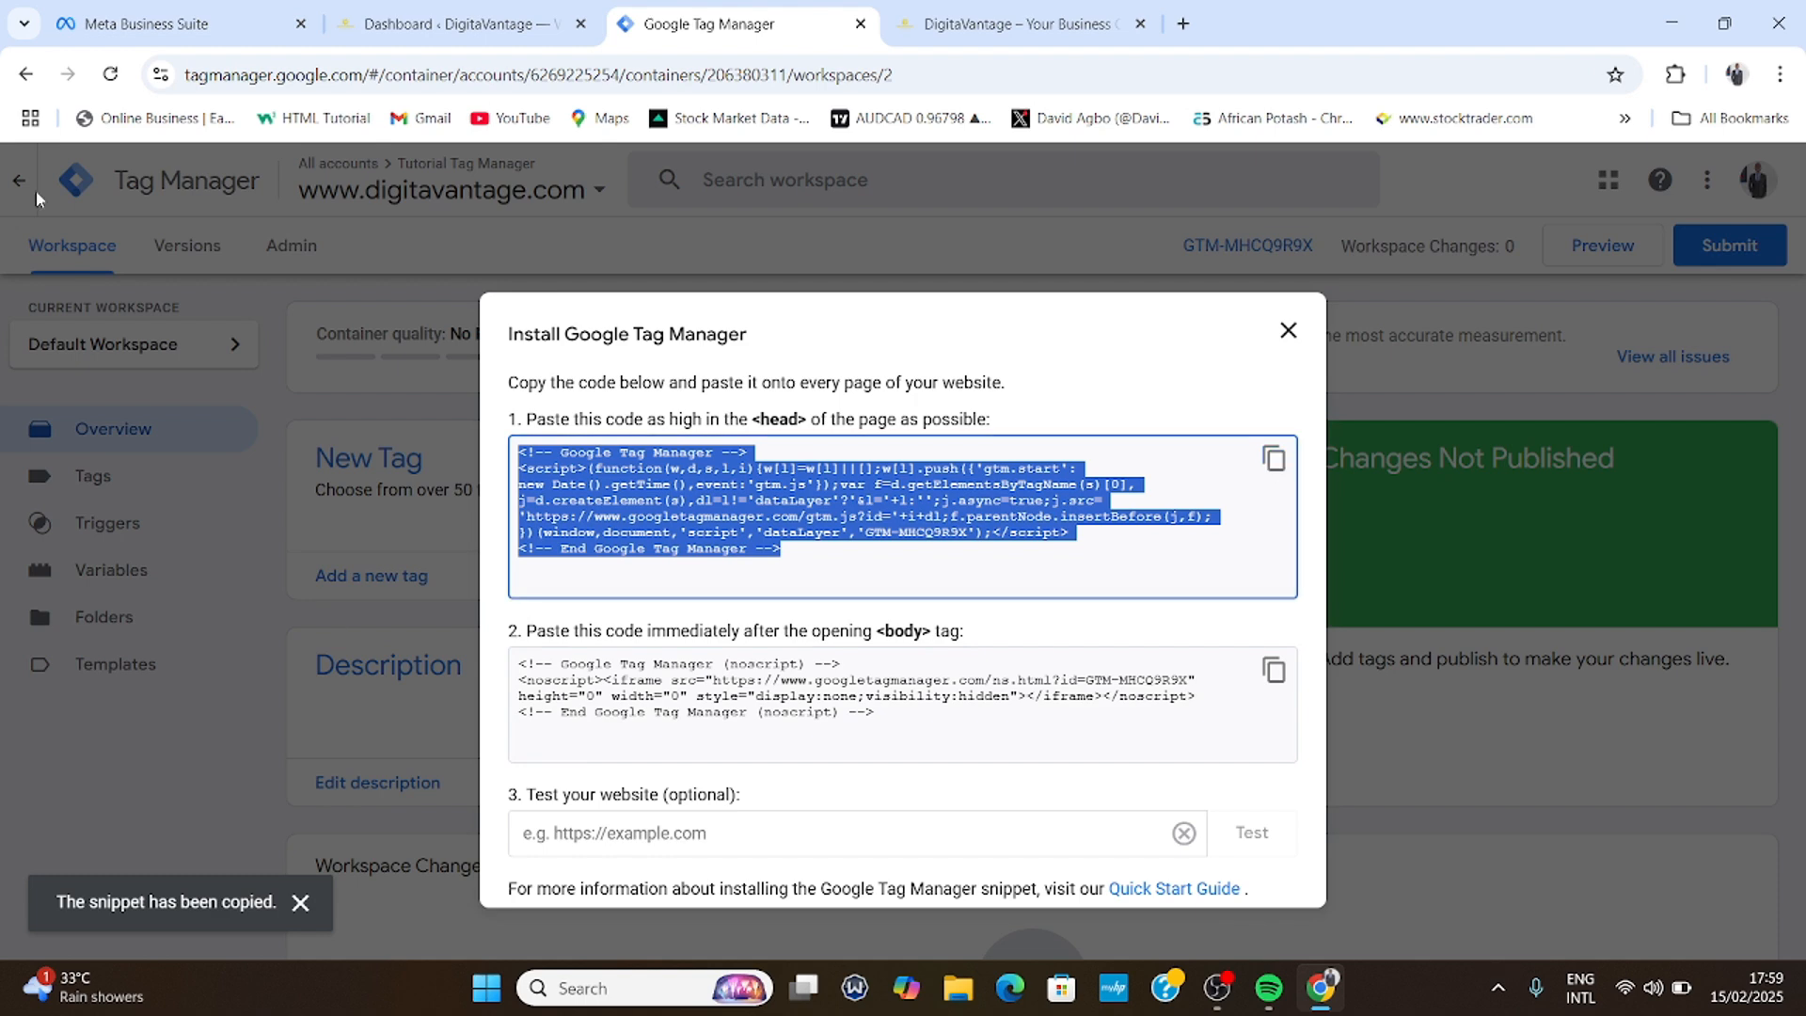
click(454, 8)
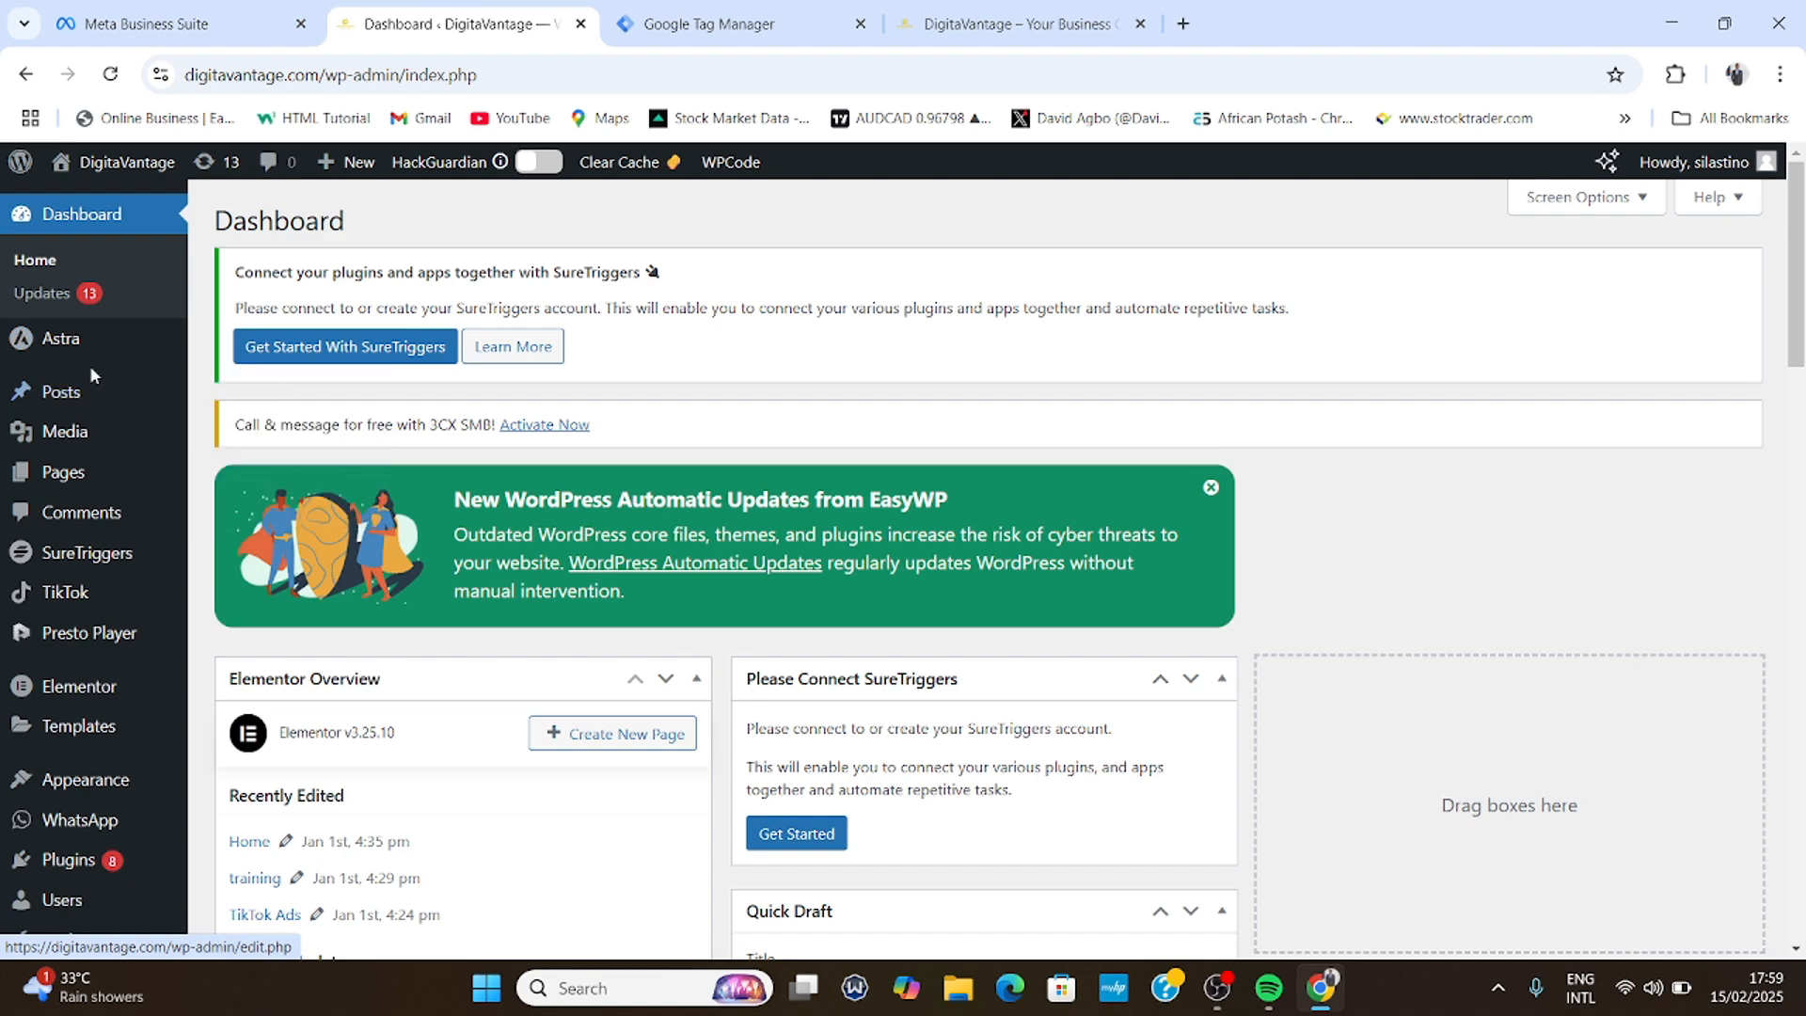
scroll(60, 578, down, 4)
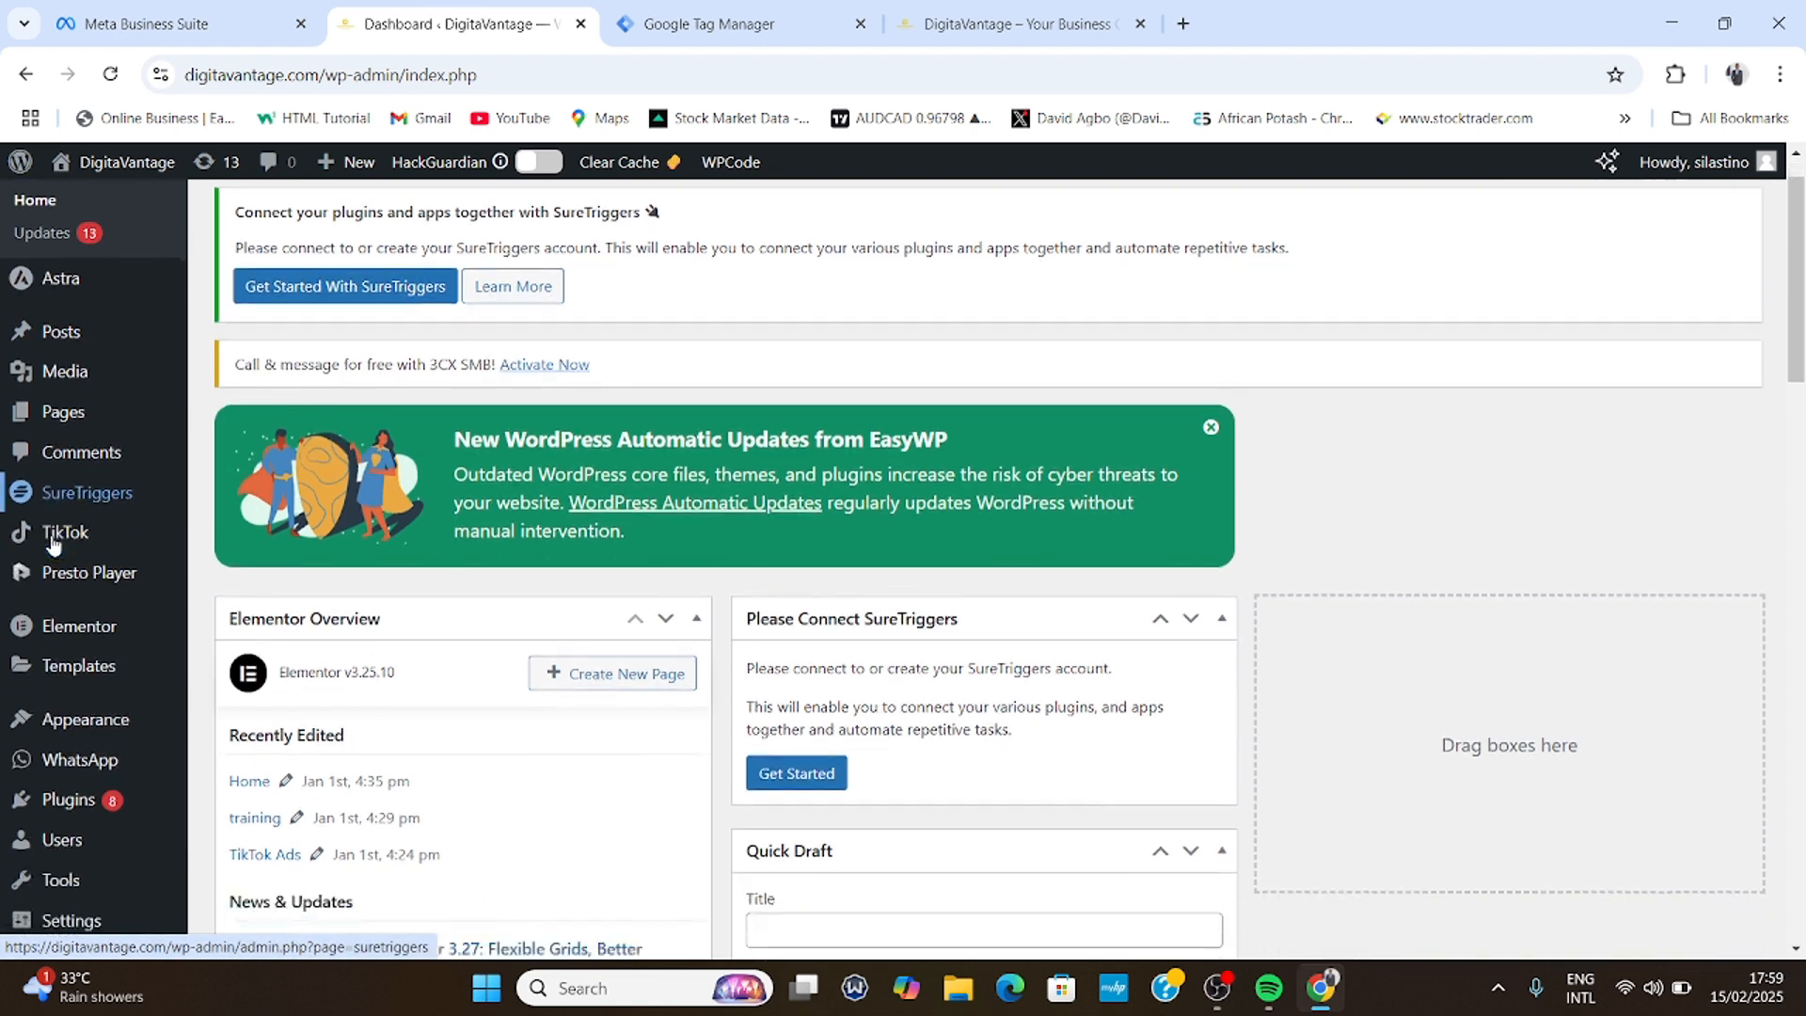
mouse_move(65, 790)
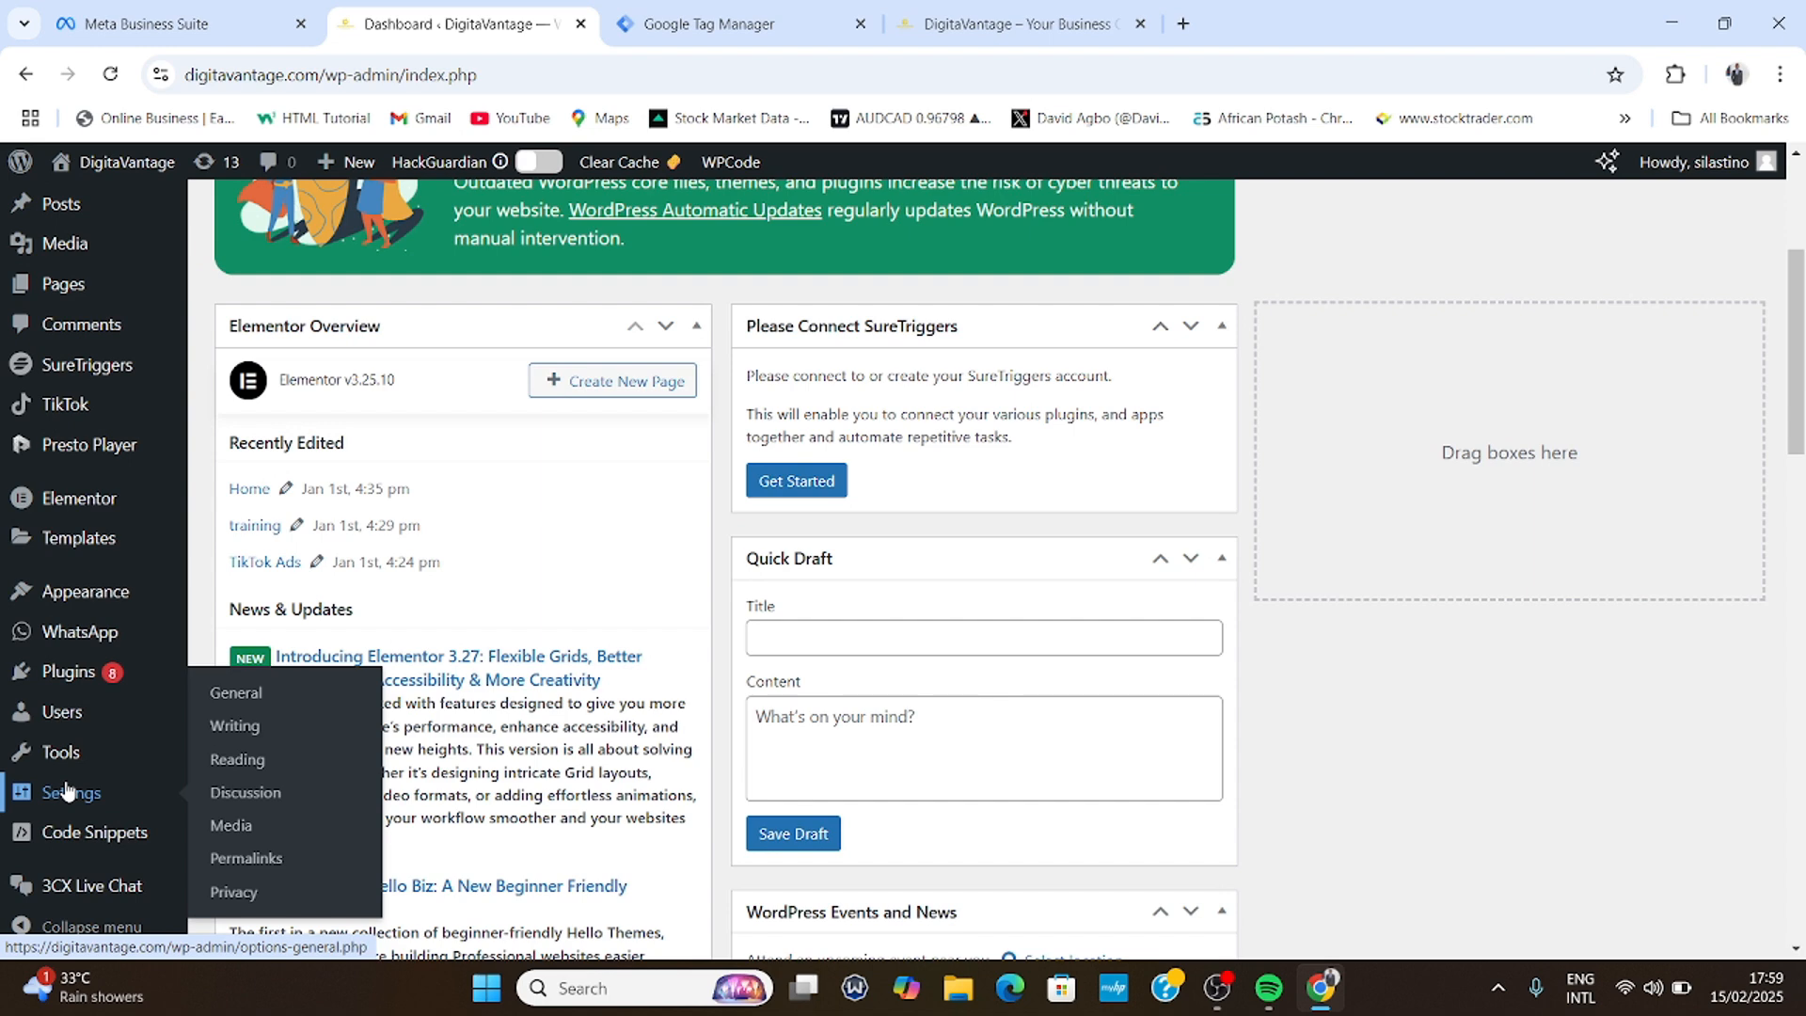
mouse_move(62, 720)
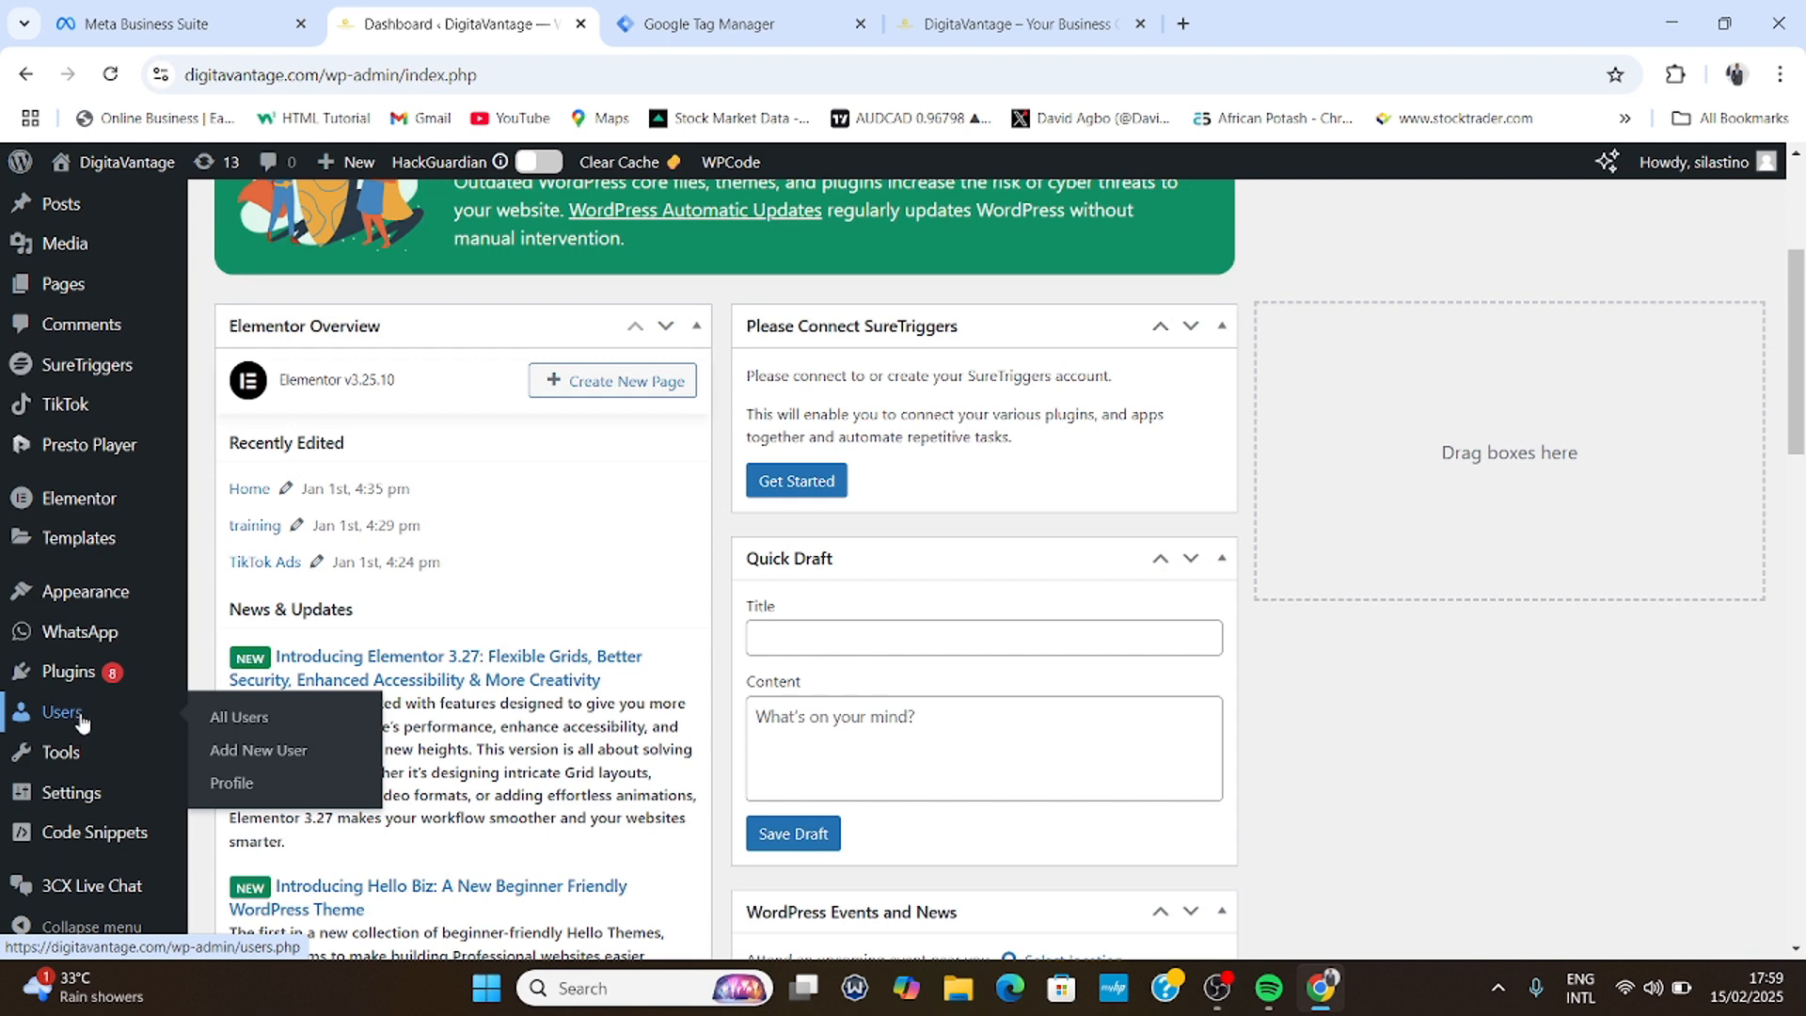
mouse_move(66, 683)
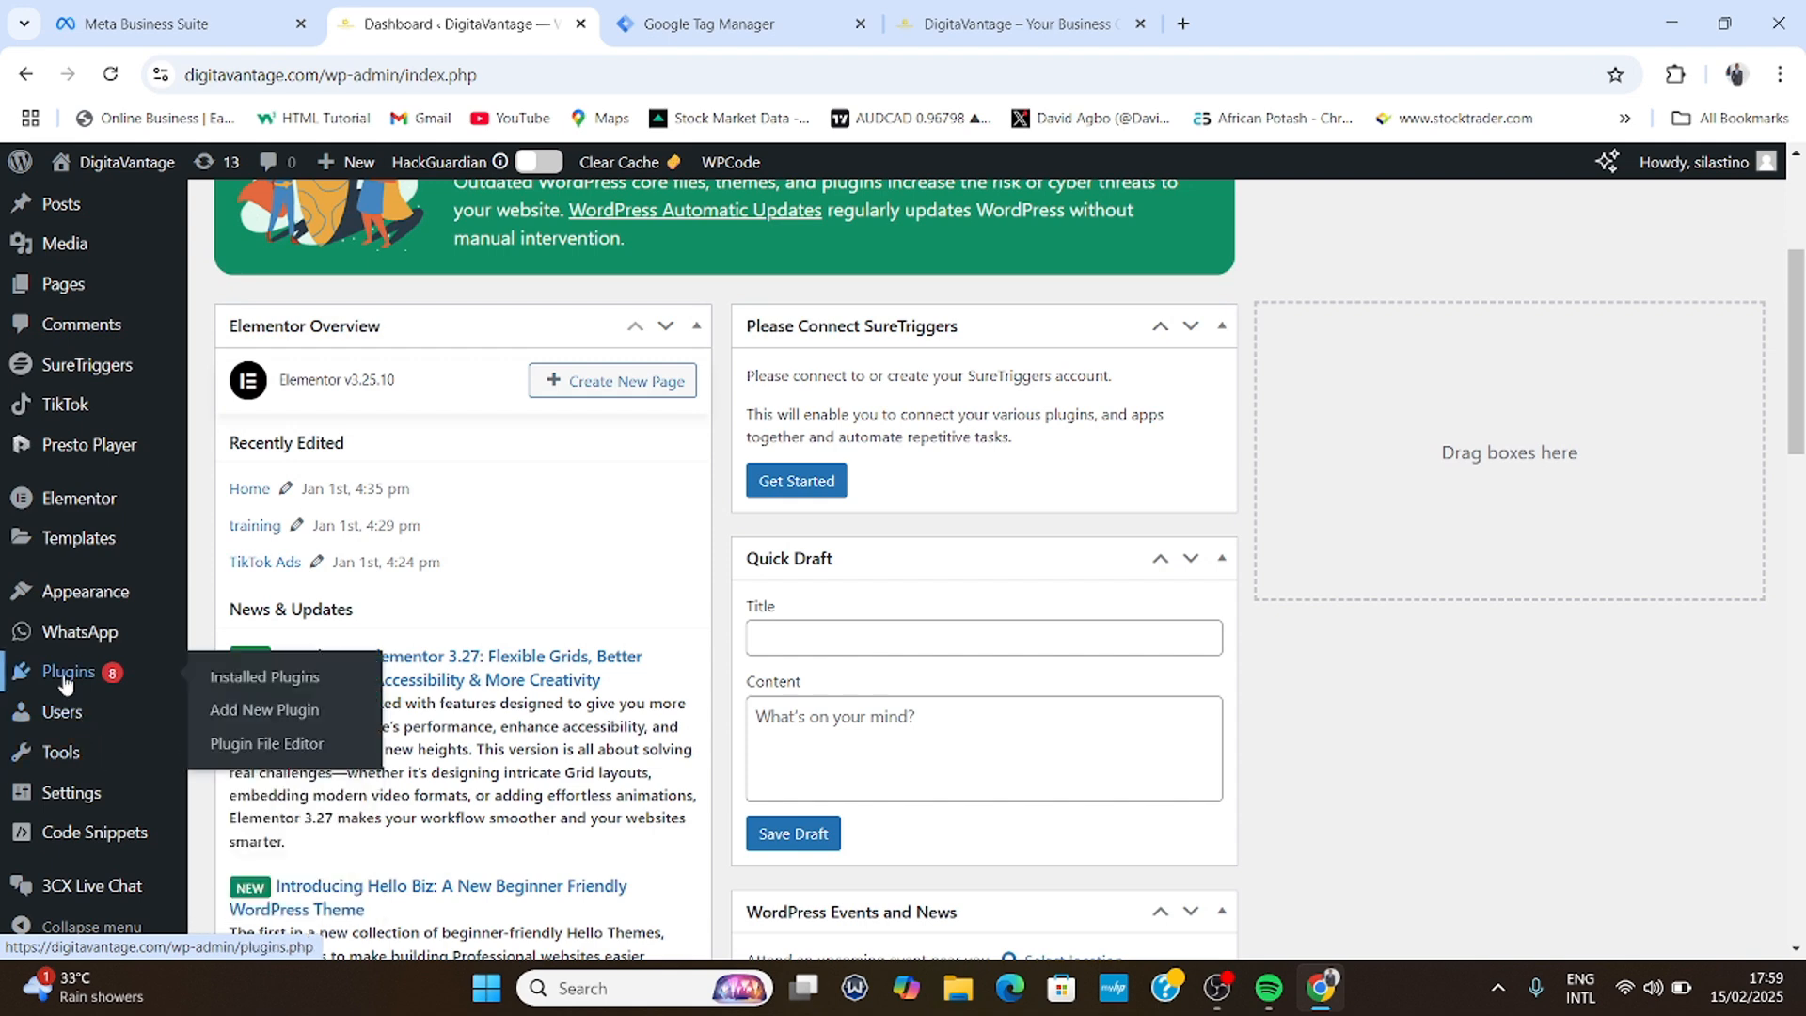
mouse_move(90, 537)
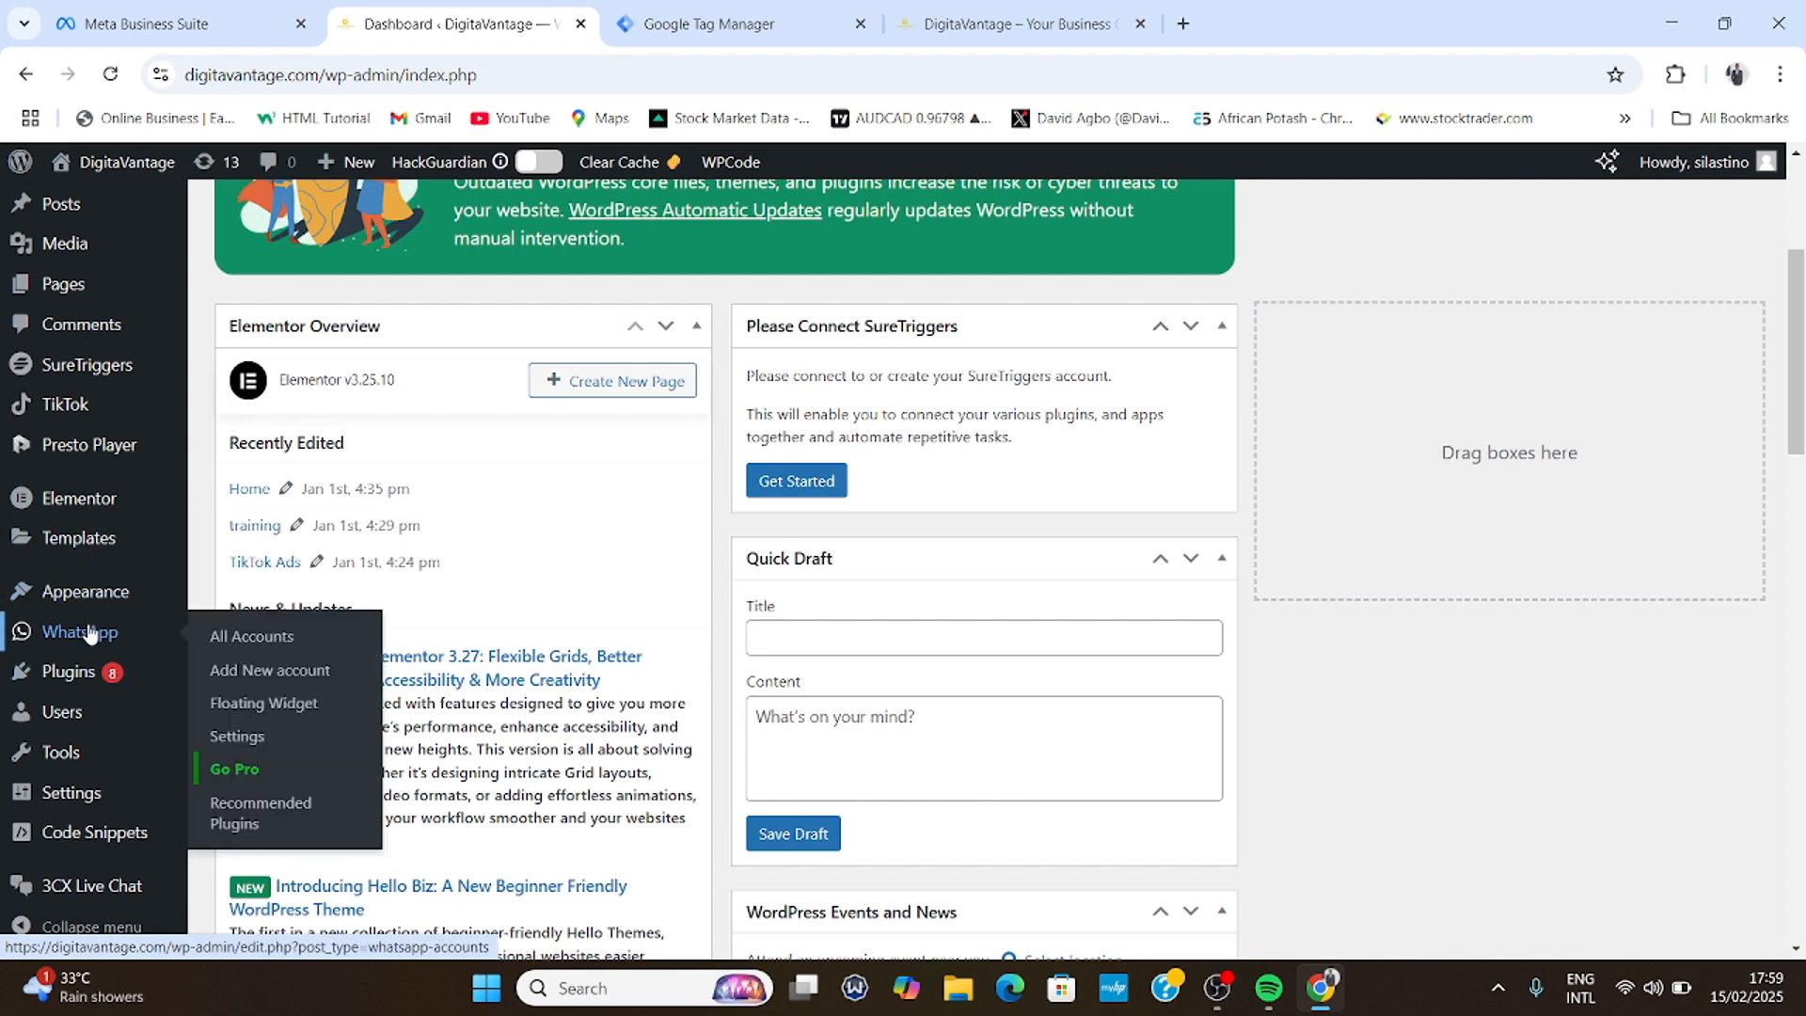
scroll(88, 636, up, 3)
scroll(90, 640, down, 5)
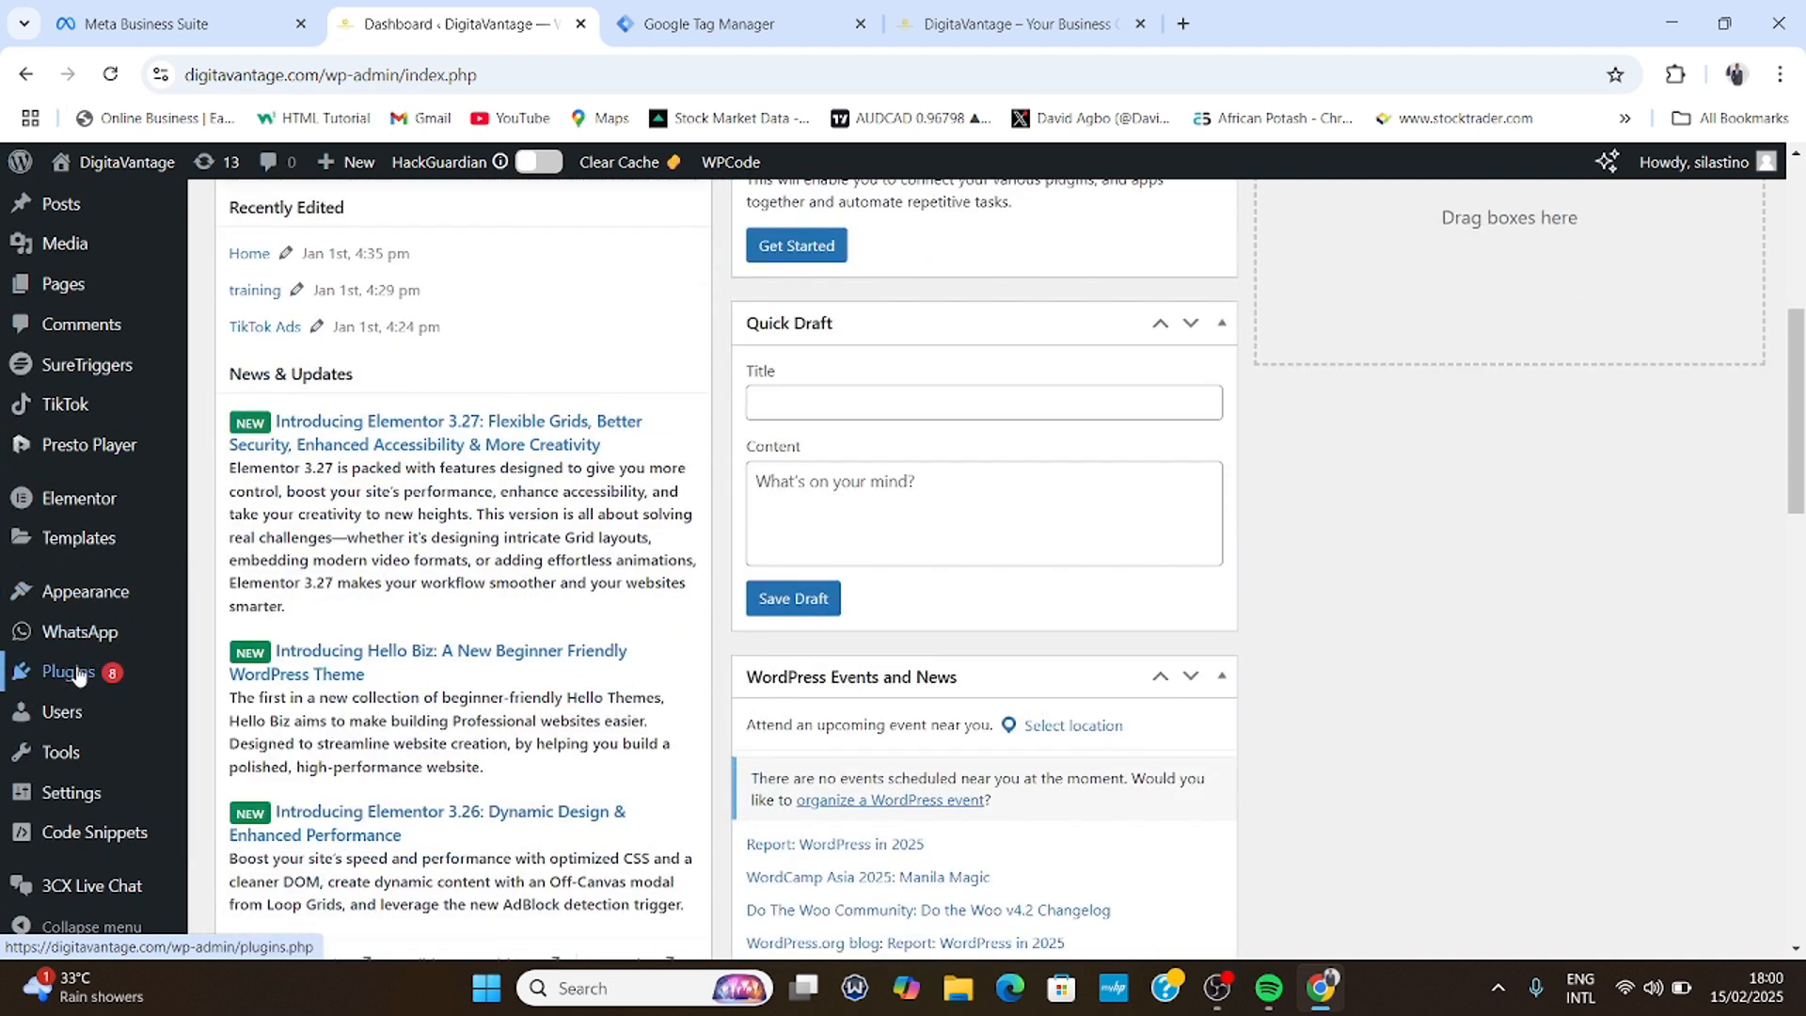
scroll(68, 670, down, 1)
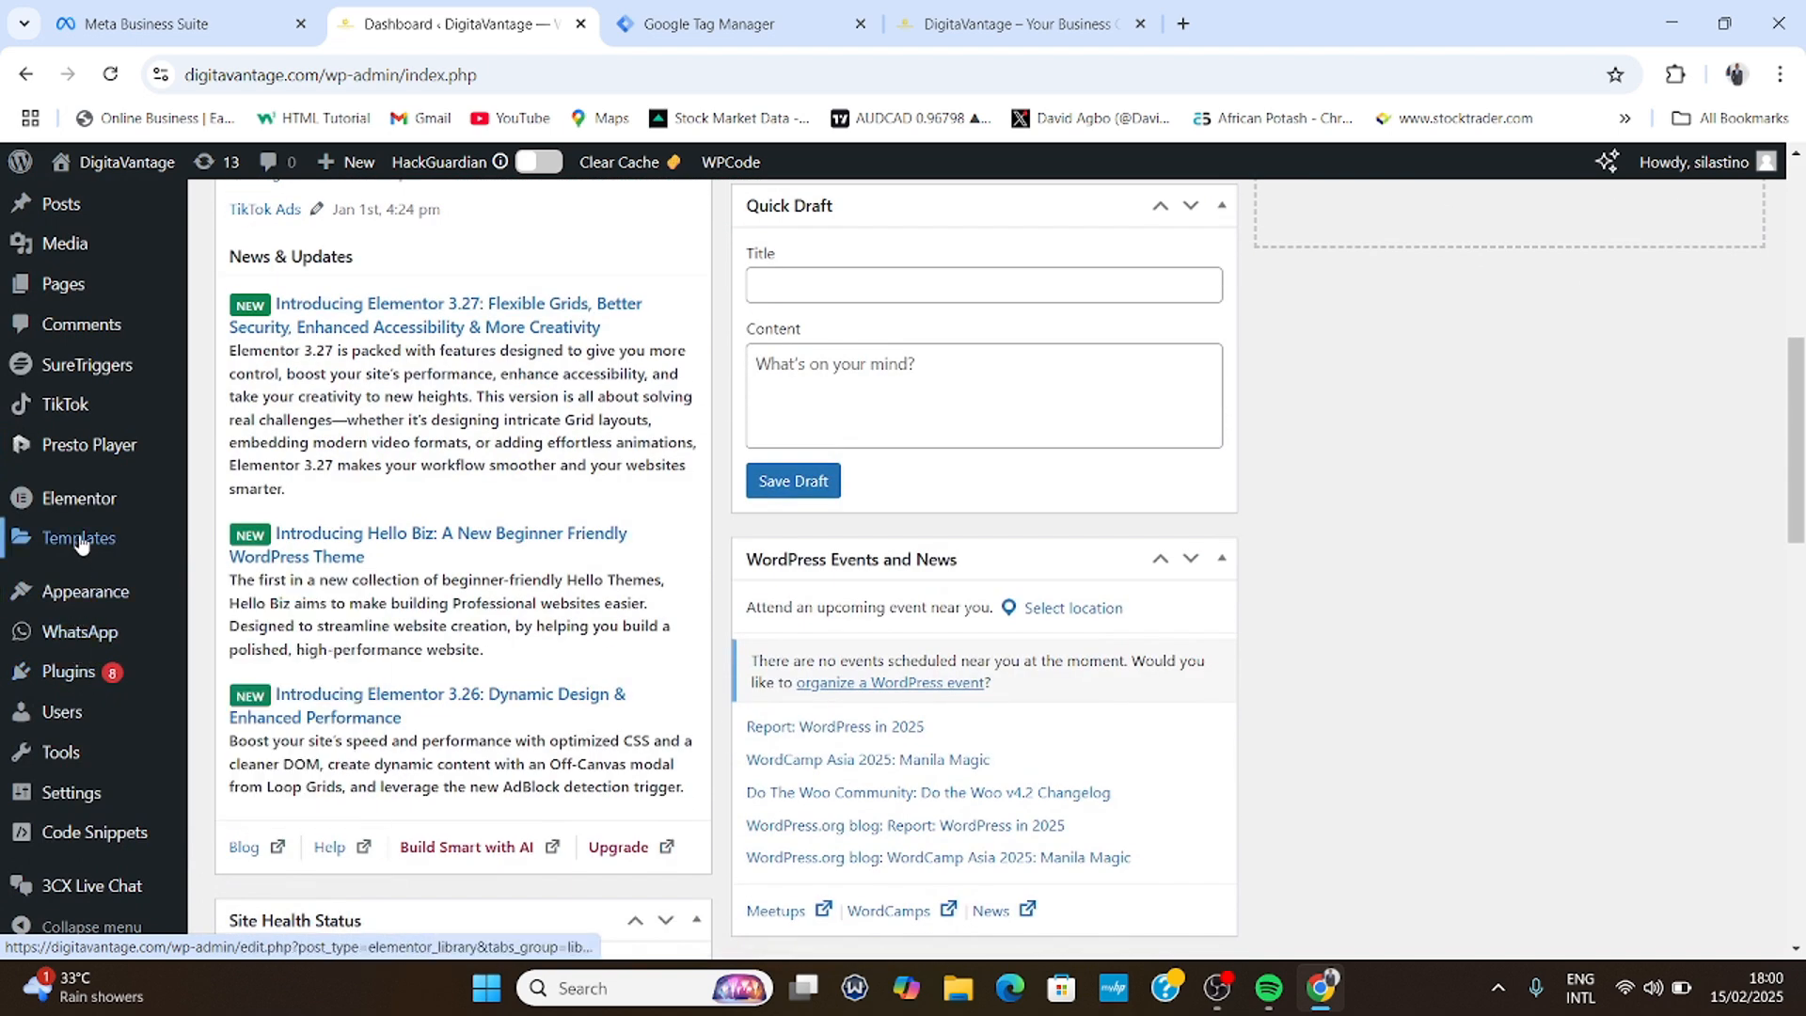
mouse_move(78, 494)
scroll(78, 494, up, 1)
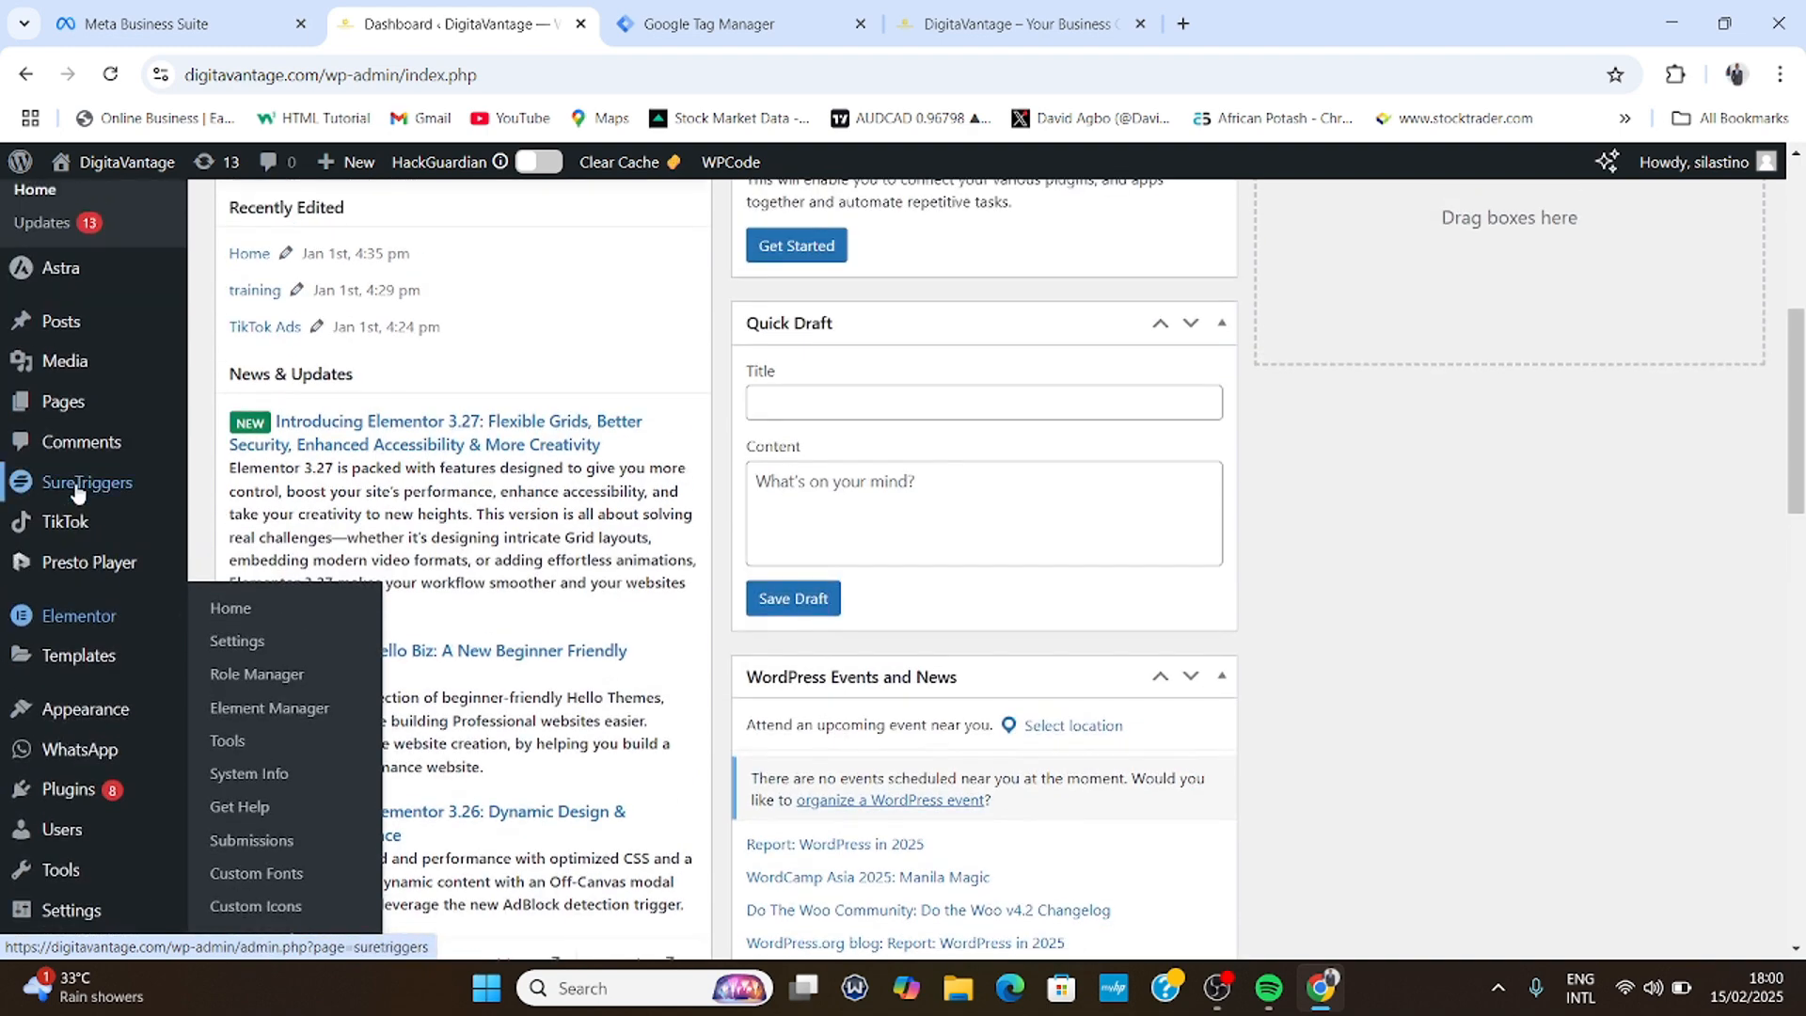
scroll(80, 496, up, 5)
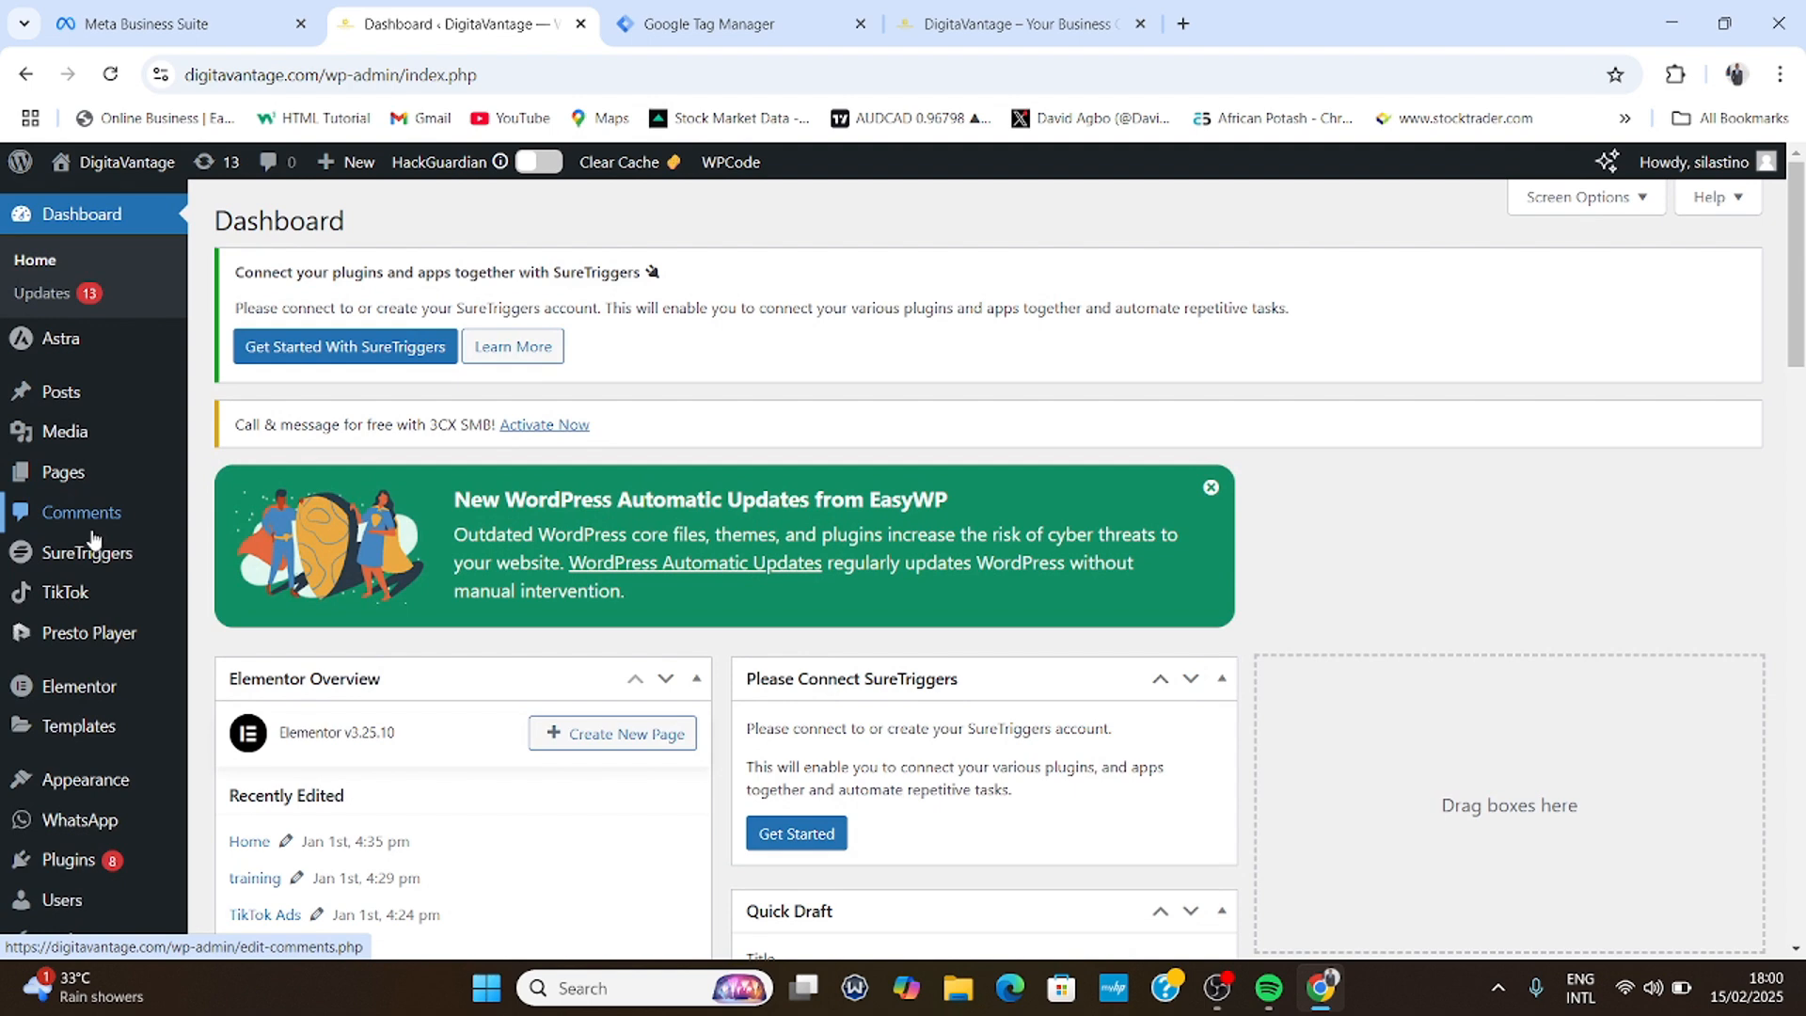
mouse_move(79, 854)
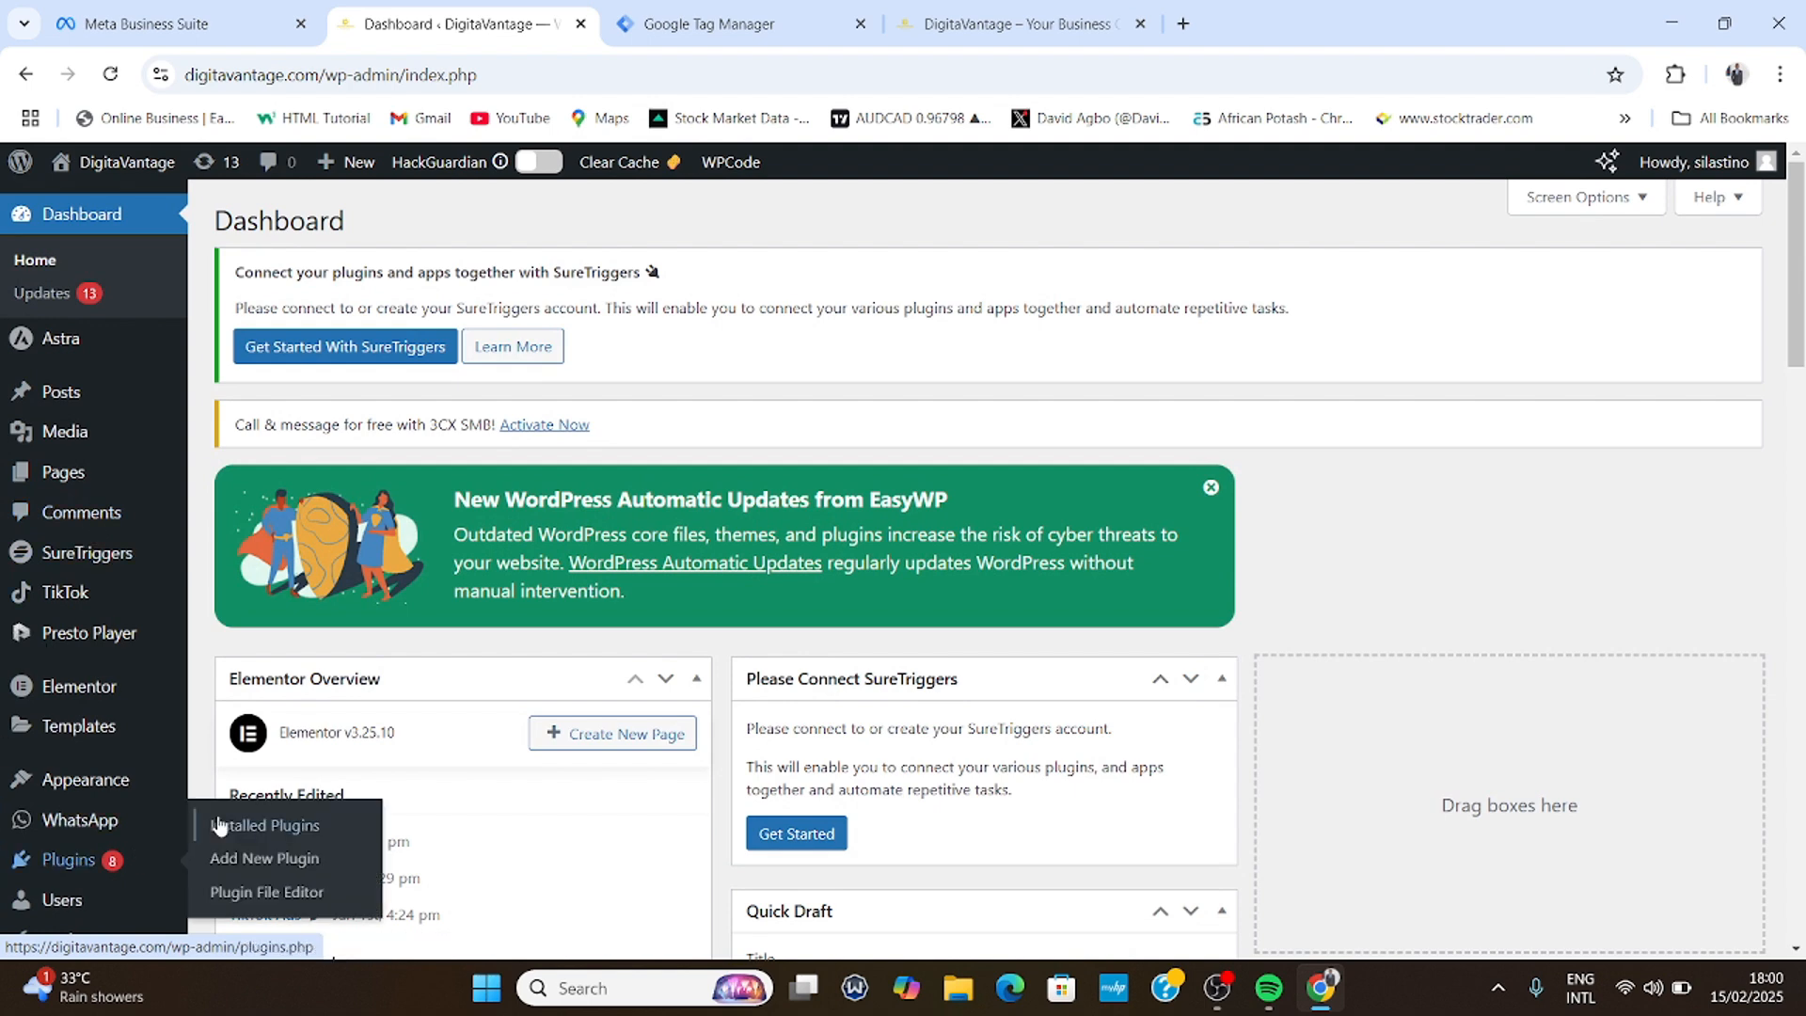
- Search Add Plugins for 'wp code' and confirm WPCode is already active
click(99, 861)
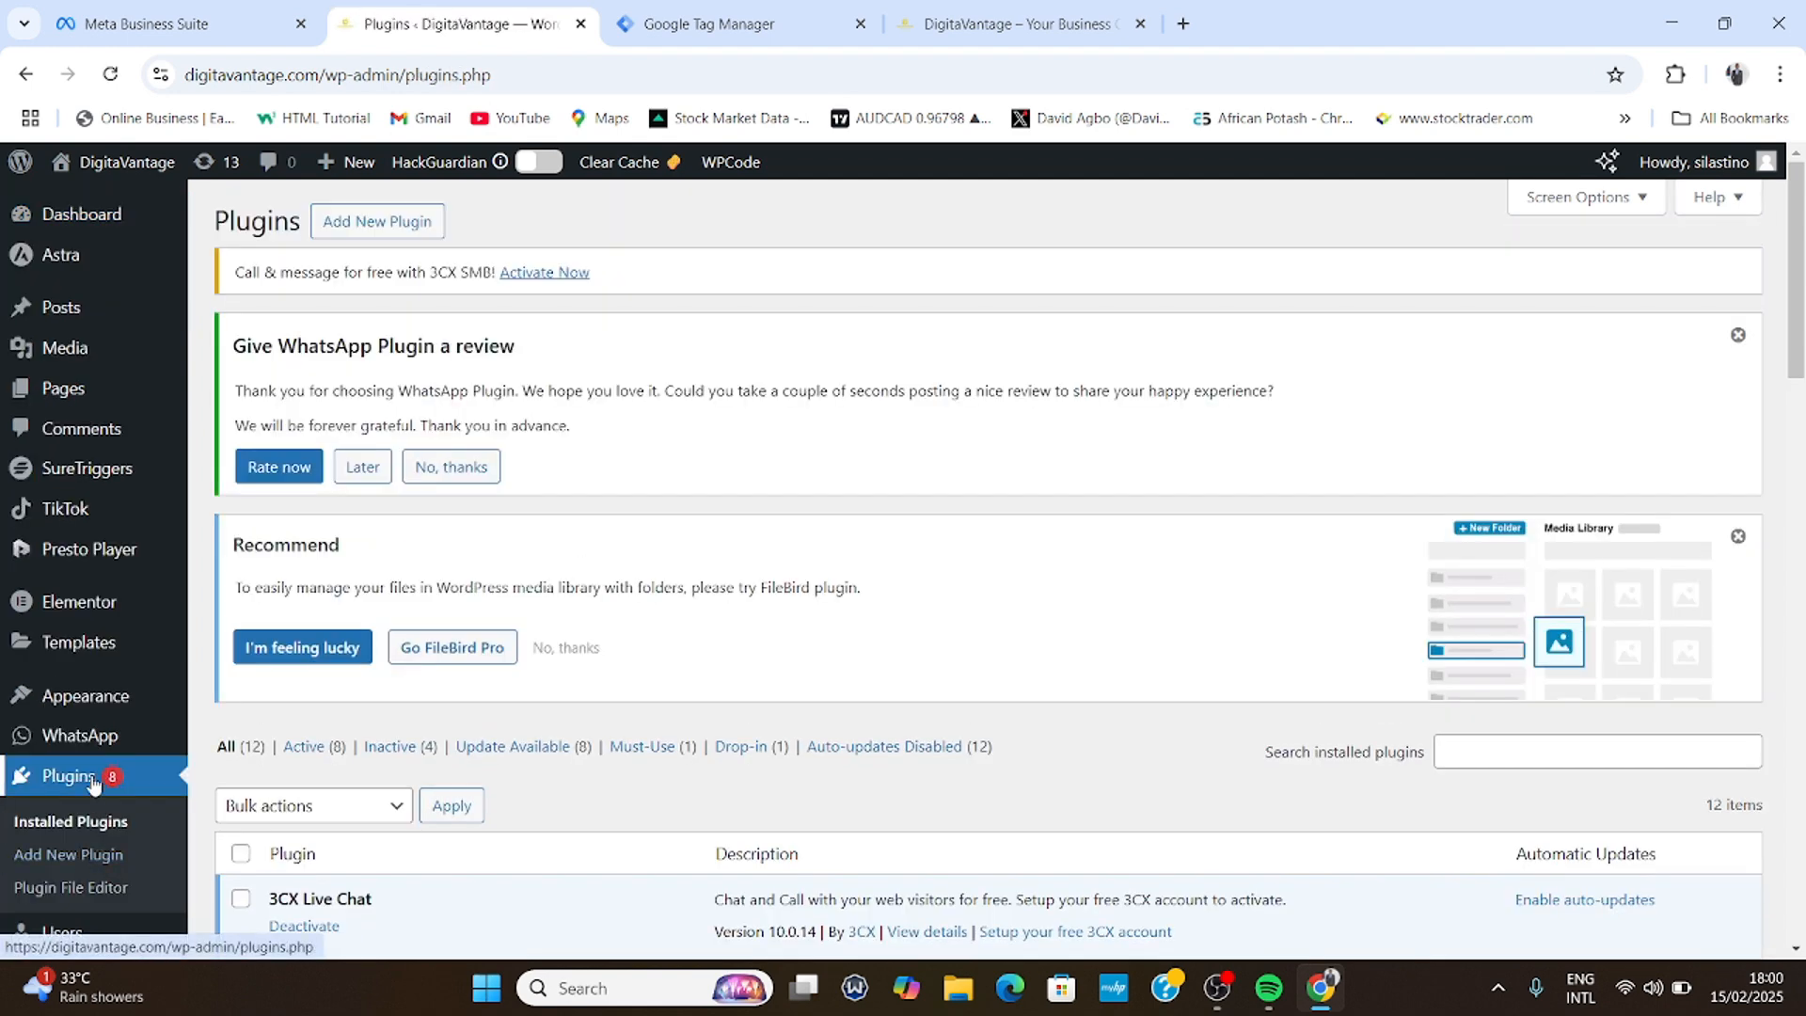
click(384, 225)
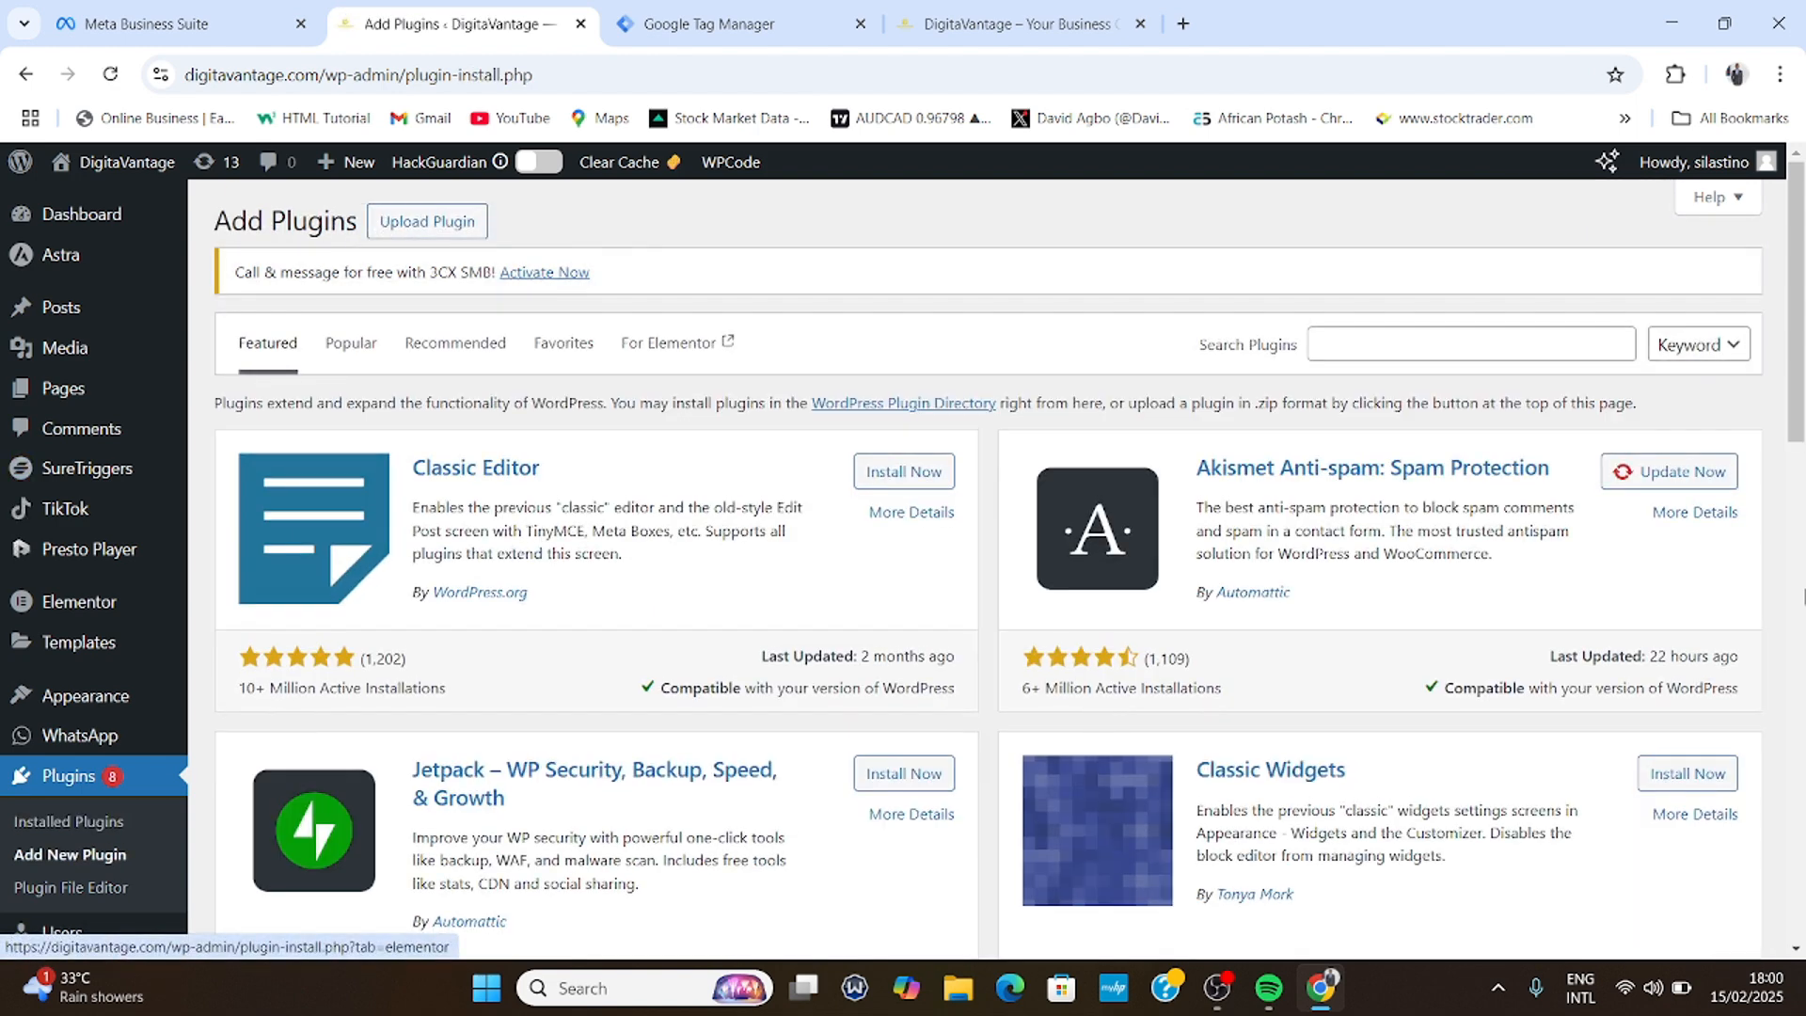
click(1393, 340)
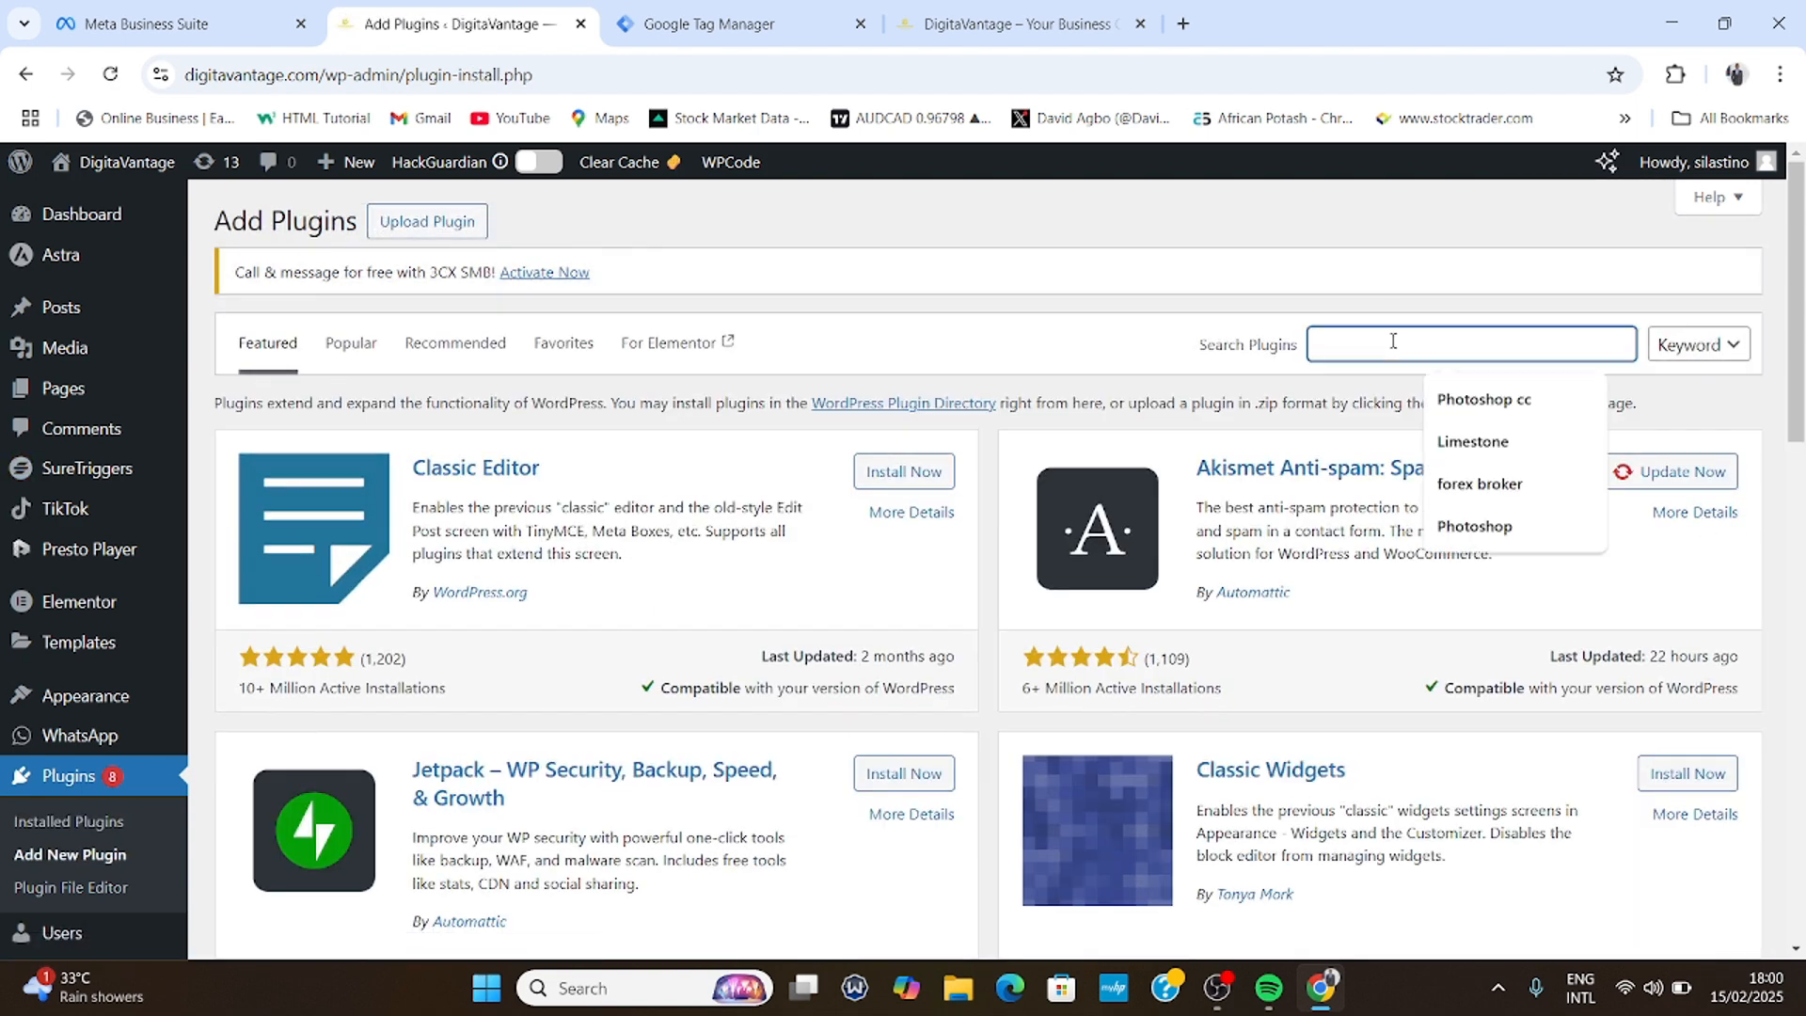
text(wp code)
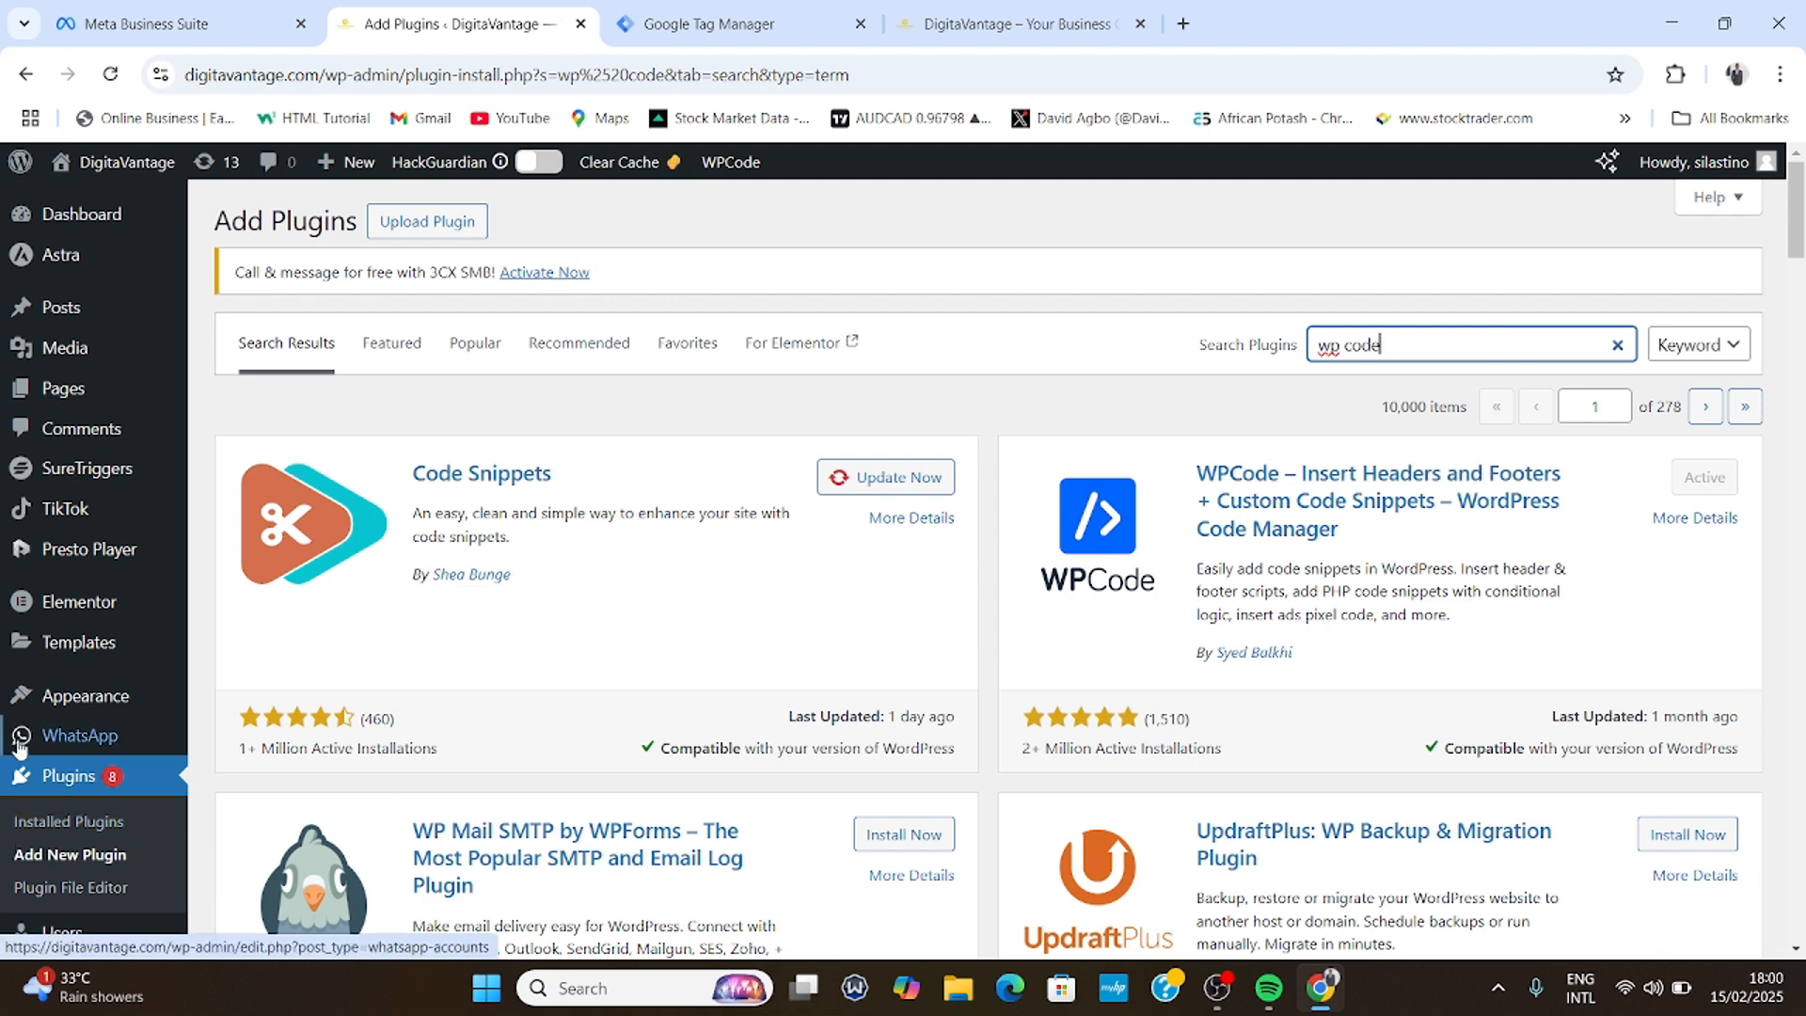
scroll(18, 748, down, 3)
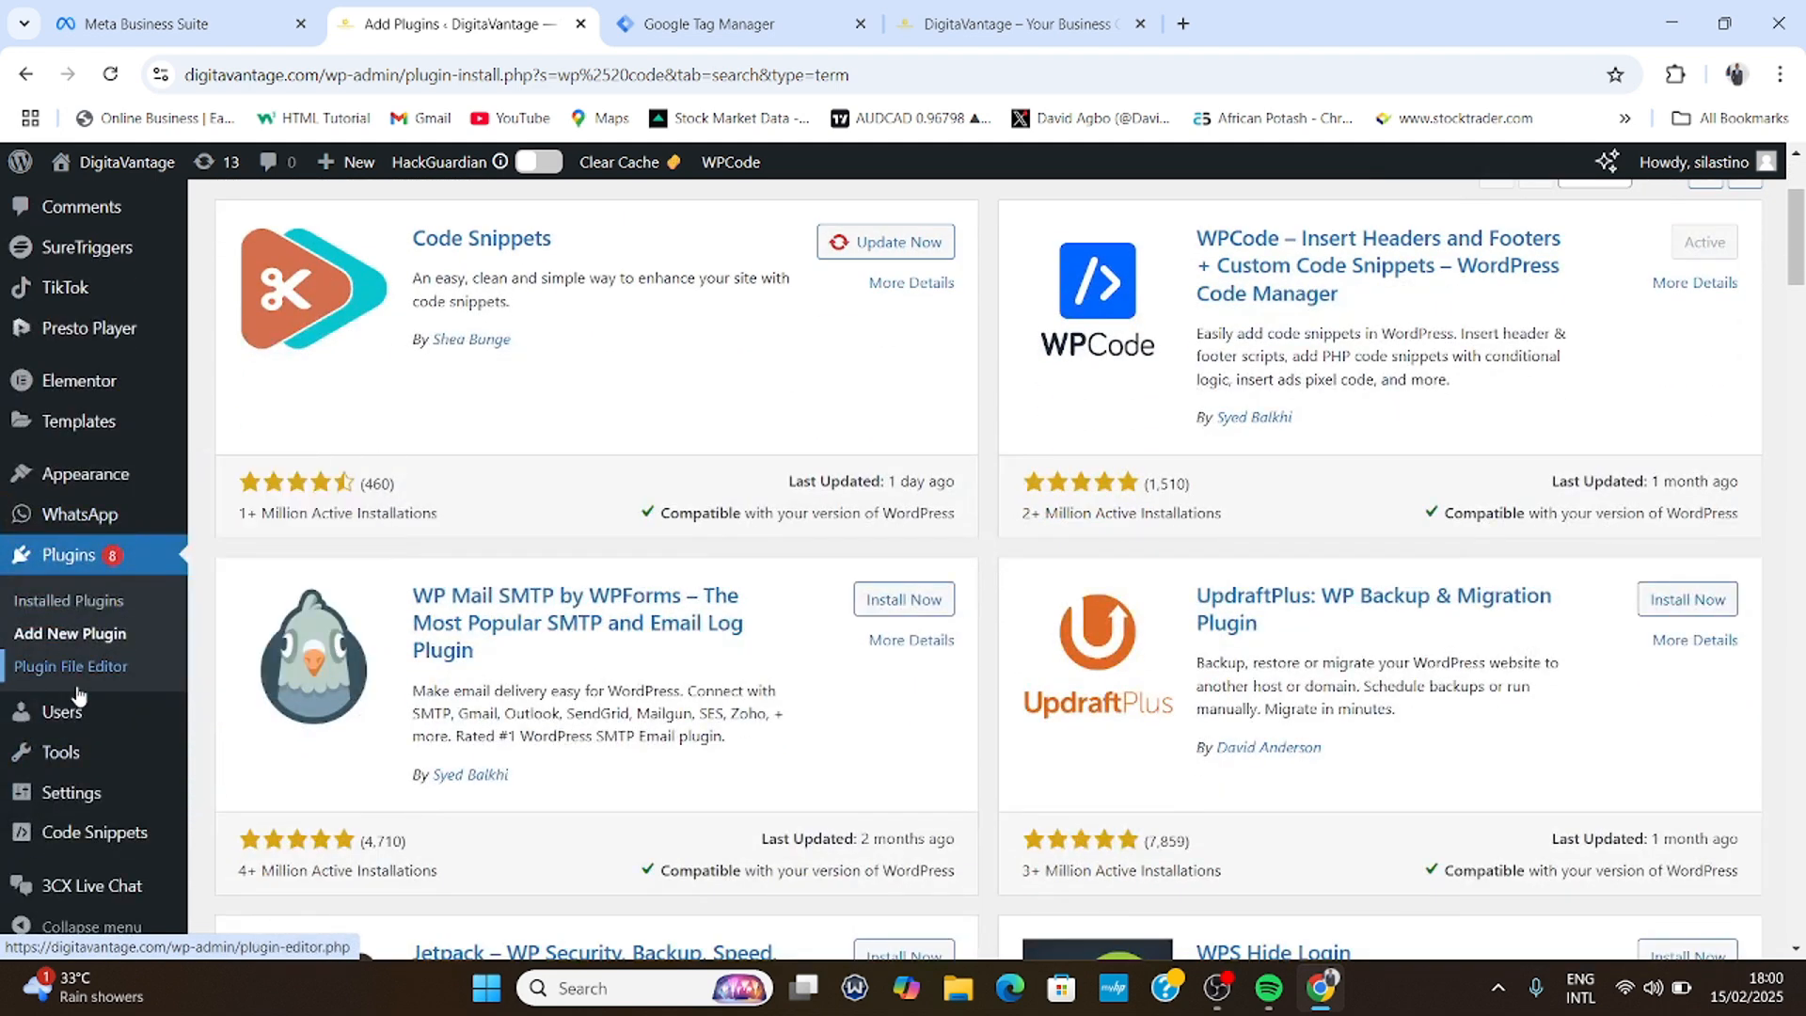
mouse_move(87, 849)
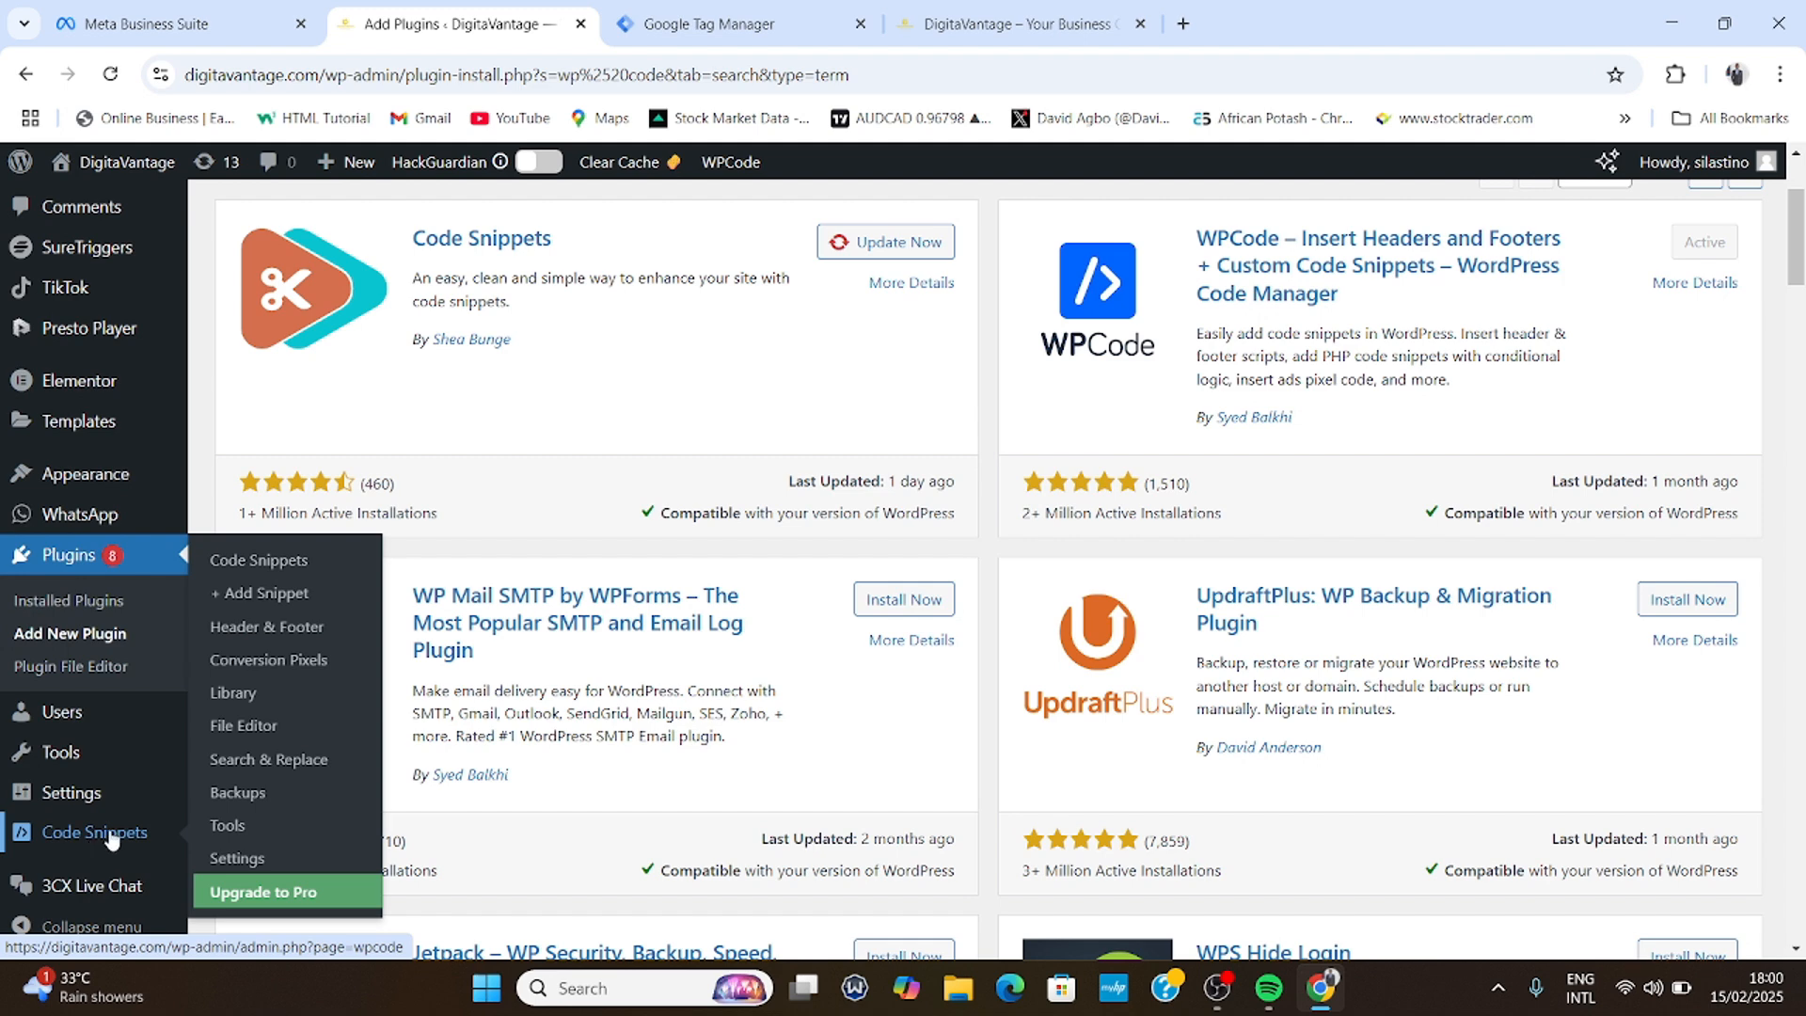
- Paste the GTM head script into WPCode's Header & Footer Header box
click(274, 626)
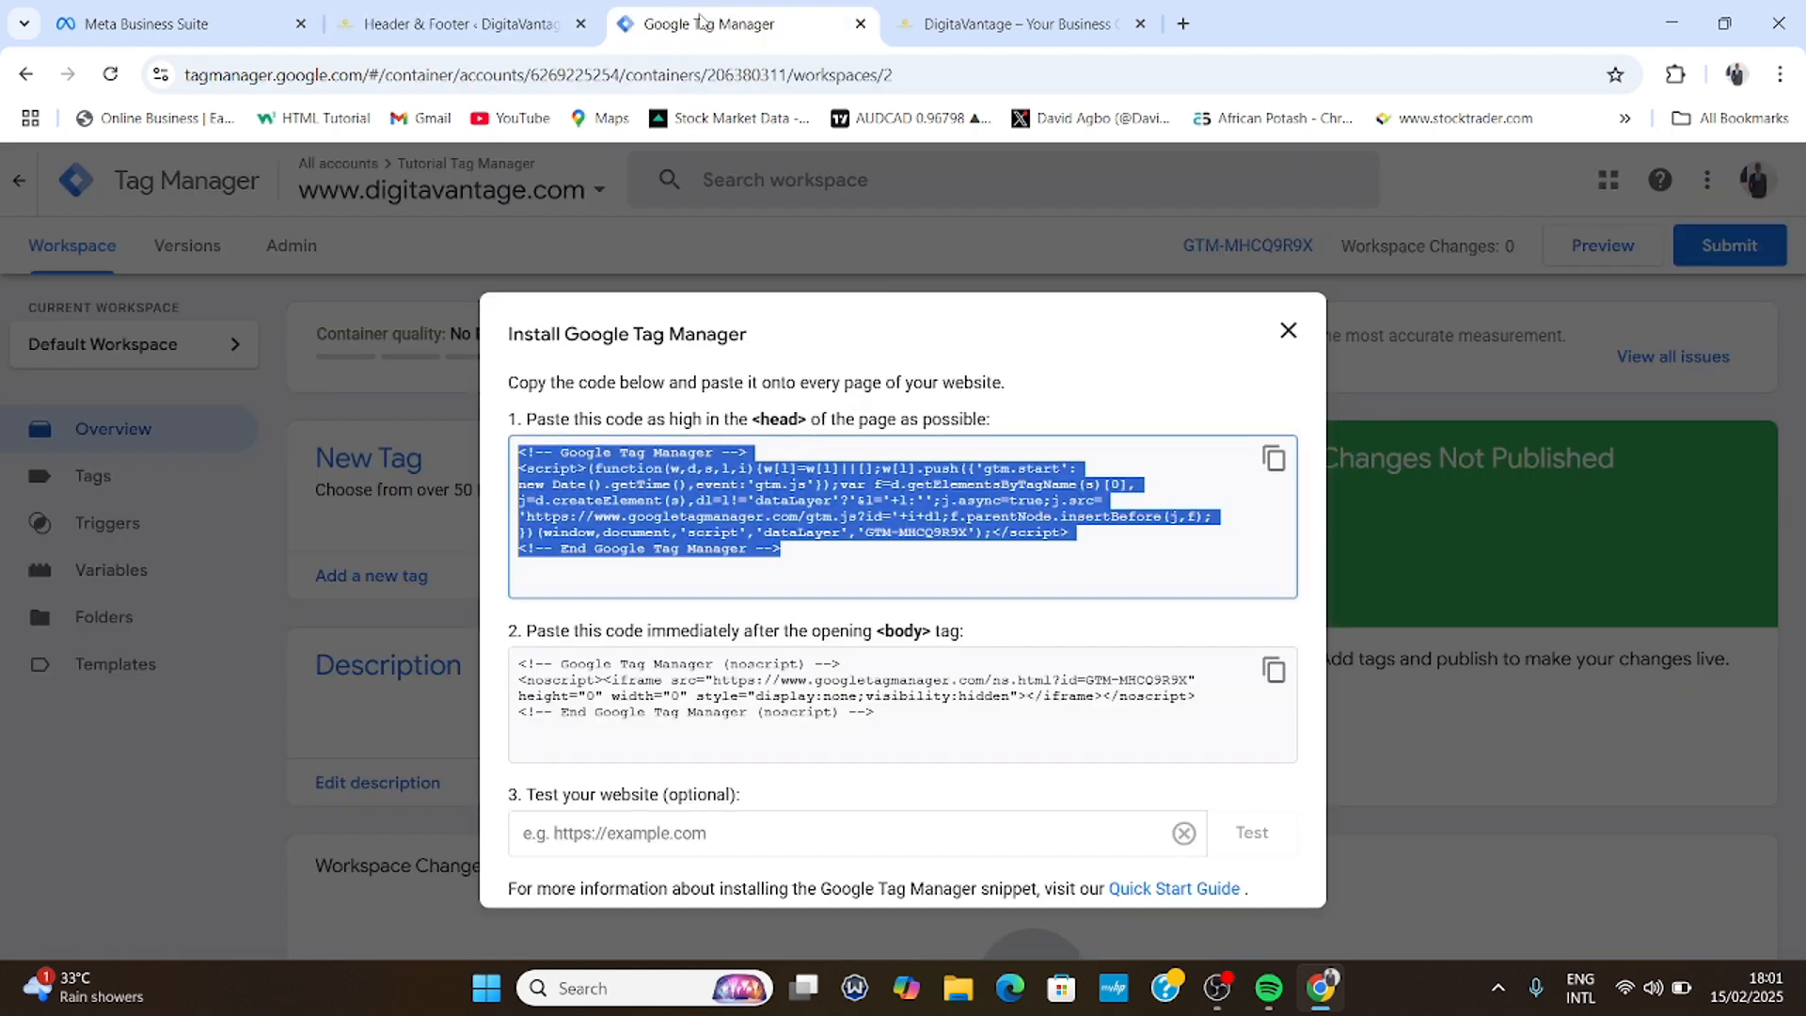
click(708, 24)
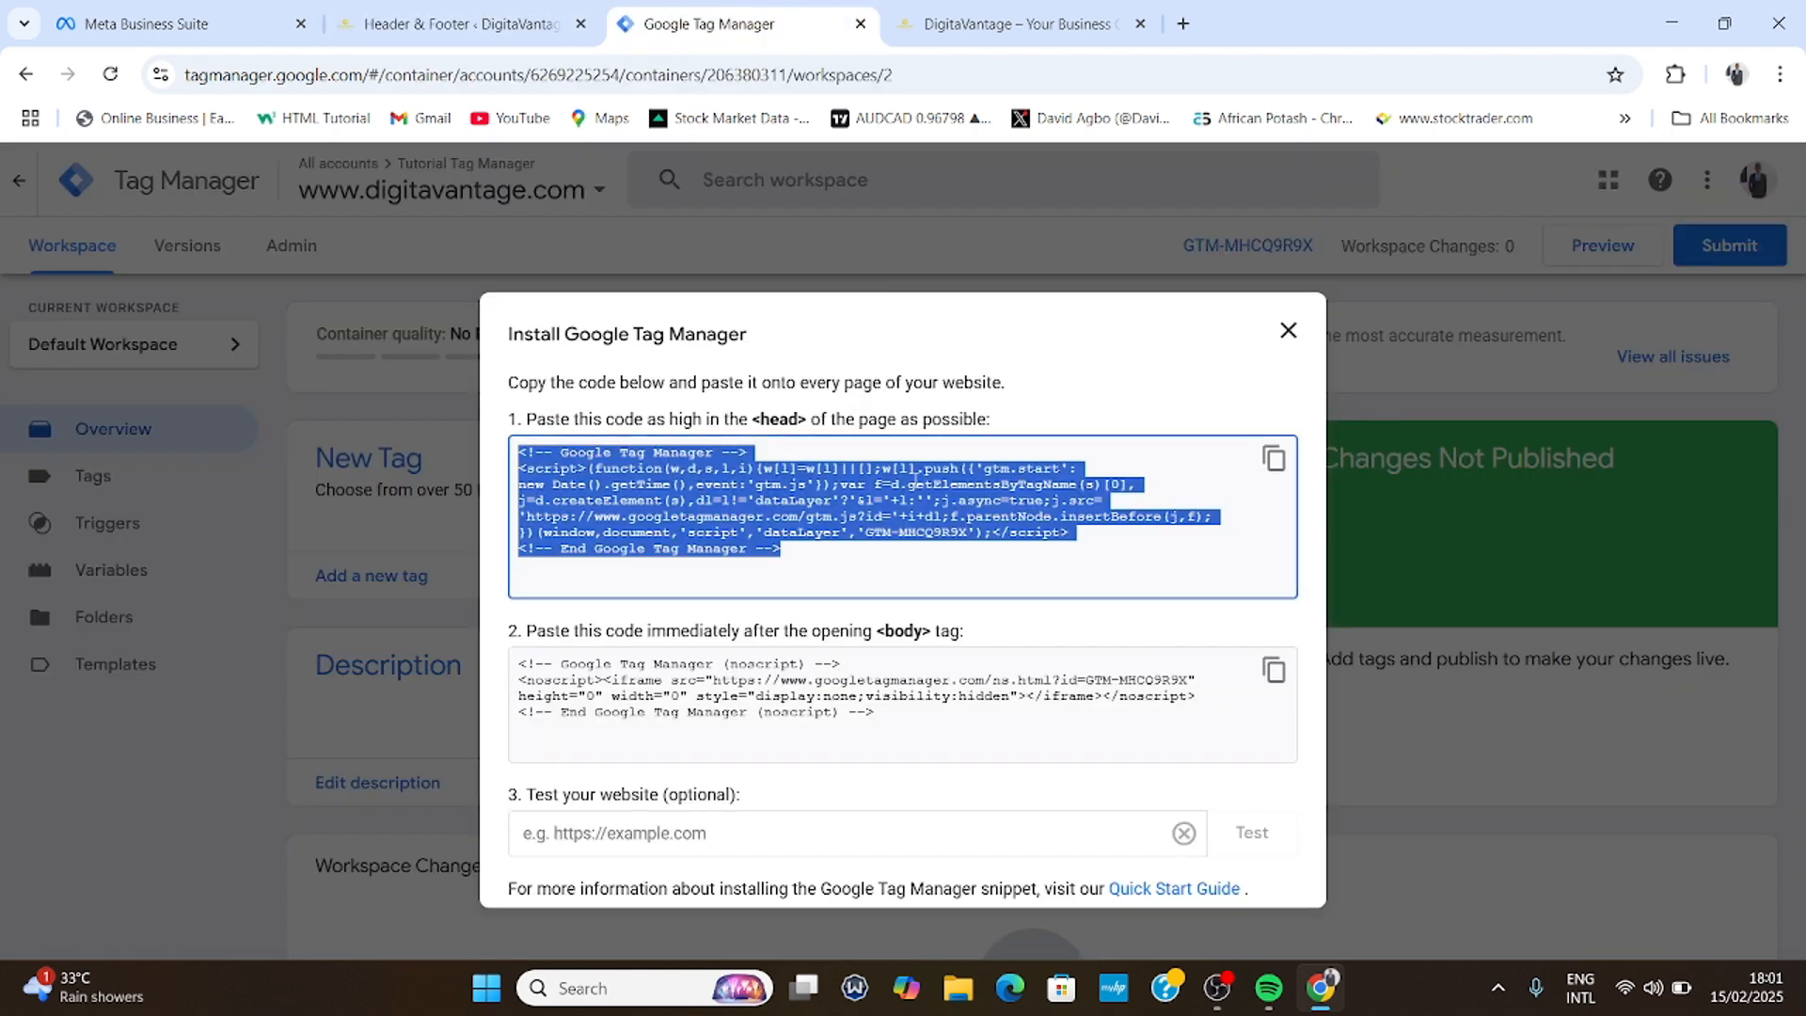
click(460, 24)
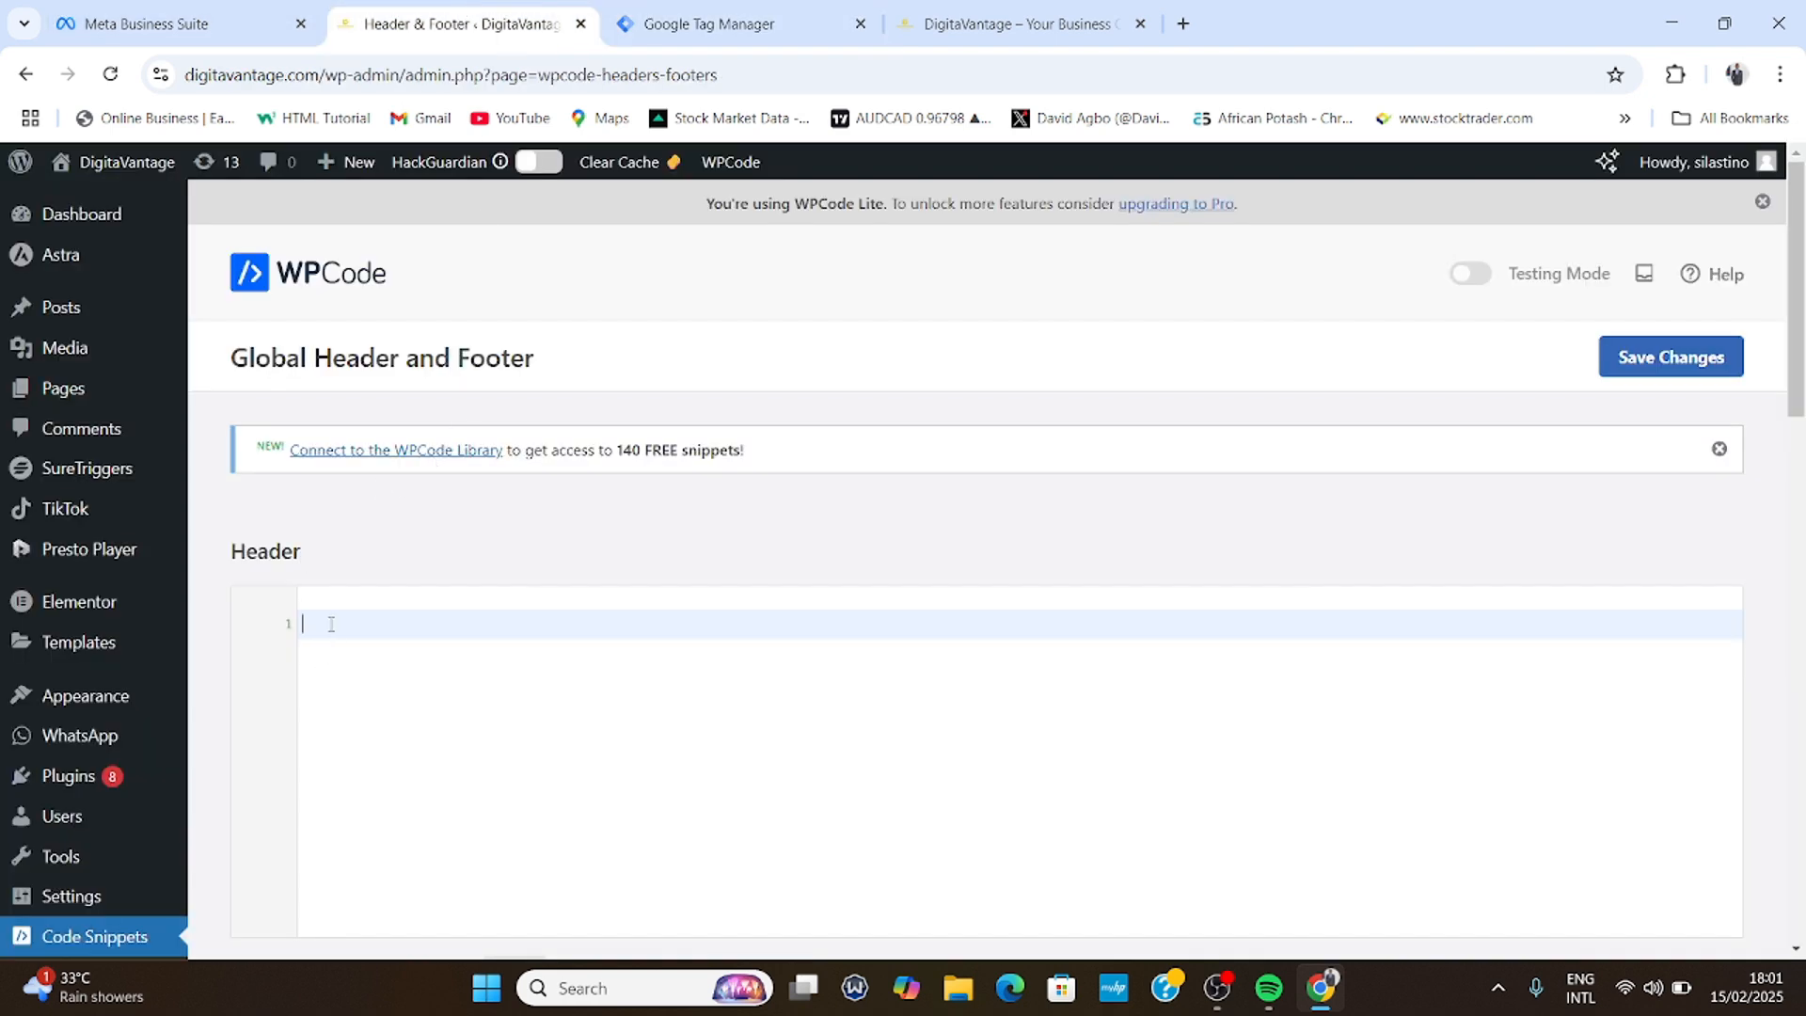
text(<!-- Google Tag Manager --> <script>(function(w,d,s,l,i){w[l]=w[l]||[];w[l].push({'gtm.start': new Date().getTime(),event:'gtm.js'});var f=d.getElementsByTagName(s)[0], j=d.createElement(s),dl=l!='dataLayer'?'&l='+l:'';j.async=true;j.src= 'https://www.googletagmanager.com/gtm.js?id='+i+dl;f.parentNode.insertBefore(j,f); })(window,document,'script','dataLayer','GTM-MHCQ9R9X');</script> <!-- End Google Tag Manager -->)
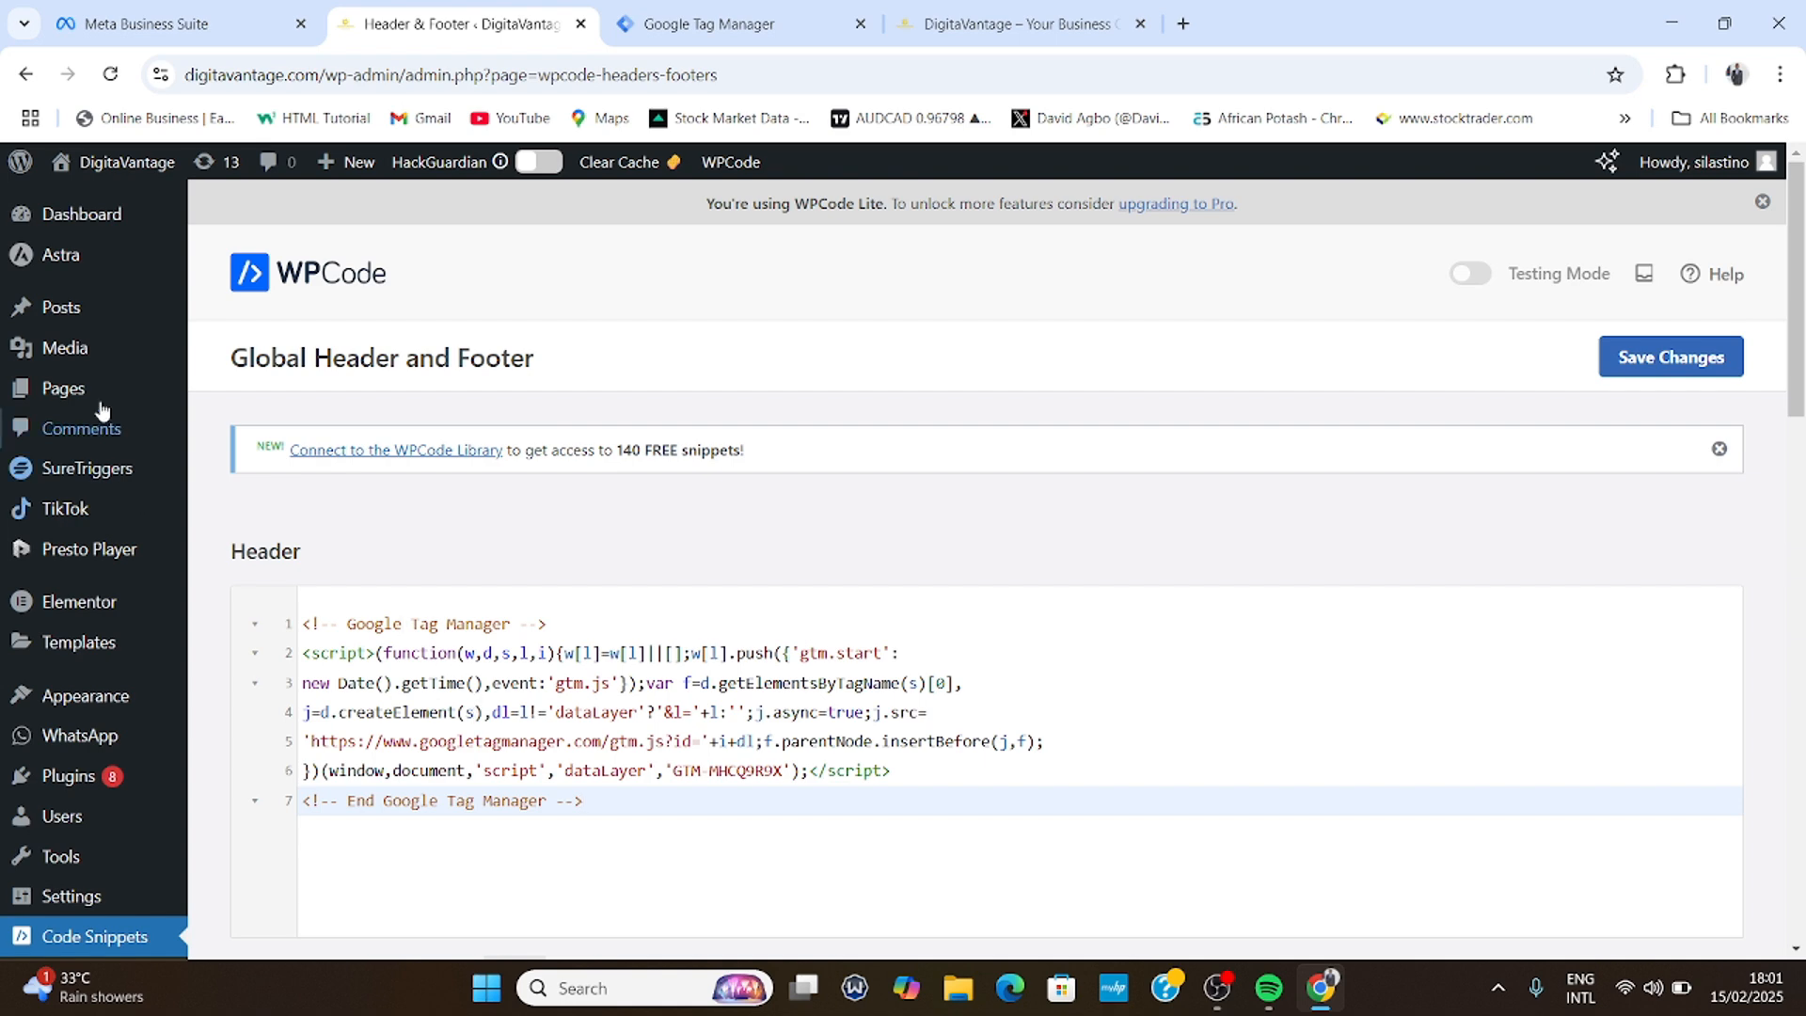
scroll(473, 718, down, 2)
scroll(505, 842, down, 3)
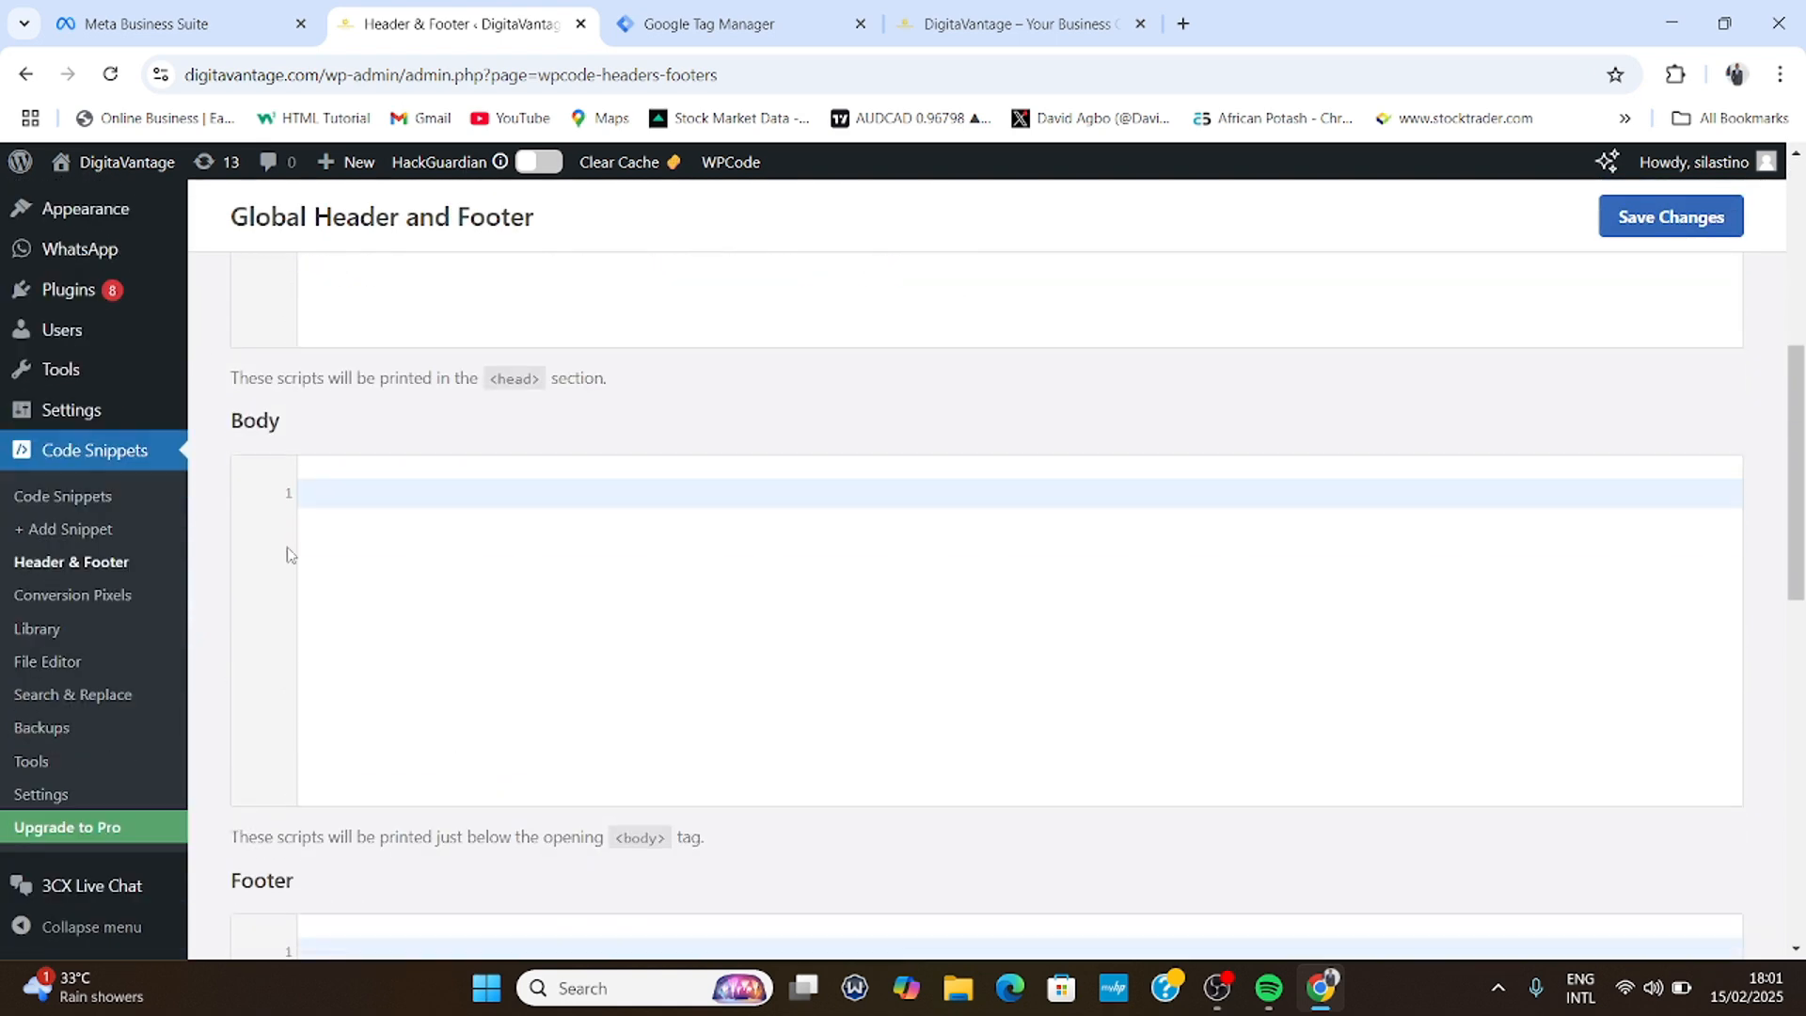
- Paste the GTM noscript snippet into the Body box and save the changes
click(649, 23)
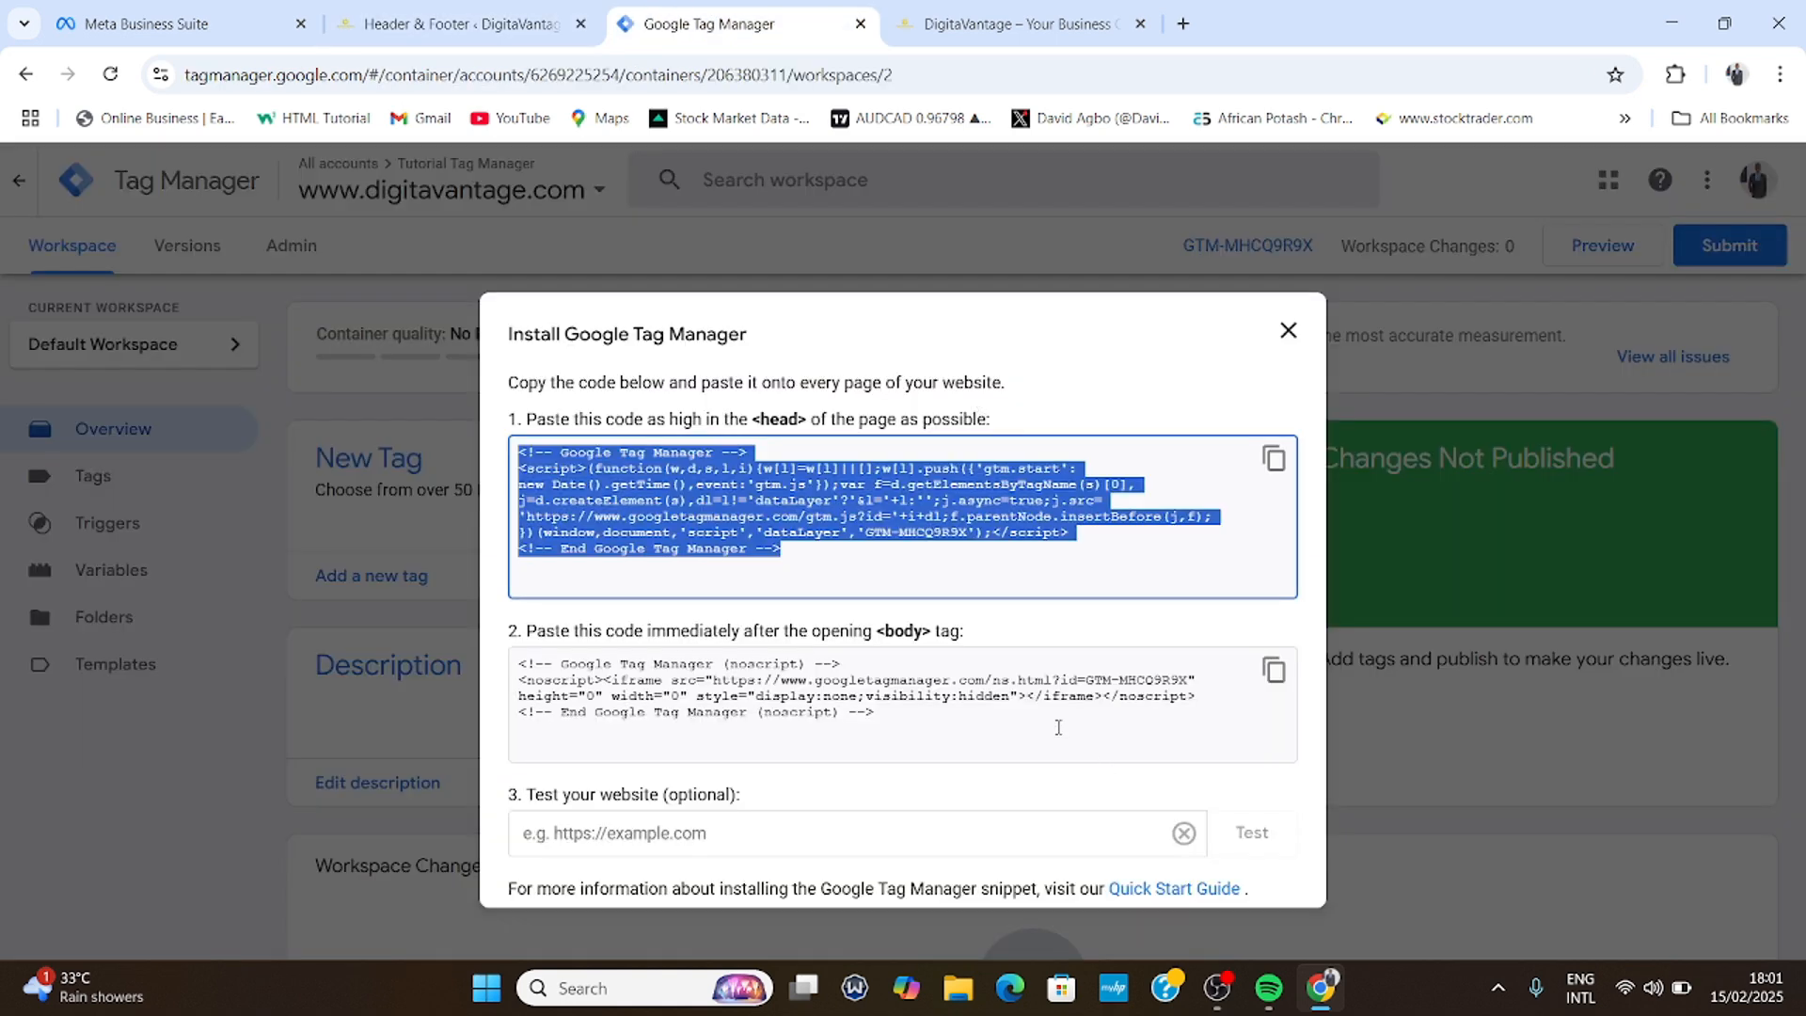
click(1274, 669)
key(ctrl+c)
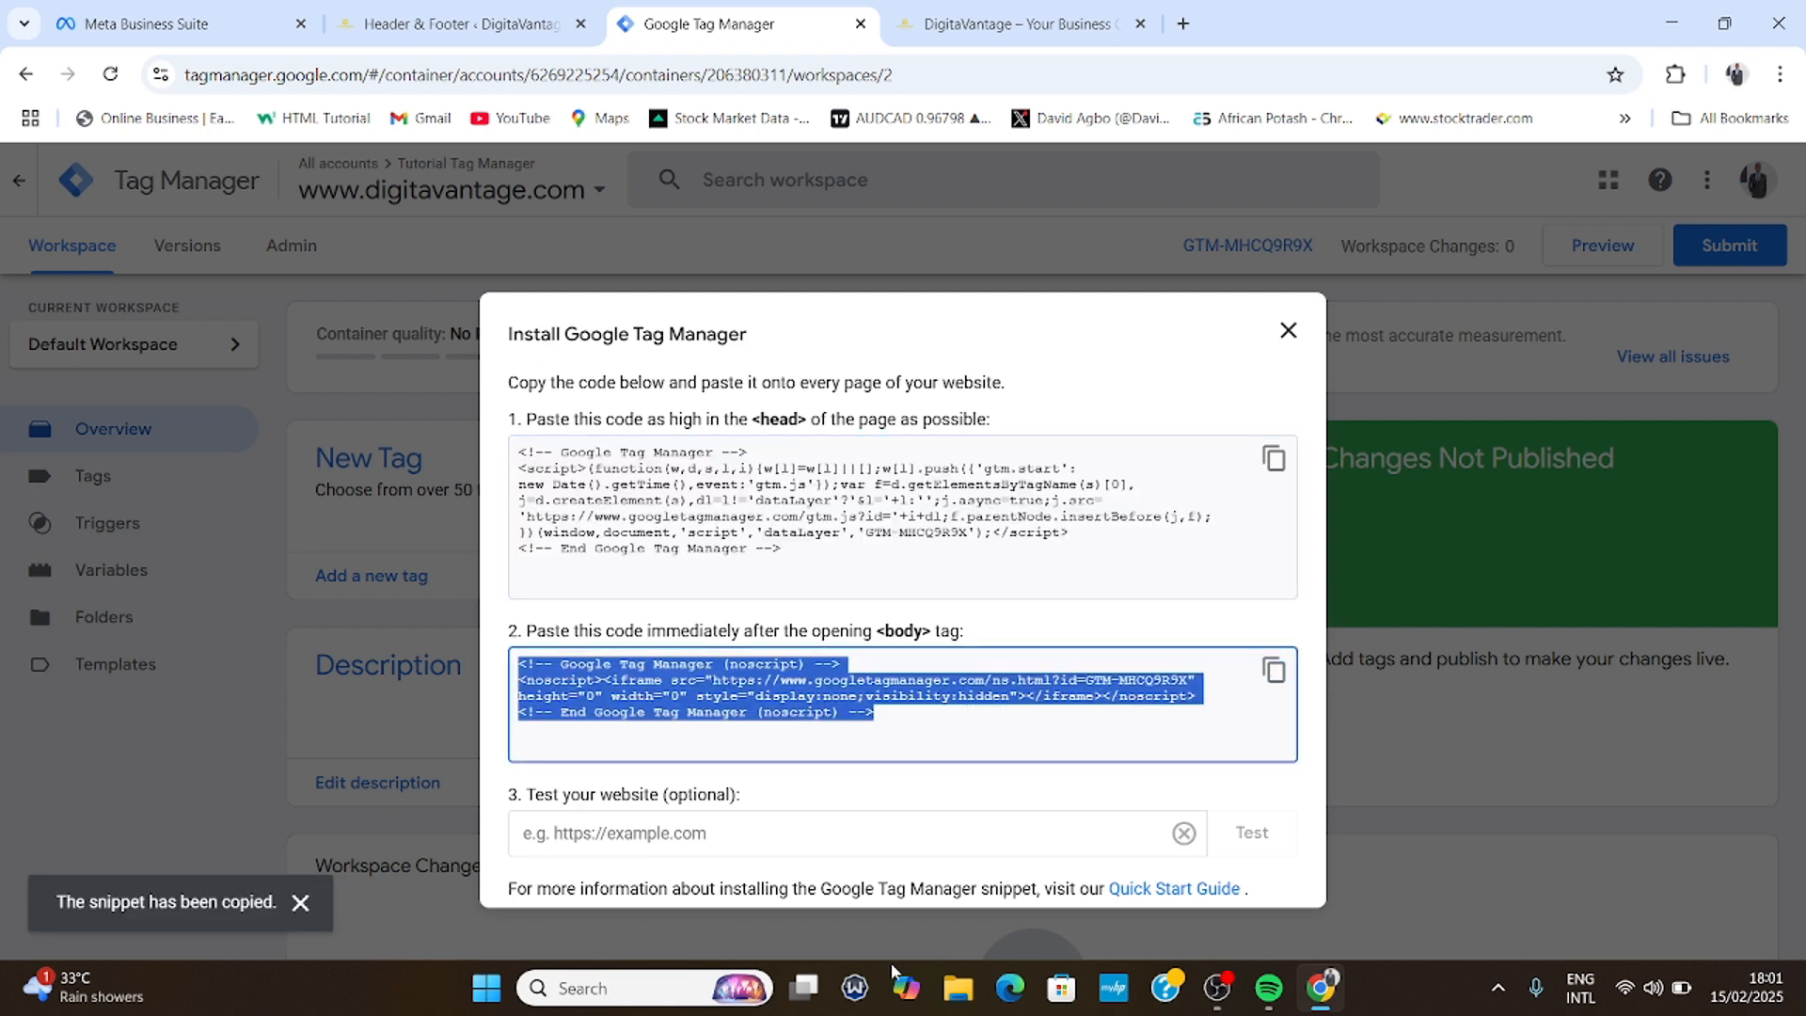
click(413, 12)
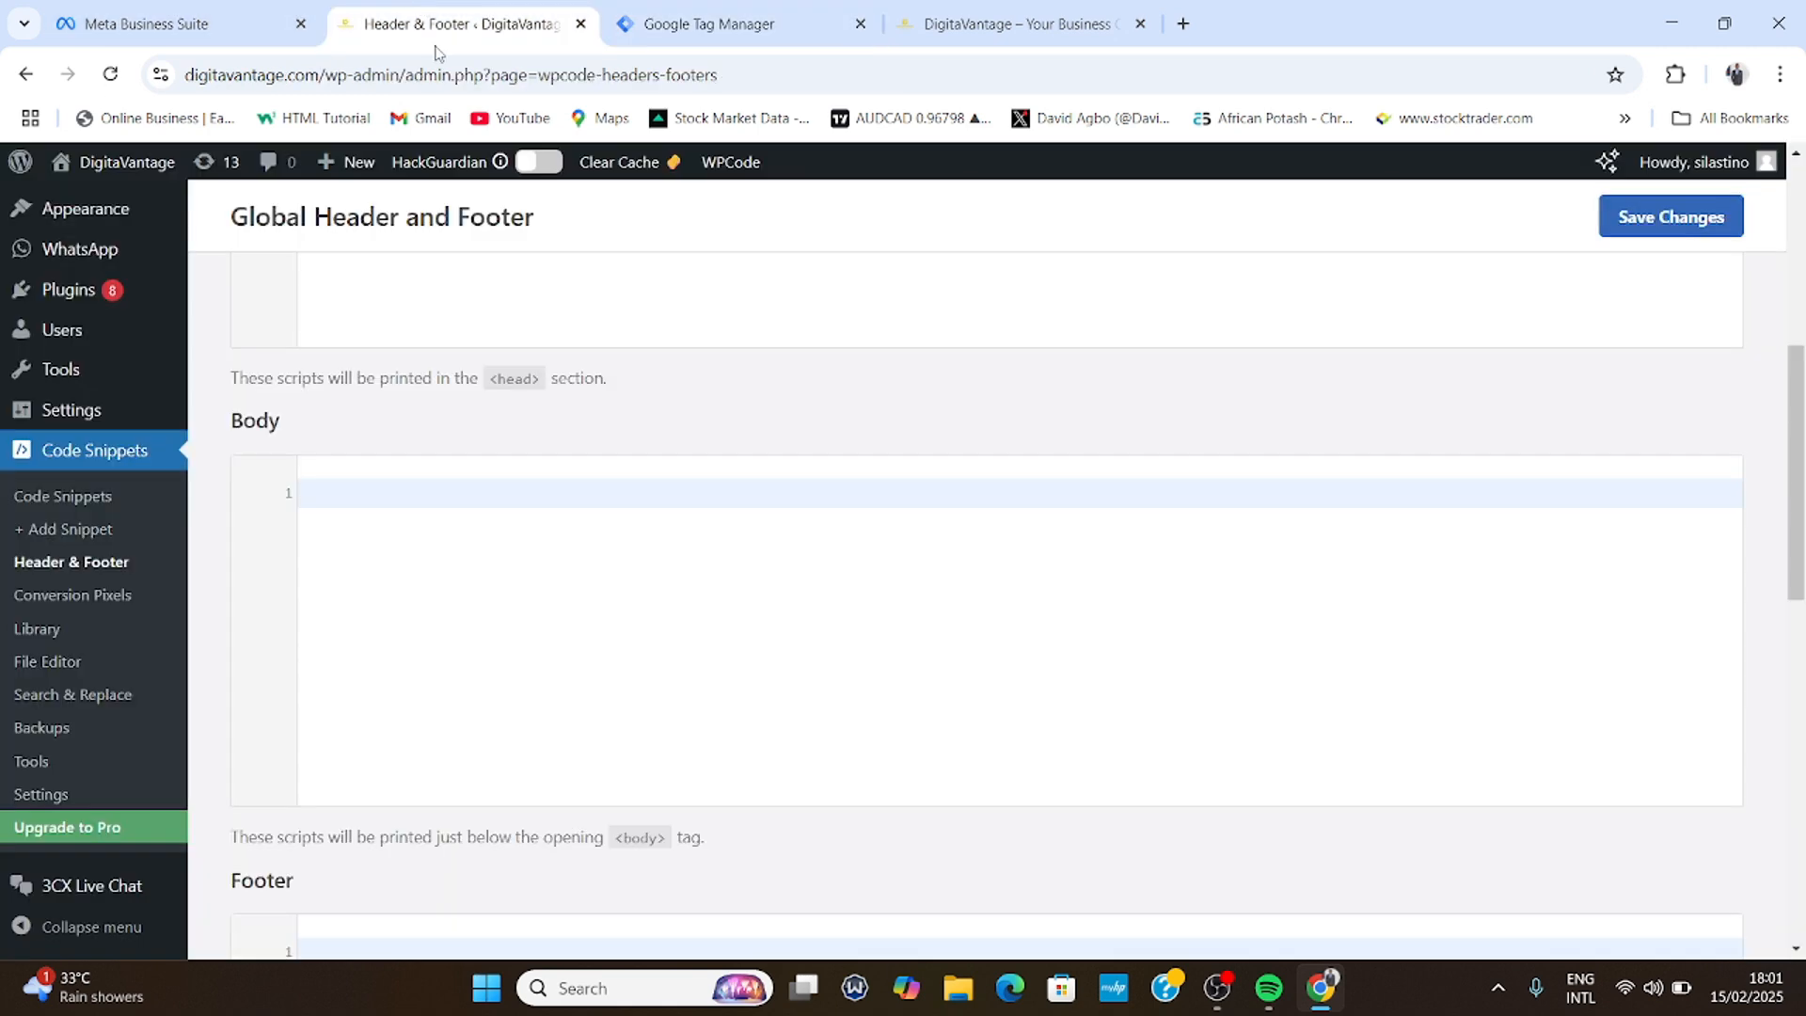
click(338, 493)
key(ctrl+v)
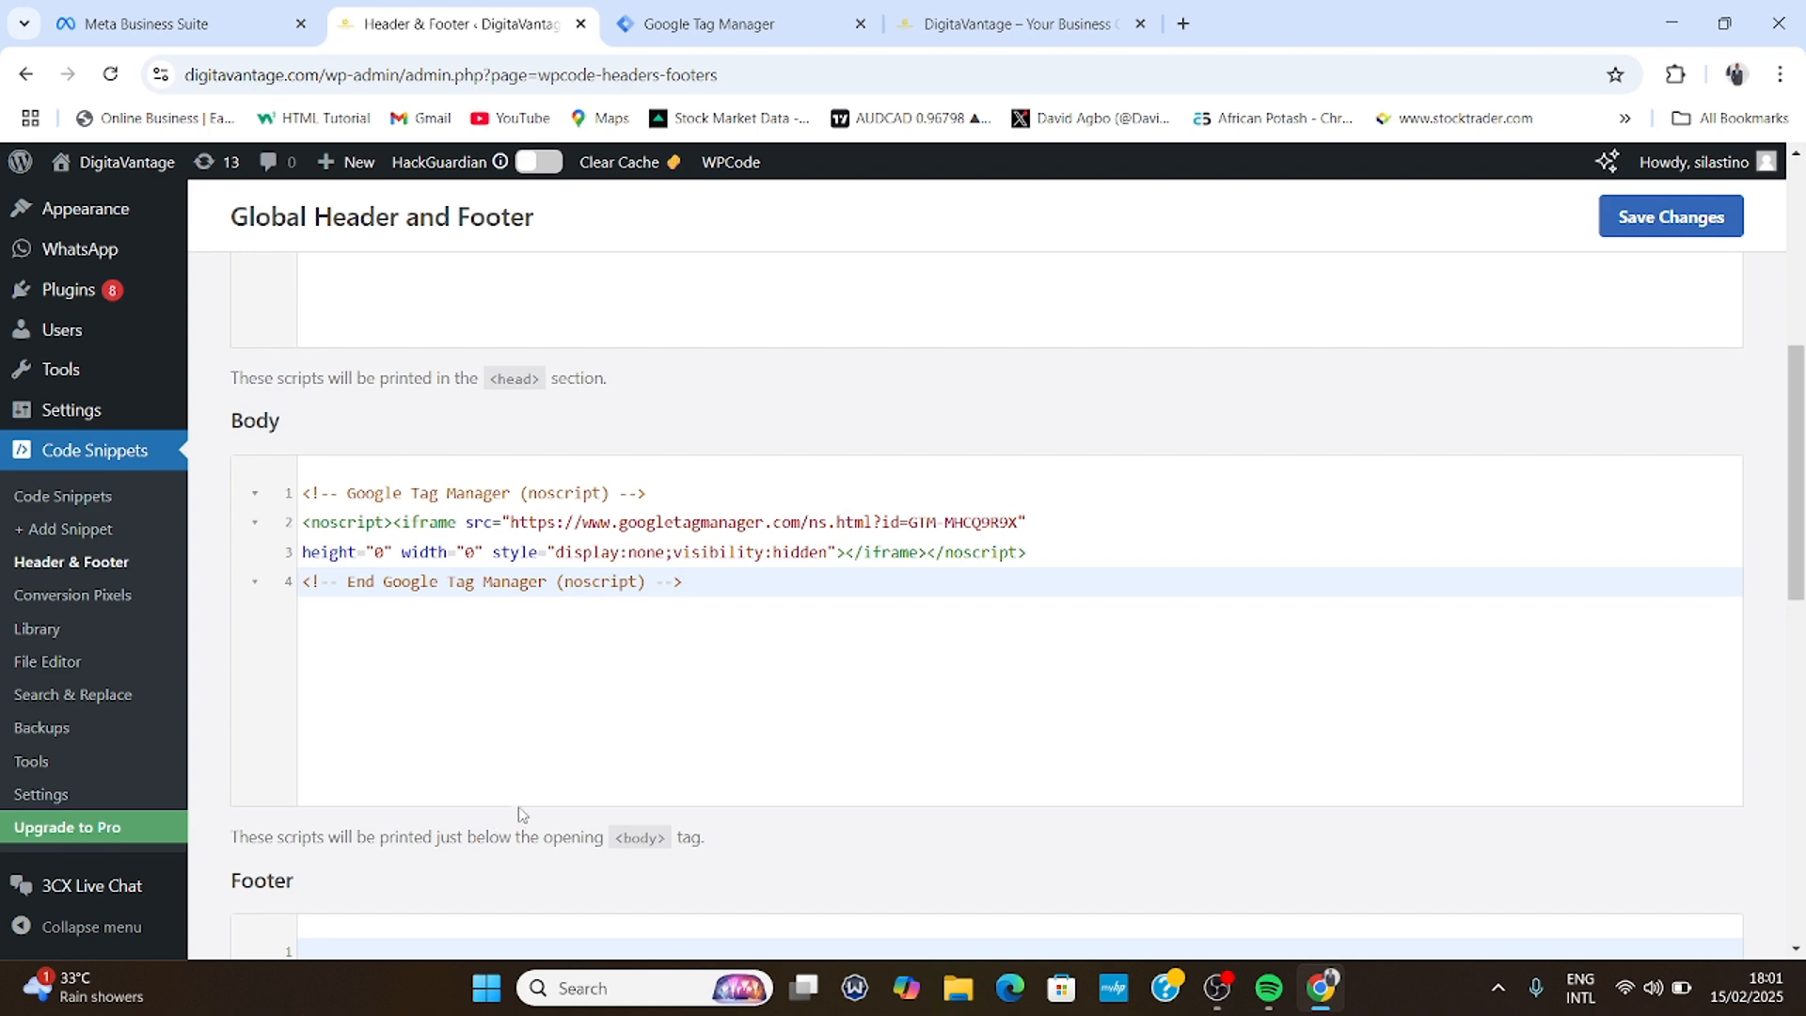
scroll(522, 814, up, 4)
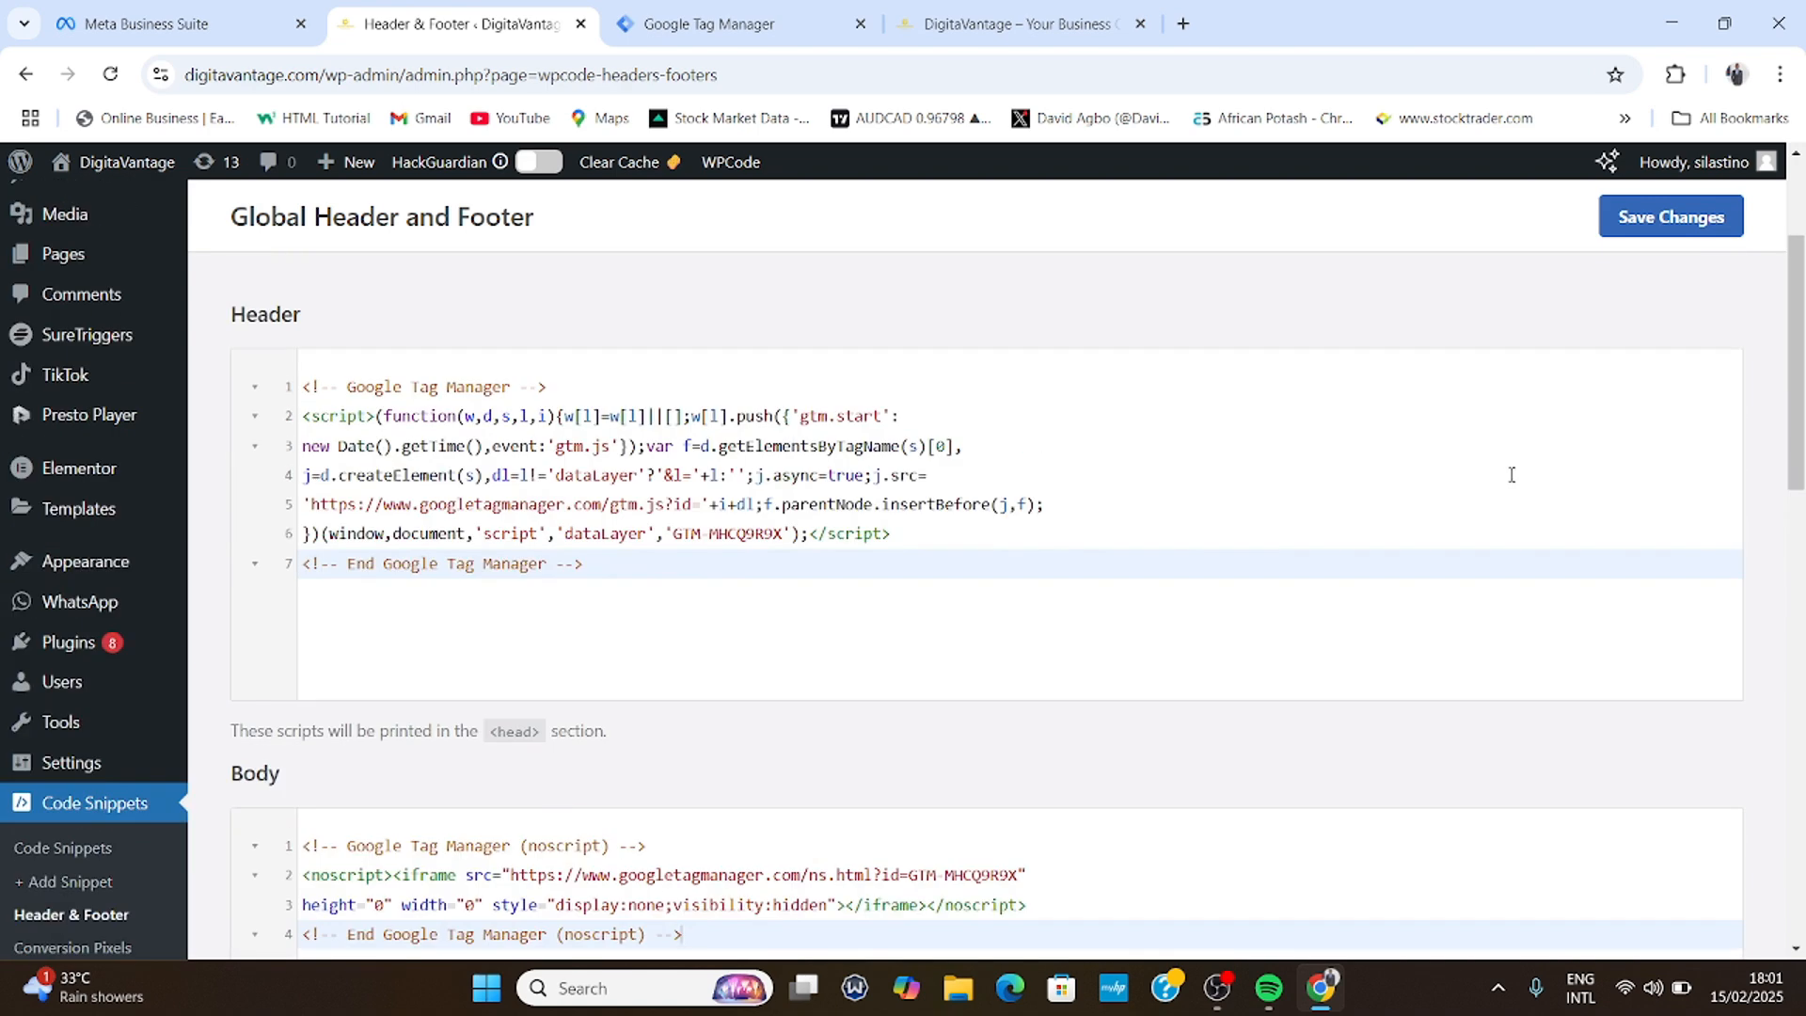
click(1633, 230)
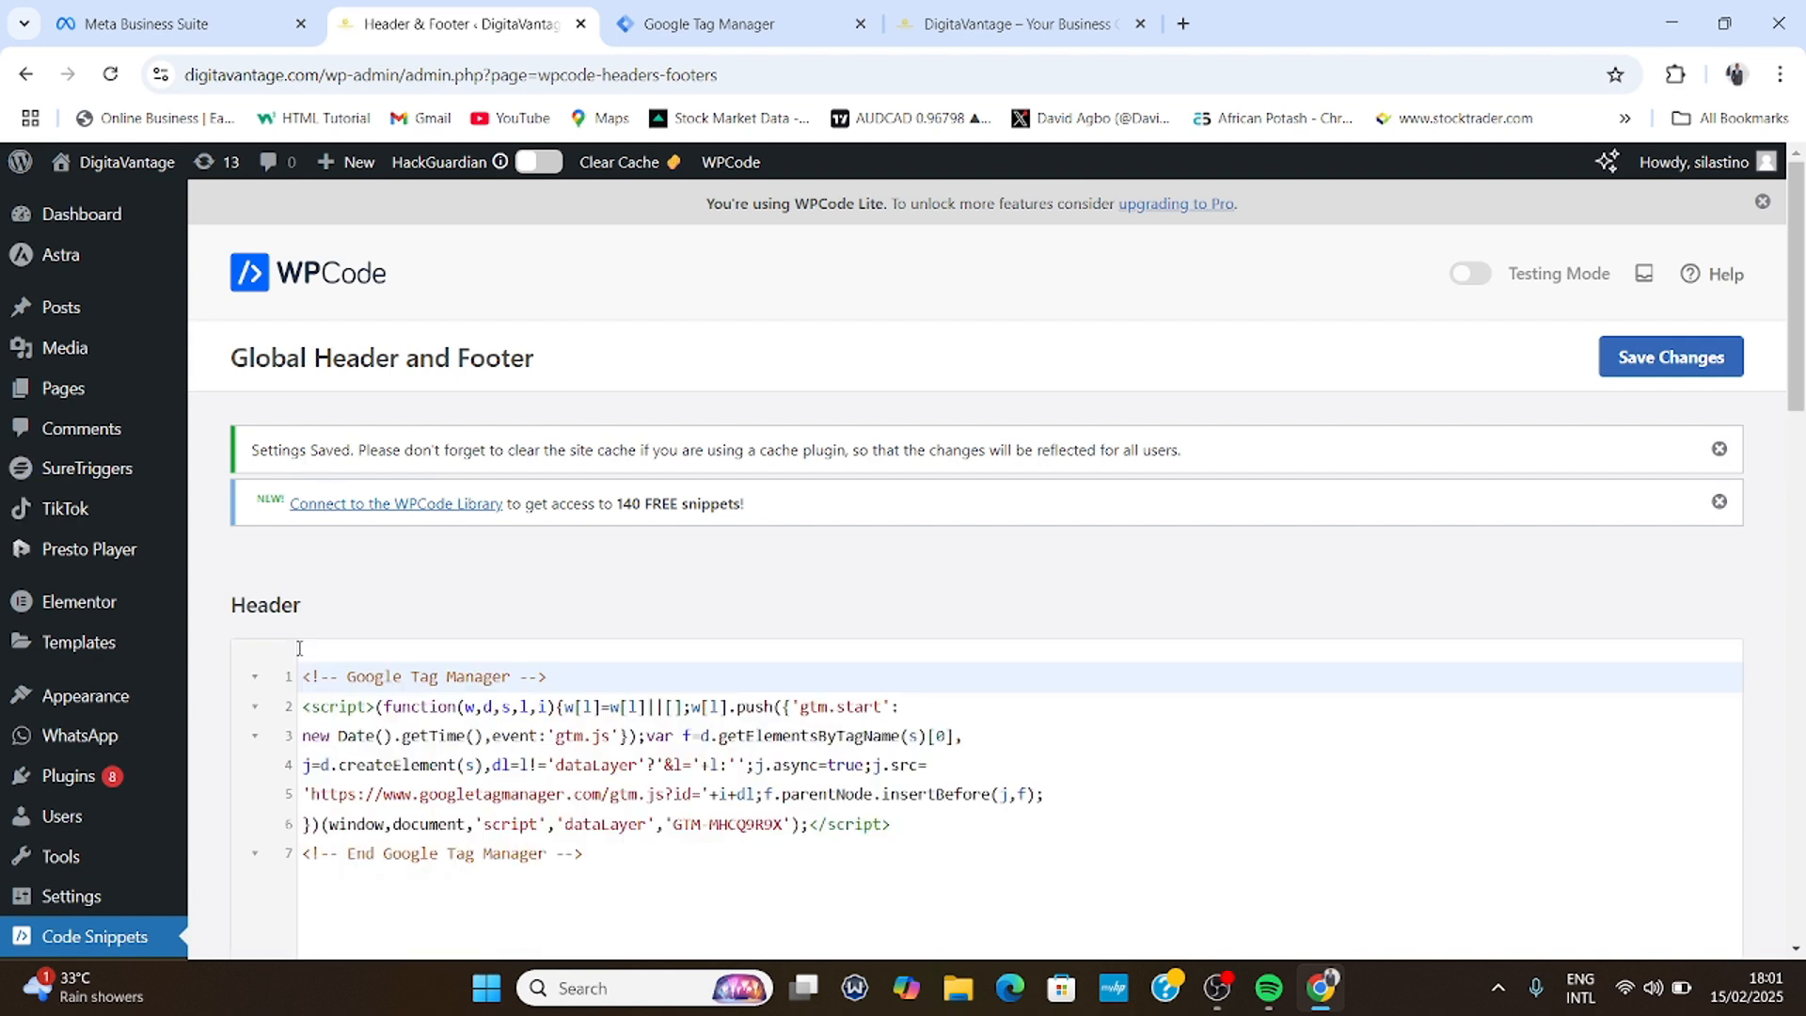
click(1665, 358)
click(682, 20)
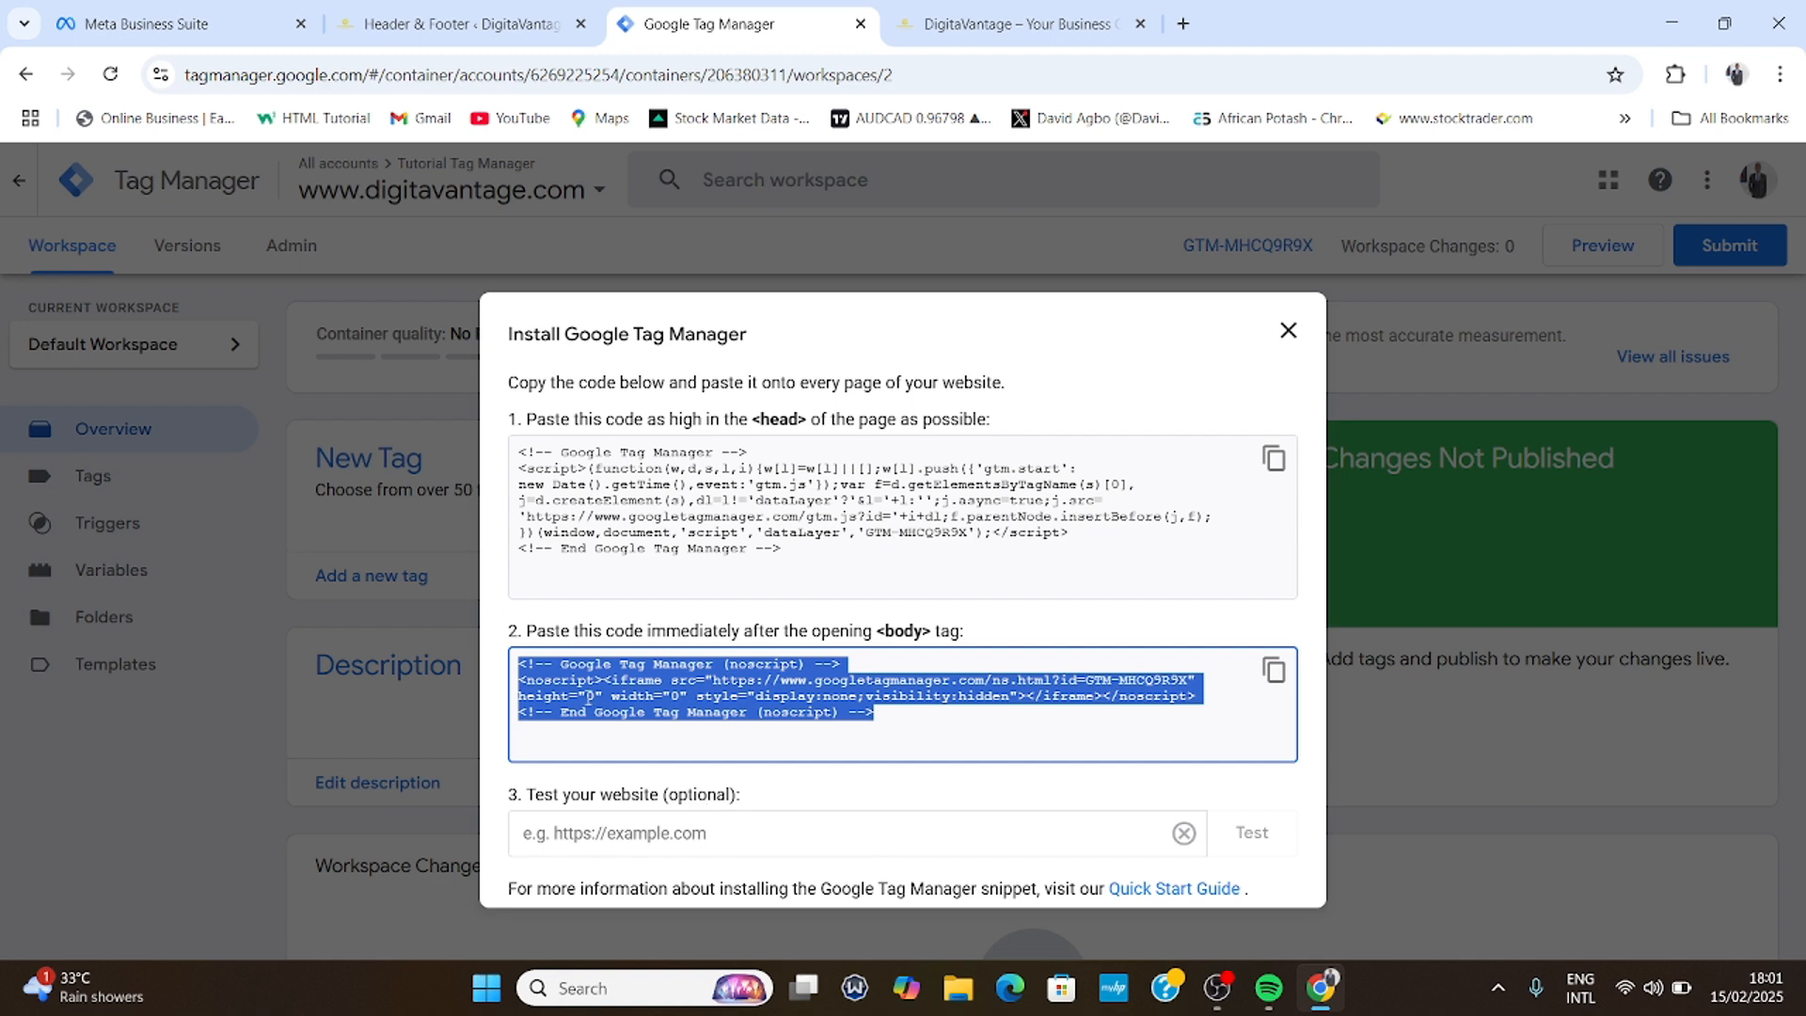
click(995, 30)
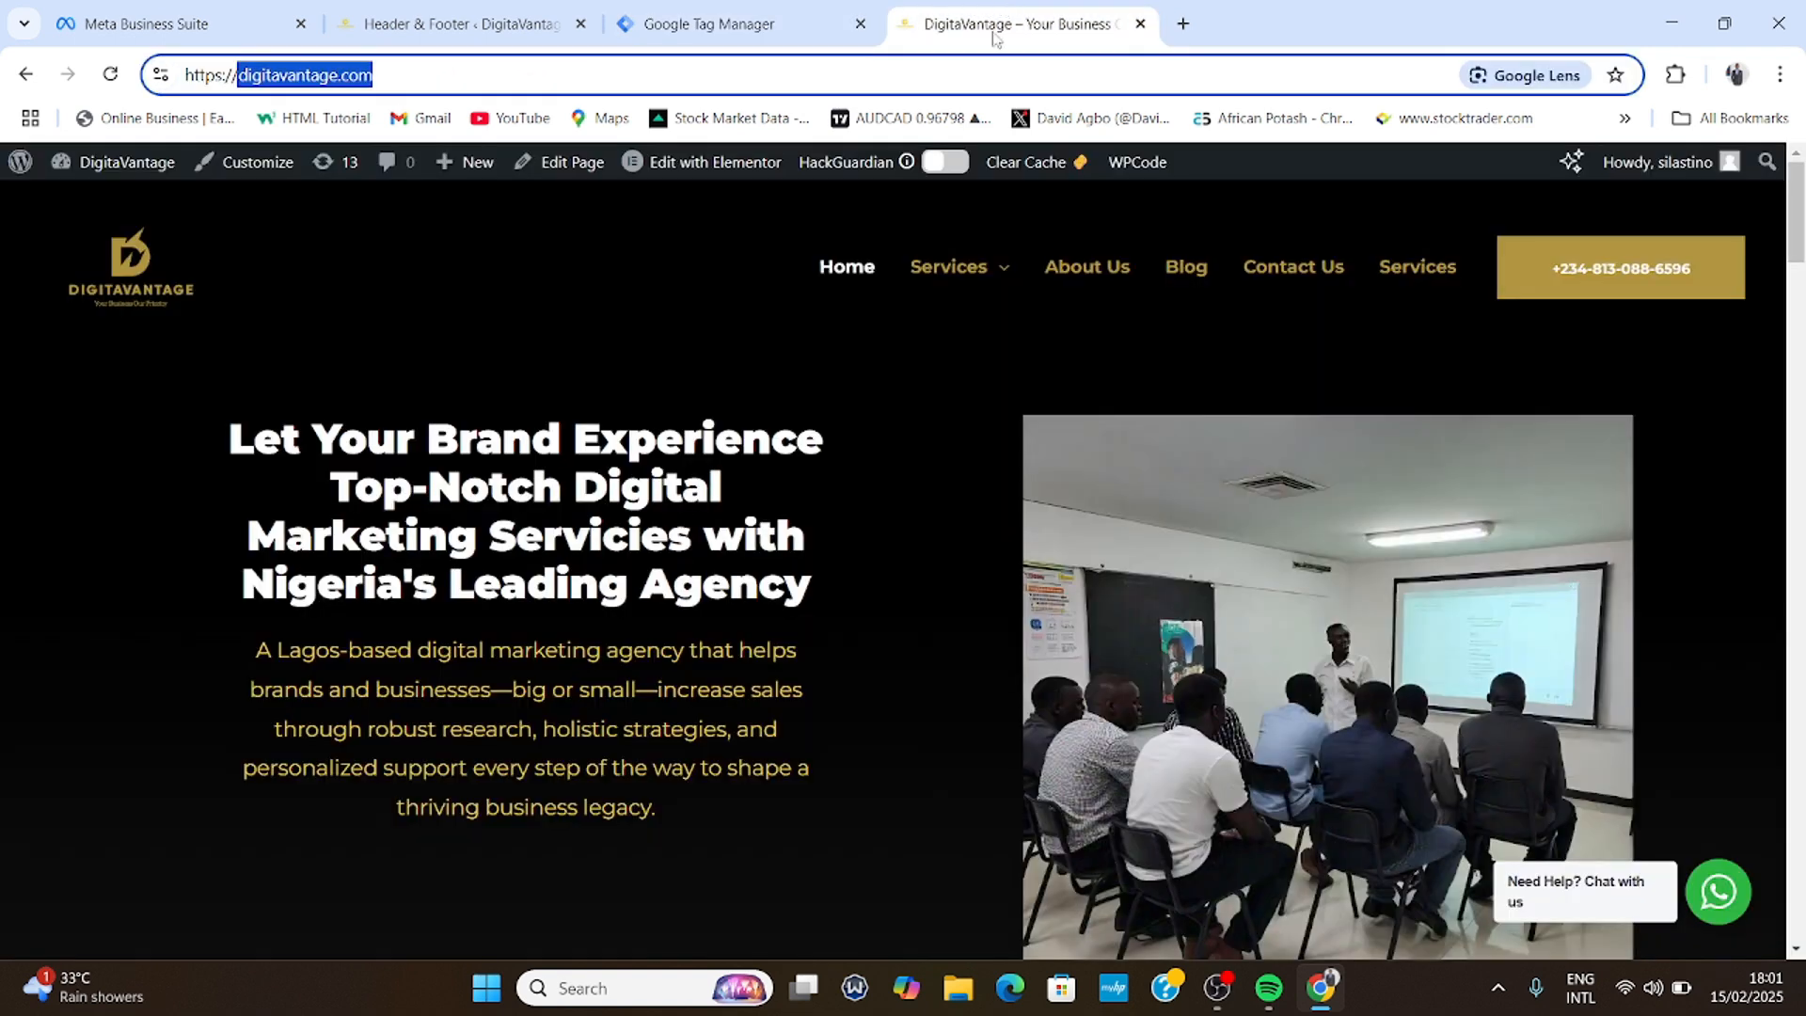
triple_click(313, 75)
triple_click(313, 76)
right_click(314, 76)
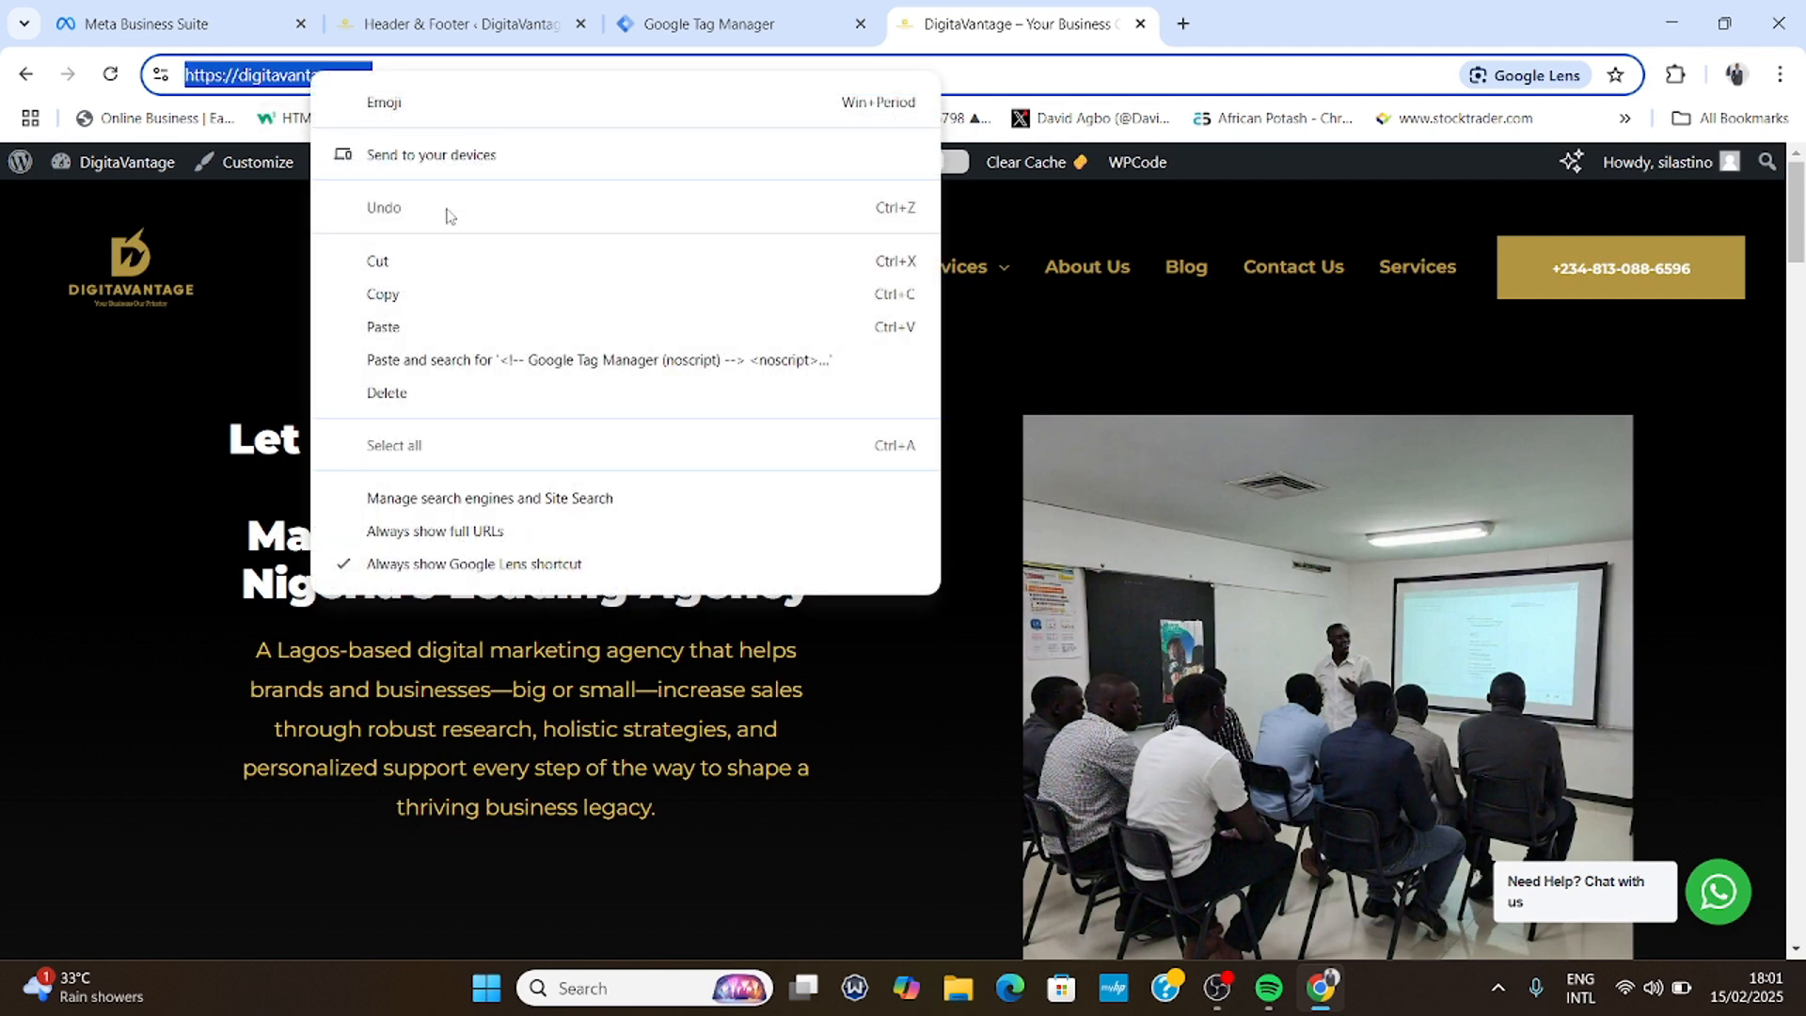
click(411, 294)
click(677, 26)
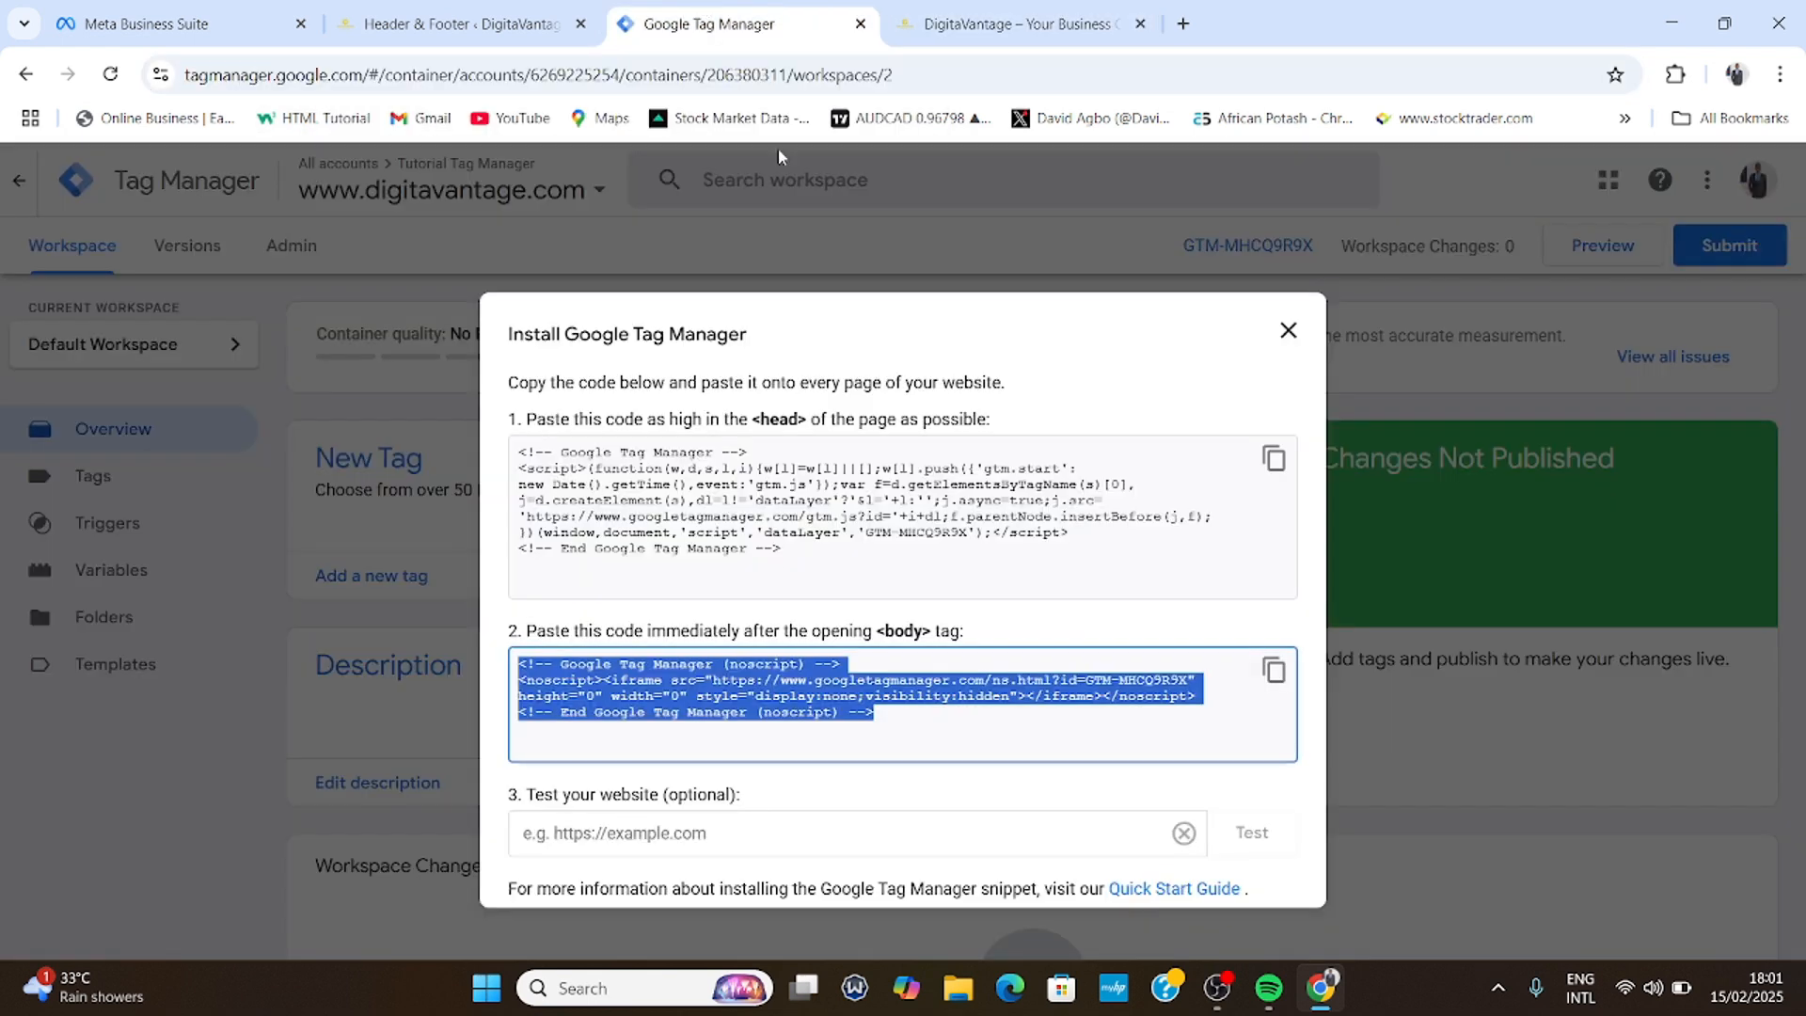
click(613, 837)
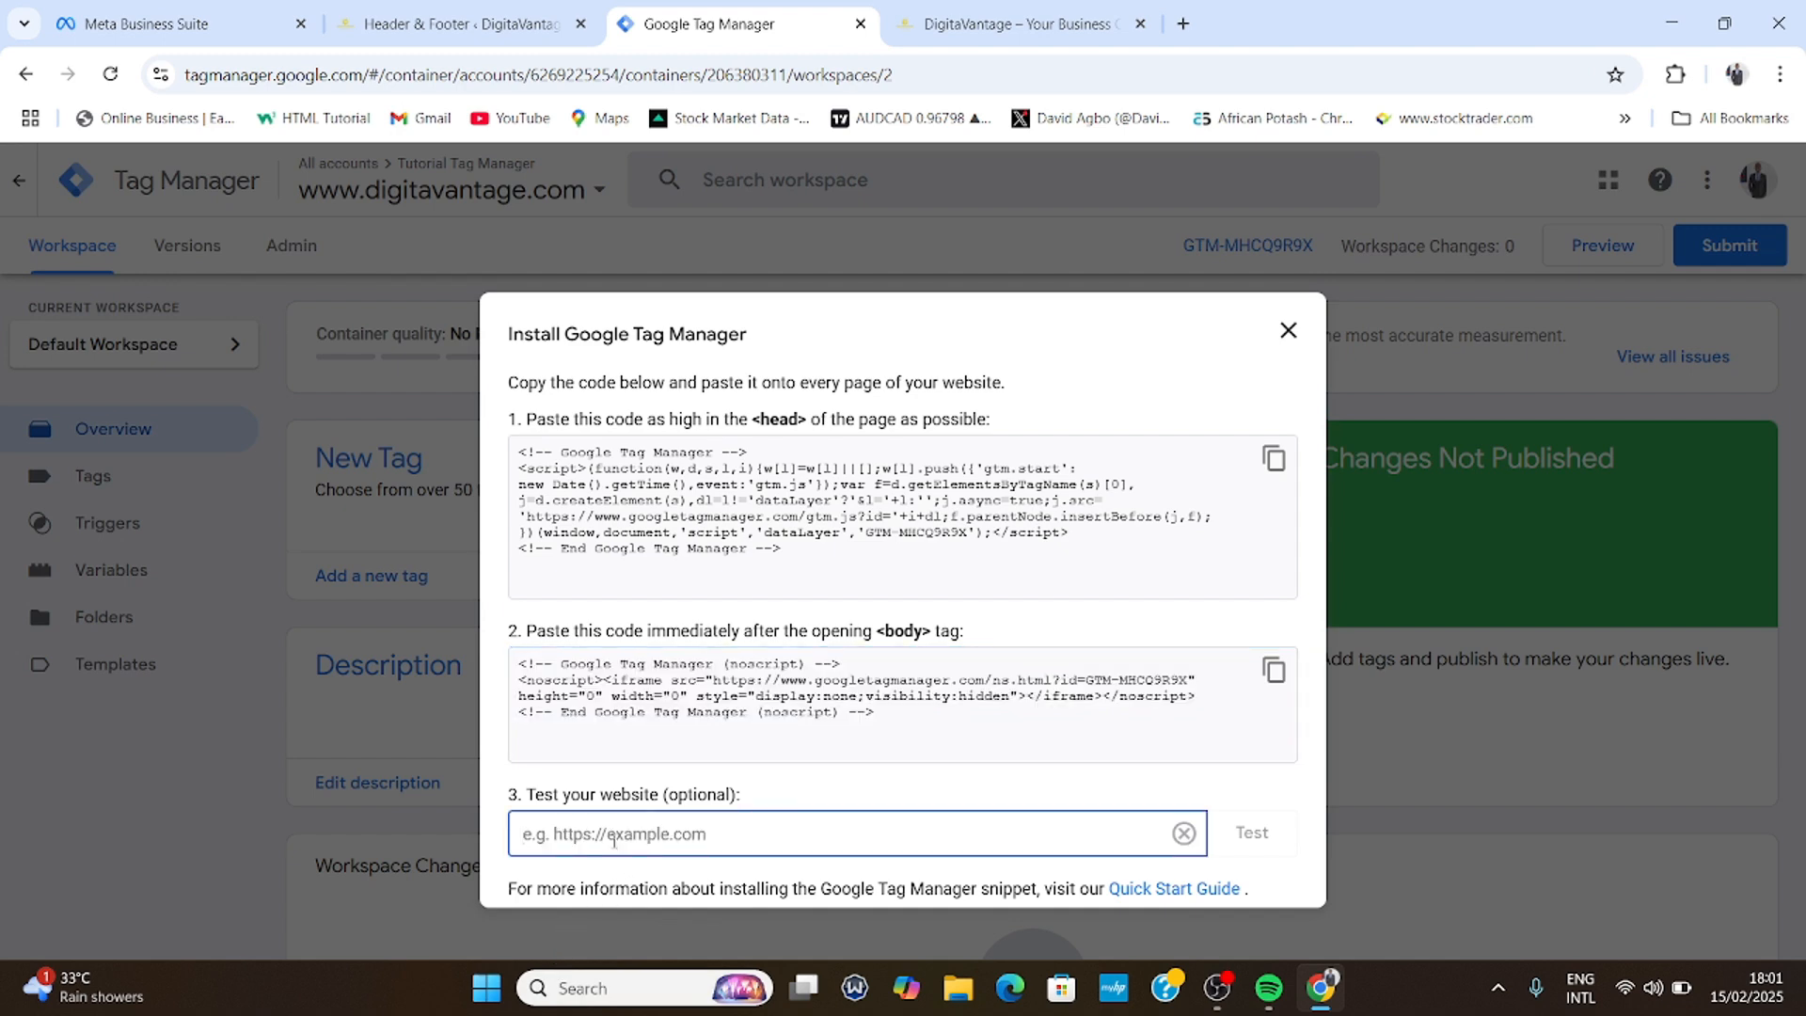
key(ctrl+v)
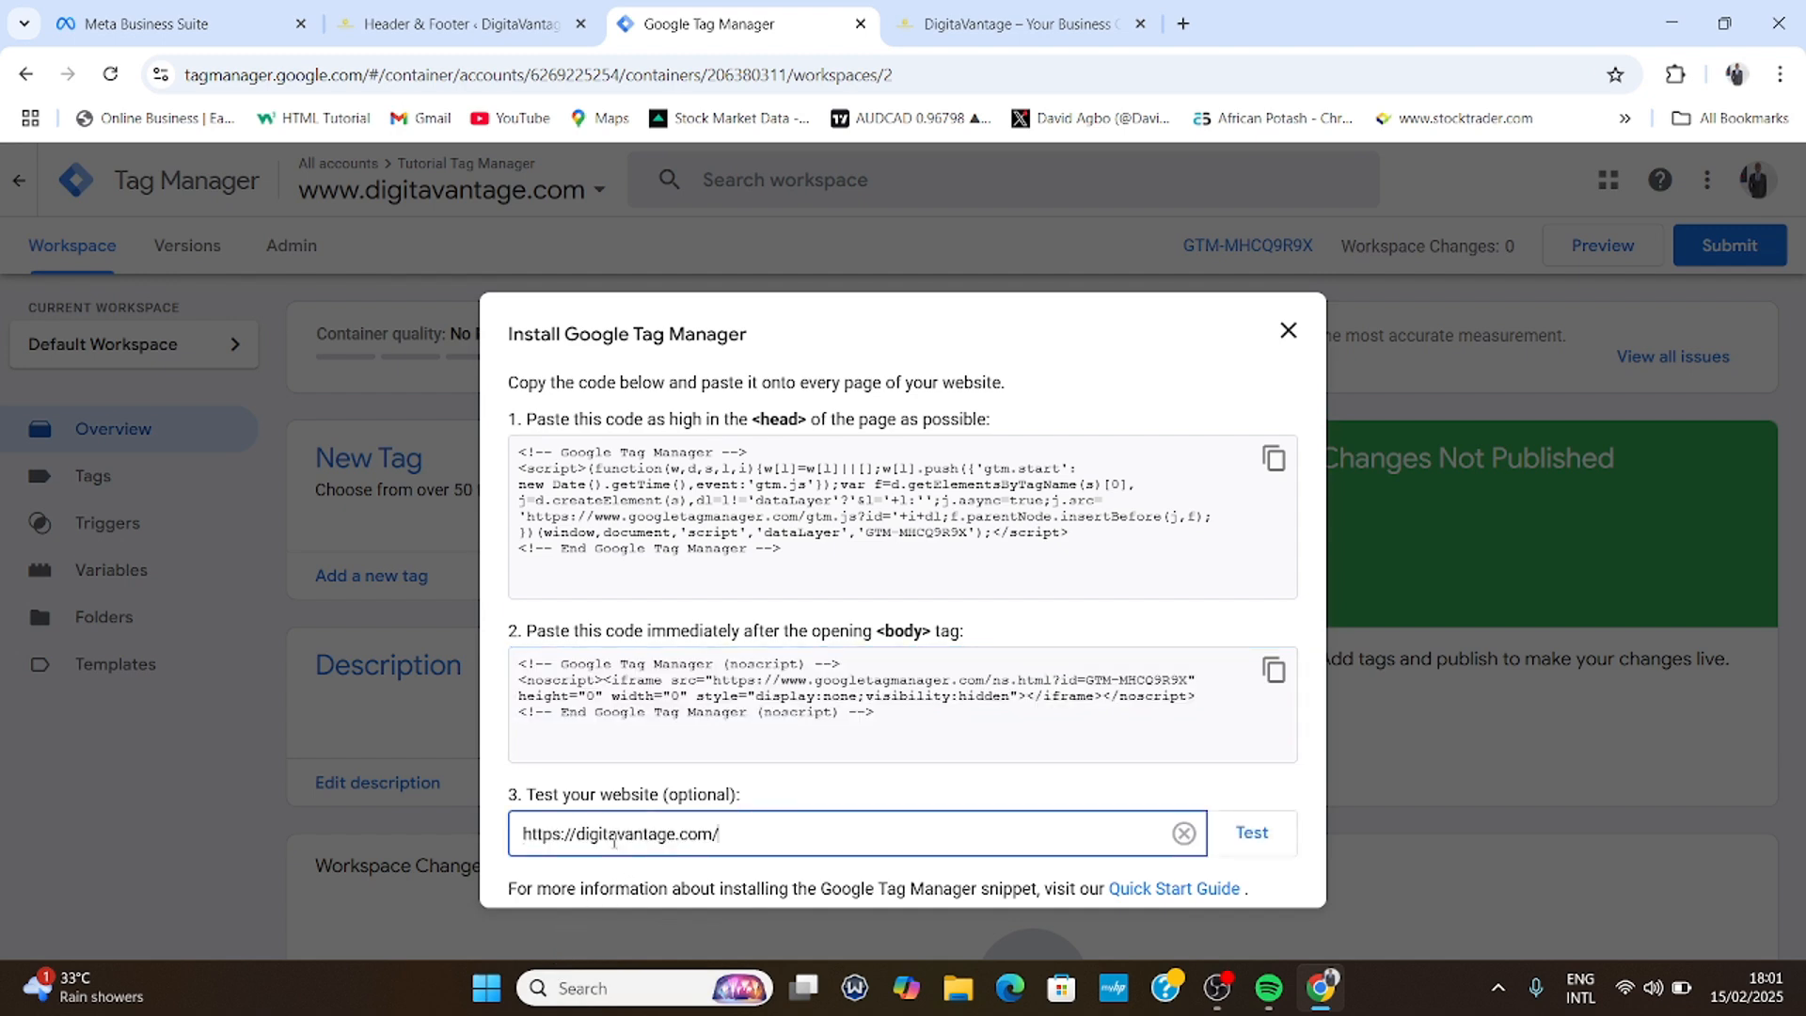
click(1263, 836)
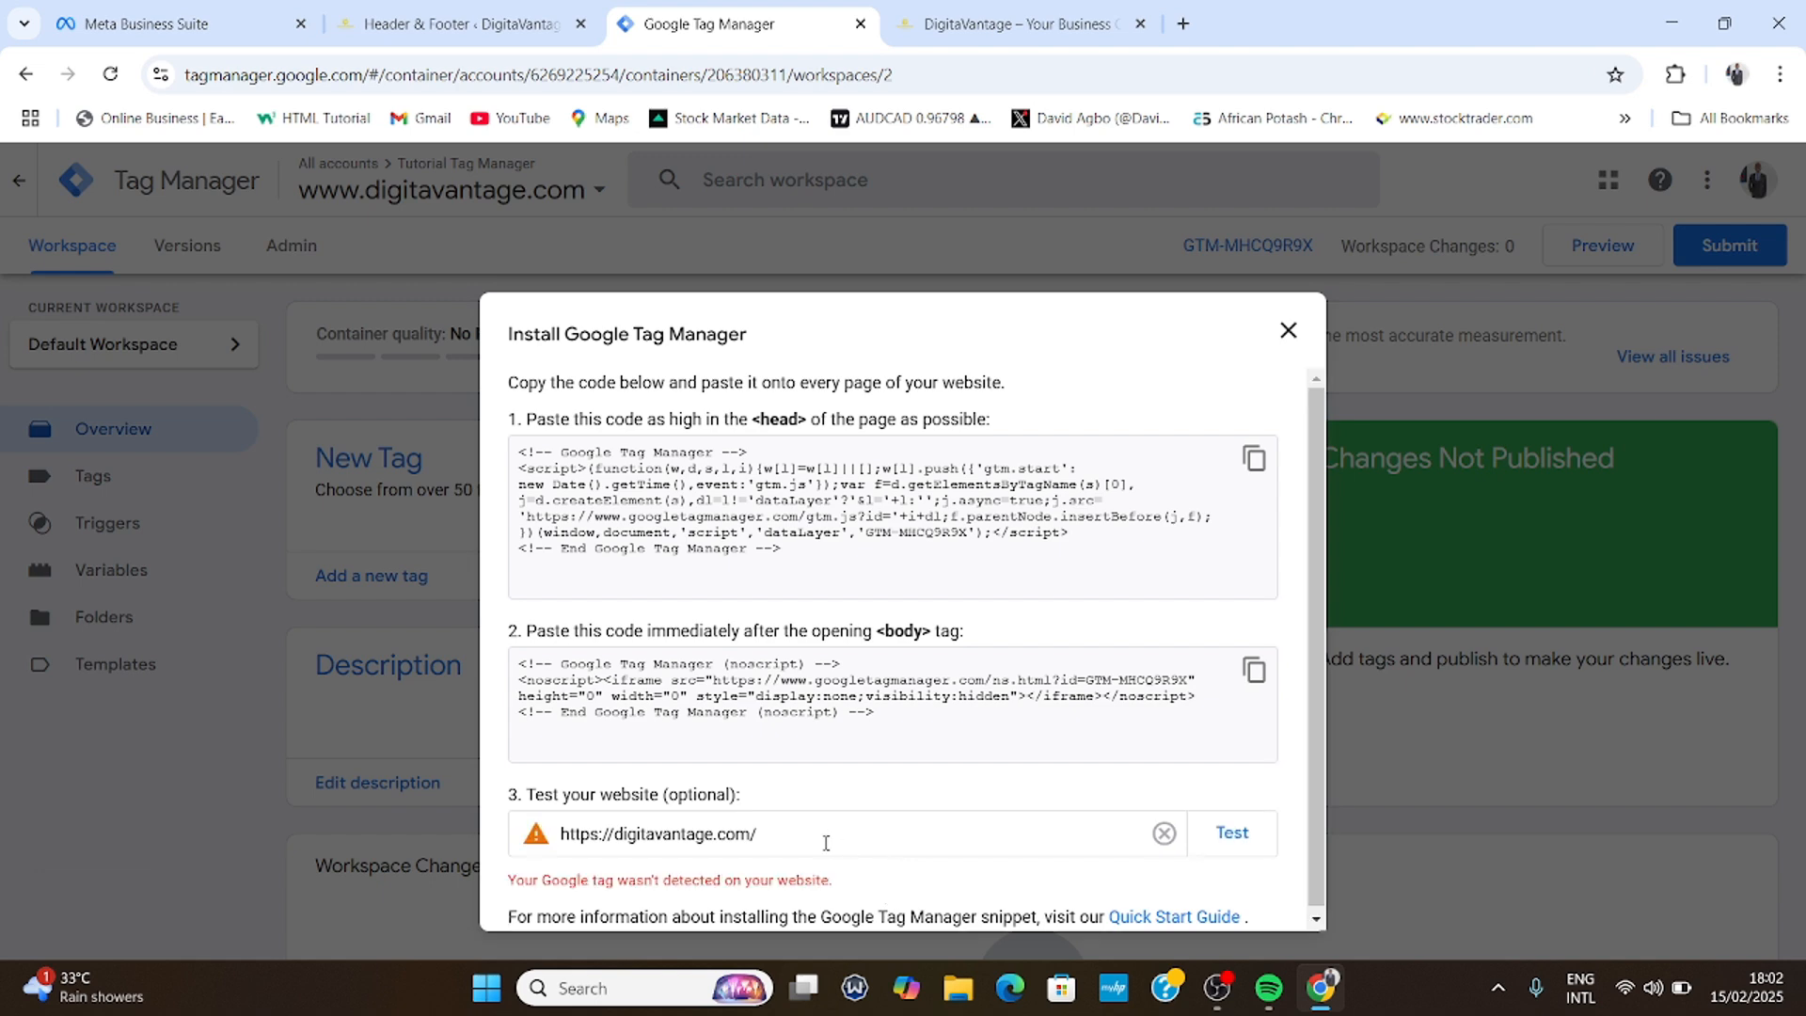
scroll(826, 843, down, 1)
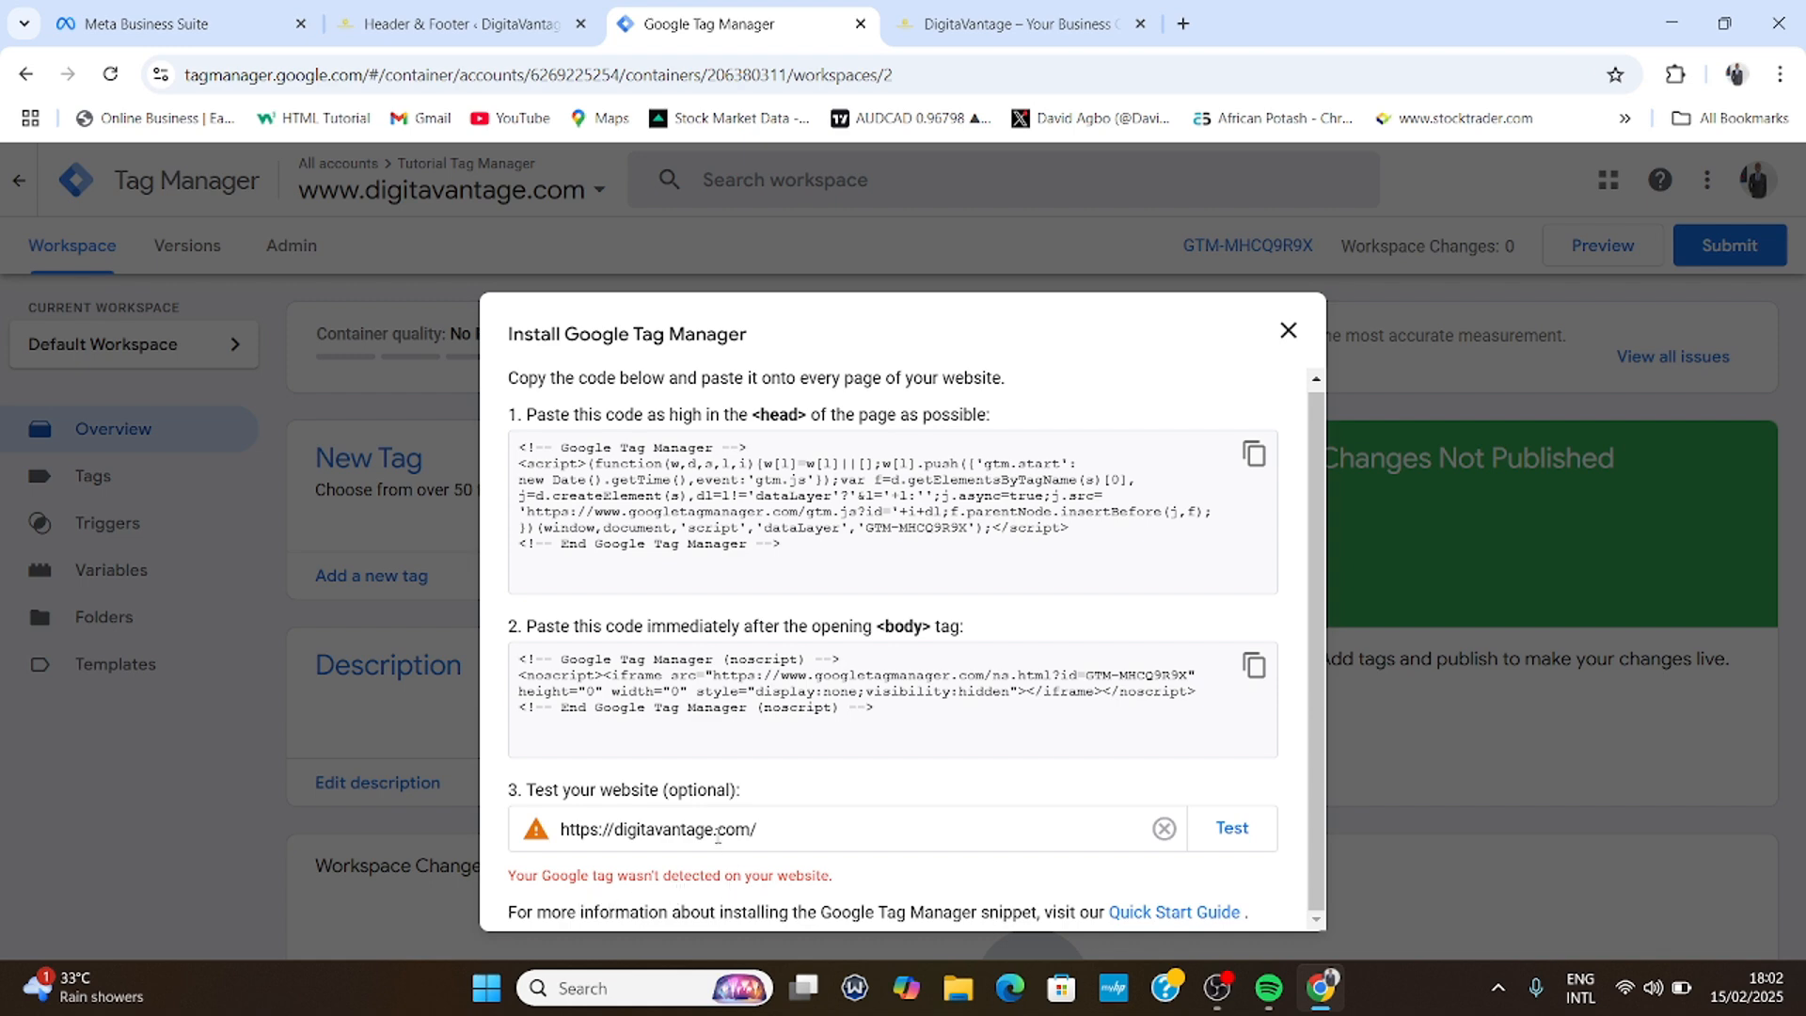
- Re-save the WPCode header and footer code and rerun the tag detection test
click(350, 13)
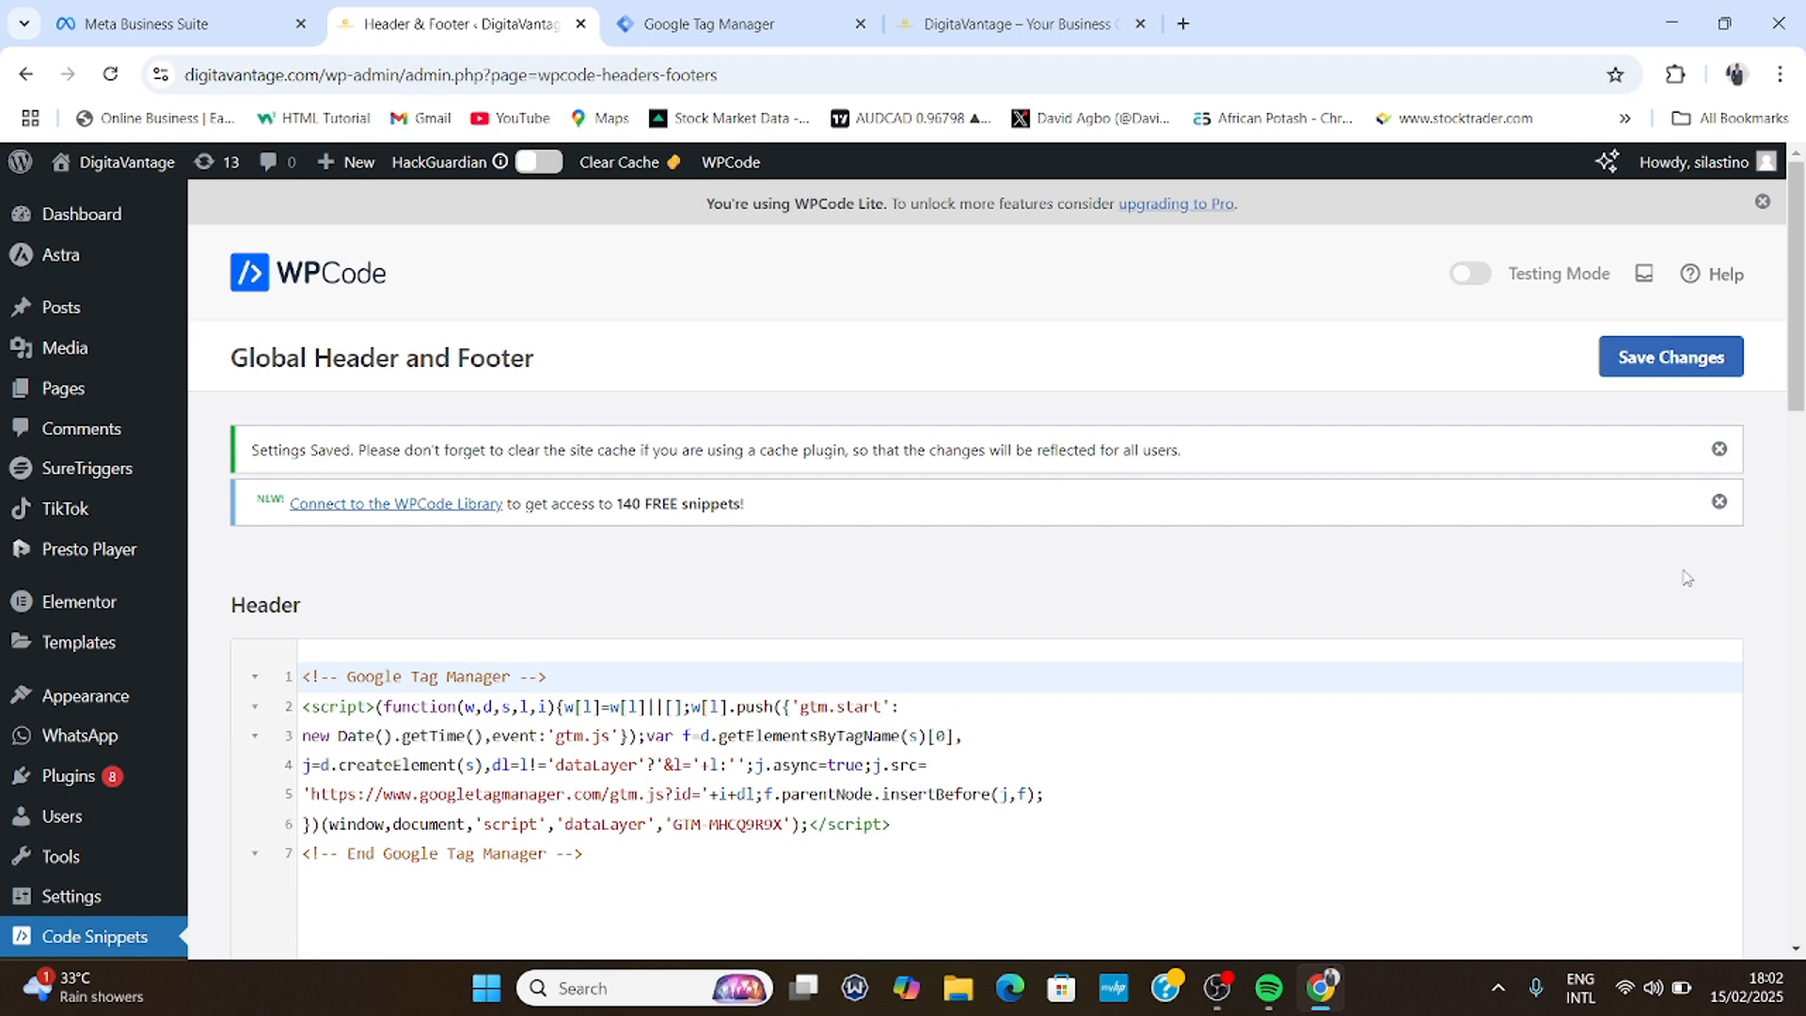
click(1655, 367)
click(728, 13)
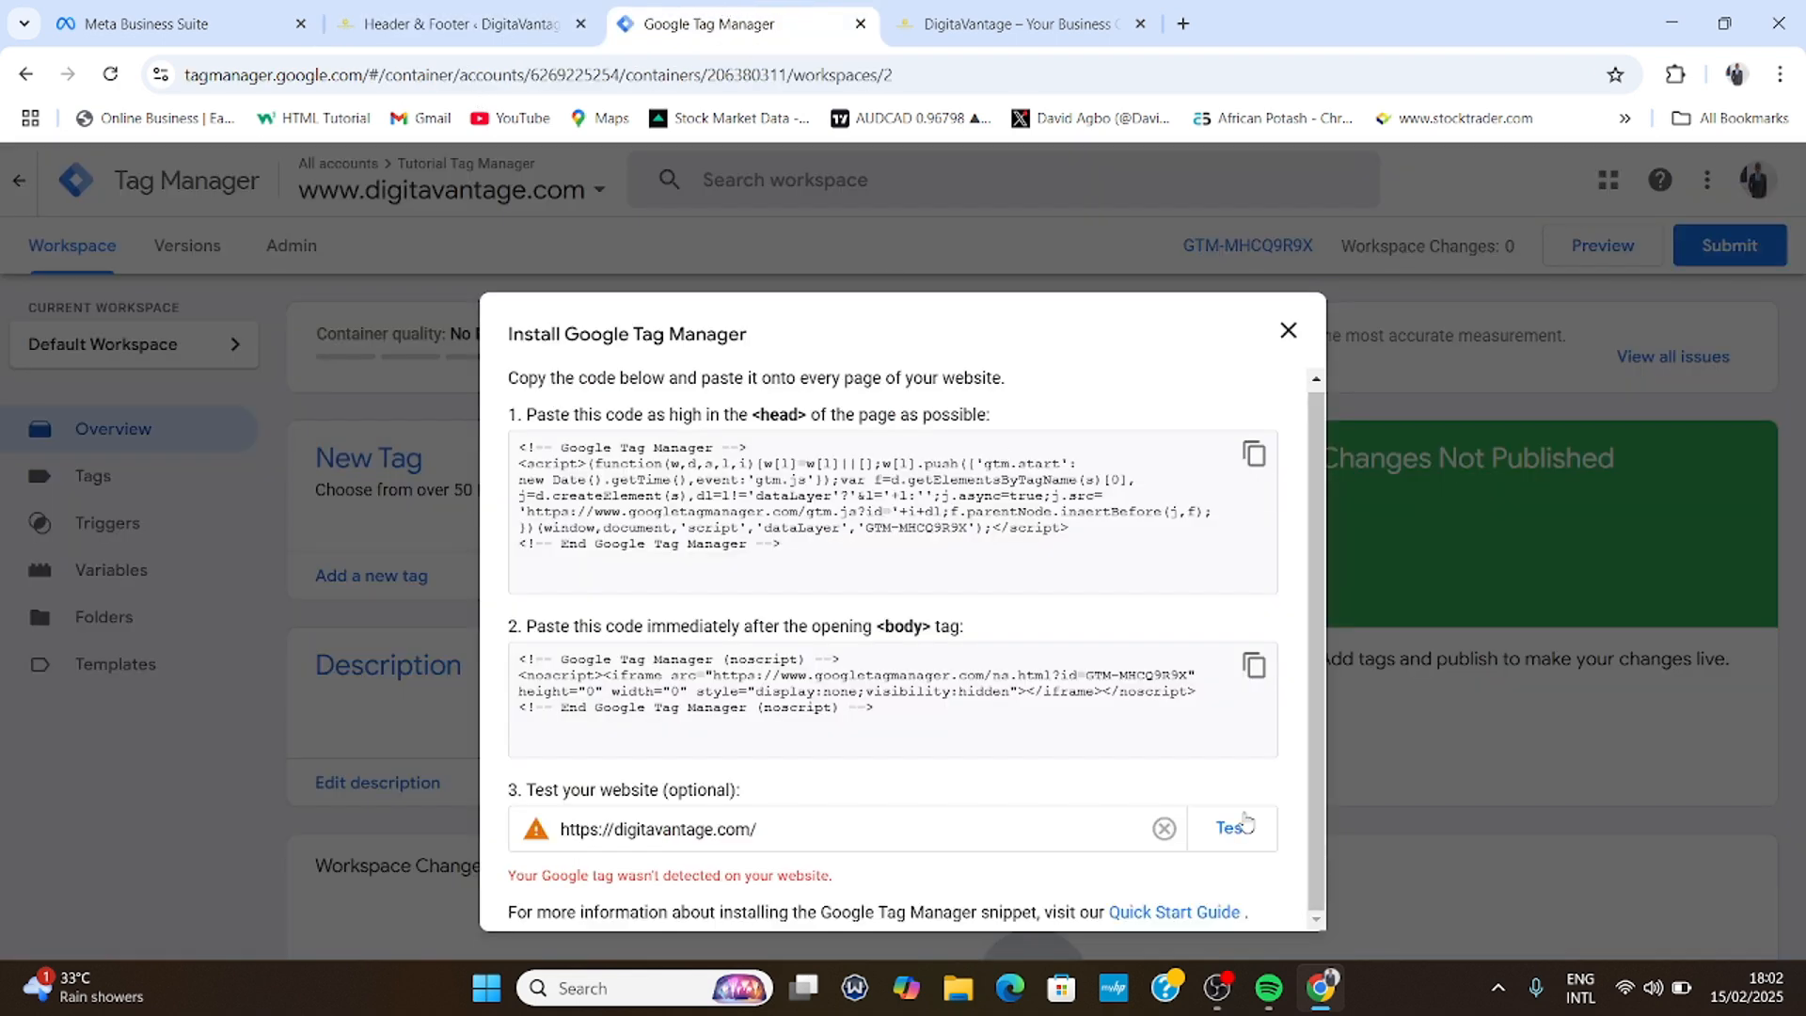
click(1234, 825)
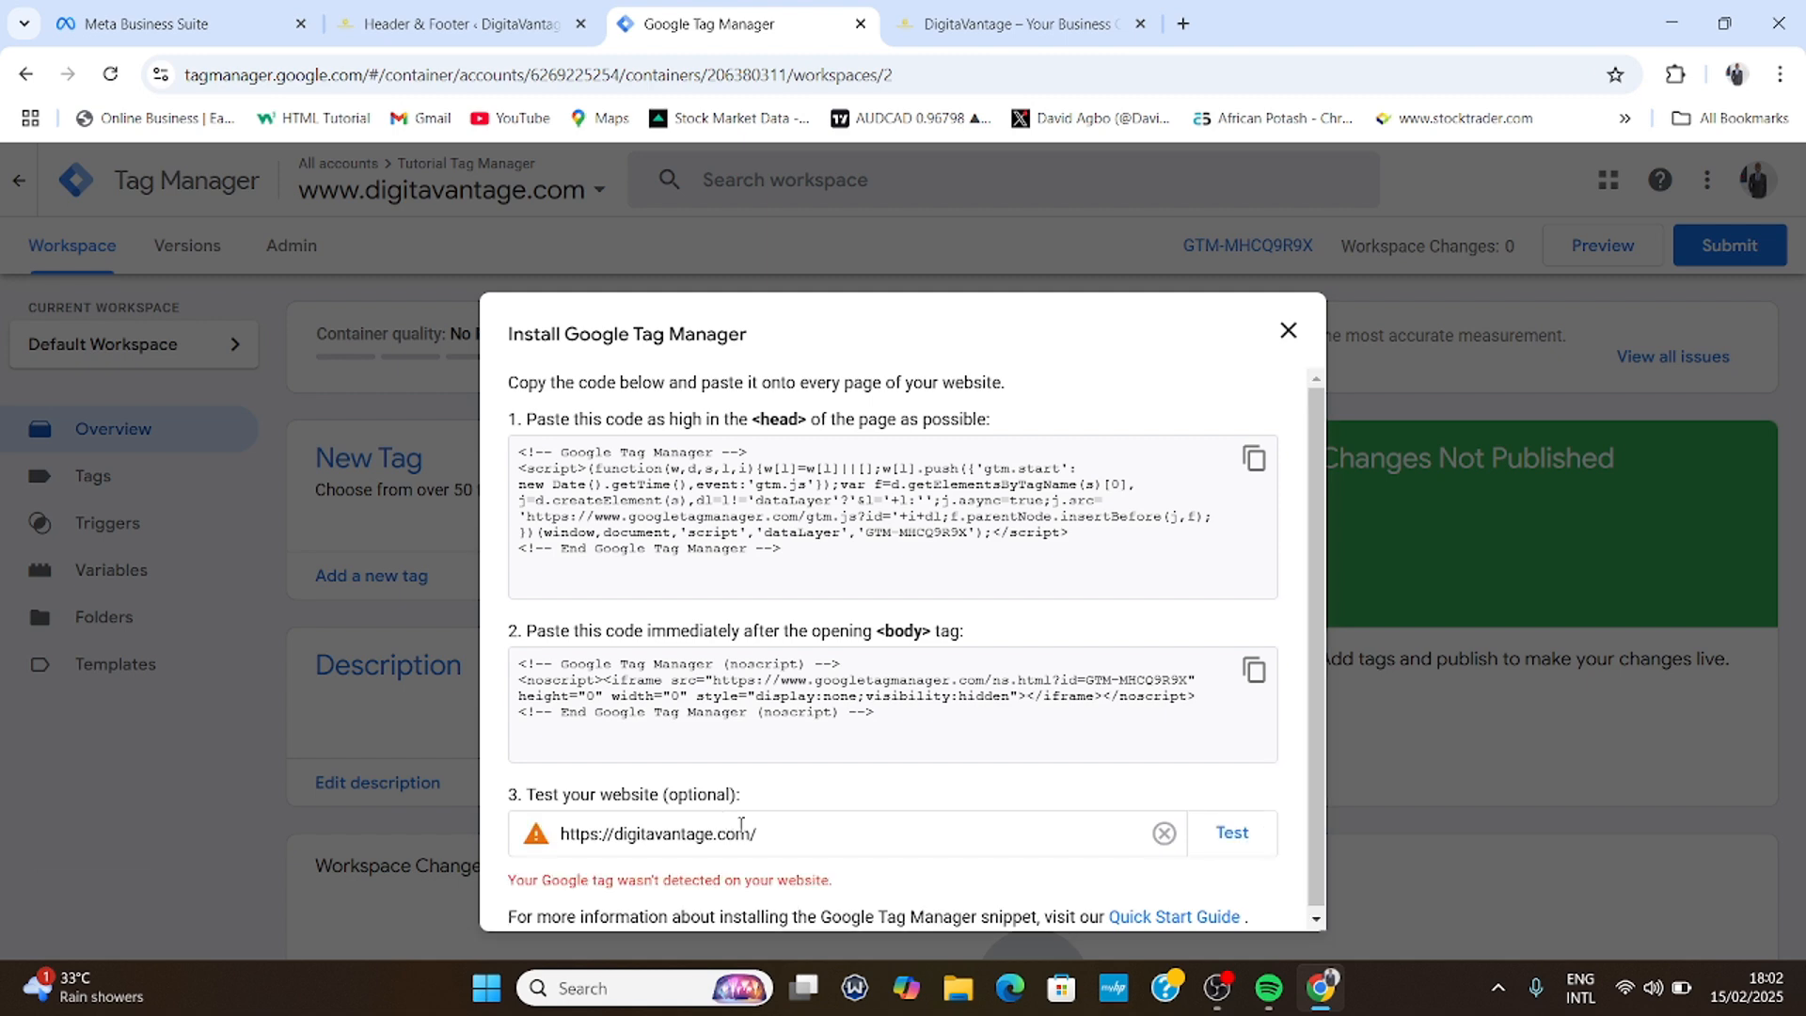
click(1232, 833)
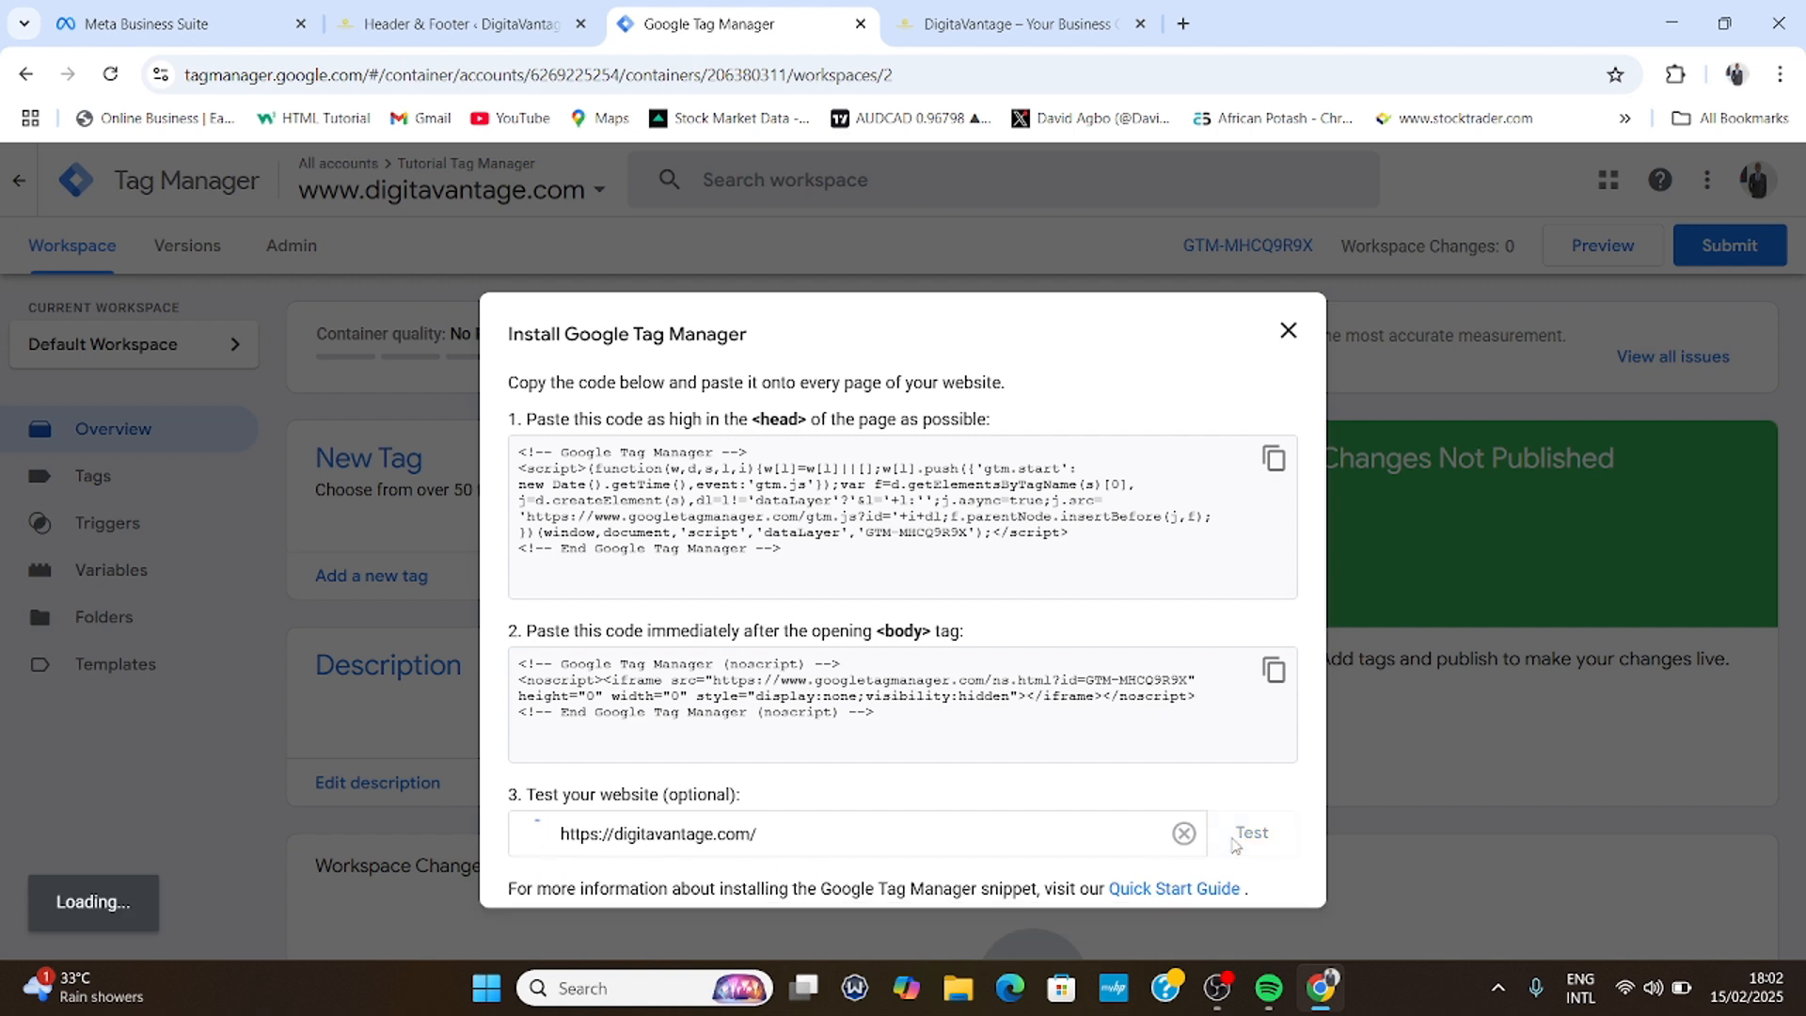
- Clear the WordPress site cache twice and check the WPCode body code before returning to Tag Manager
click(456, 21)
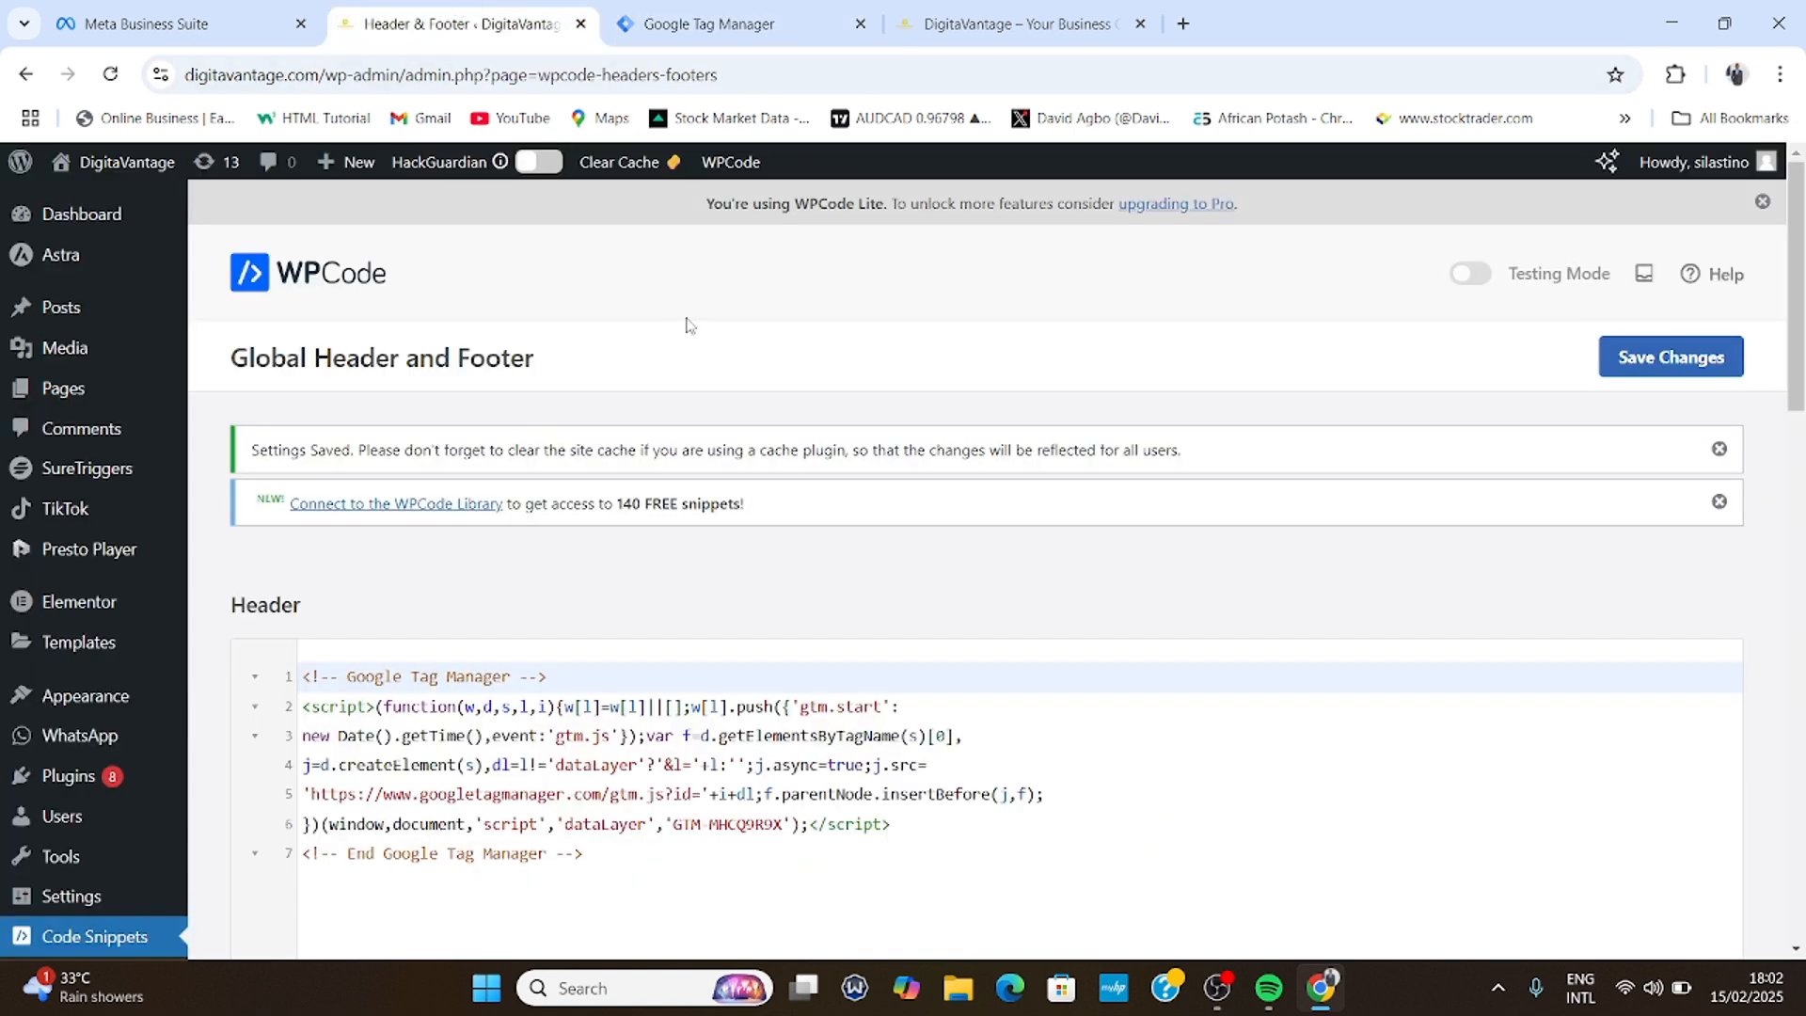
click(619, 164)
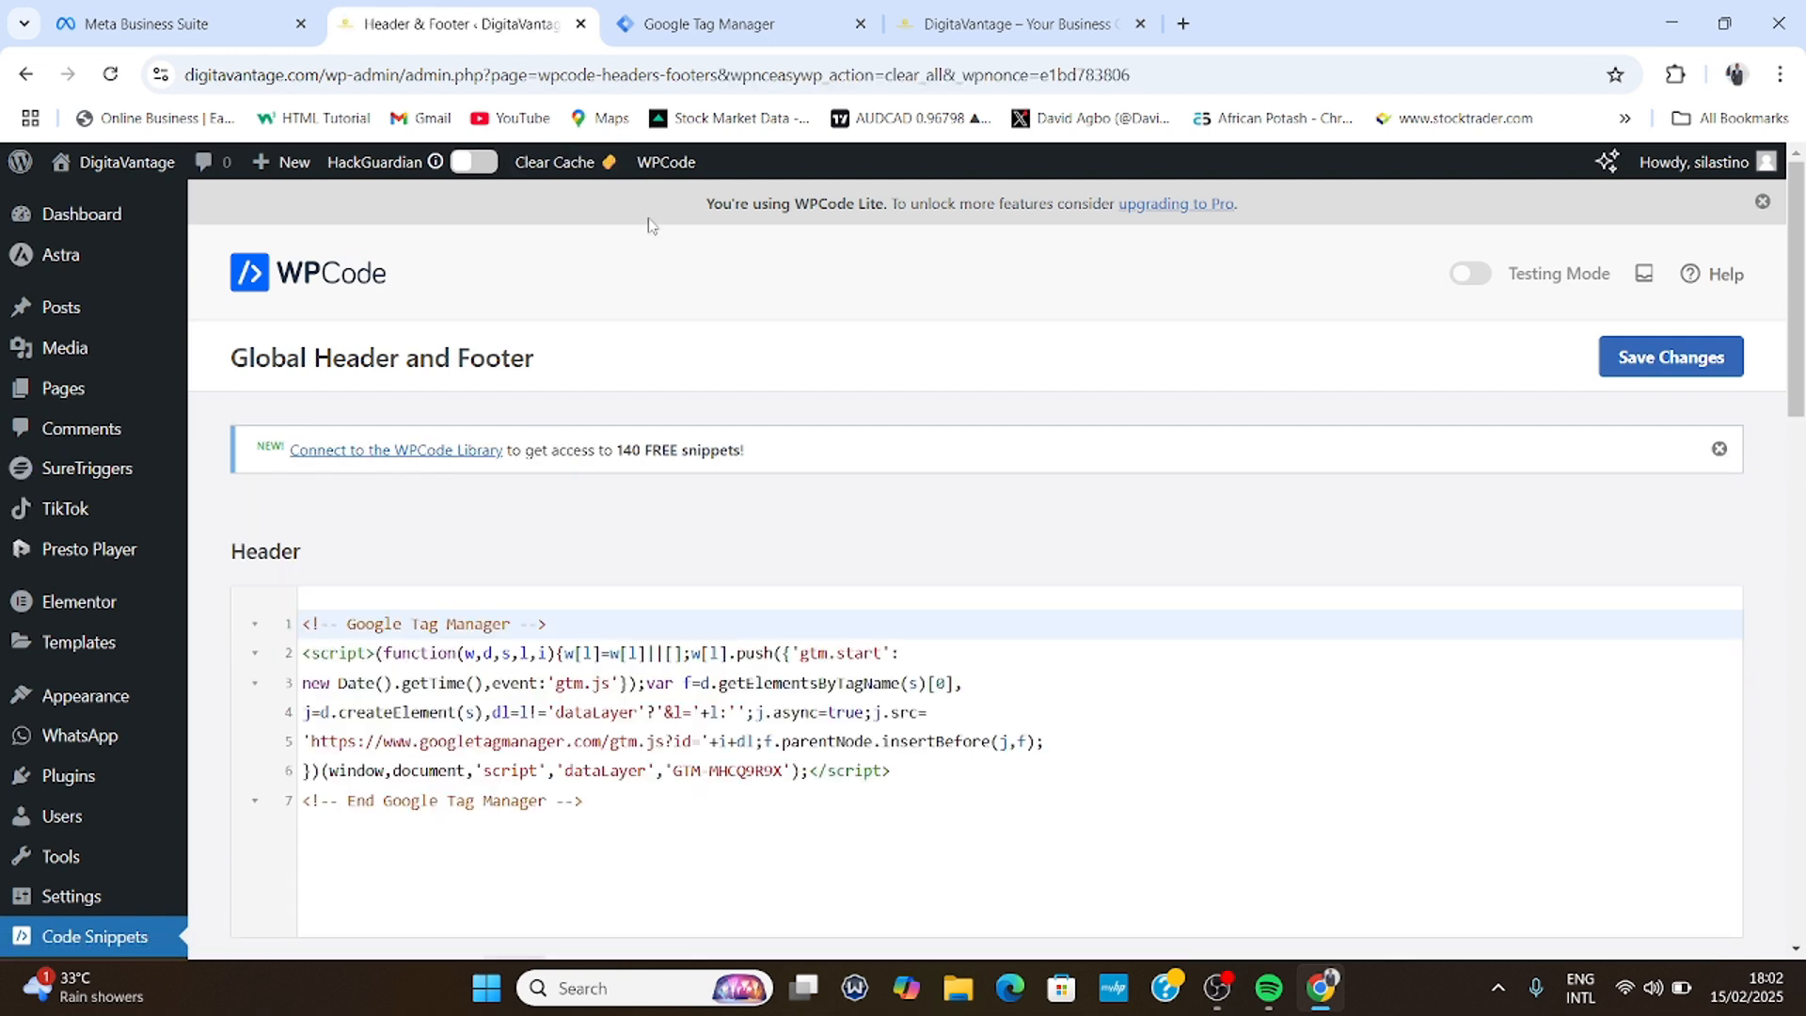
click(557, 168)
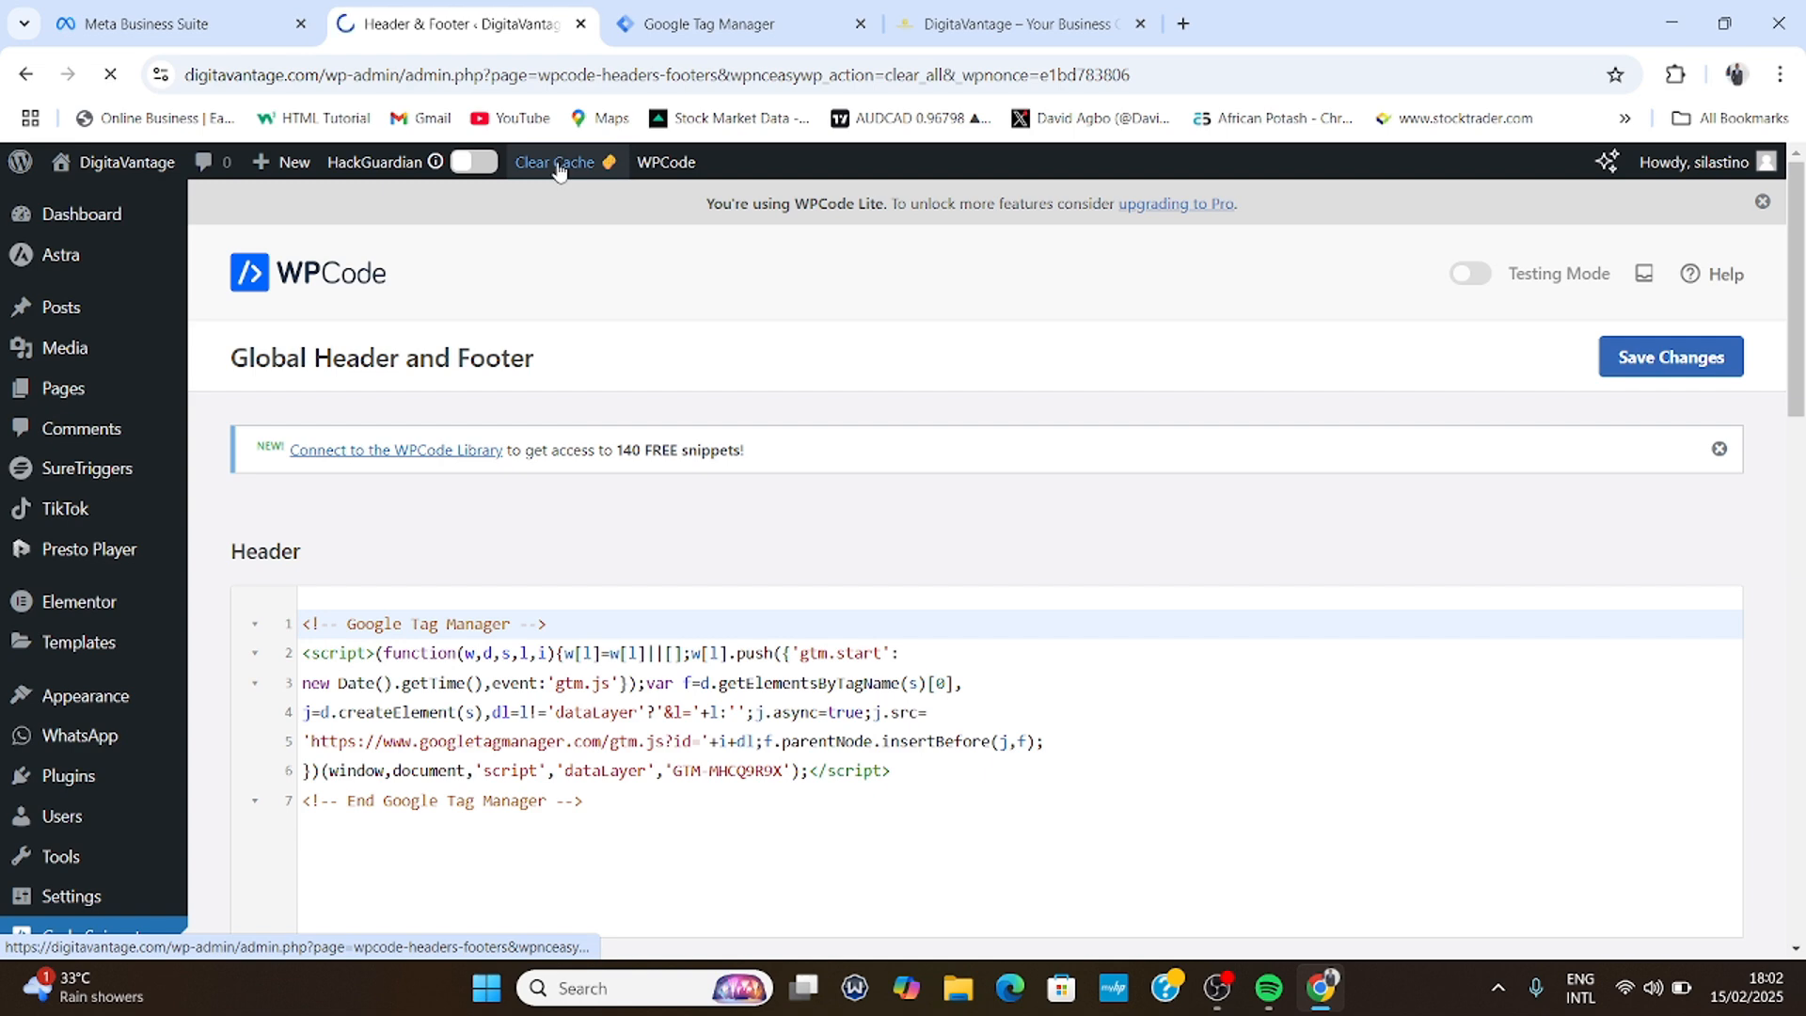
scroll(648, 540, down, 5)
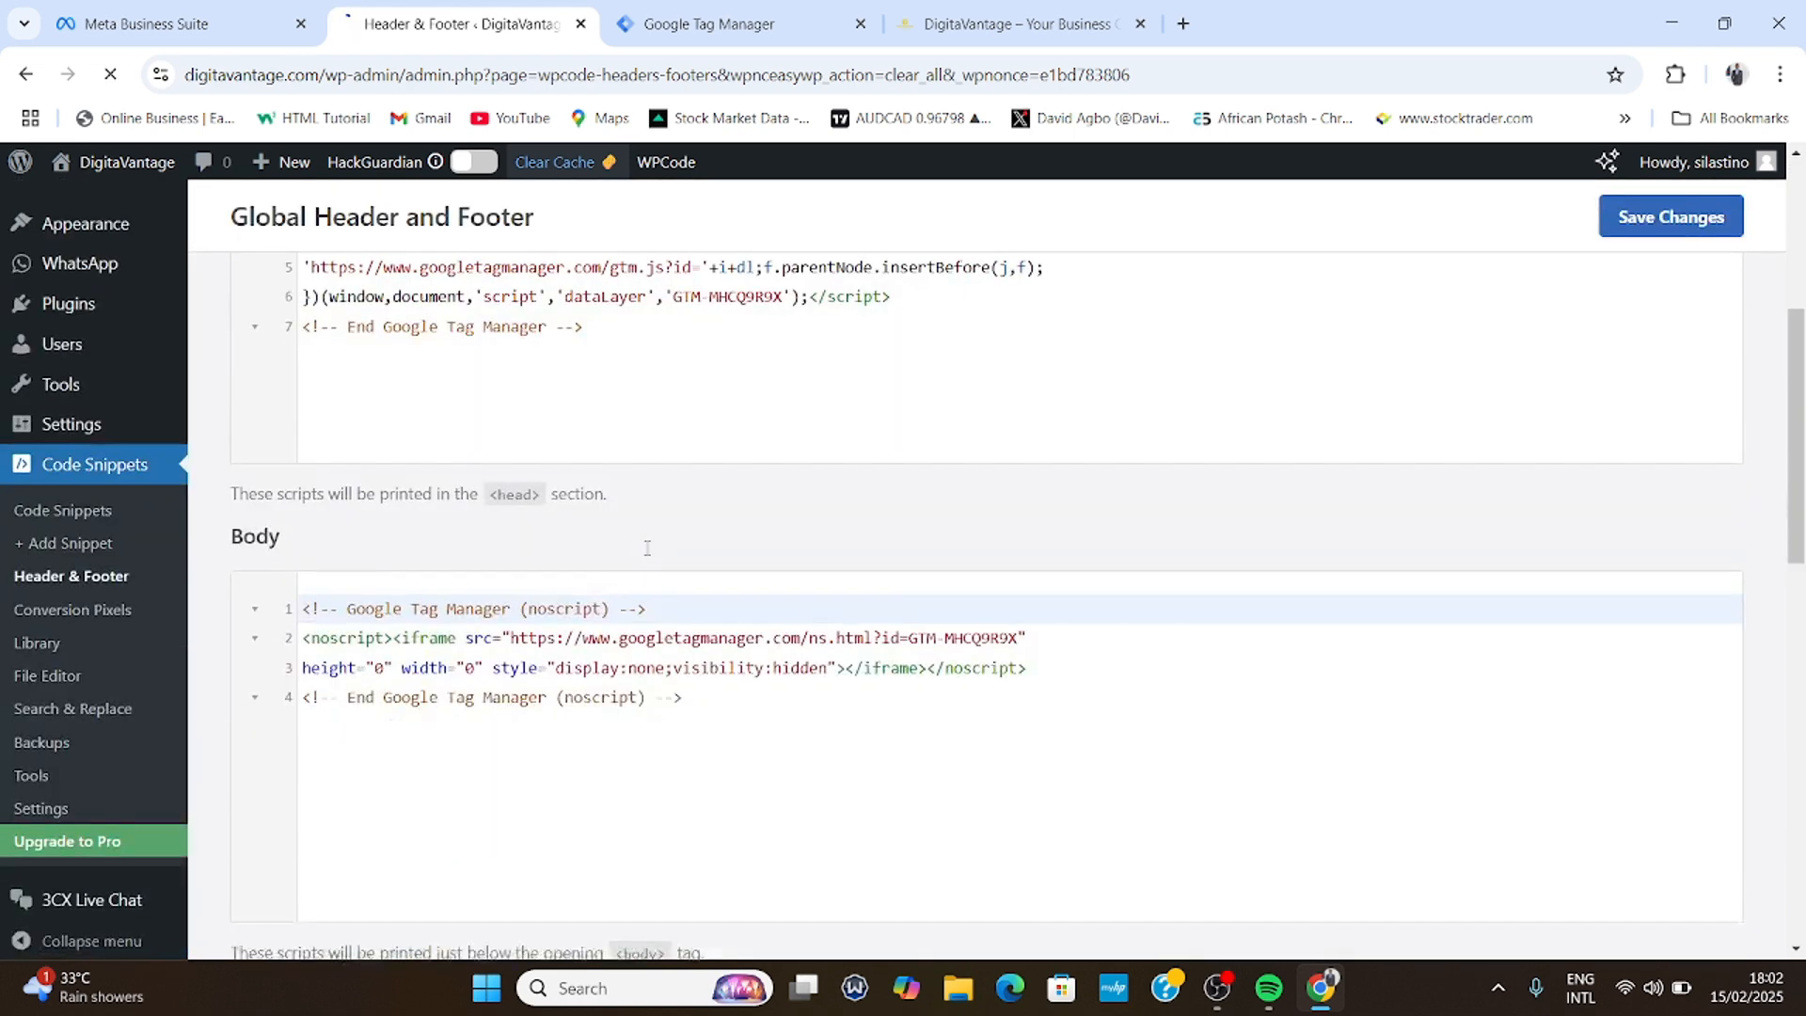
scroll(647, 547, up, 5)
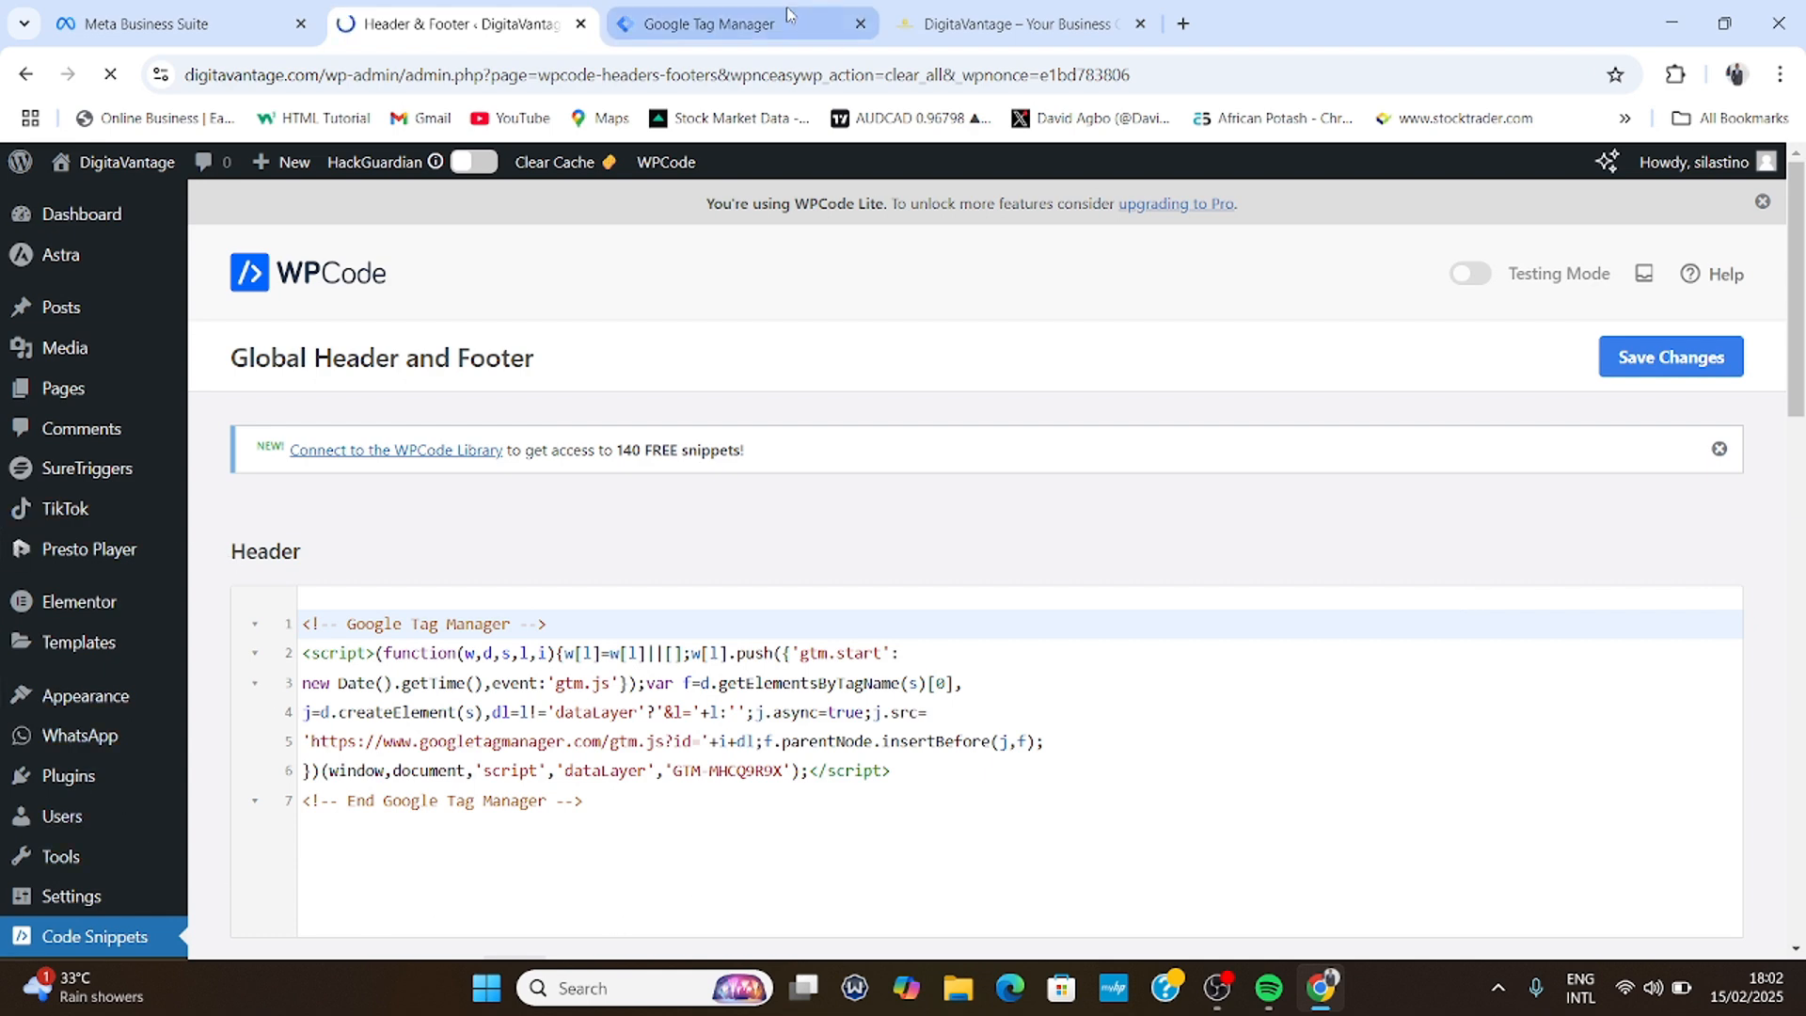
click(664, 7)
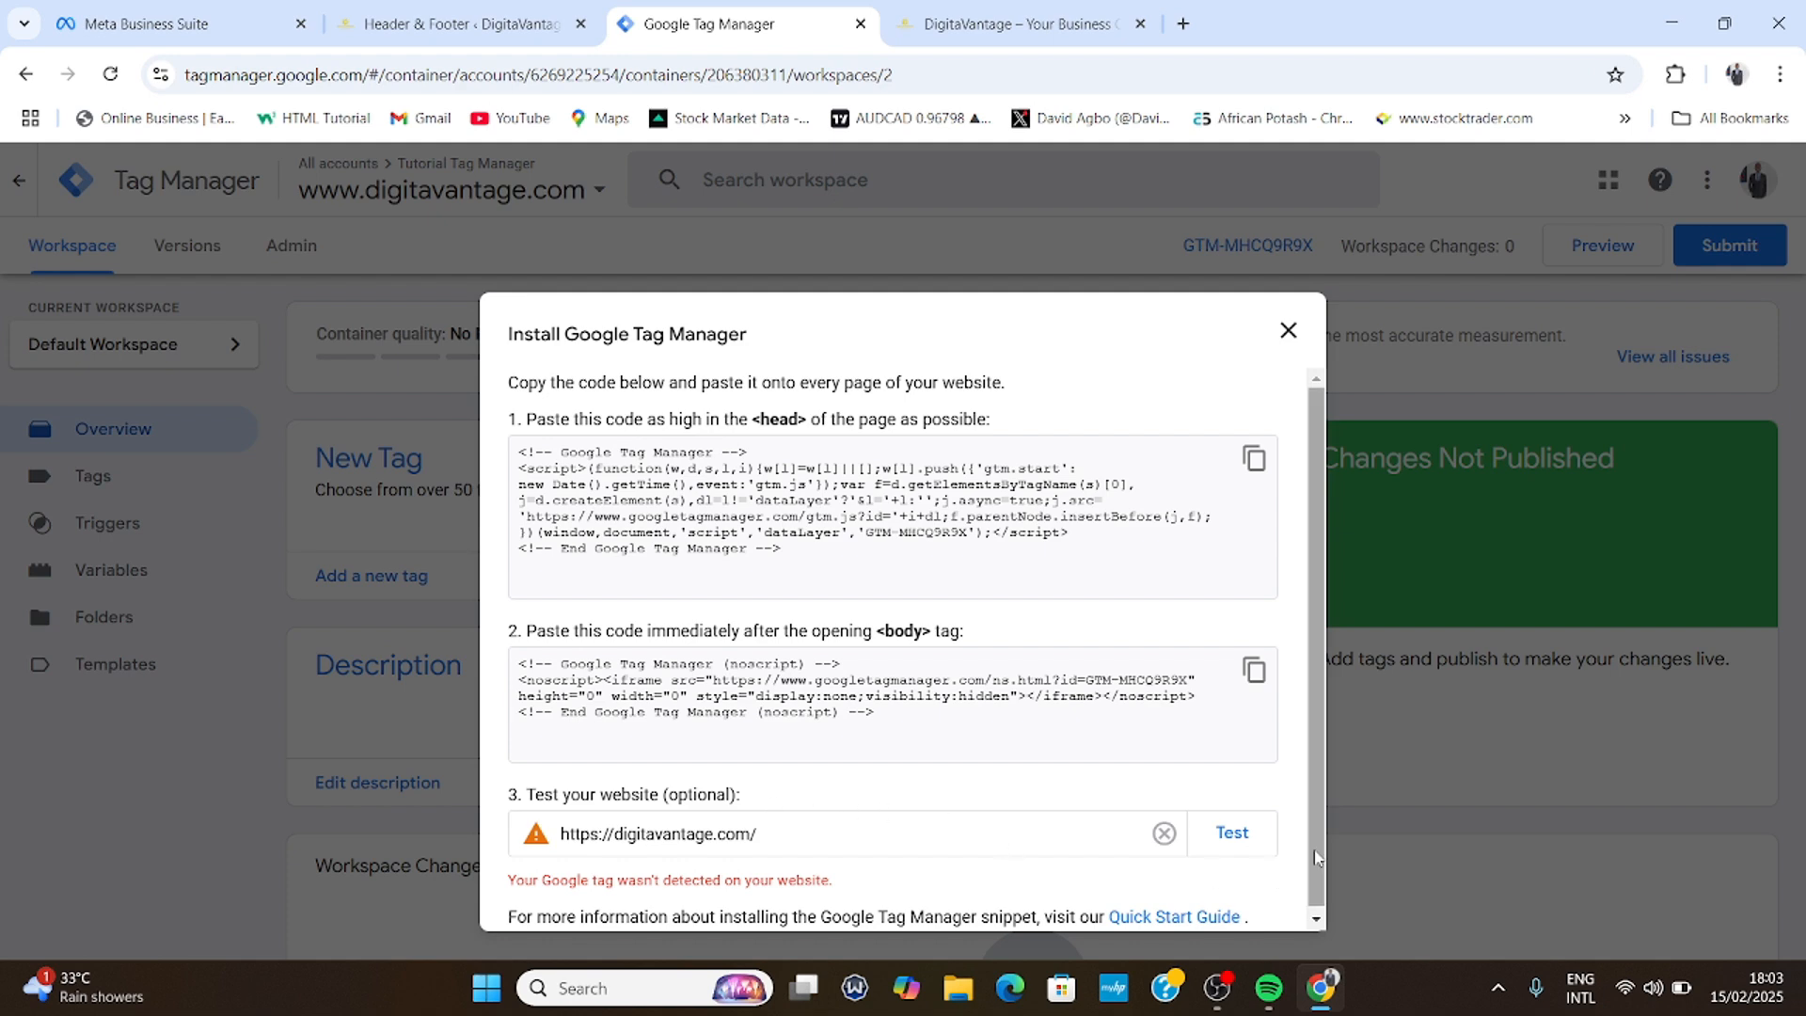
click(1234, 833)
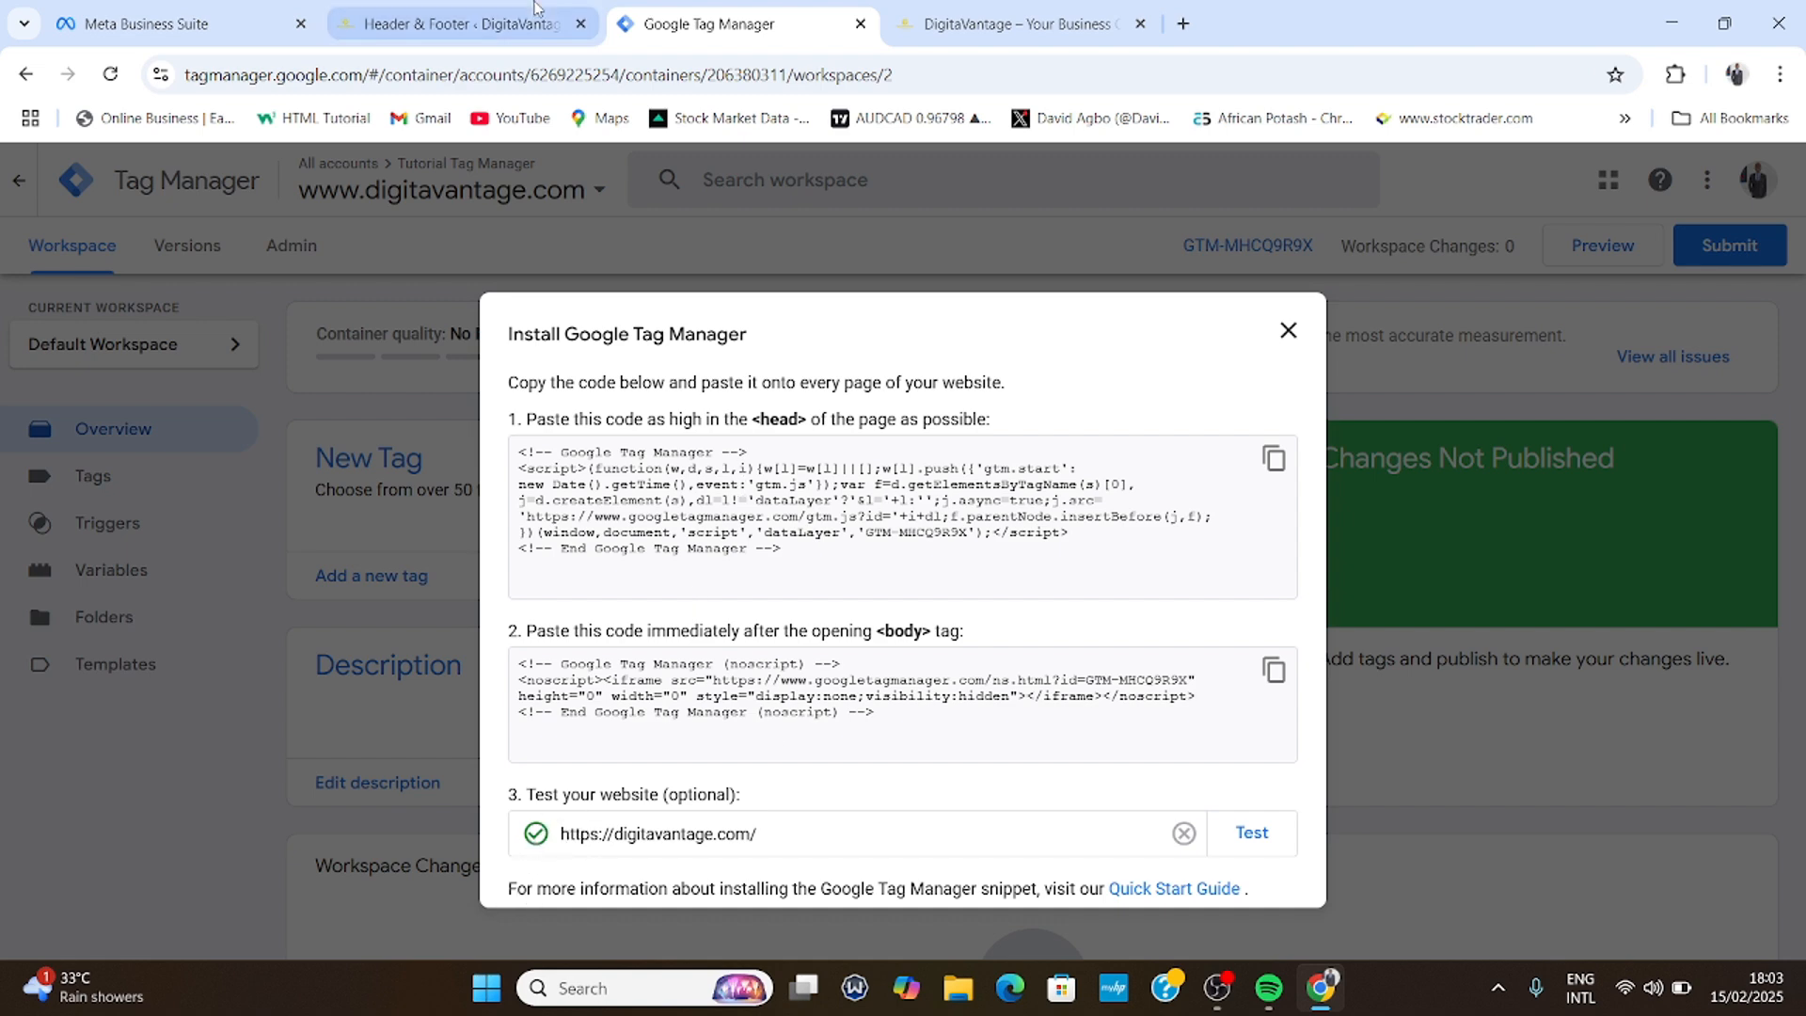
click(458, 23)
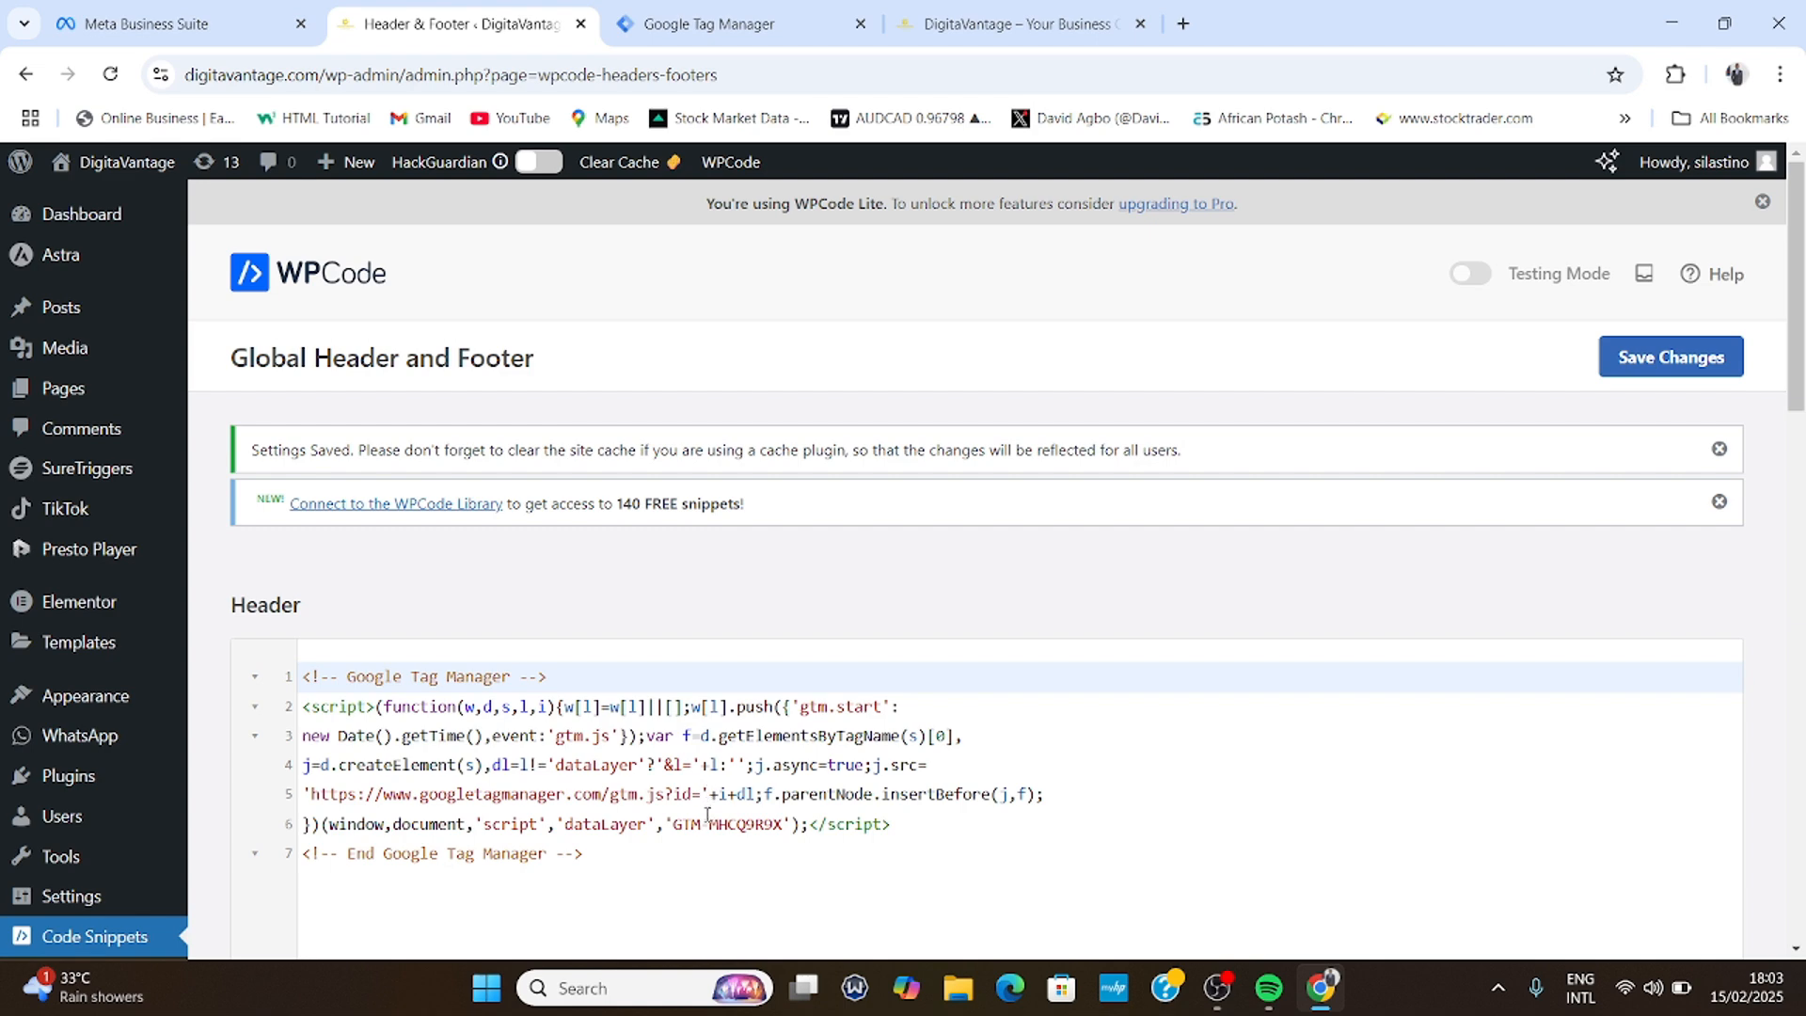
click(691, 21)
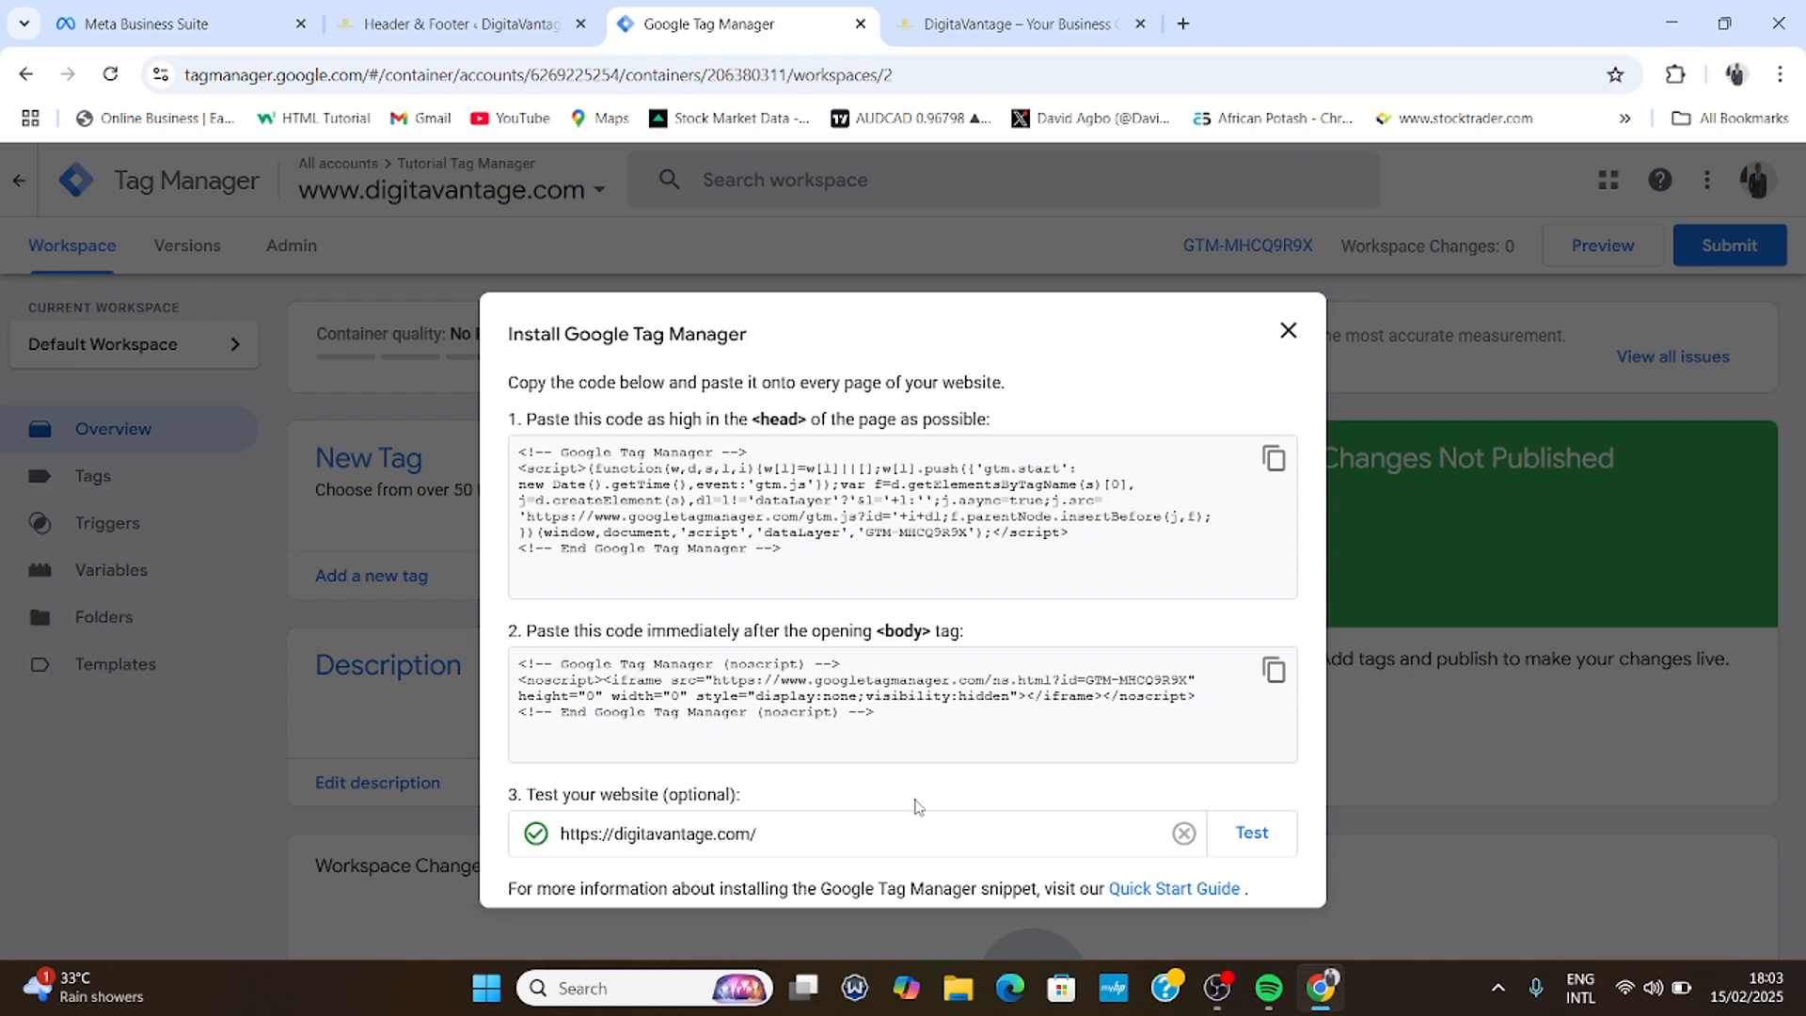
click(1289, 335)
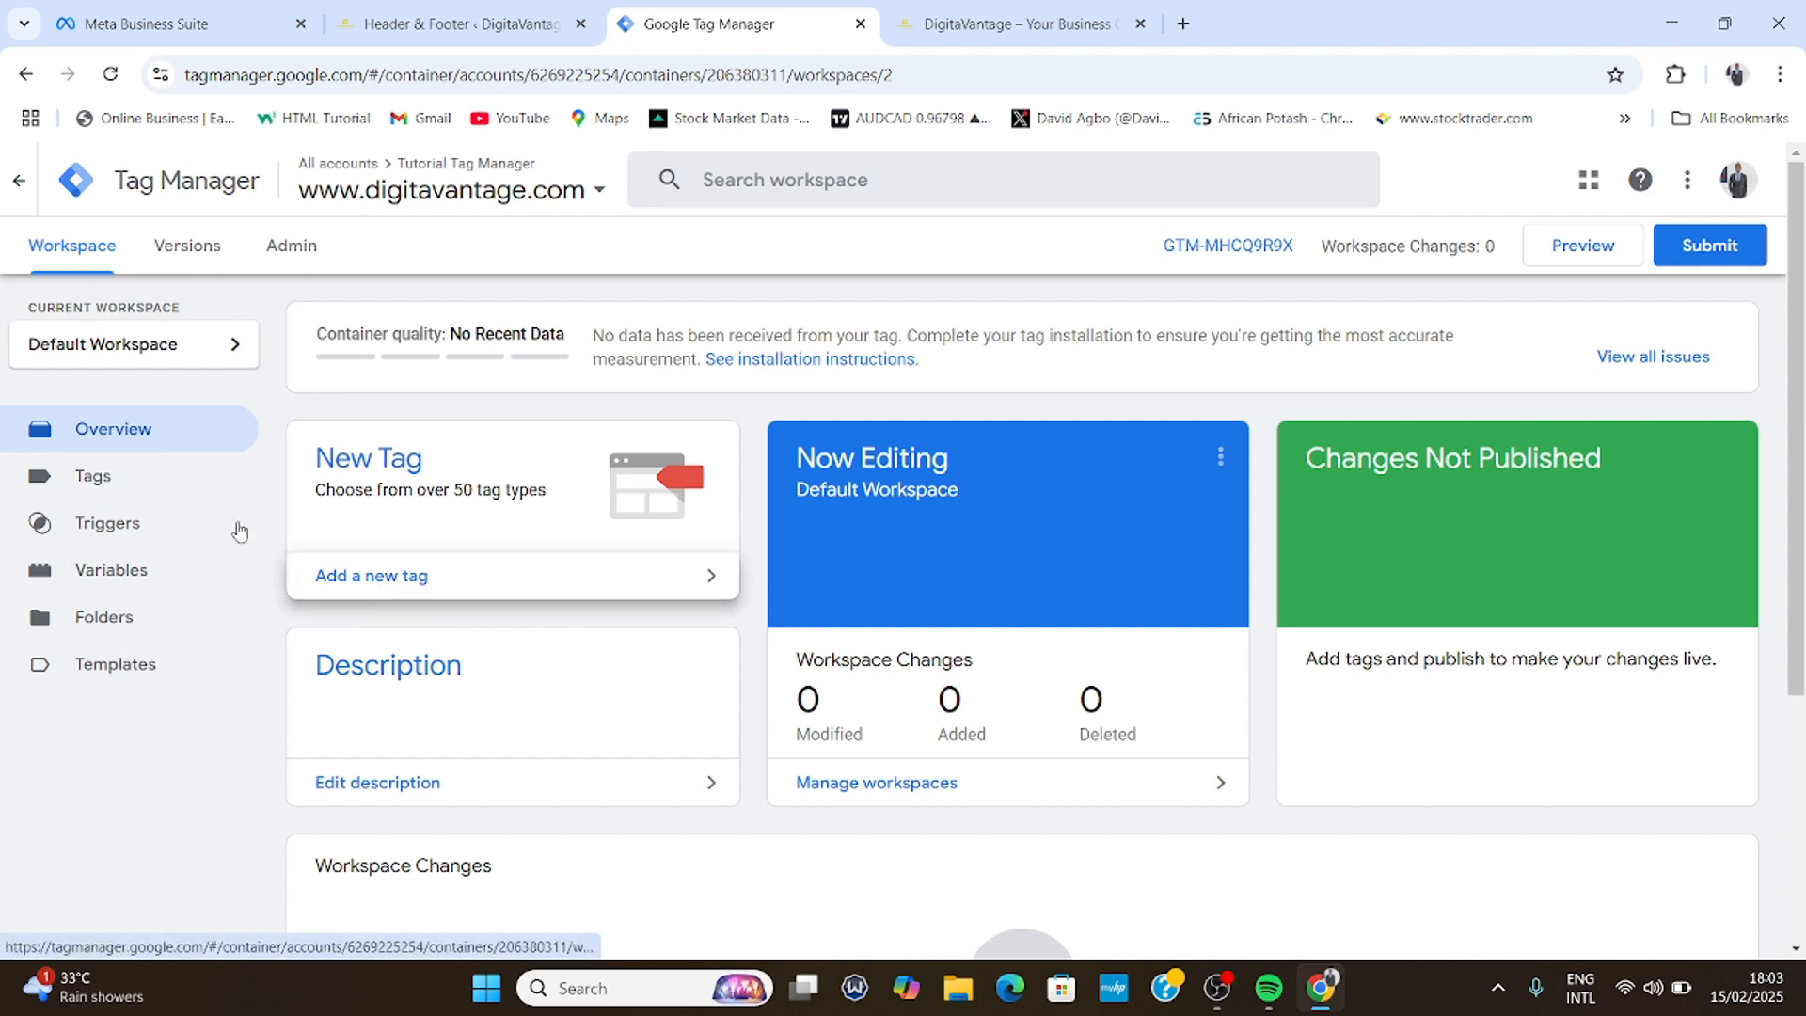
- Start a new tag from the Tags list, name it 'Facebook Tag', and bring up the tag type choices
click(134, 476)
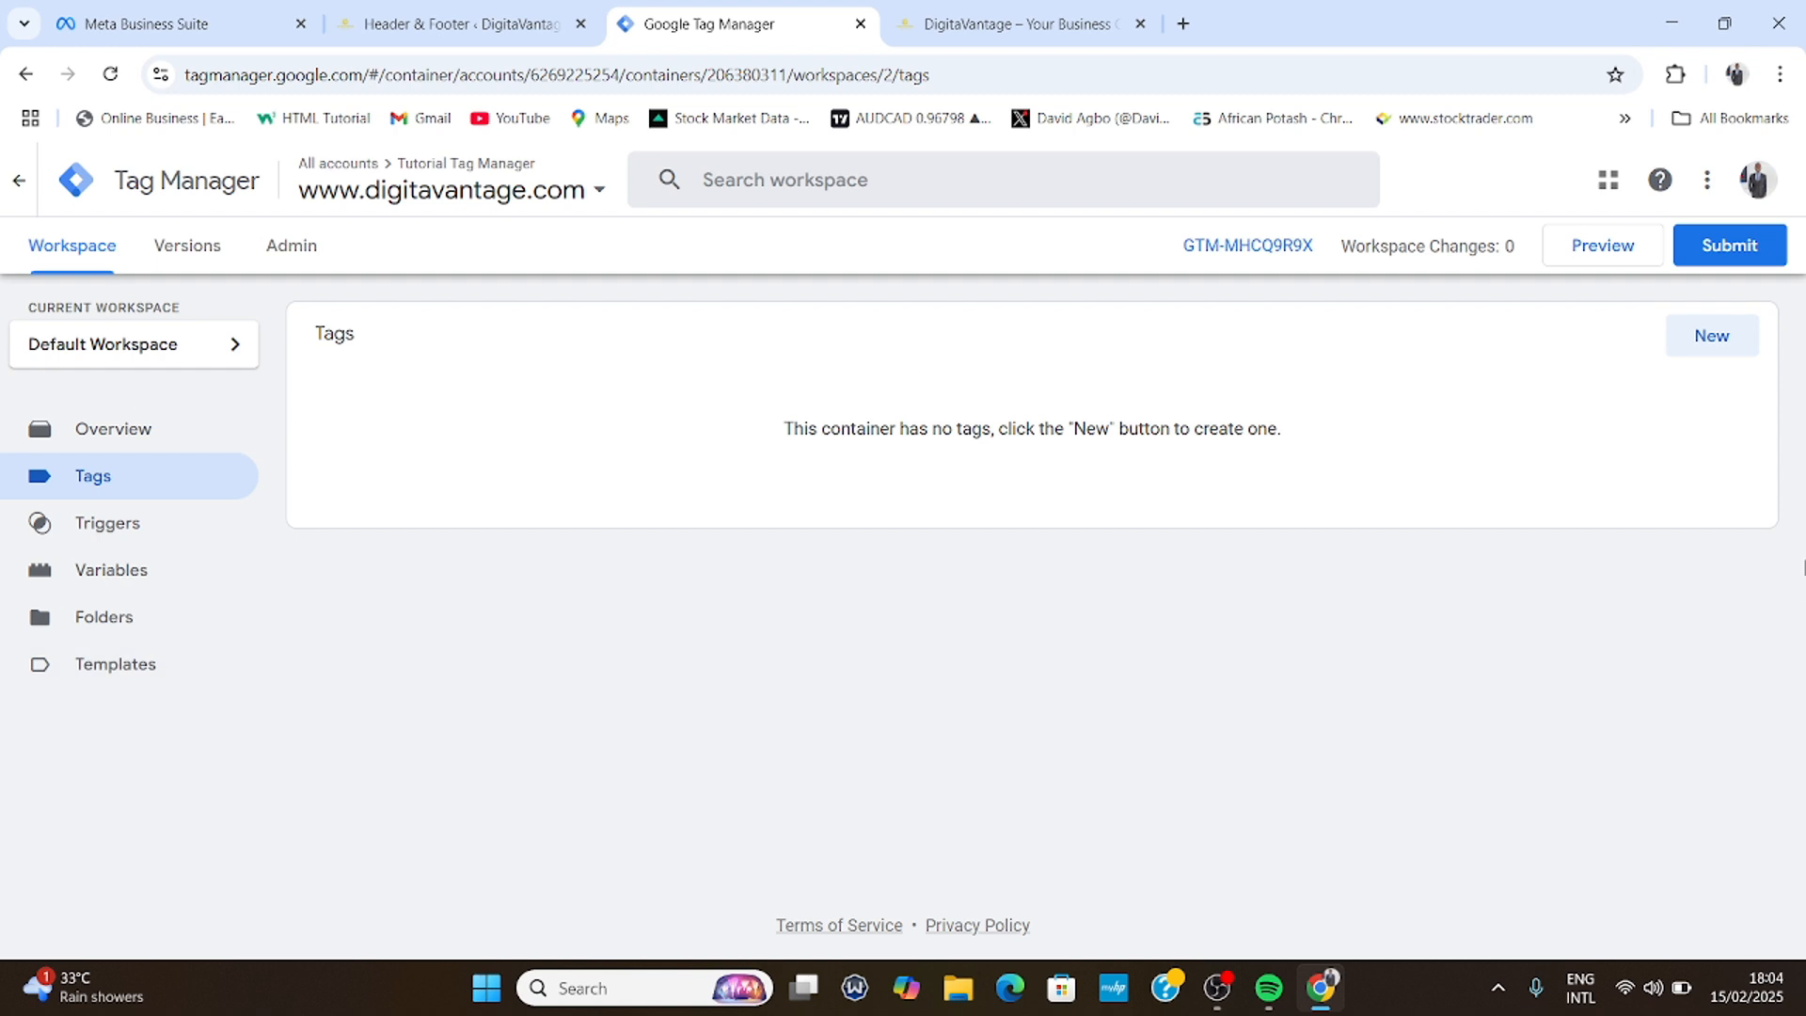
click(1723, 349)
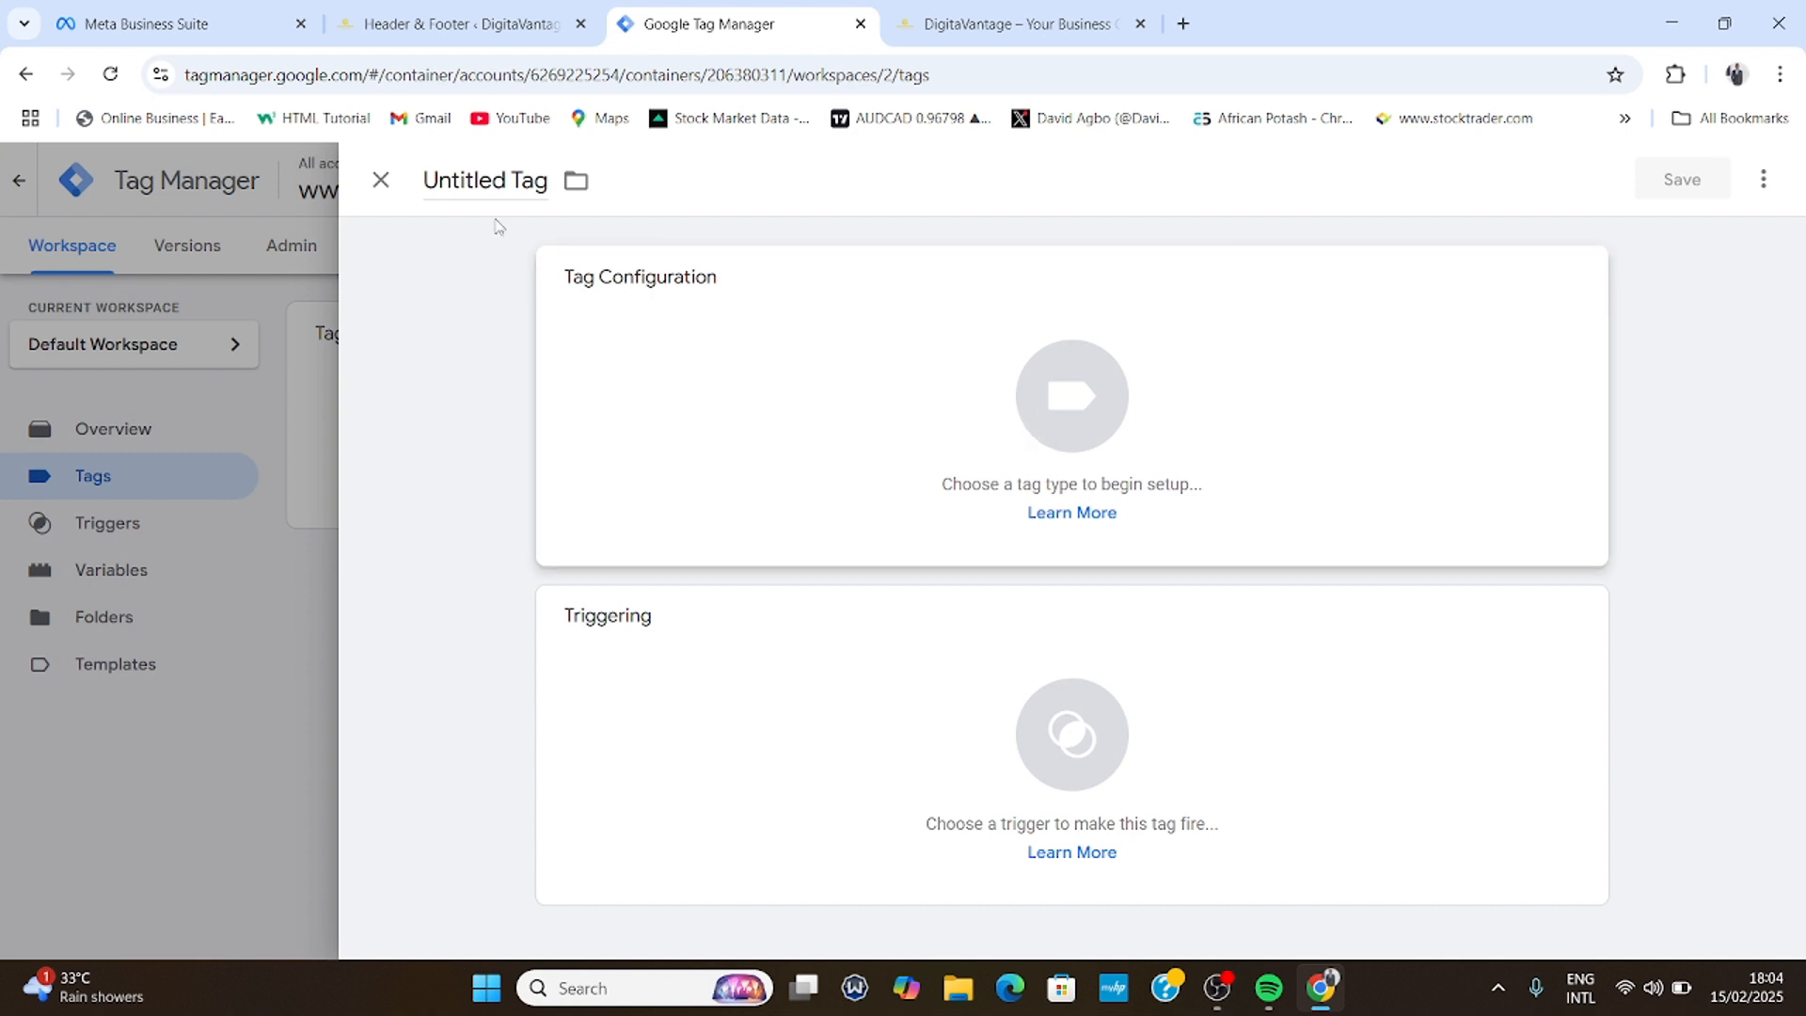
click(492, 182)
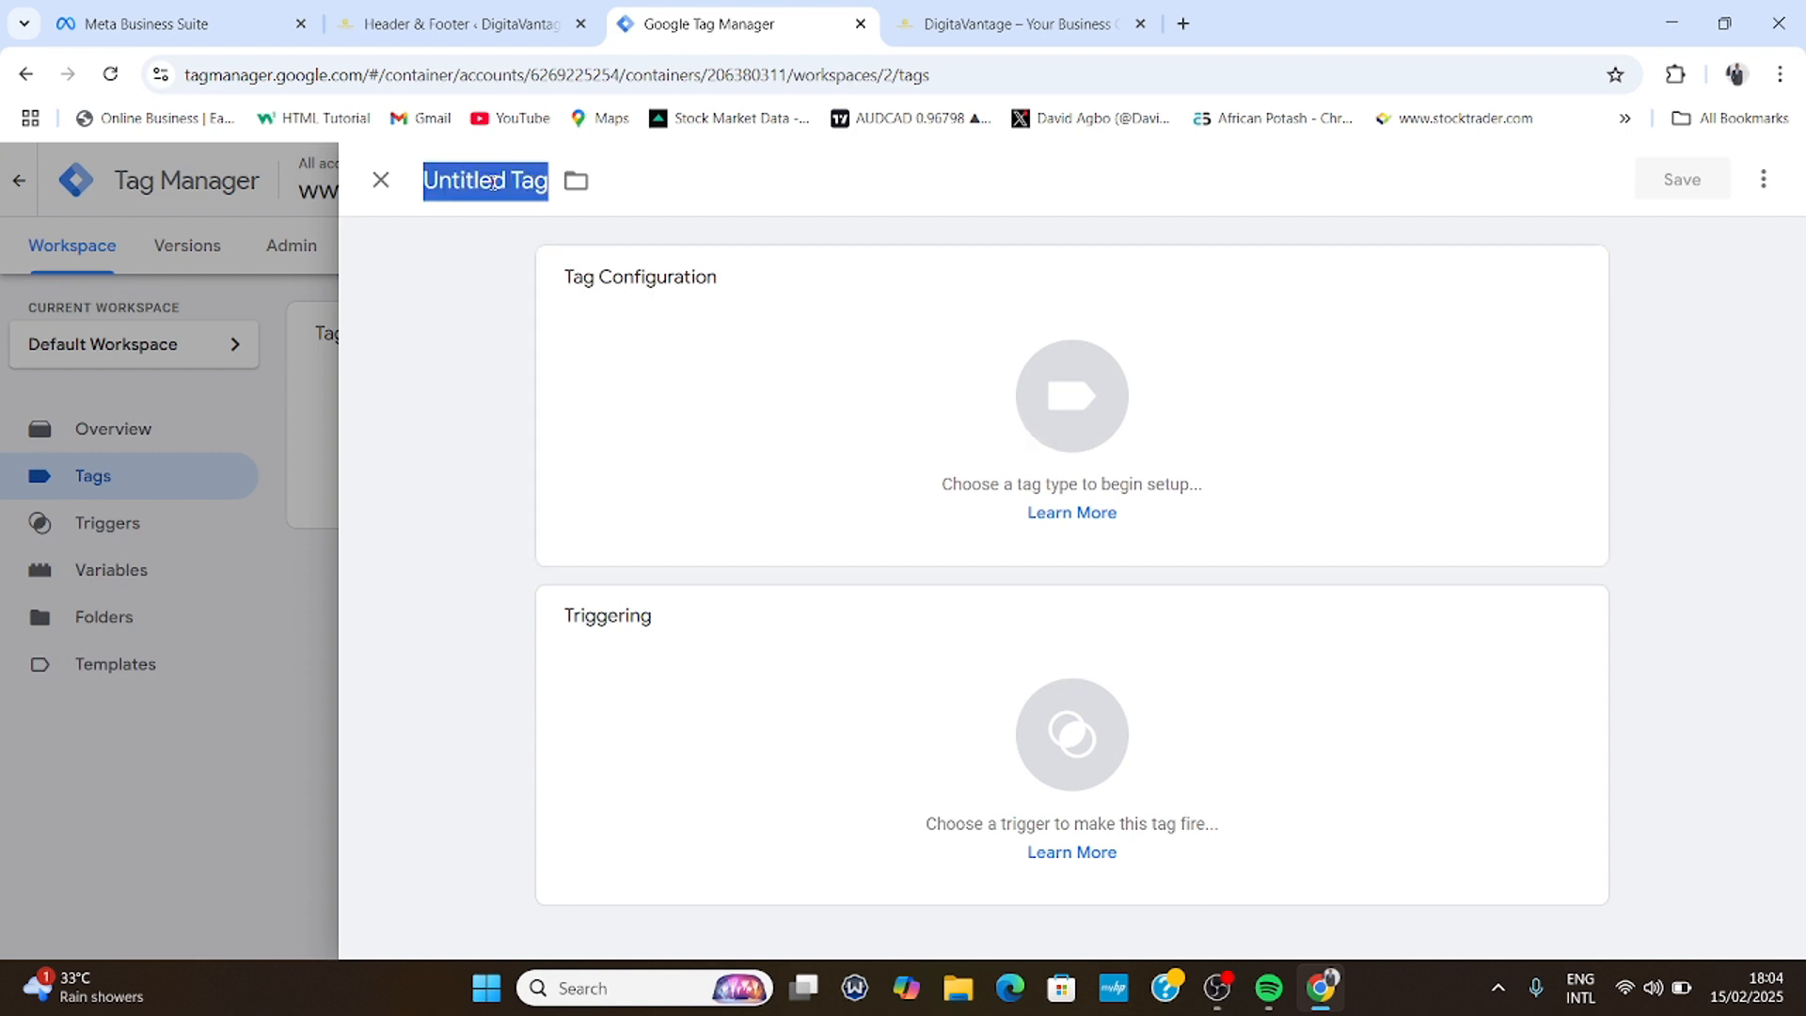
text(Facebook)
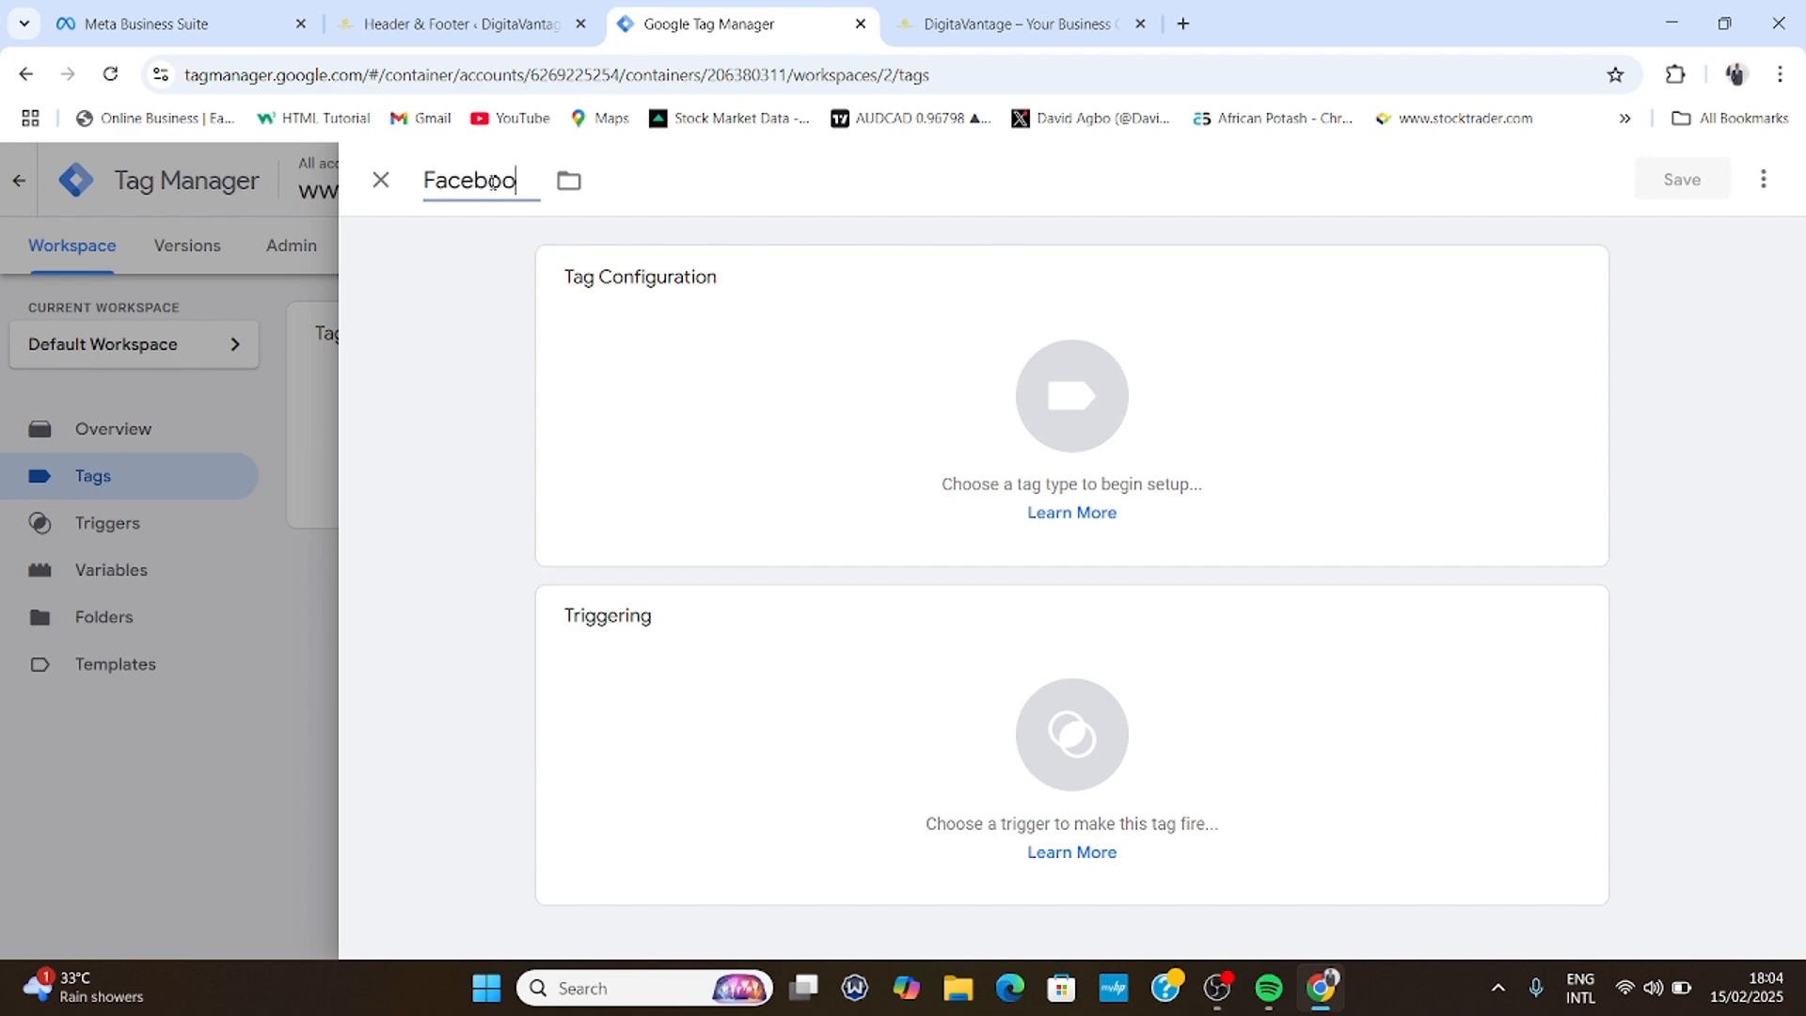
text( Tag)
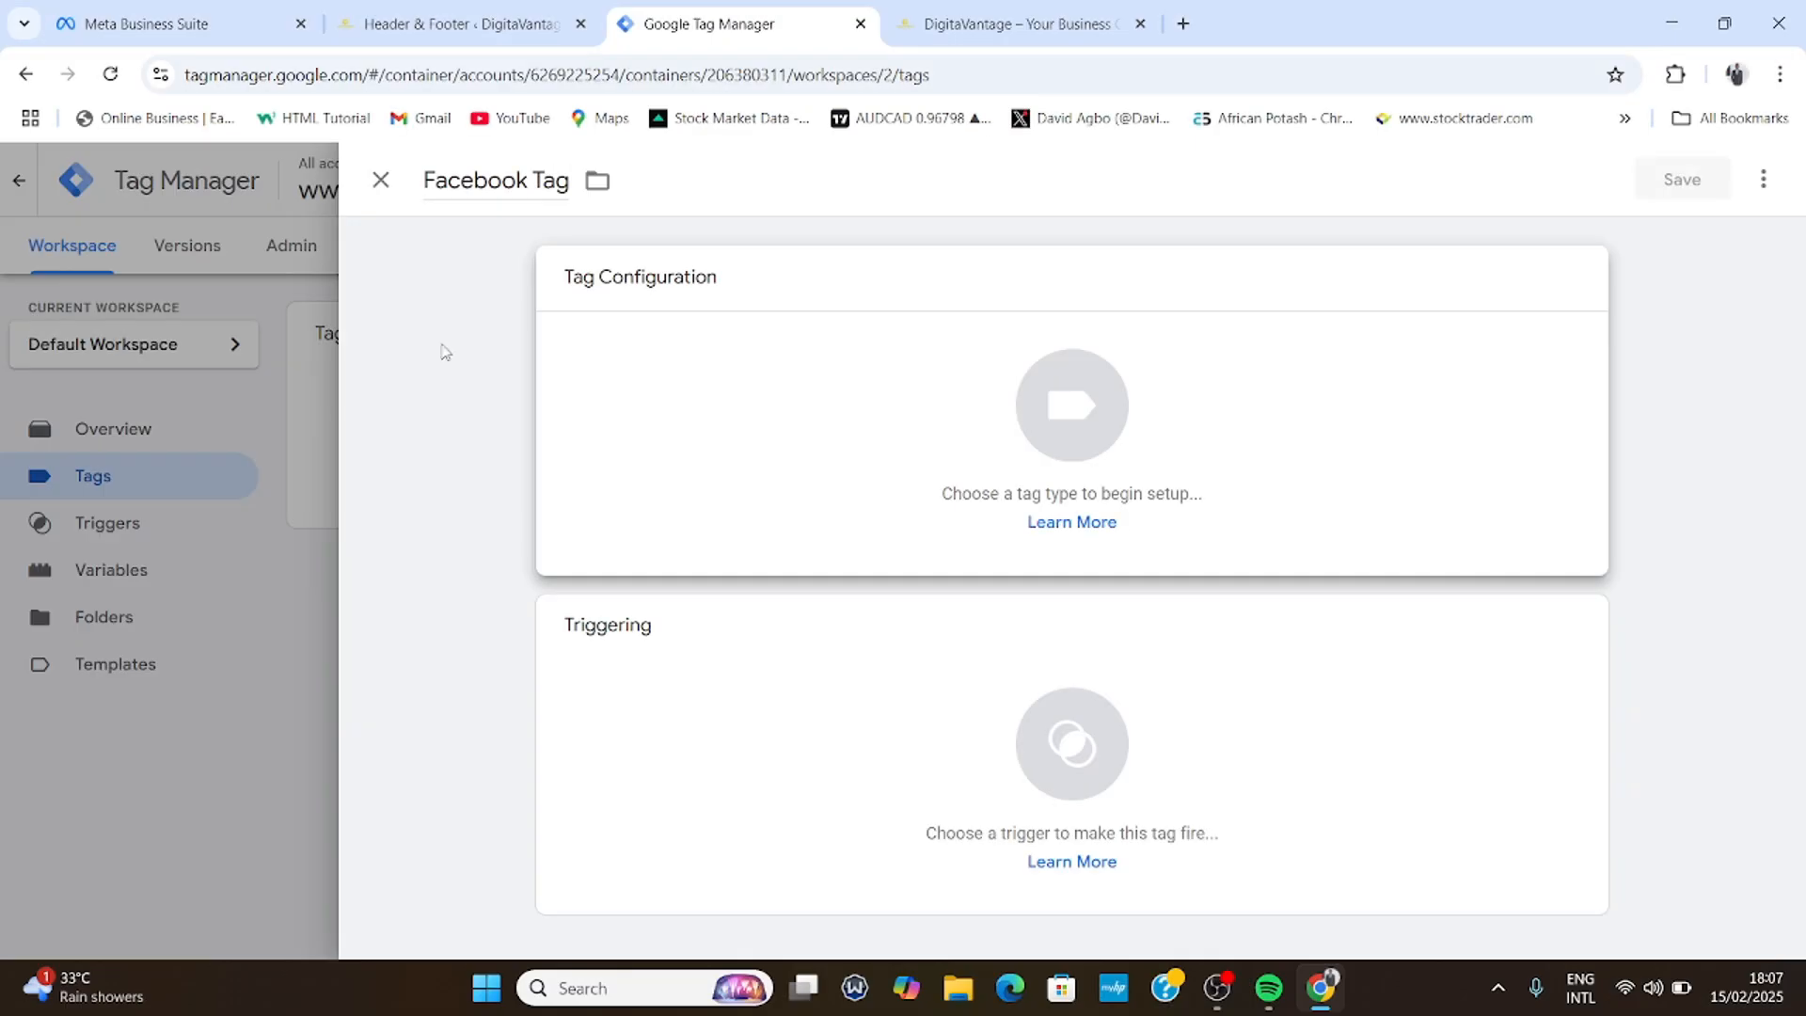
click(1109, 408)
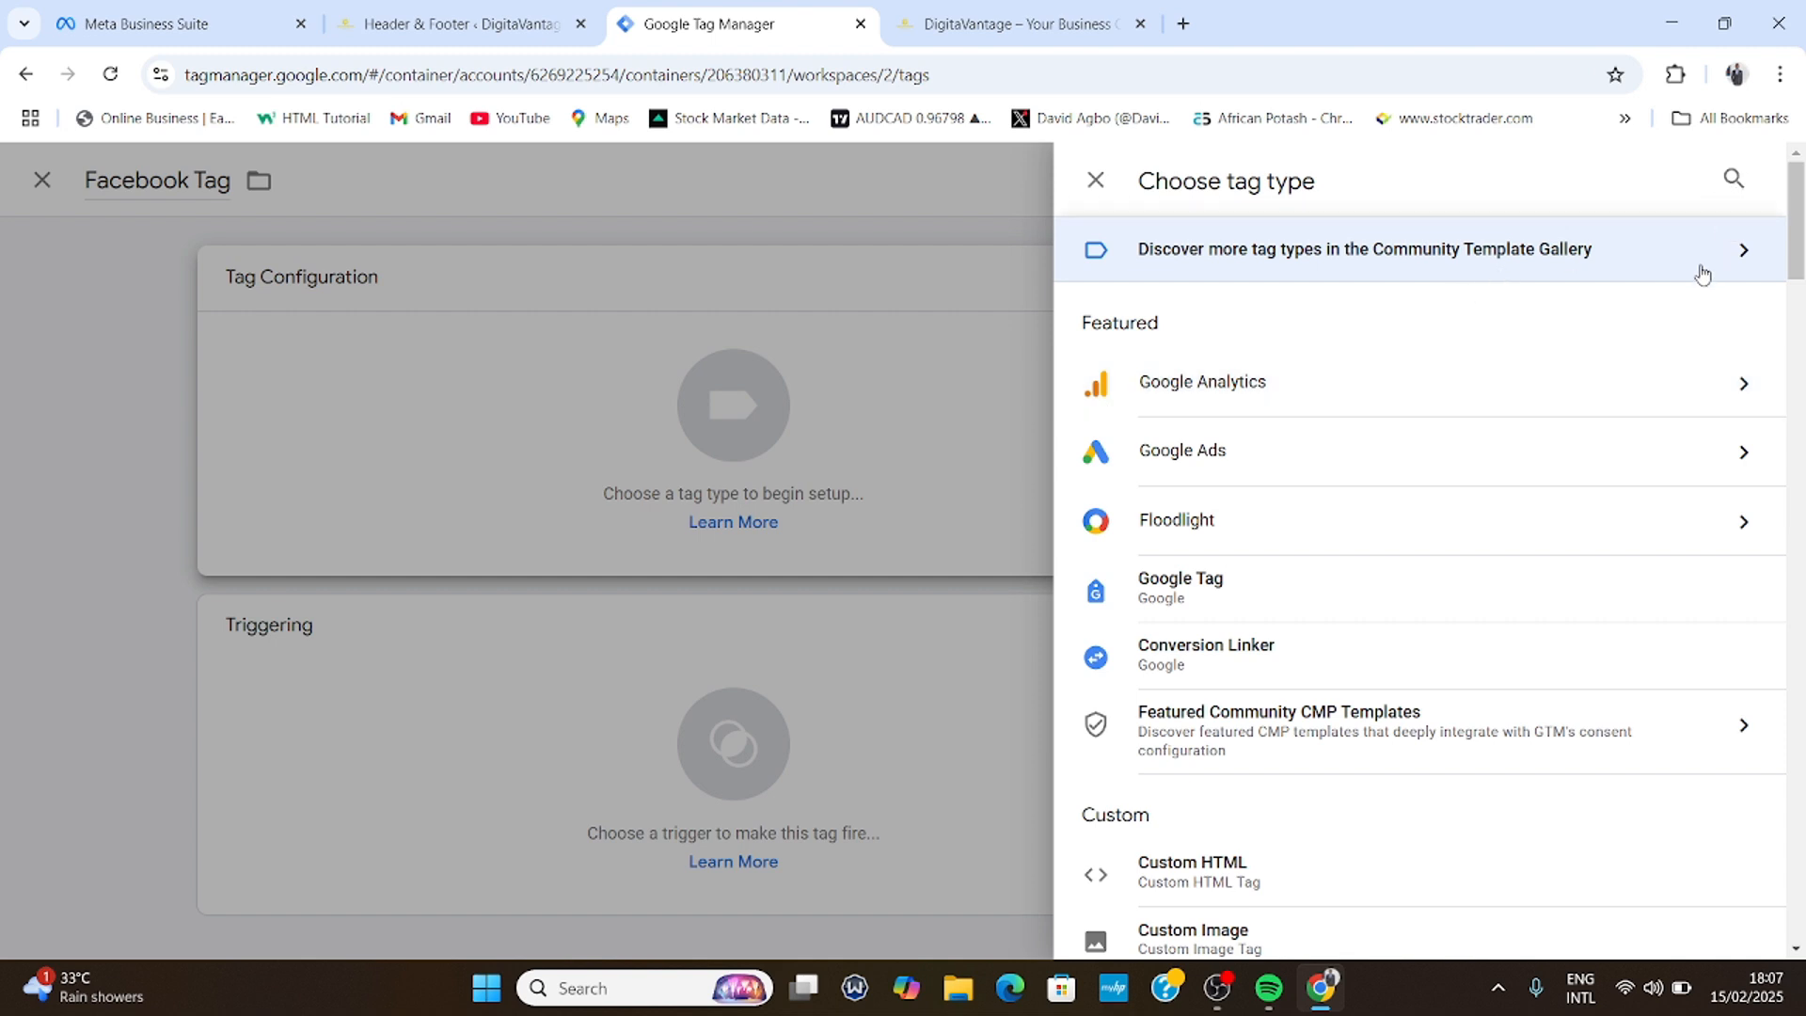
- Find the Facebook Pixel template in the Community Template Gallery and add it to the workspace
click(1730, 190)
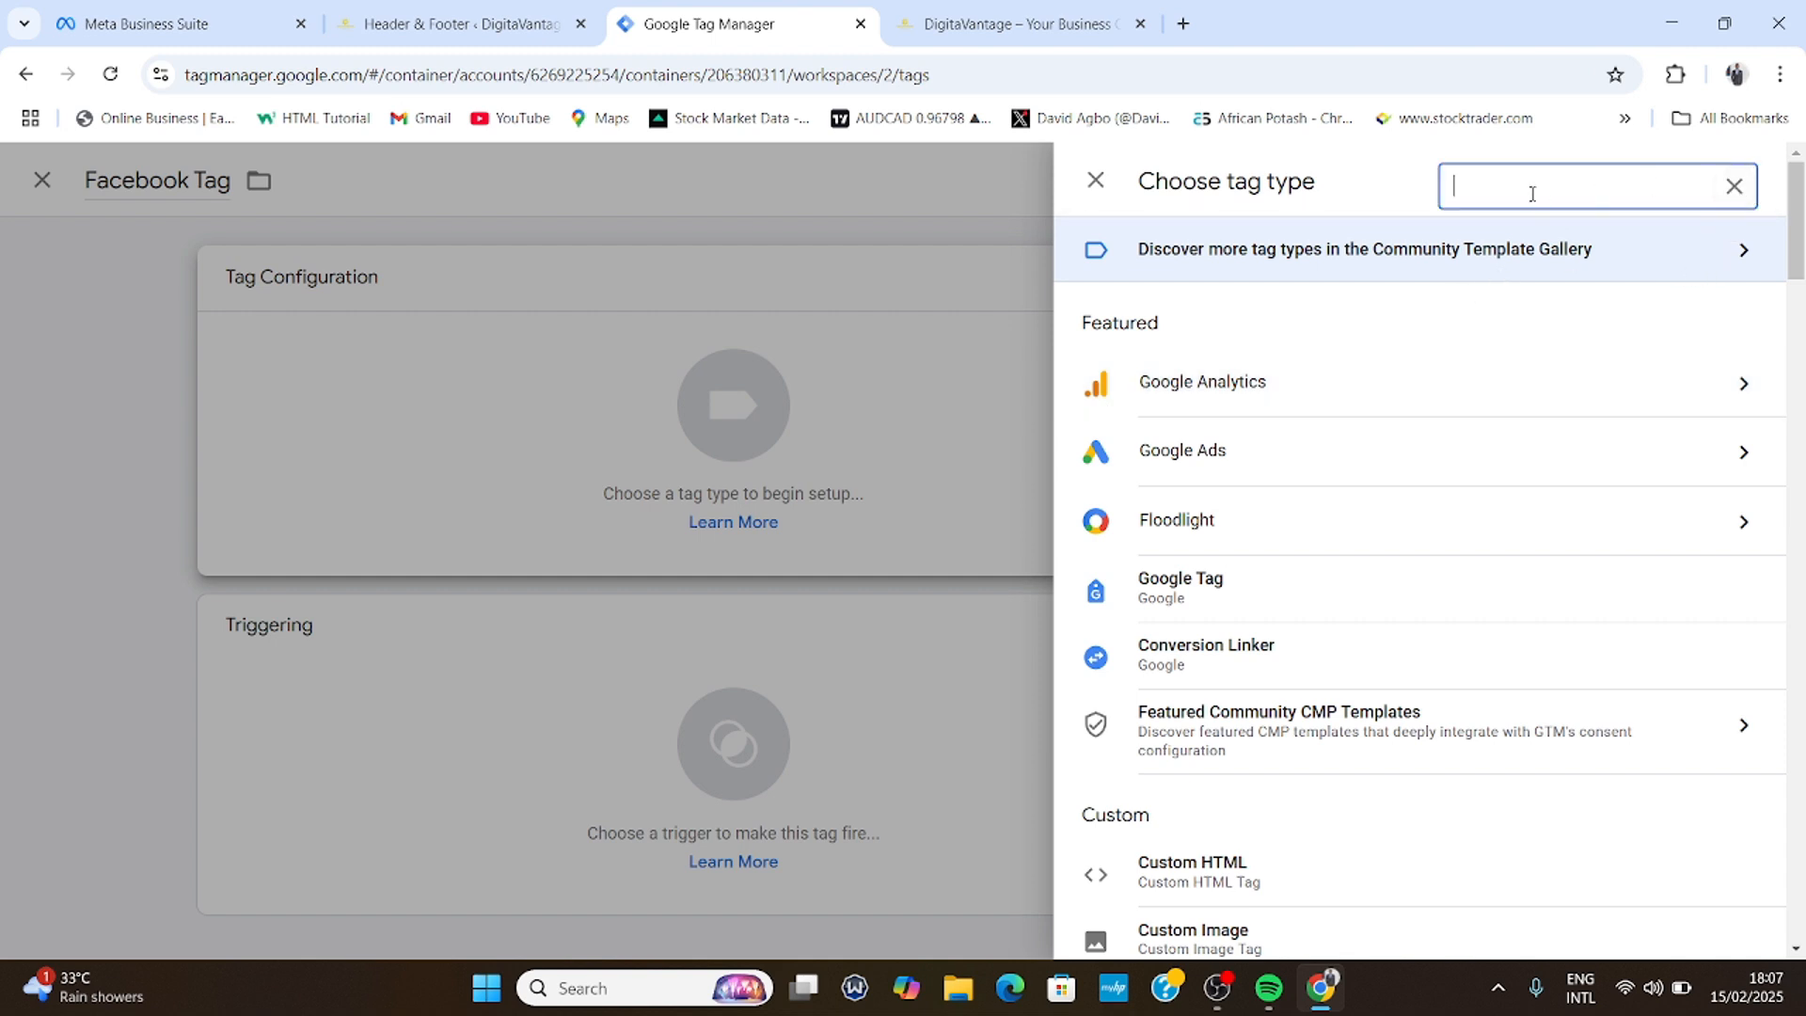
text(face)
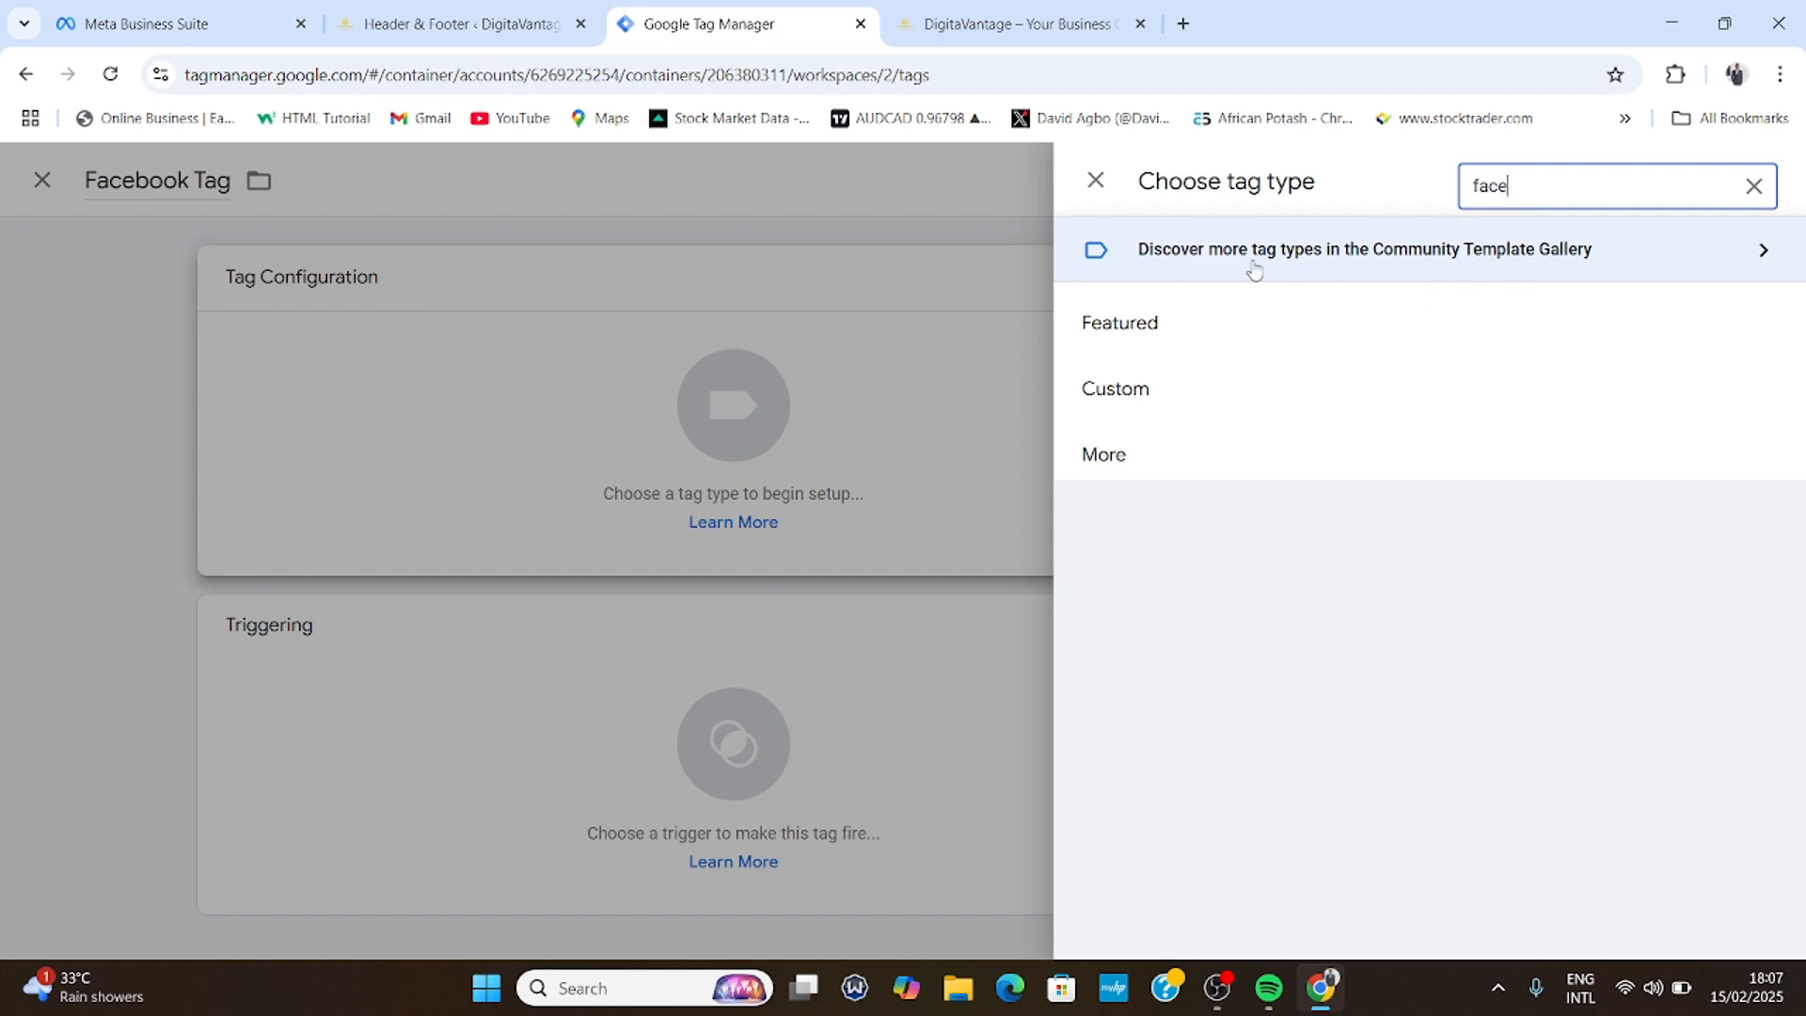
click(1448, 267)
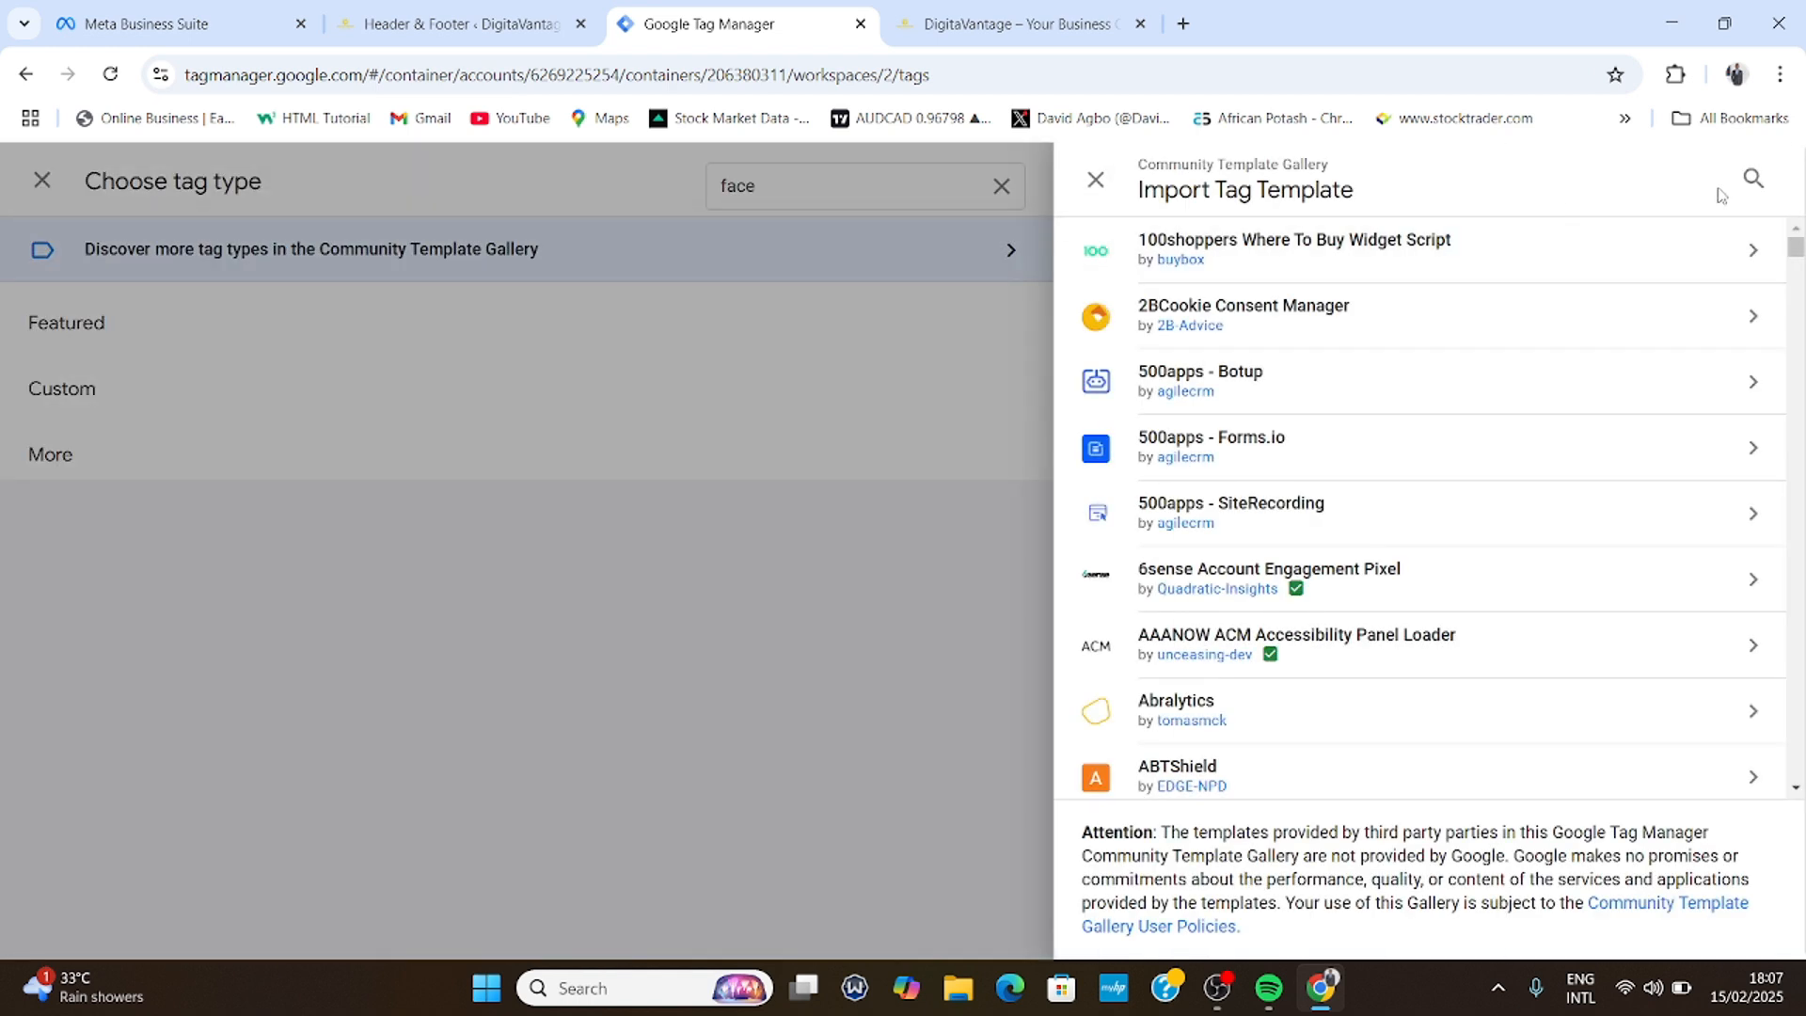
click(1753, 181)
text(f)
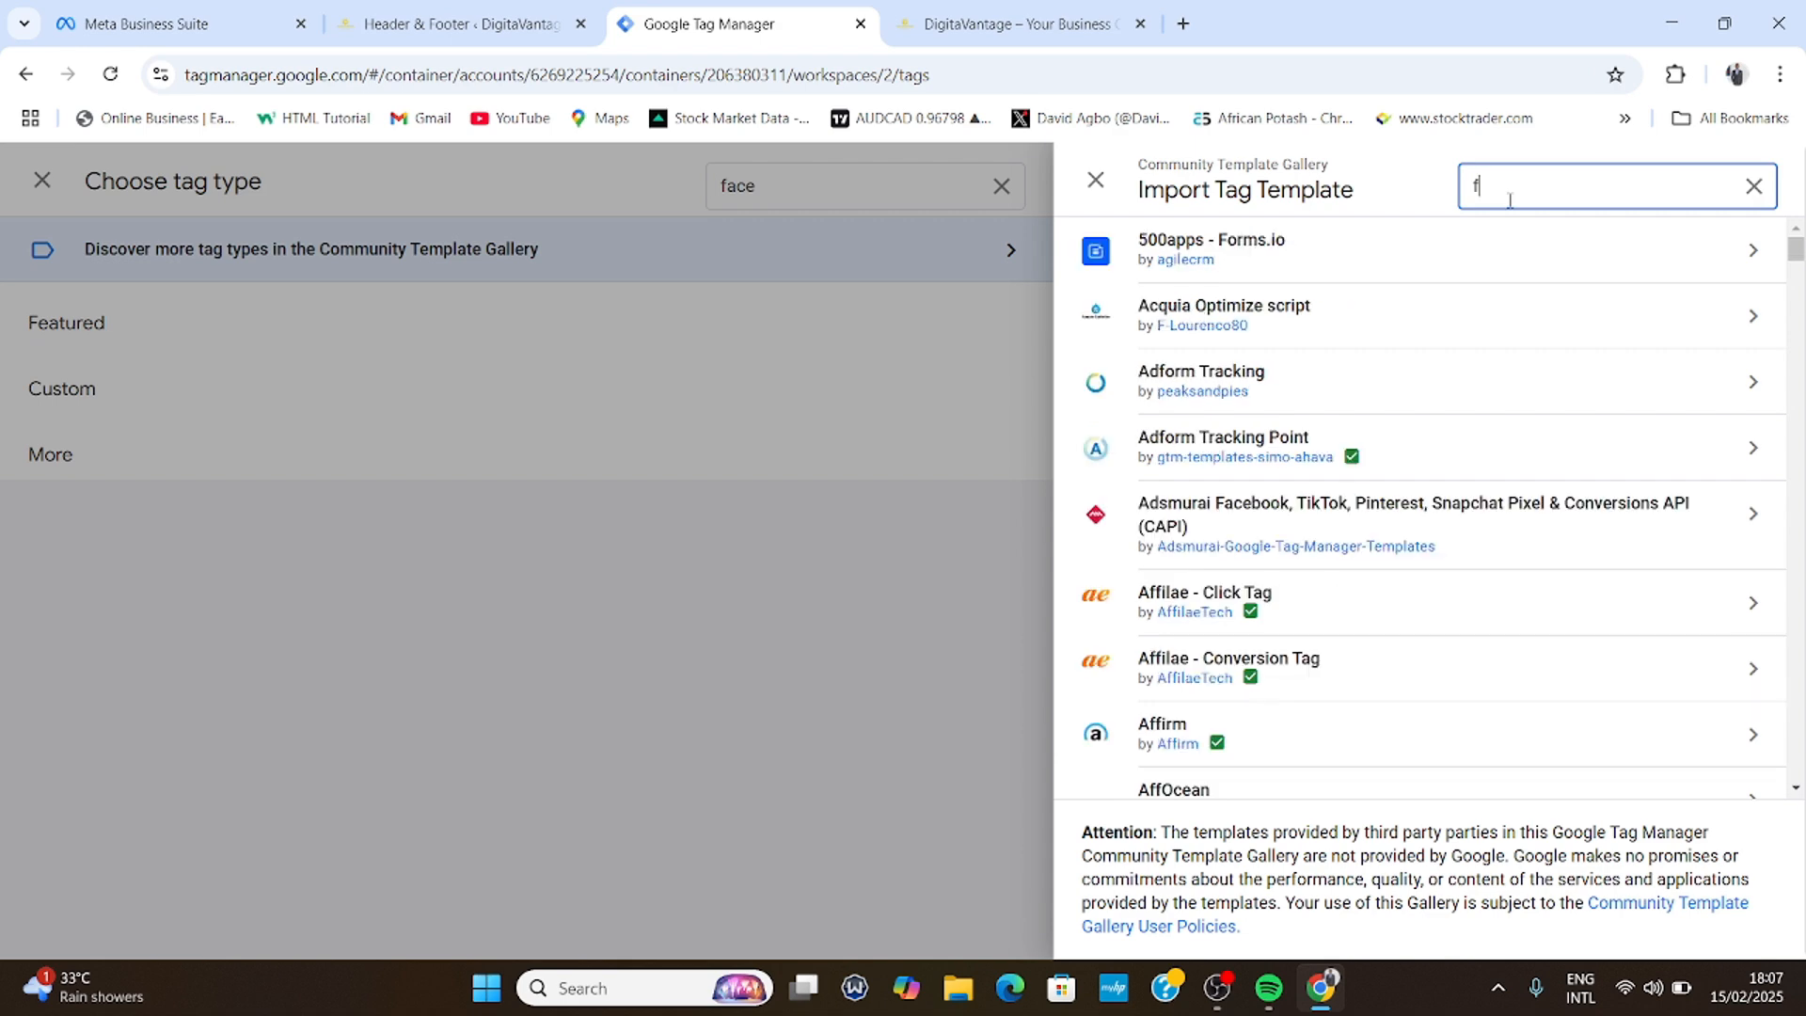
text(ACEBOO)
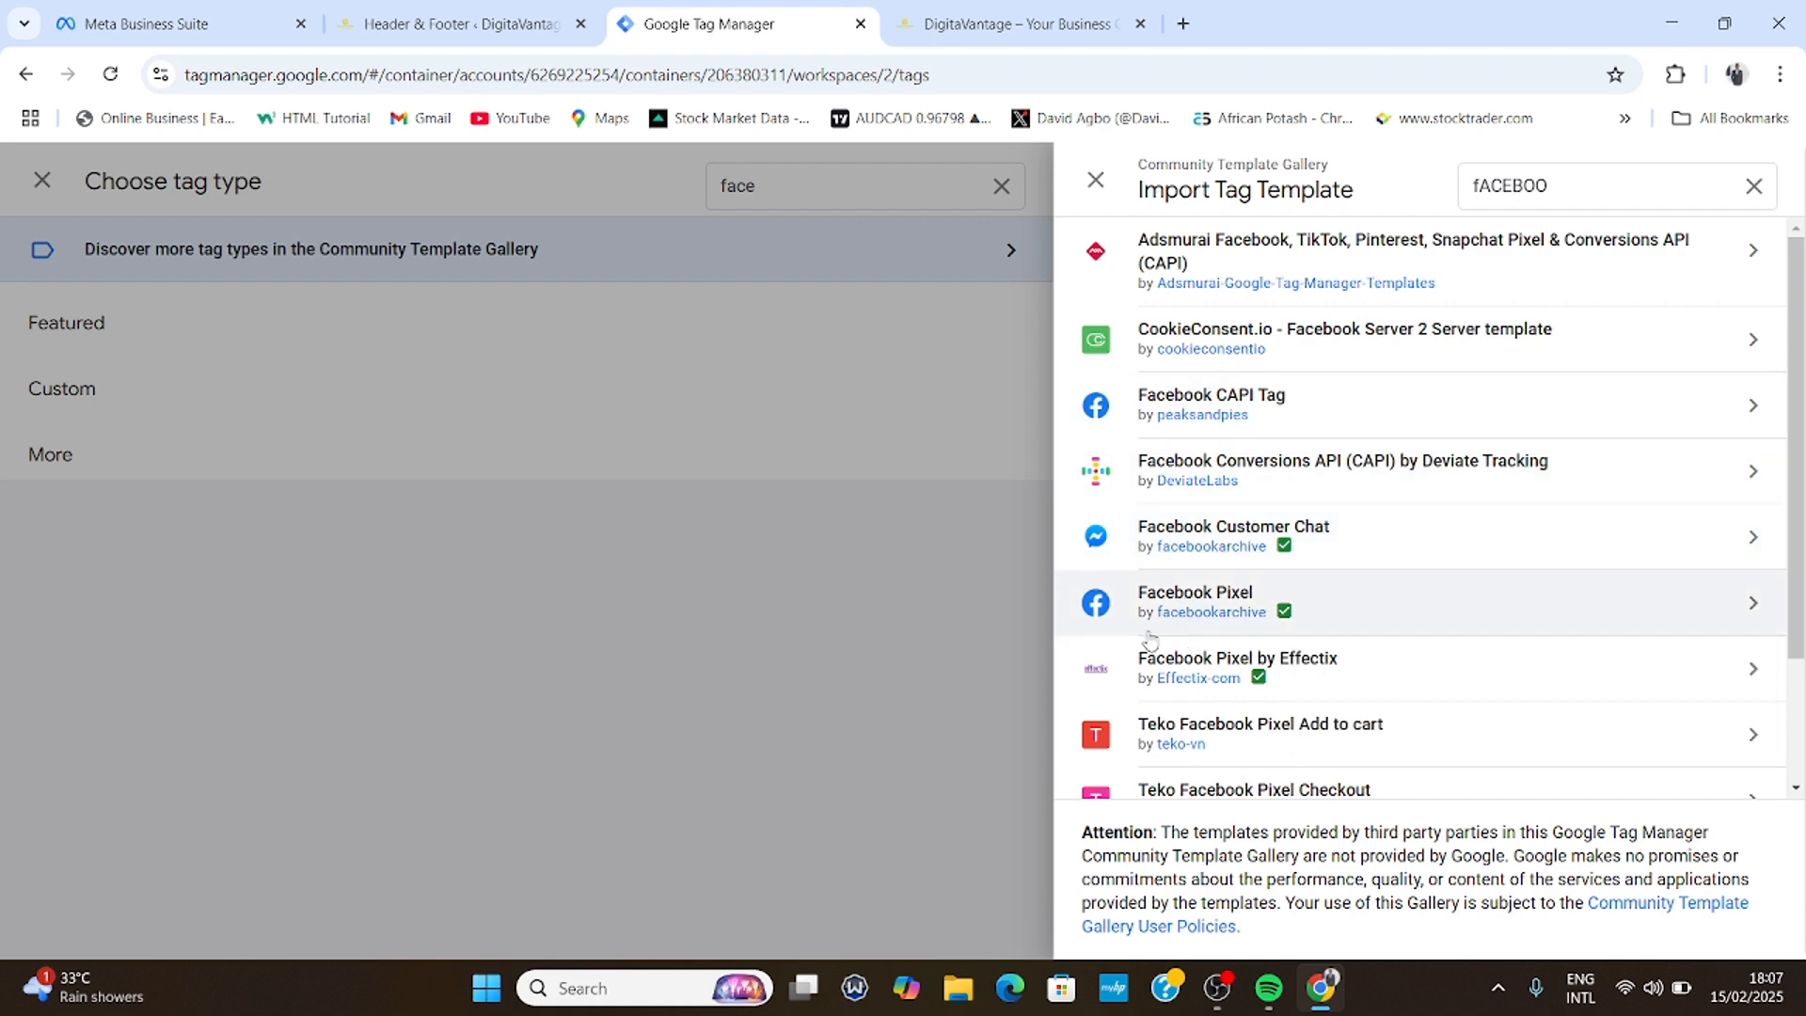
click(1234, 600)
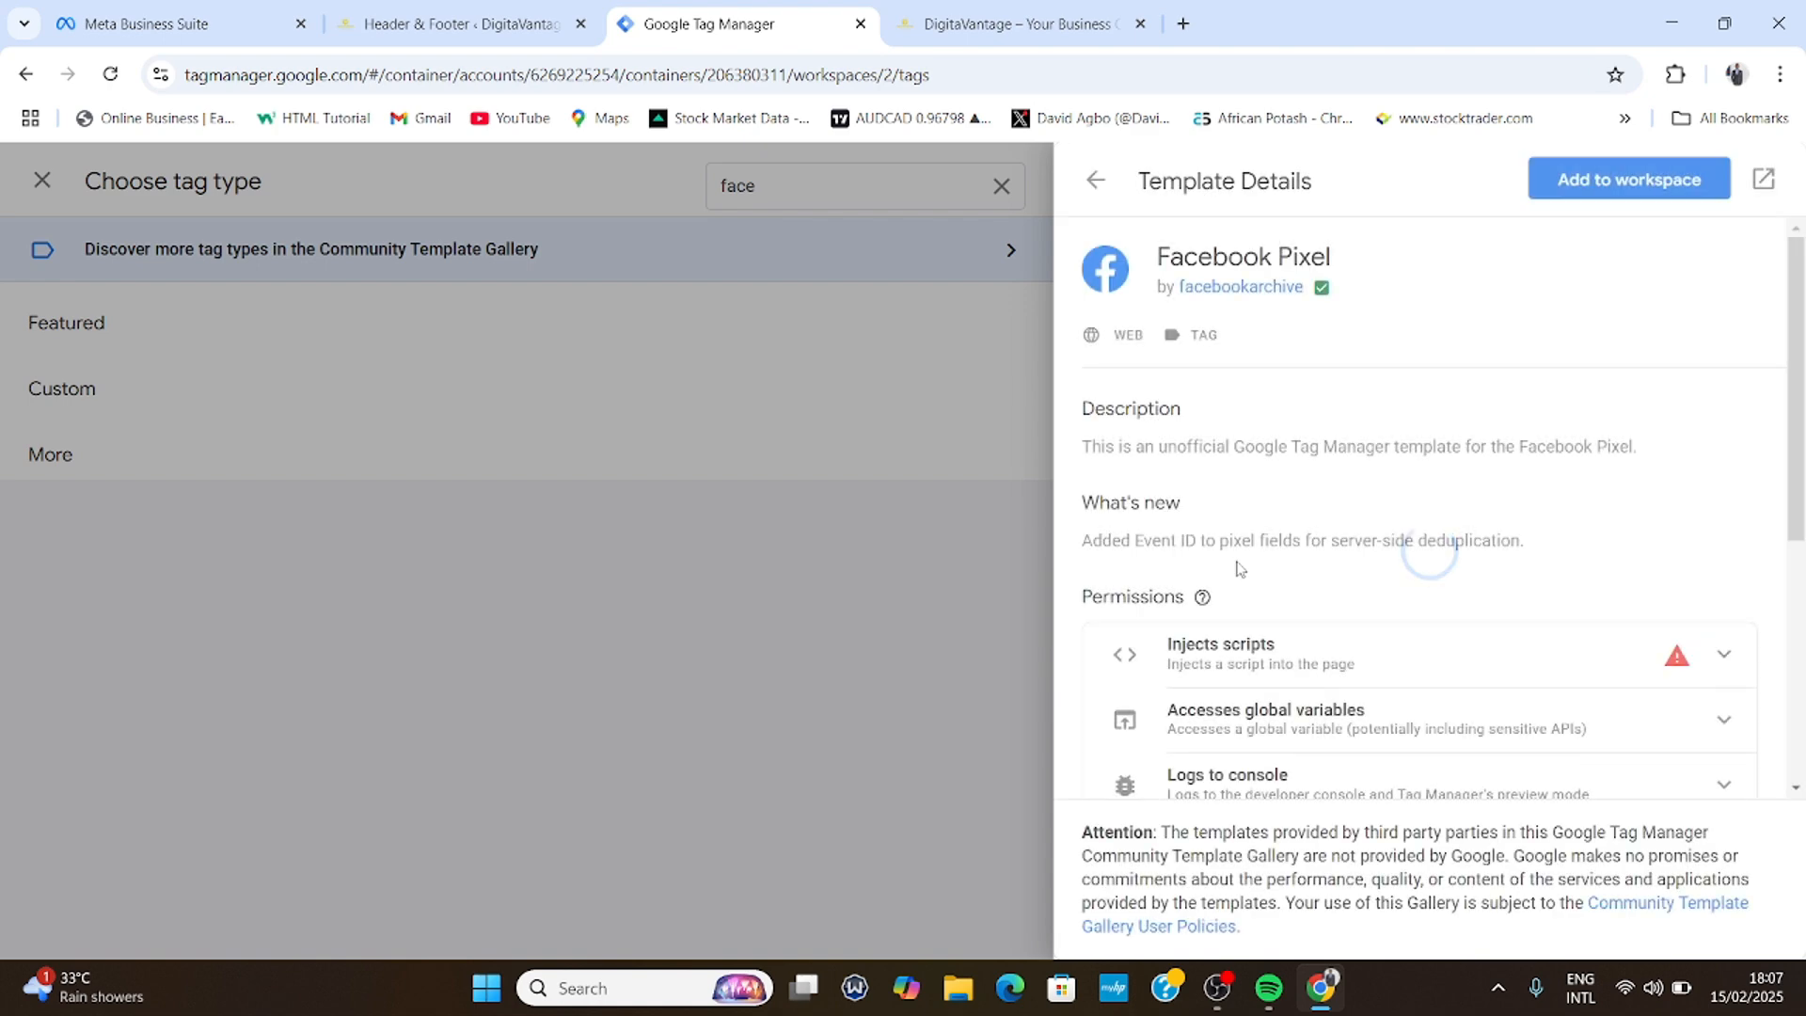
click(1620, 197)
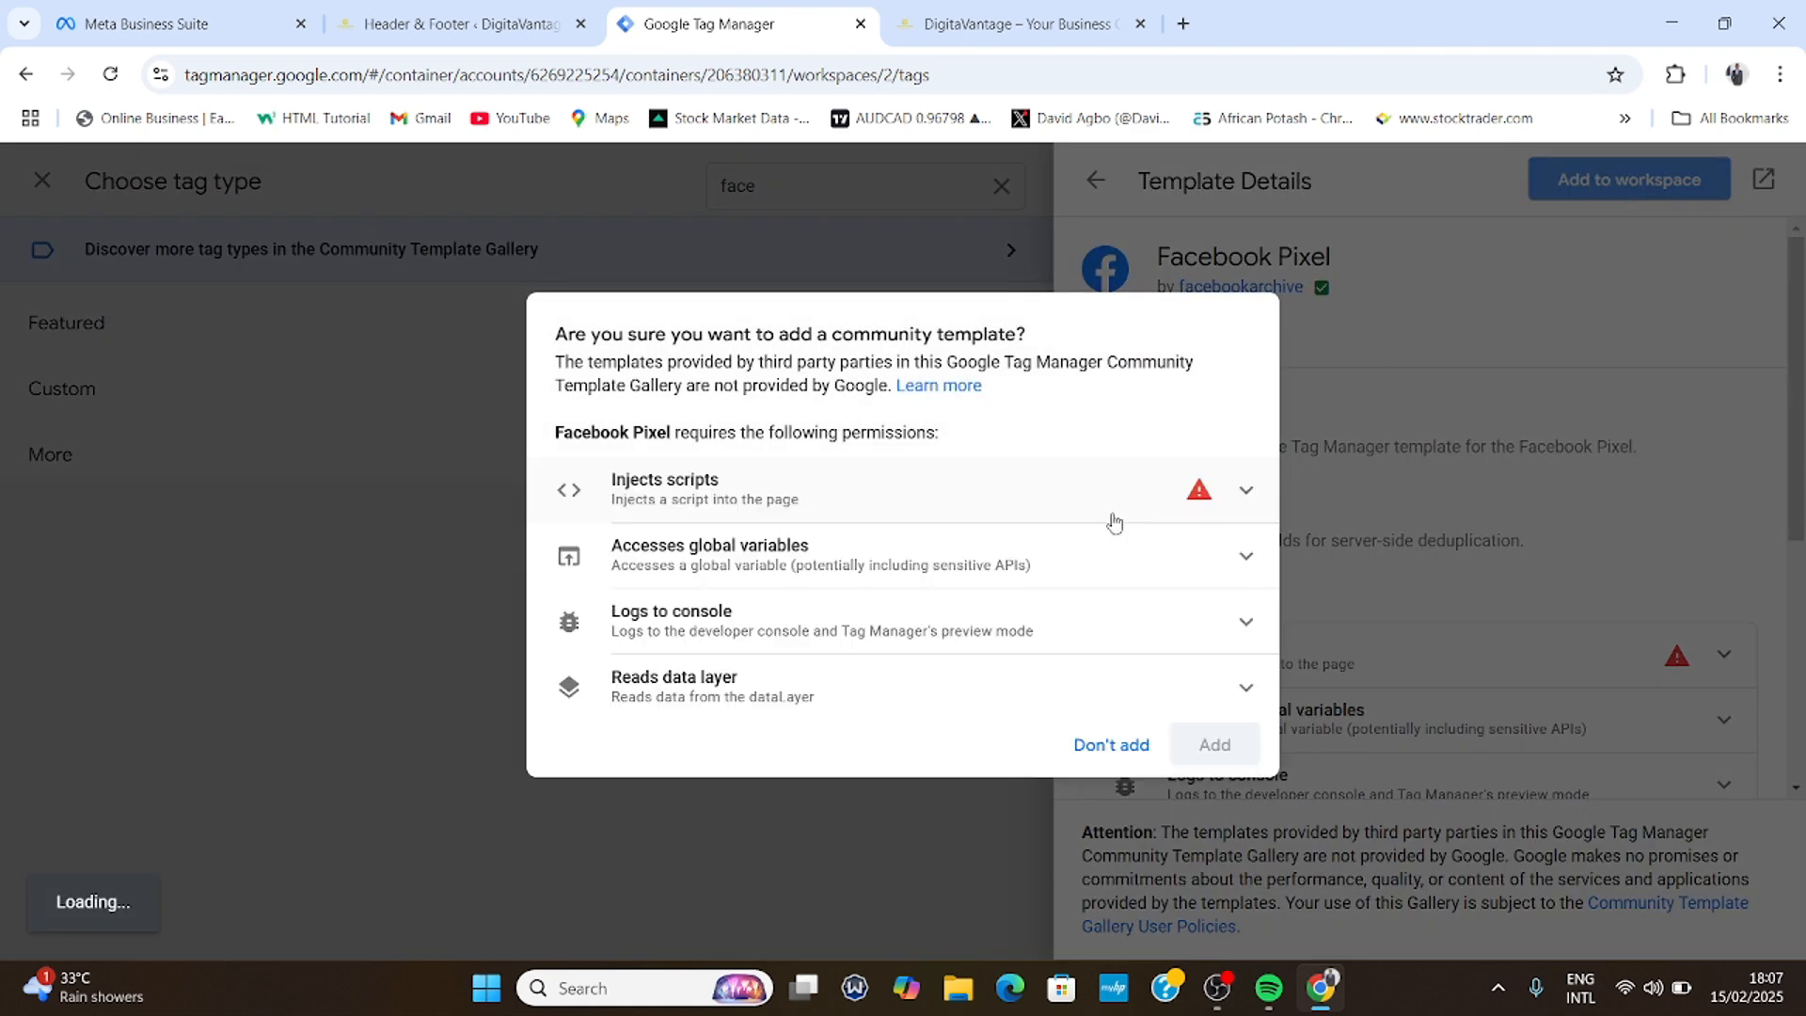
click(1221, 750)
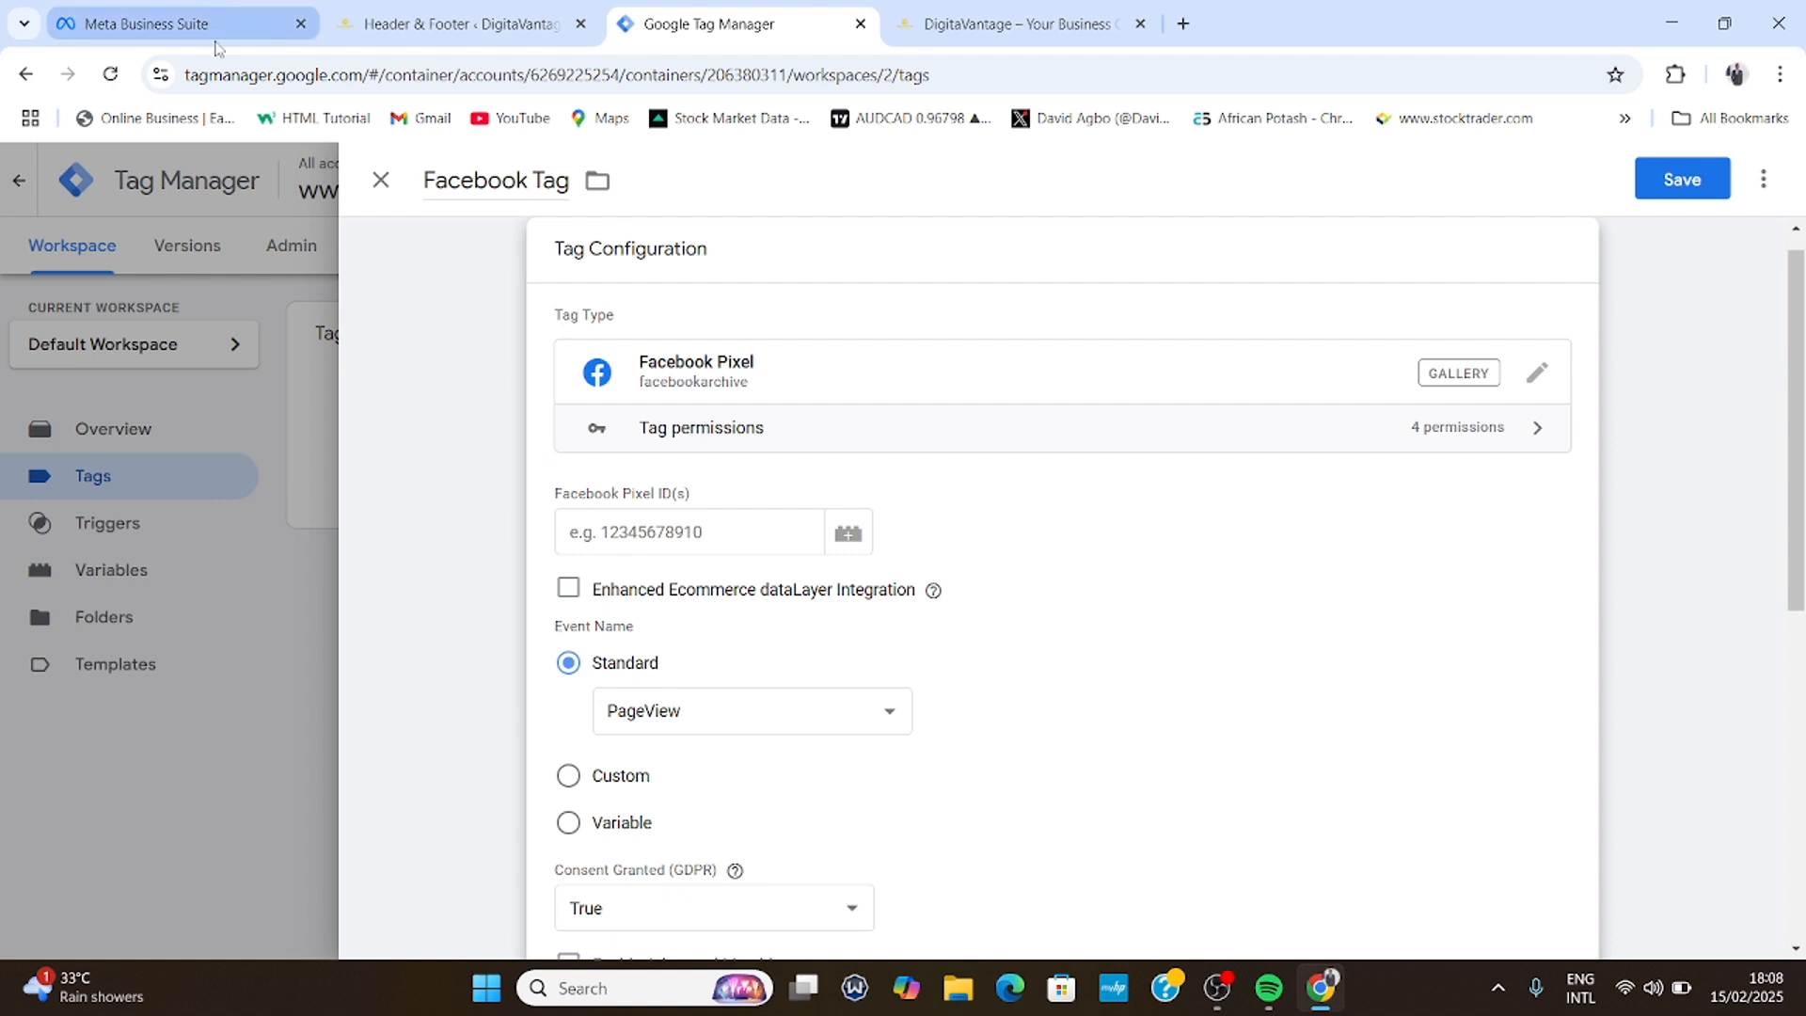
- Copy the Meta dataset ID into the tag's Facebook Pixel ID(s) field
click(193, 20)
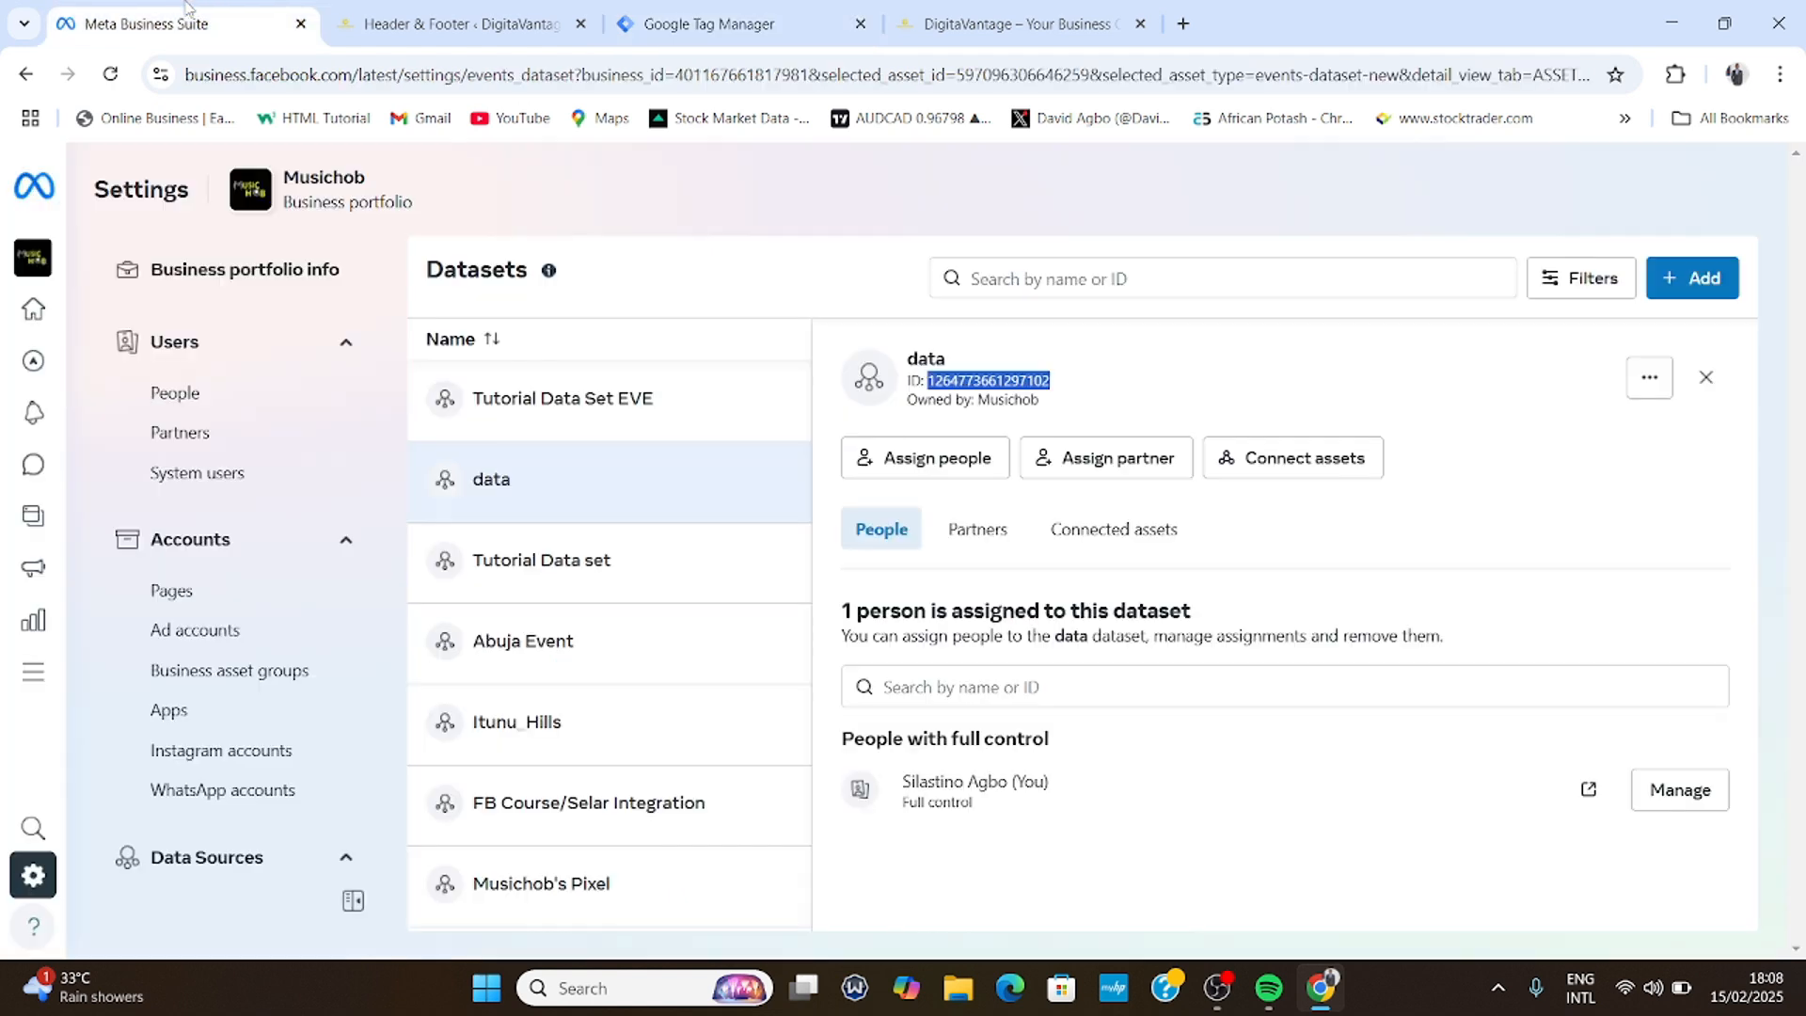
right_click(984, 376)
click(1020, 403)
click(827, 27)
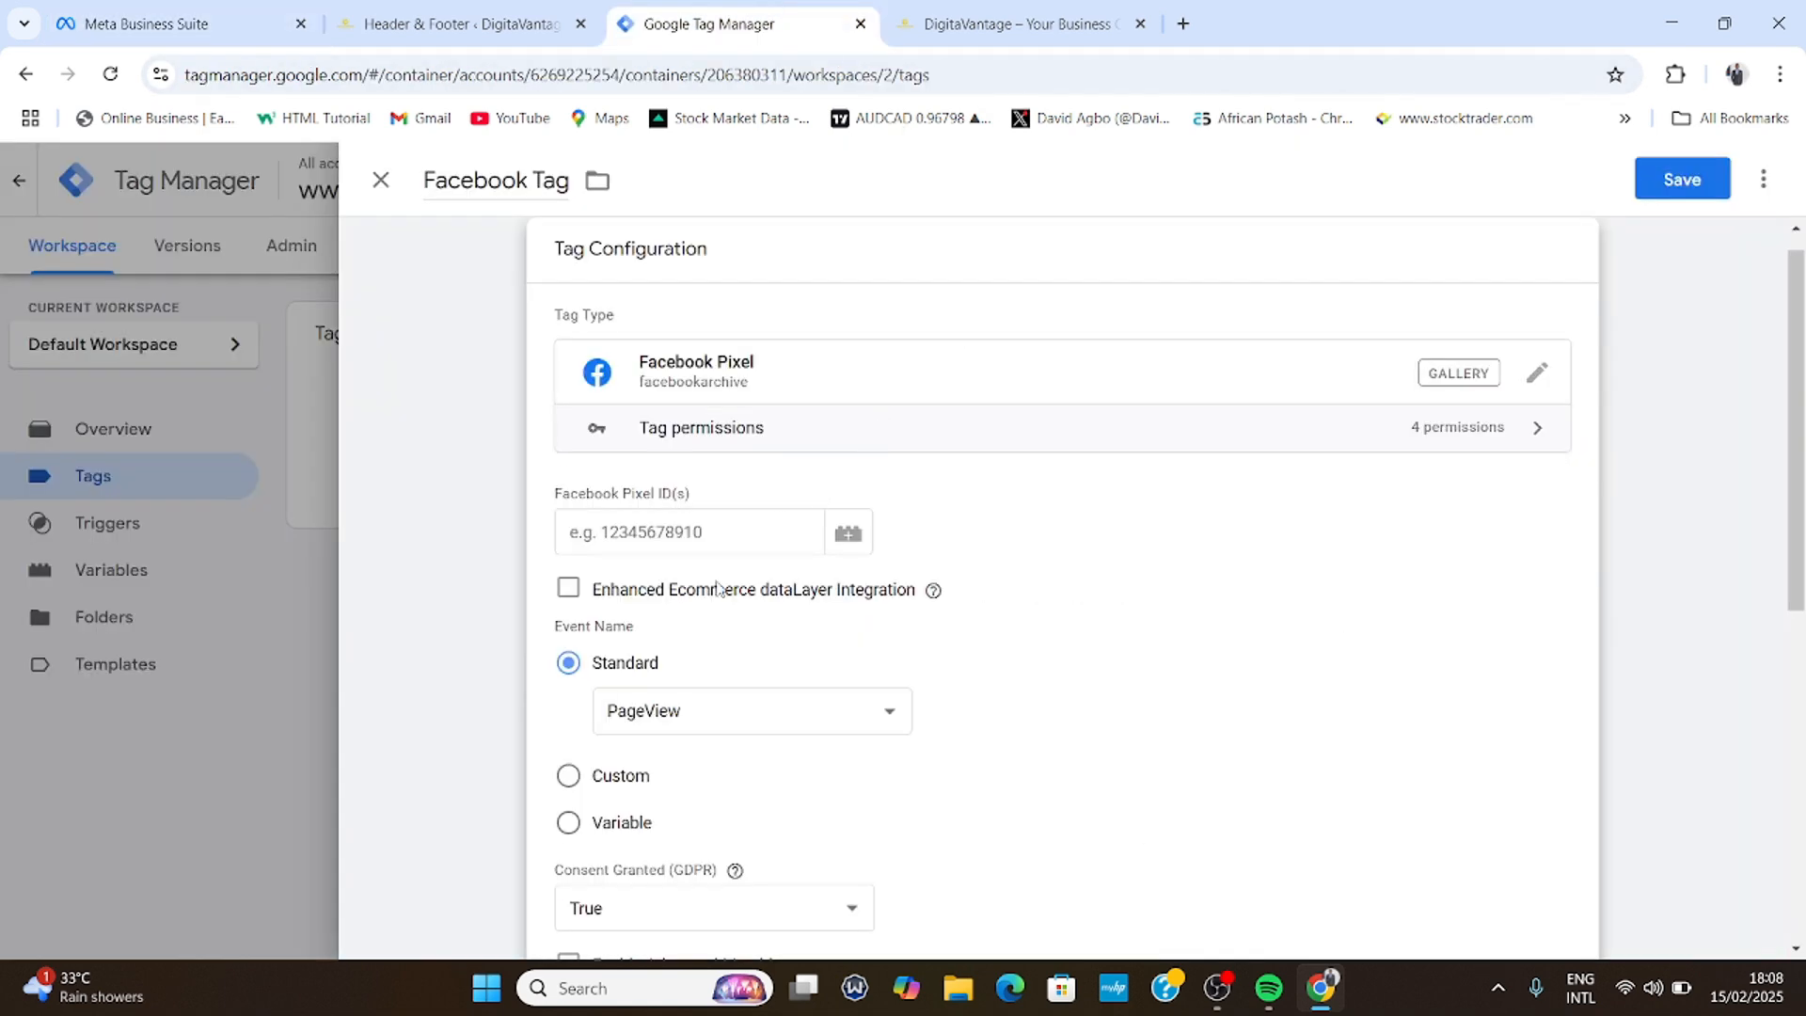
click(644, 531)
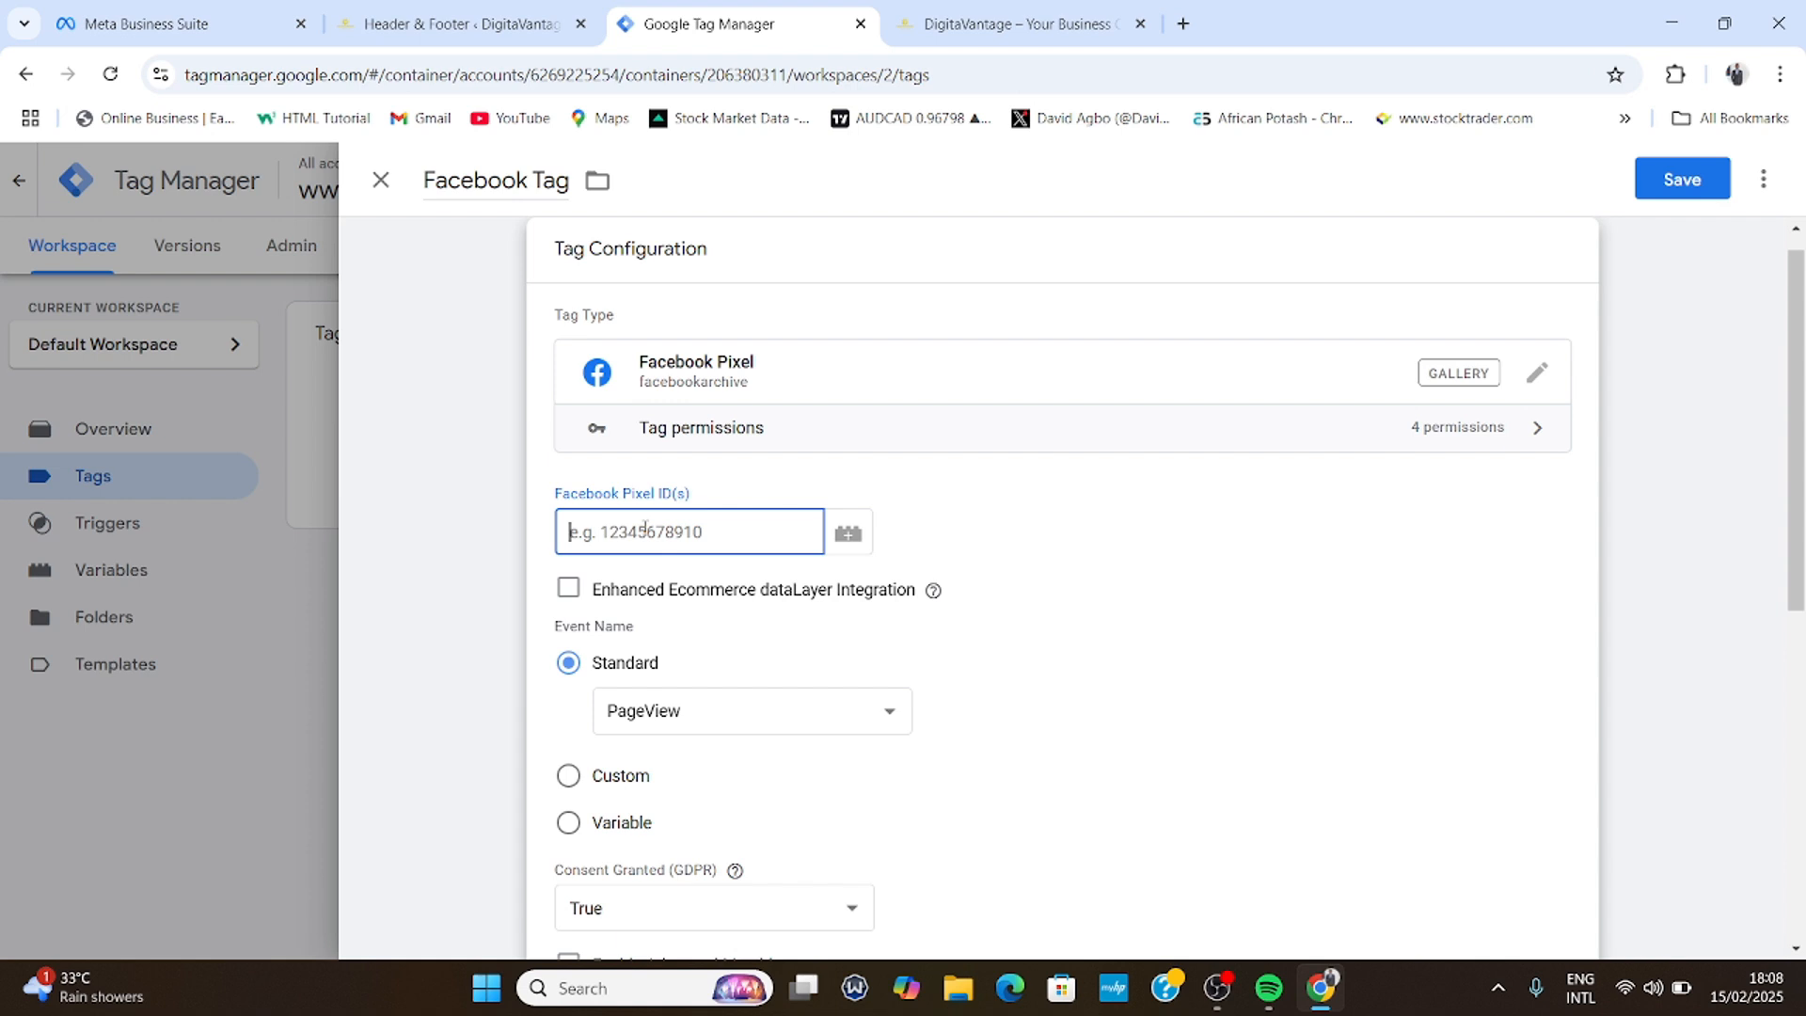
key(ctrl+v)
- Set the Facebook Tag's trigger to All Pages and save the tag
scroll(682, 564, down, 1)
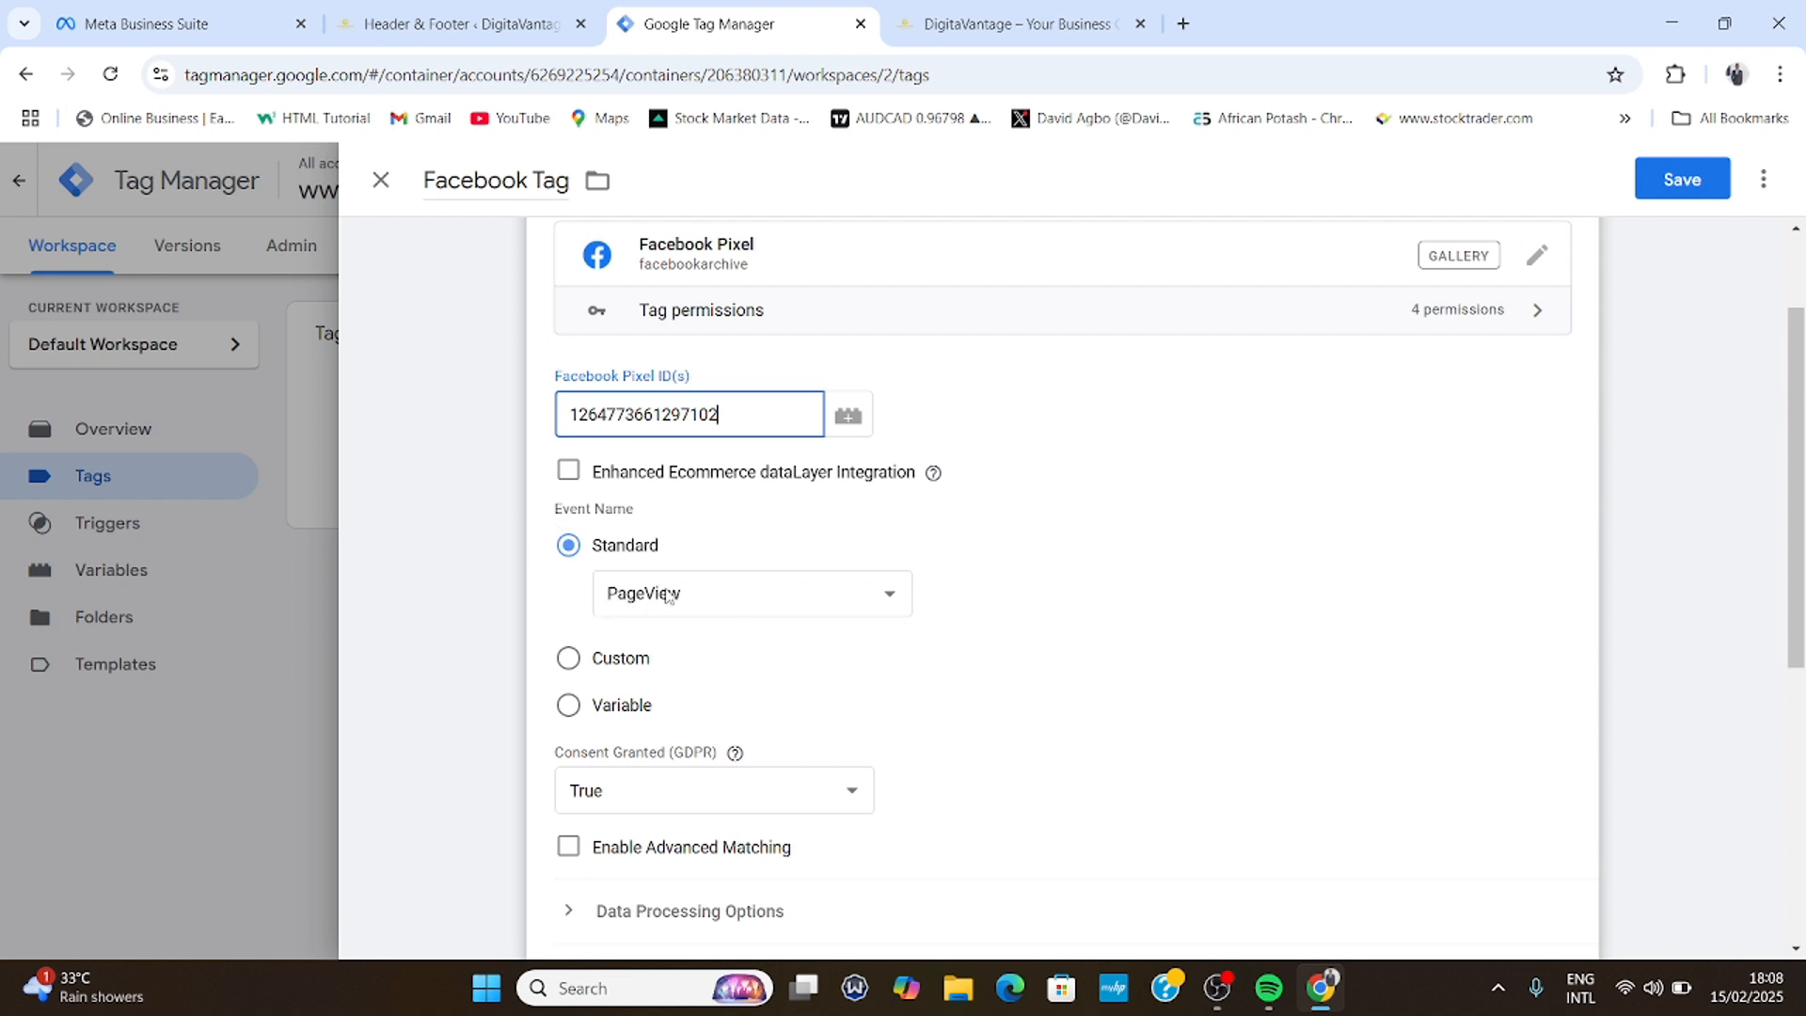
scroll(689, 624, down, 2)
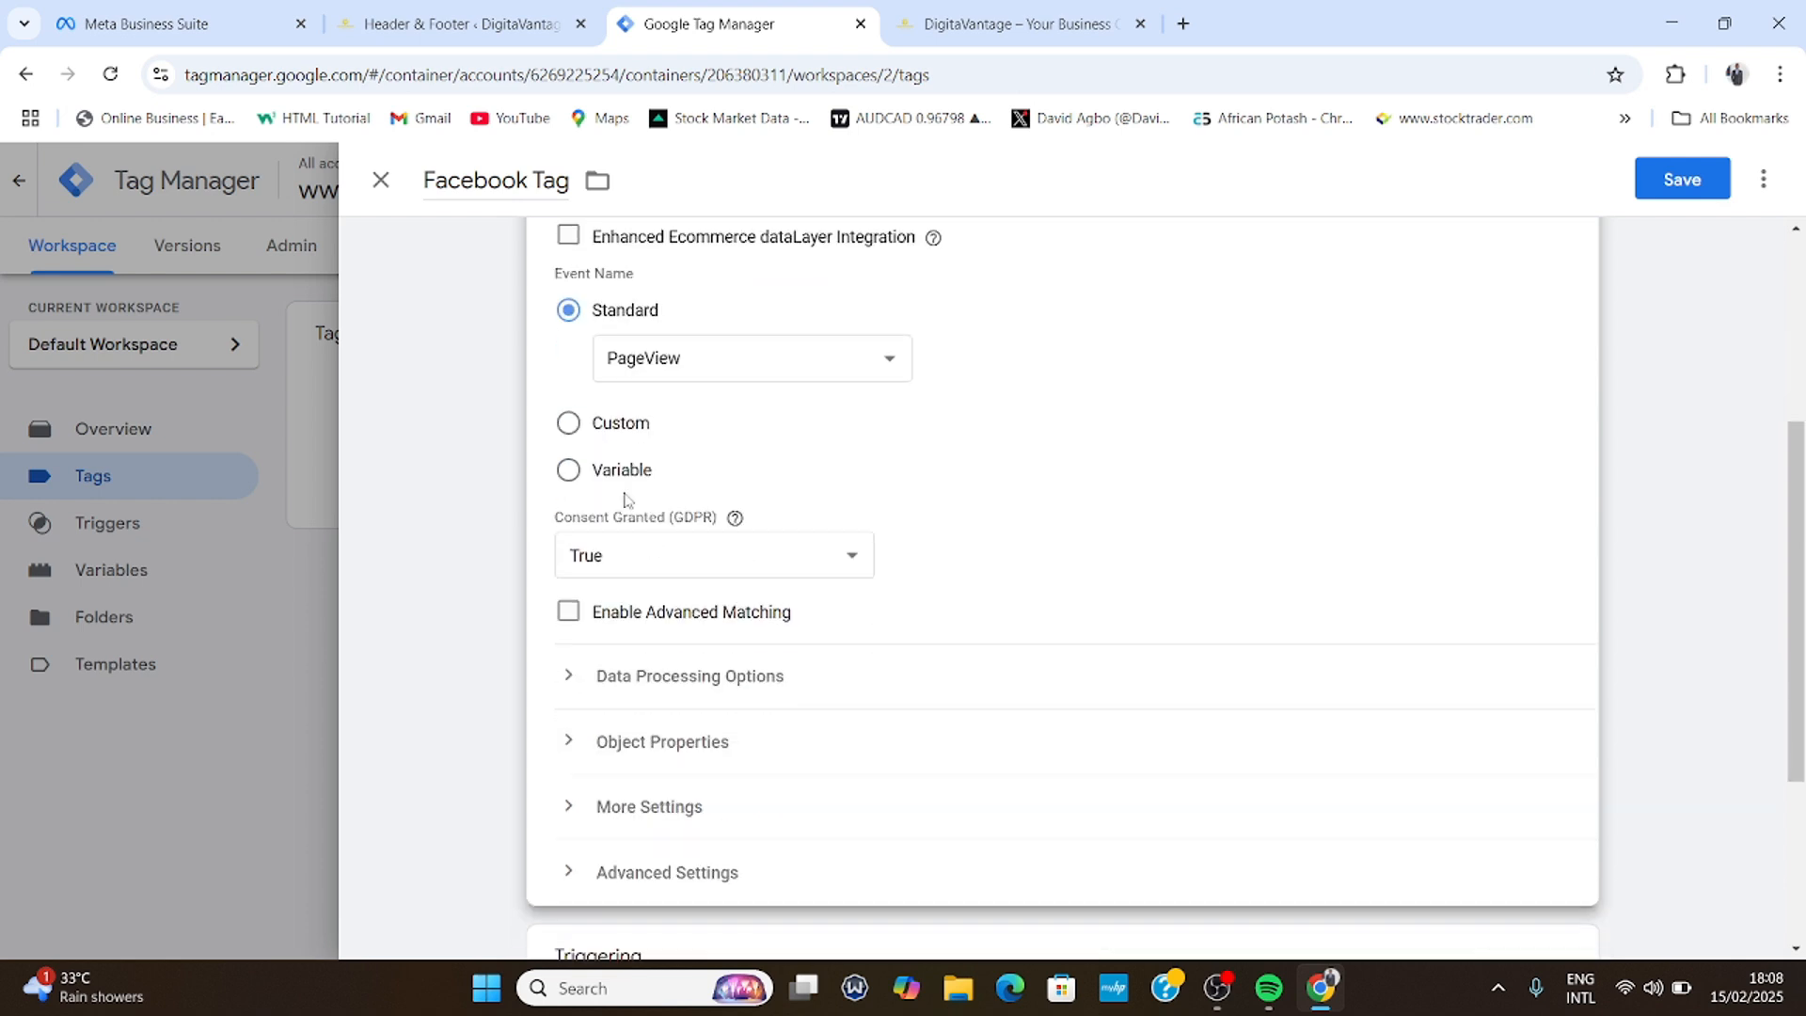
scroll(685, 705, down, 3)
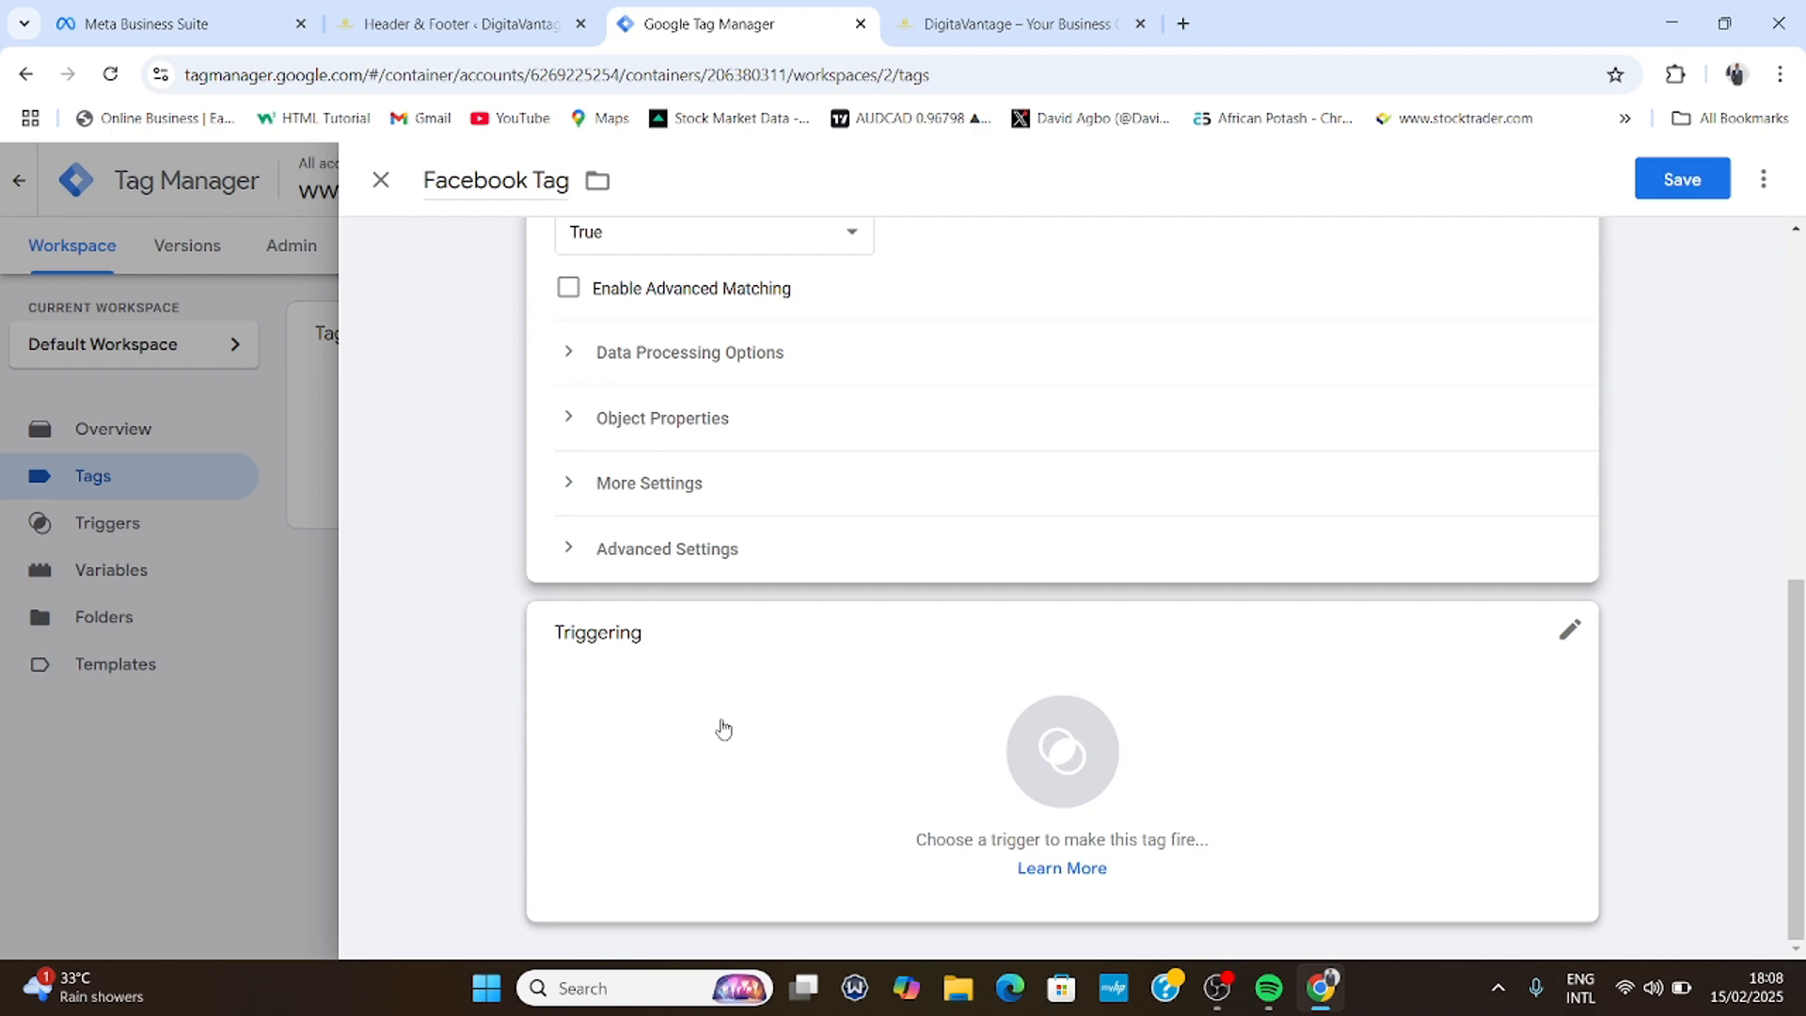
click(1079, 746)
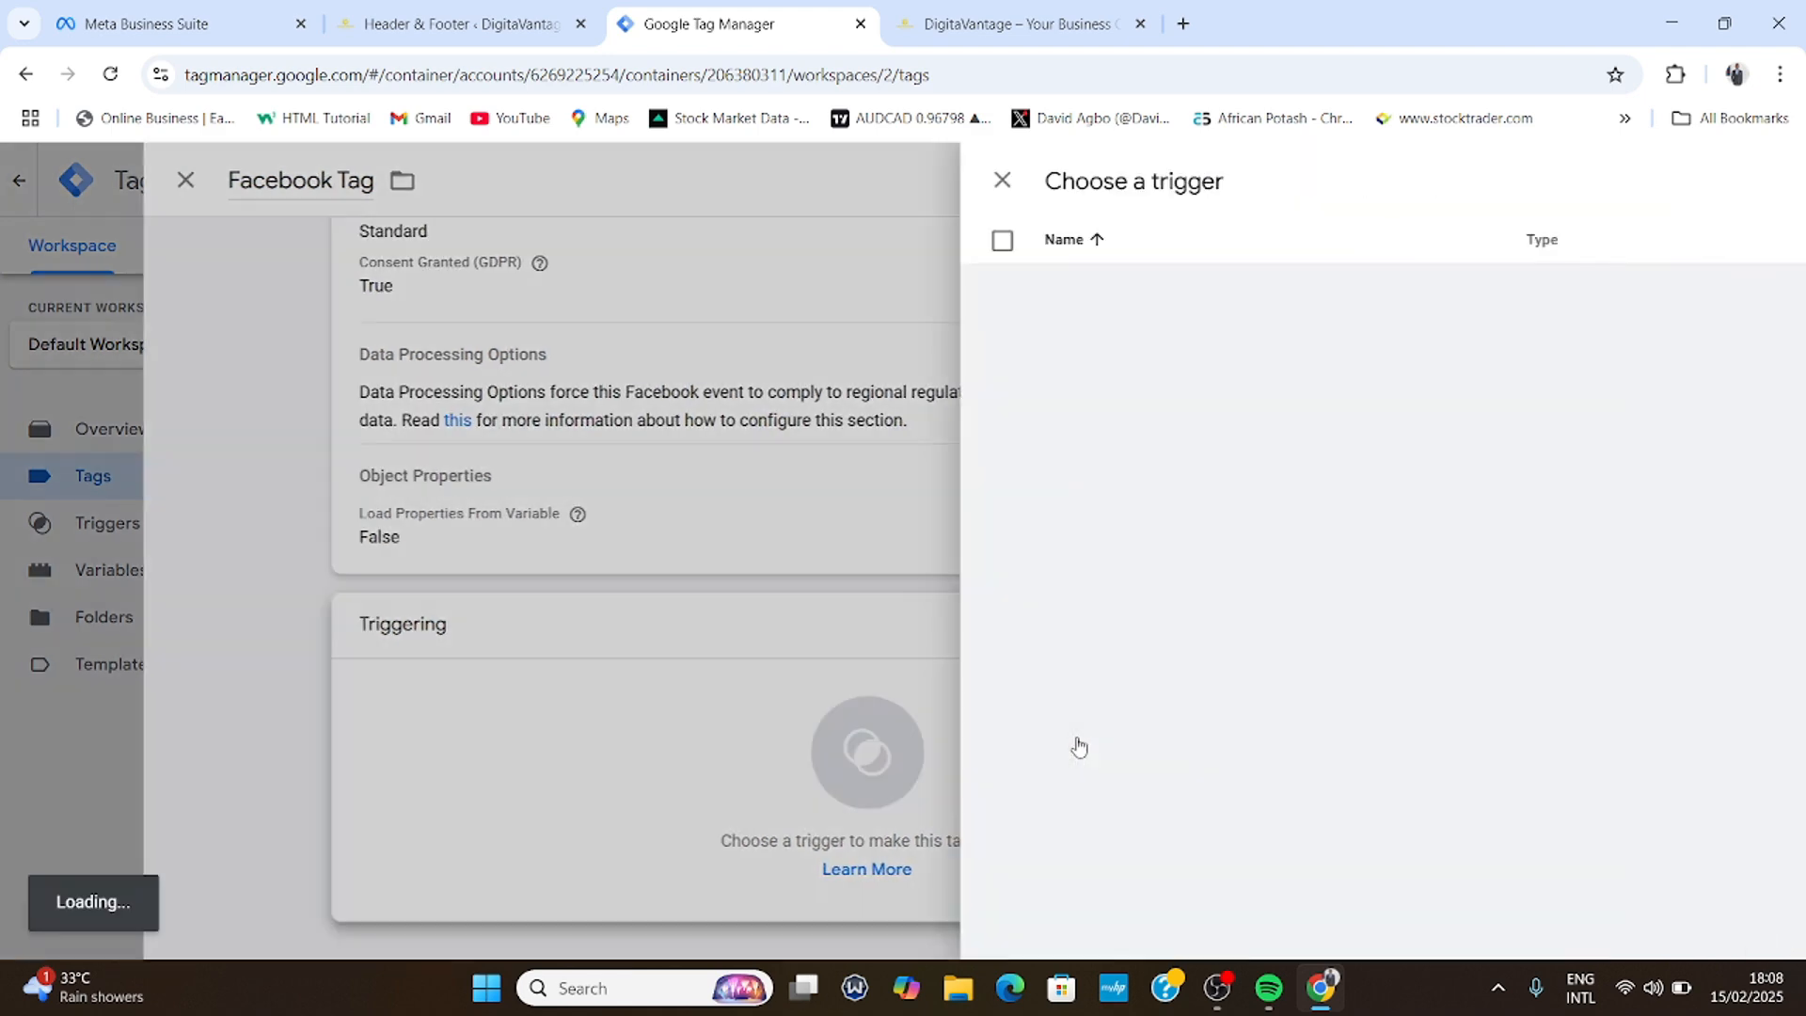
click(538, 287)
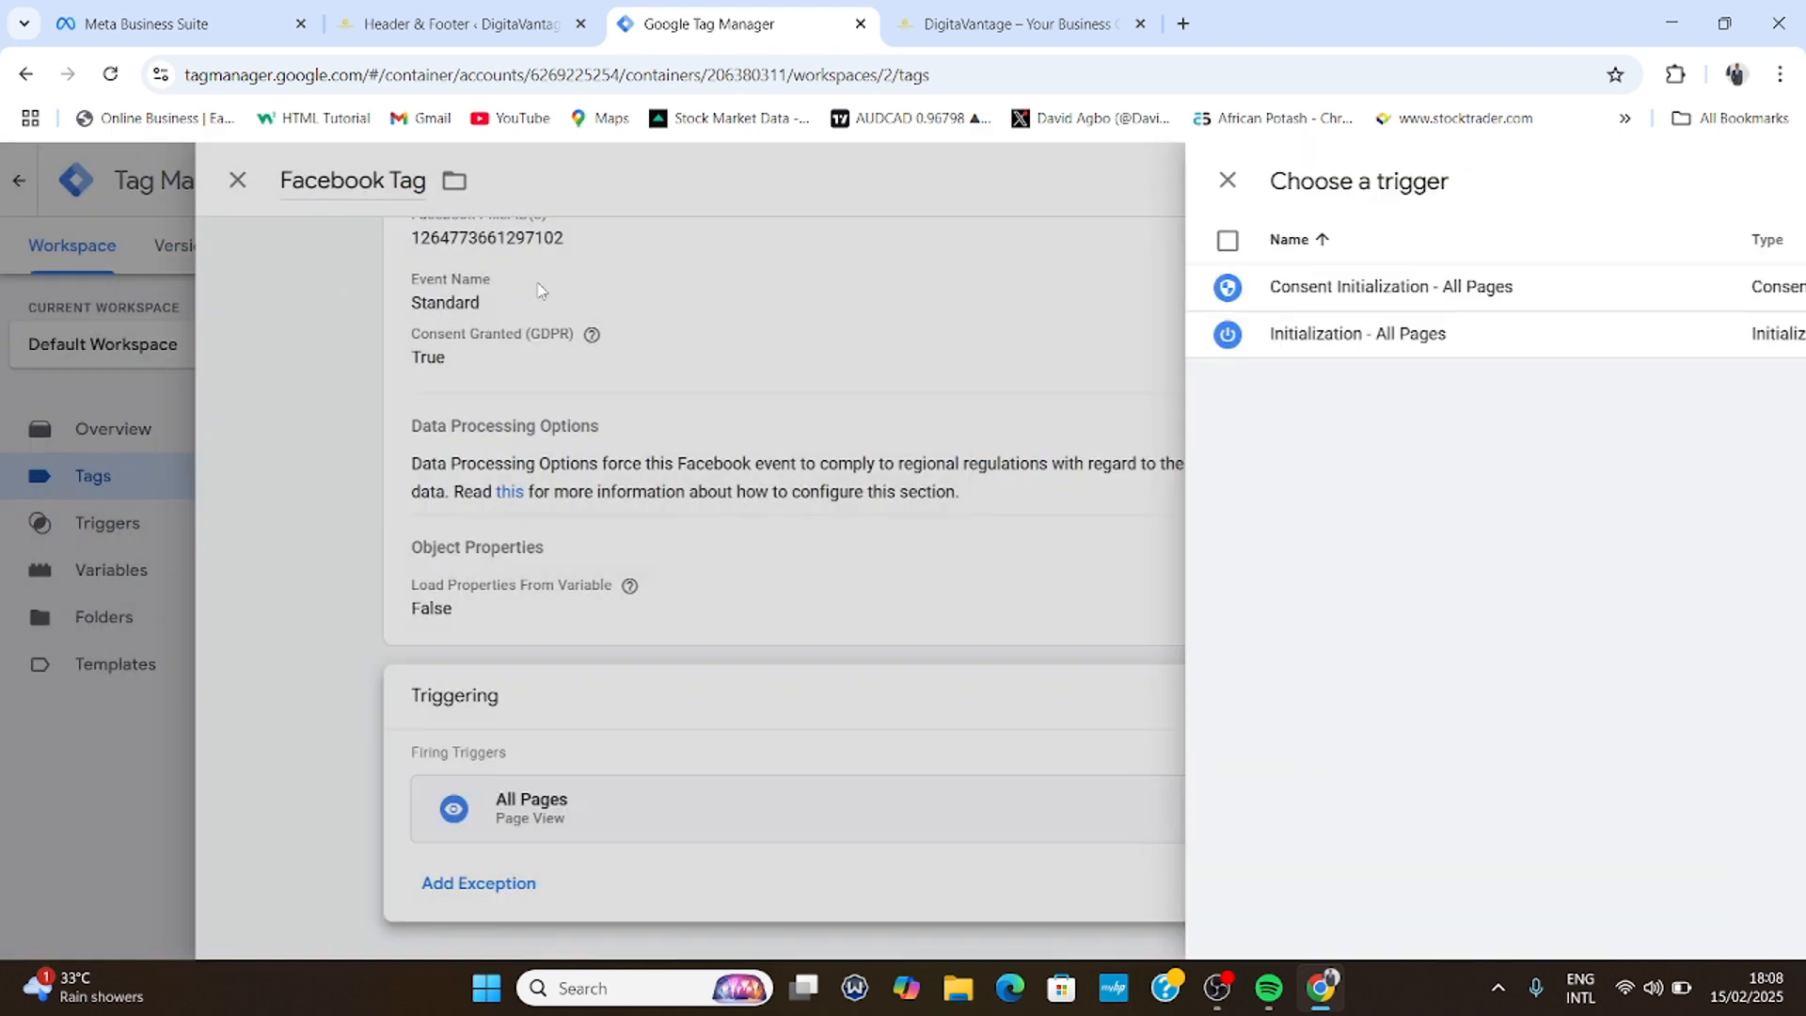
scroll(818, 730, up, 3)
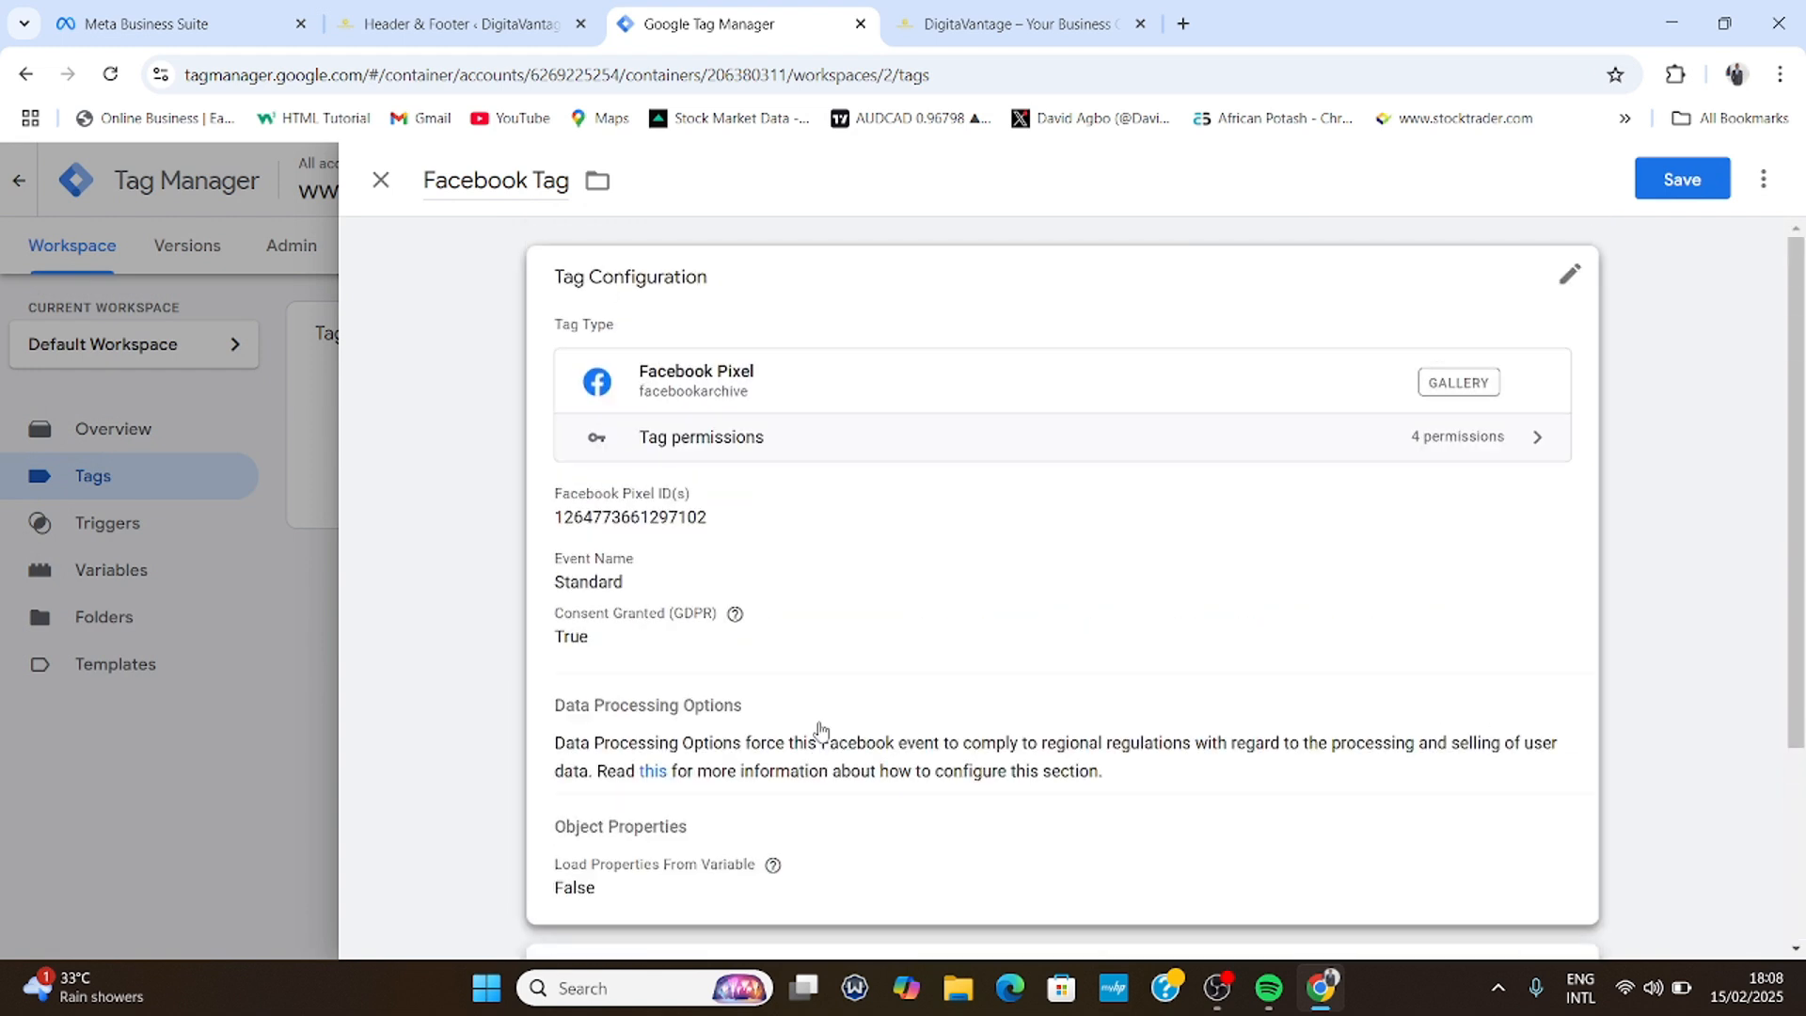
click(1682, 179)
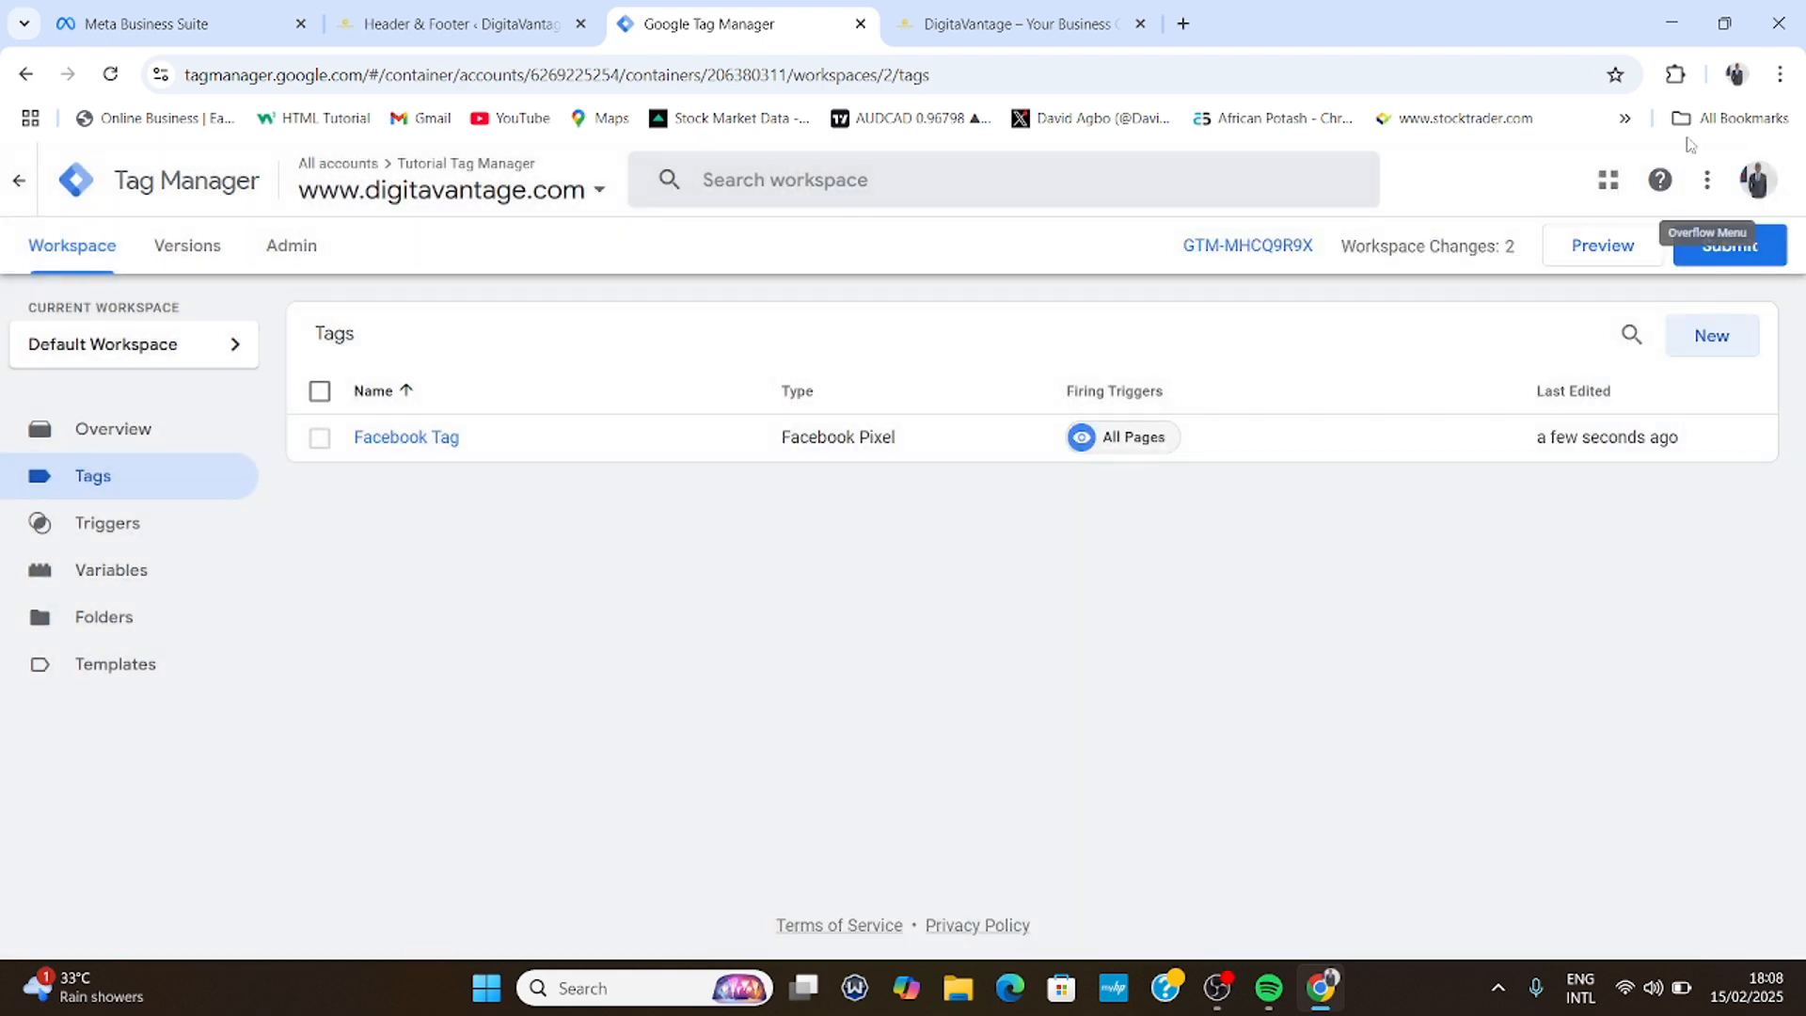
click(1587, 252)
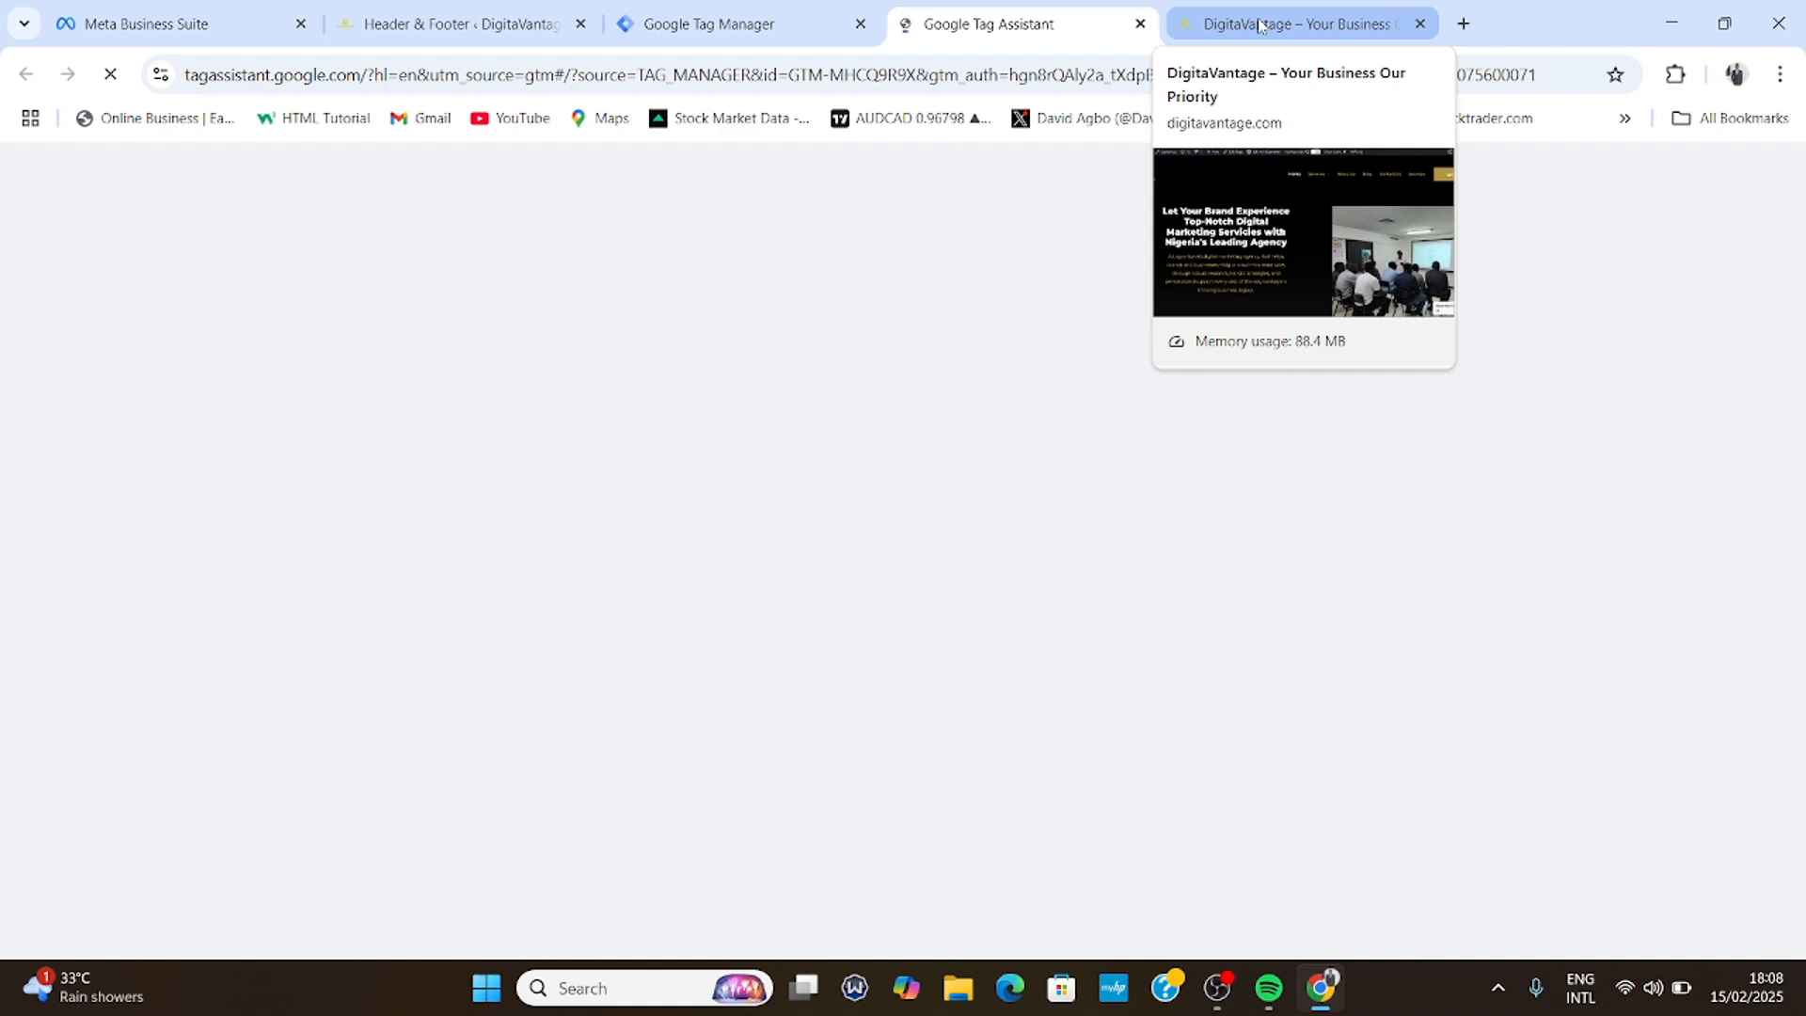
click(1260, 23)
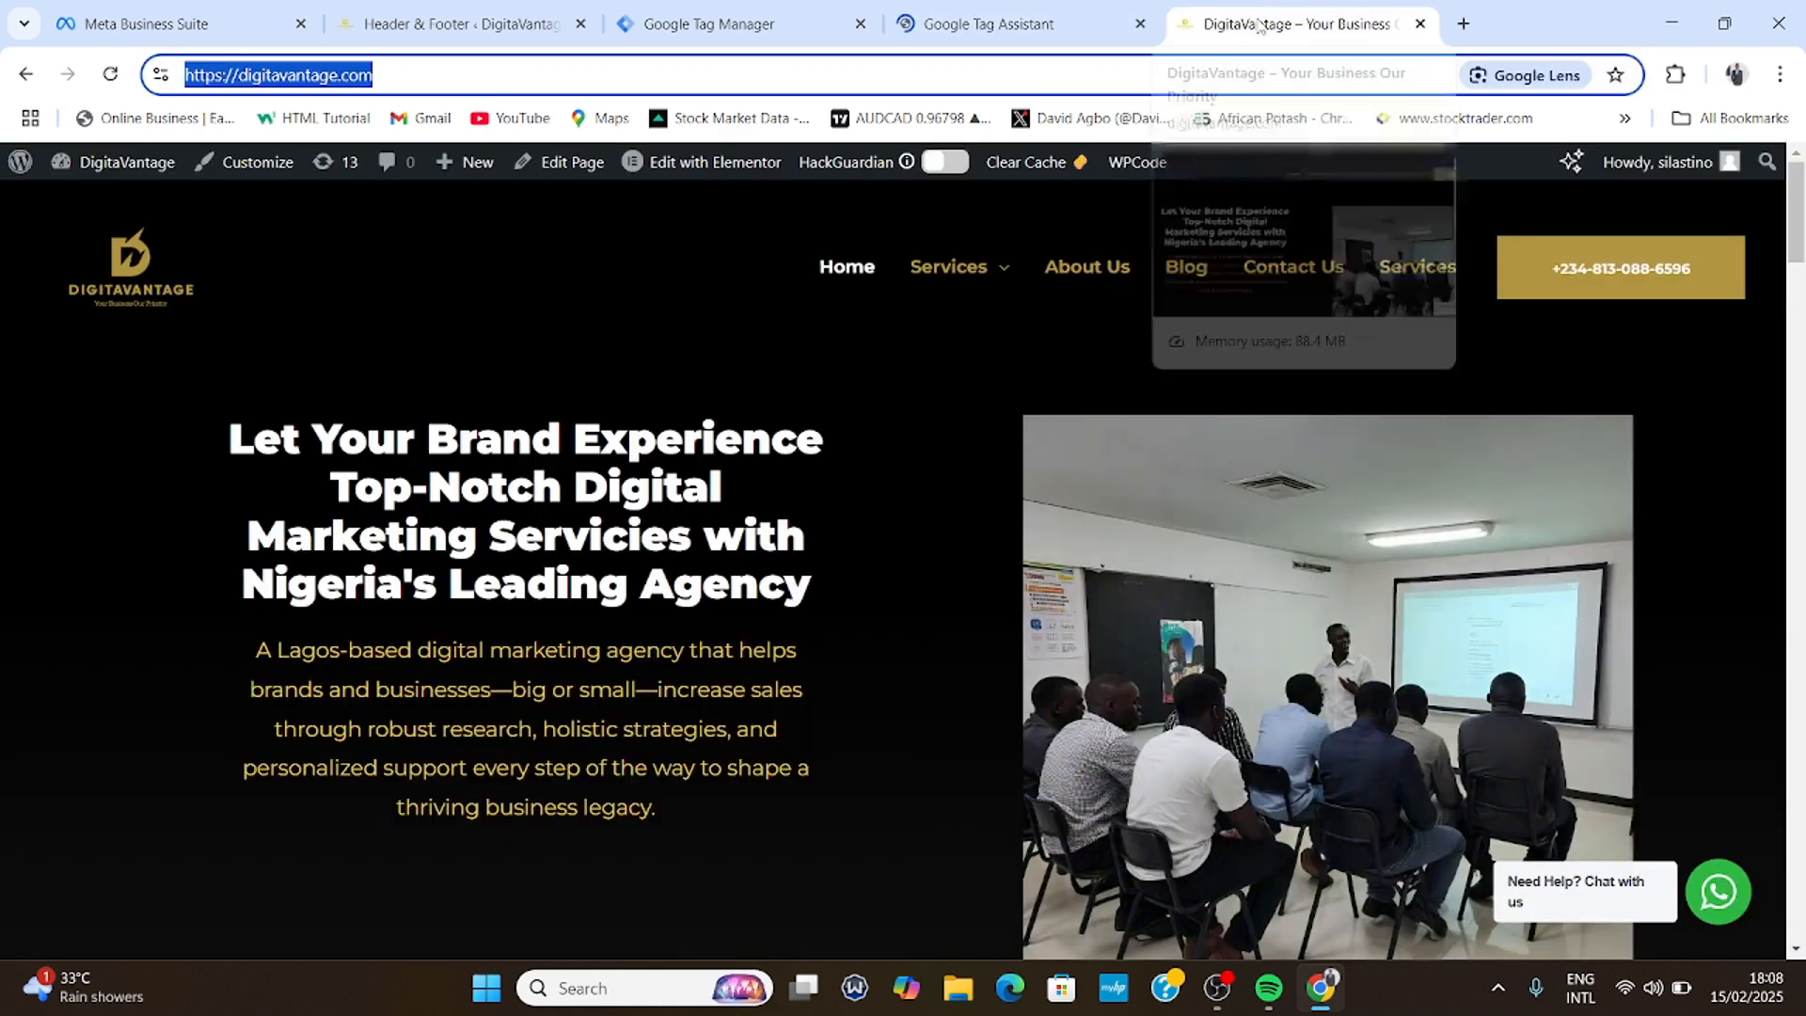
right_click(304, 75)
click(399, 286)
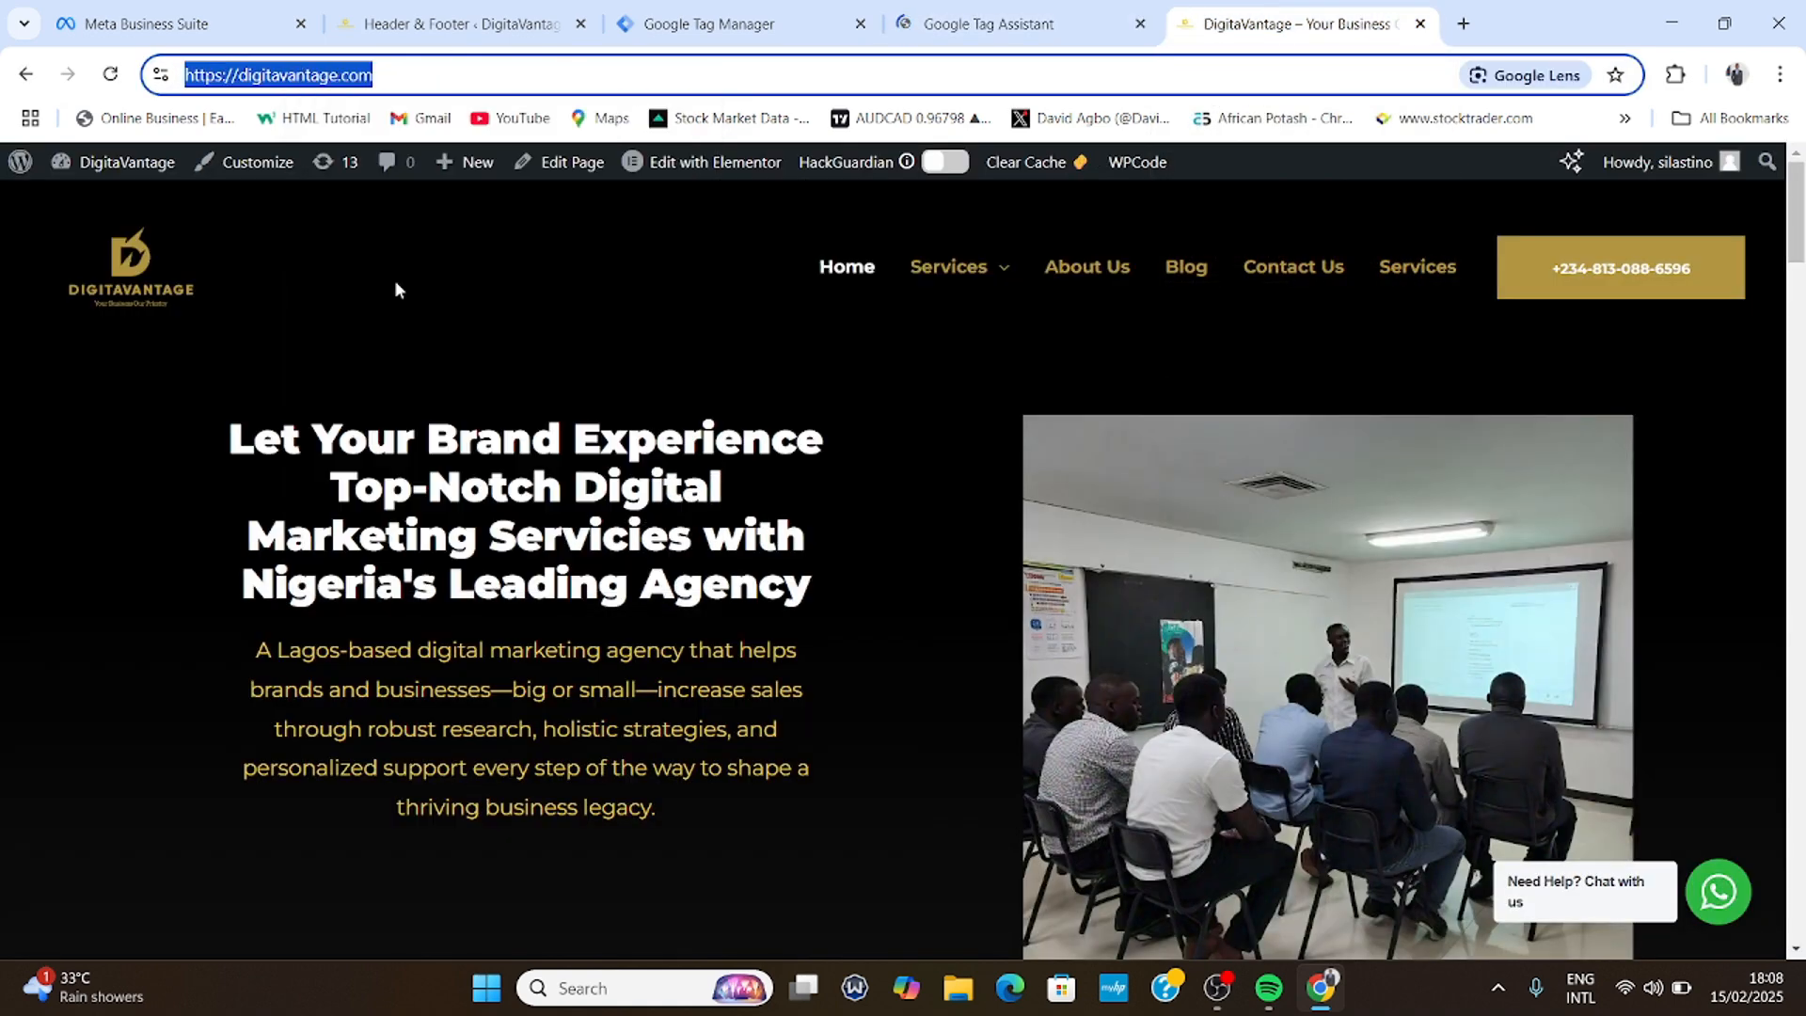
click(989, 8)
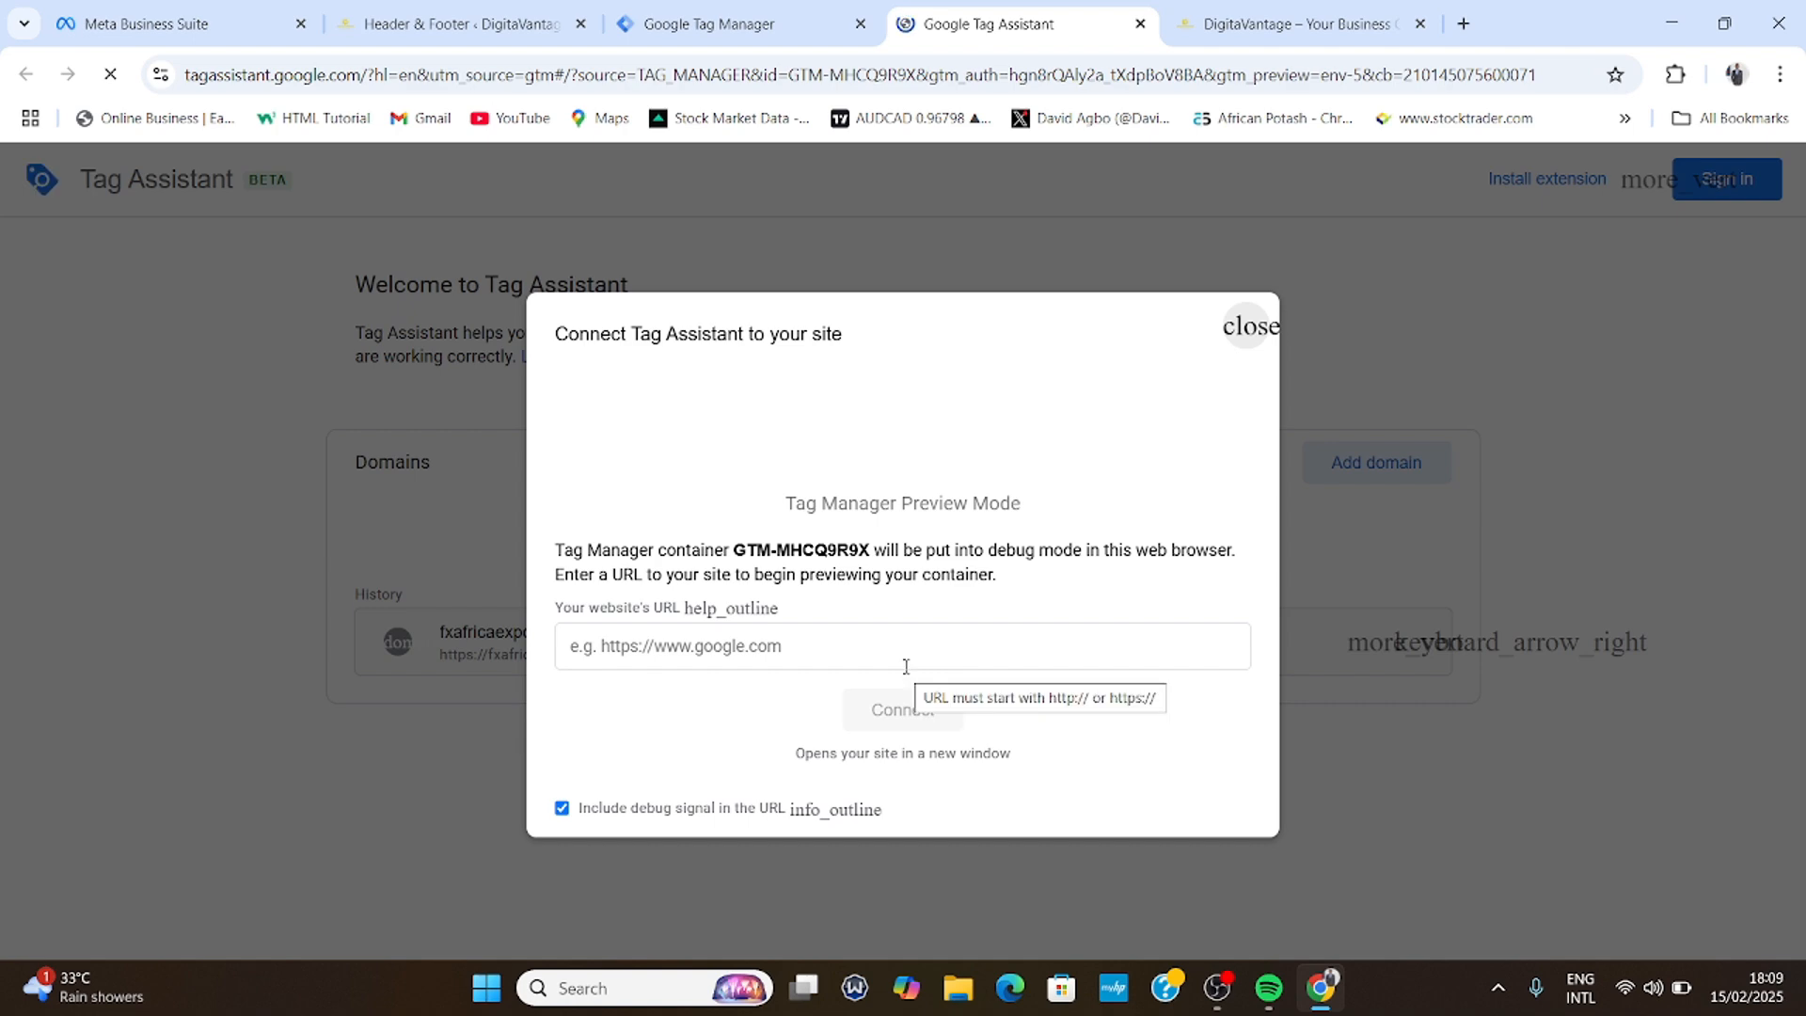
click(650, 647)
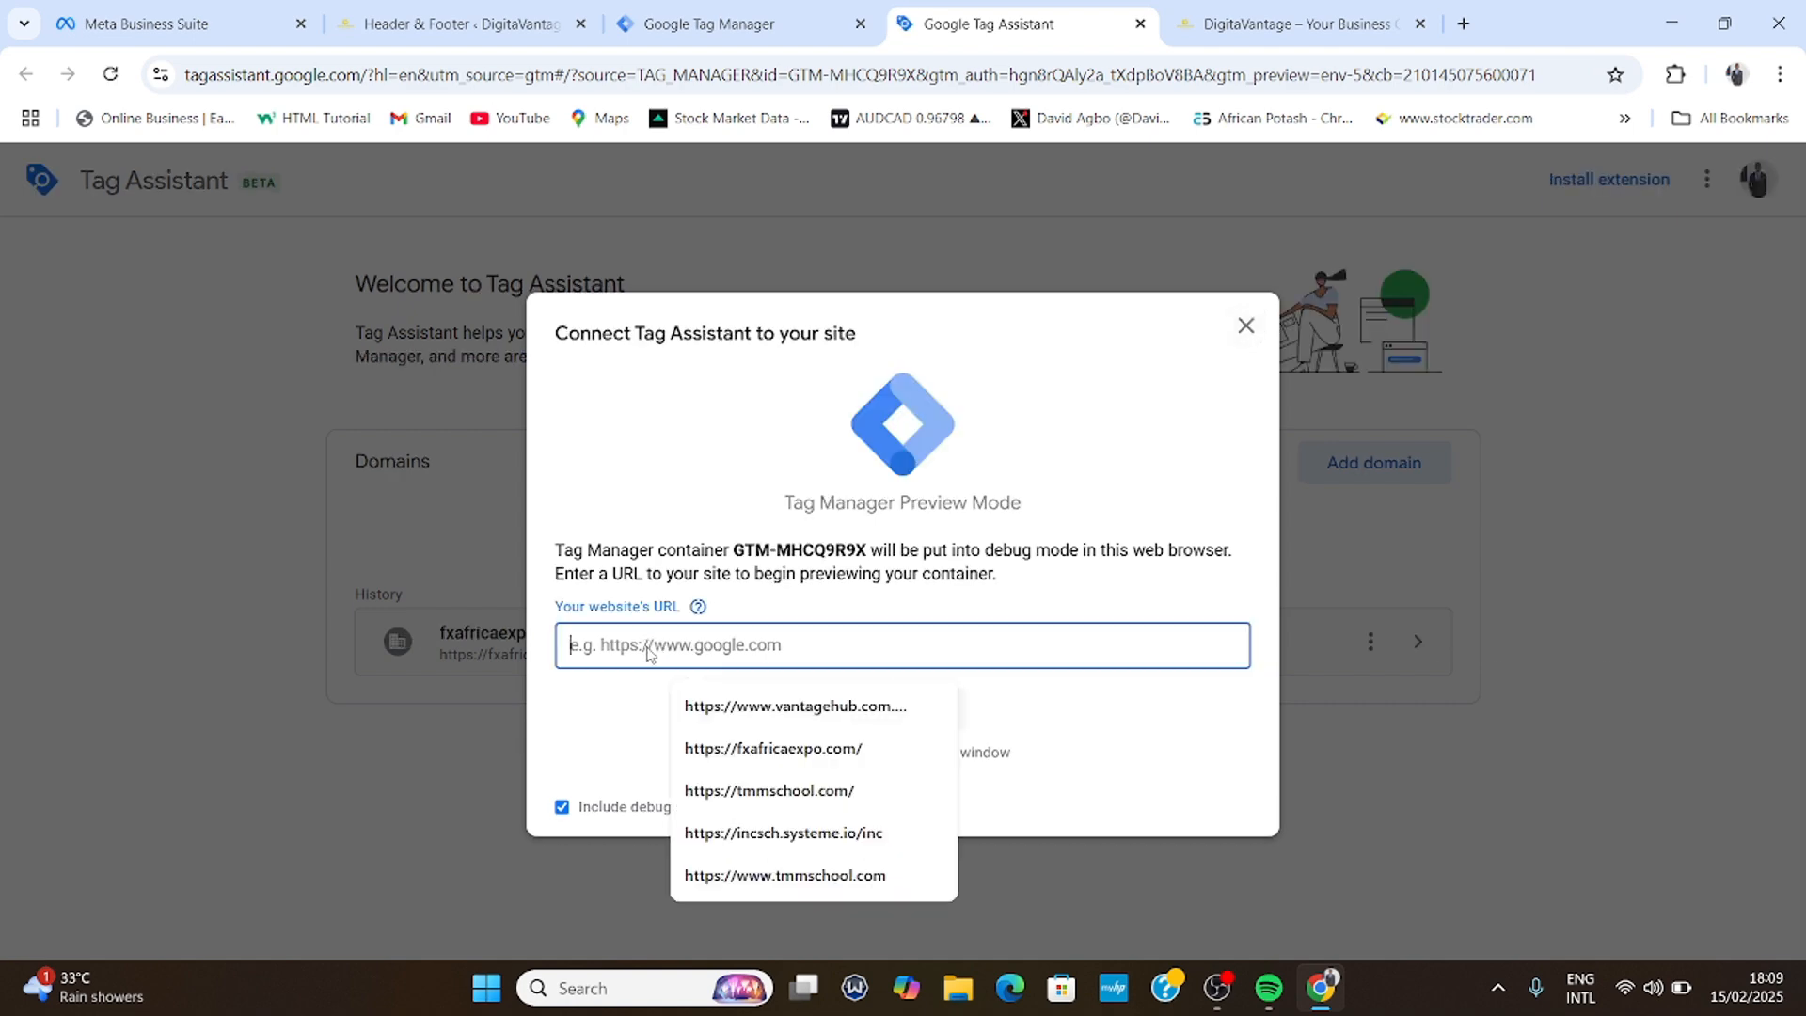
right_click(651, 651)
click(730, 376)
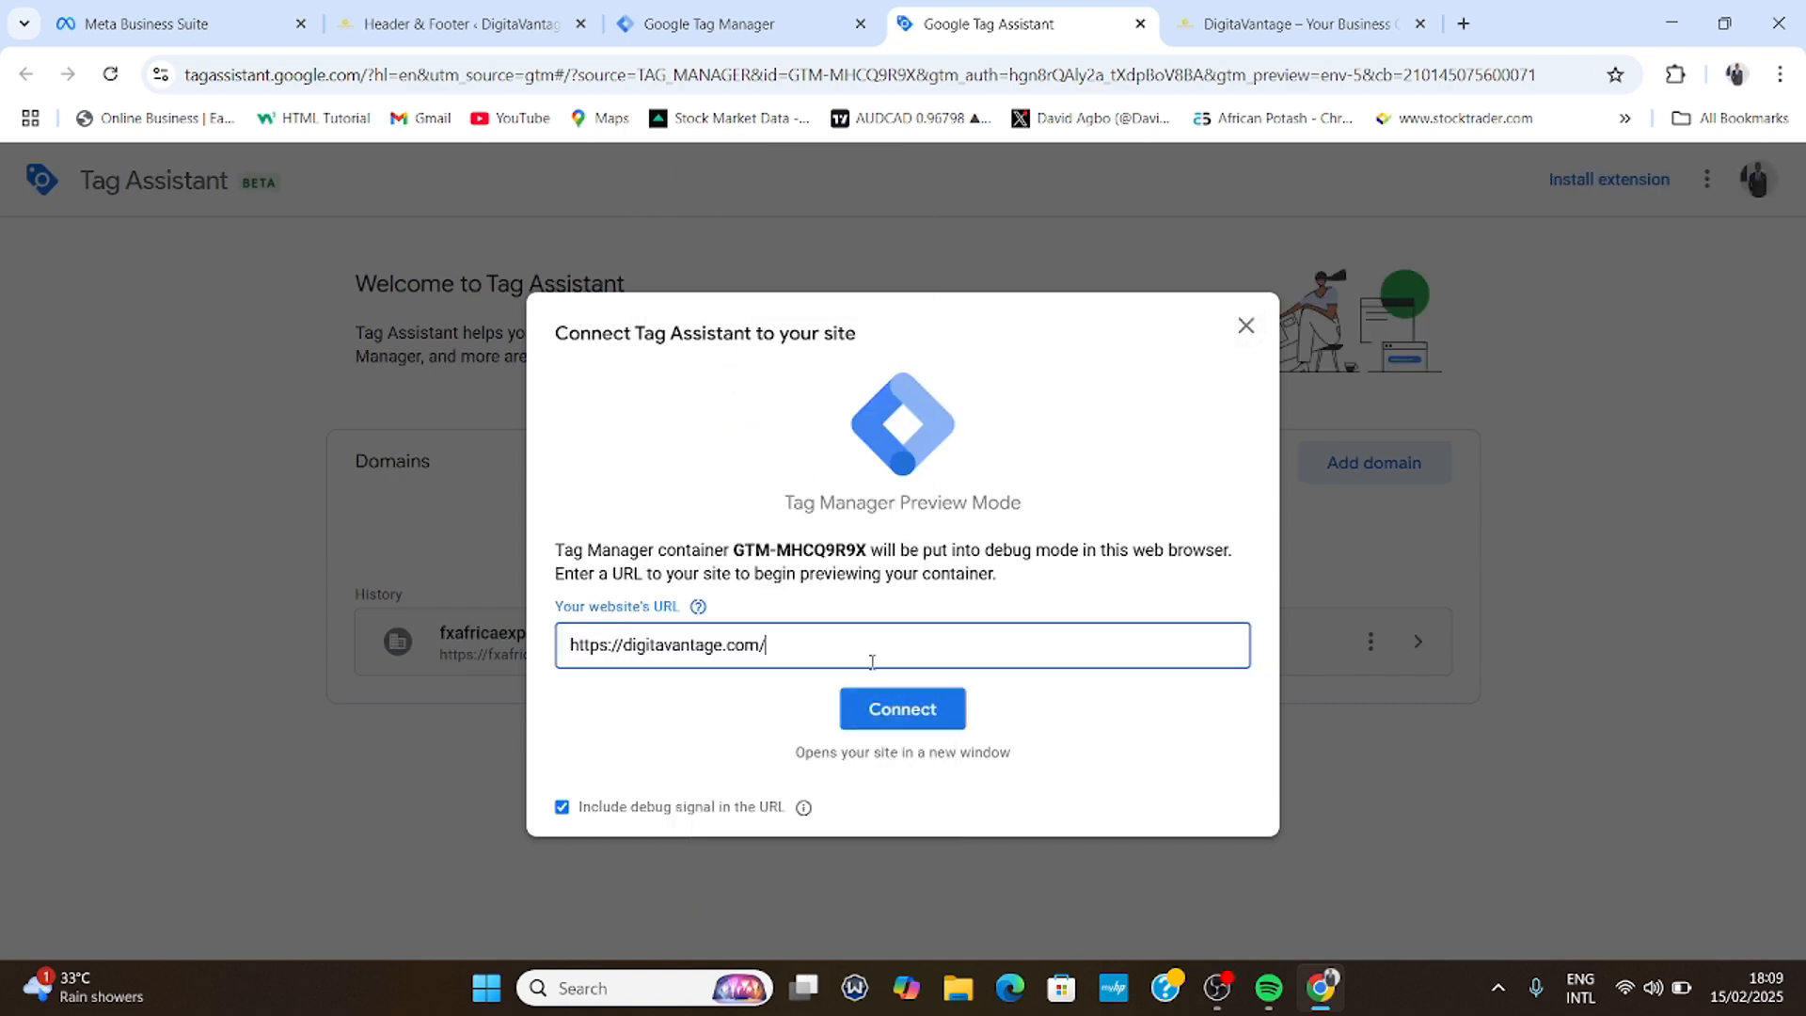
click(885, 708)
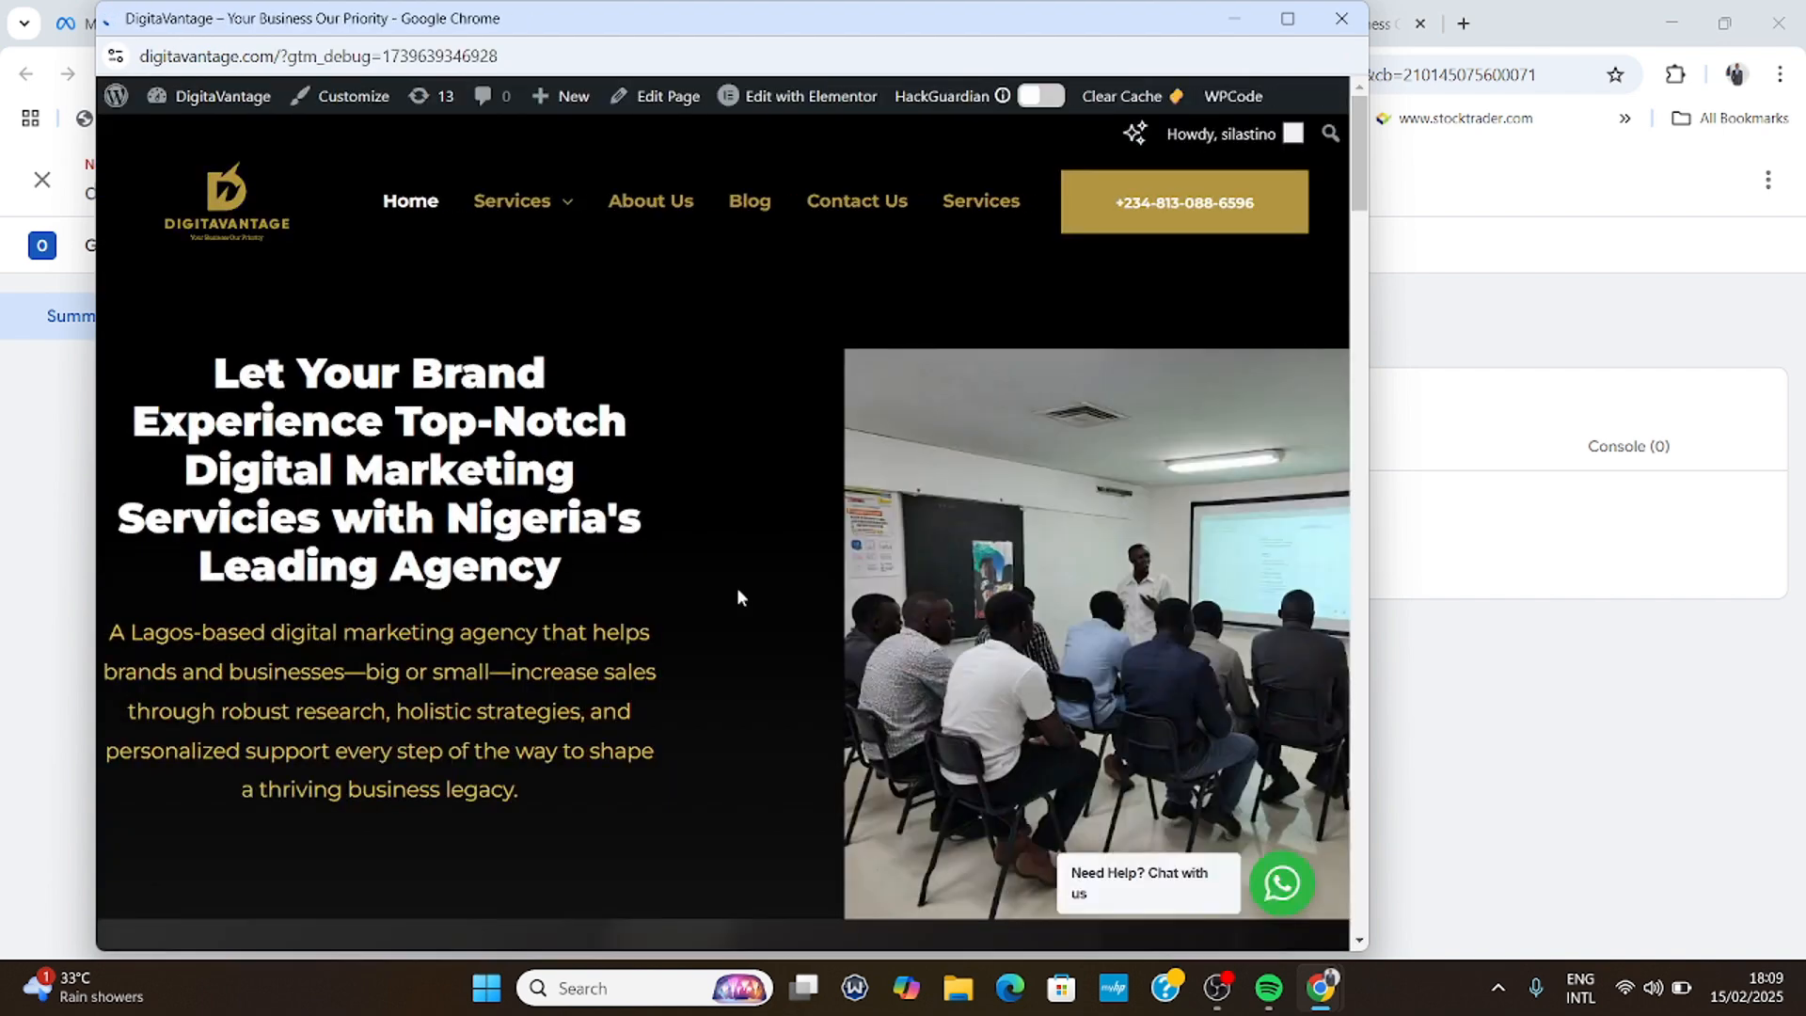
- Browse the debug site so the tags fire, then close the debug window
scroll(696, 557, down, 10)
scroll(697, 562, down, 10)
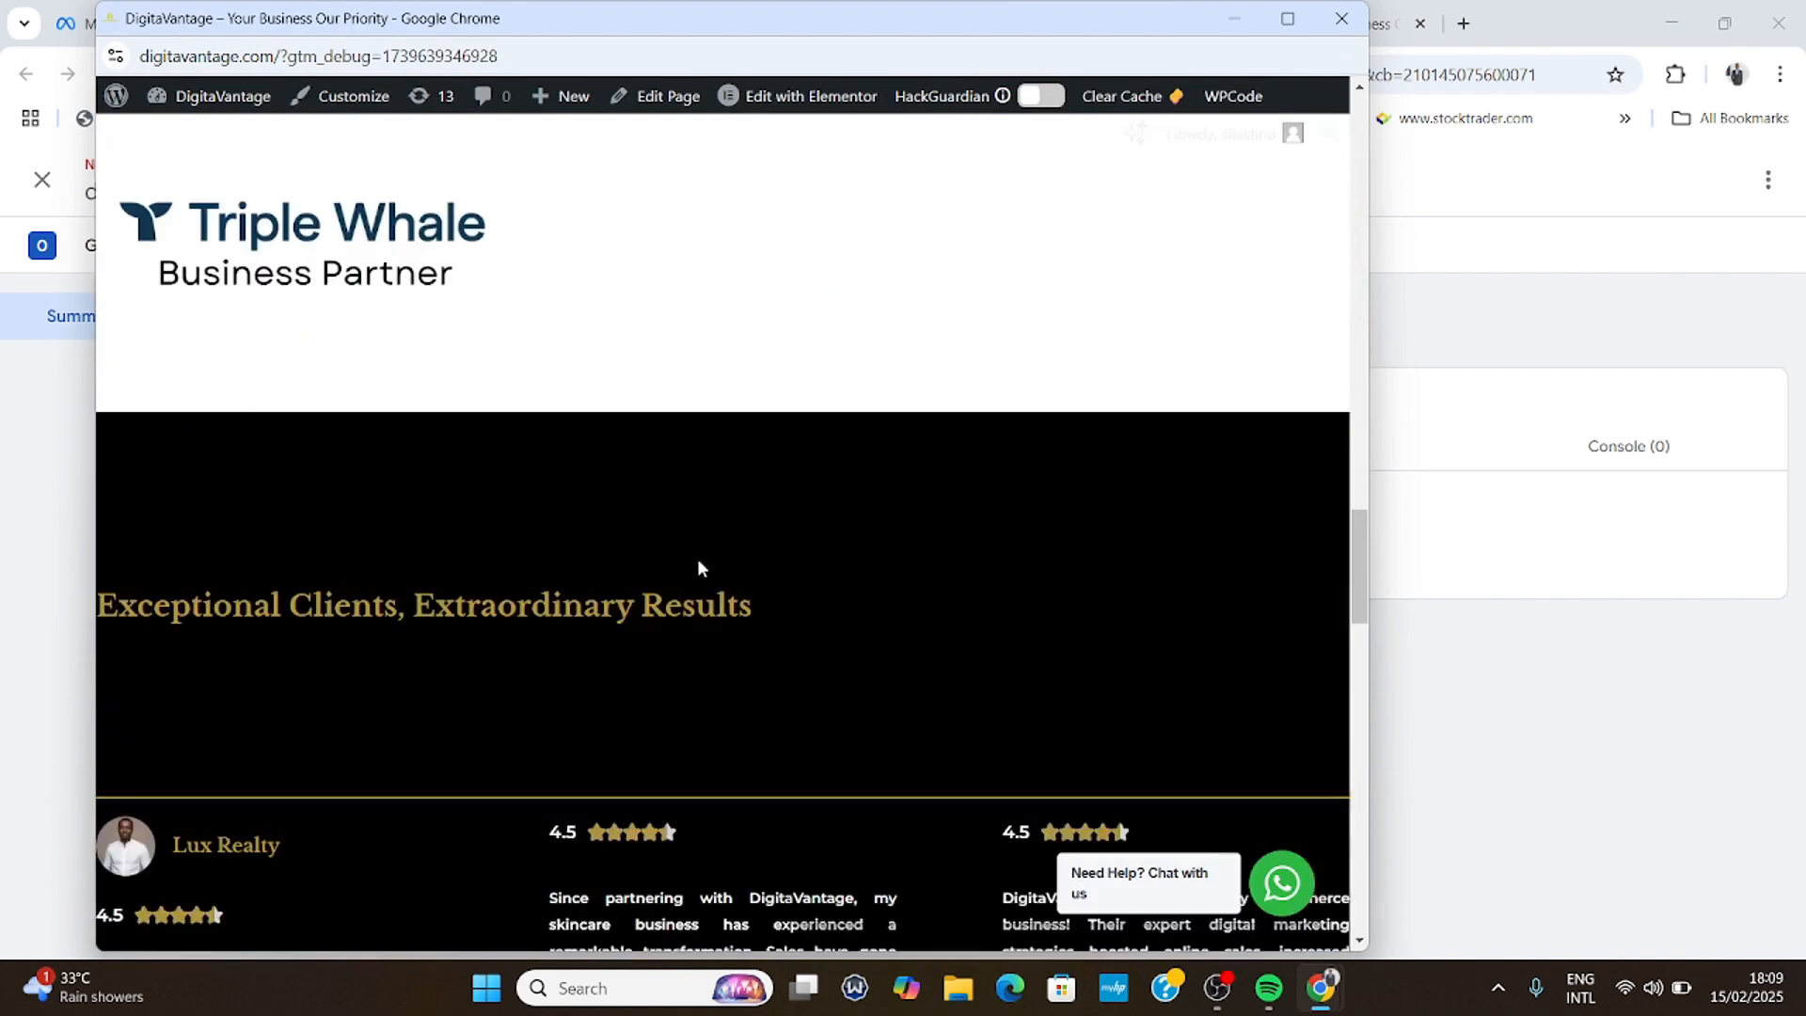
scroll(700, 564, up, 5)
scroll(711, 574, up, 10)
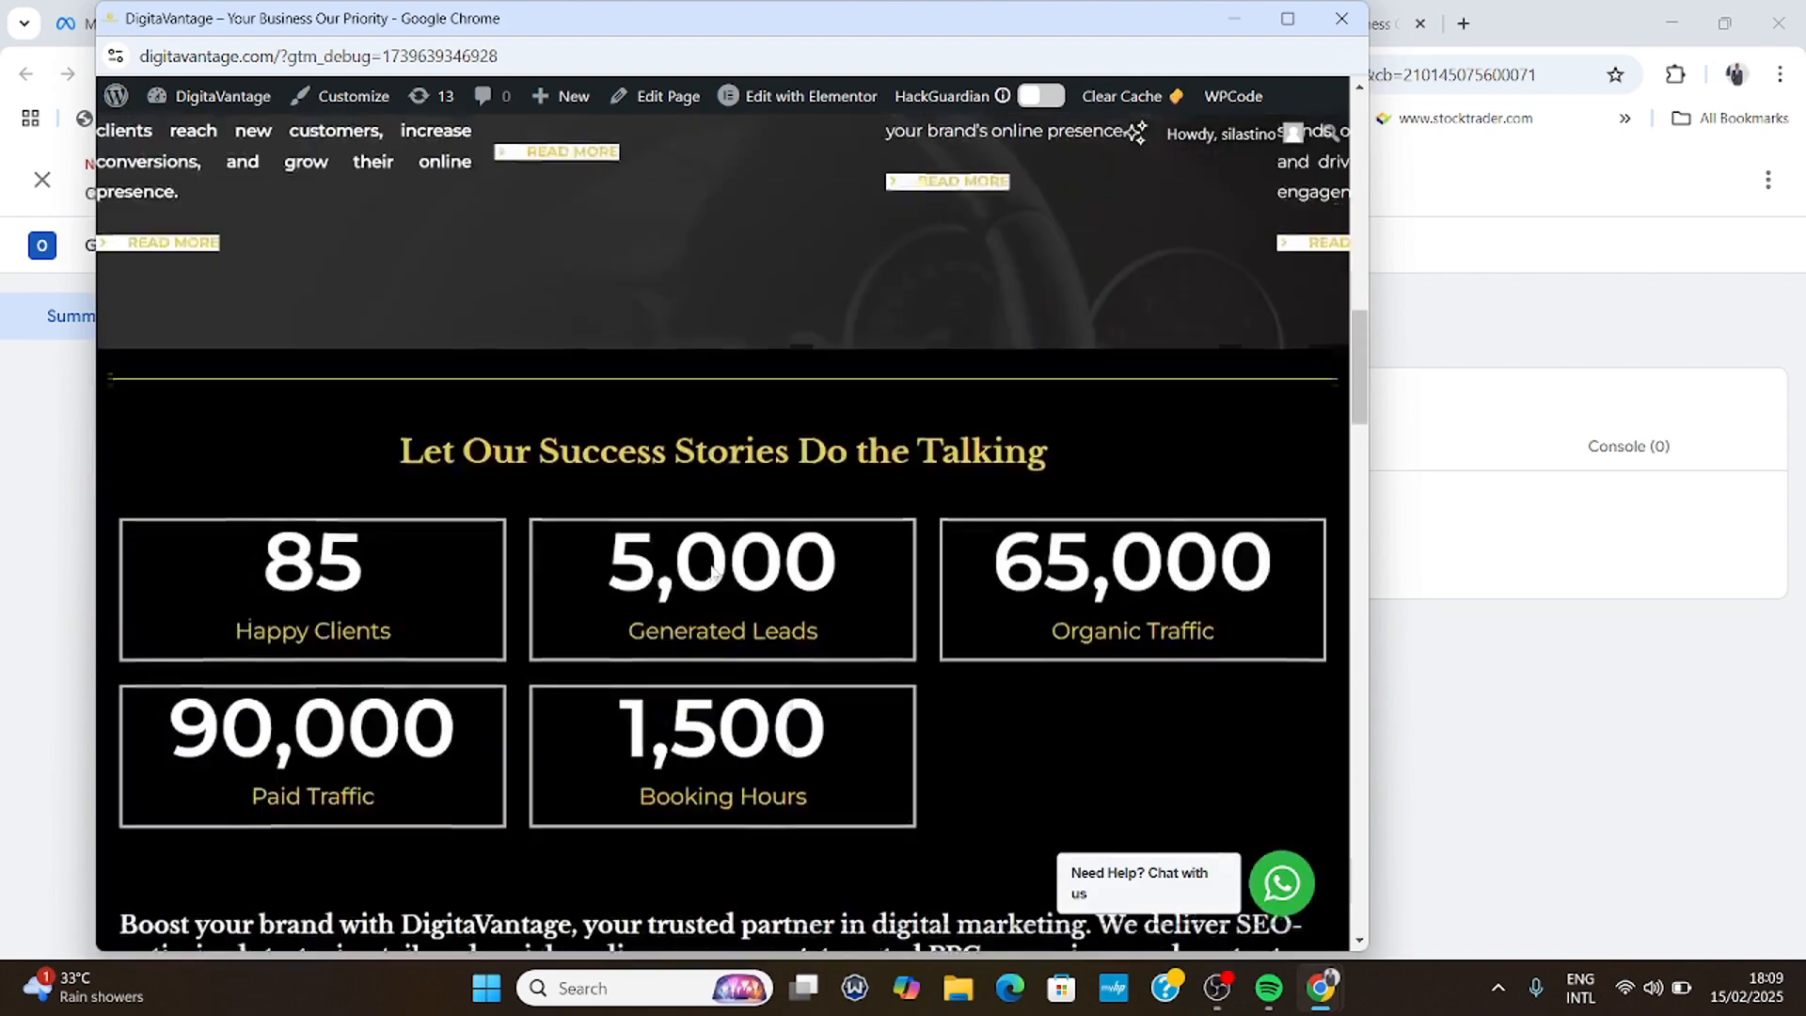
scroll(716, 576, down, 5)
scroll(720, 575, up, 10)
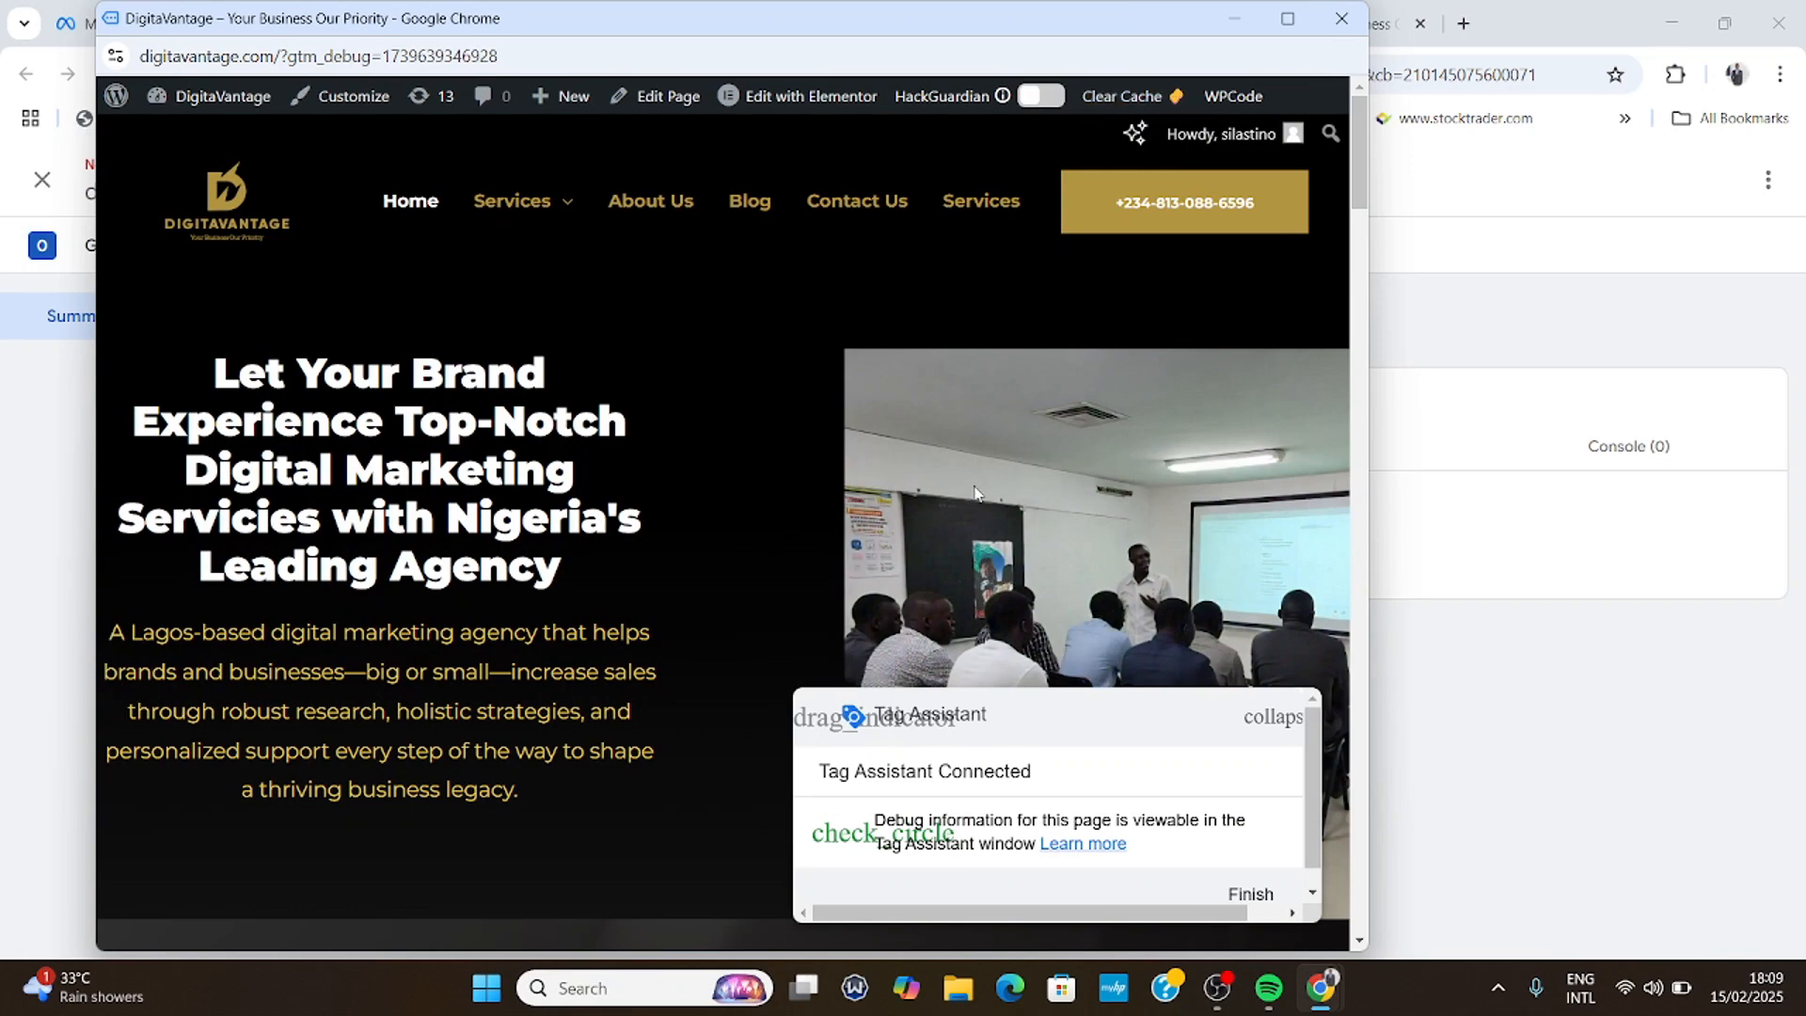
click(1348, 20)
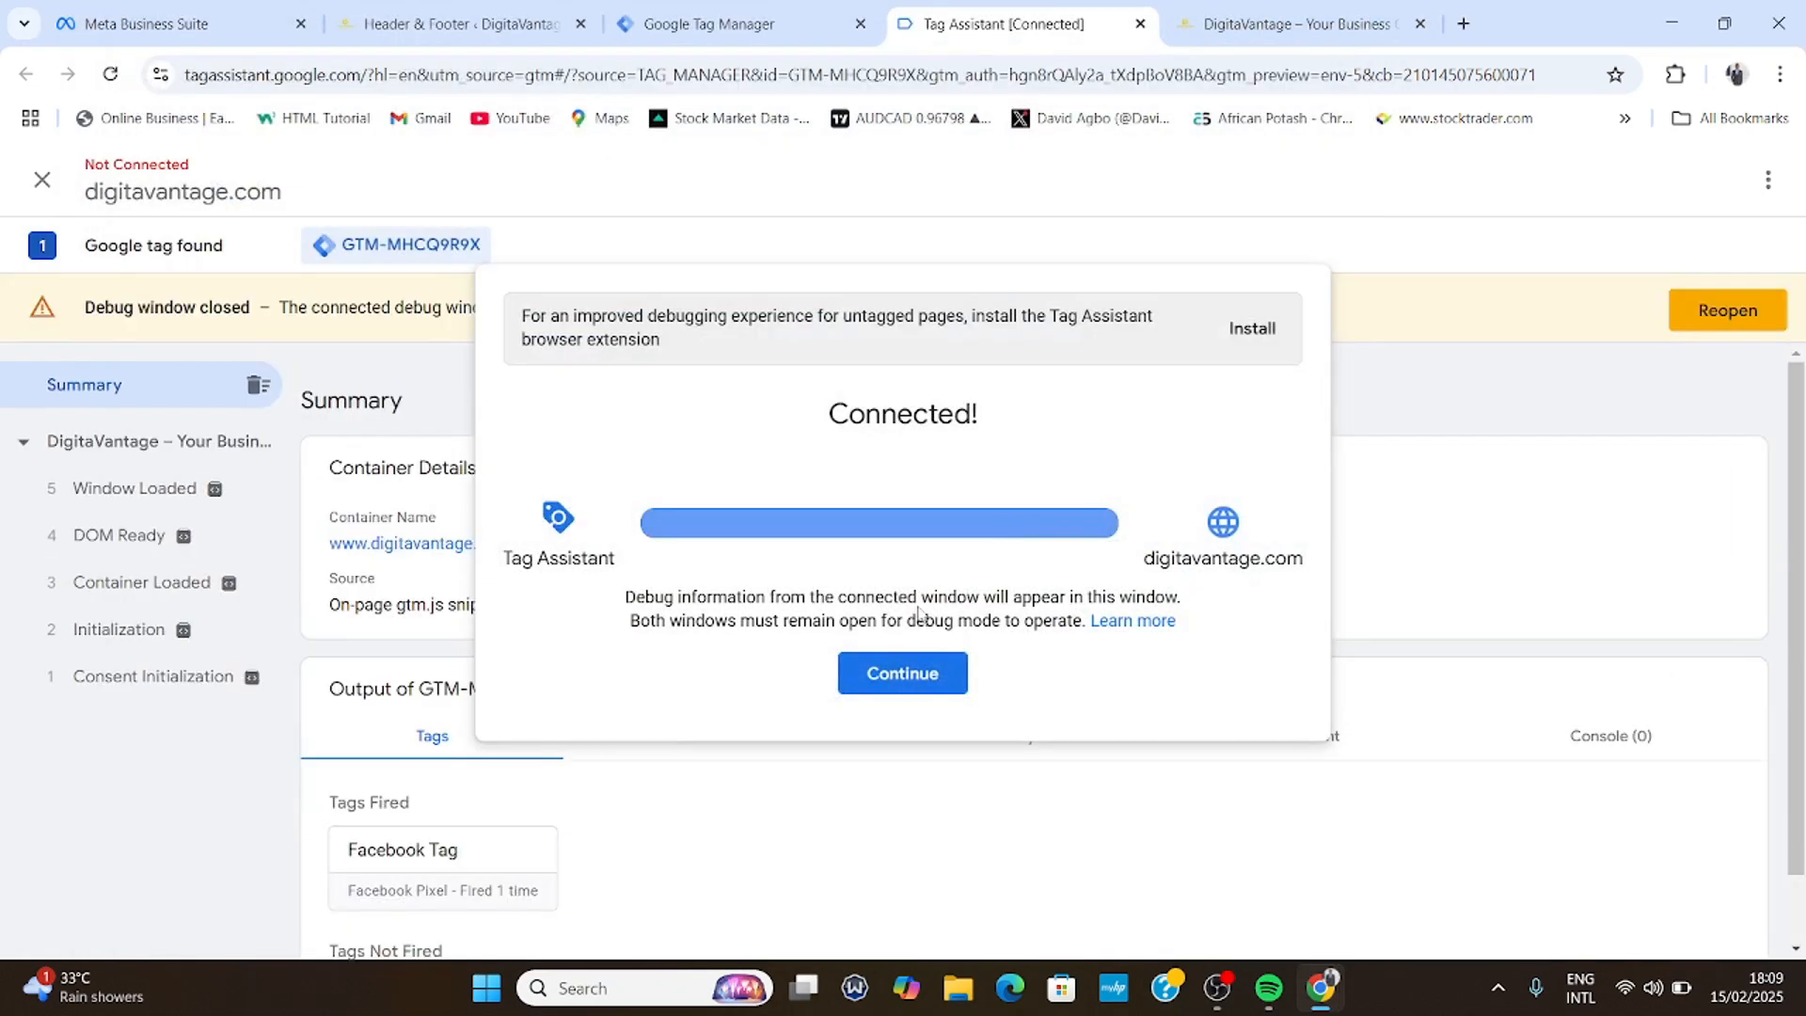
- Dismiss the connected notice, confirm Facebook Tag fired once, and return to Tag Manager's Tags list
click(878, 675)
scroll(420, 717, down, 1)
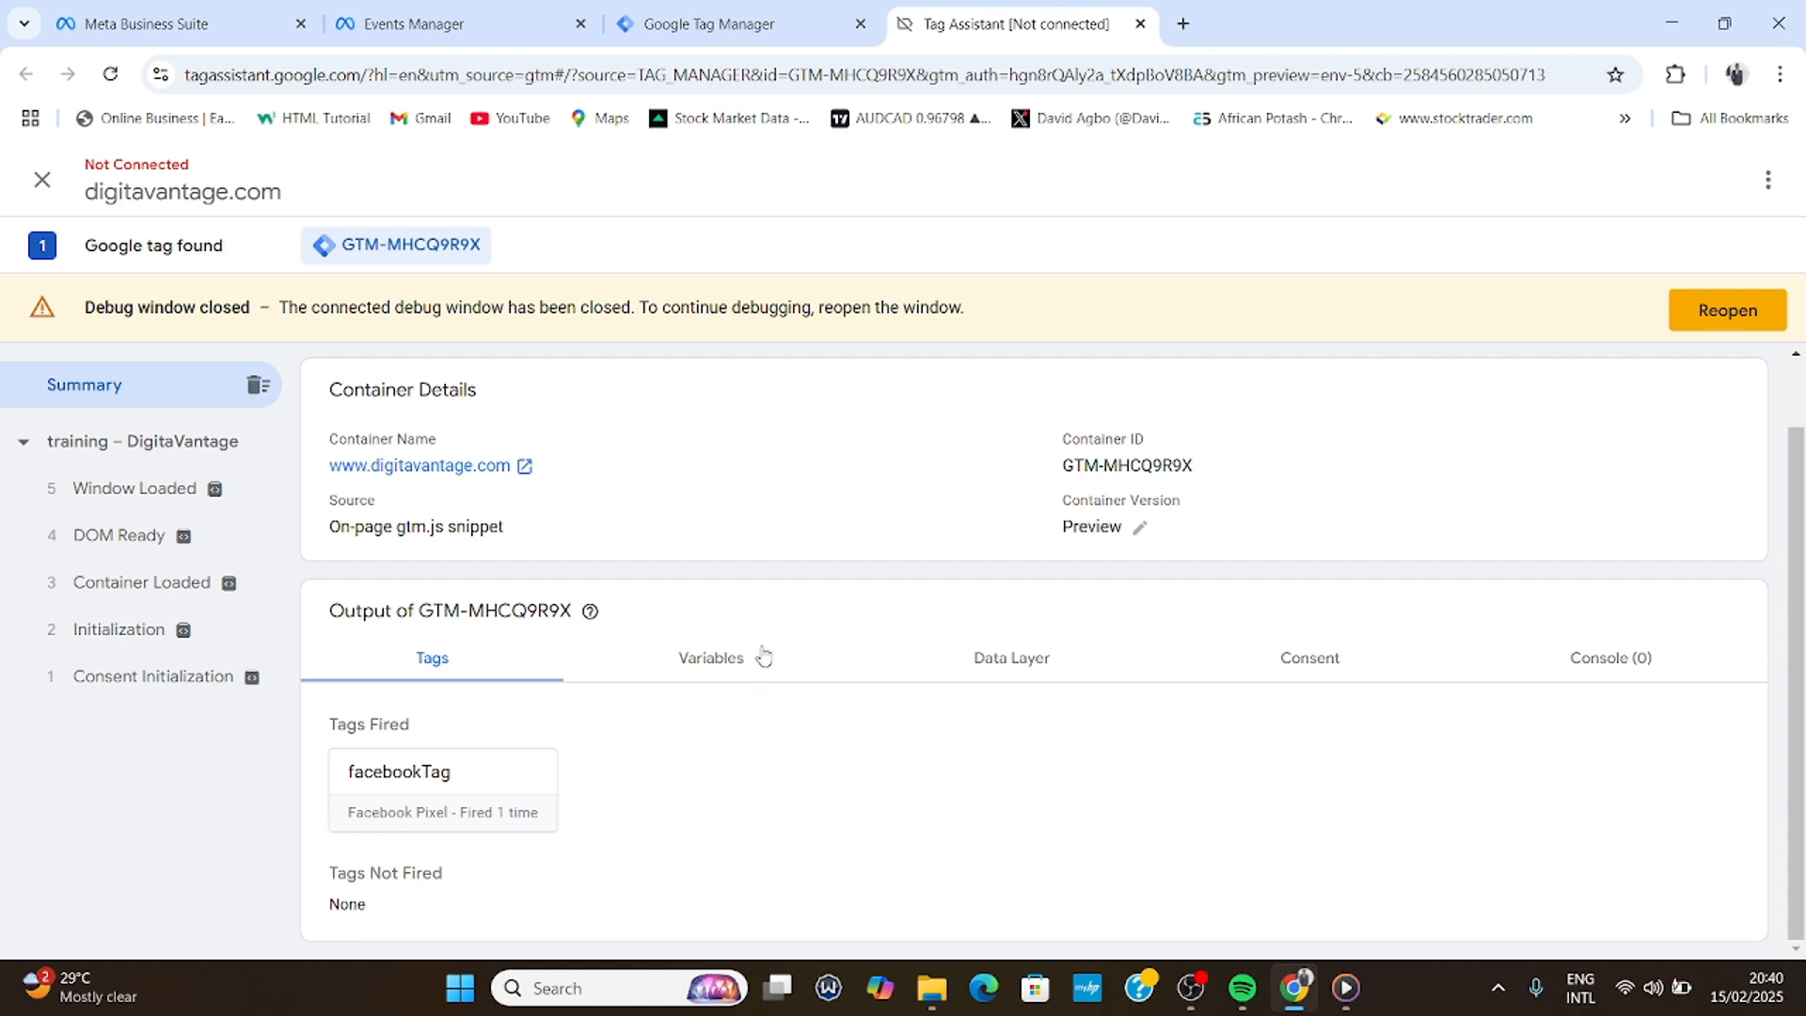
click(747, 9)
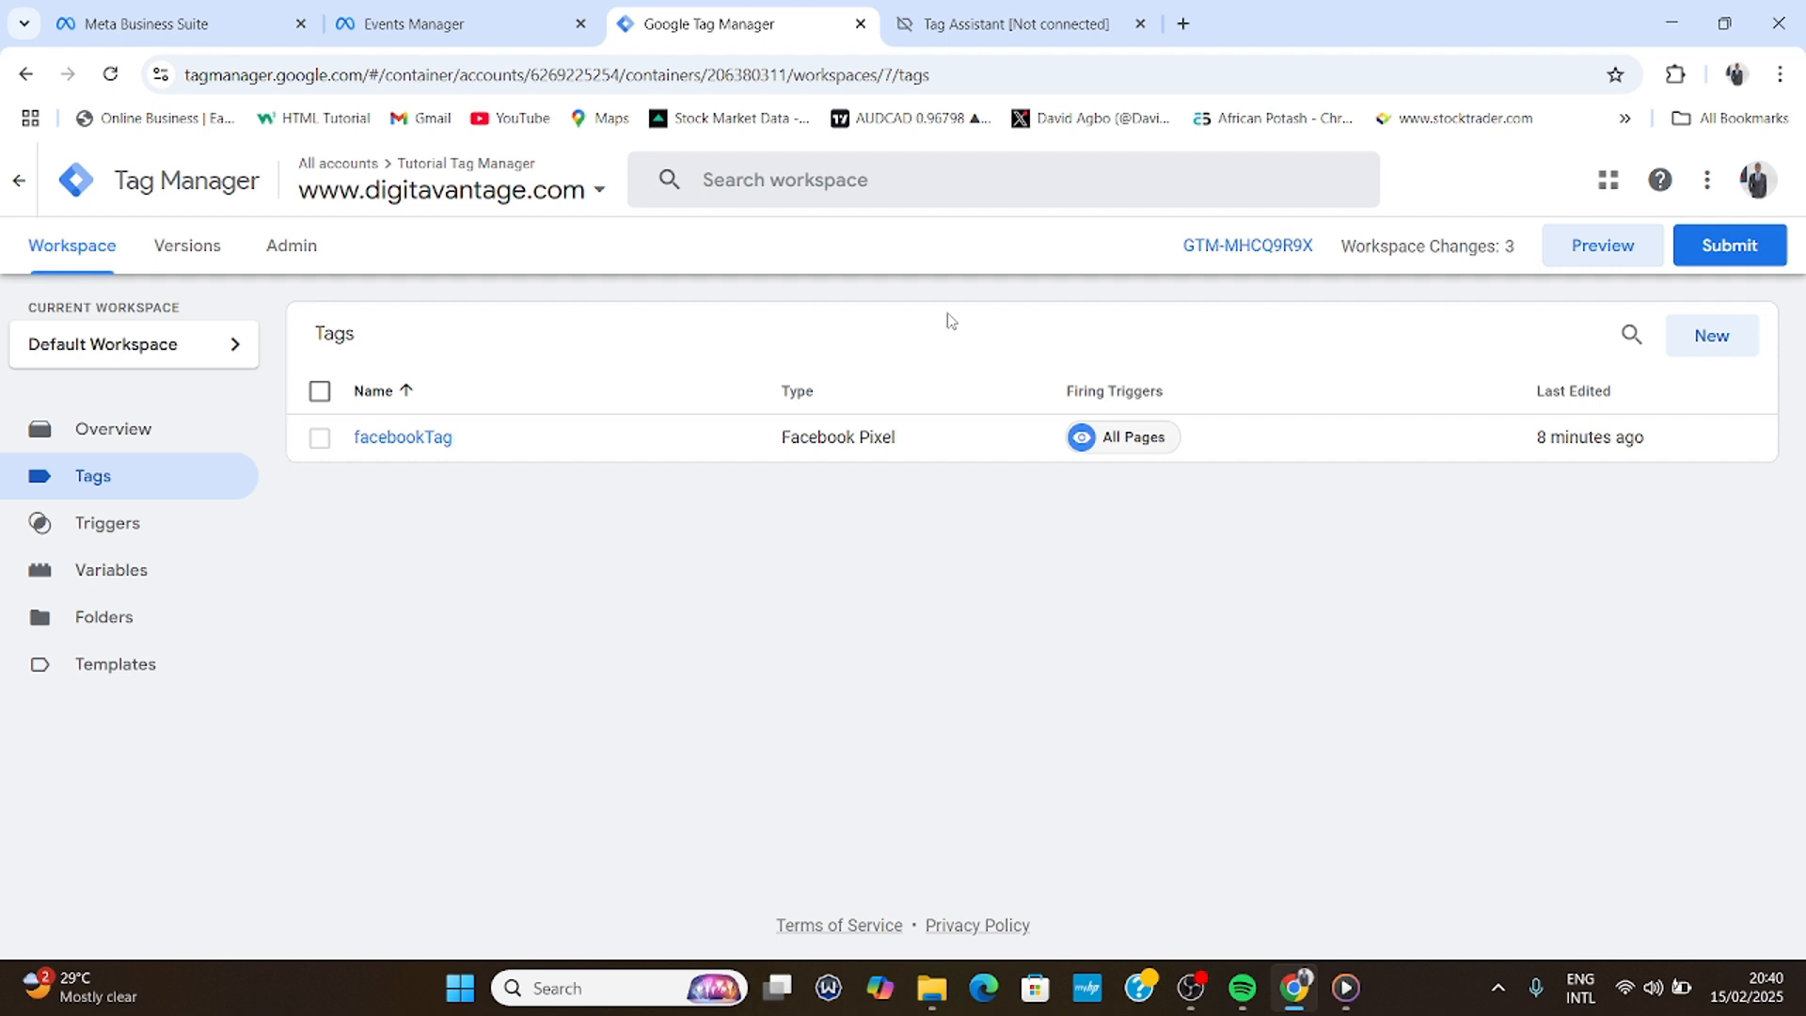
- In a new Chrome tab, go to digitavantage.com/training
click(1182, 23)
click(668, 82)
text(w)
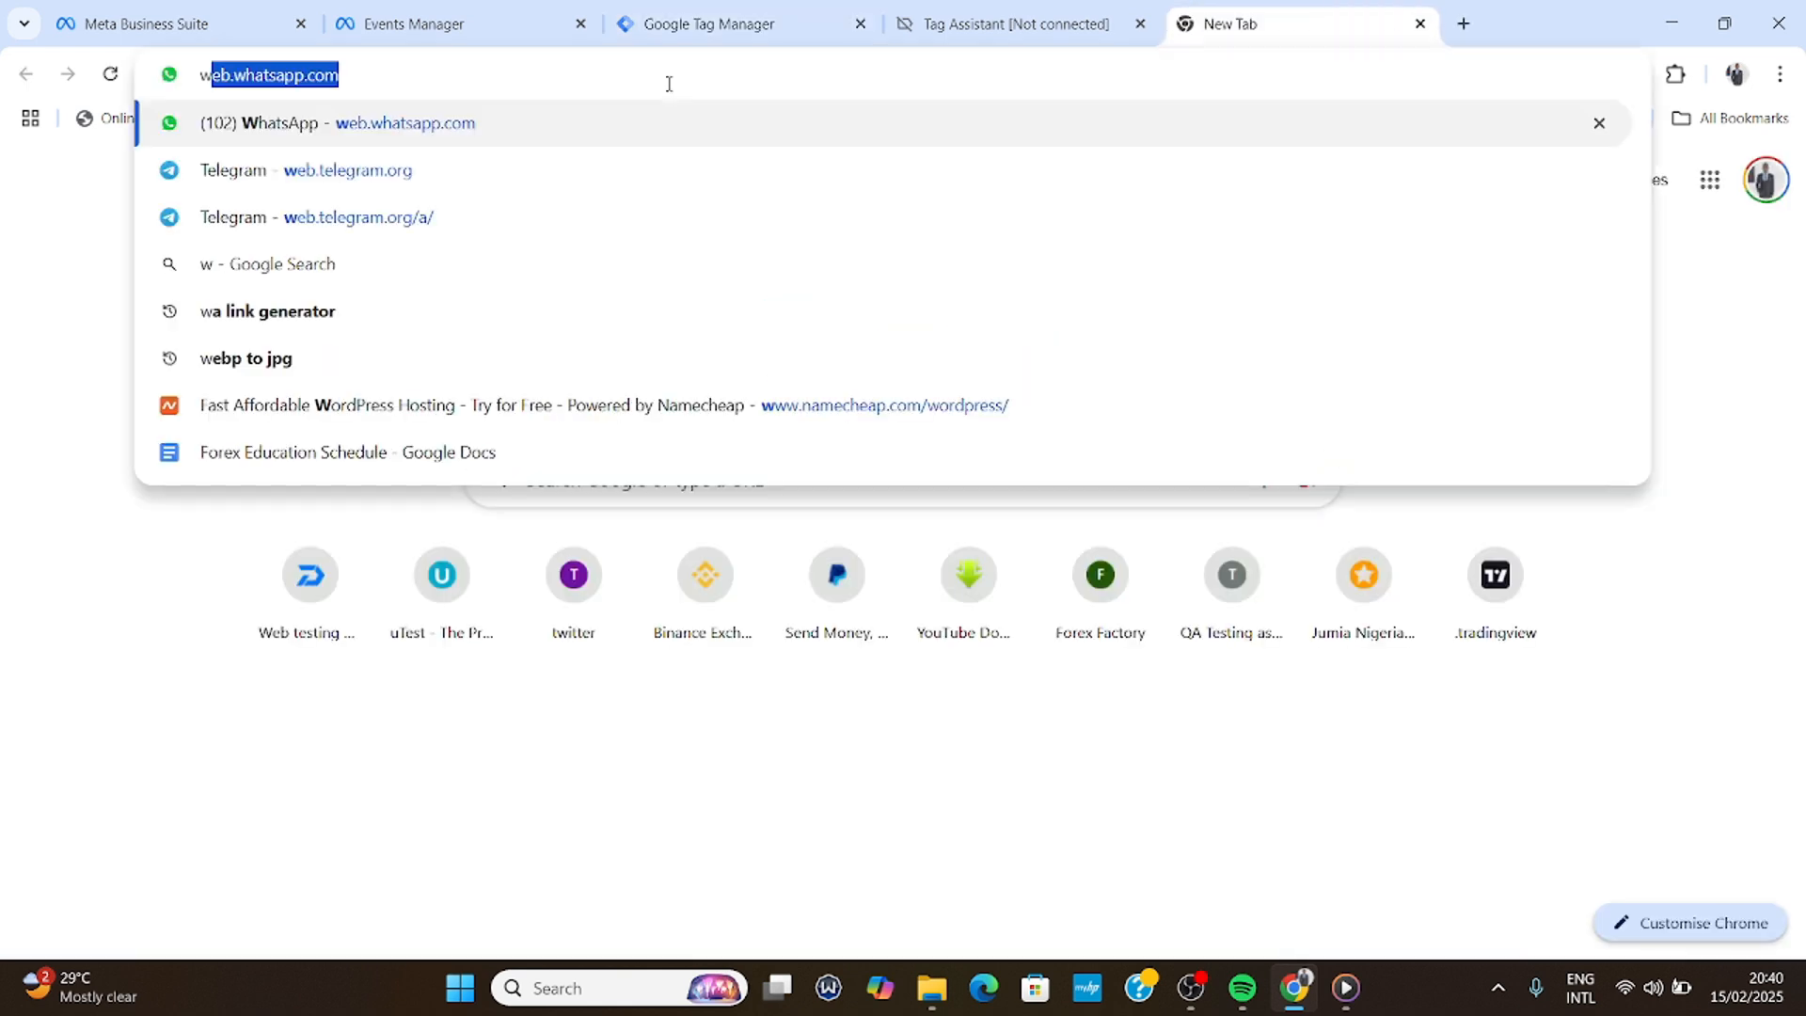
key(BackSpace)
key(BackSpace)
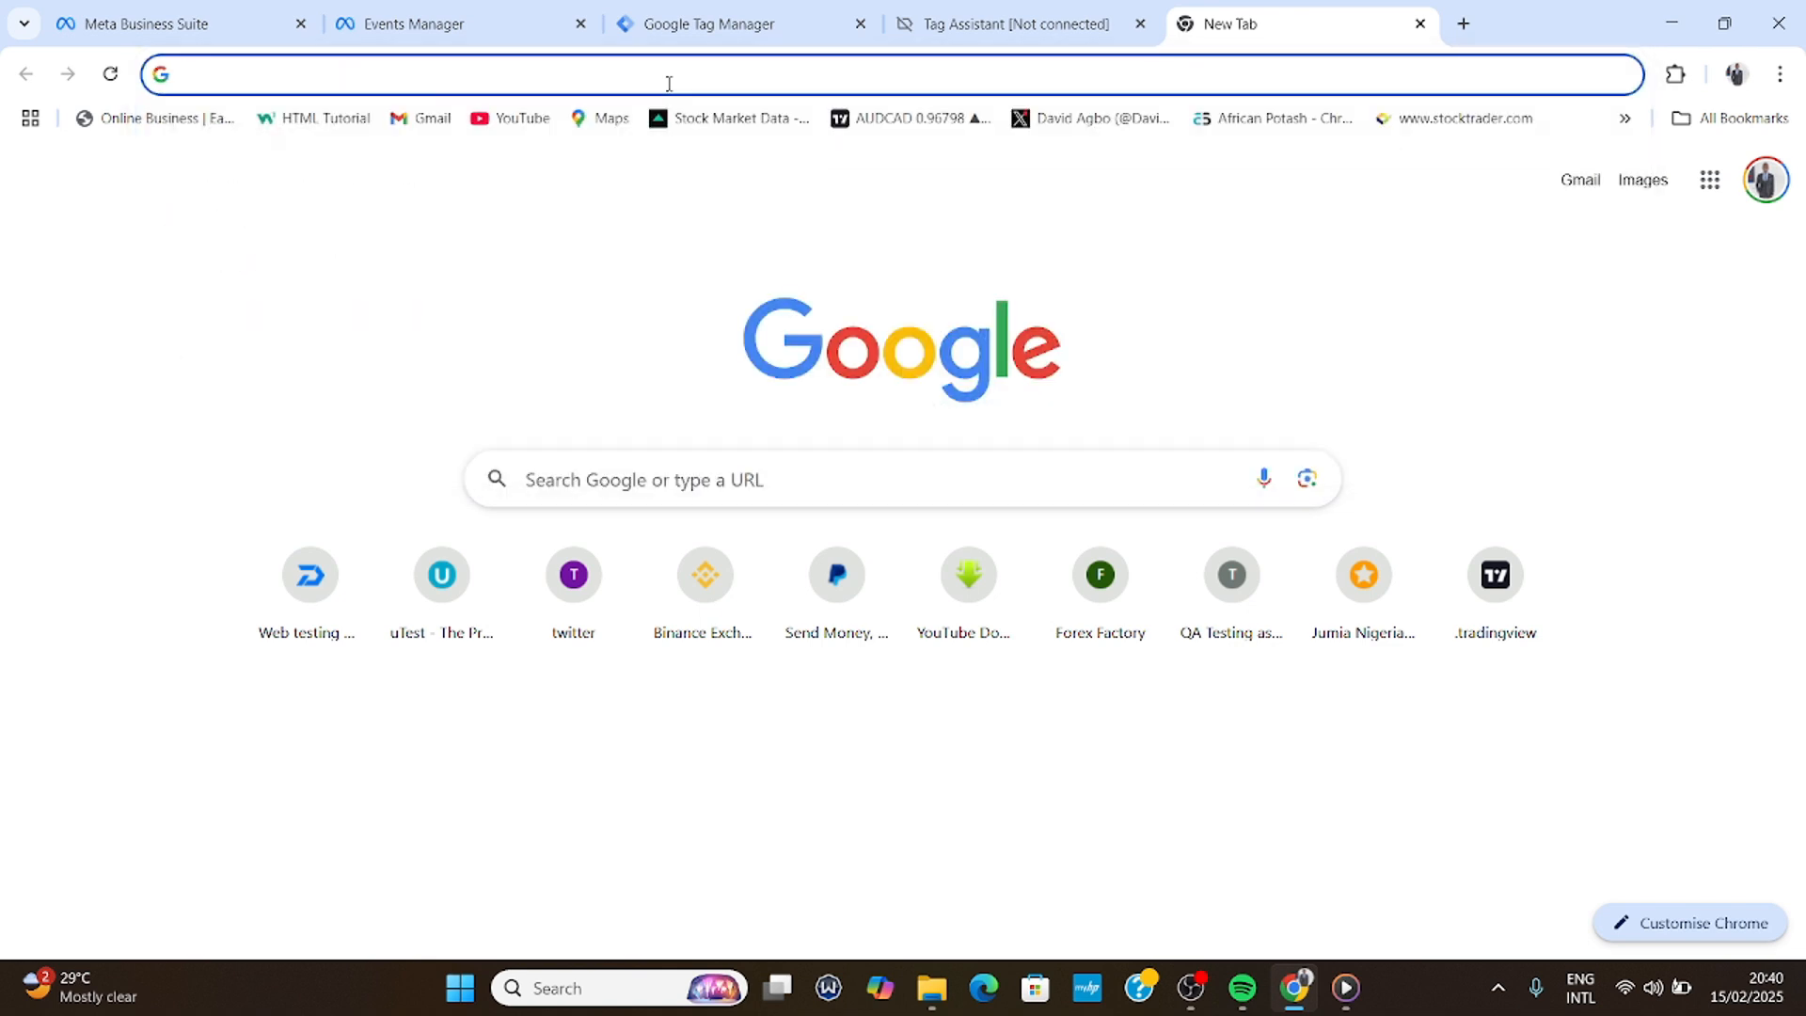
text(drive.google.com/)
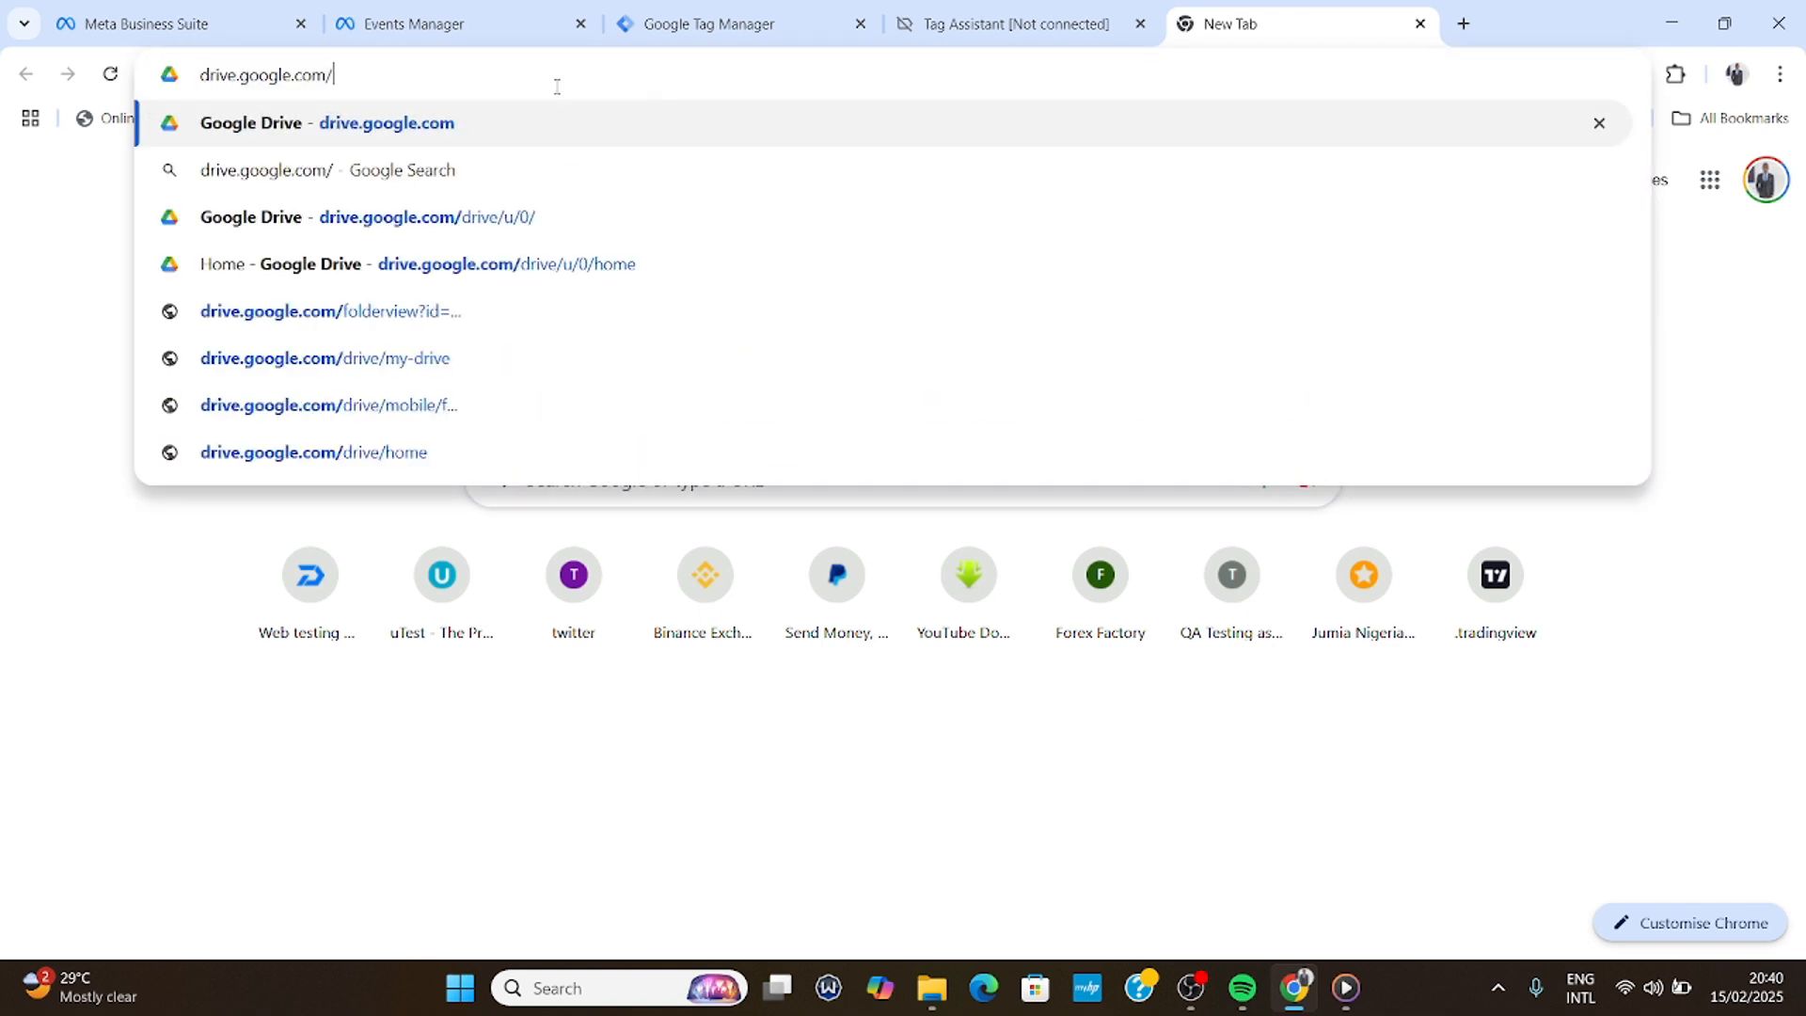
text(t)
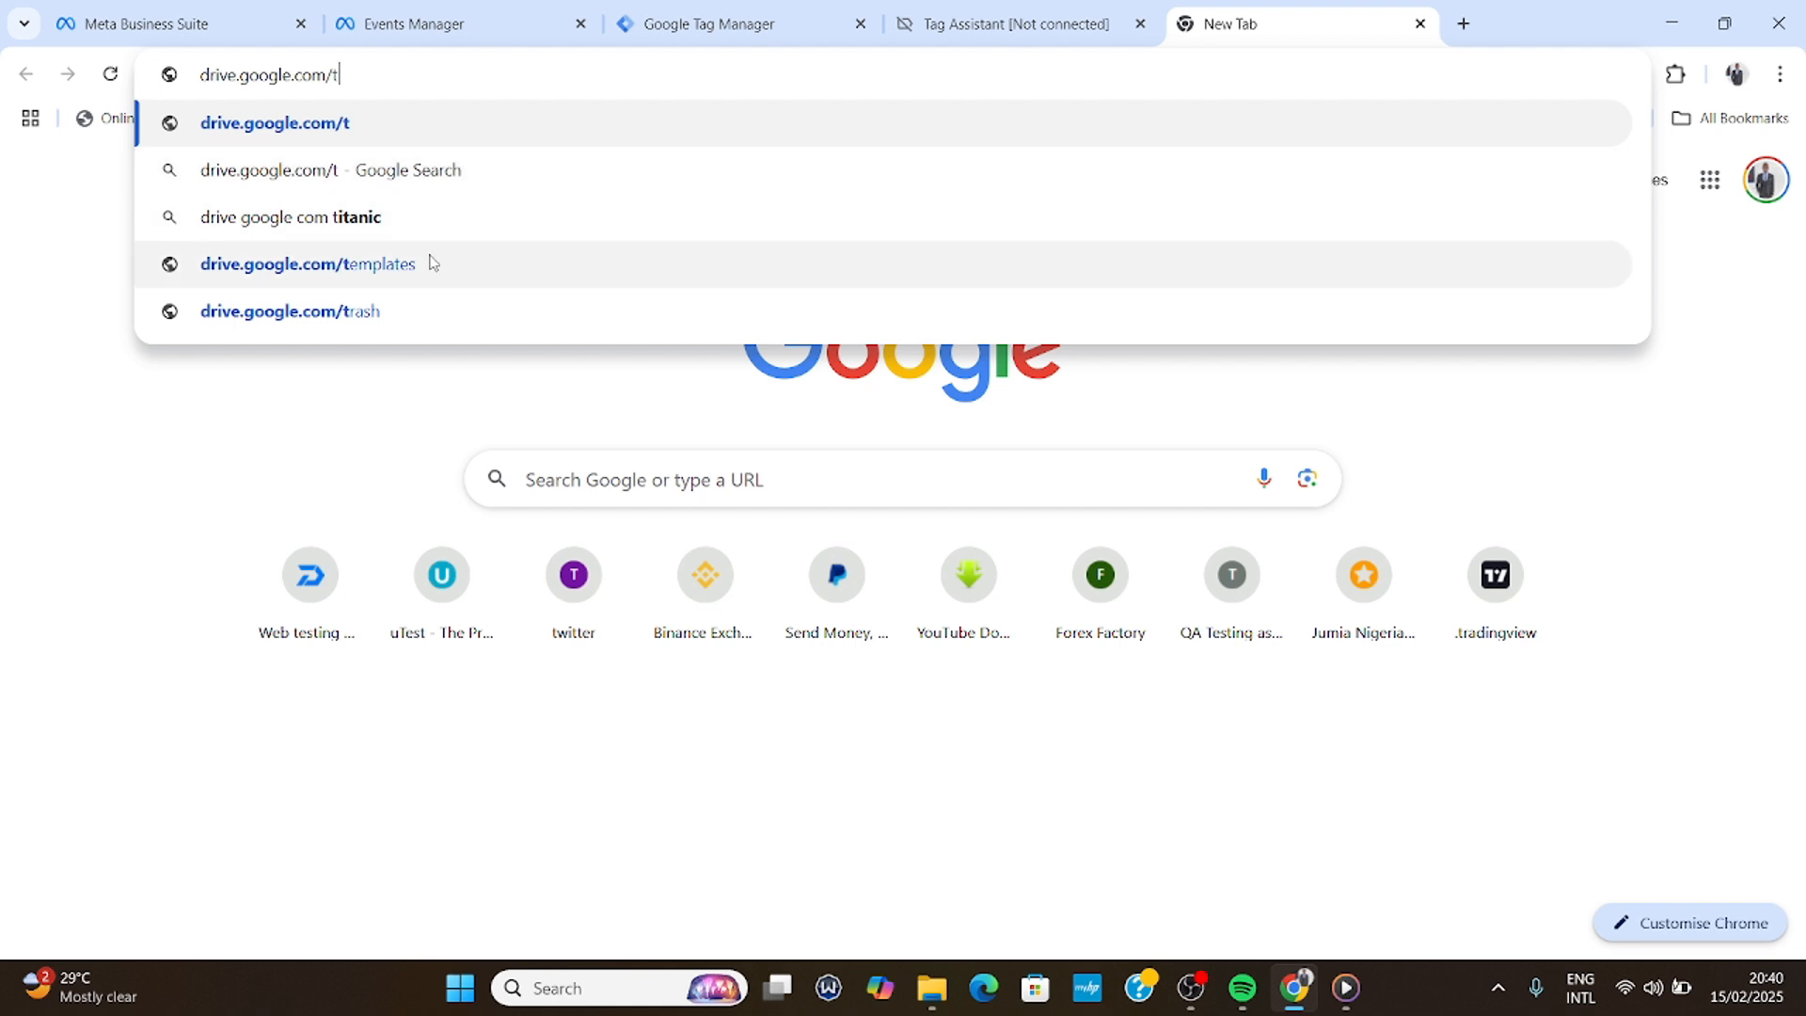
key(ctrl+a)
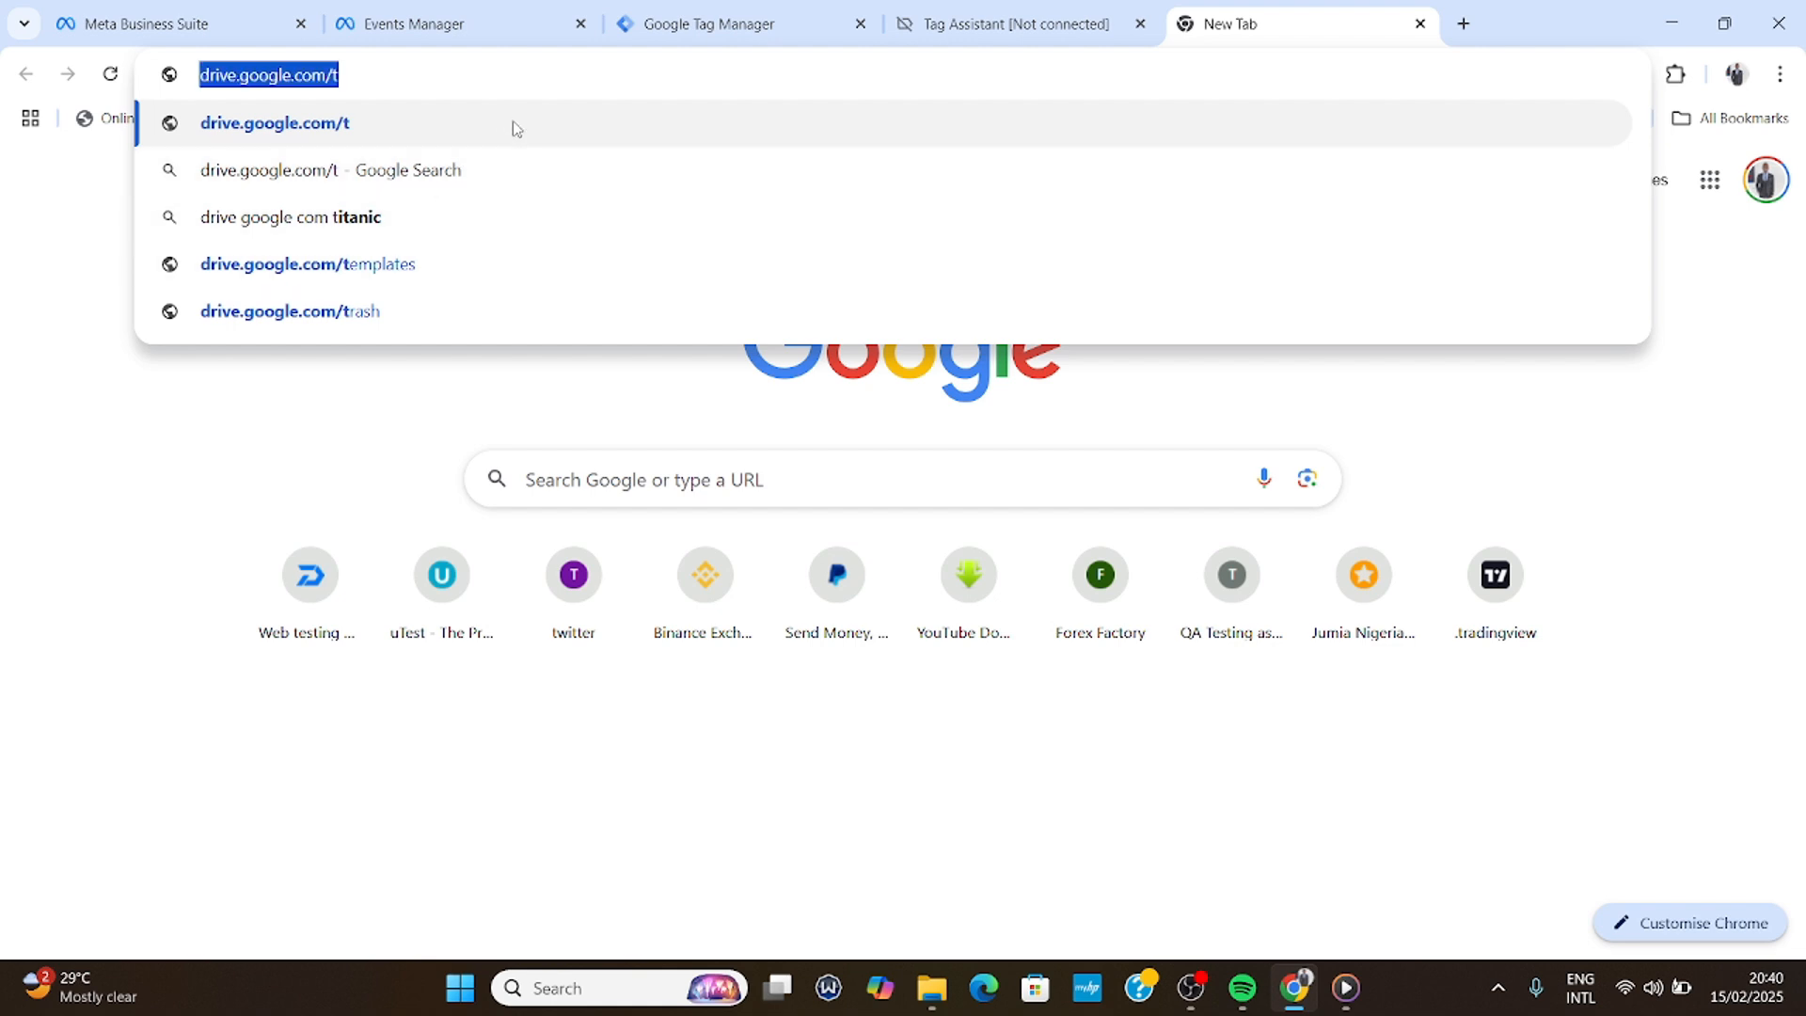
text(di)
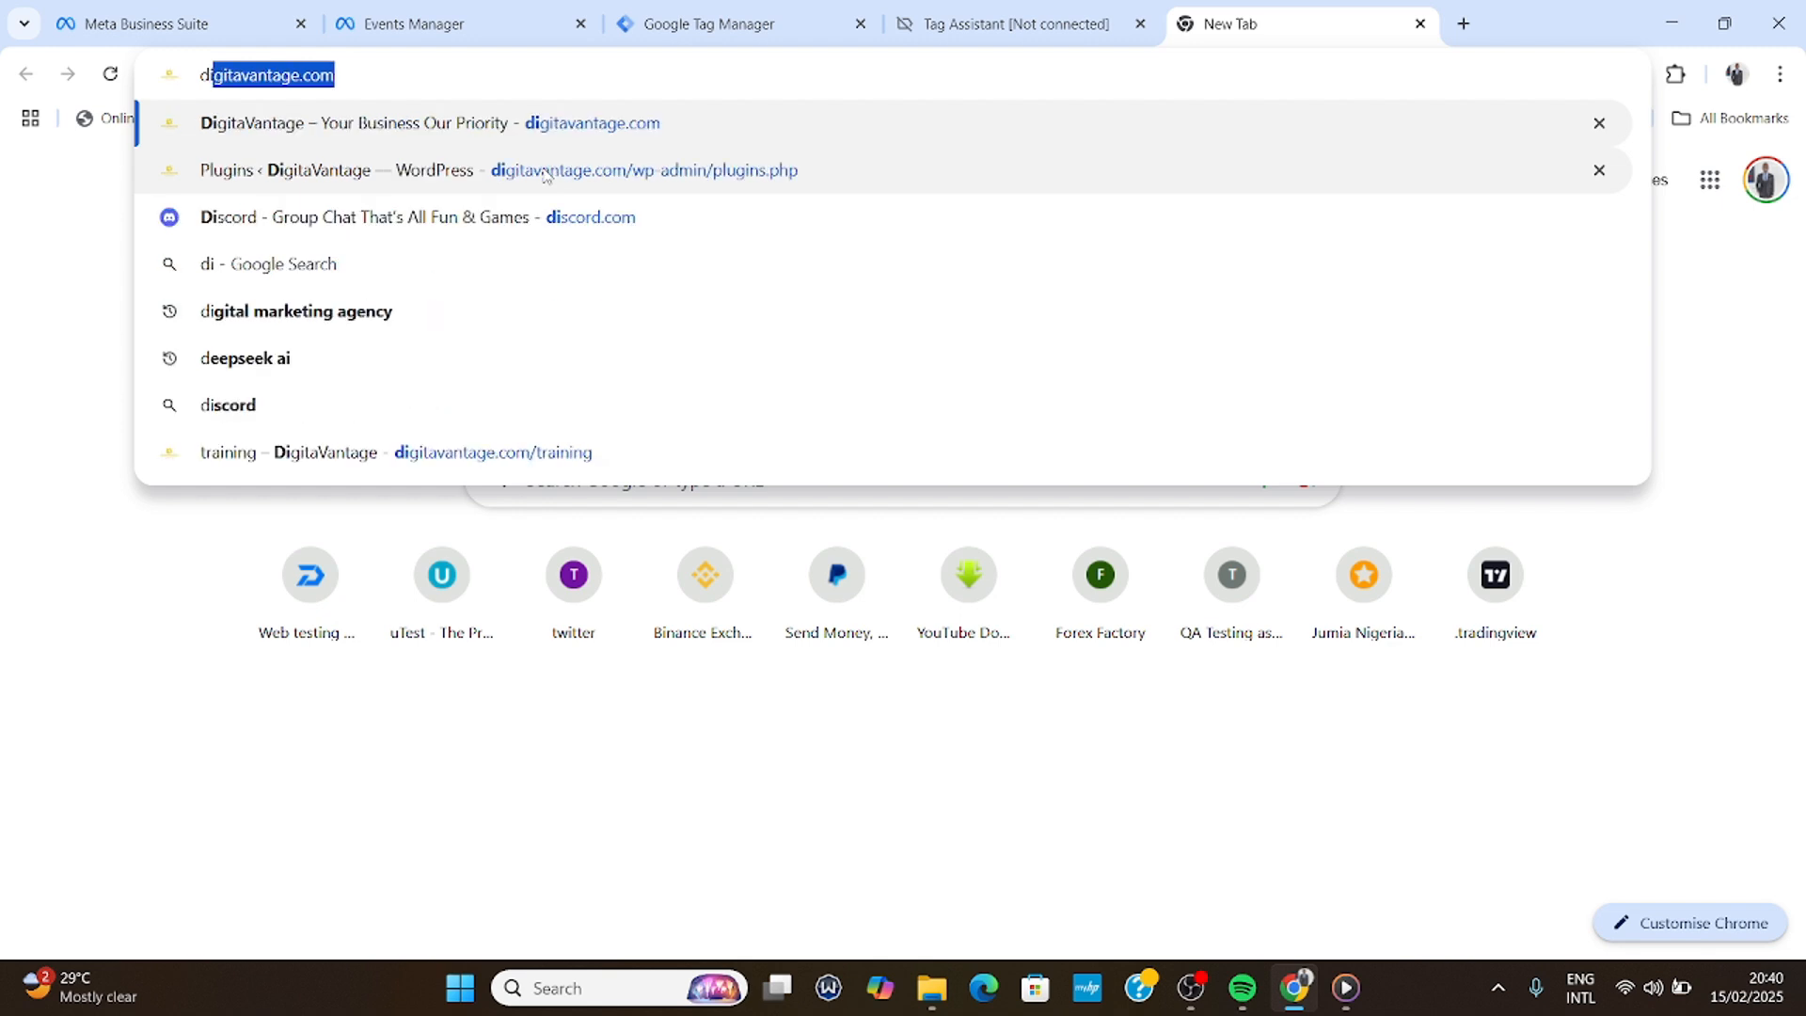
click(481, 78)
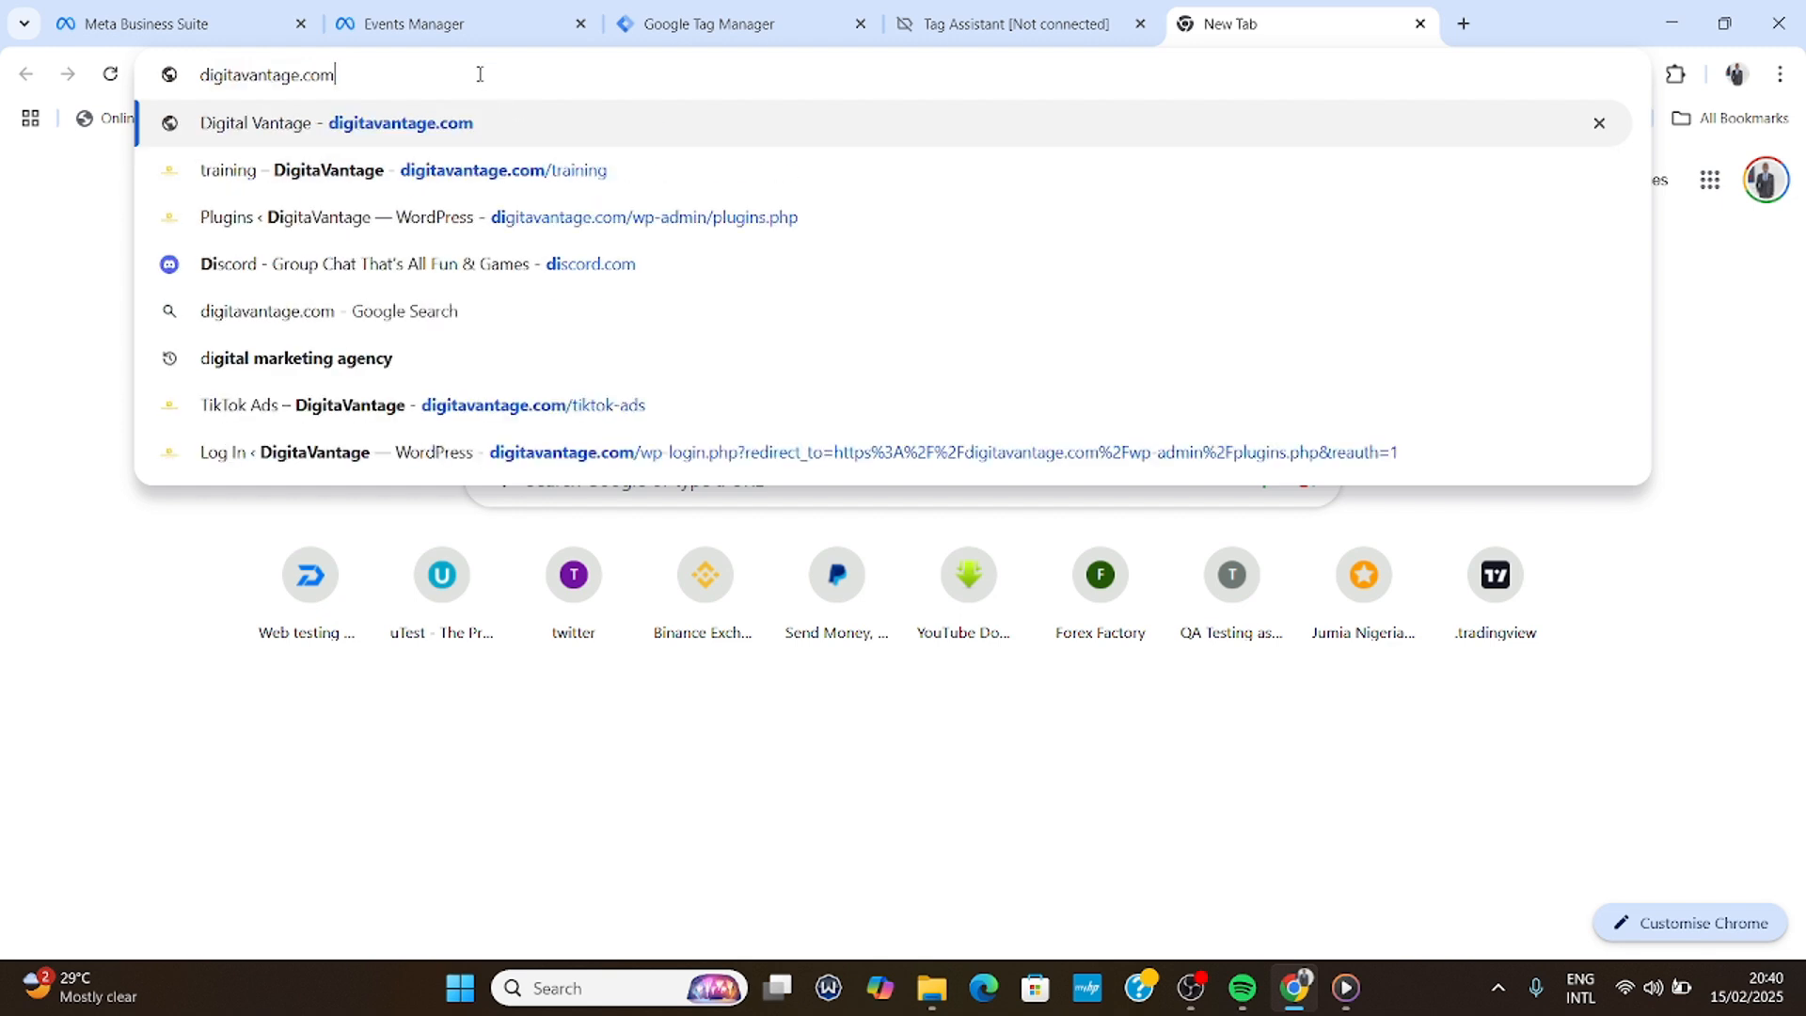
text(/tr)
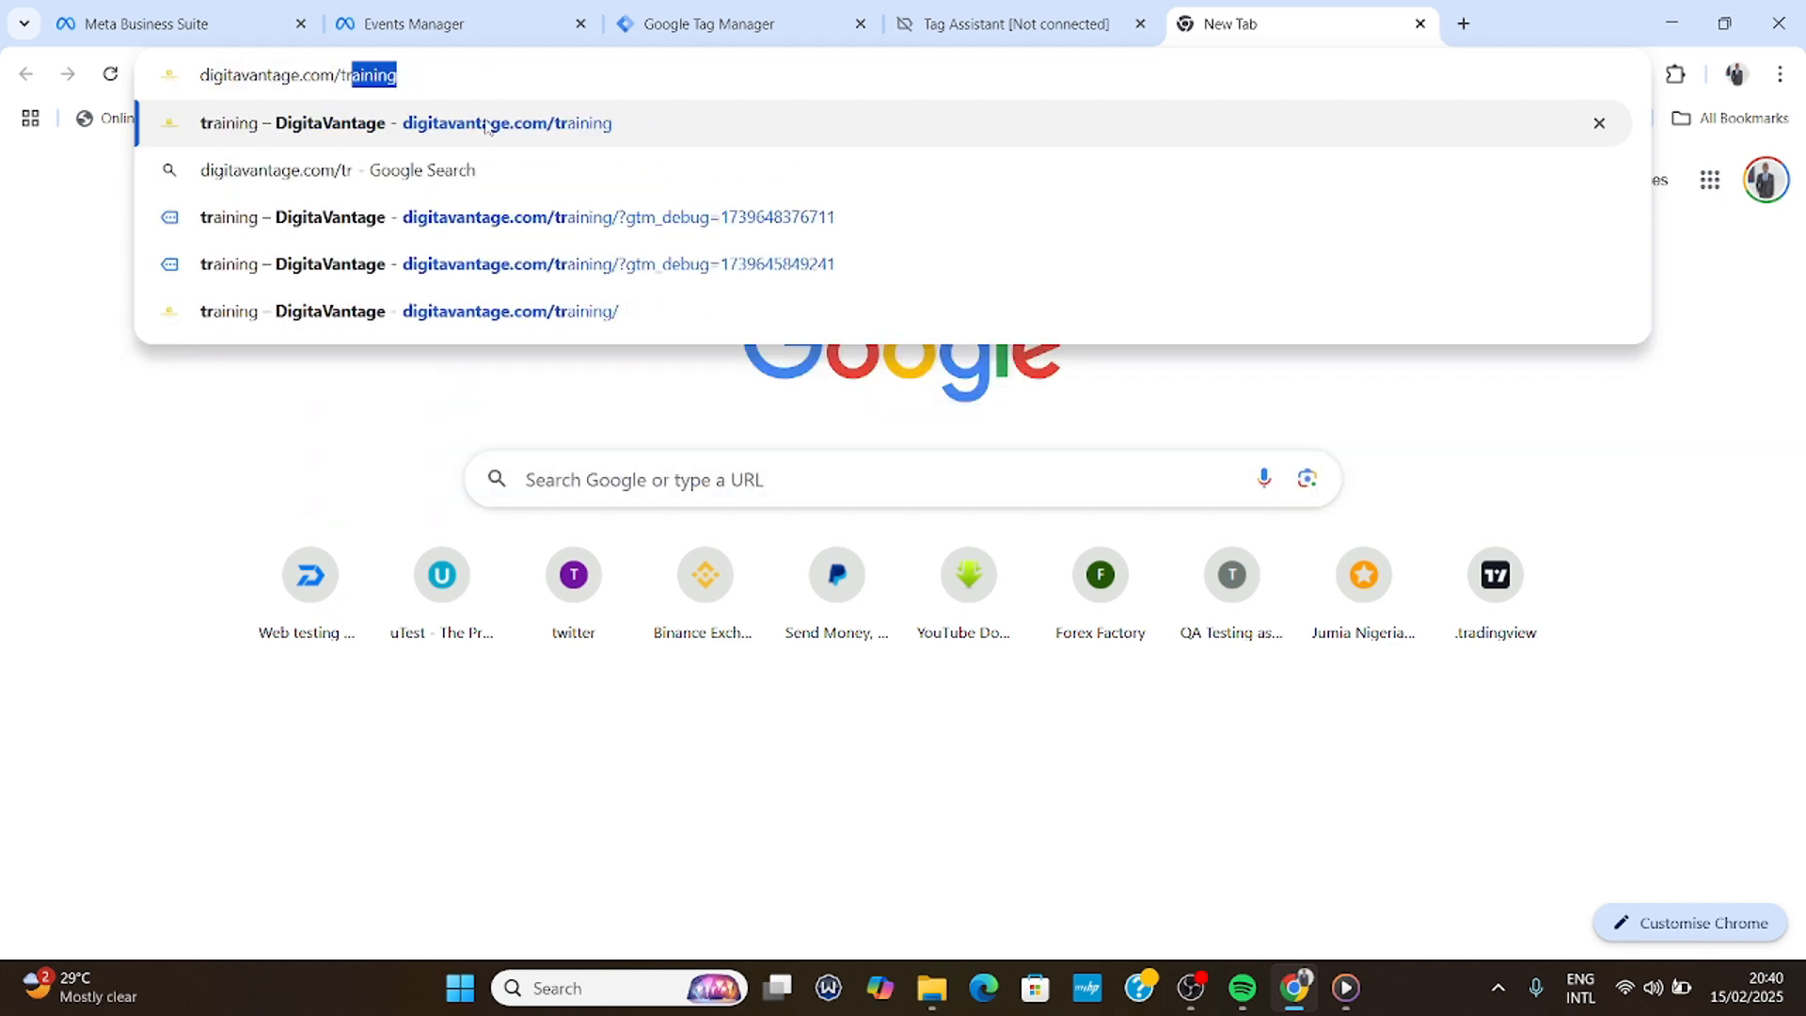
key(Return)
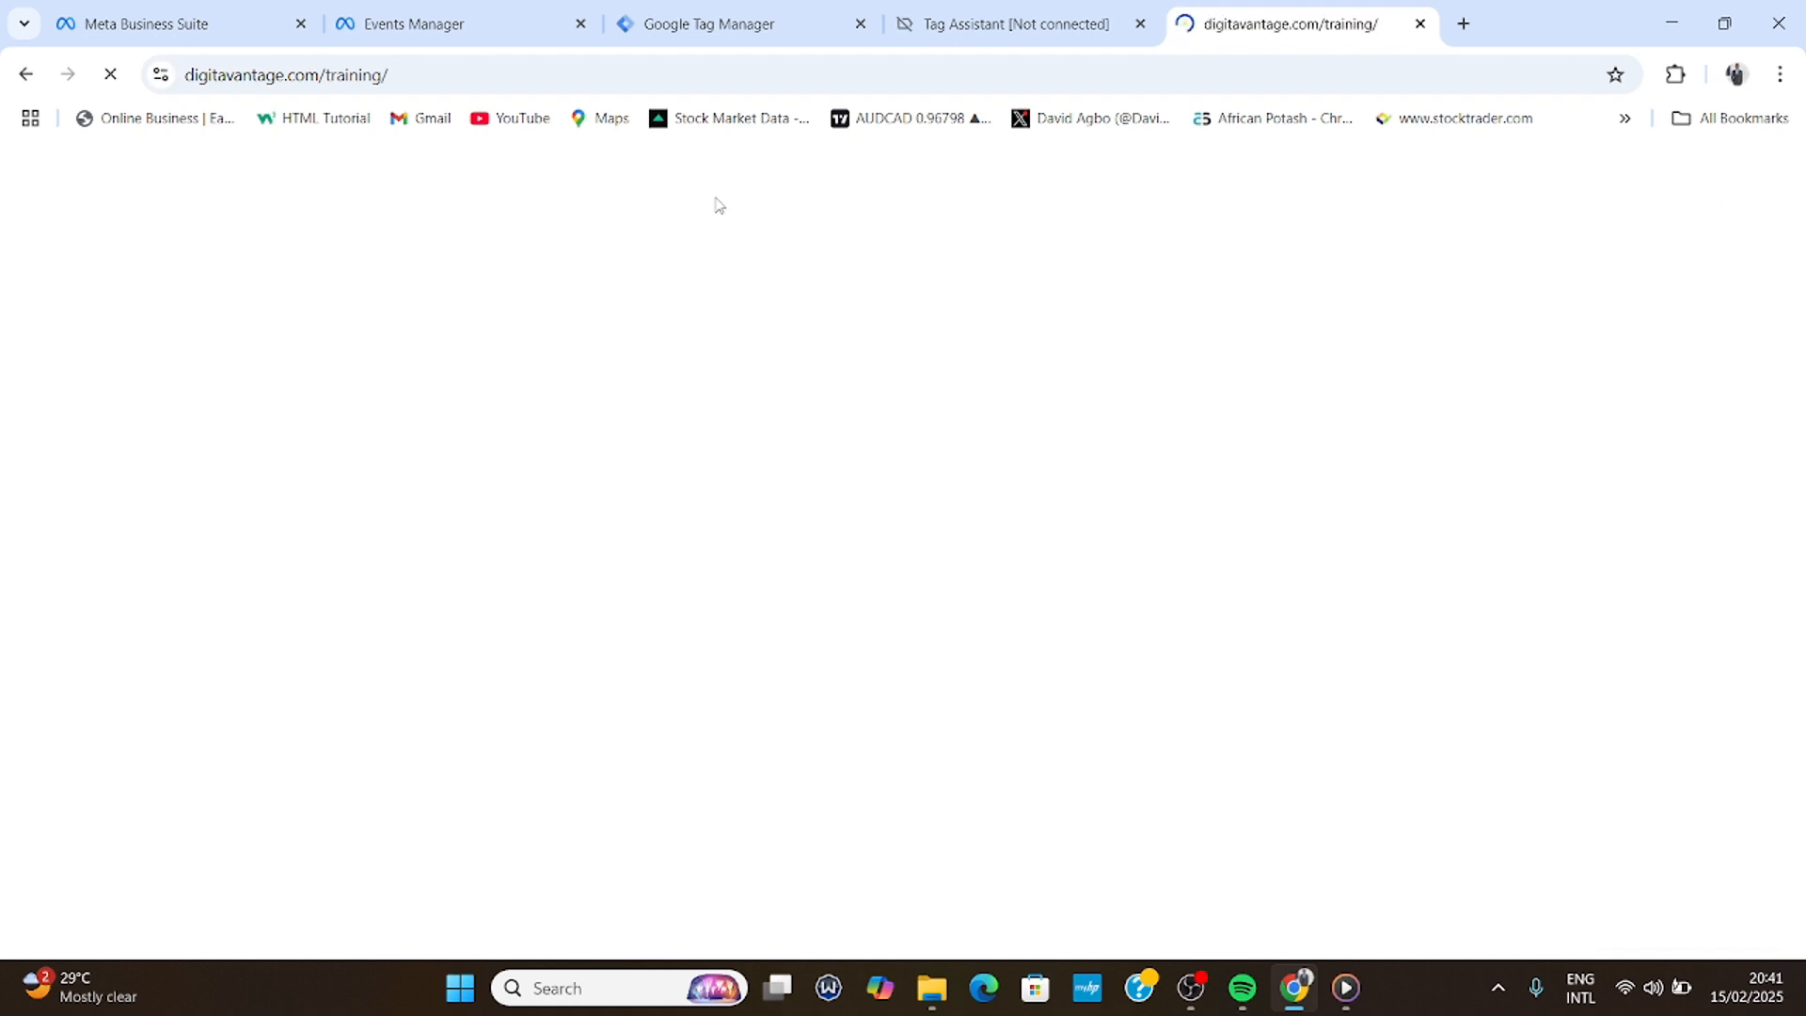
- Scroll the training page down to the CONTACT US NOW button, then return to Tag Manager
scroll(826, 335, down, 2)
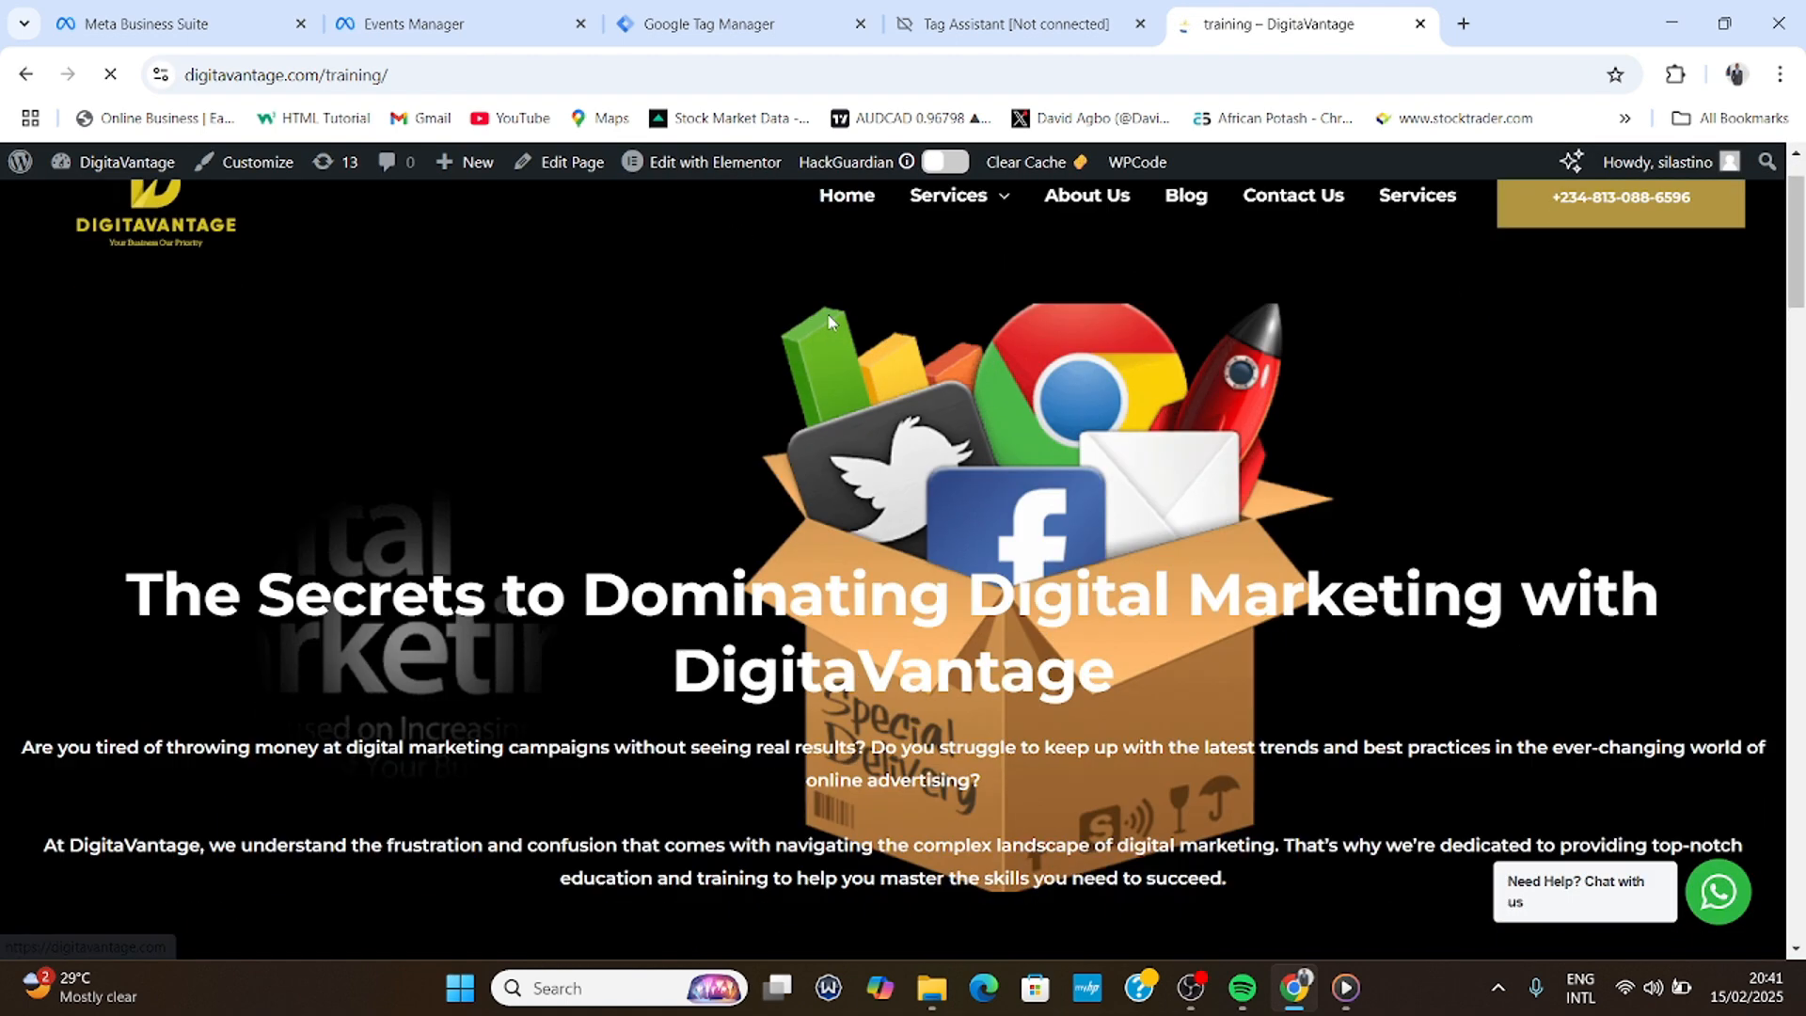
scroll(827, 334, down, 12)
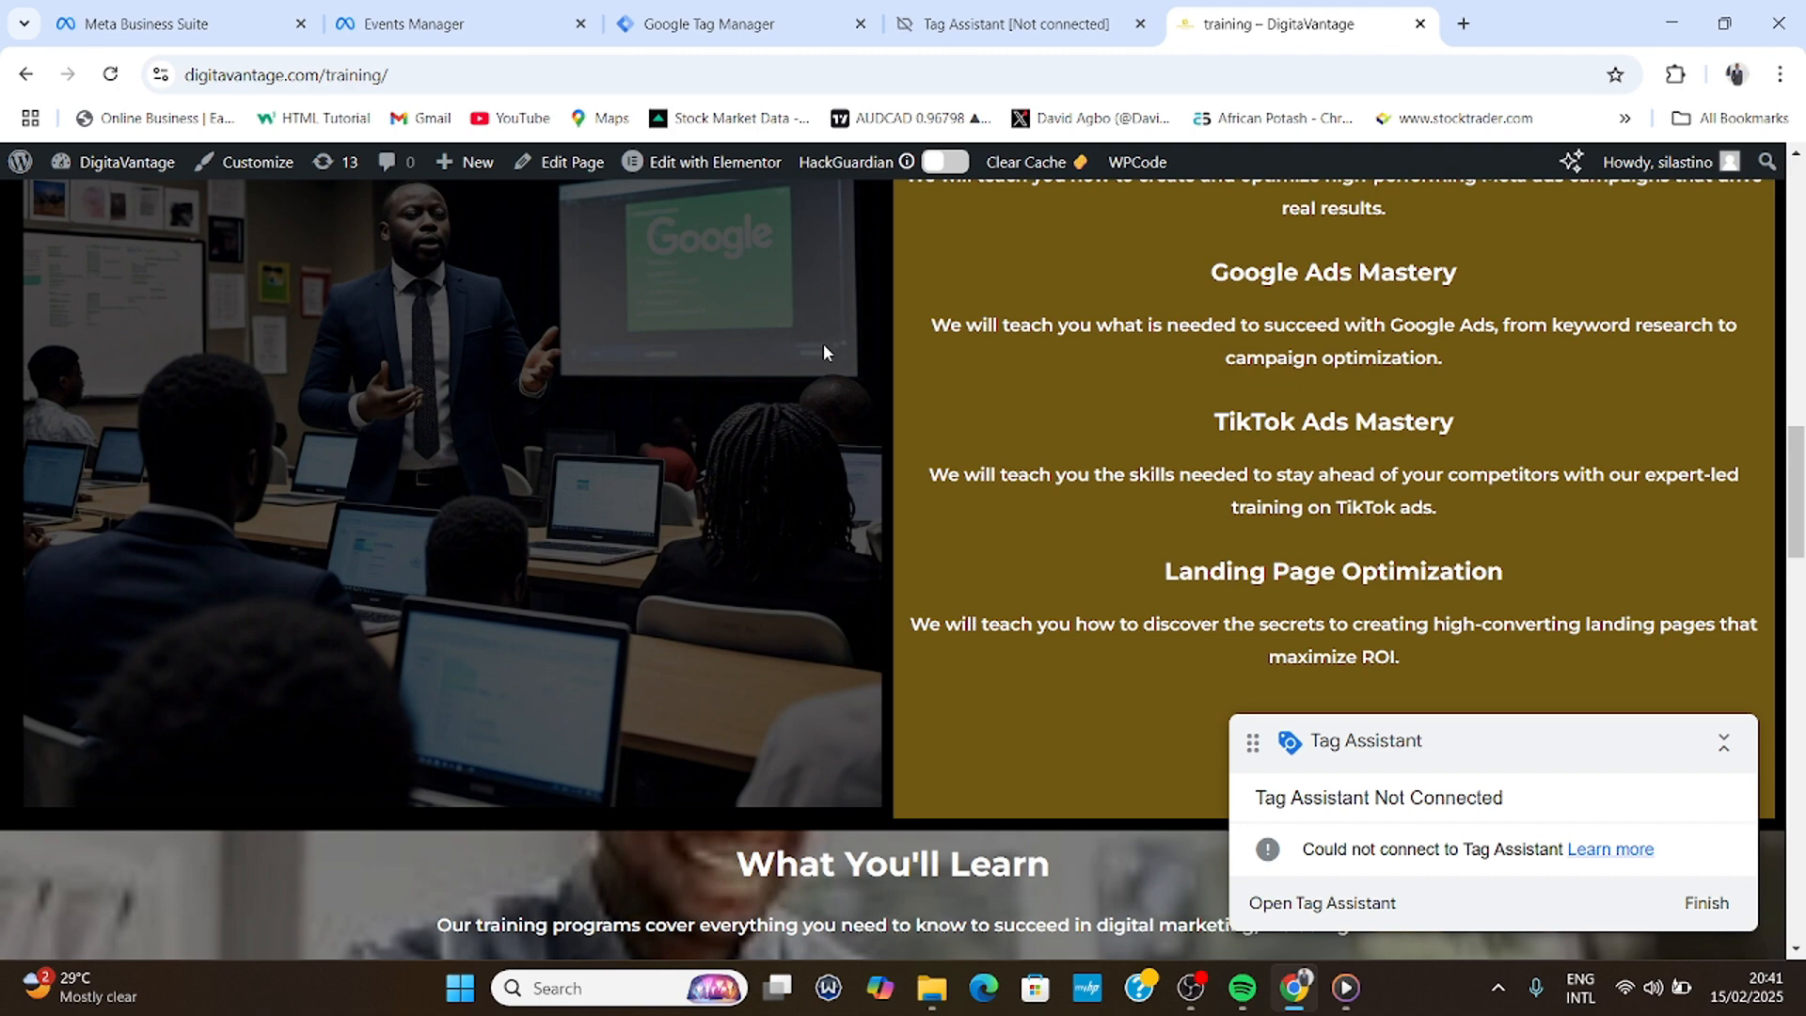
scroll(824, 351, down, 15)
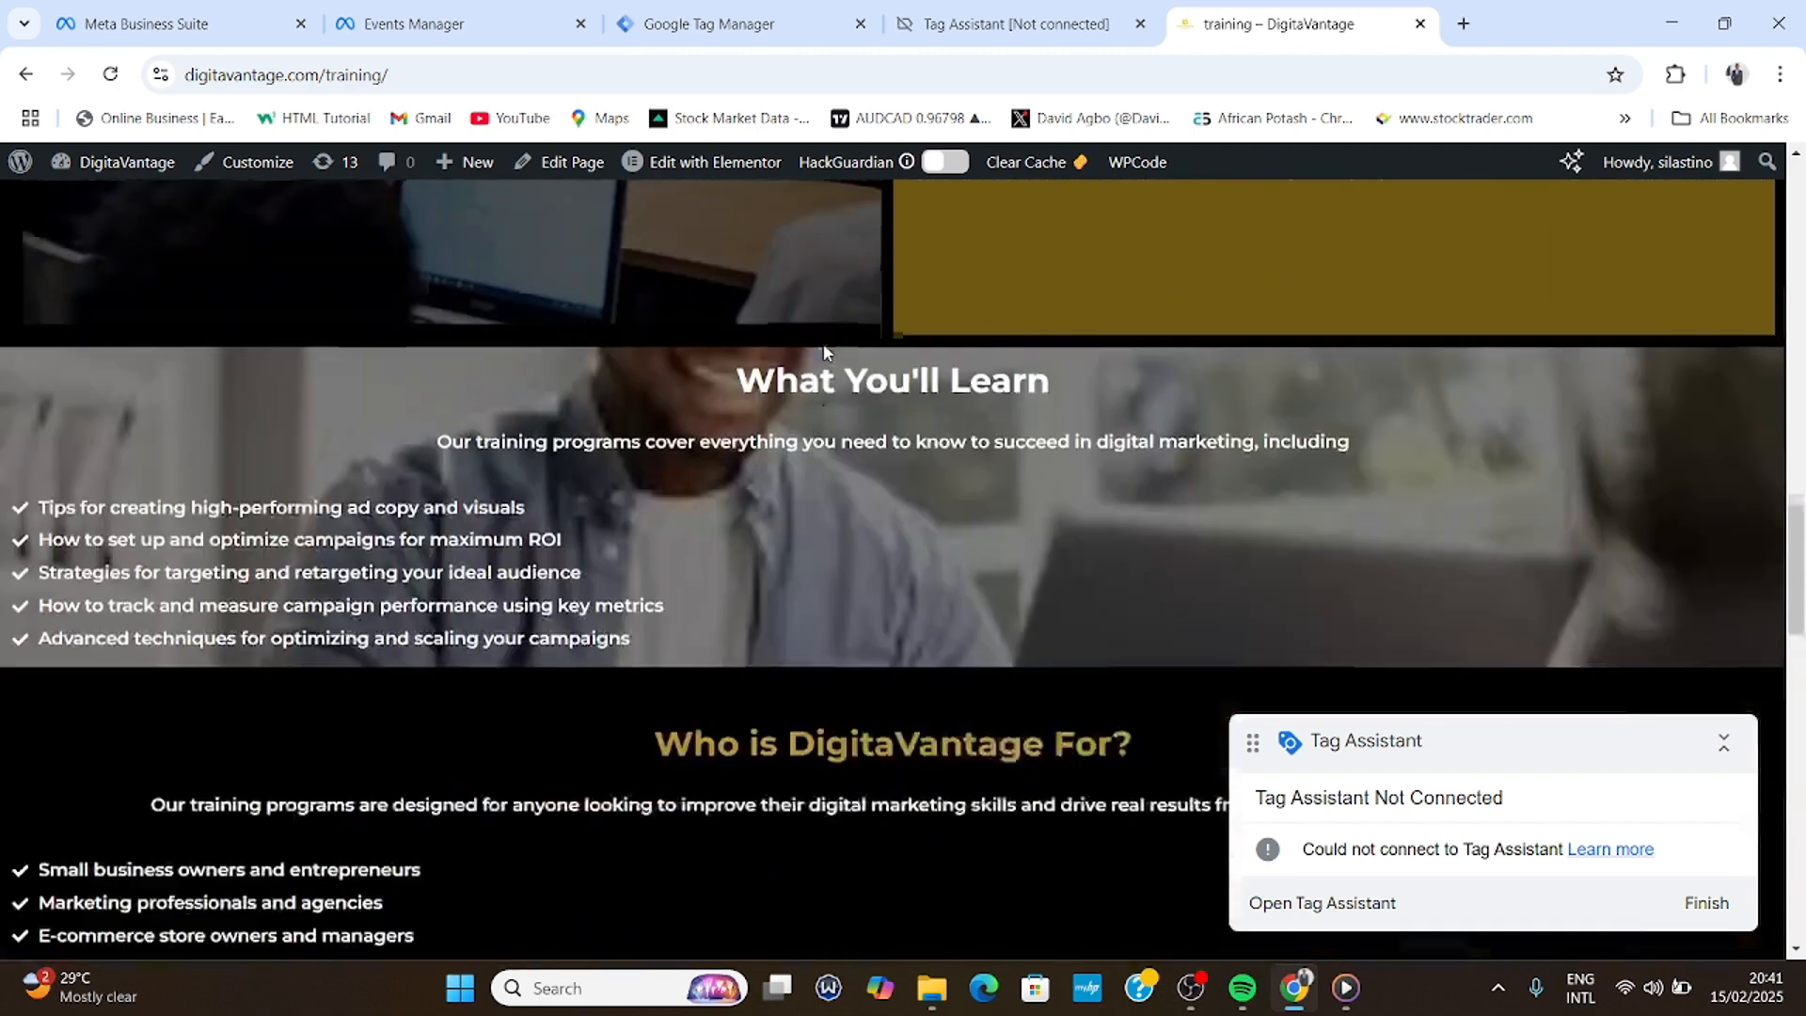
scroll(824, 352, down, 4)
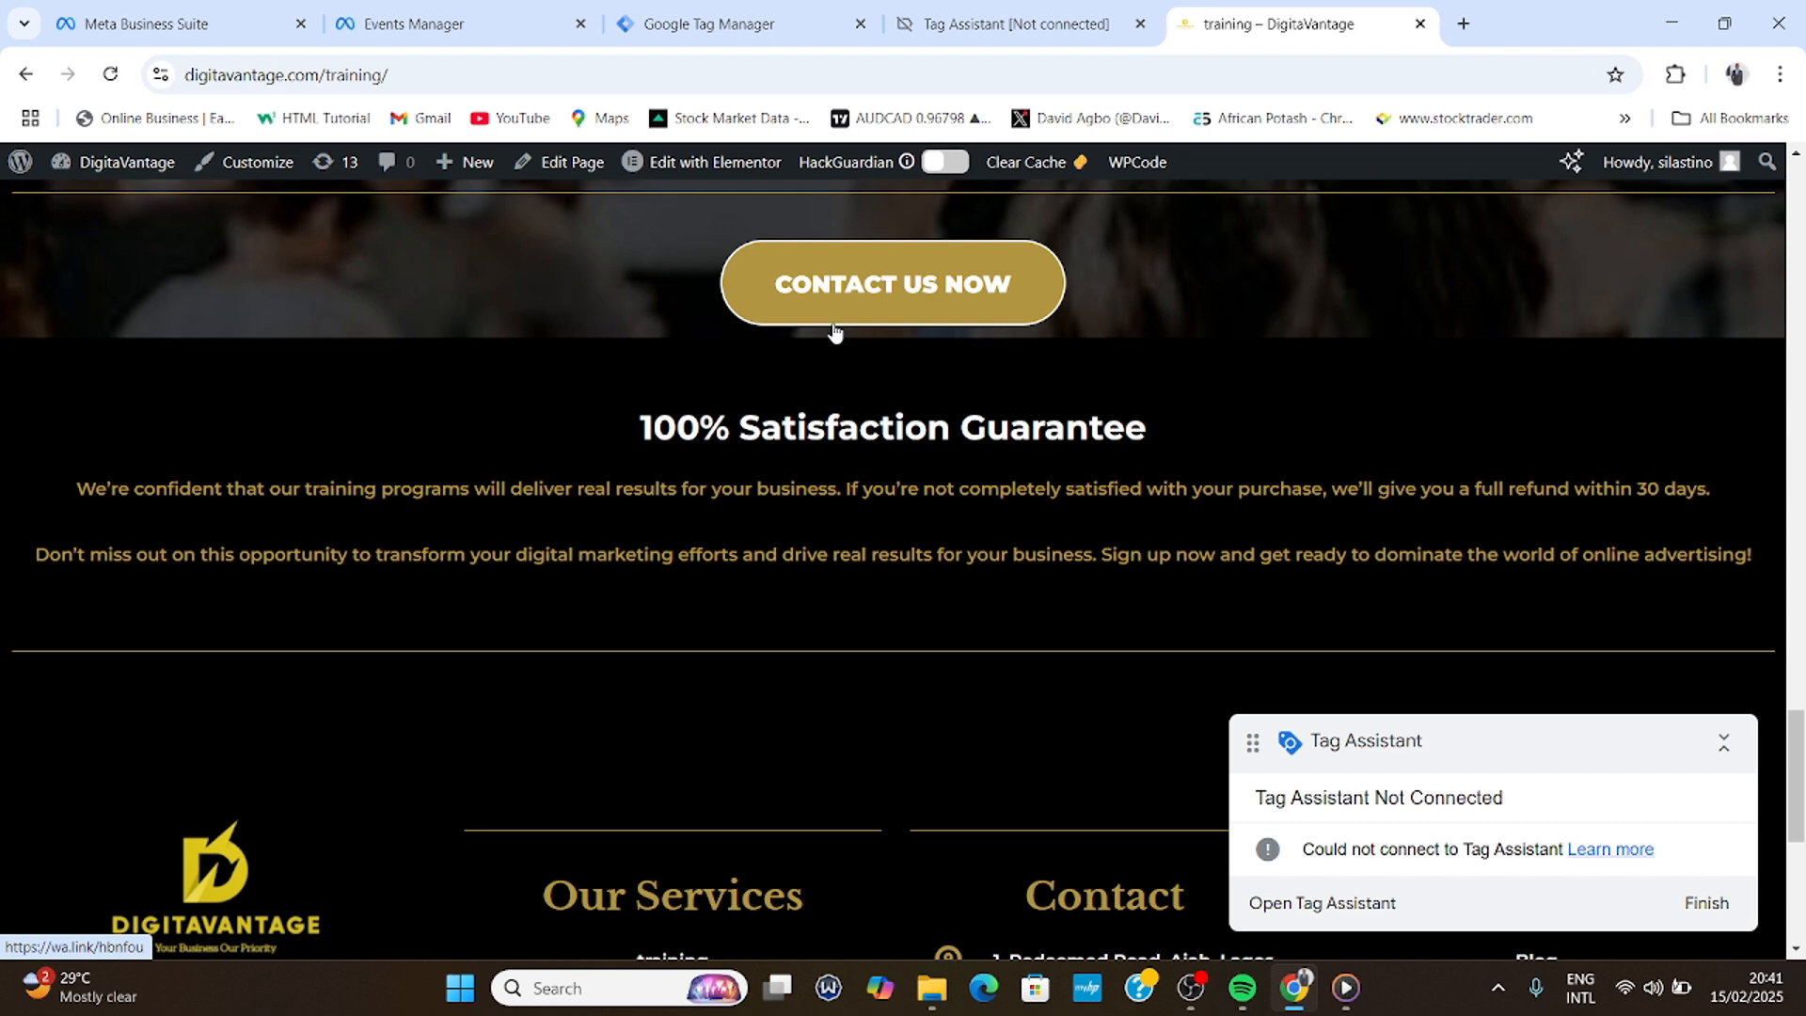
click(779, 21)
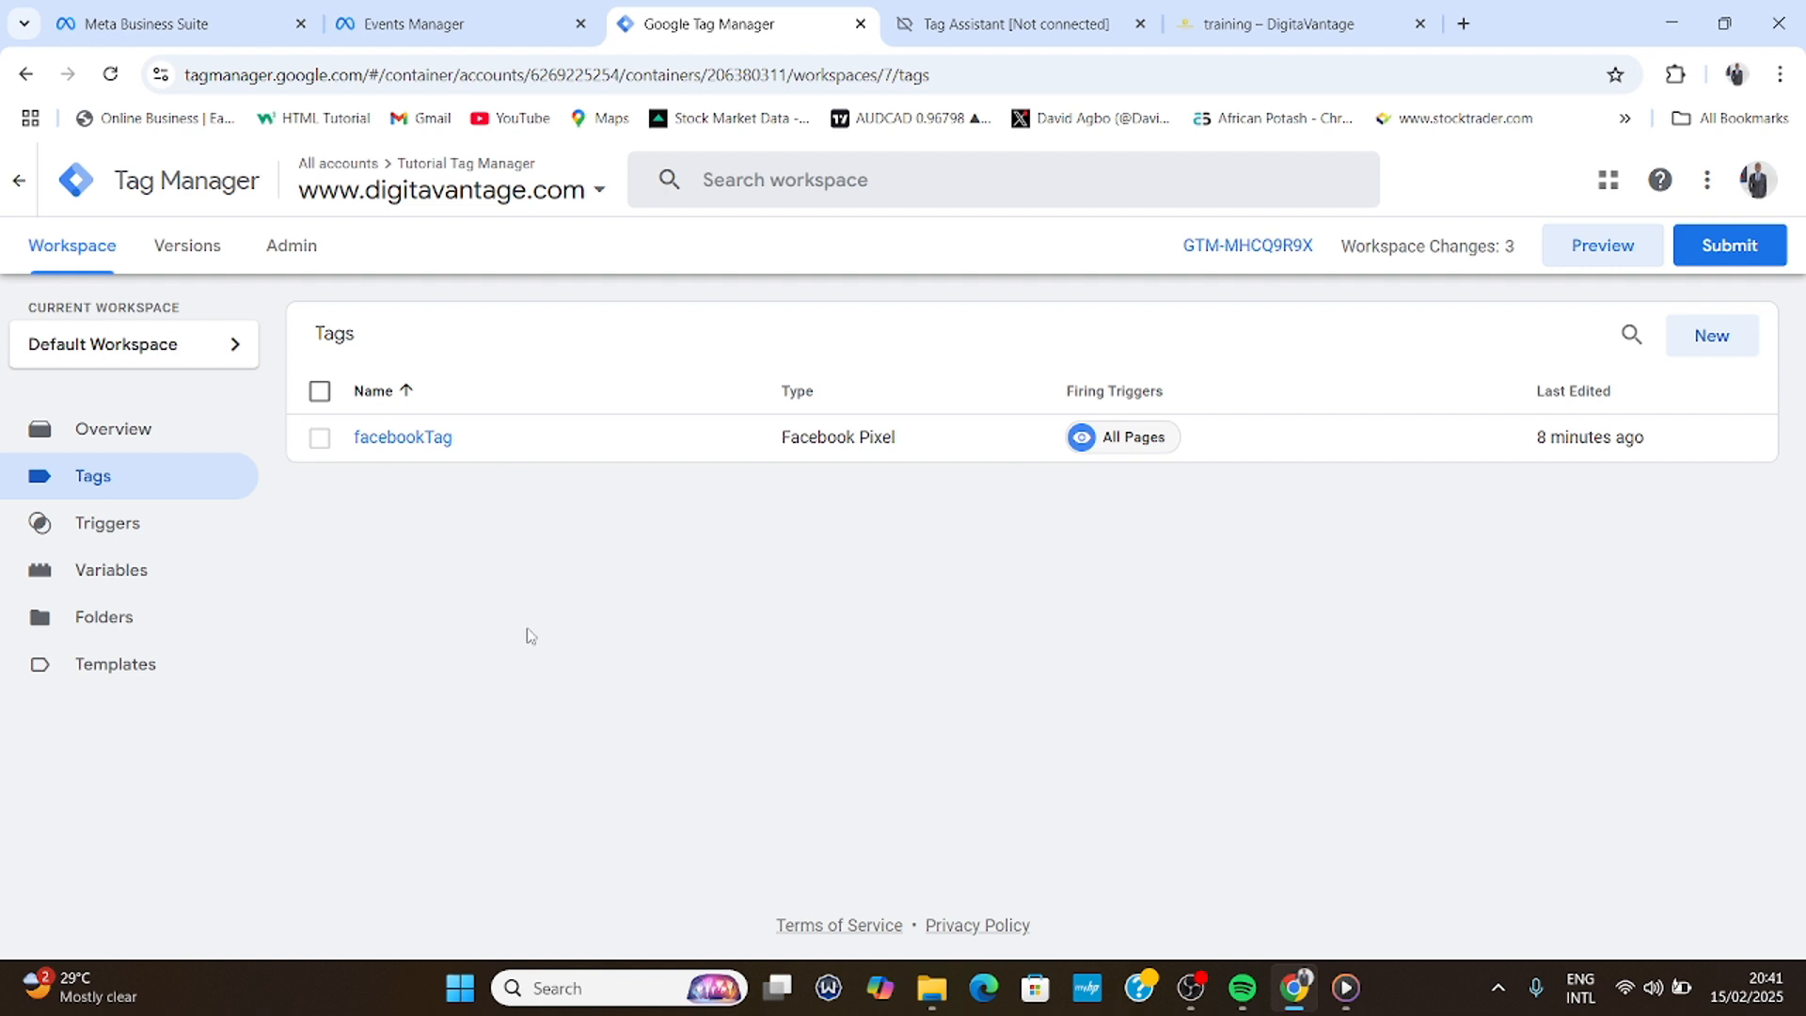
- Create a new trigger of the Click - All Elements type
click(121, 537)
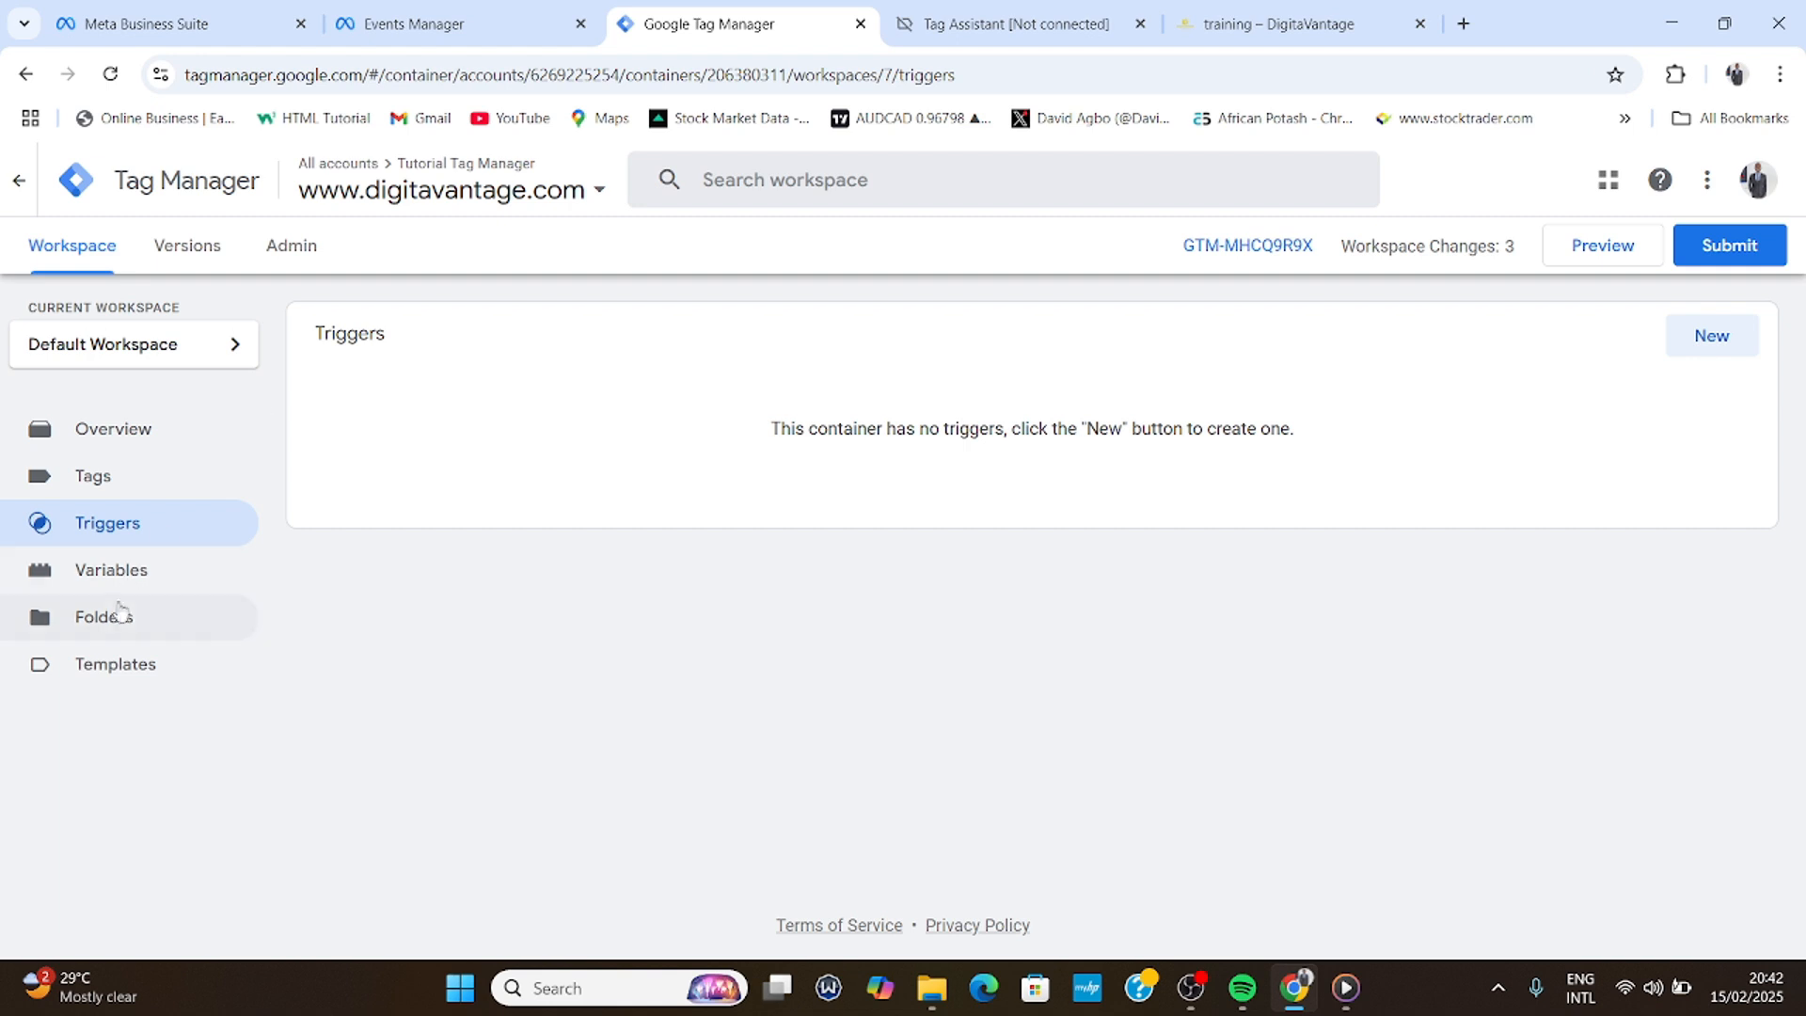
click(1706, 337)
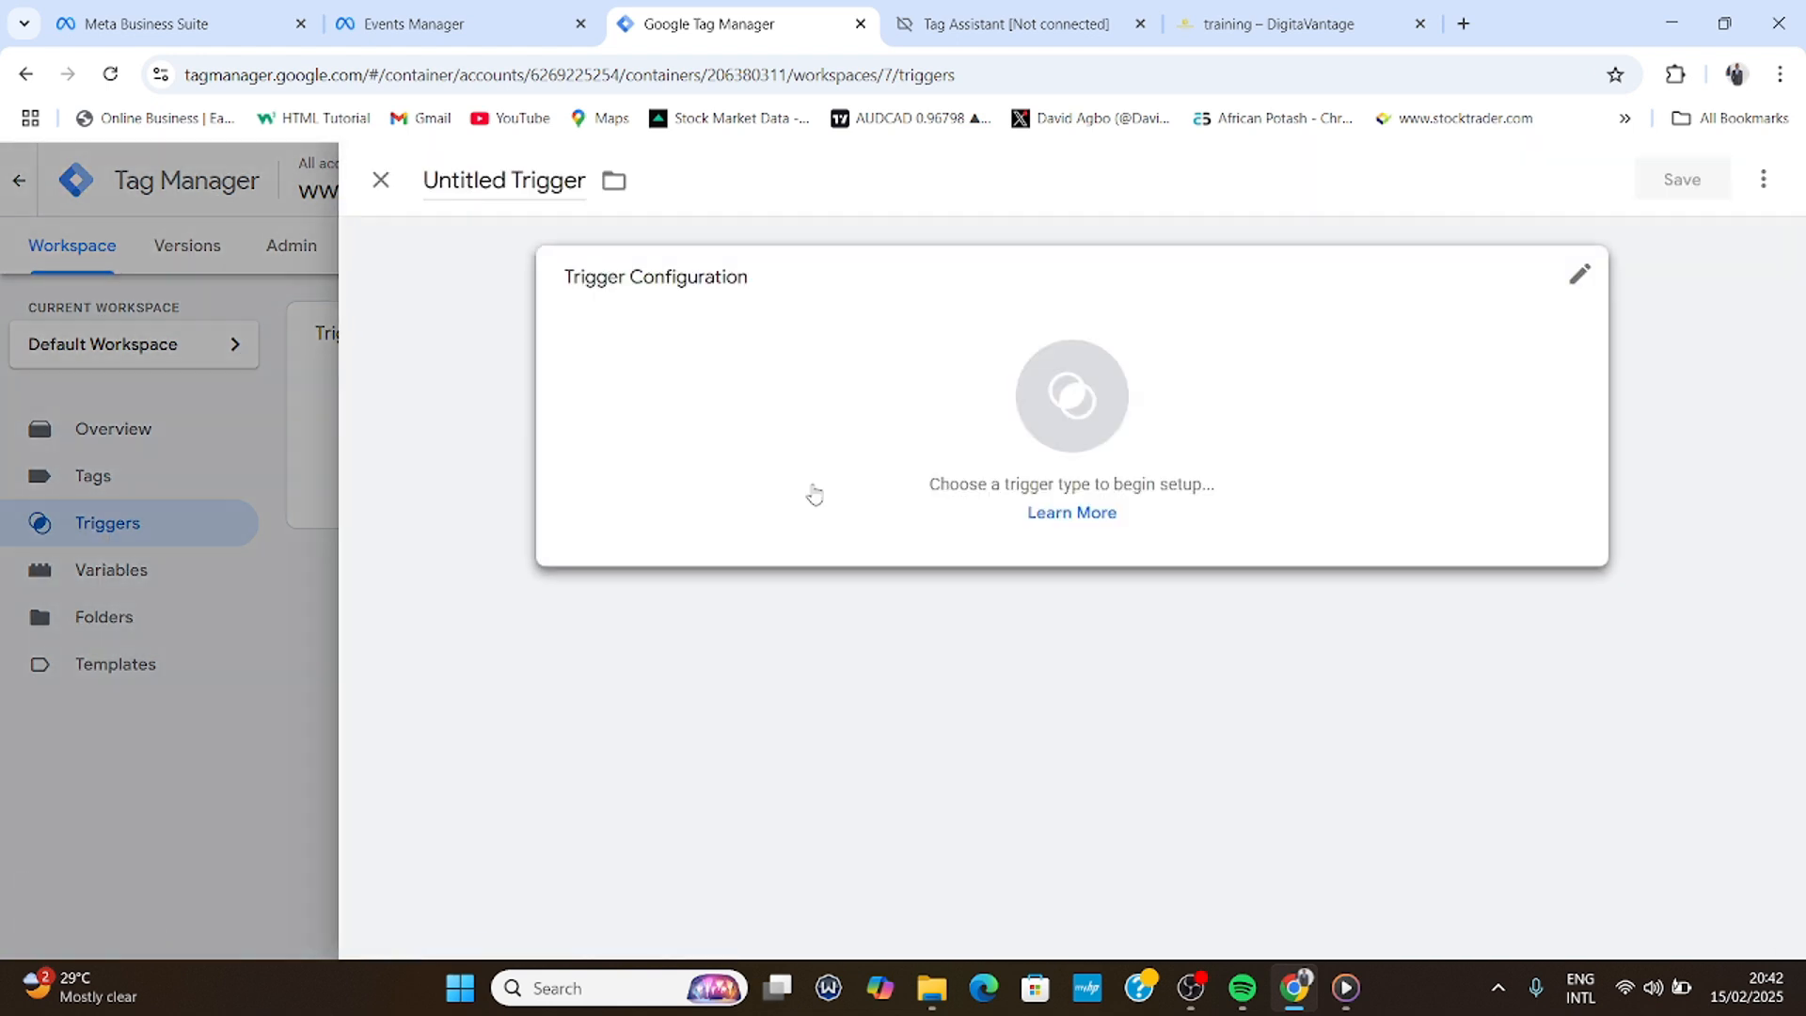
click(1039, 421)
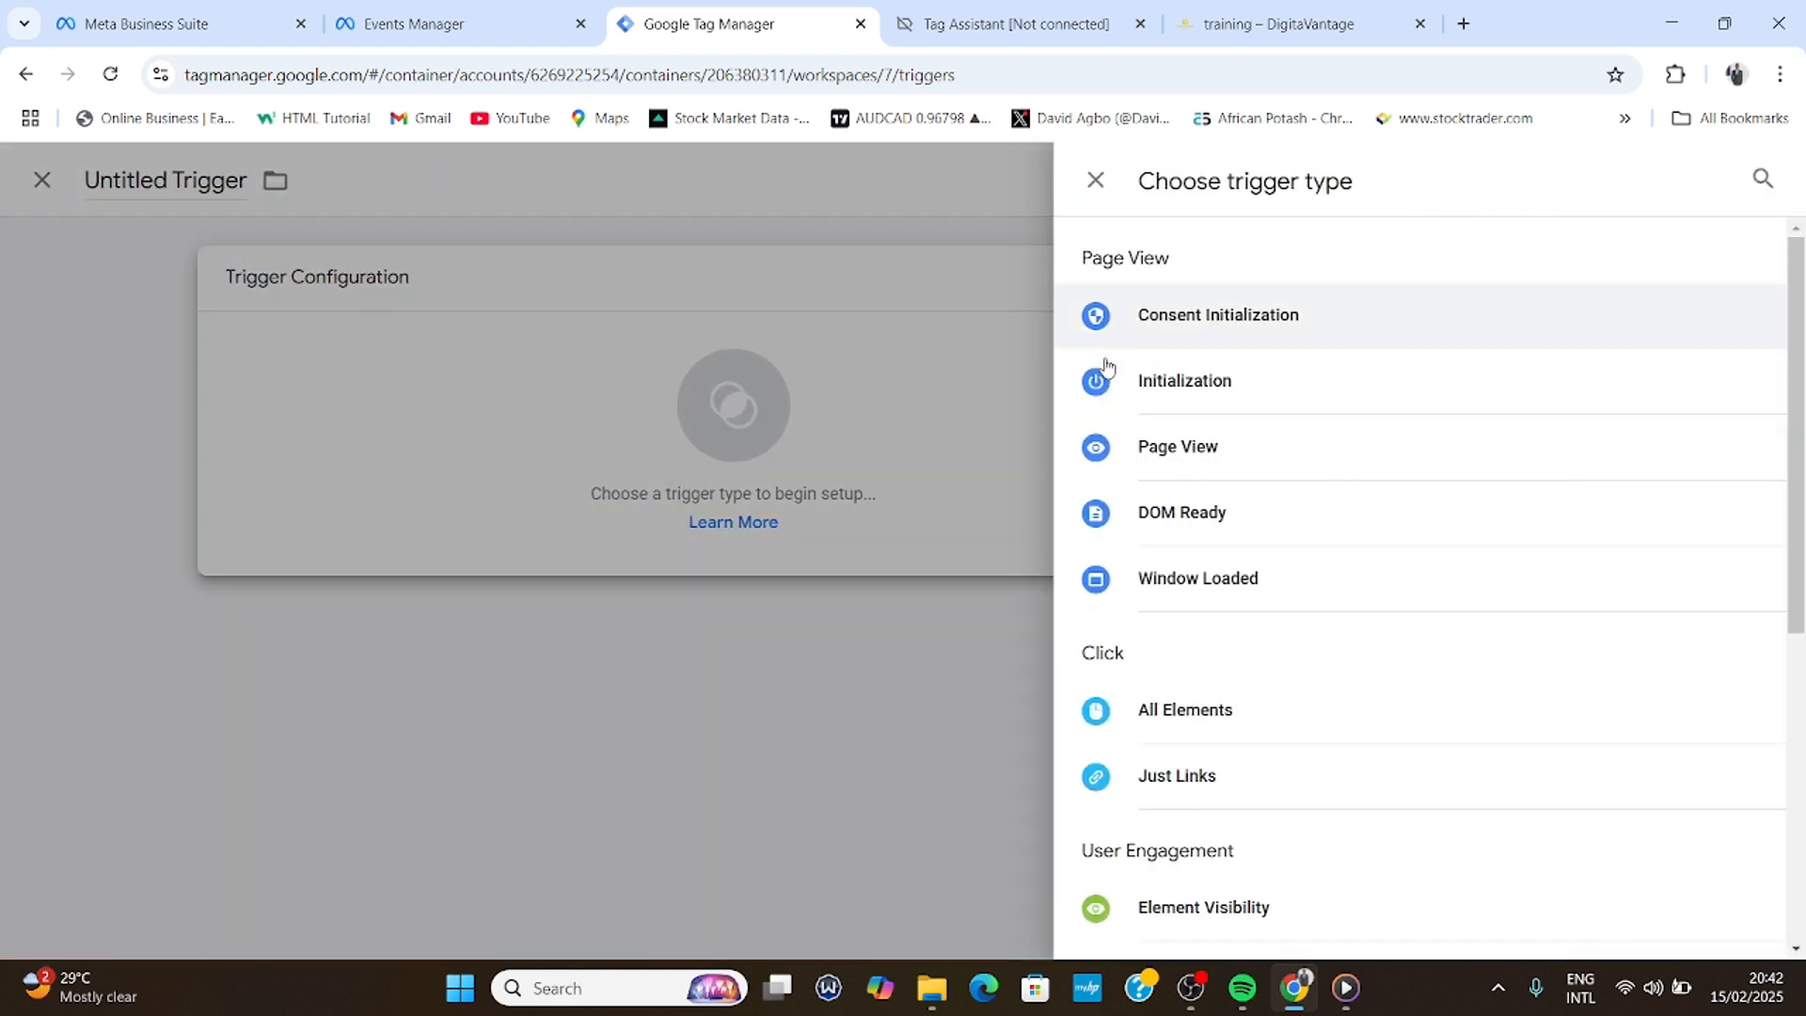
click(1190, 719)
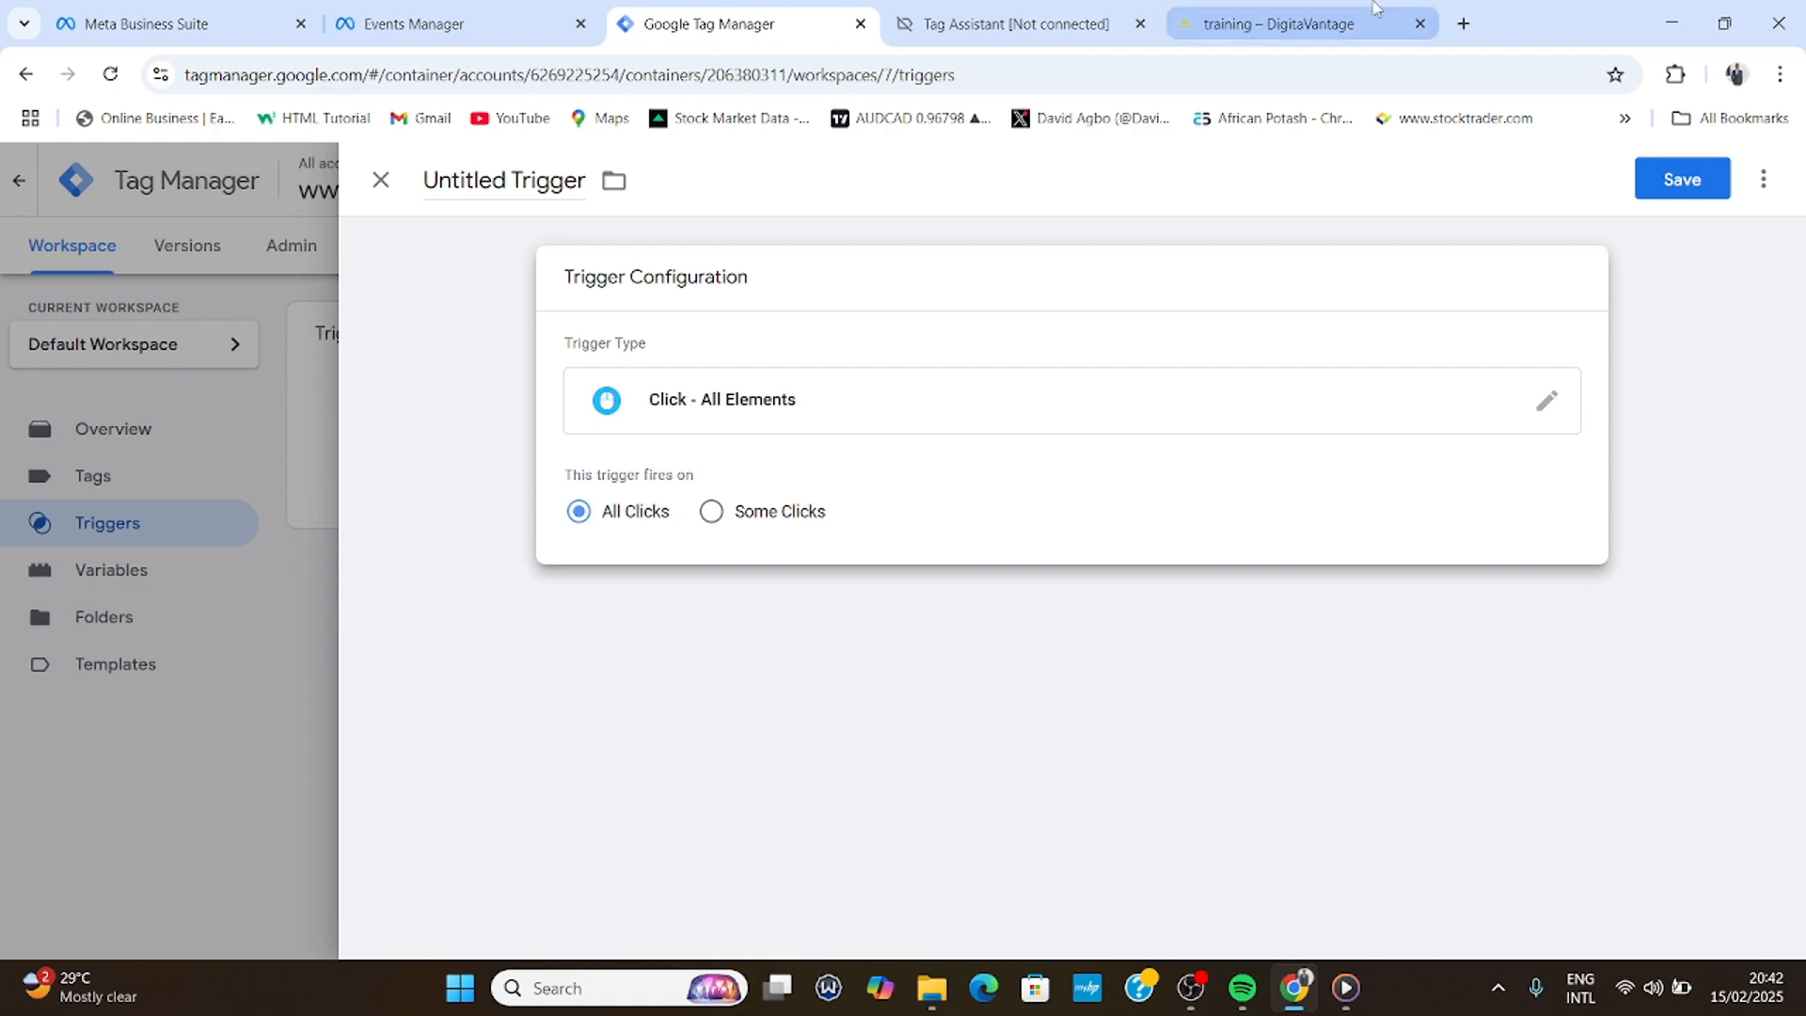
- Check the CONTACT US NOW button on the training page, then return to the trigger
click(1279, 24)
scroll(920, 409, up, 8)
scroll(920, 409, up, 5)
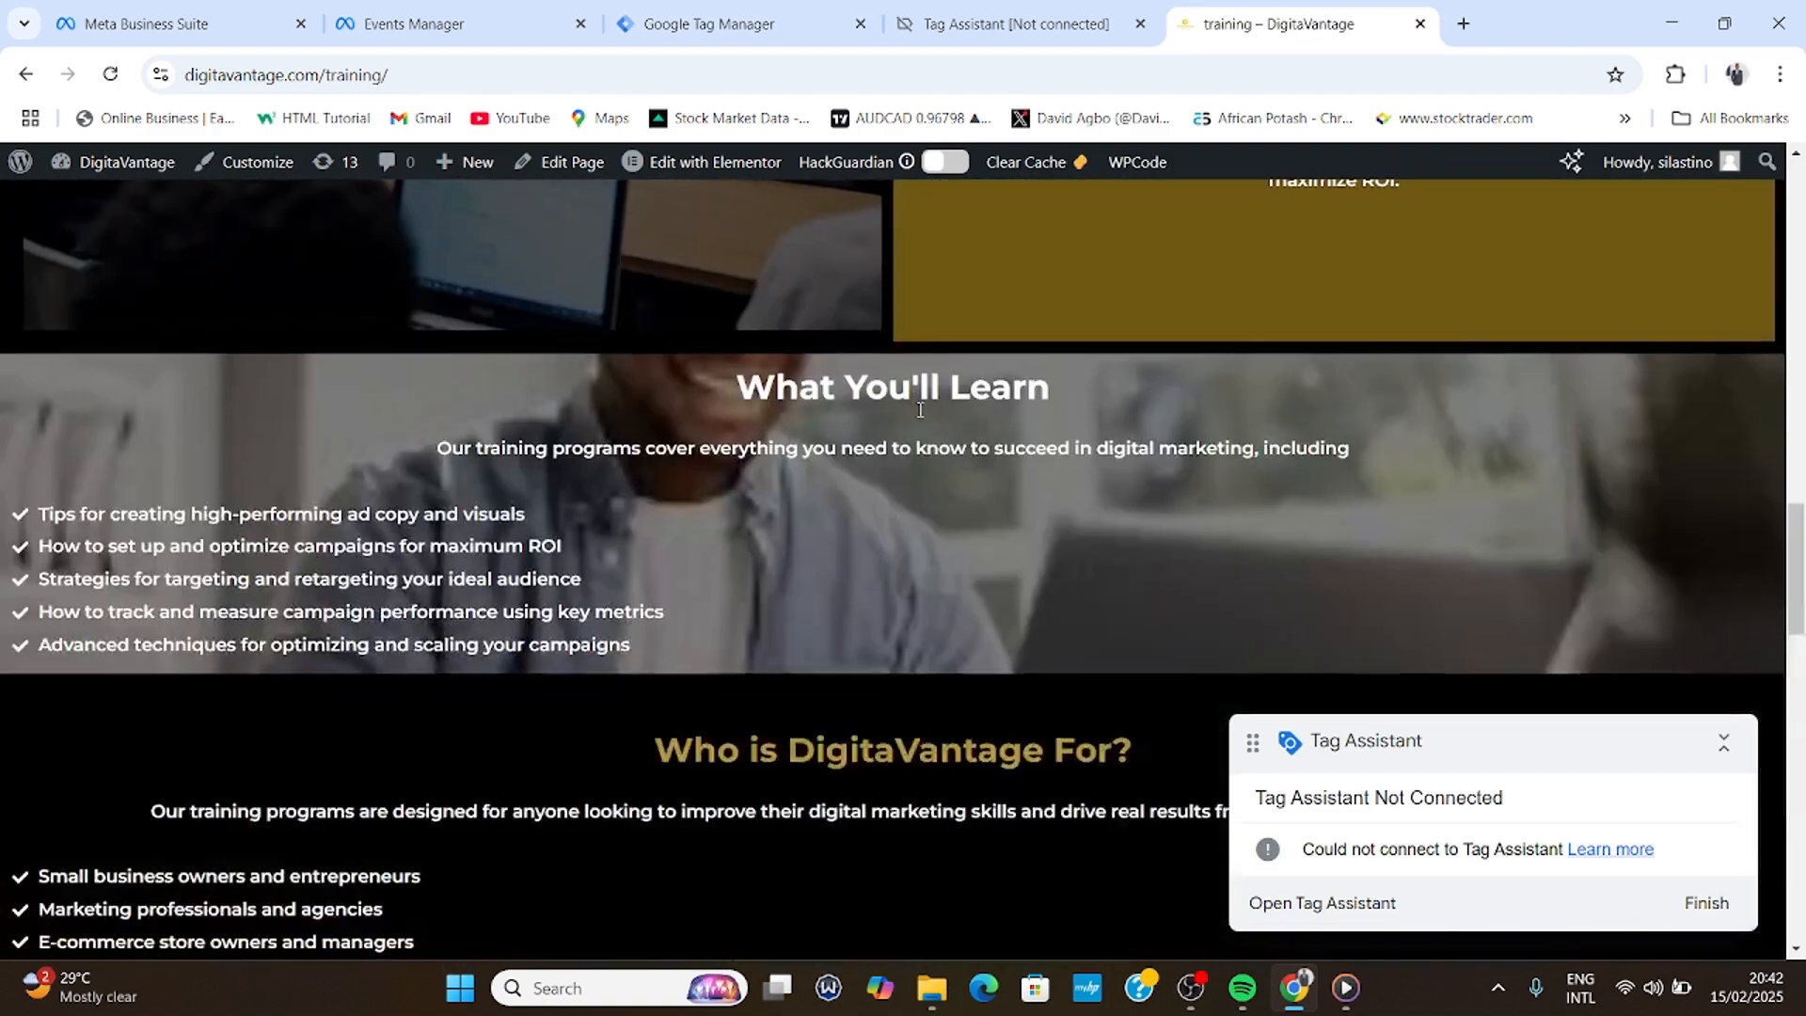
scroll(903, 442, down, 15)
scroll(894, 461, up, 5)
scroll(895, 463, up, 3)
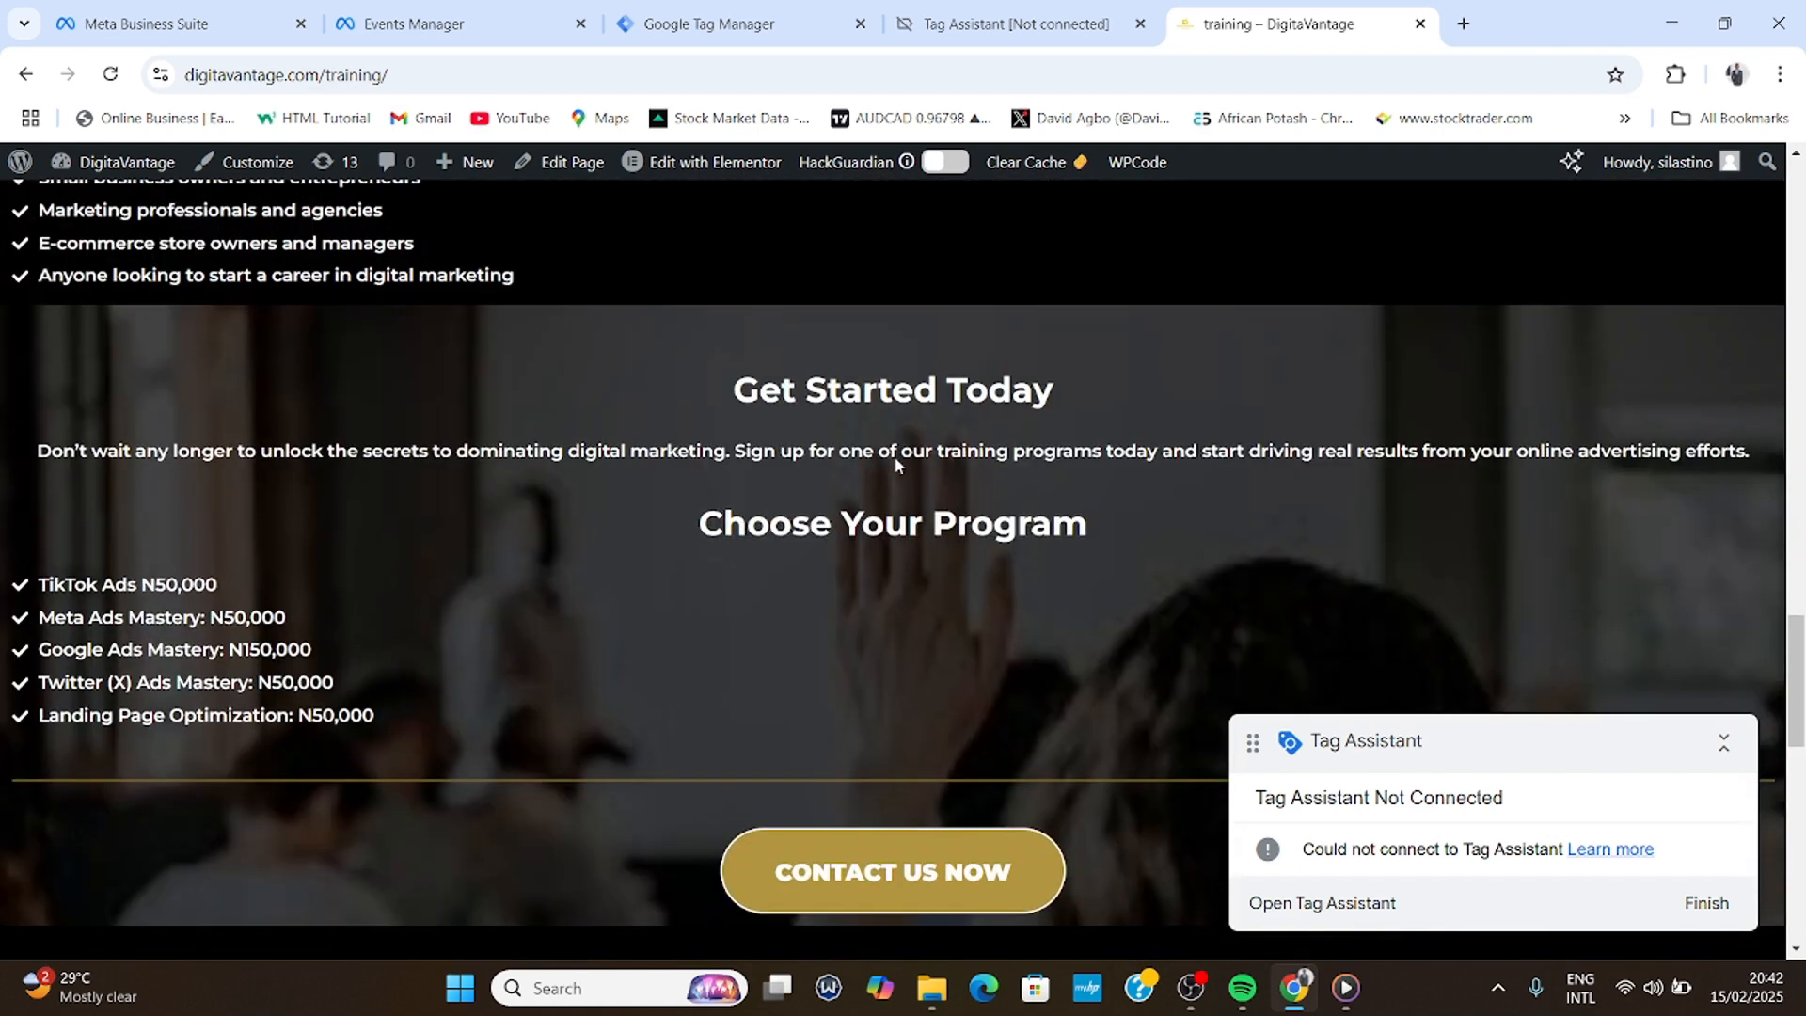
scroll(891, 475, down, 3)
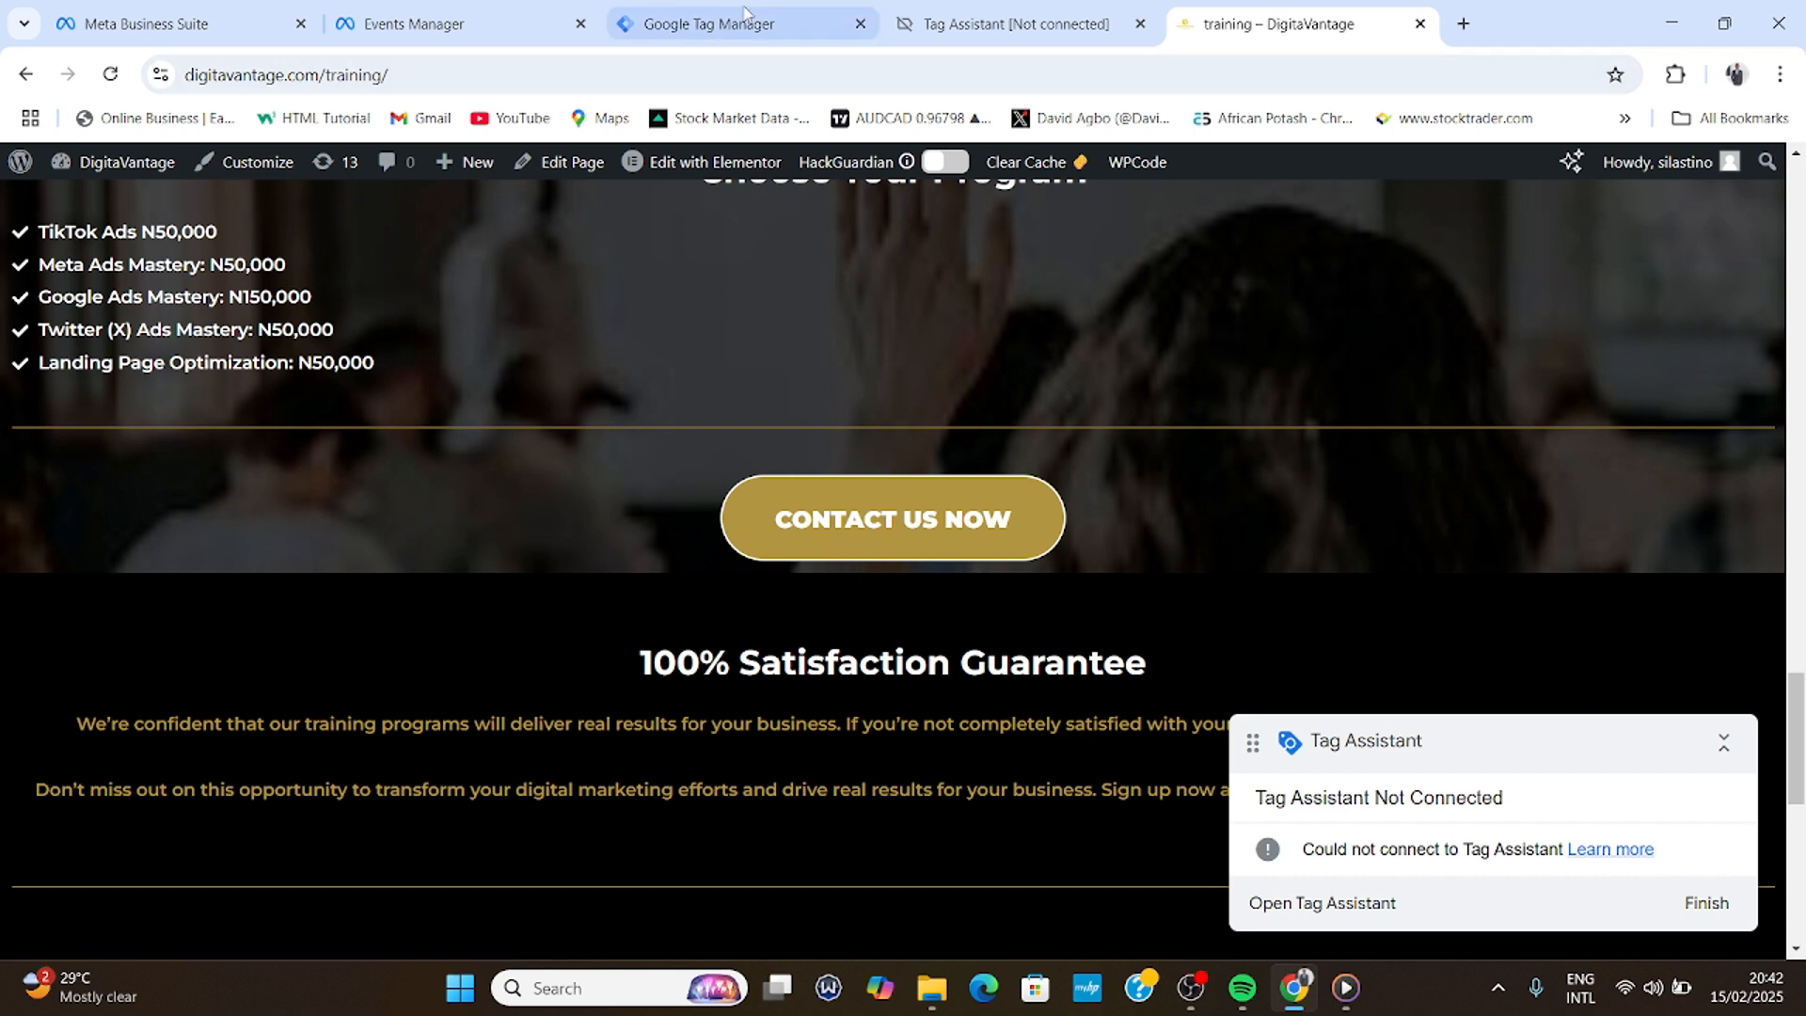
click(747, 21)
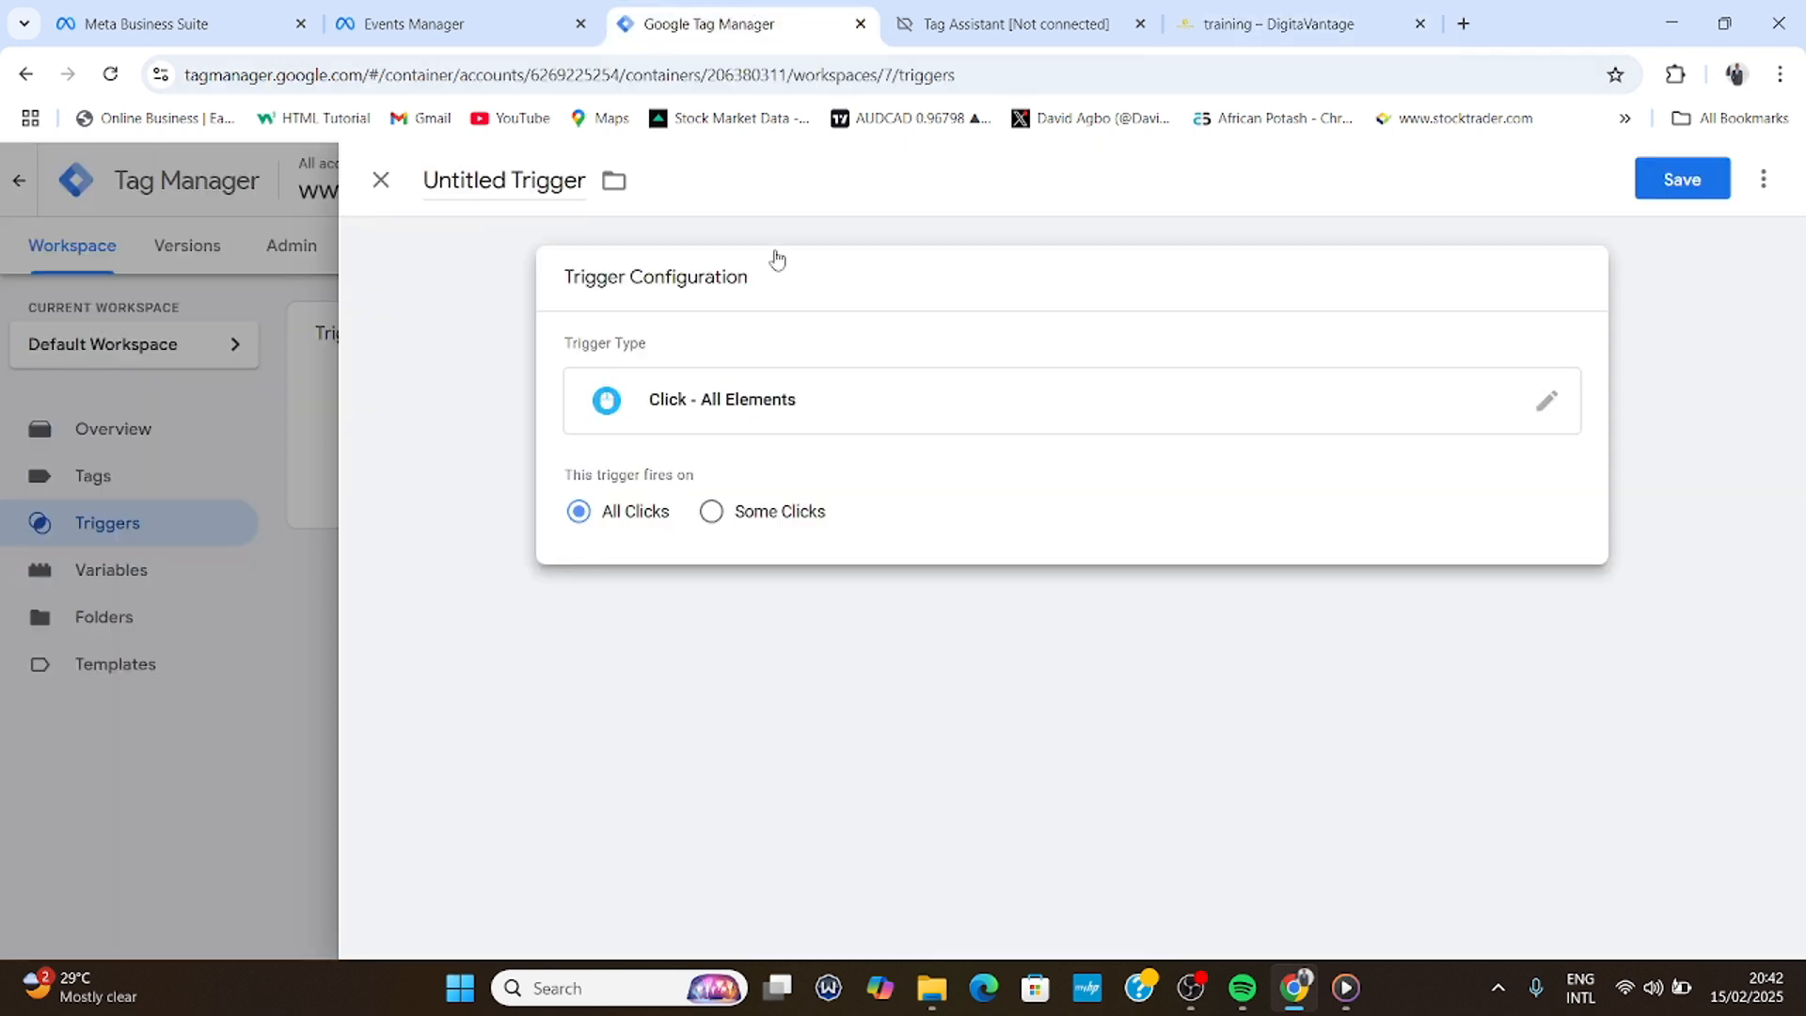
- Make the trigger fire only on Some Clicks where Click Text contains CONTACT US NOW
click(710, 517)
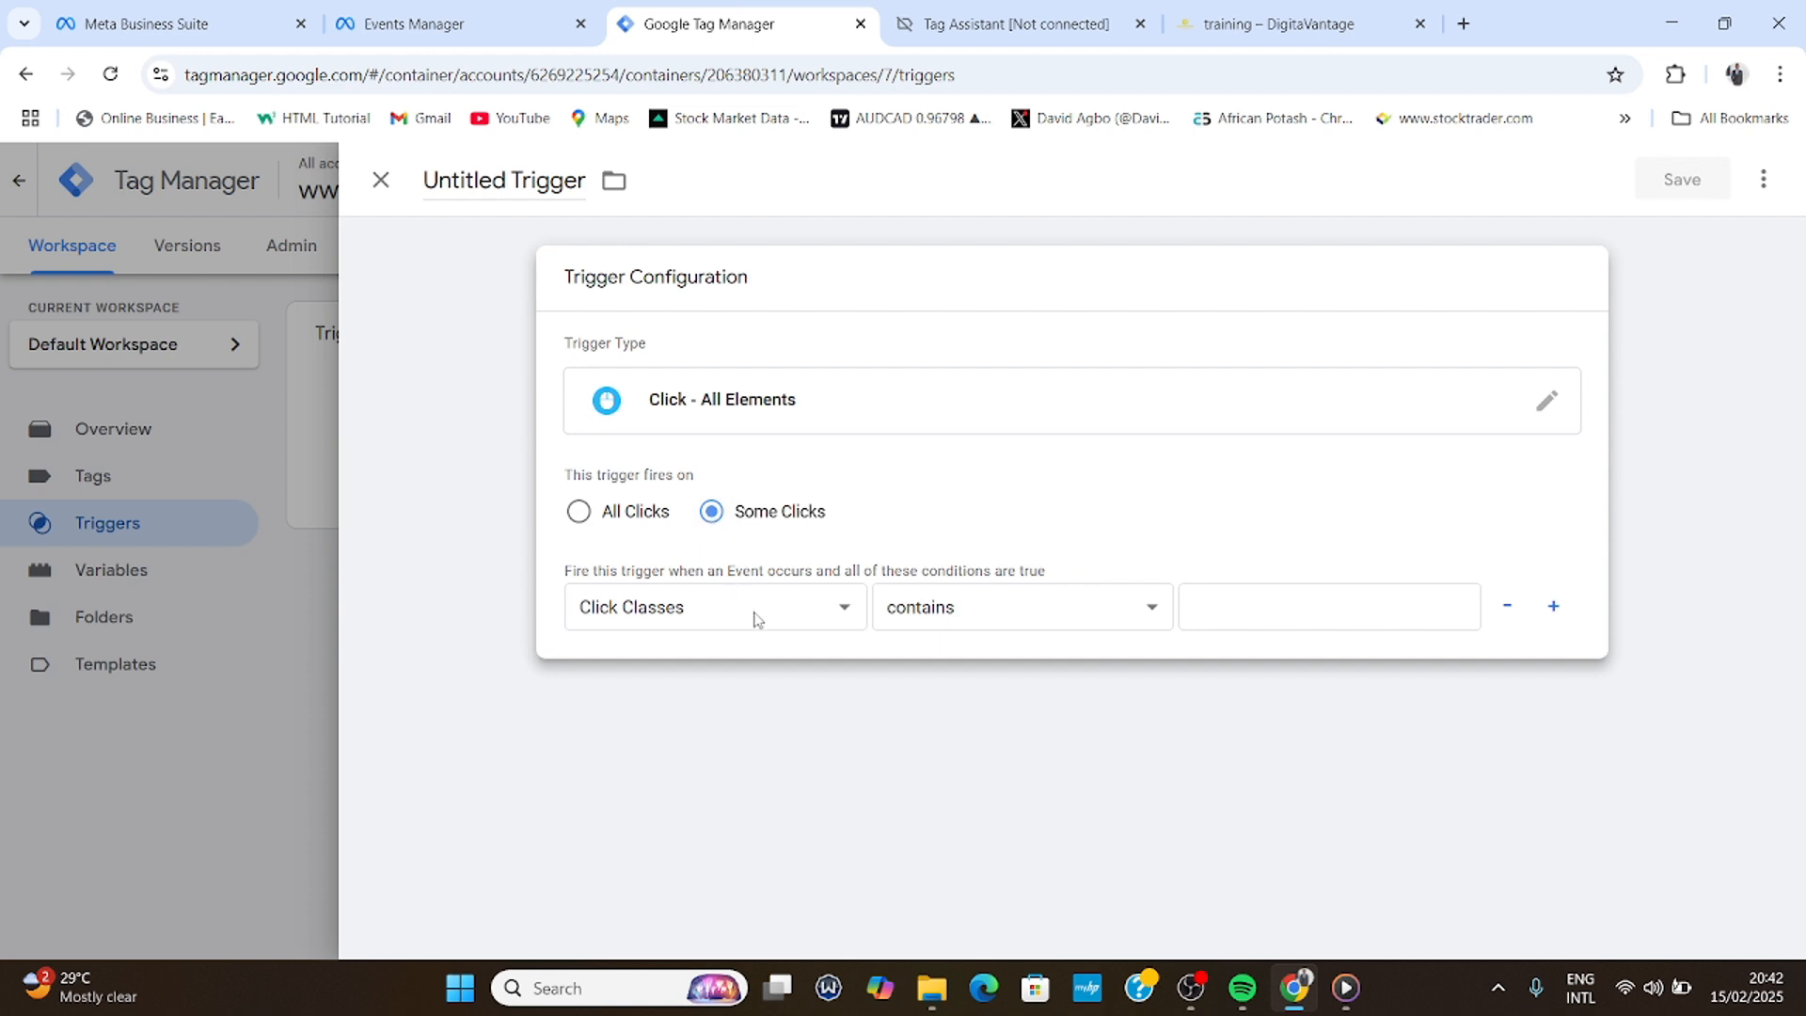
click(724, 614)
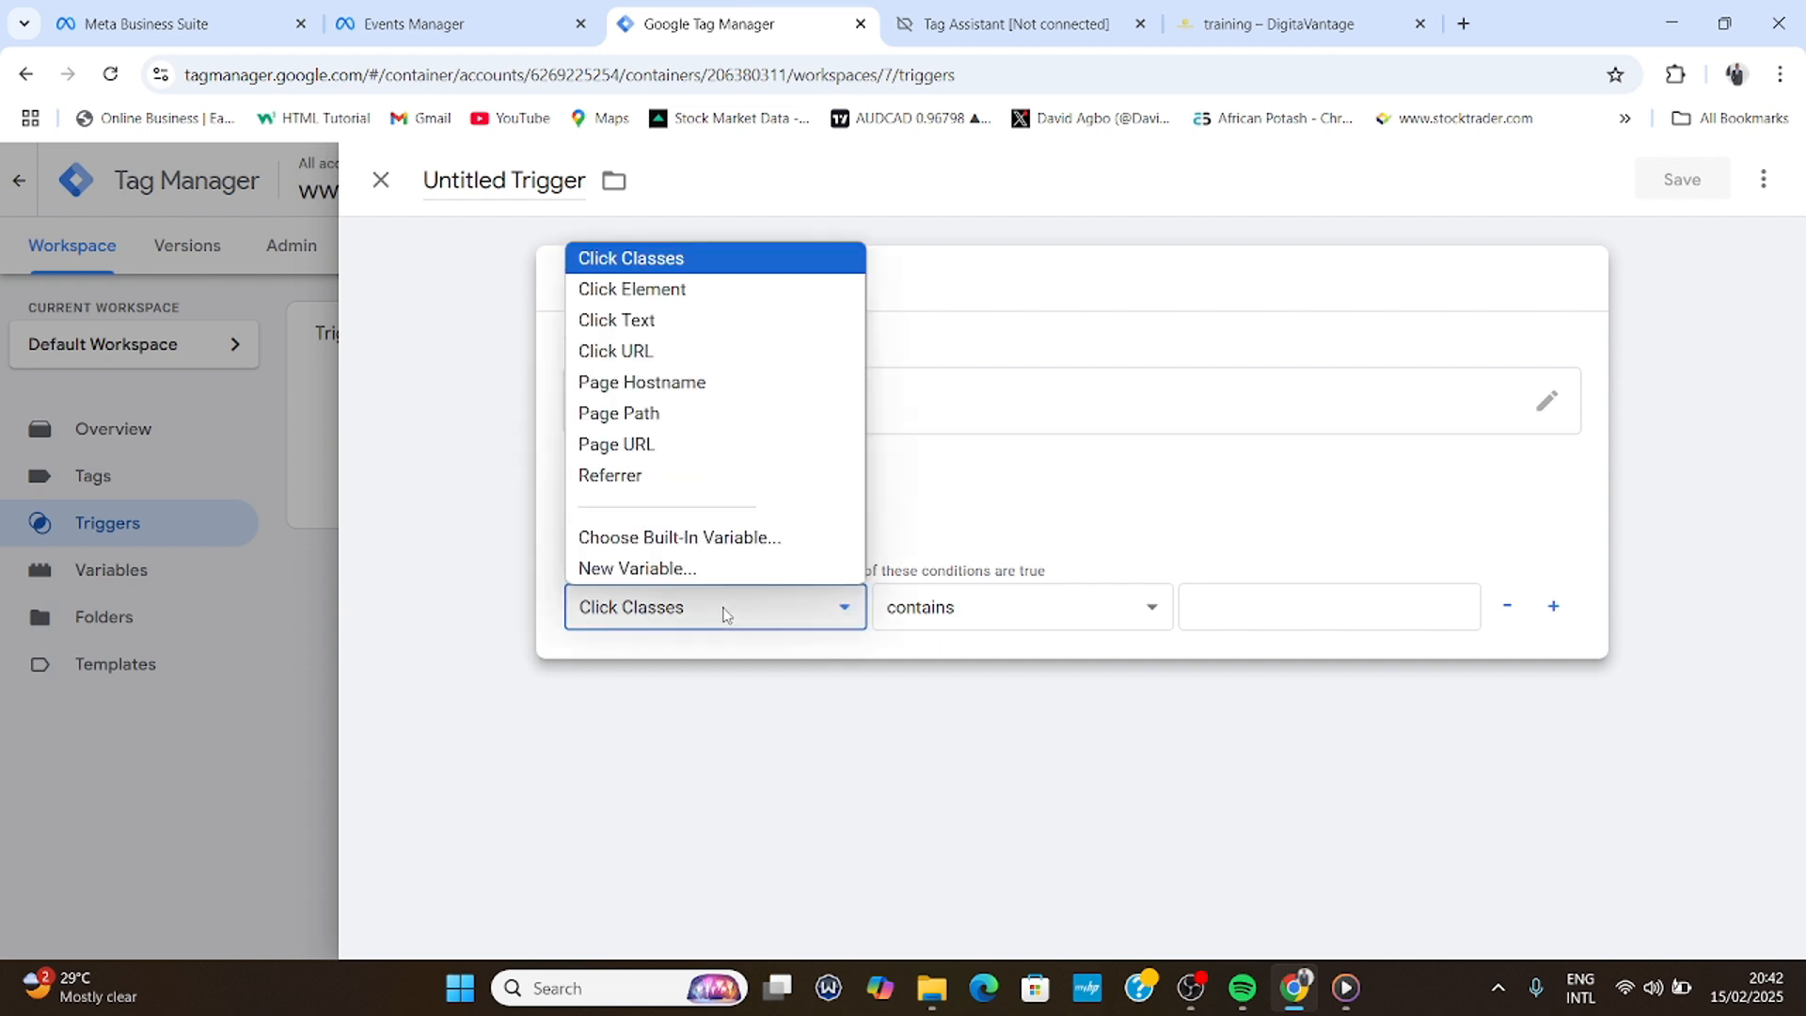
click(669, 322)
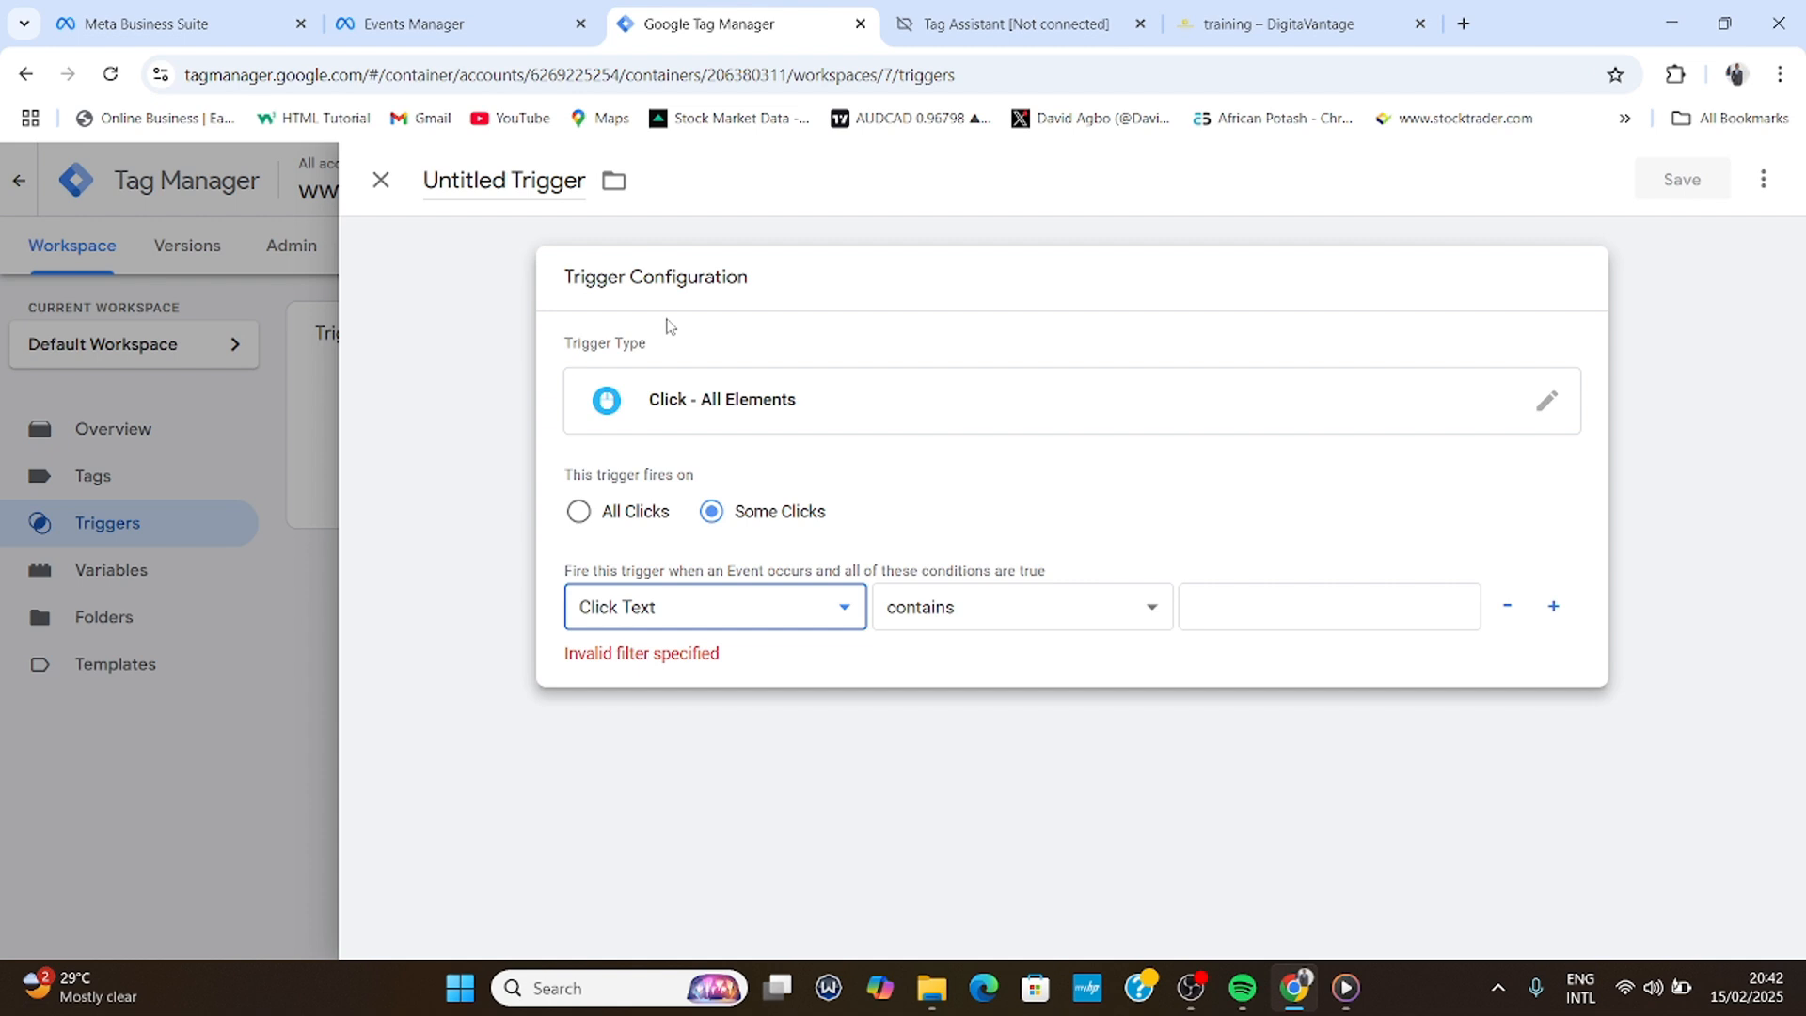
click(1275, 608)
click(1262, 20)
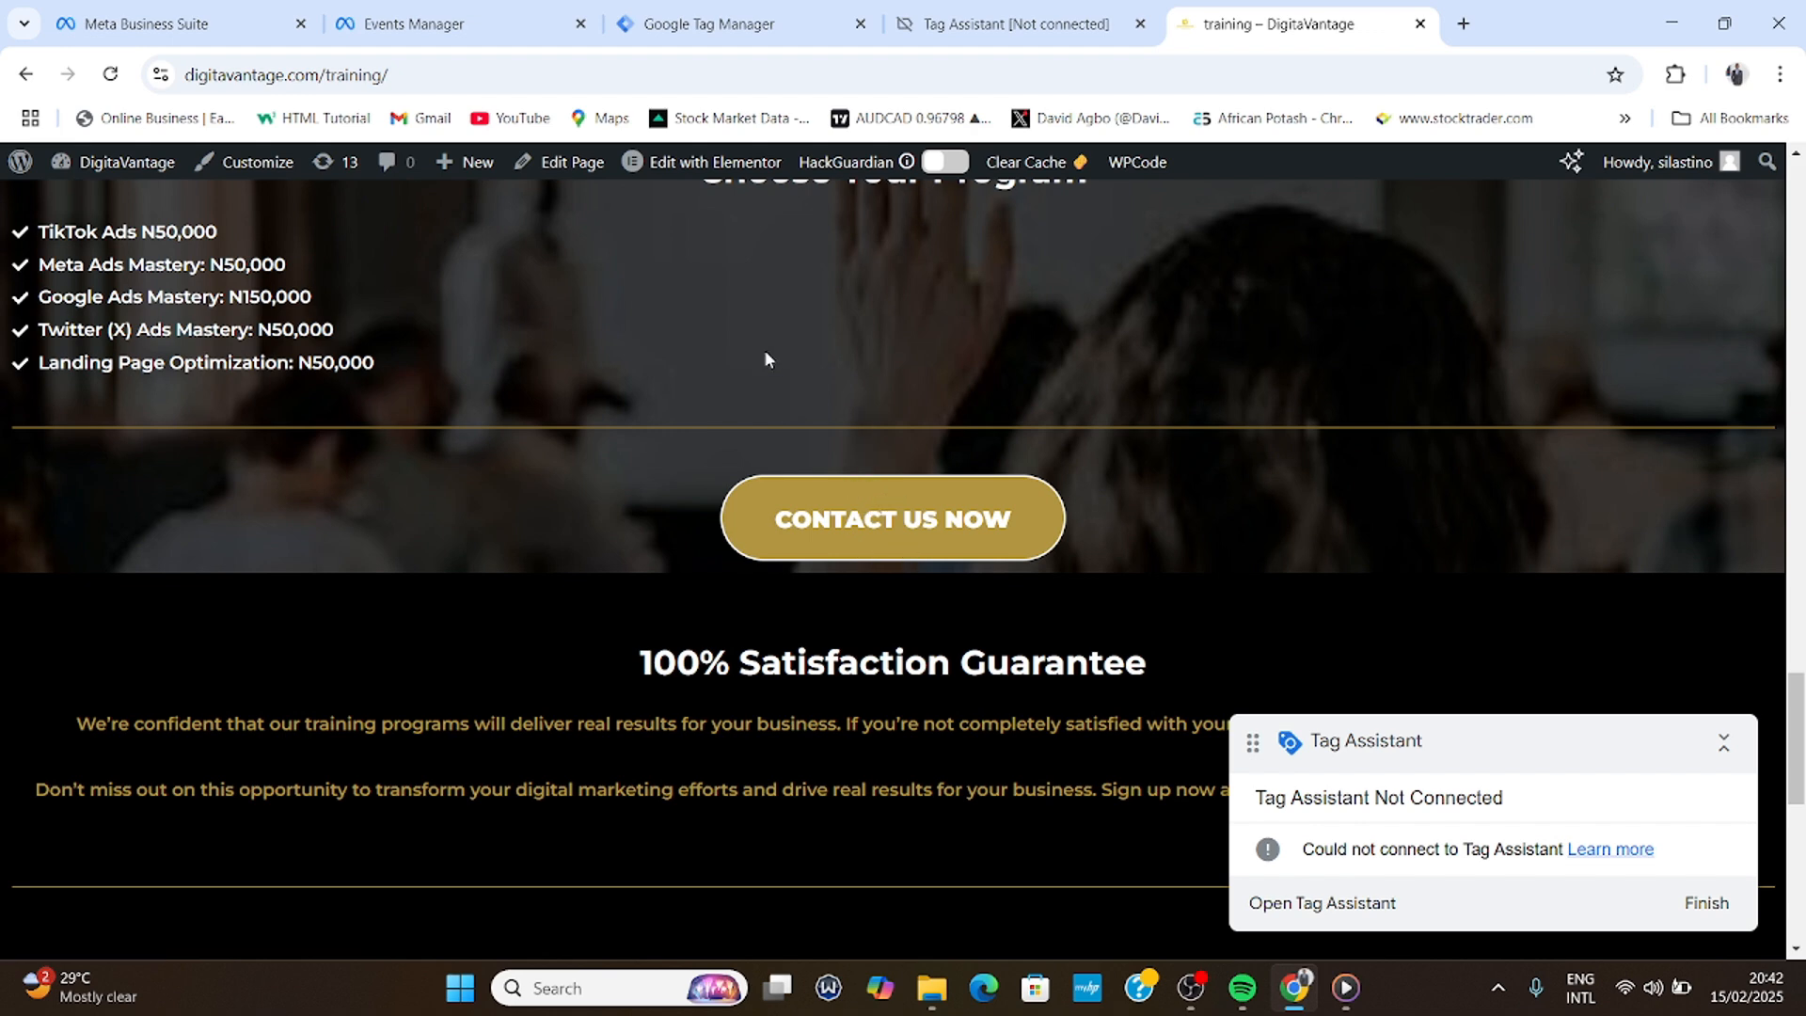
click(715, 23)
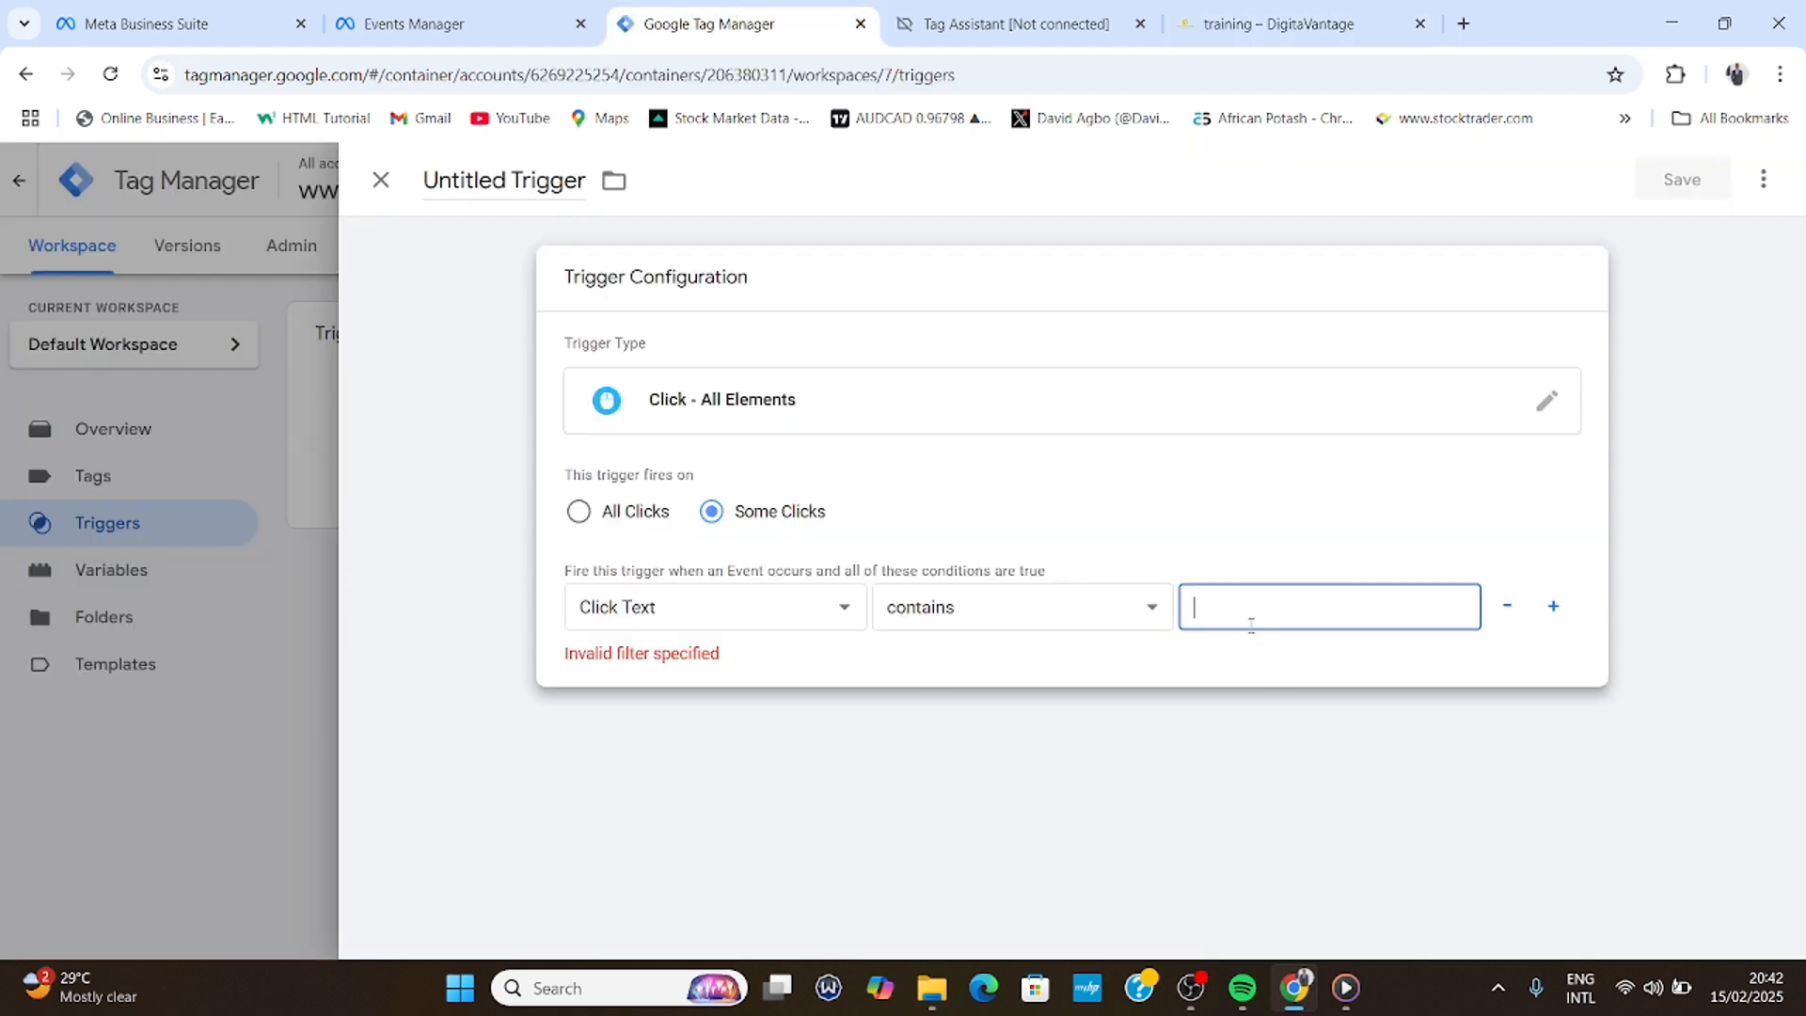
text(CON)
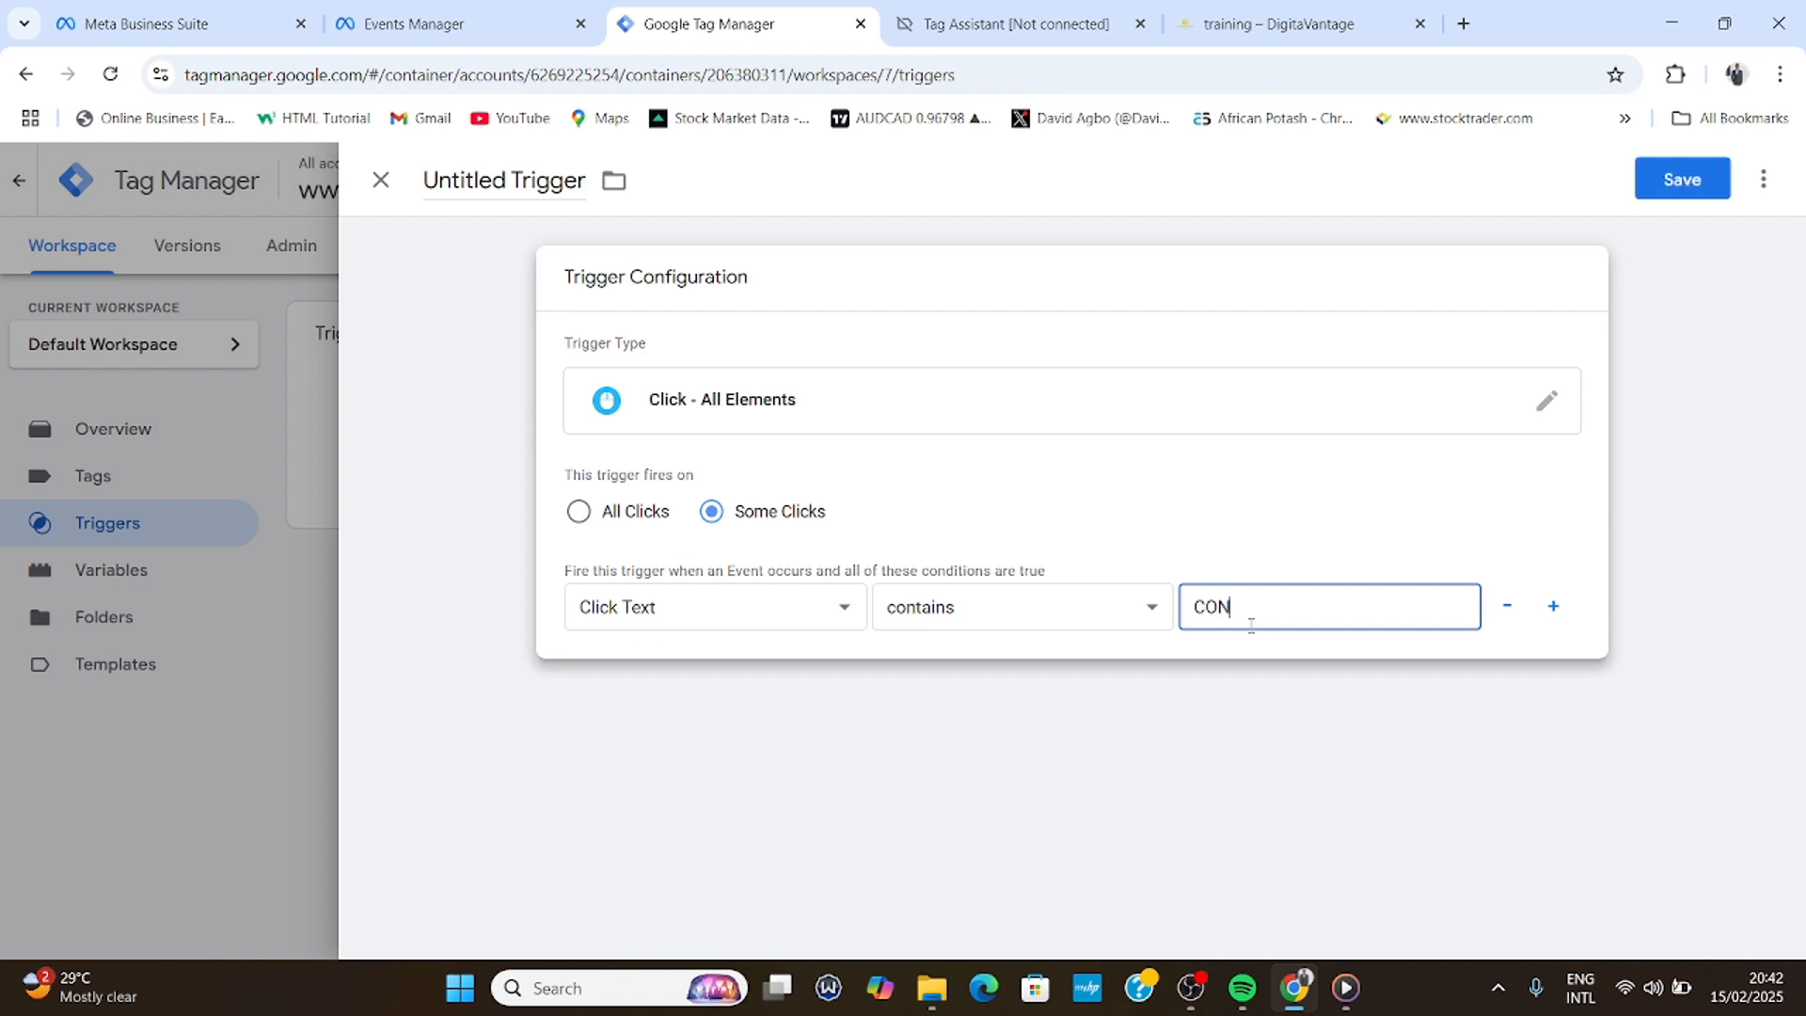
text(TACT US NOW)
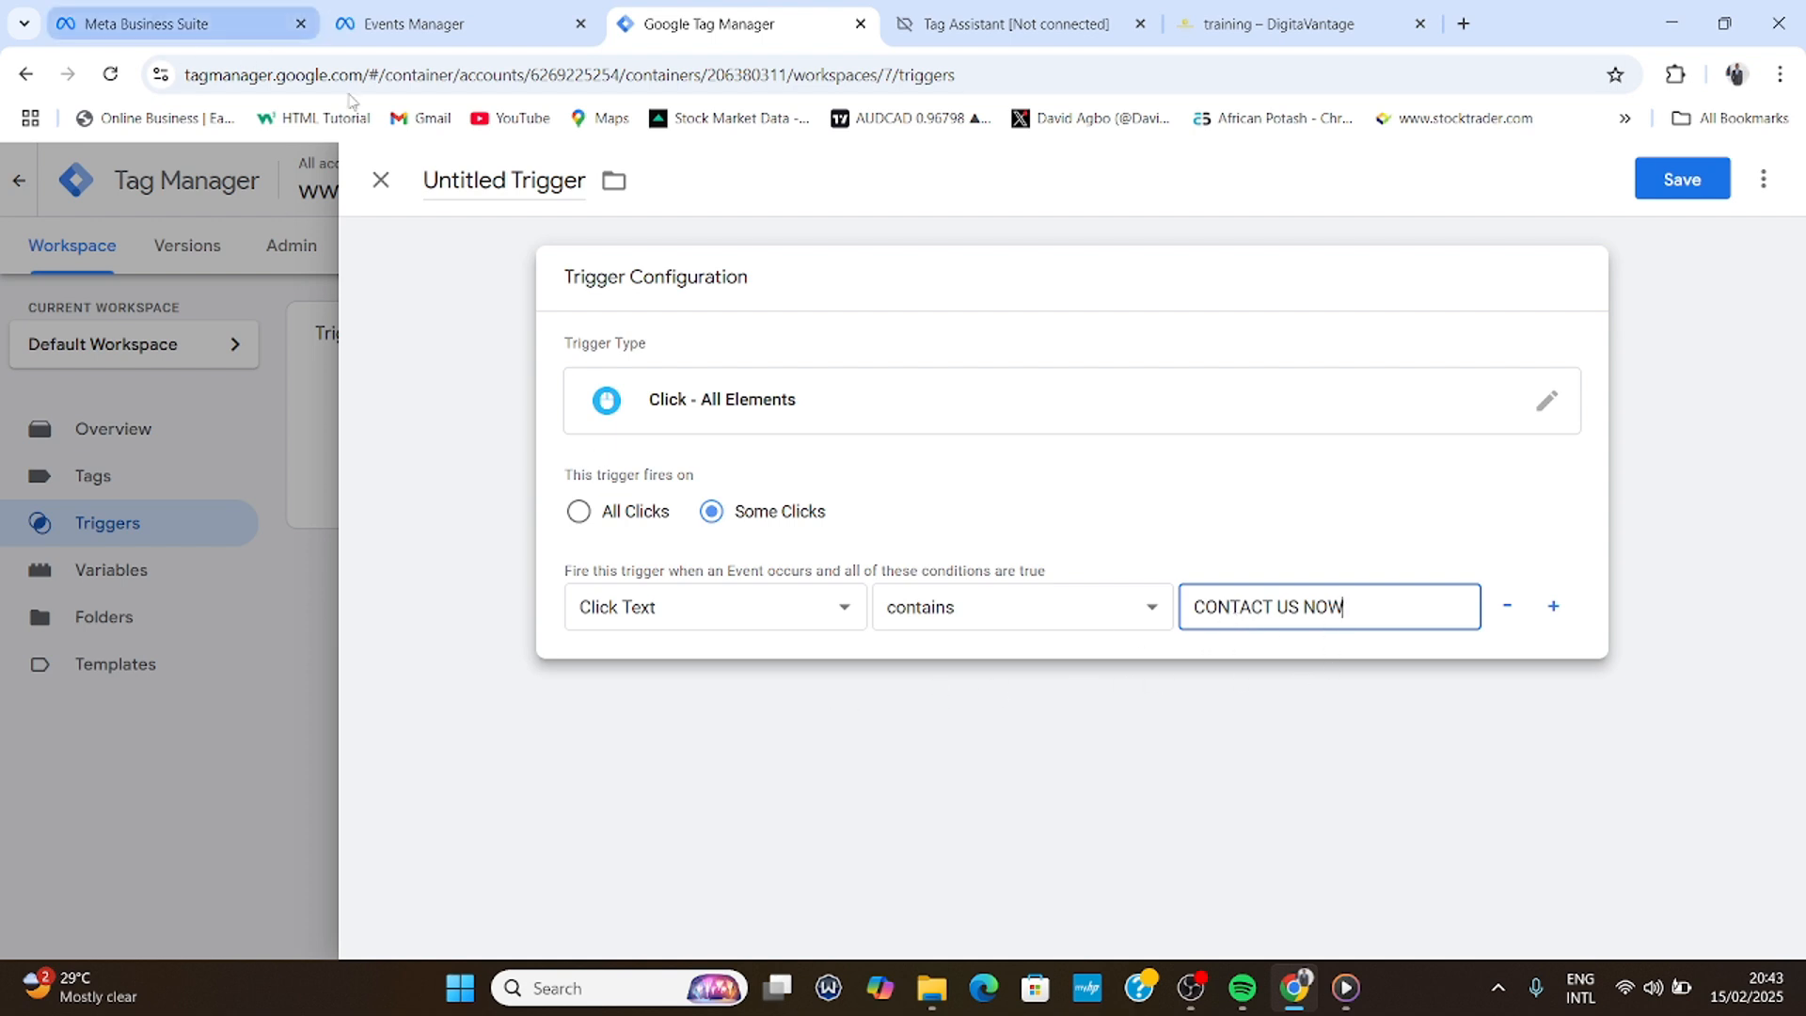
- Rename the trigger to 'Facebook Trigger' and save it
drag(505, 175, 414, 169)
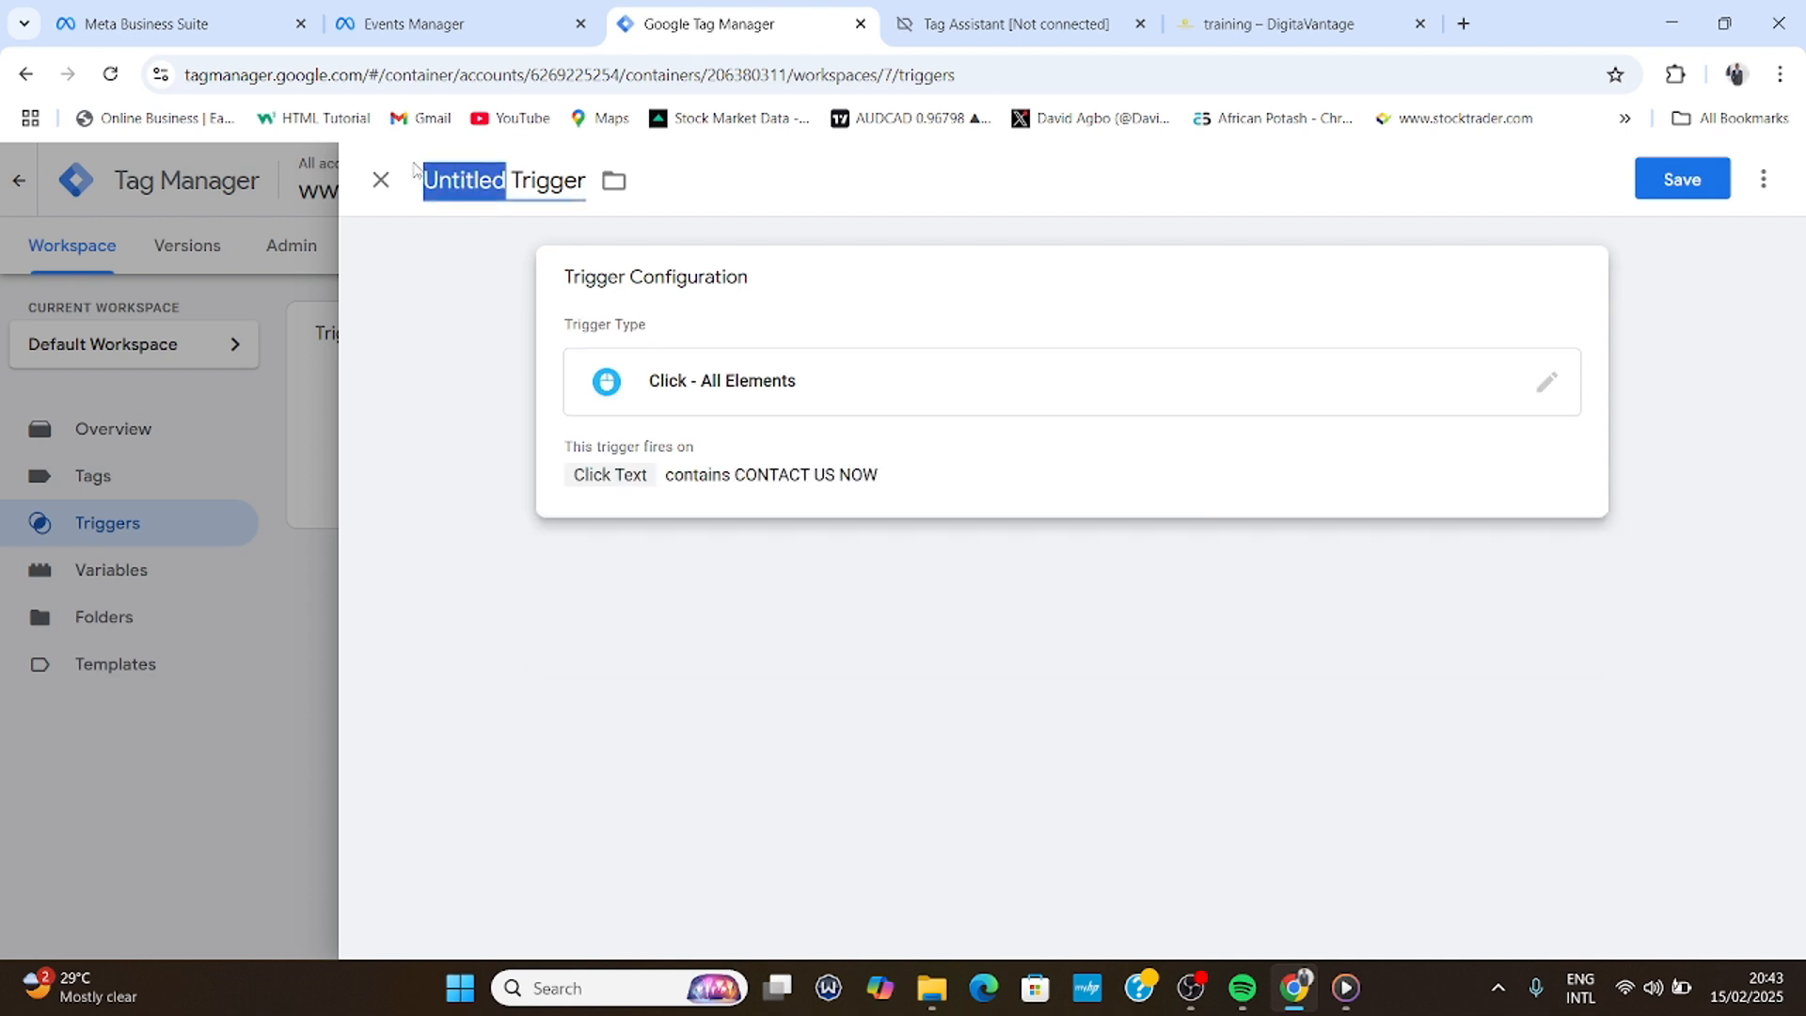
text(FAC)
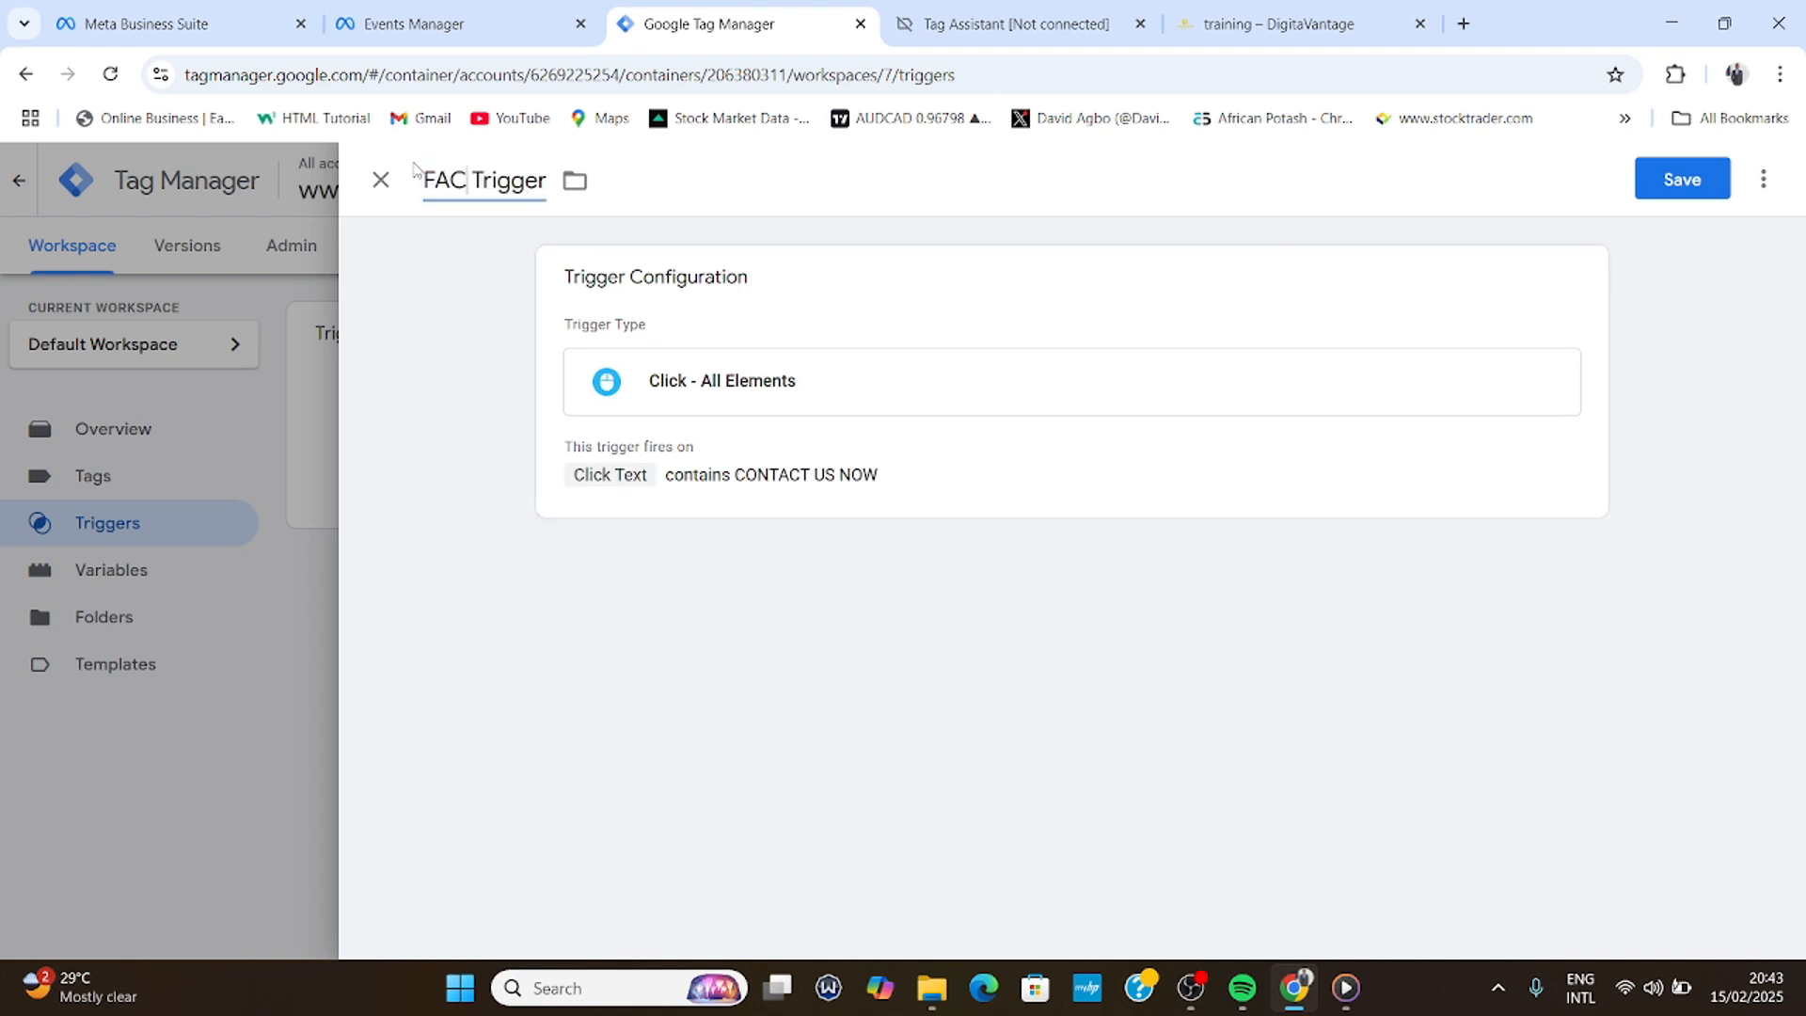
key(BackSpace)
key(BackSpace)
text(acebook)
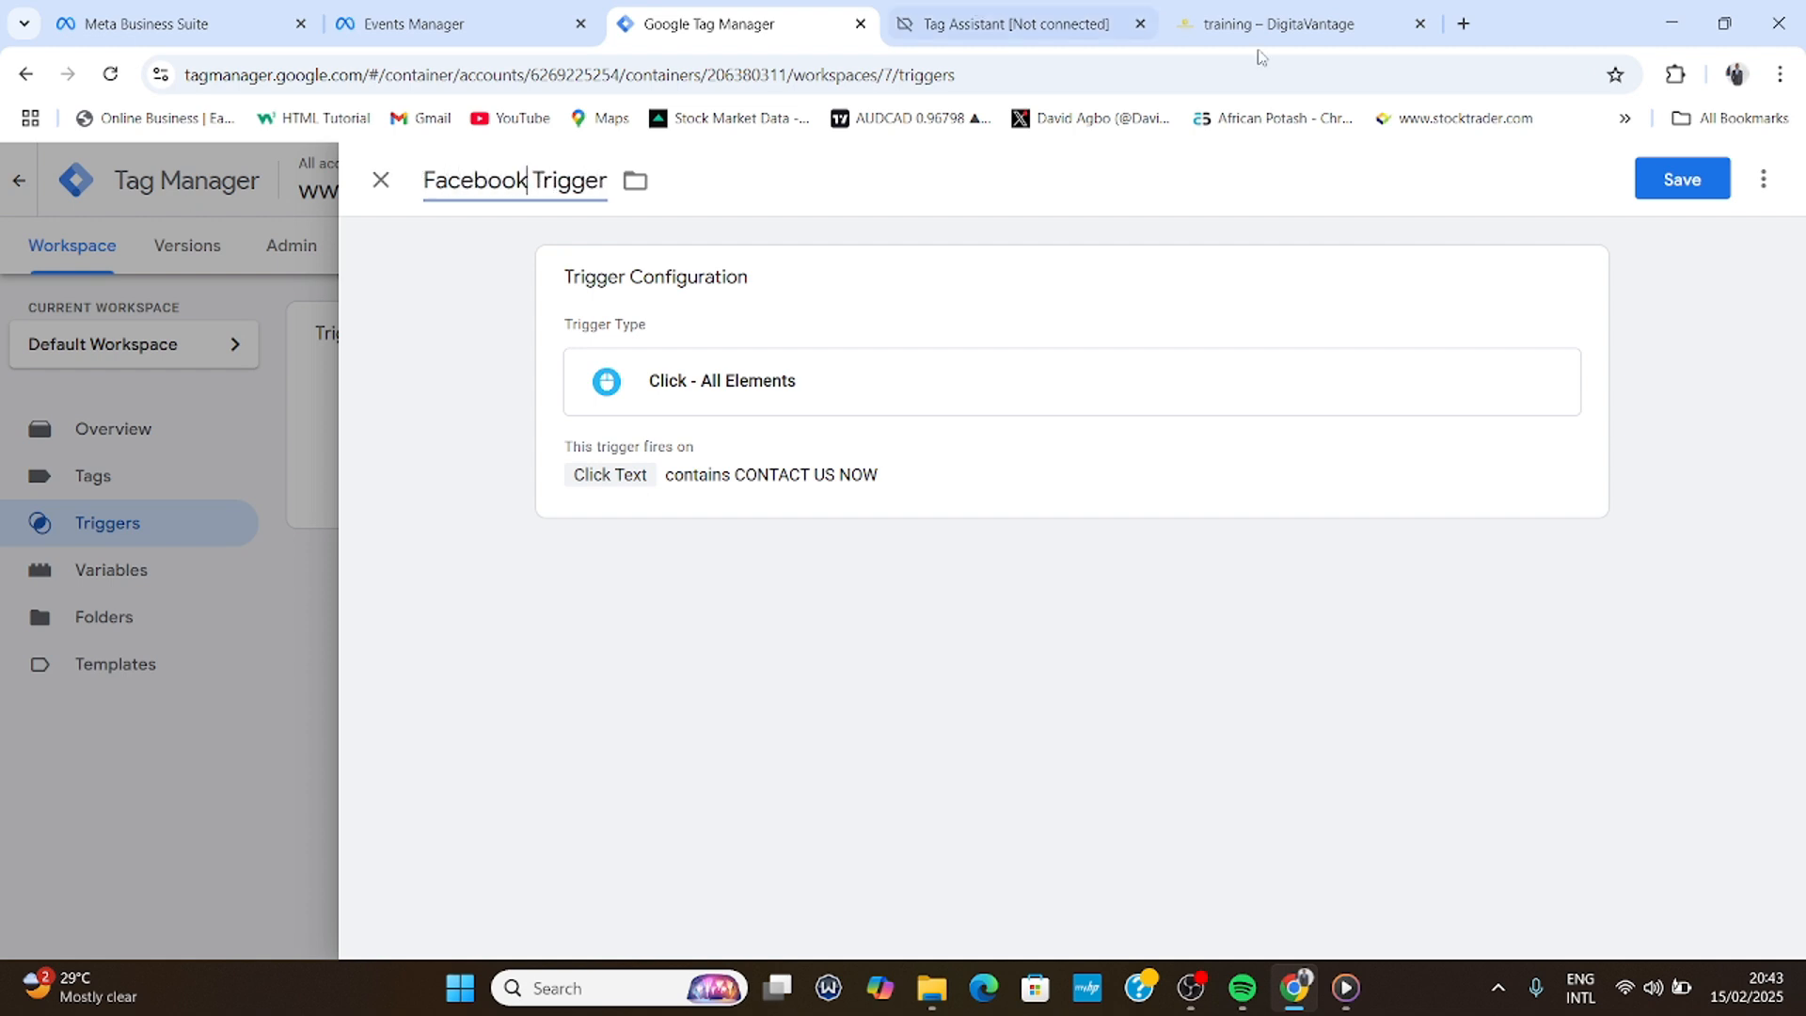
click(1693, 181)
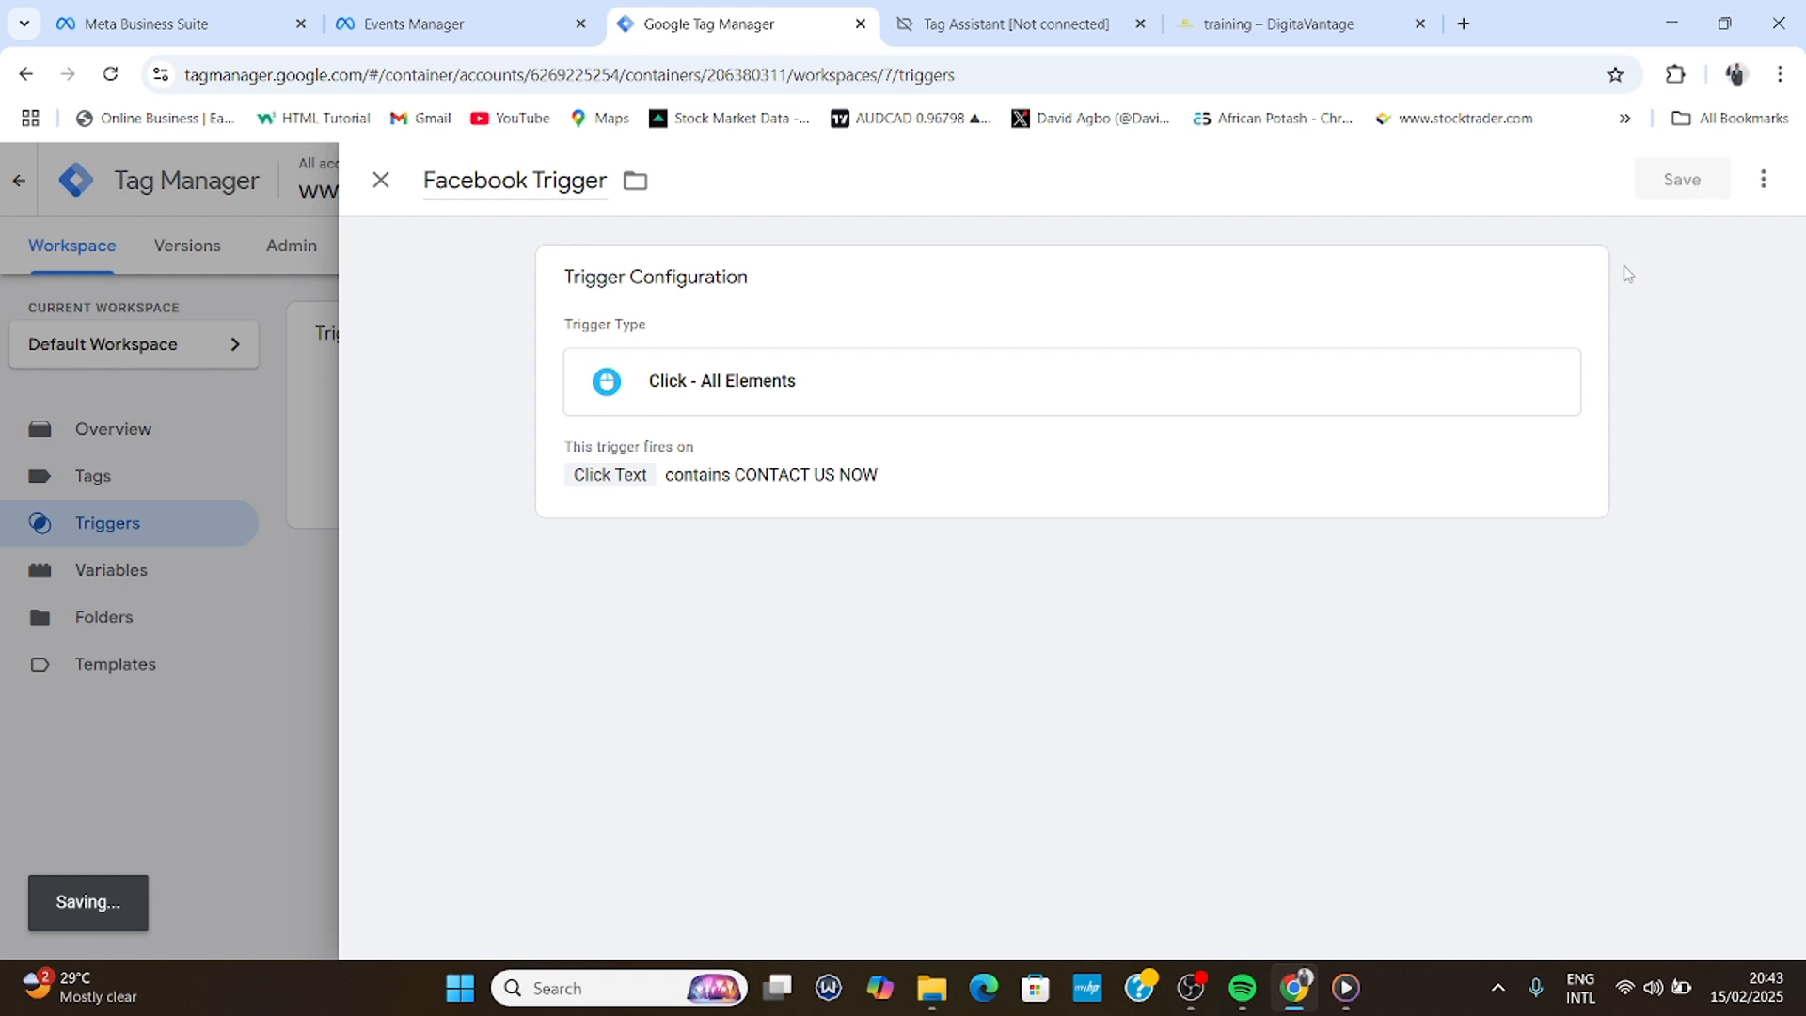
click(380, 179)
click(82, 484)
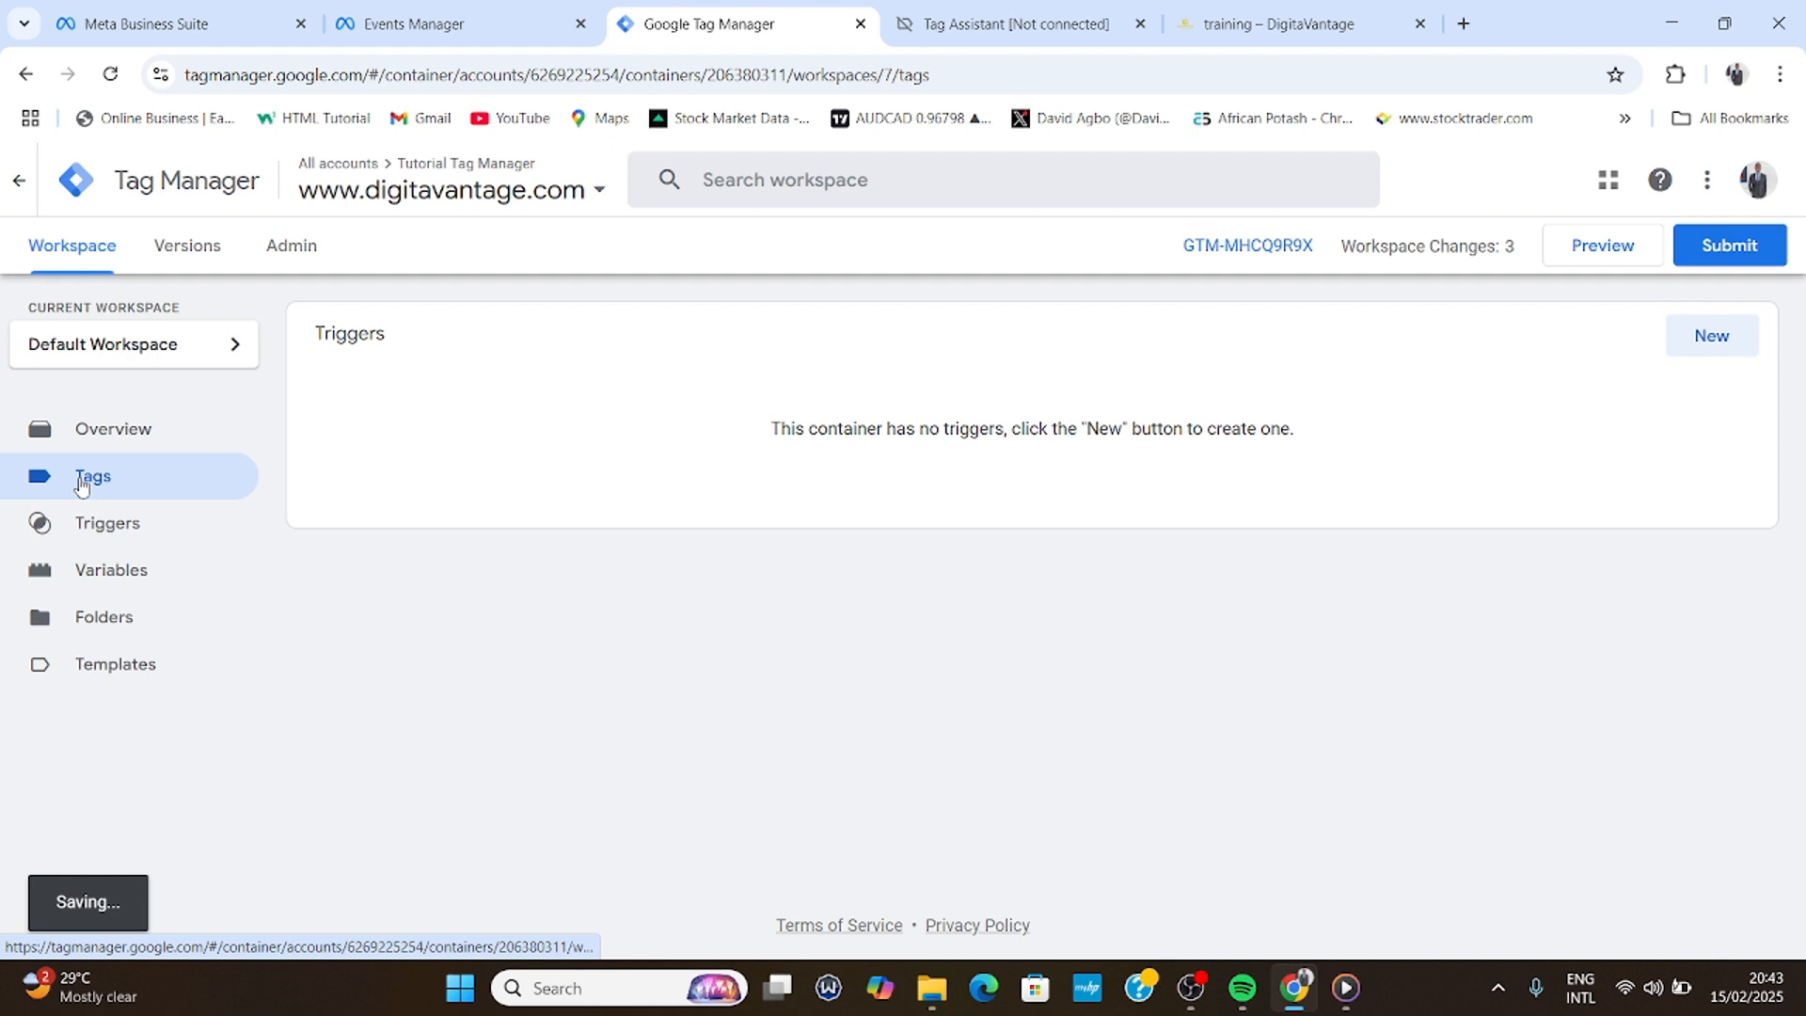
click(1714, 339)
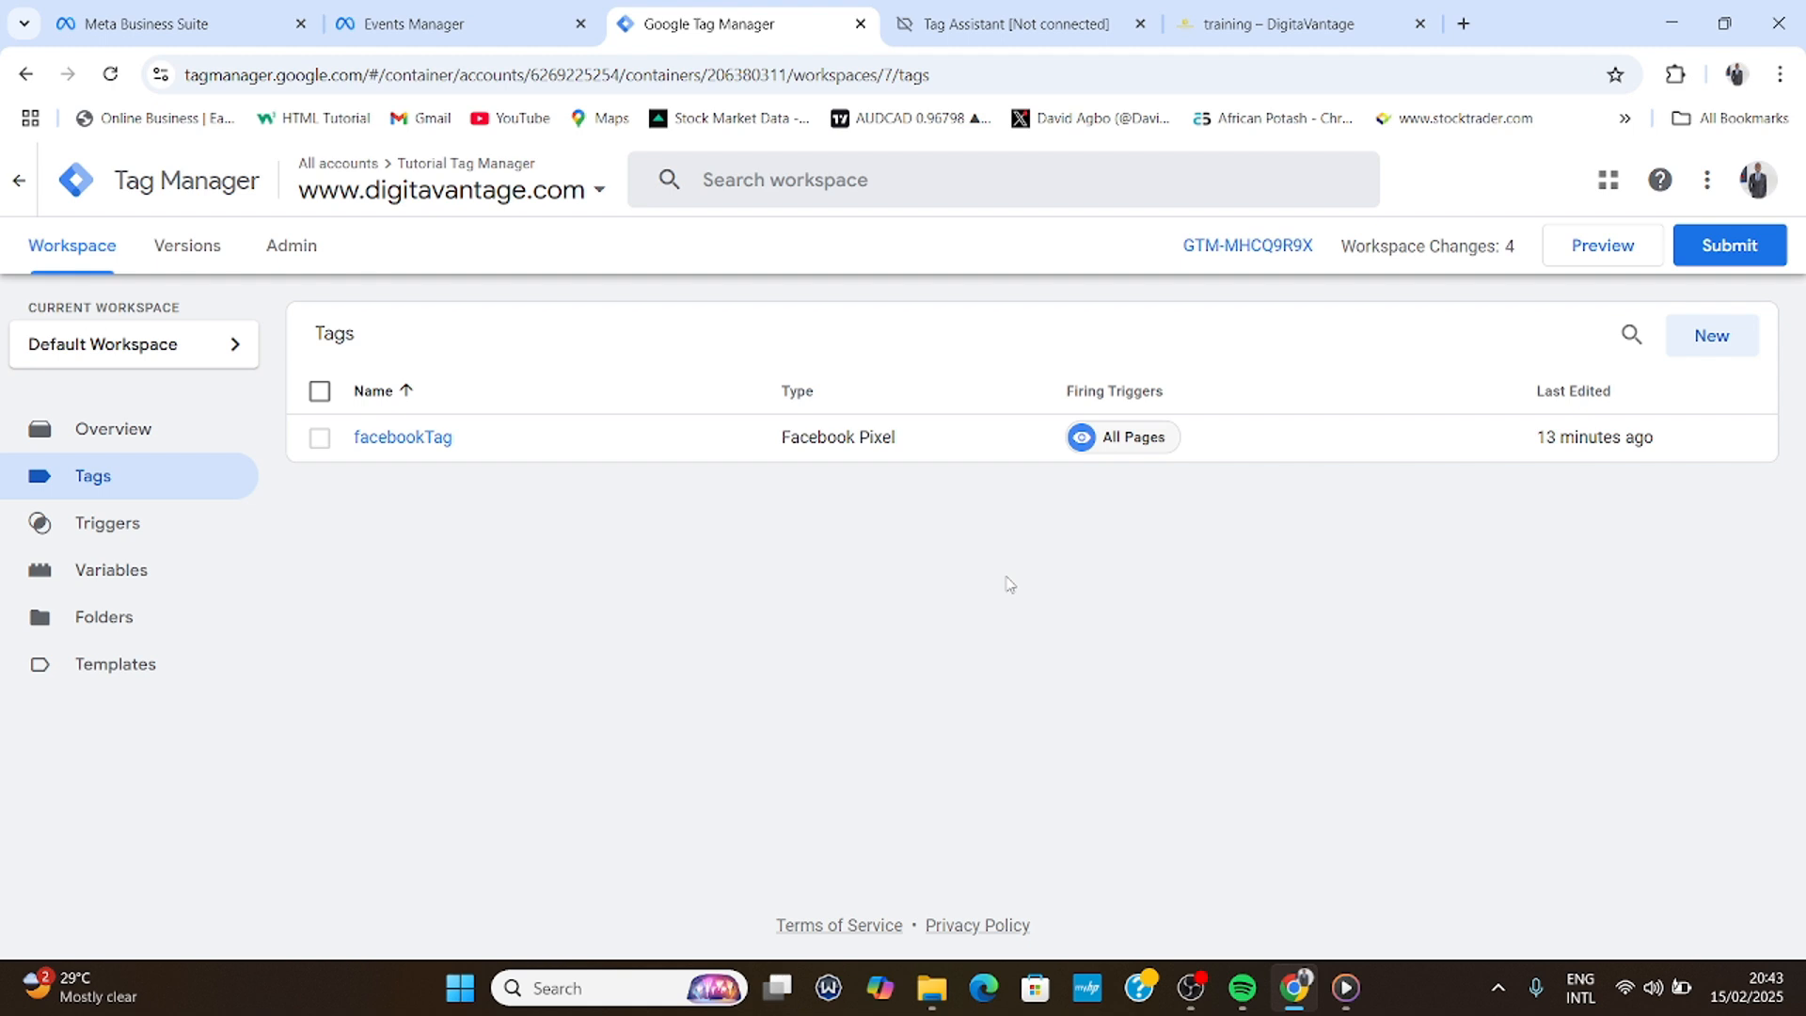
- Create a new tag of the Facebook Pixel type
click(1711, 337)
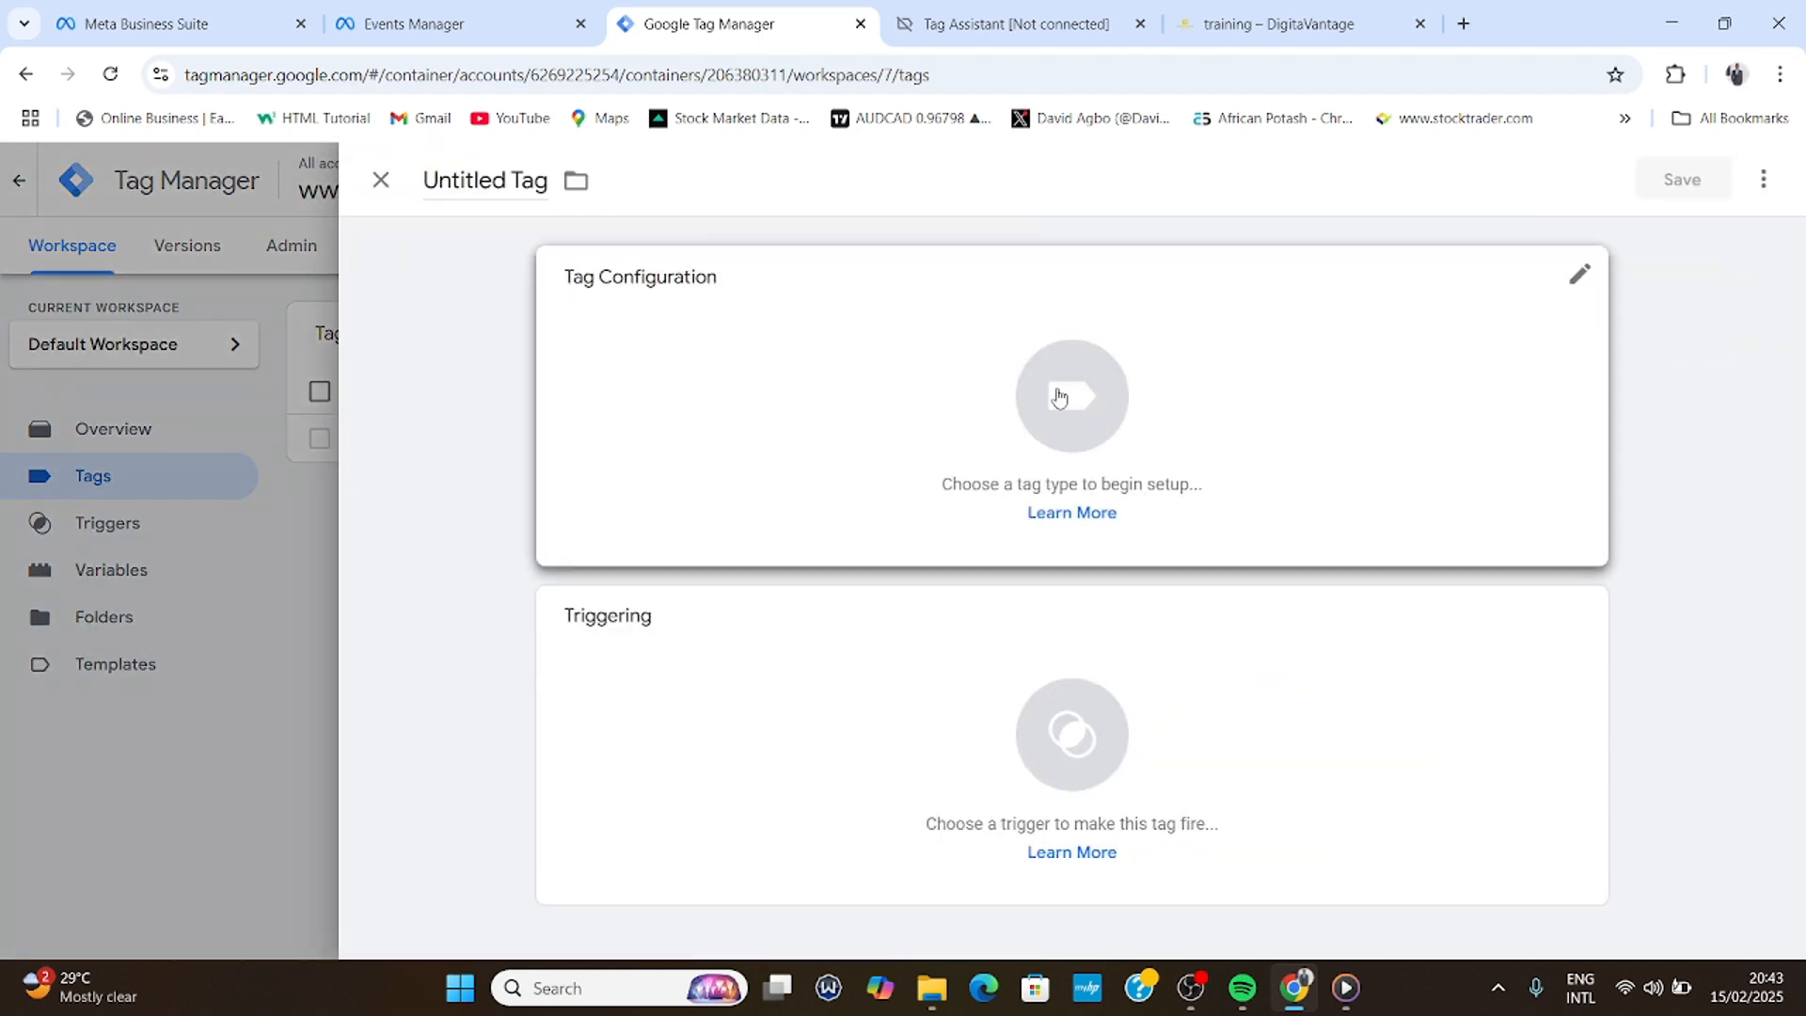
click(1058, 398)
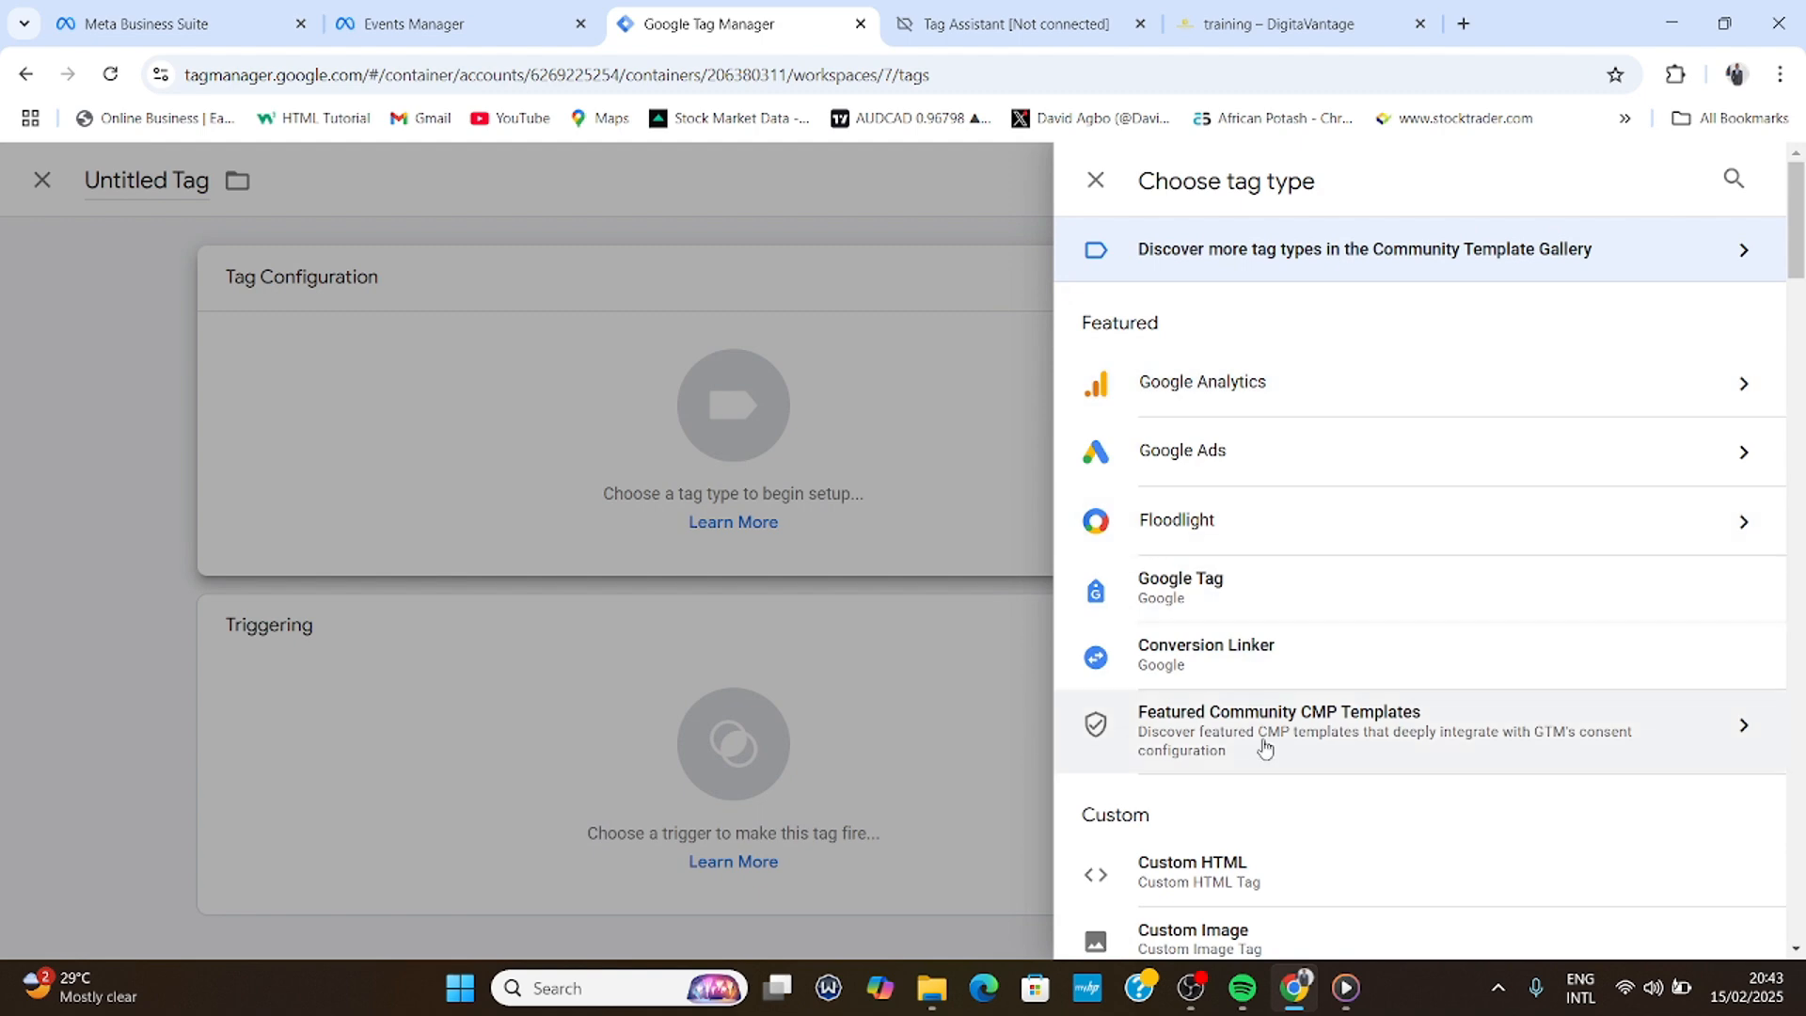
scroll(1264, 747, down, 3)
click(1233, 657)
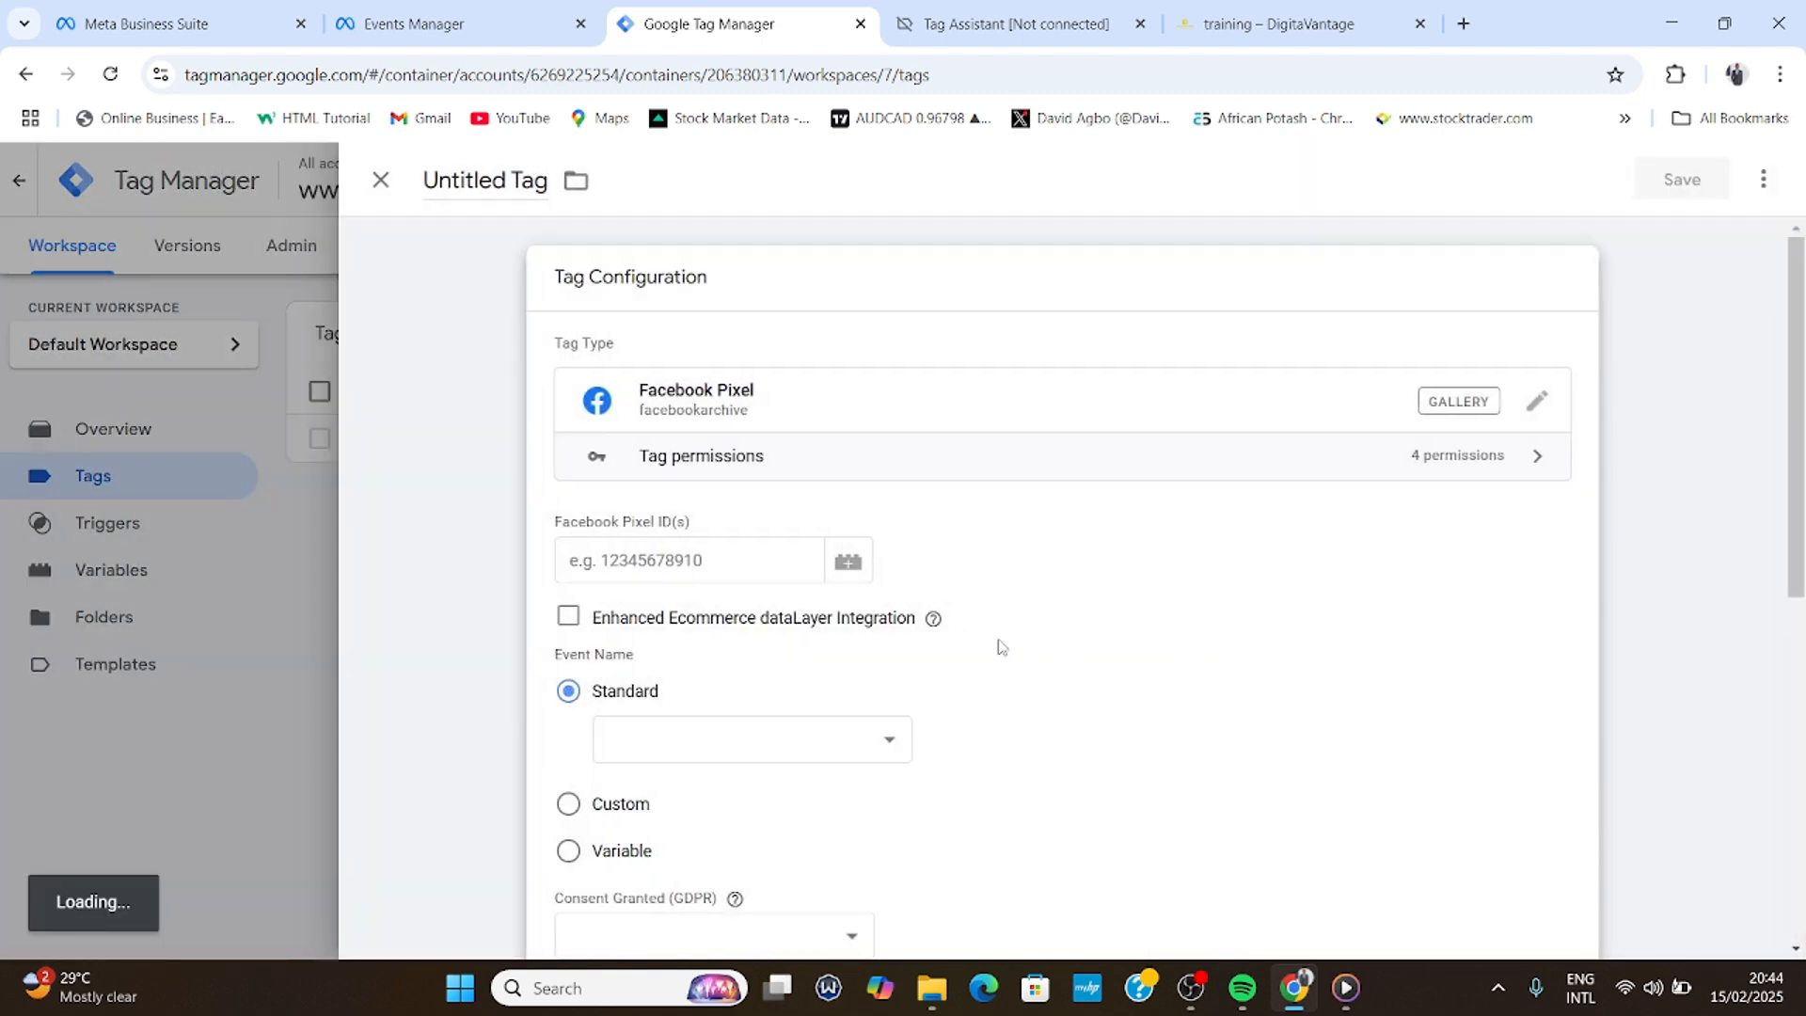
- Paste the data pixel's ID from Events Manager into the tag's pixel ID field
click(651, 533)
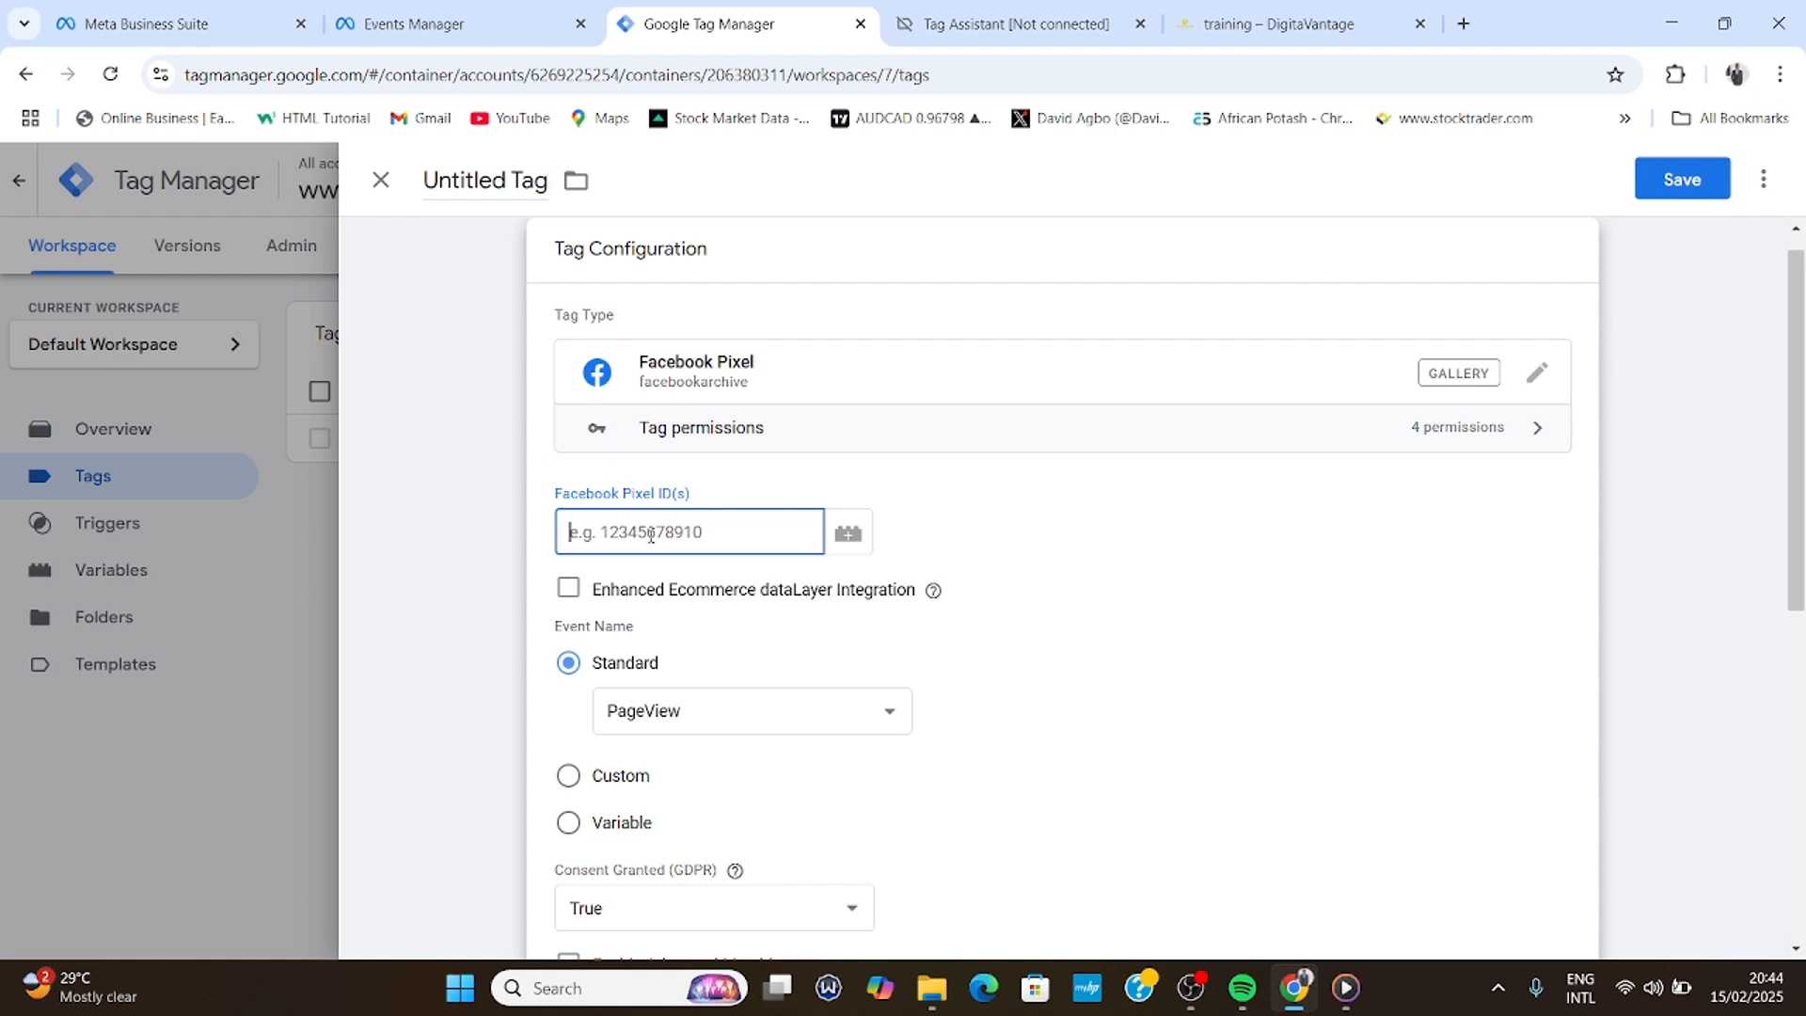
click(414, 24)
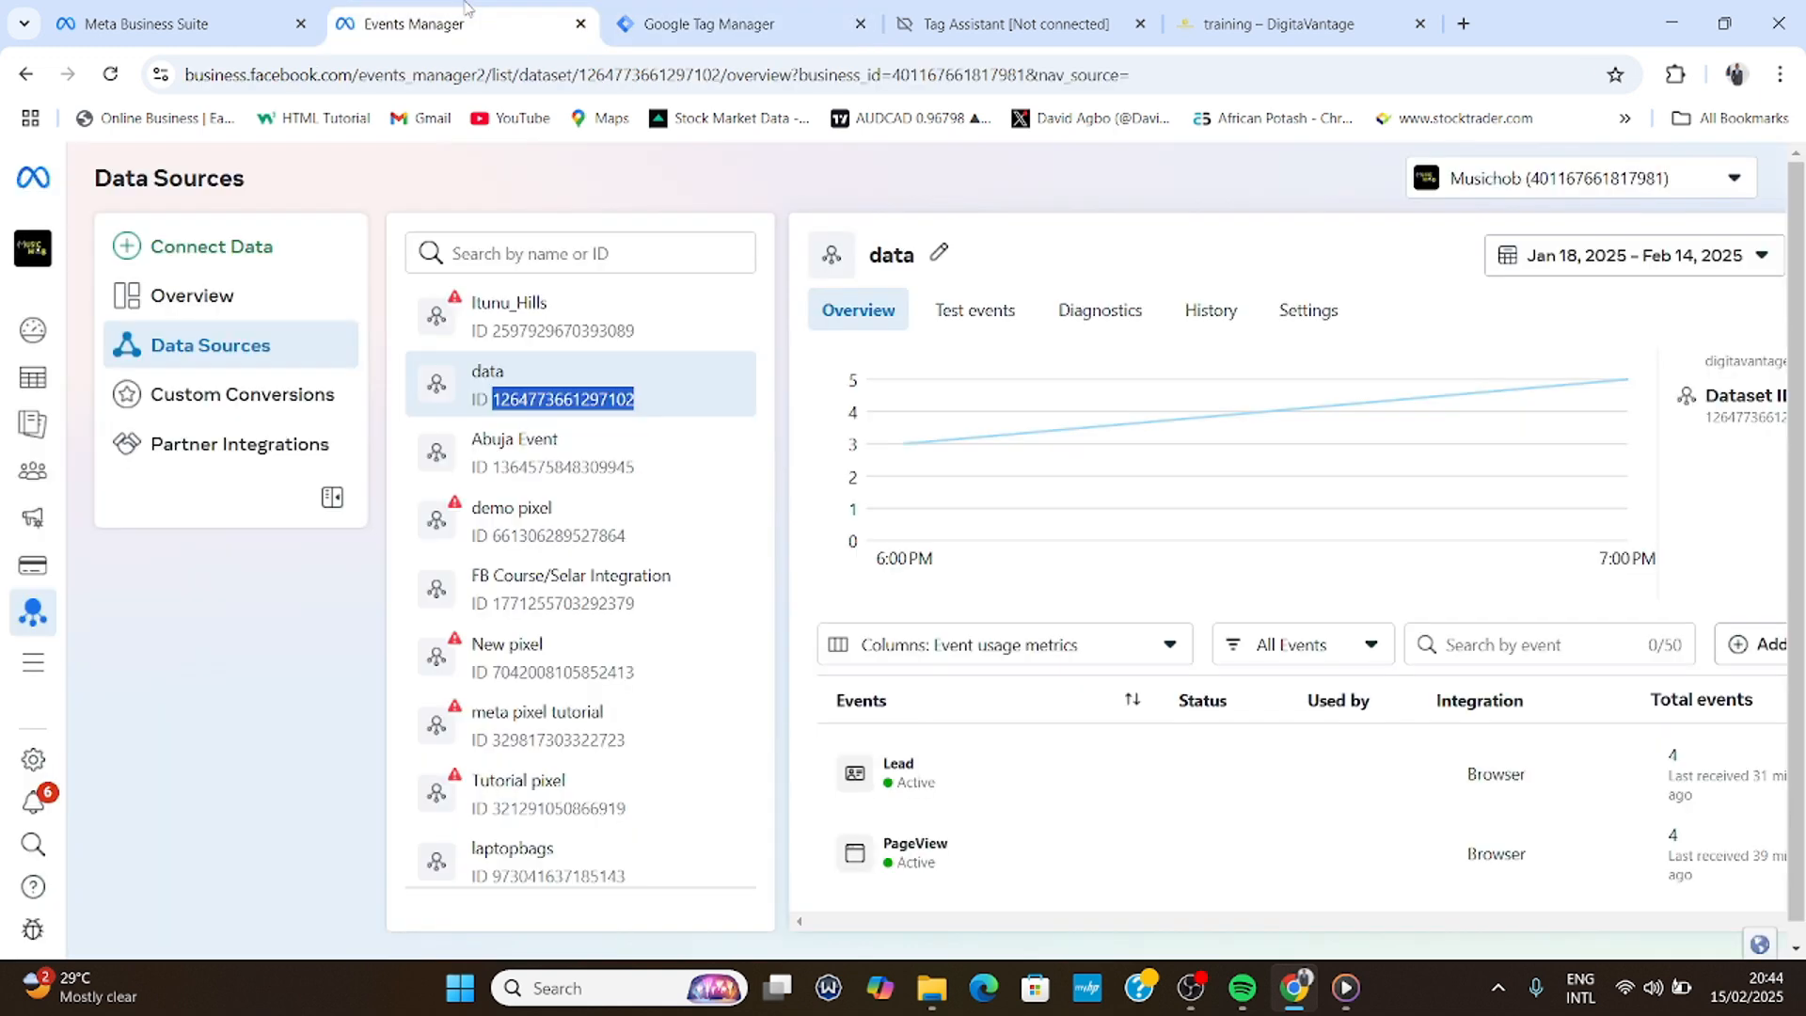
right_click(570, 405)
click(620, 434)
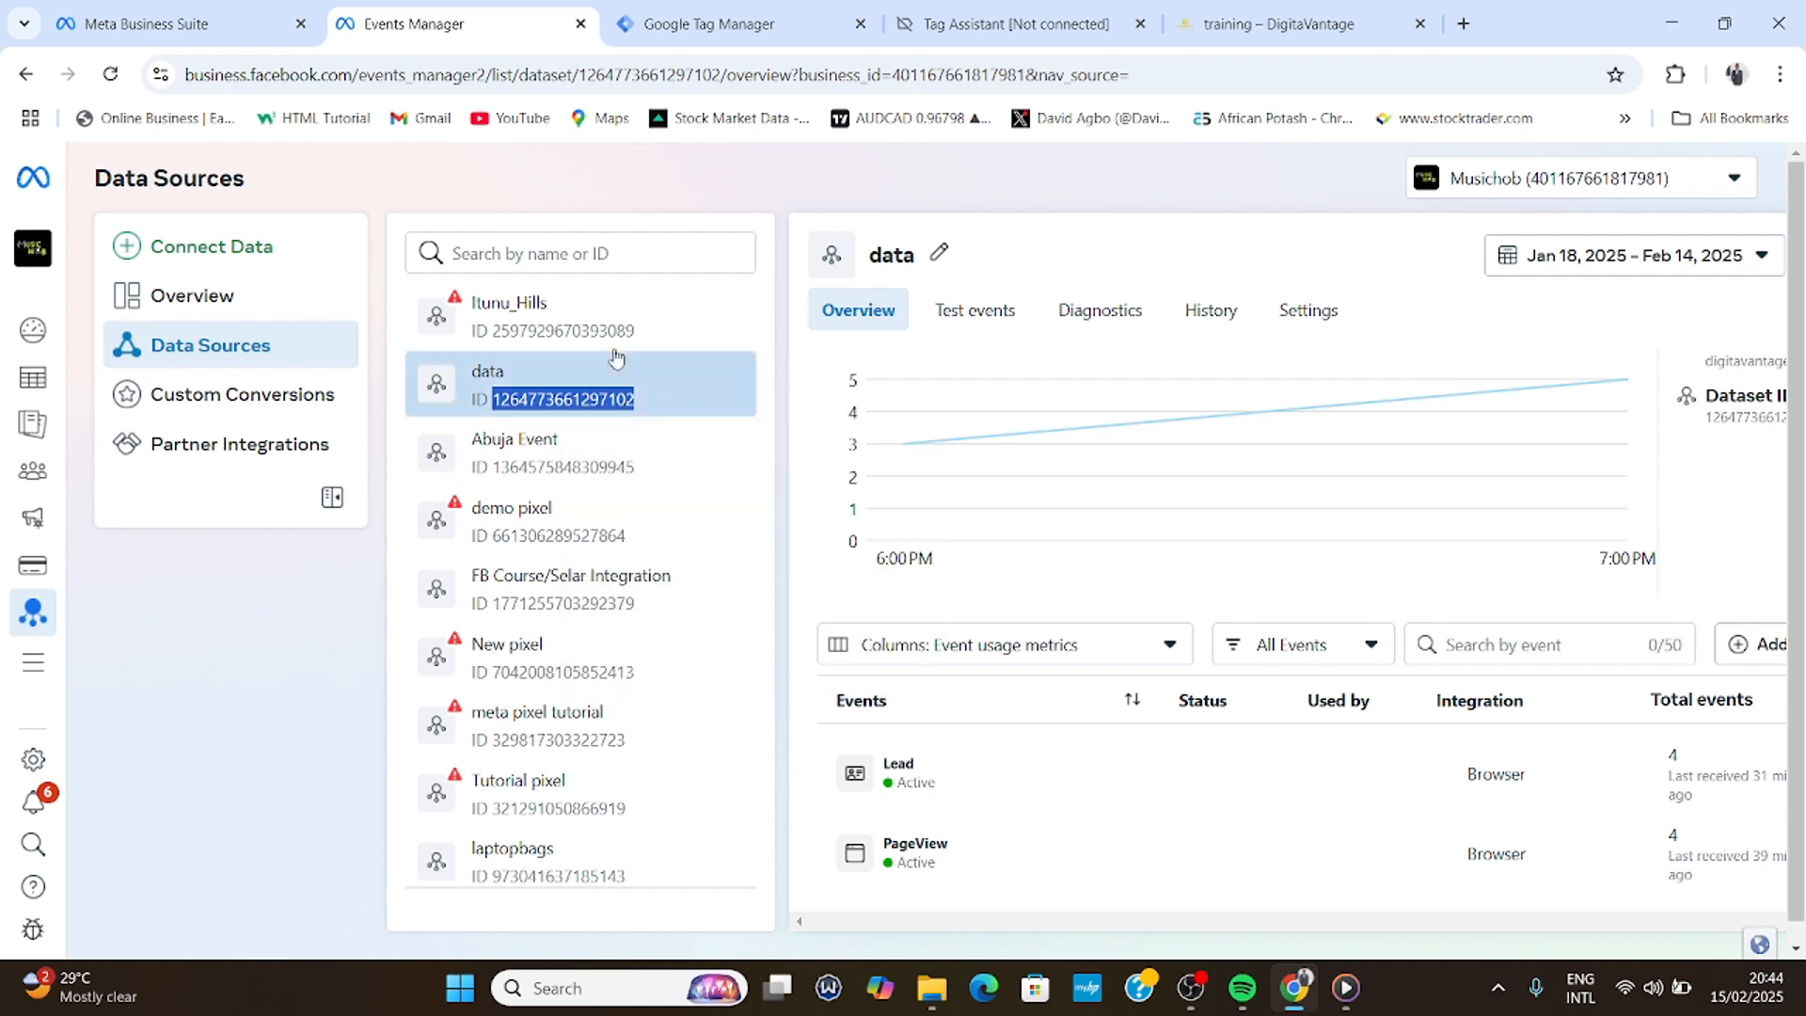
click(696, 24)
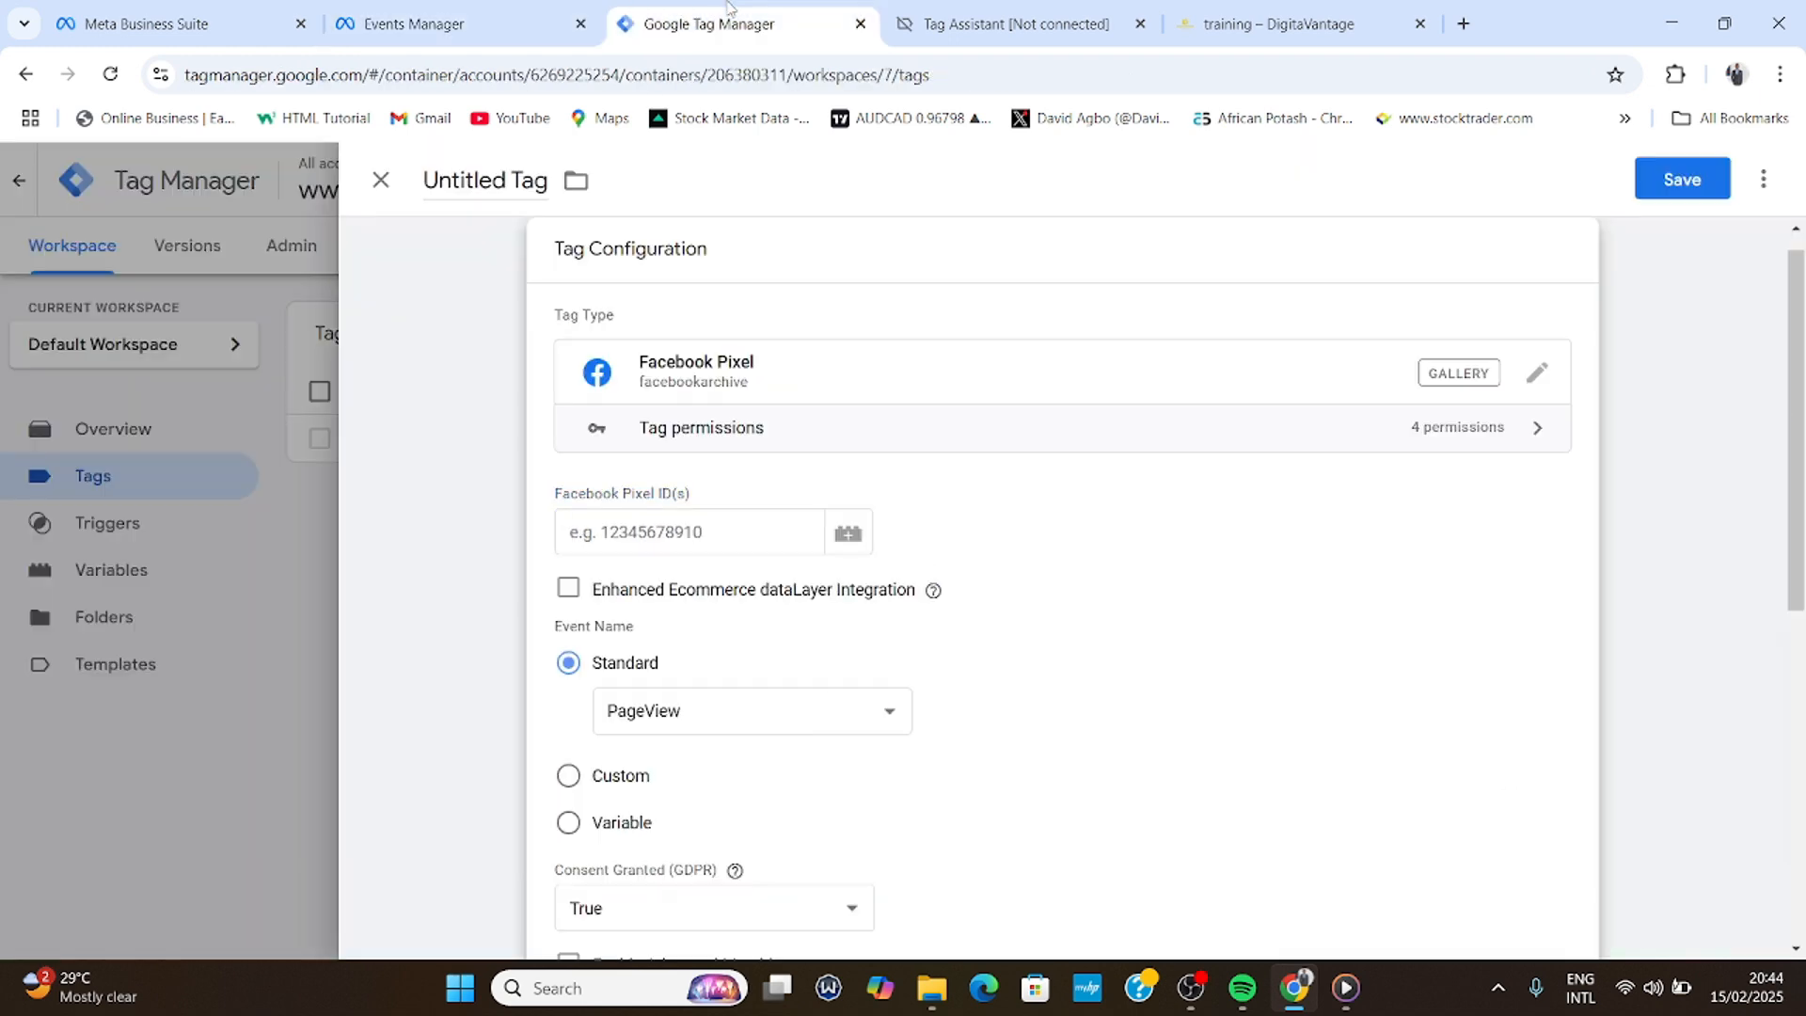
right_click(613, 545)
click(708, 273)
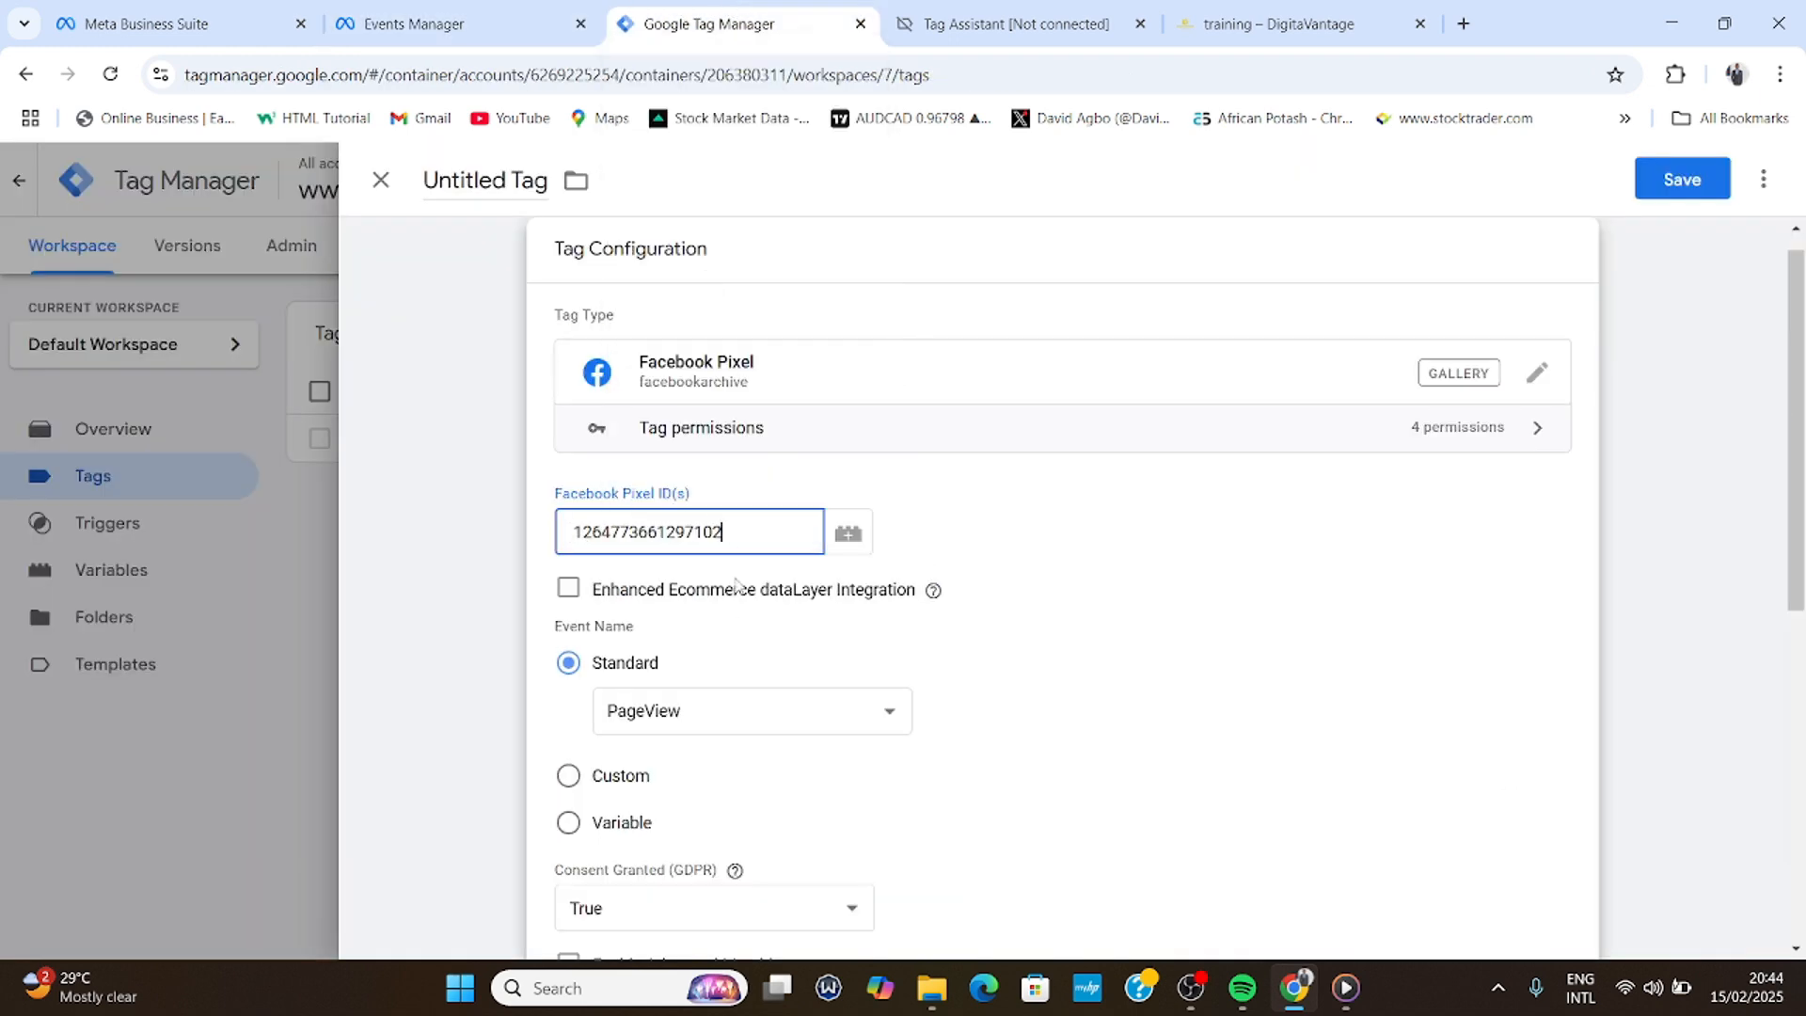
scroll(729, 602, down, 1)
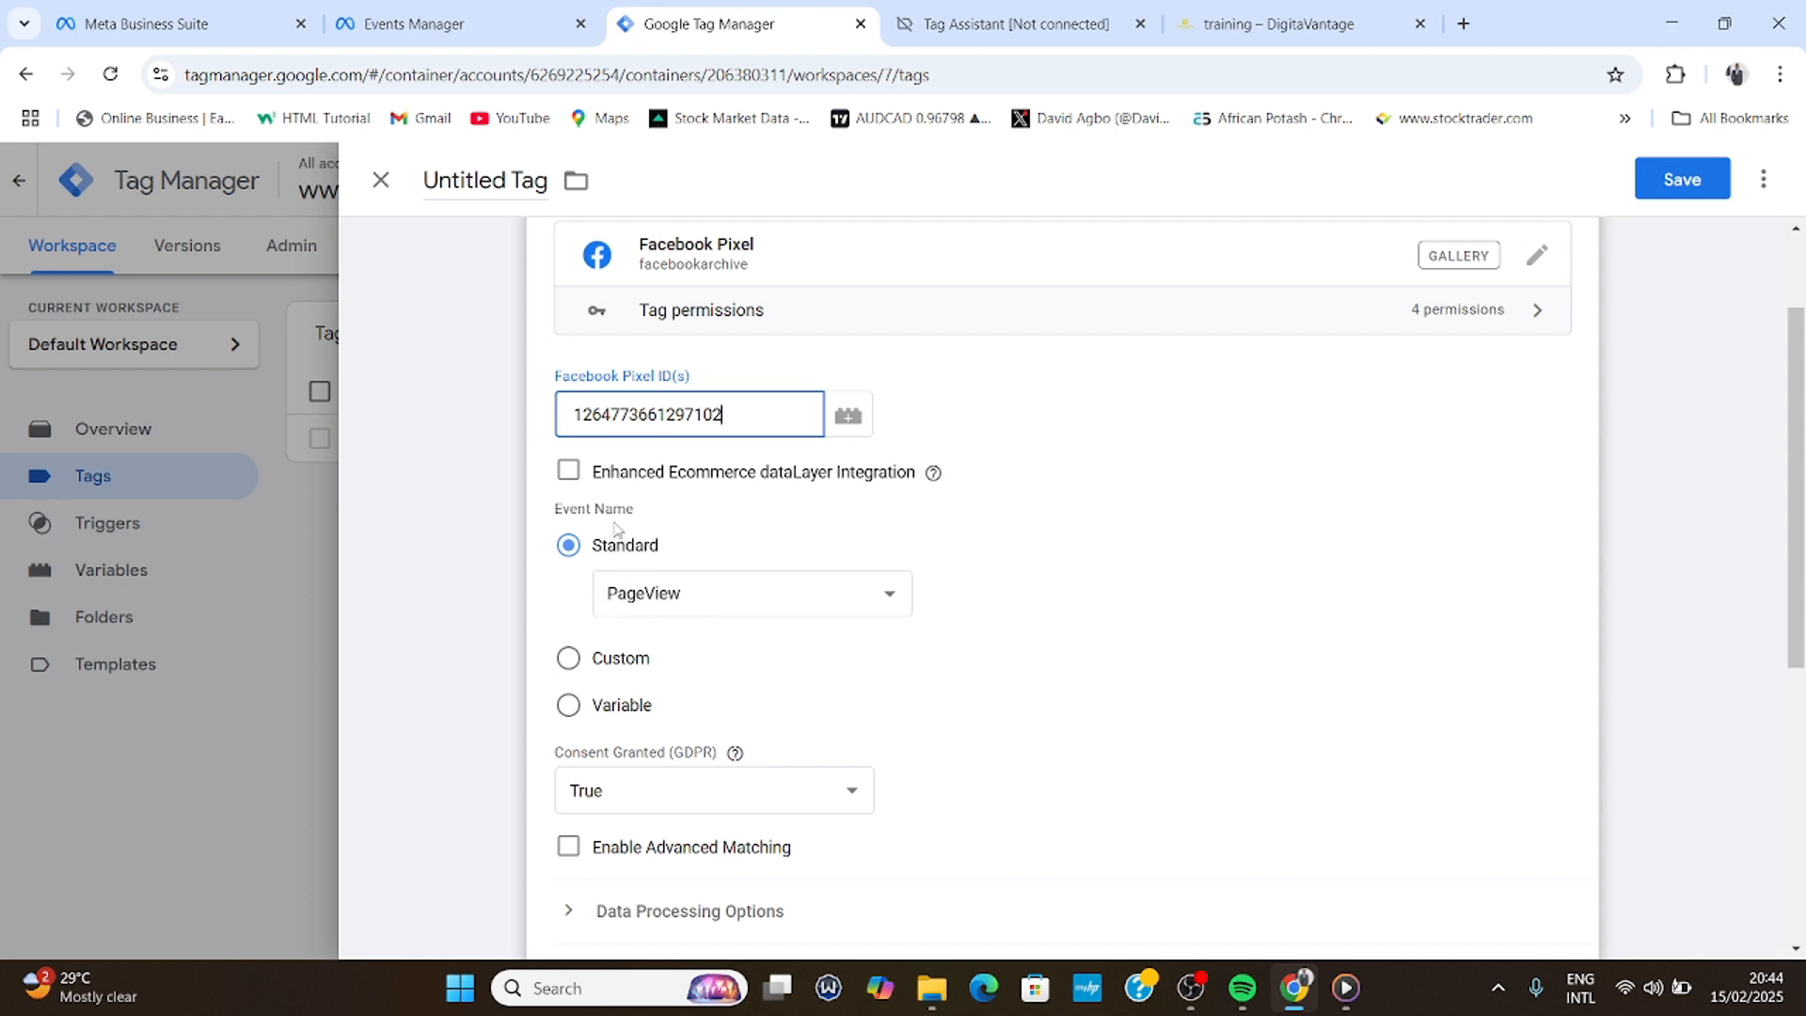
- Set the tag's standard event to Lead instead of PageView
click(697, 605)
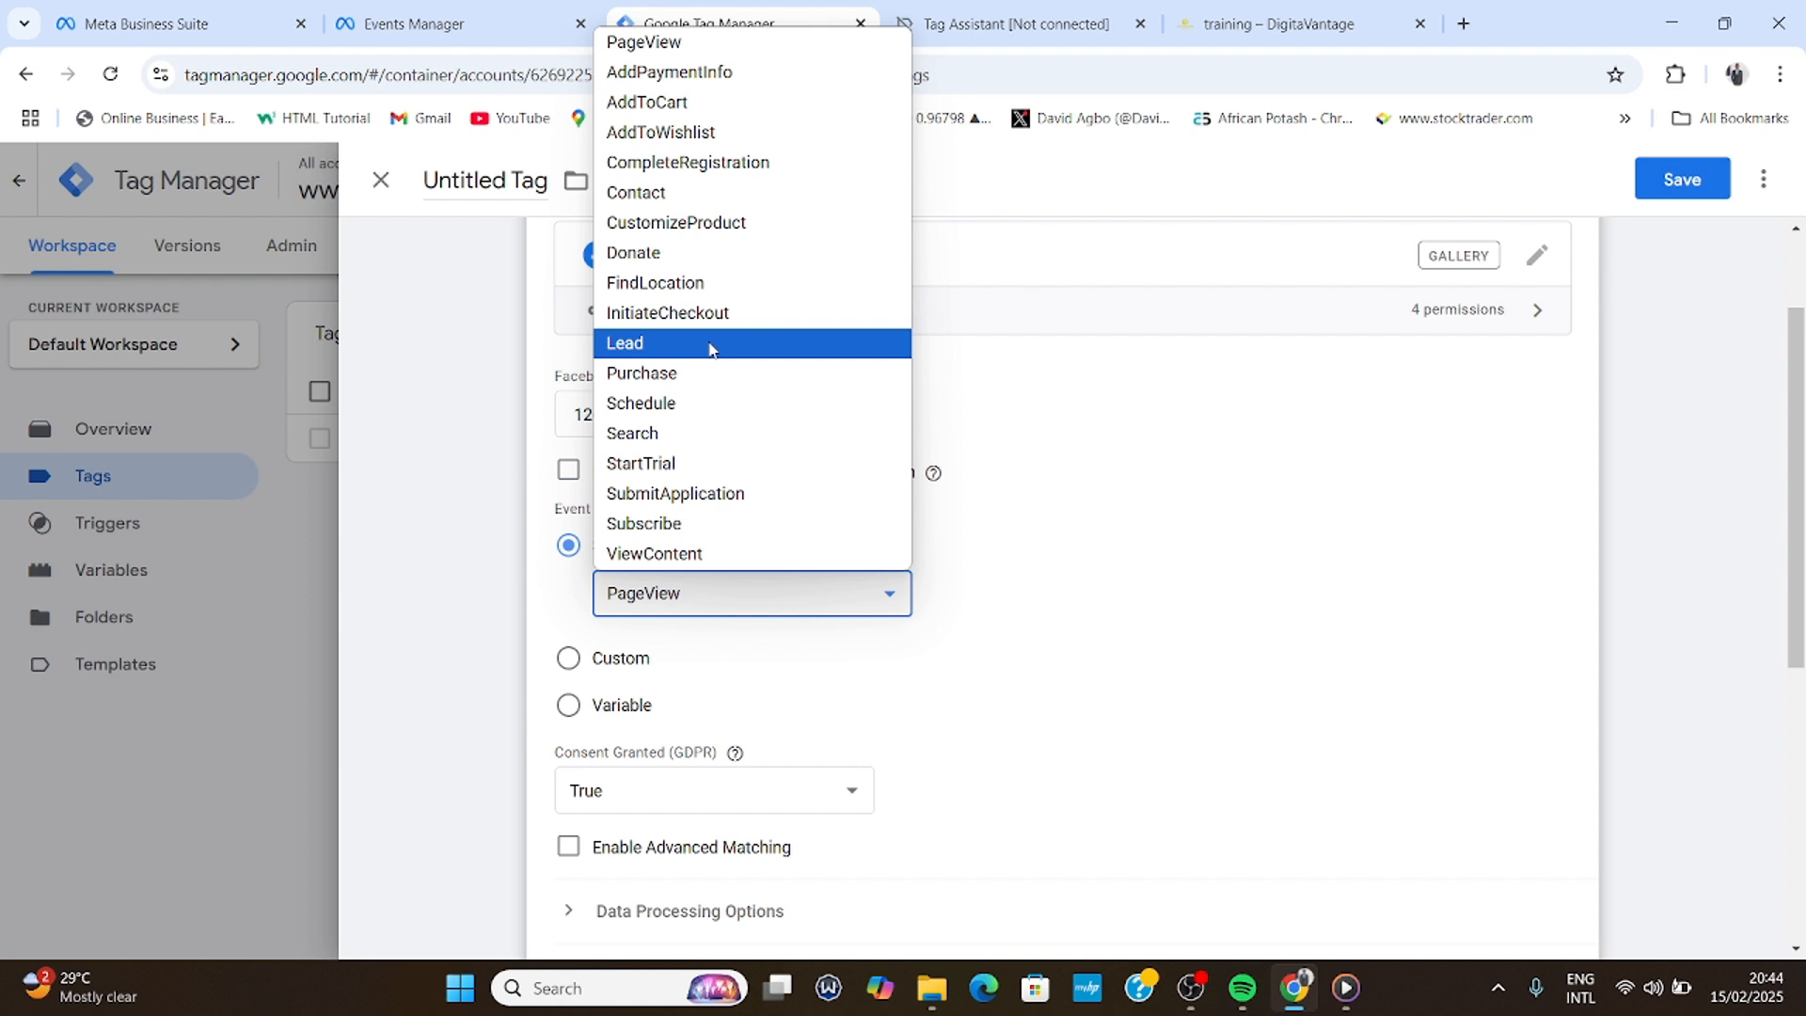
click(752, 613)
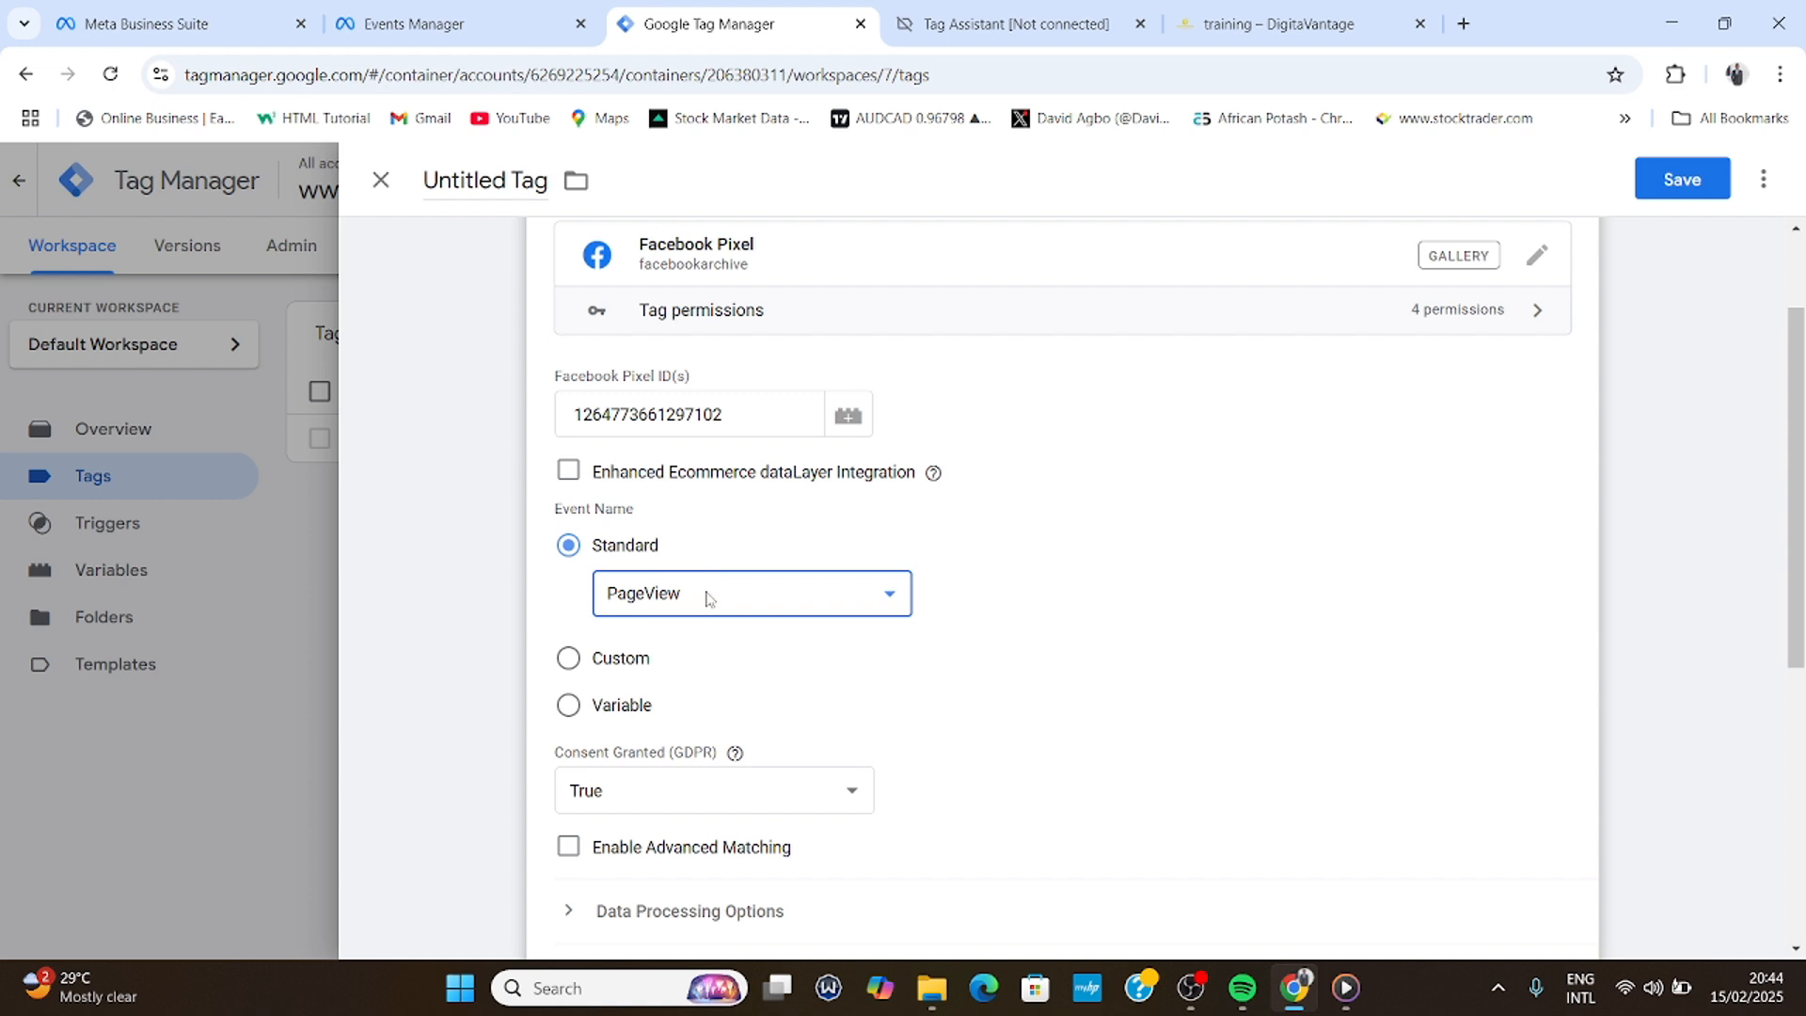
click(709, 599)
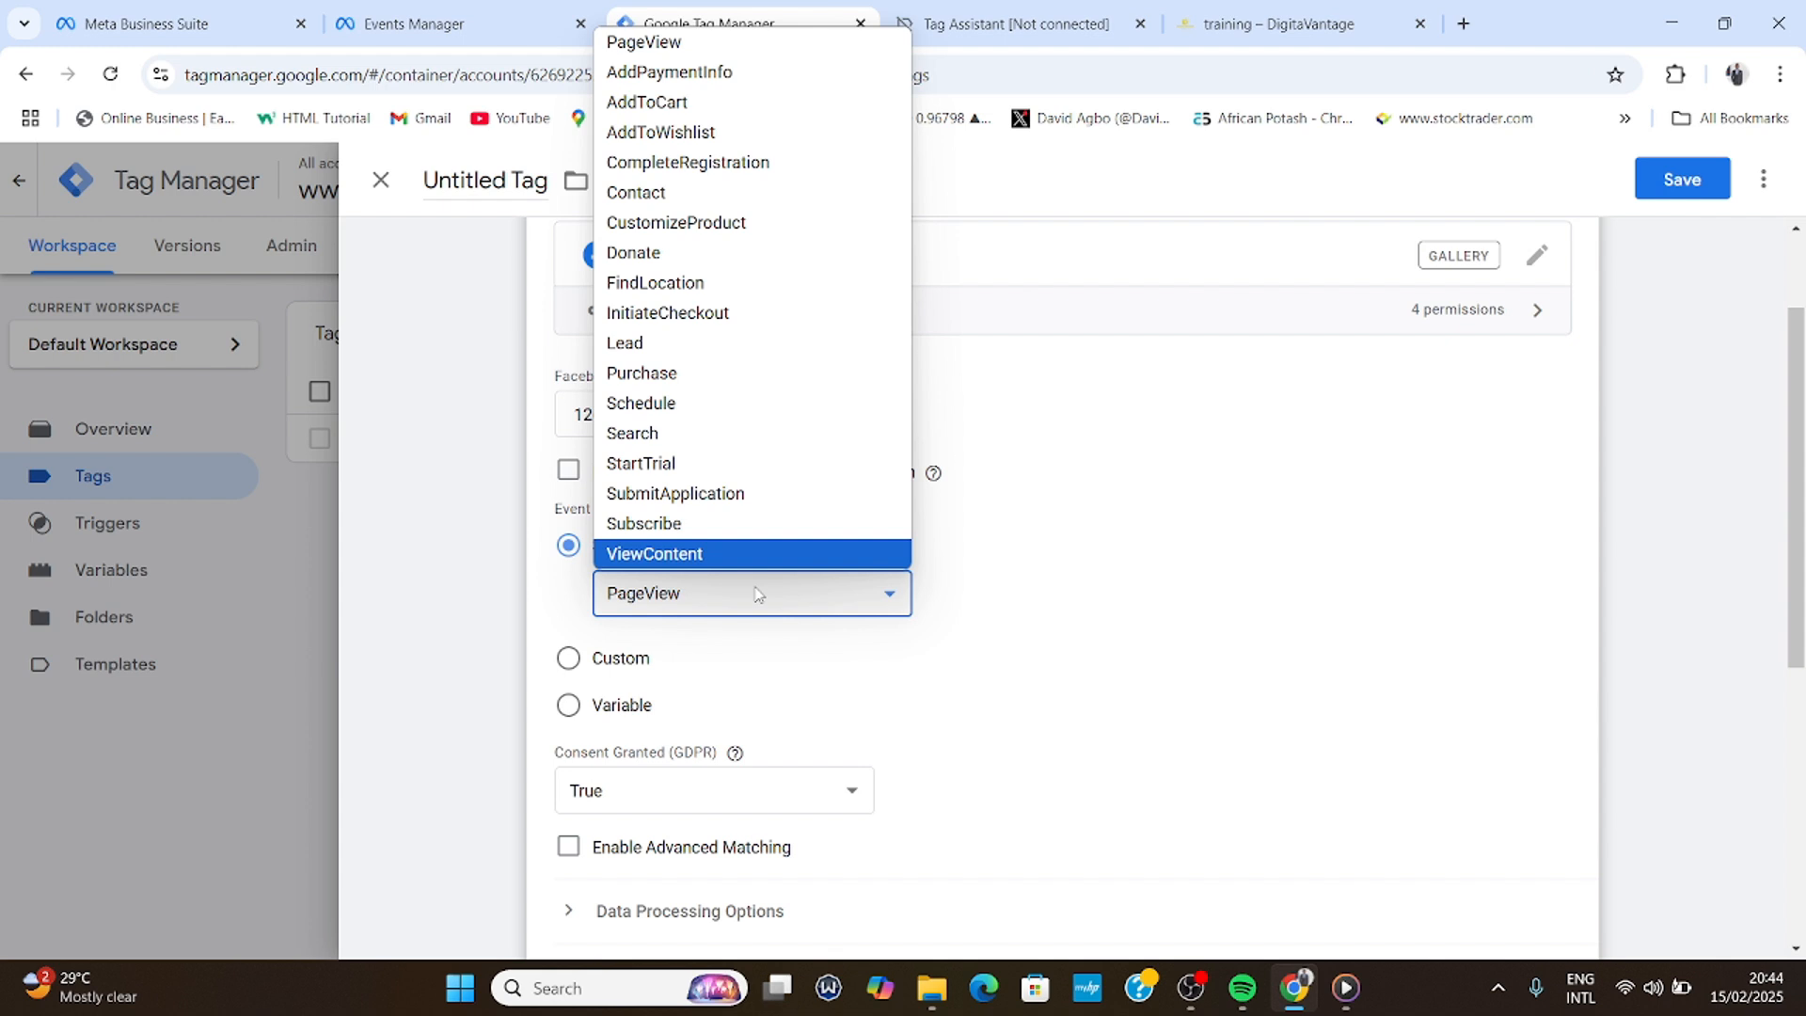
click(621, 348)
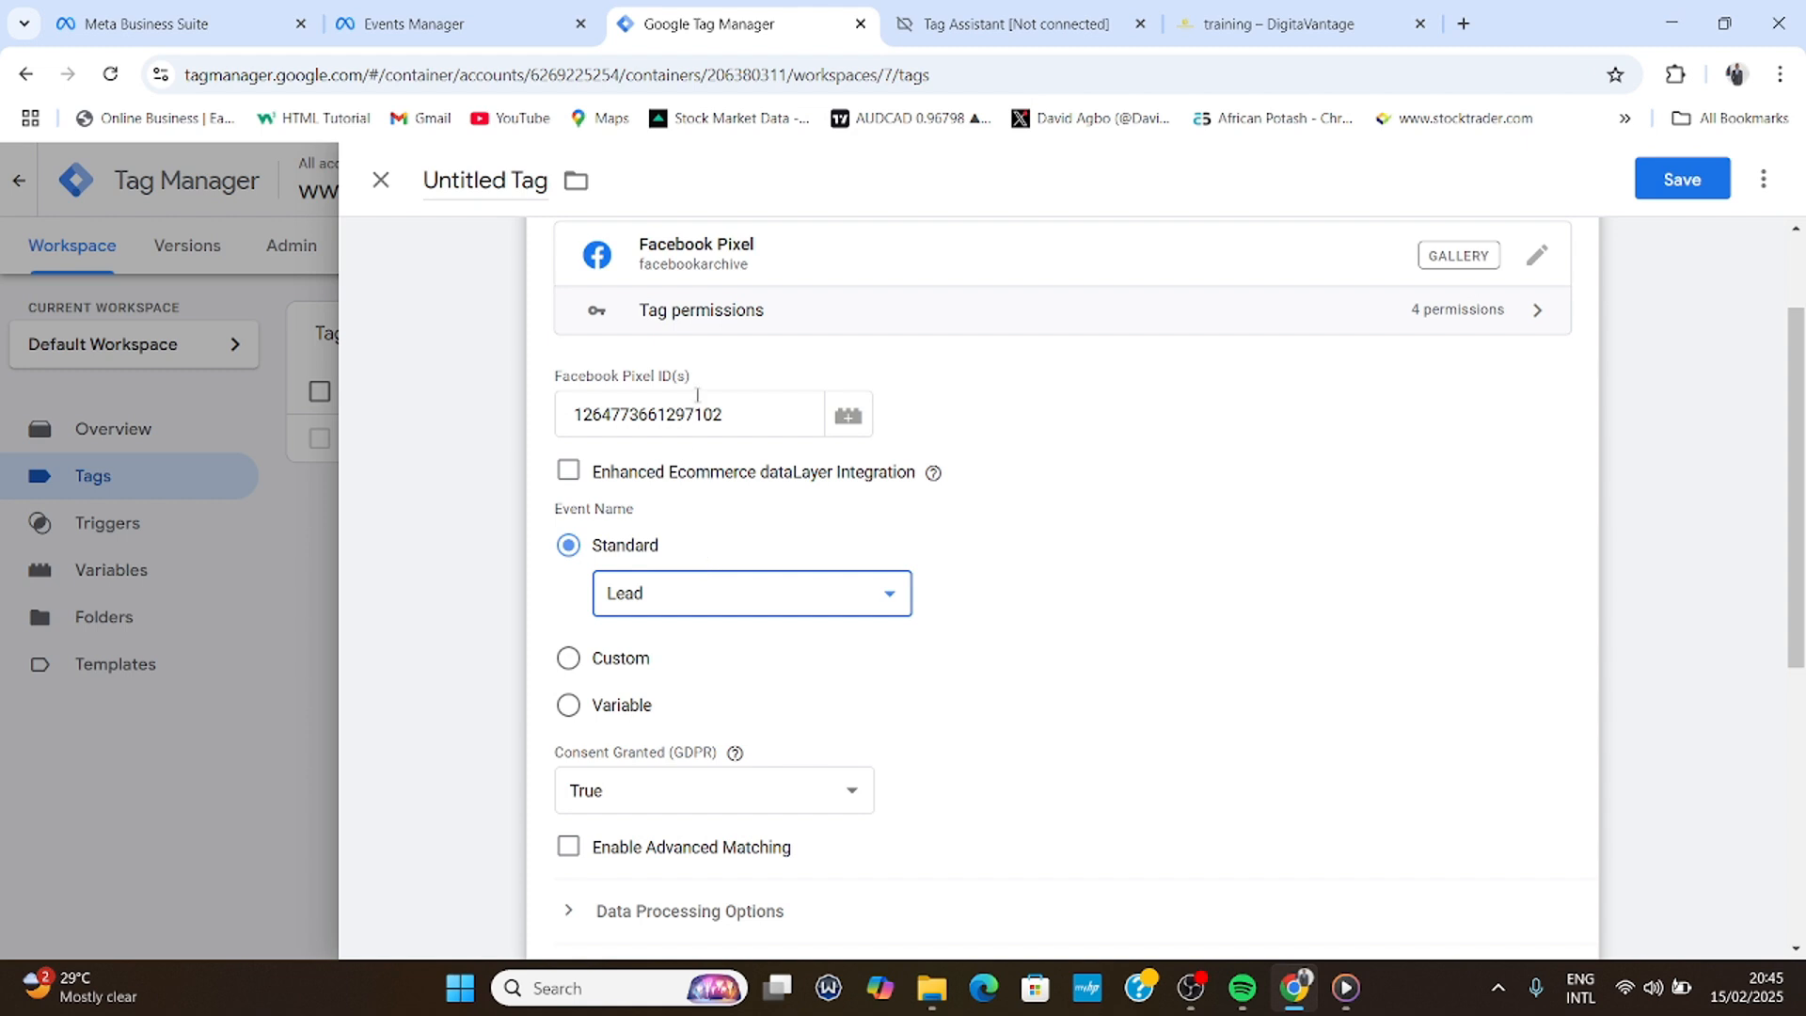
scroll(709, 560, down, 4)
scroll(709, 560, down, 2)
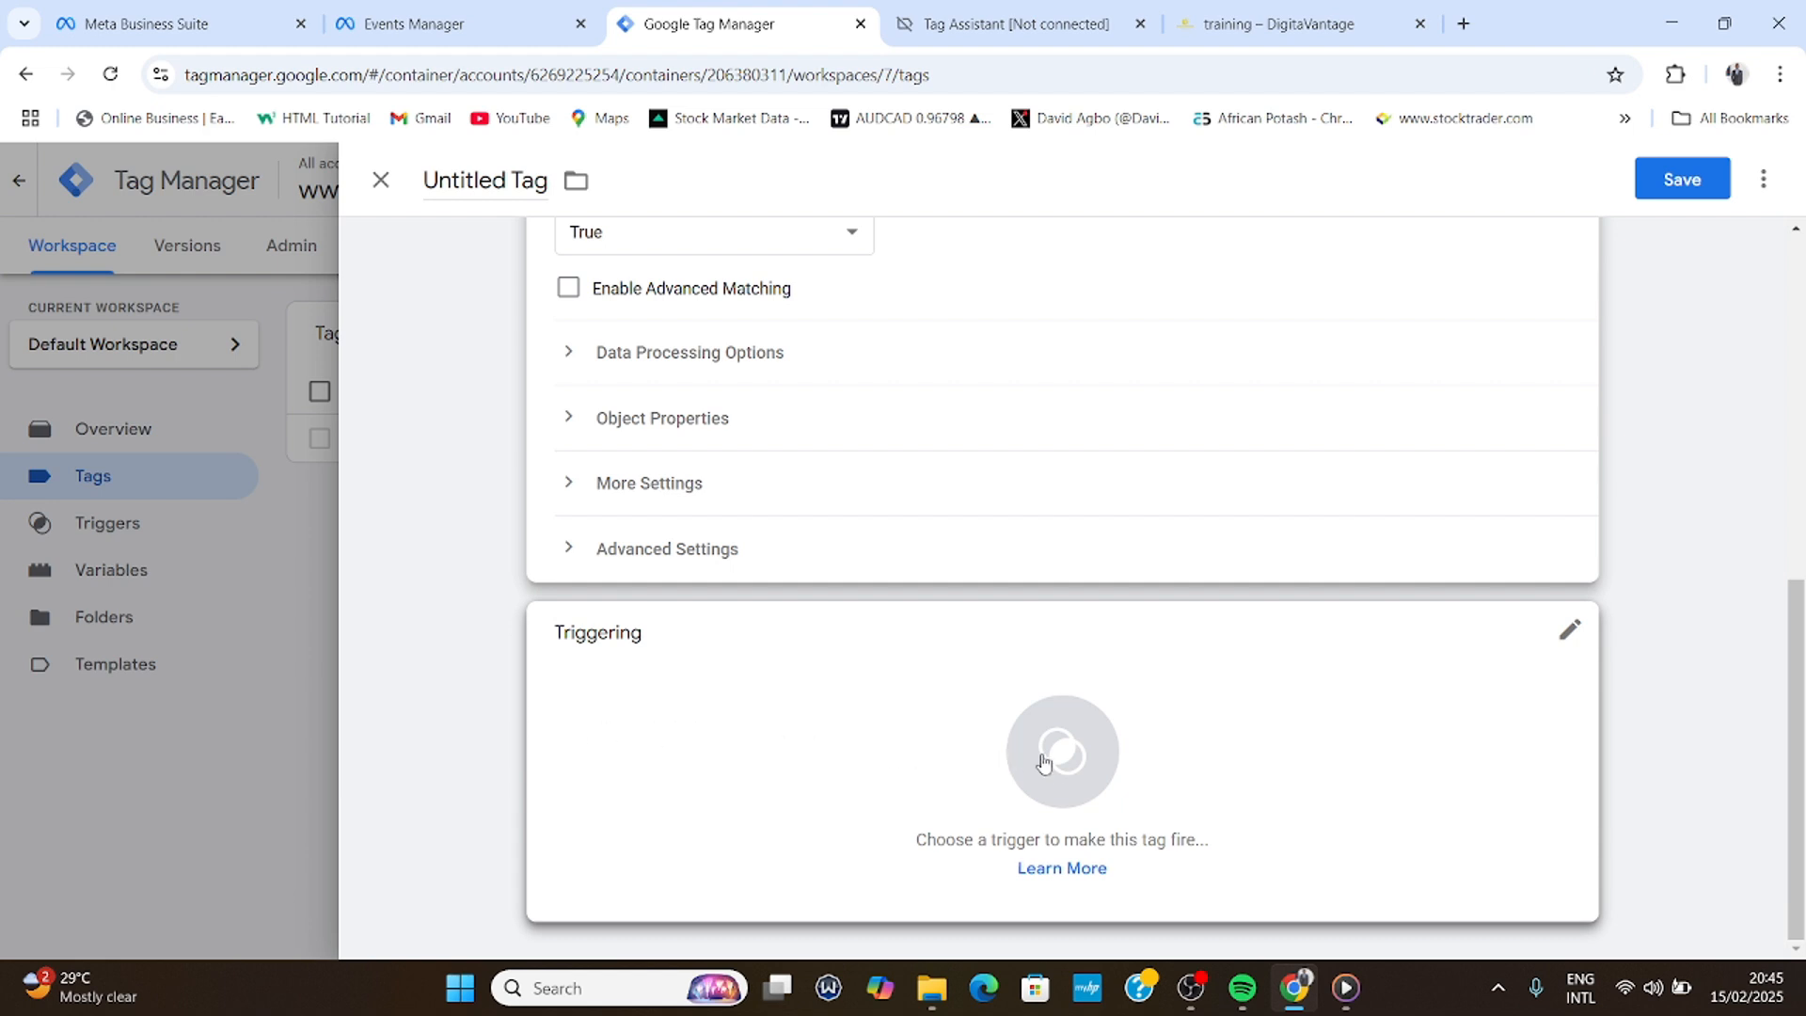
- Fire the tag with Facebook Trigger, name it 'Contact Us Now Tag', and save it
click(1088, 762)
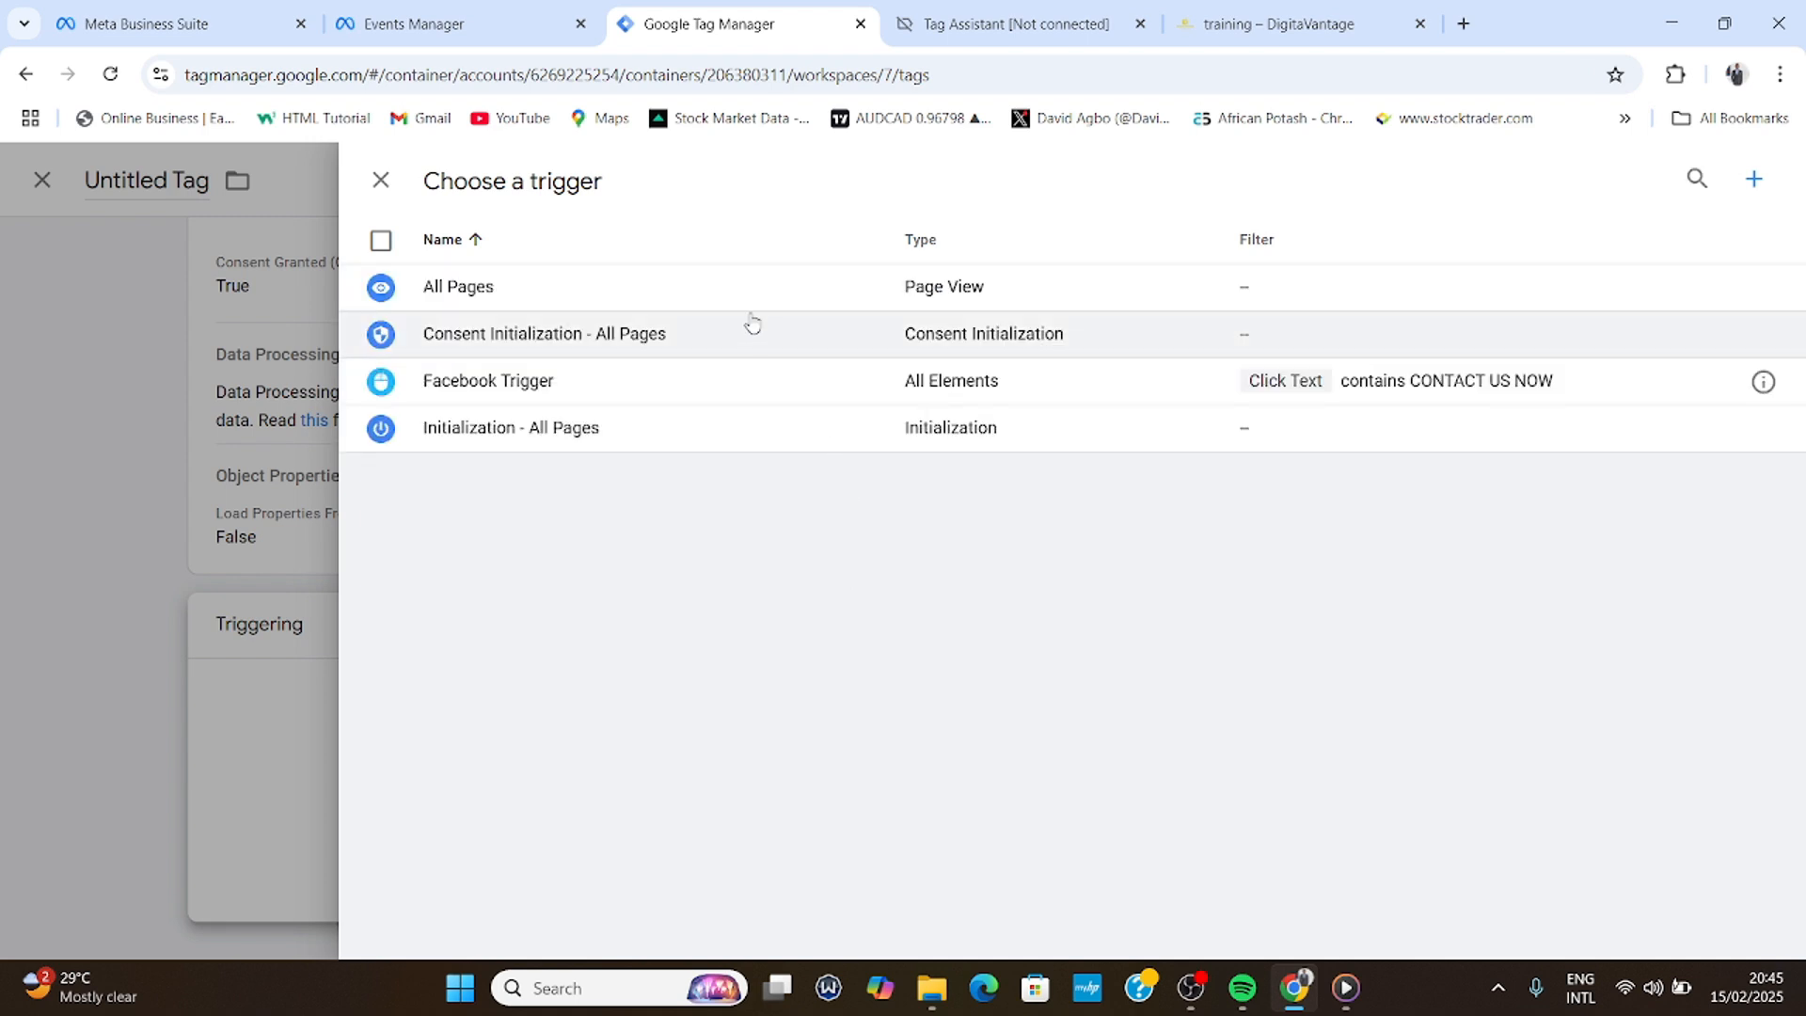
click(576, 389)
scroll(725, 435, up, 4)
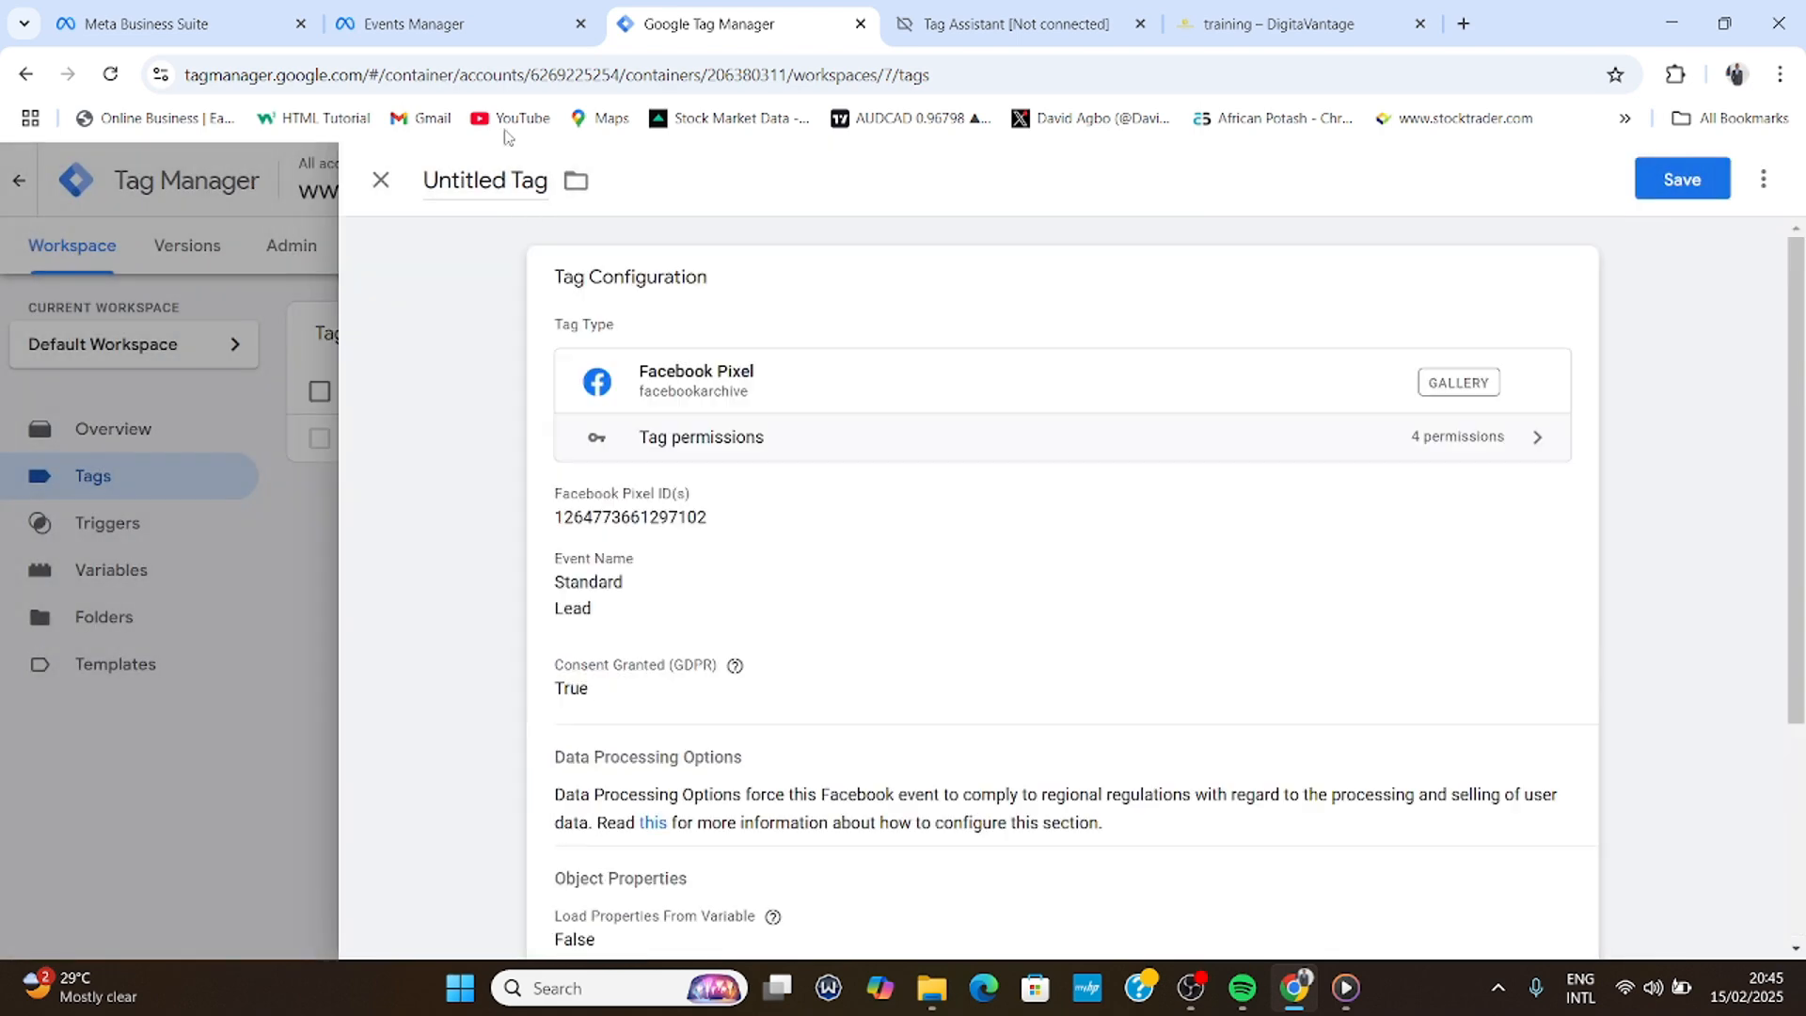
drag(507, 177, 382, 184)
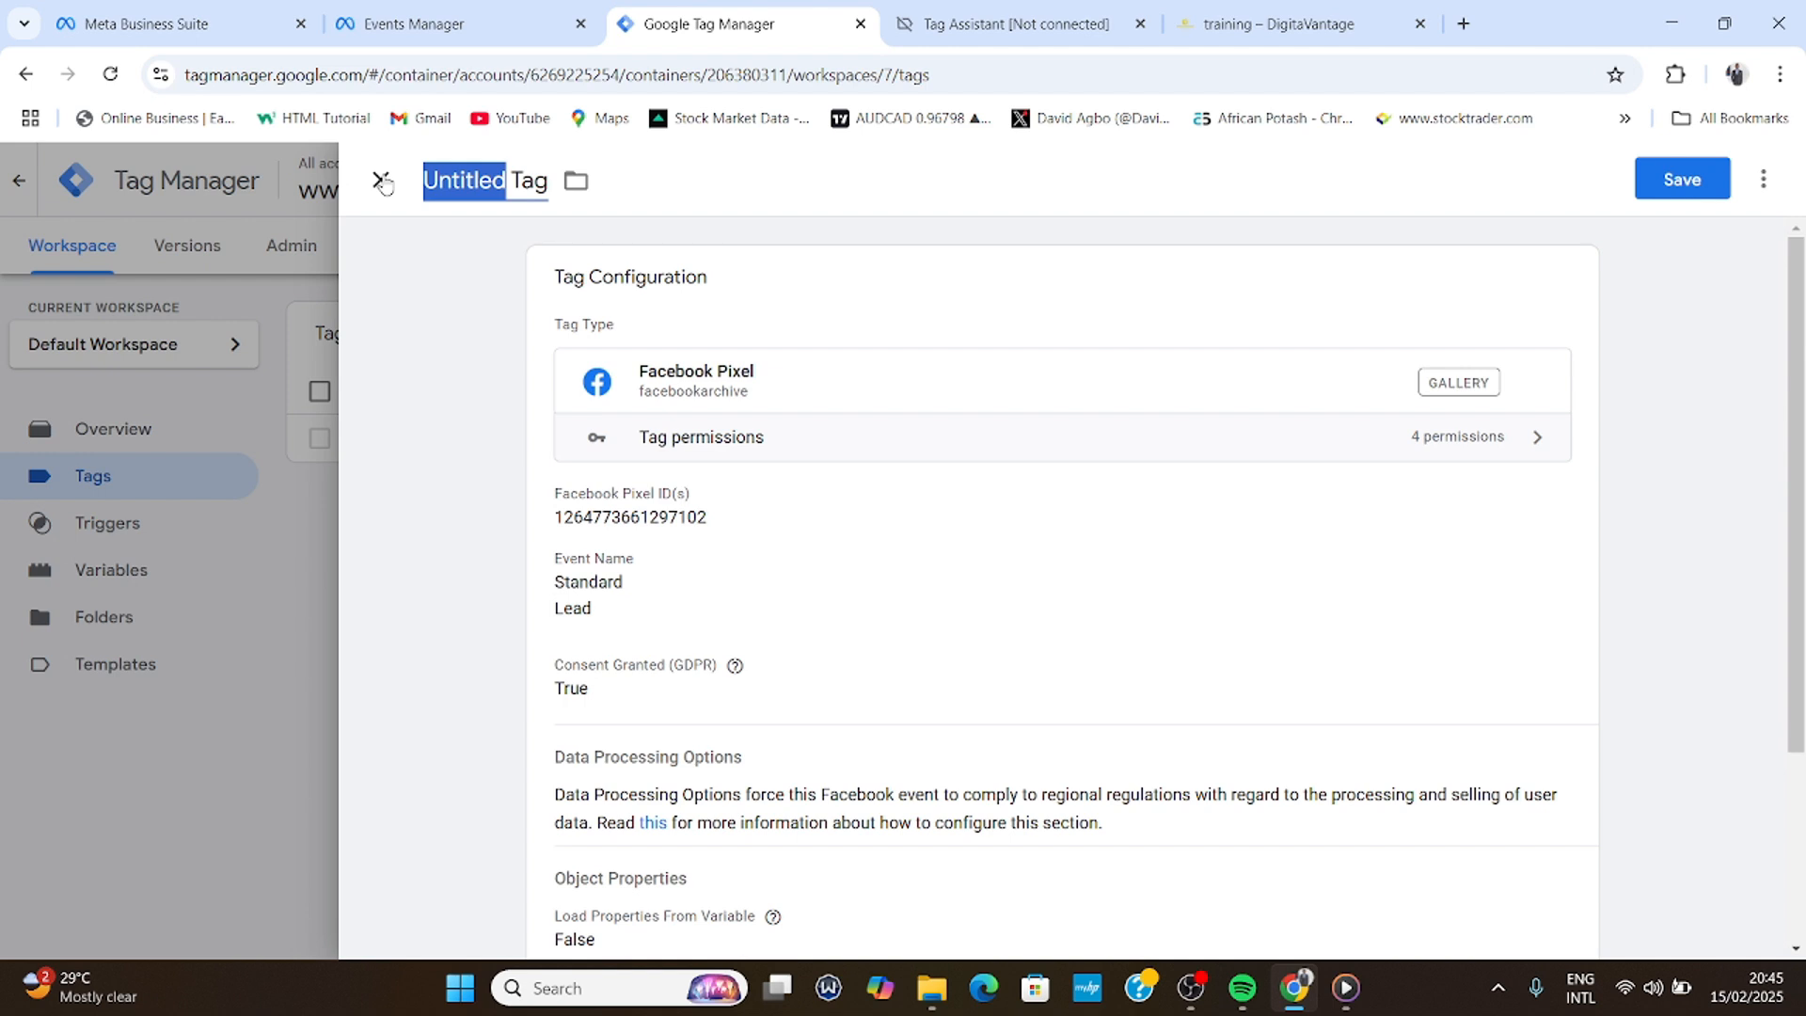
text(Contact)
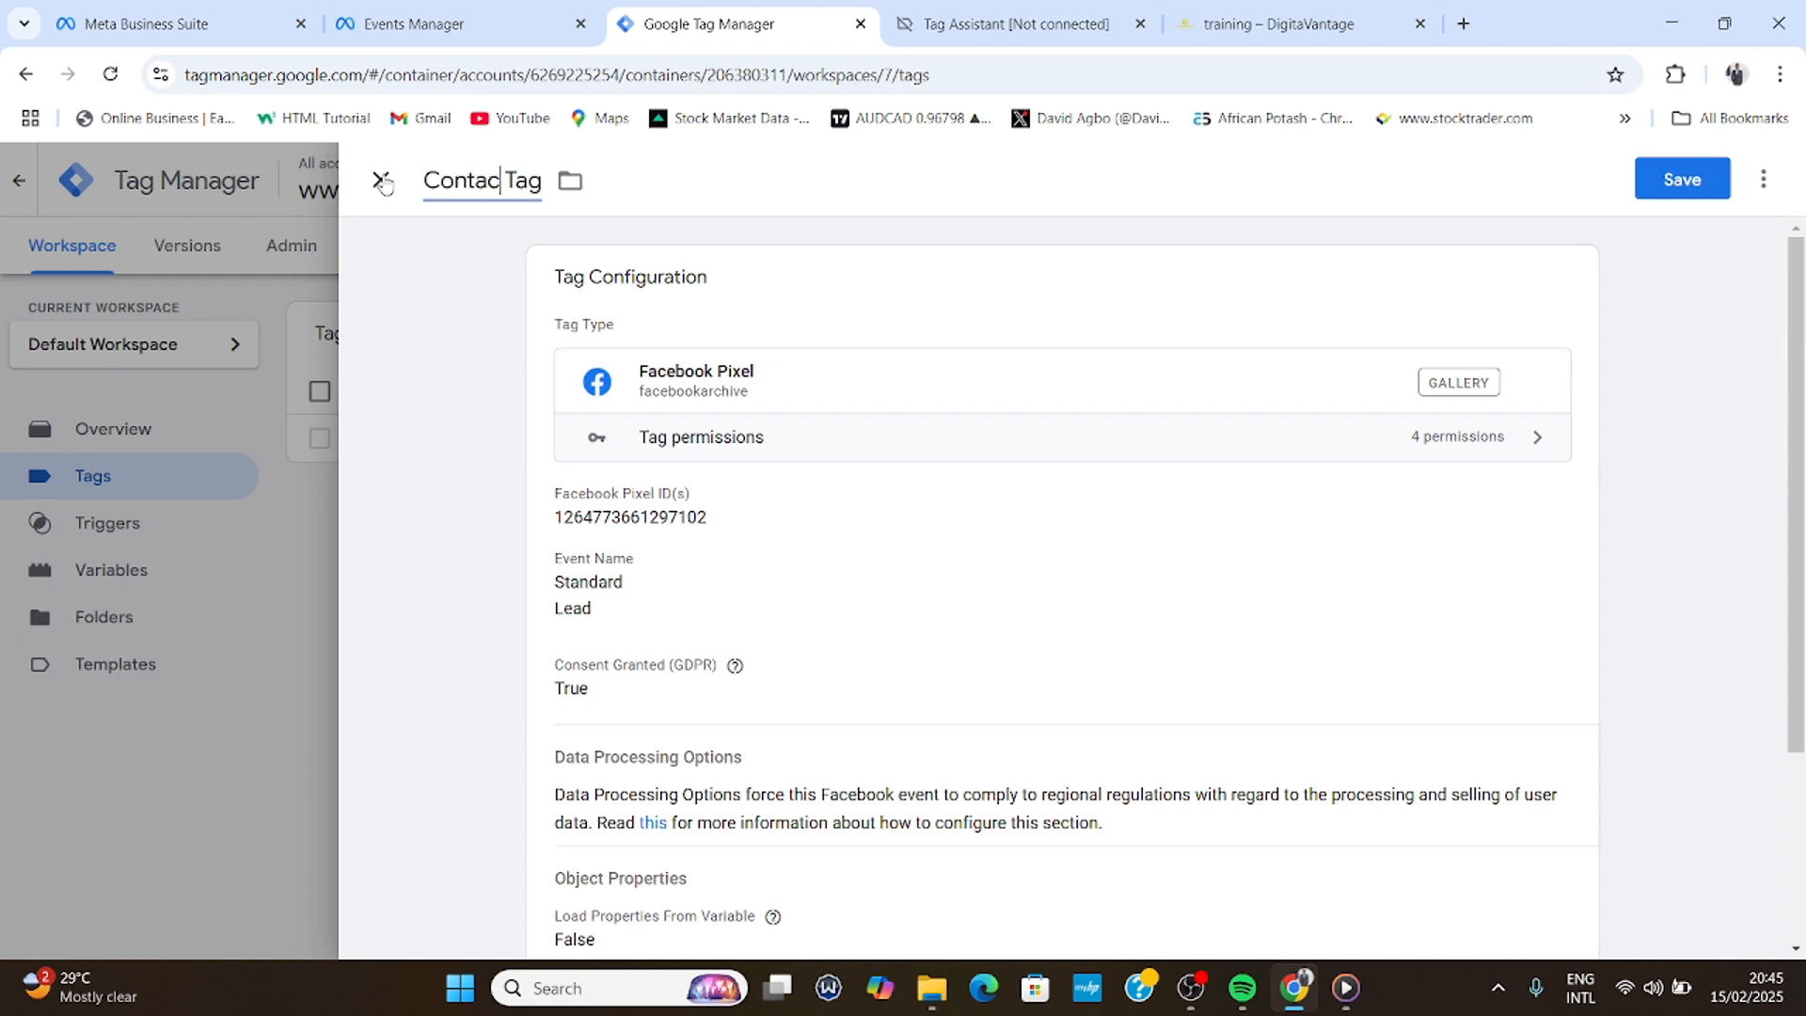
text( Us)
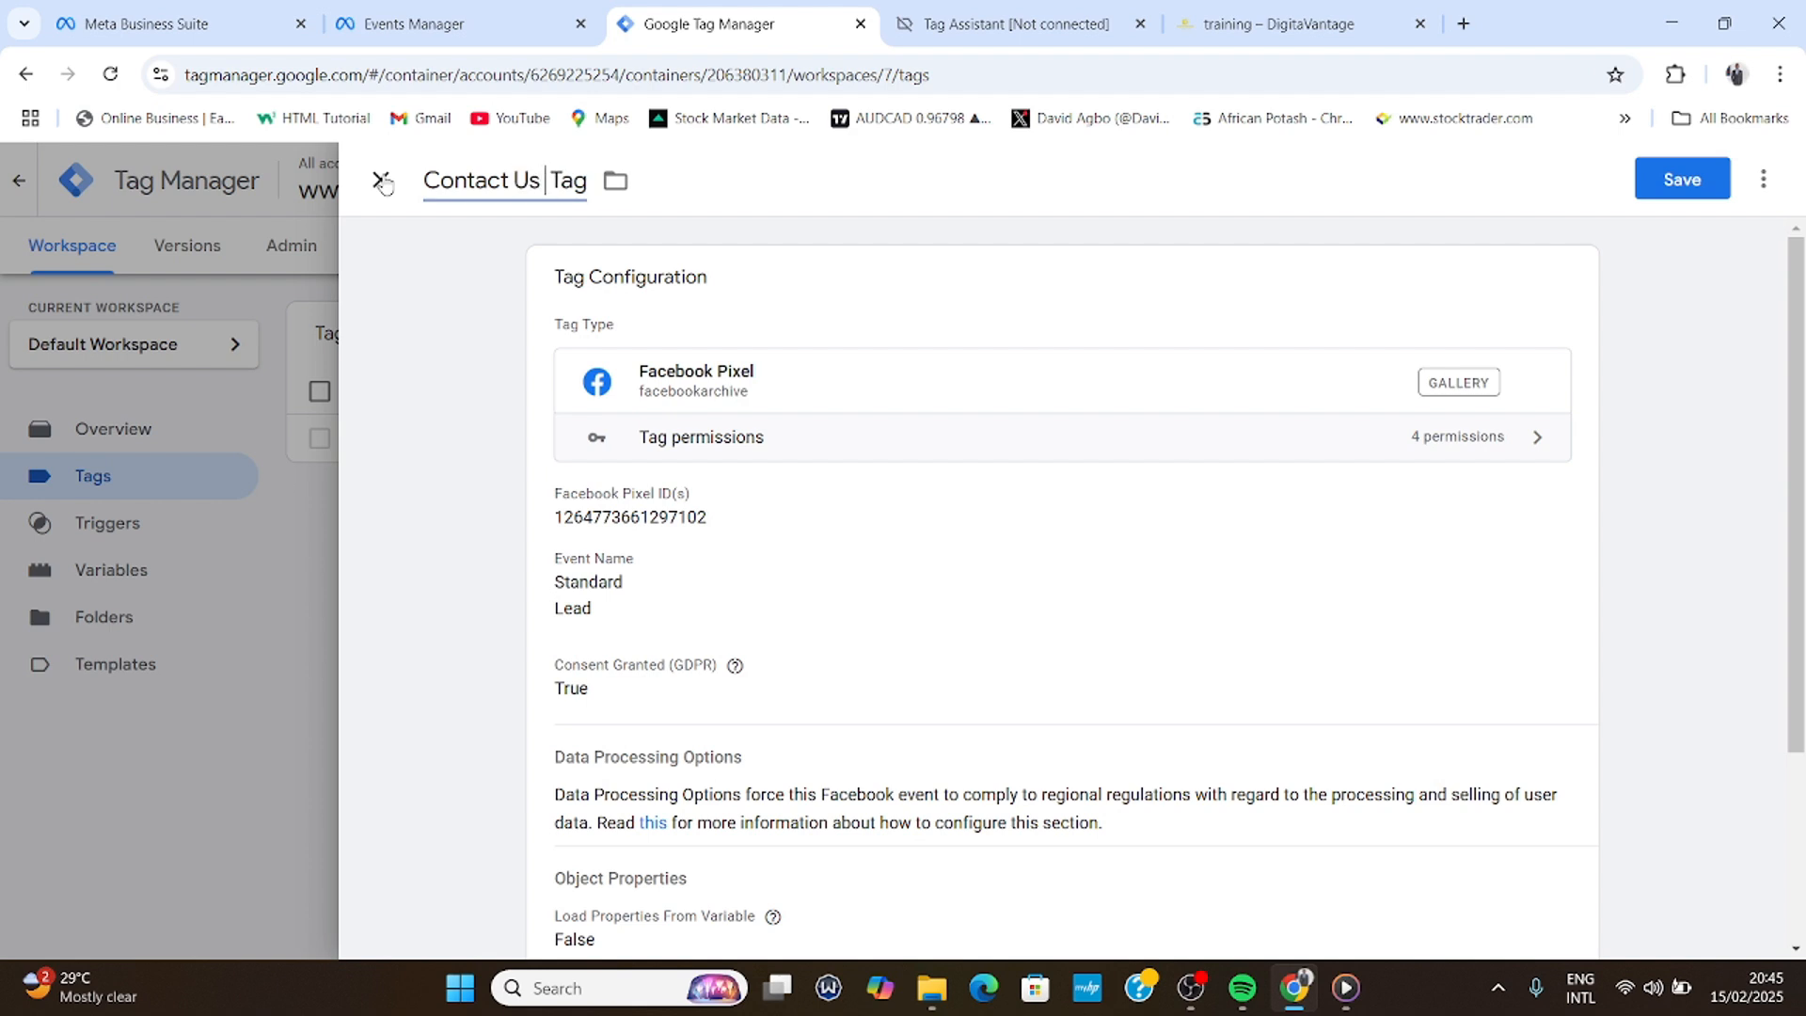
text( Now)
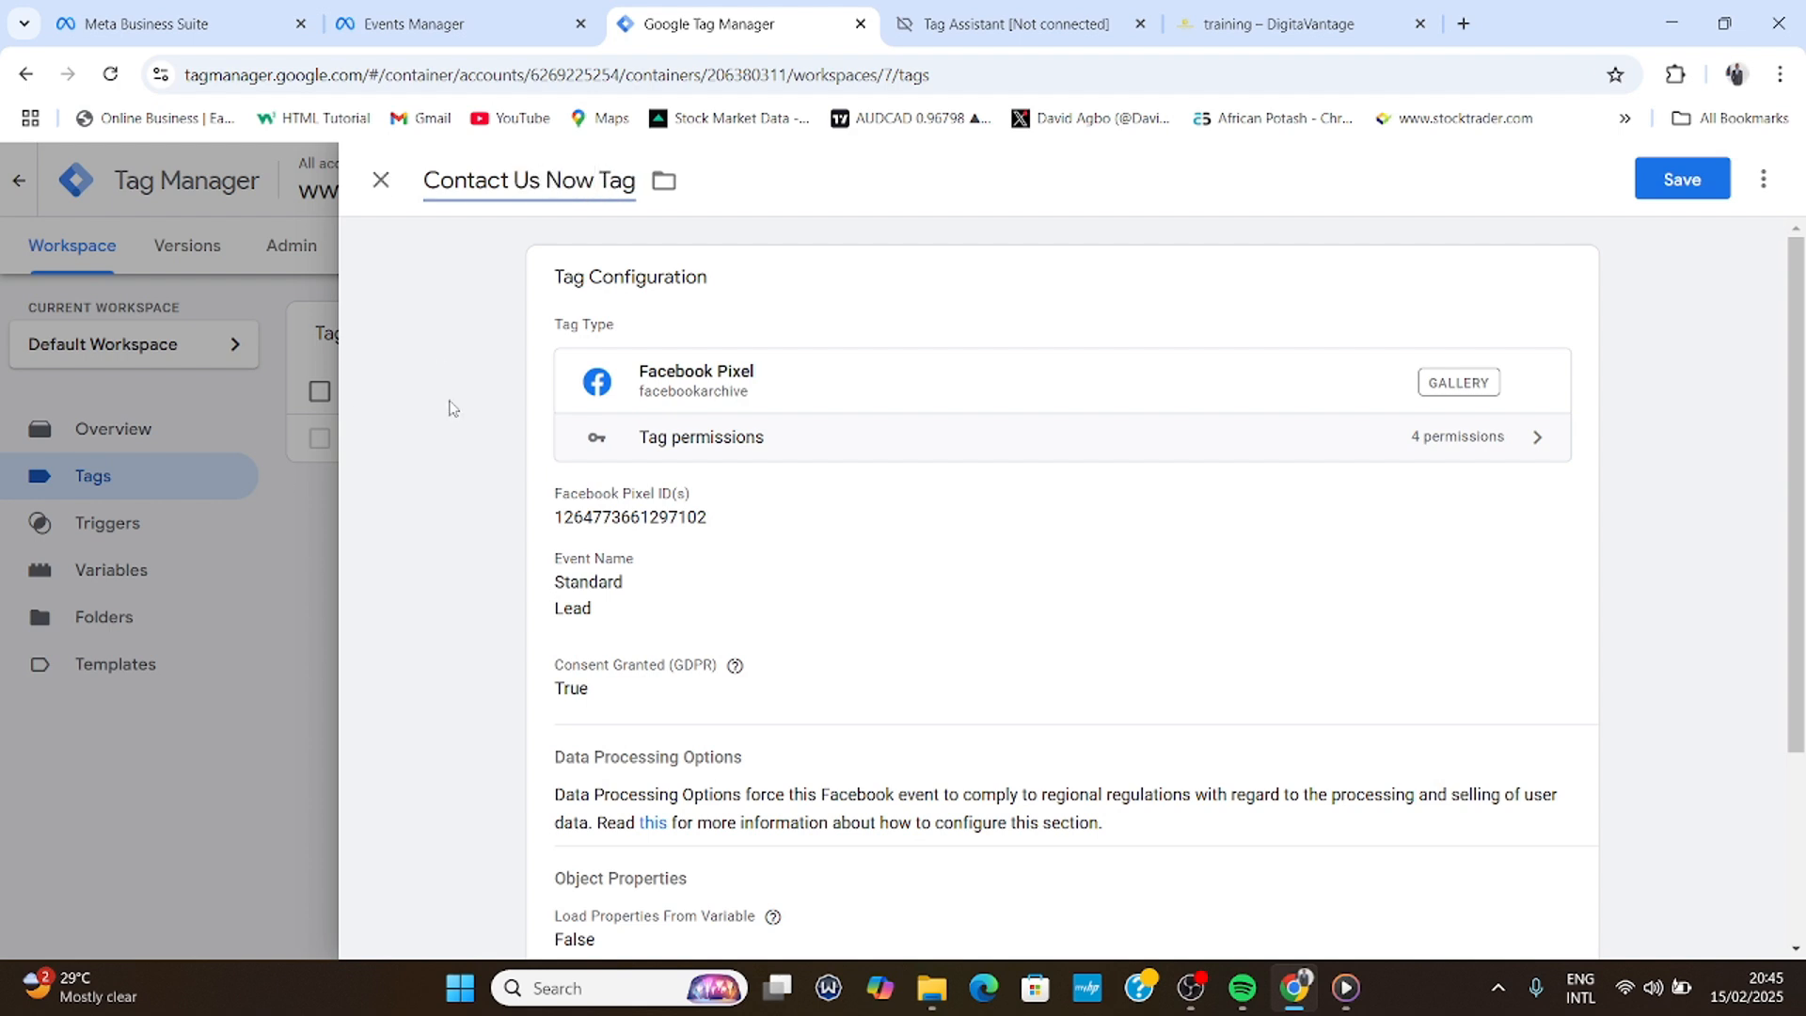
click(1663, 184)
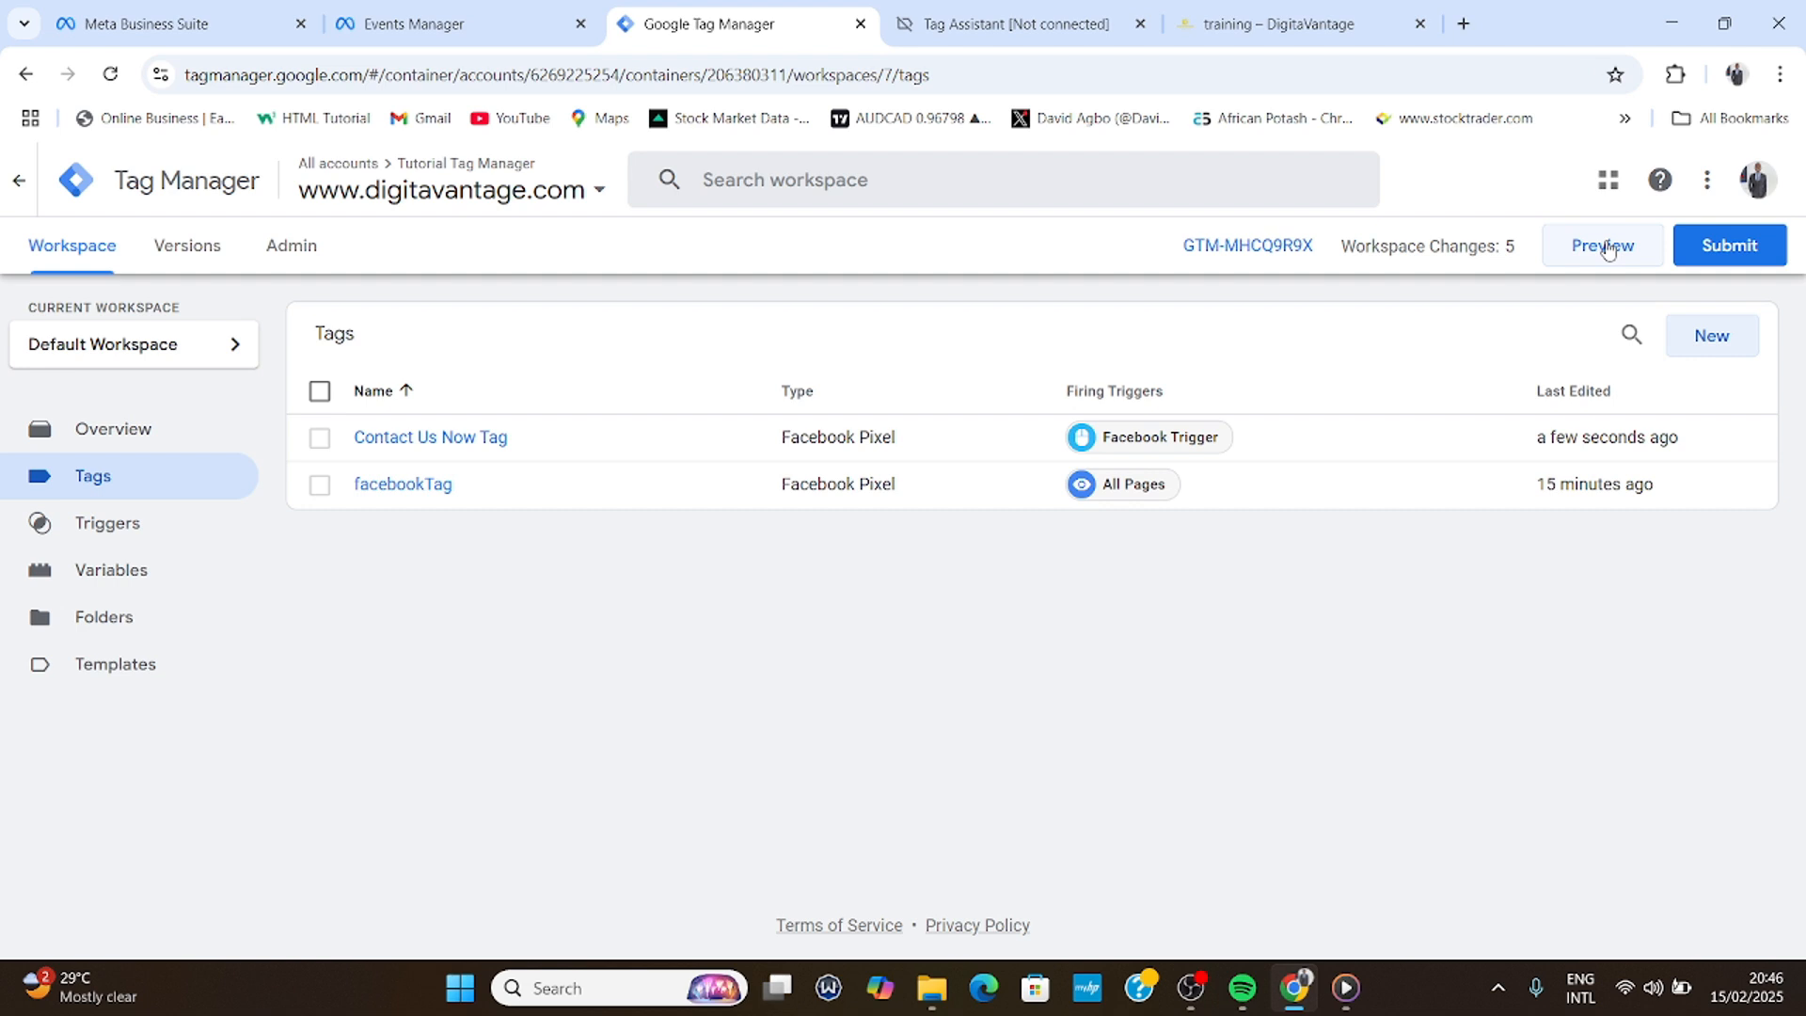
- Close the old tabs and start Preview mode on the digitavantage.com training page
click(1144, 26)
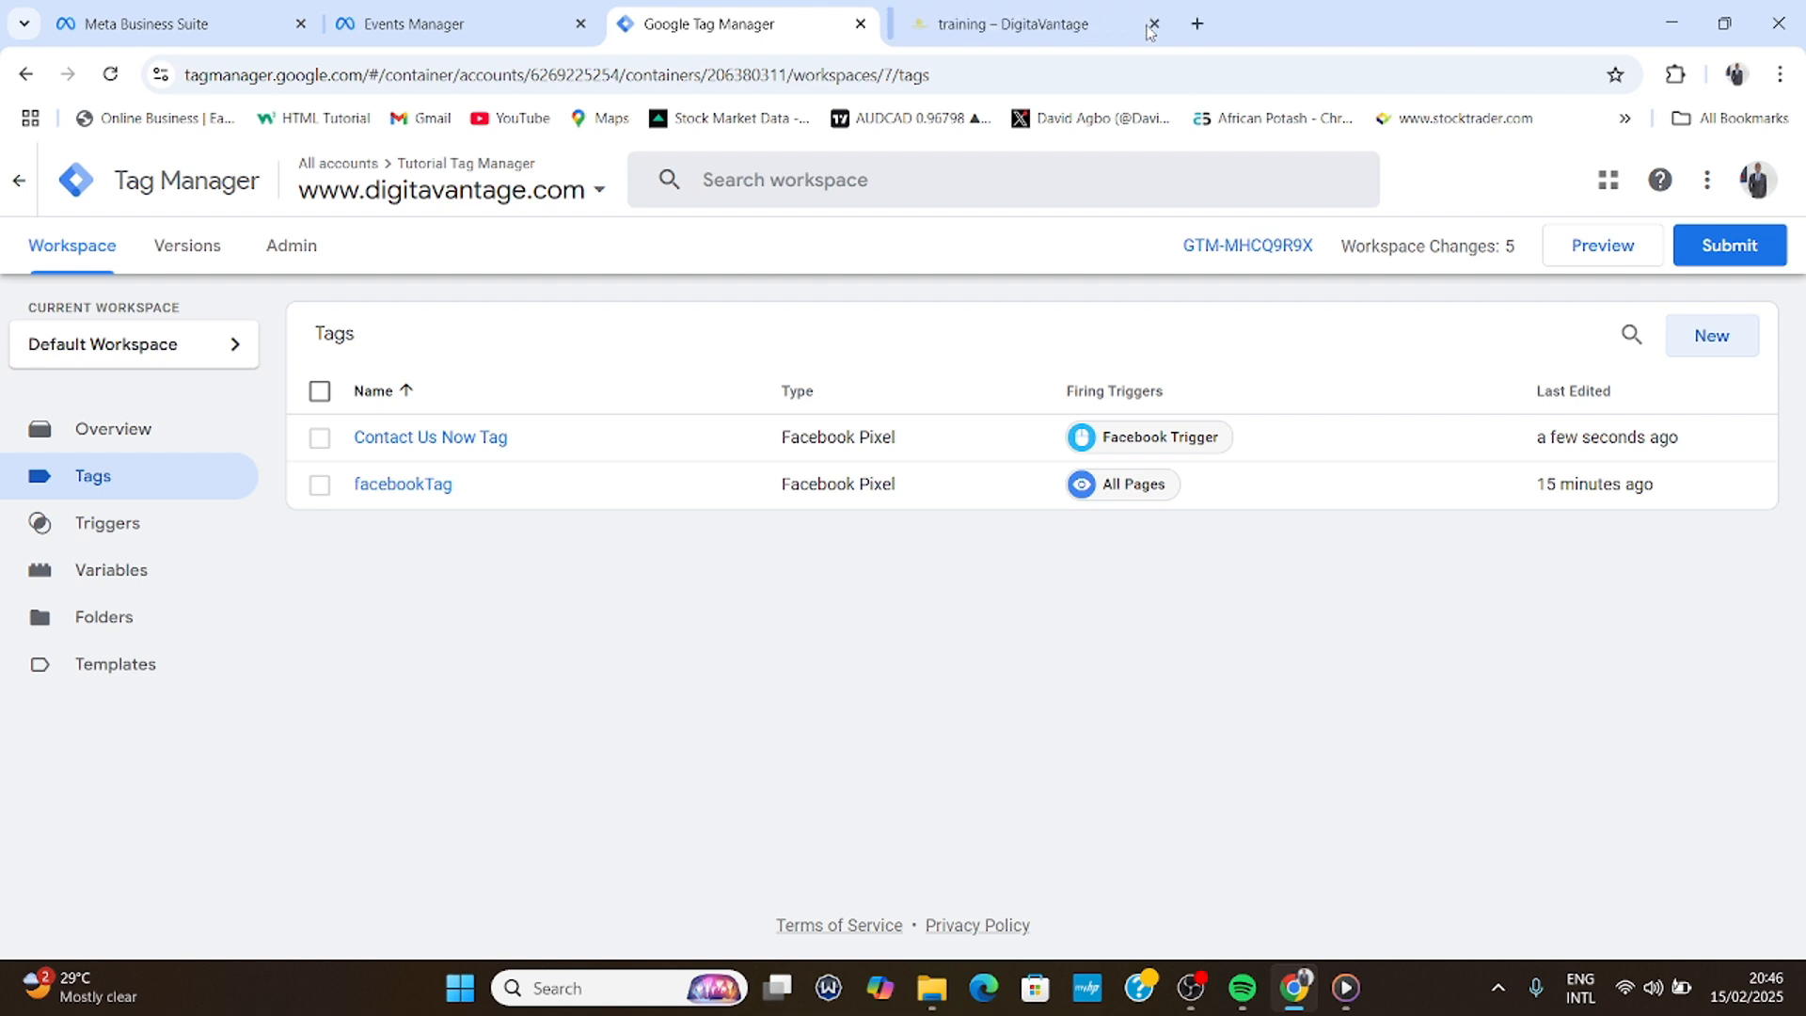
click(1151, 25)
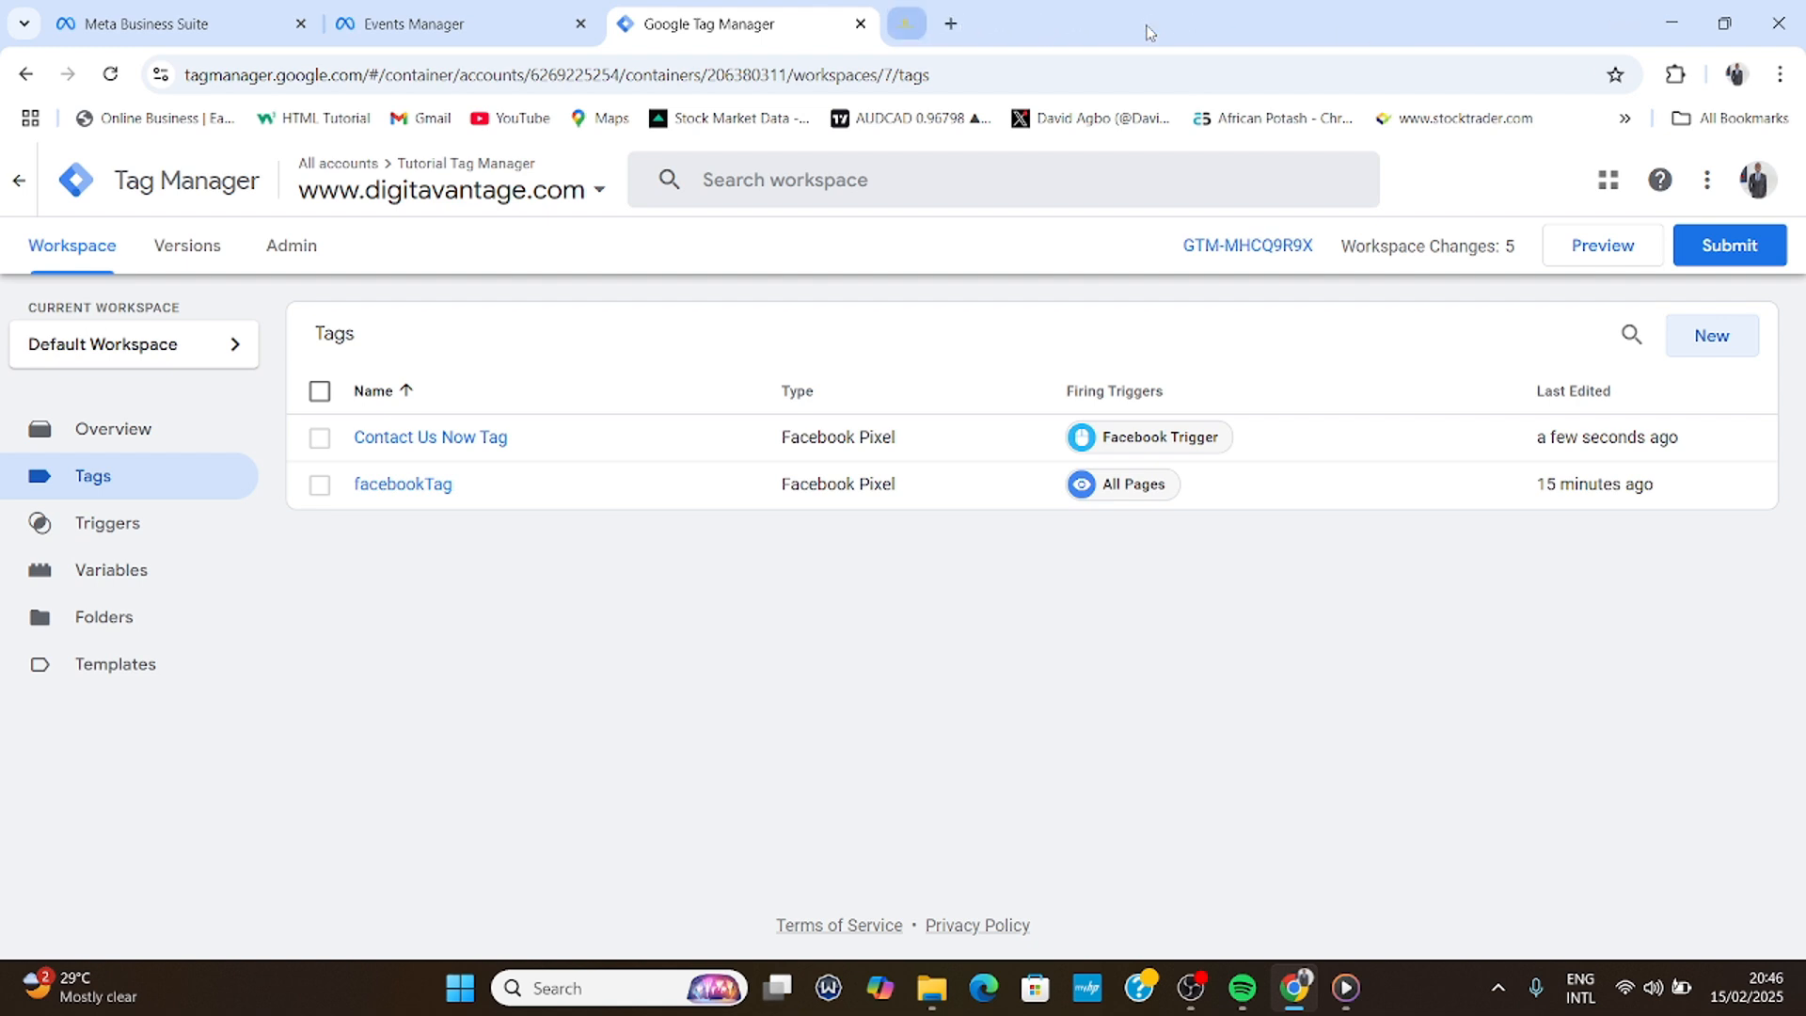
click(1625, 251)
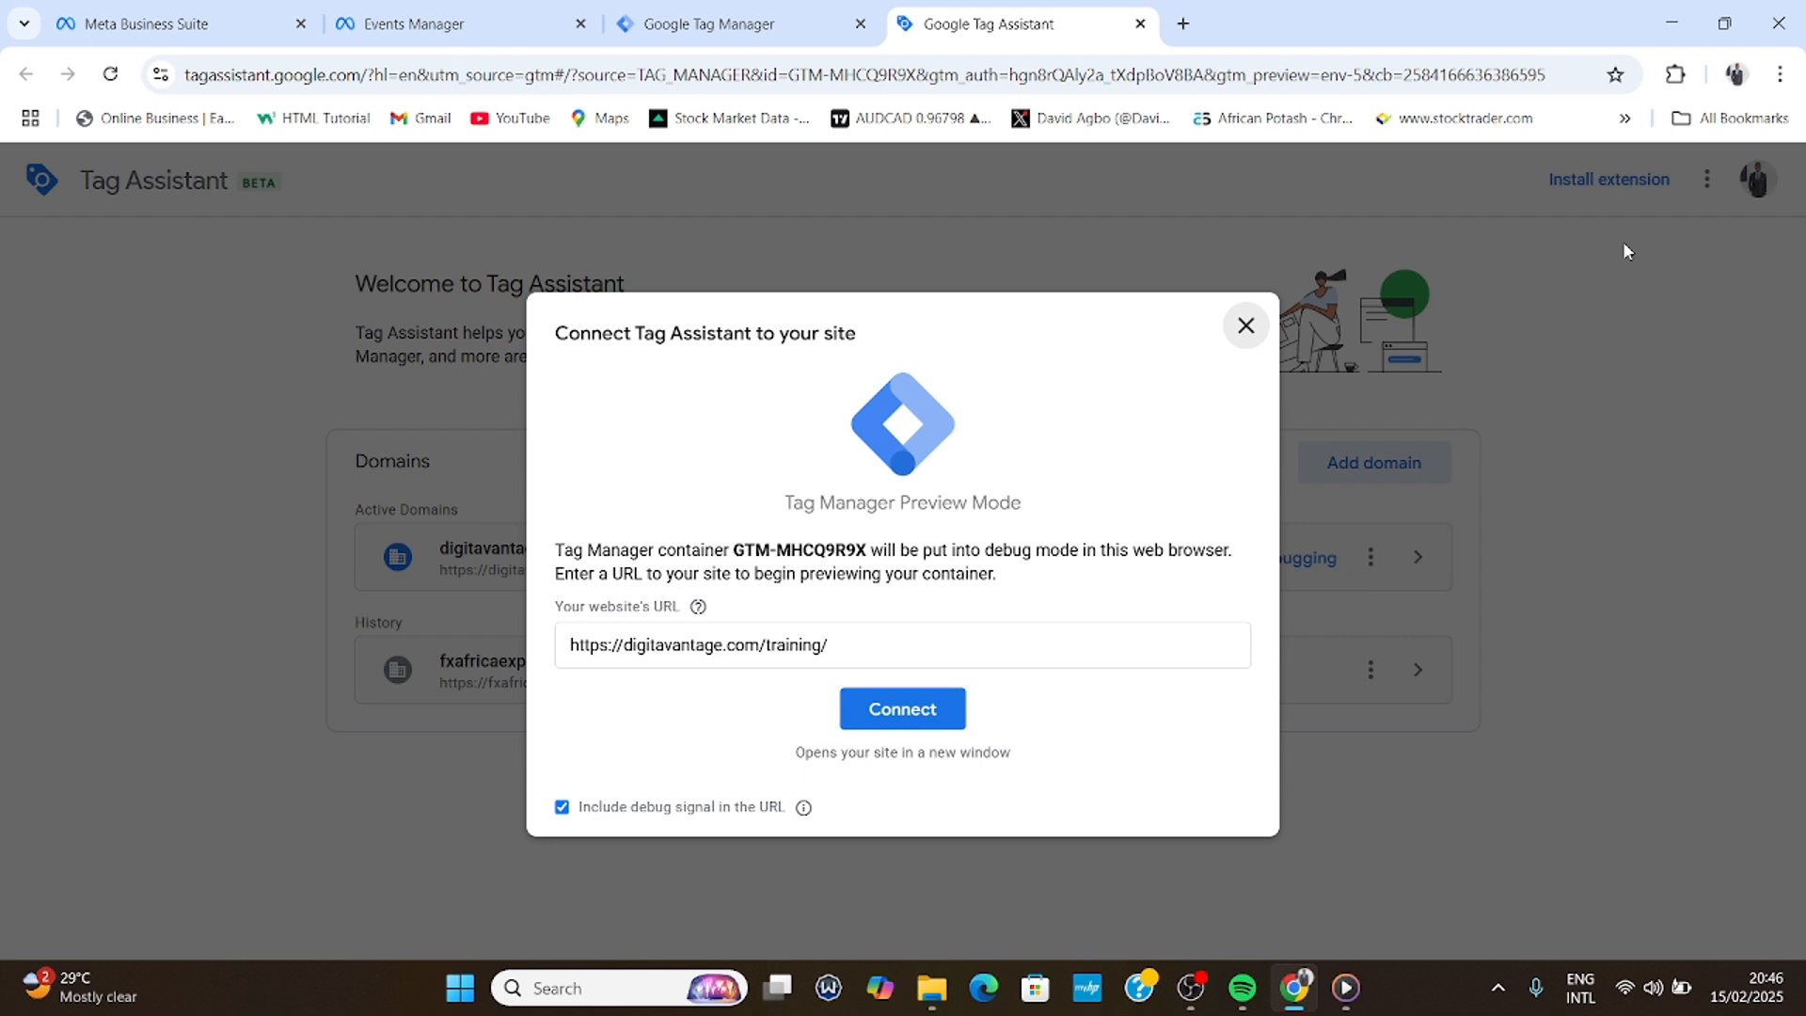
click(873, 710)
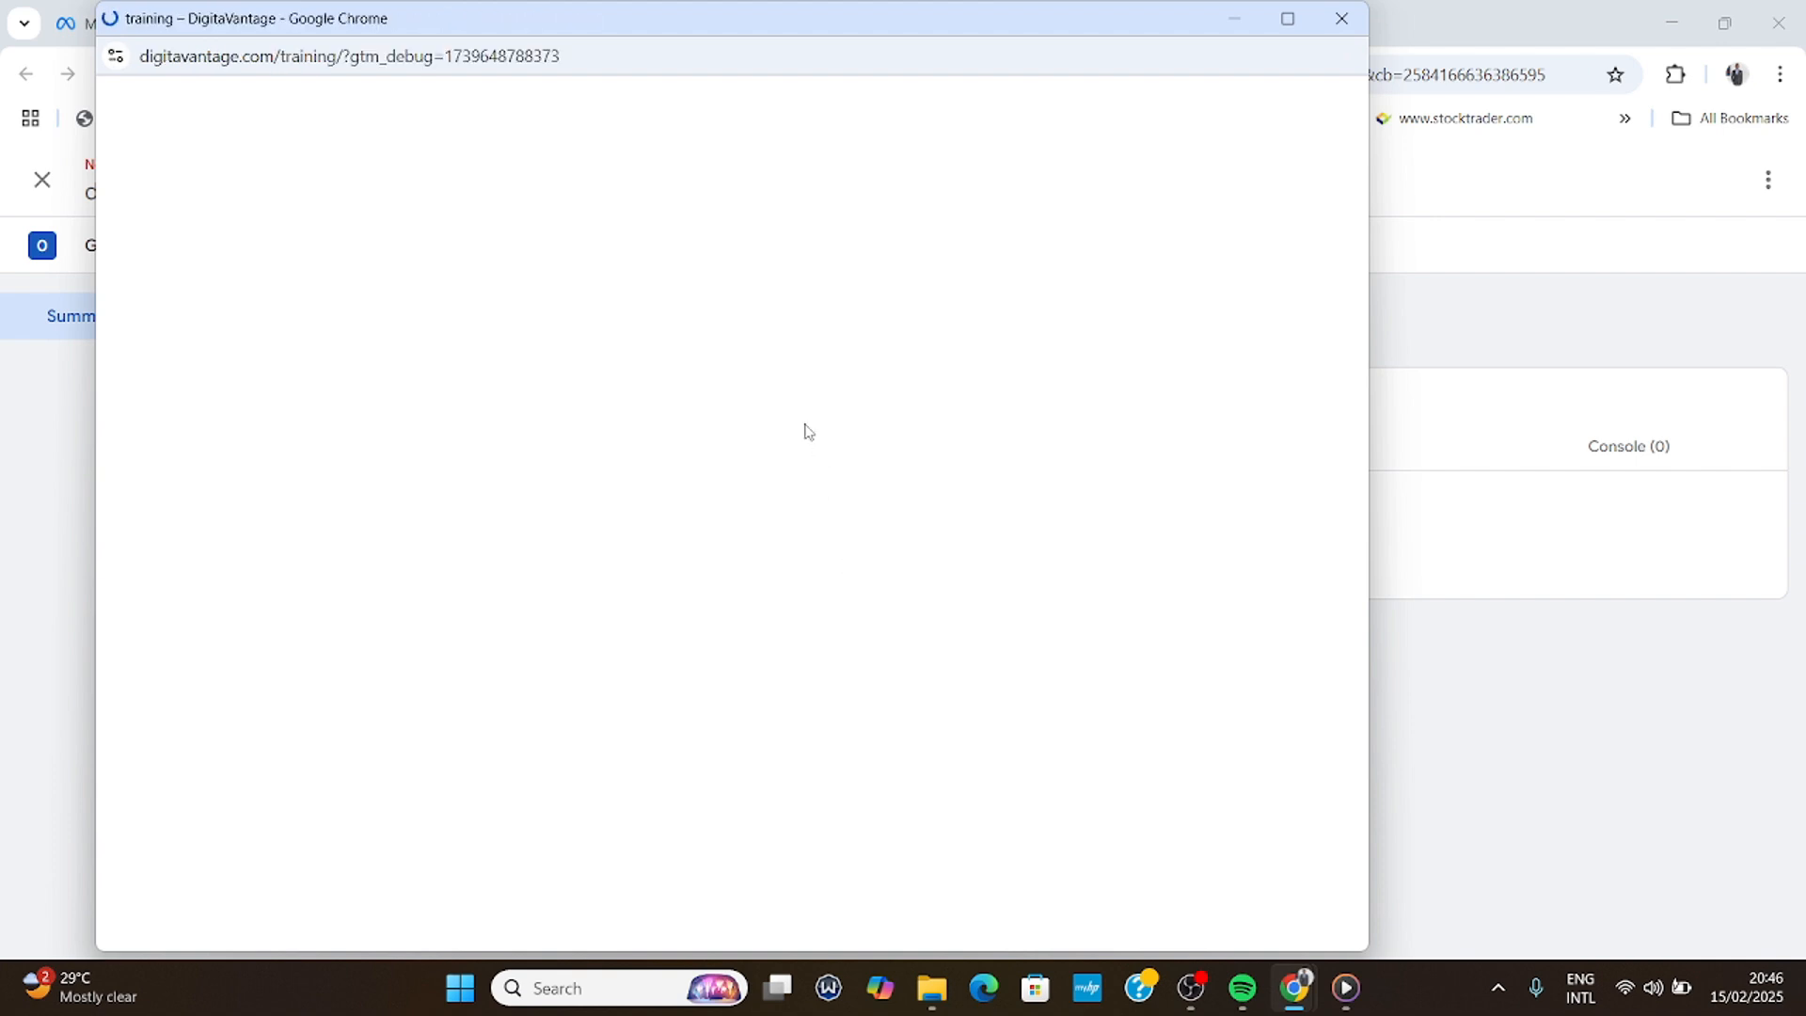
- Click CONTACT US NOW on the training page and close the WhatsApp window
scroll(793, 408, down, 15)
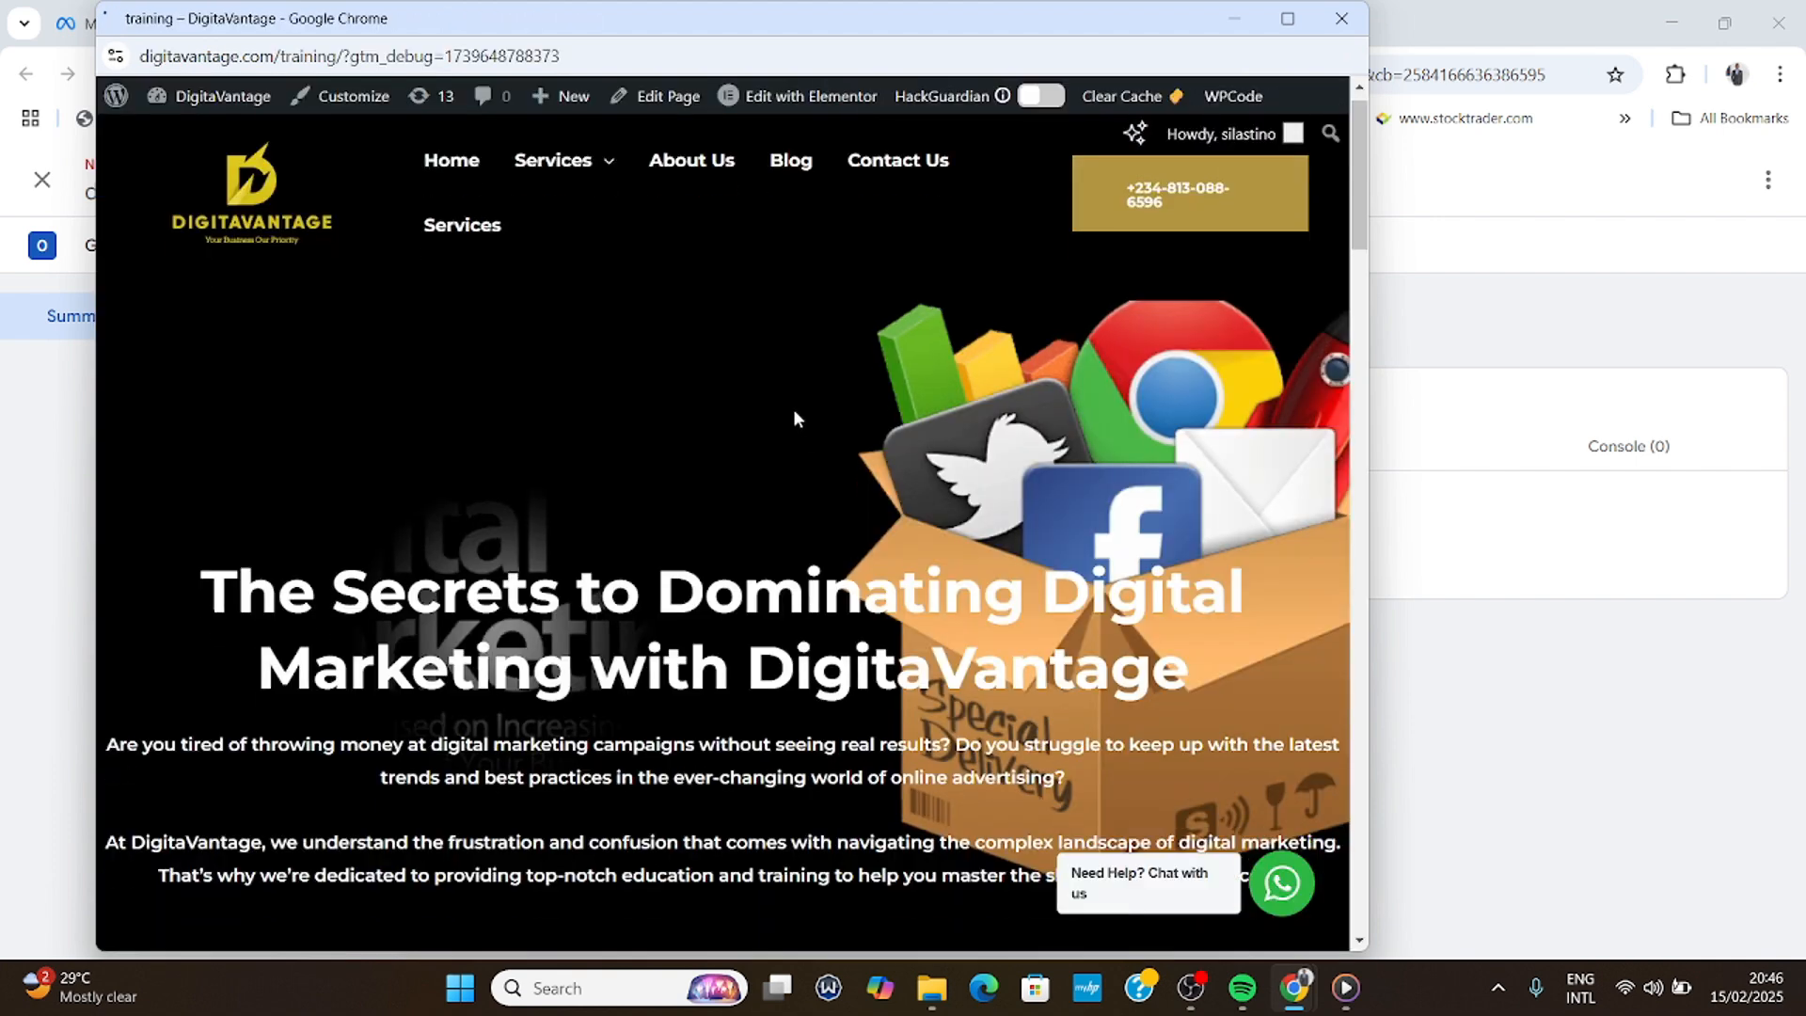
scroll(794, 411, down, 12)
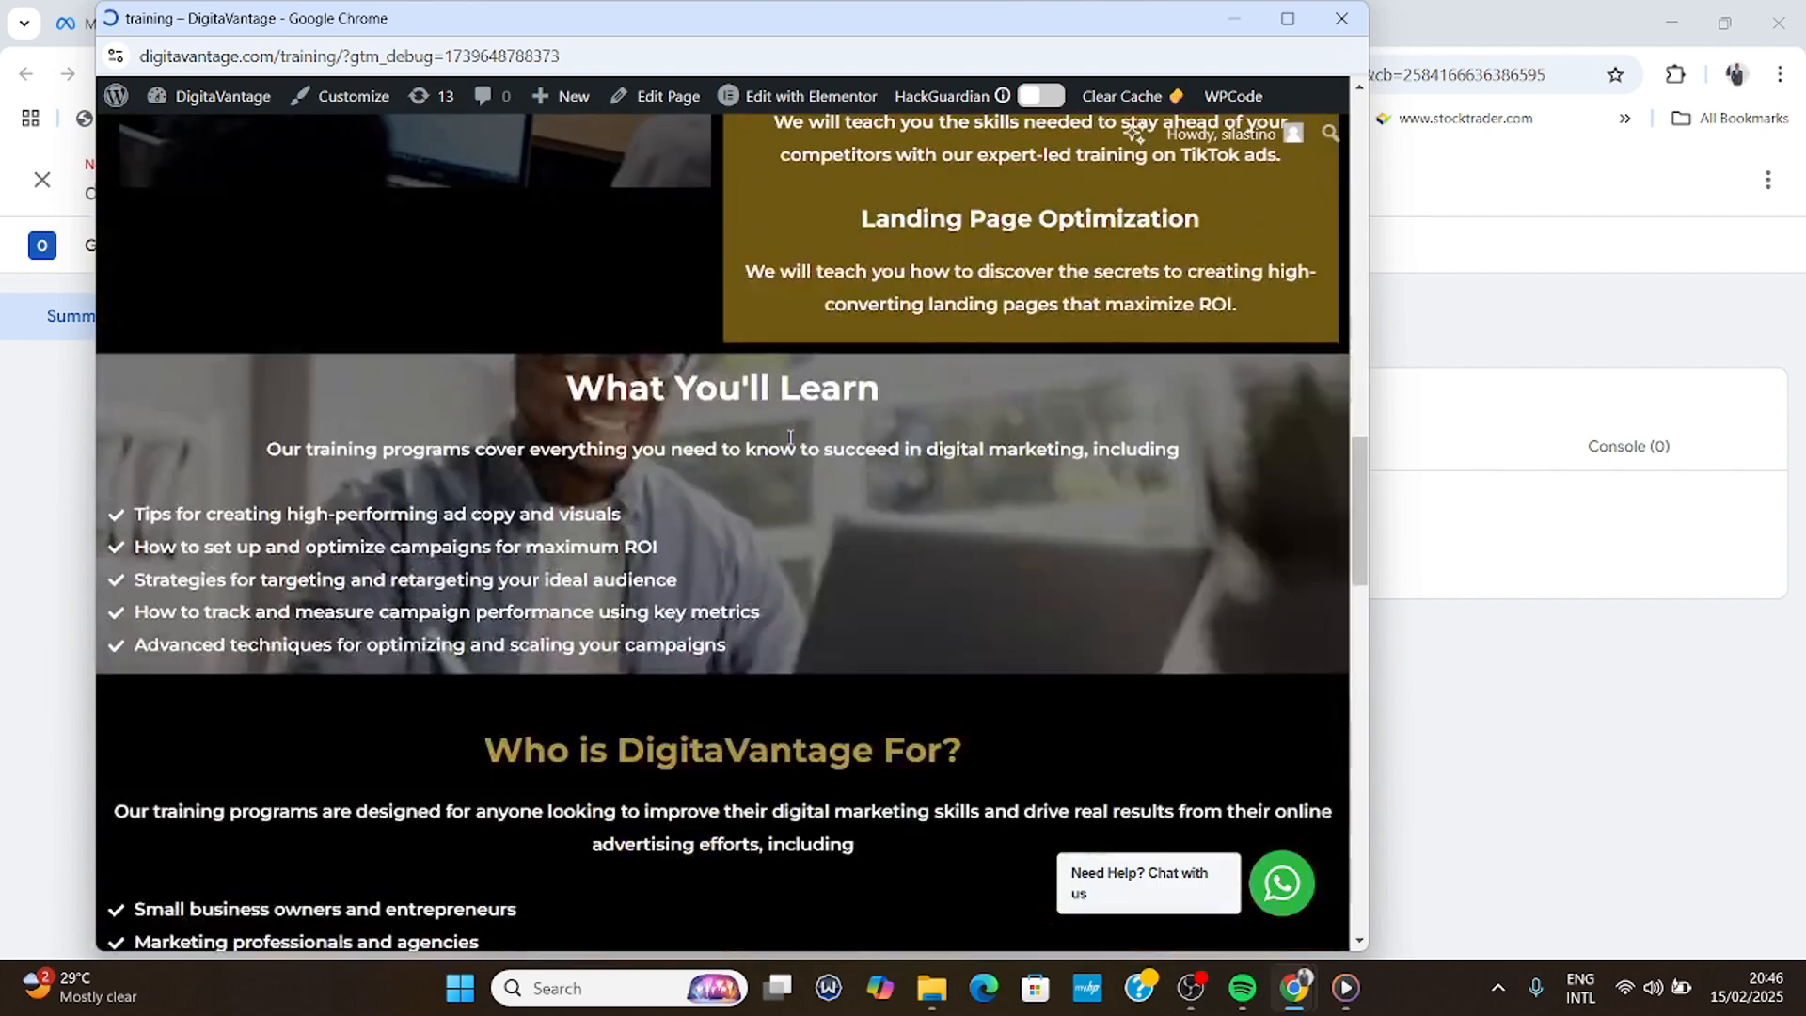
scroll(739, 526, down, 1)
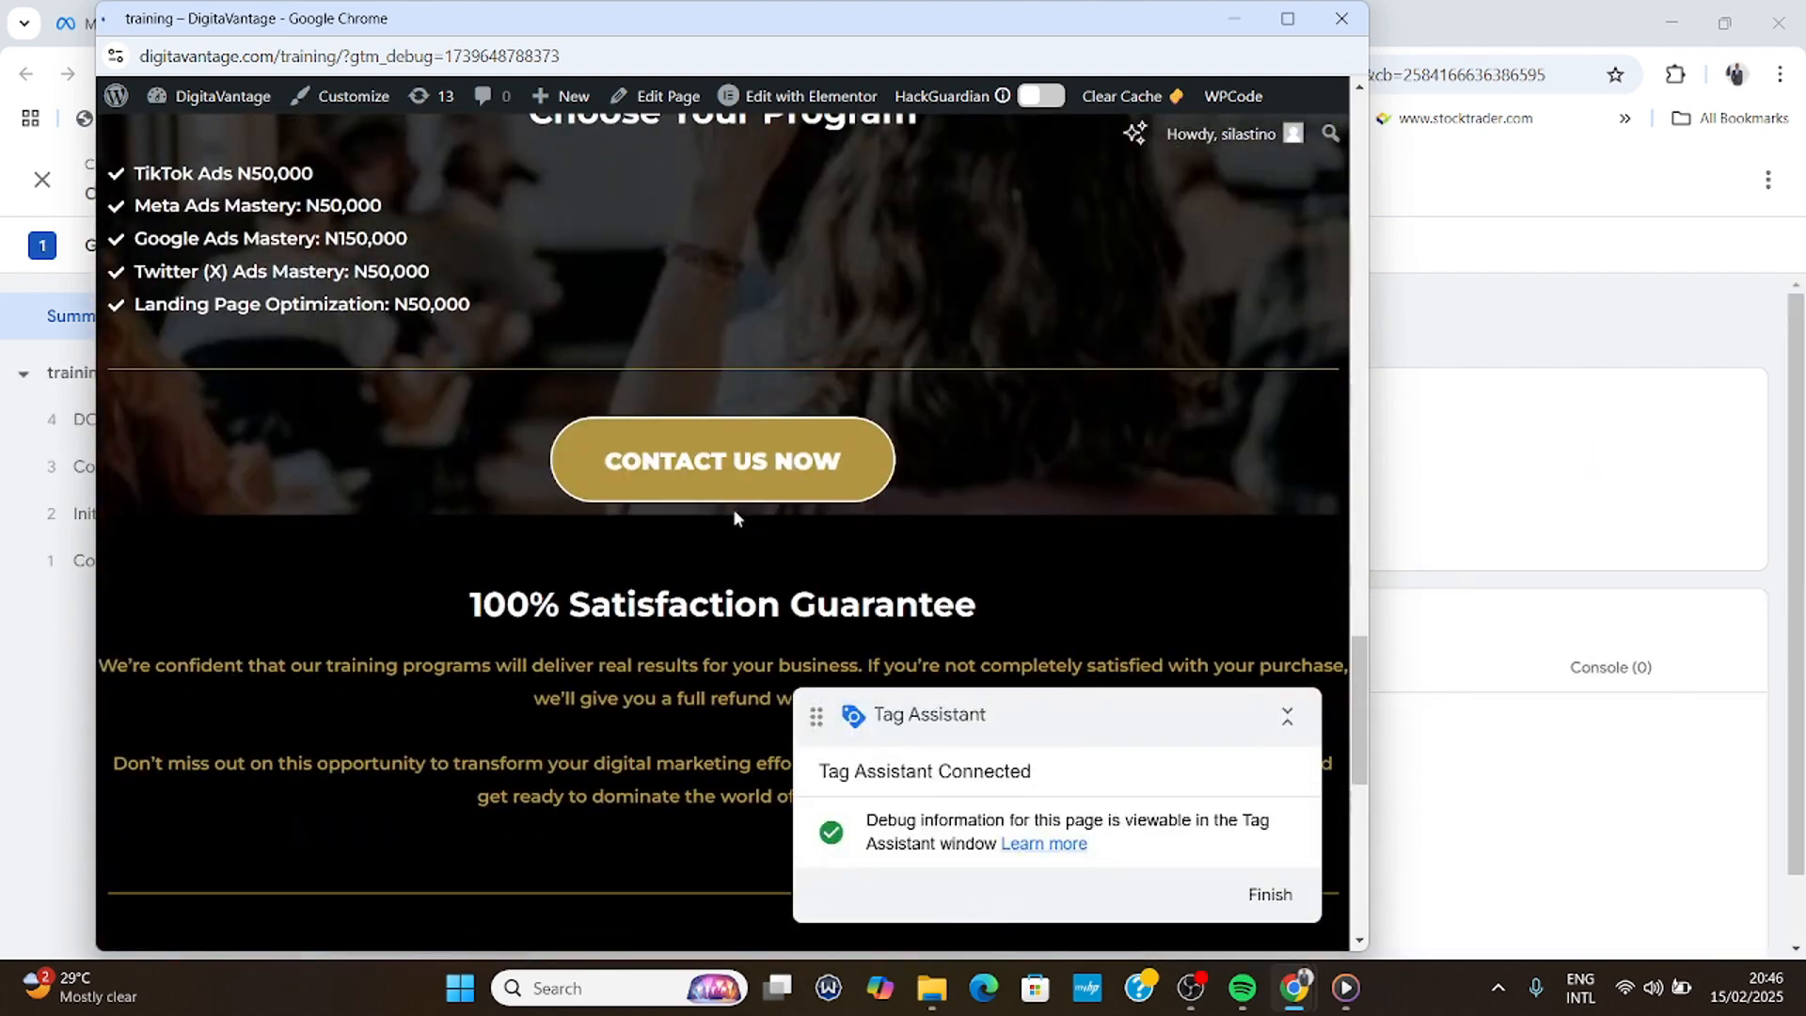
click(689, 470)
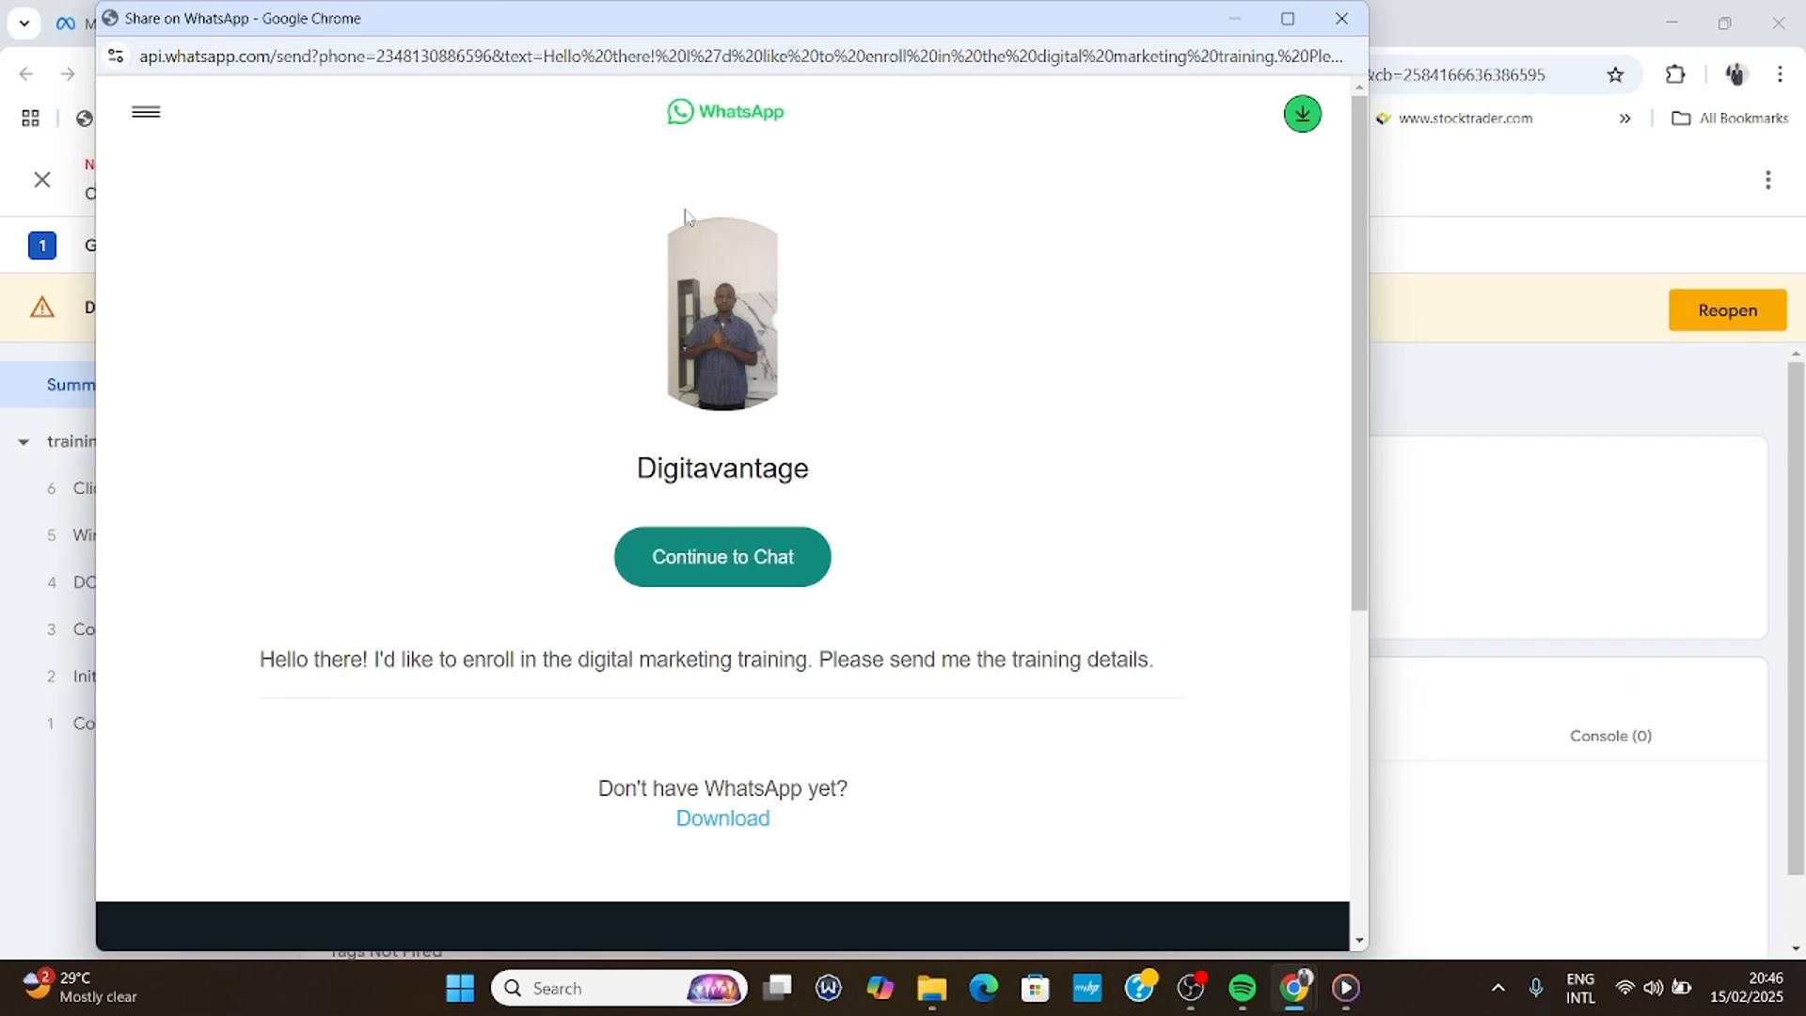
click(1342, 19)
- Confirm both Facebook Pixel tags appear under Tags Fired, then go back to Tag Manager
click(866, 694)
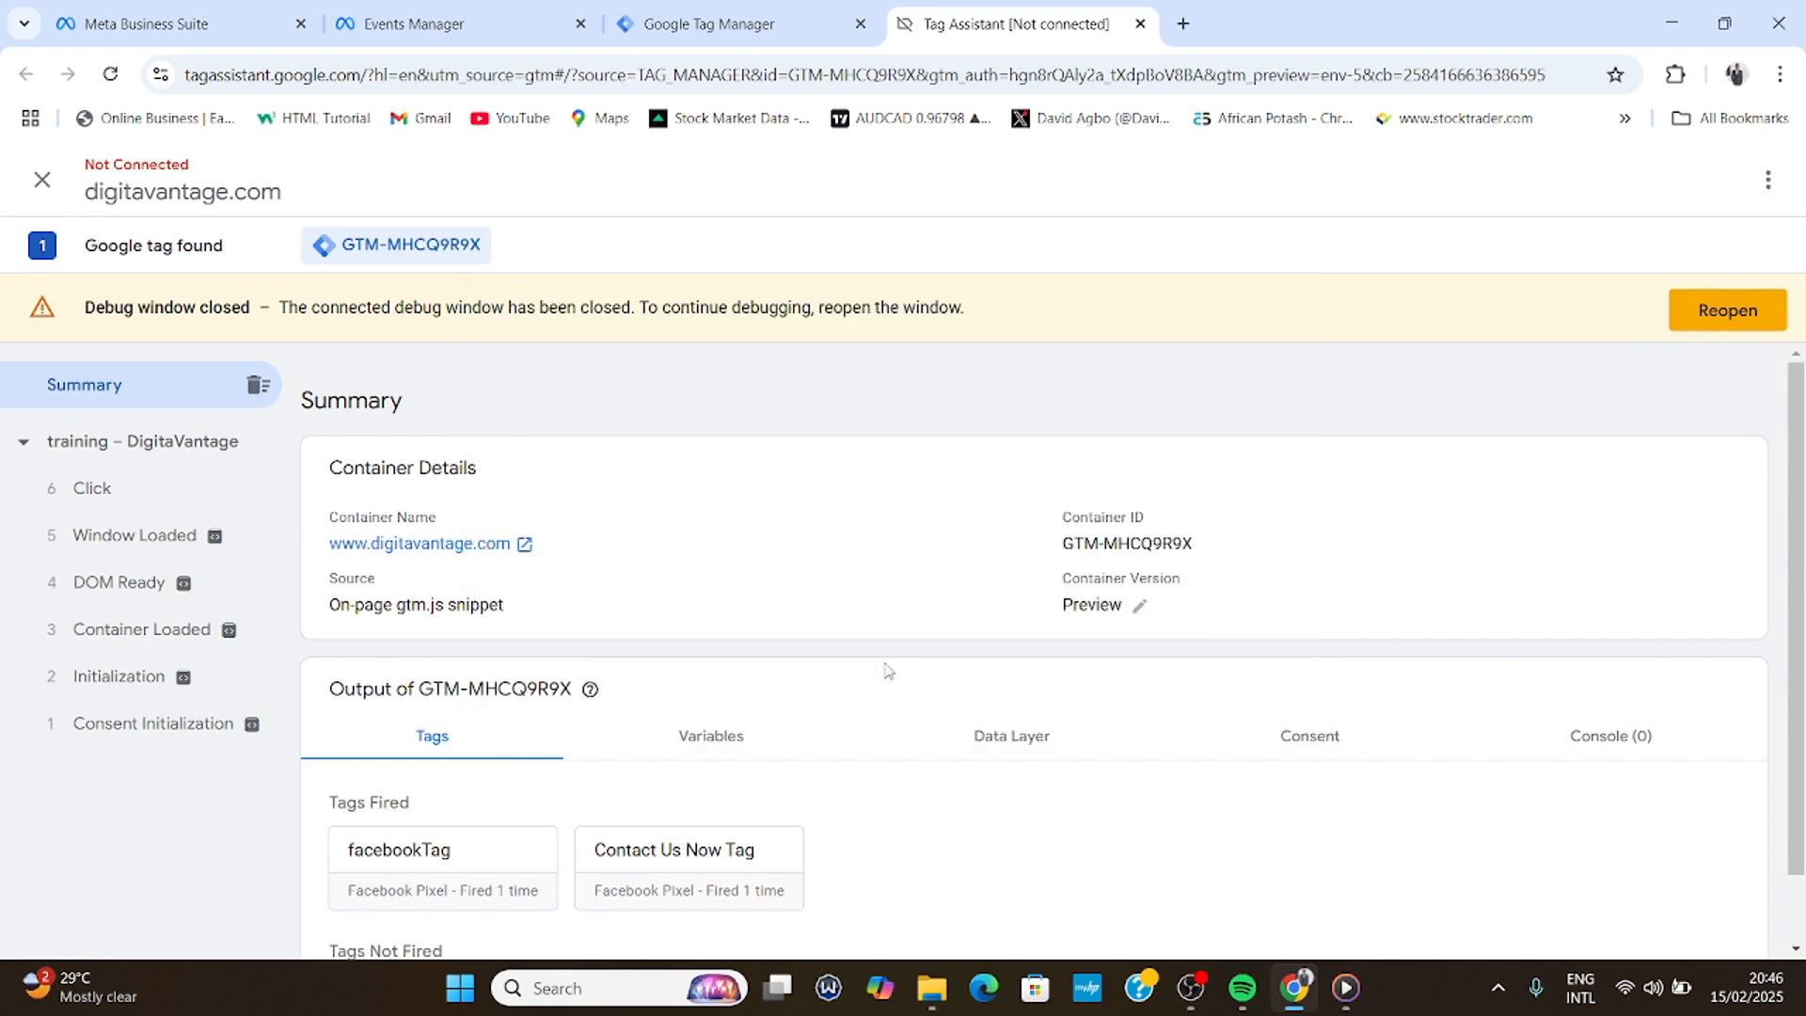
scroll(564, 743, down, 1)
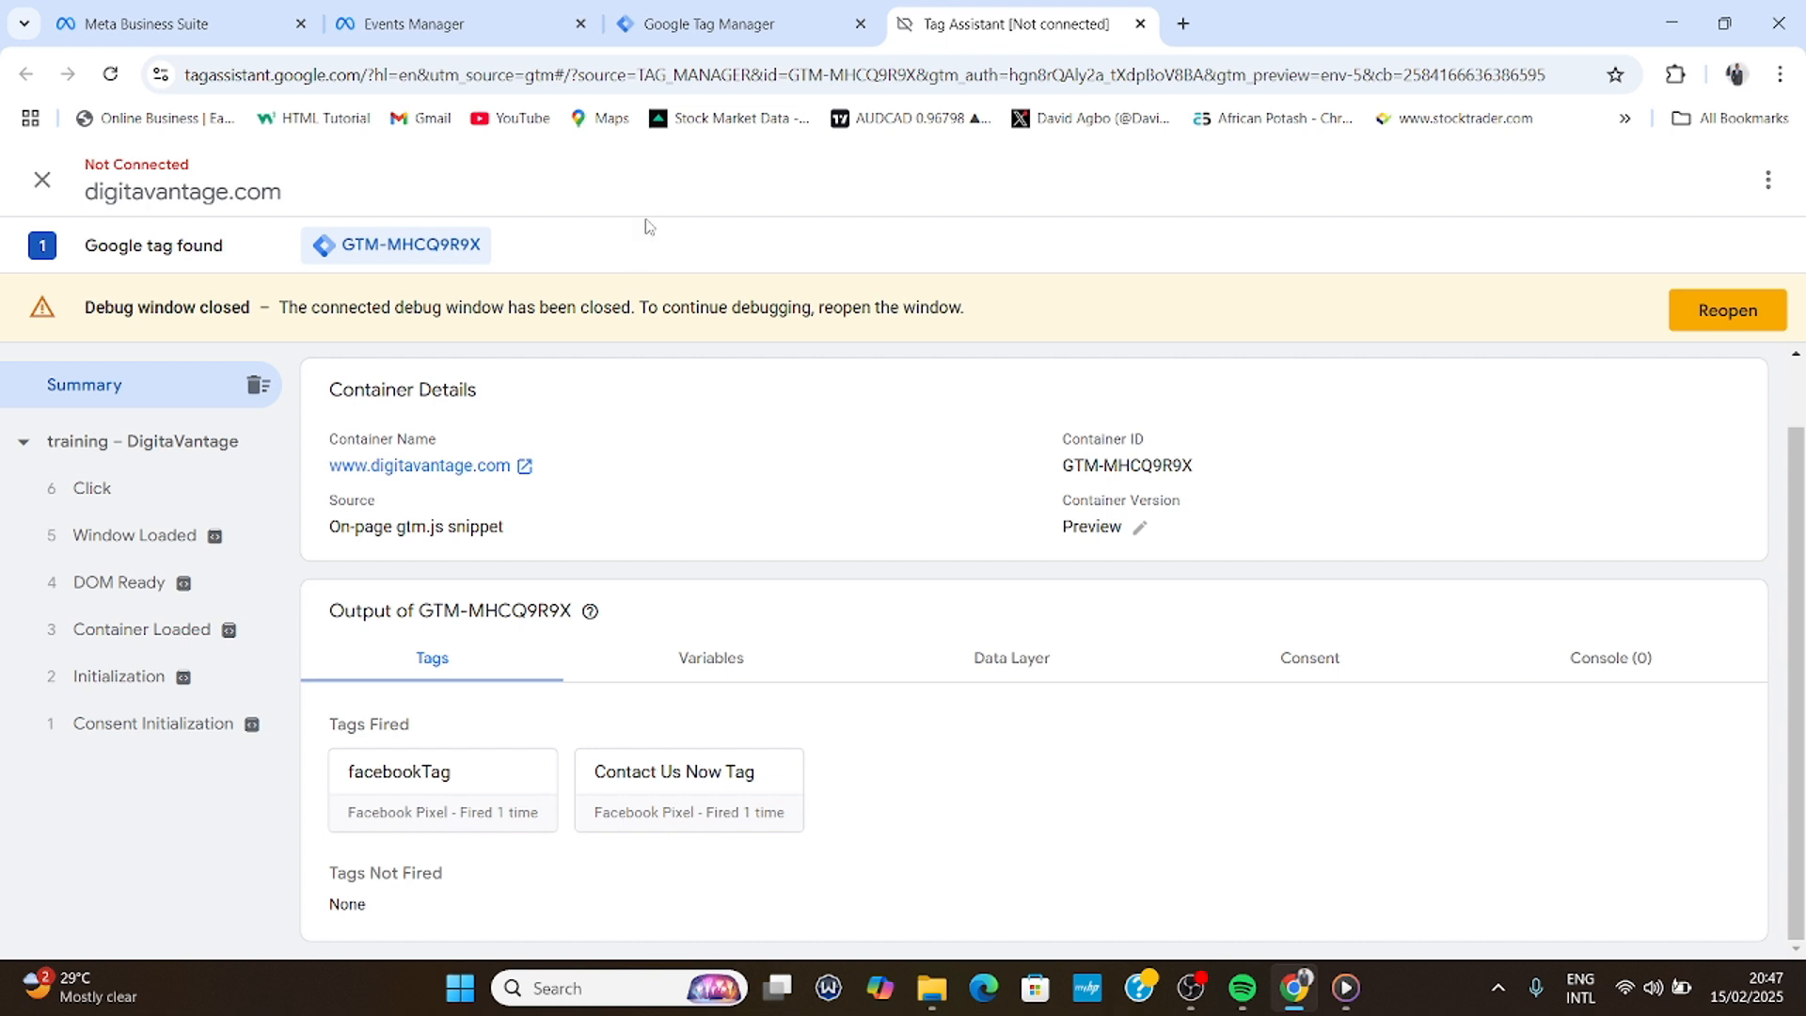
click(724, 21)
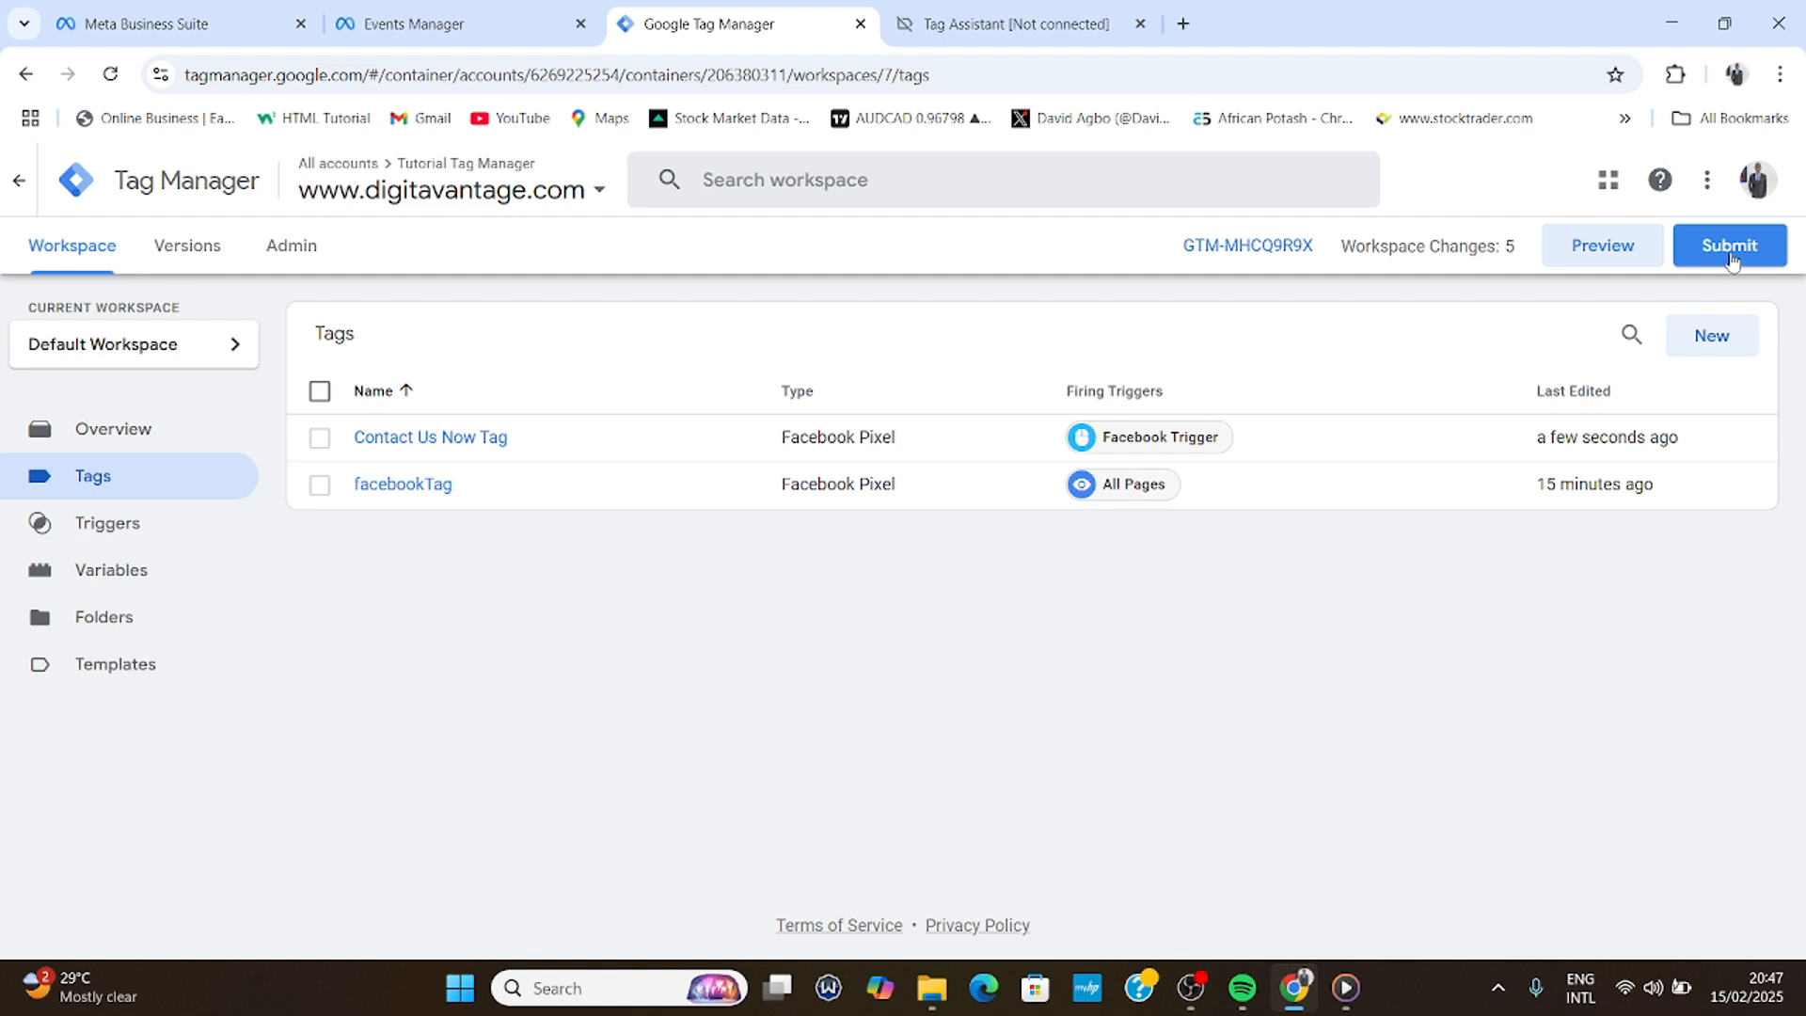
- Publish the workspace changes live as Version 7 without a version description
click(414, 24)
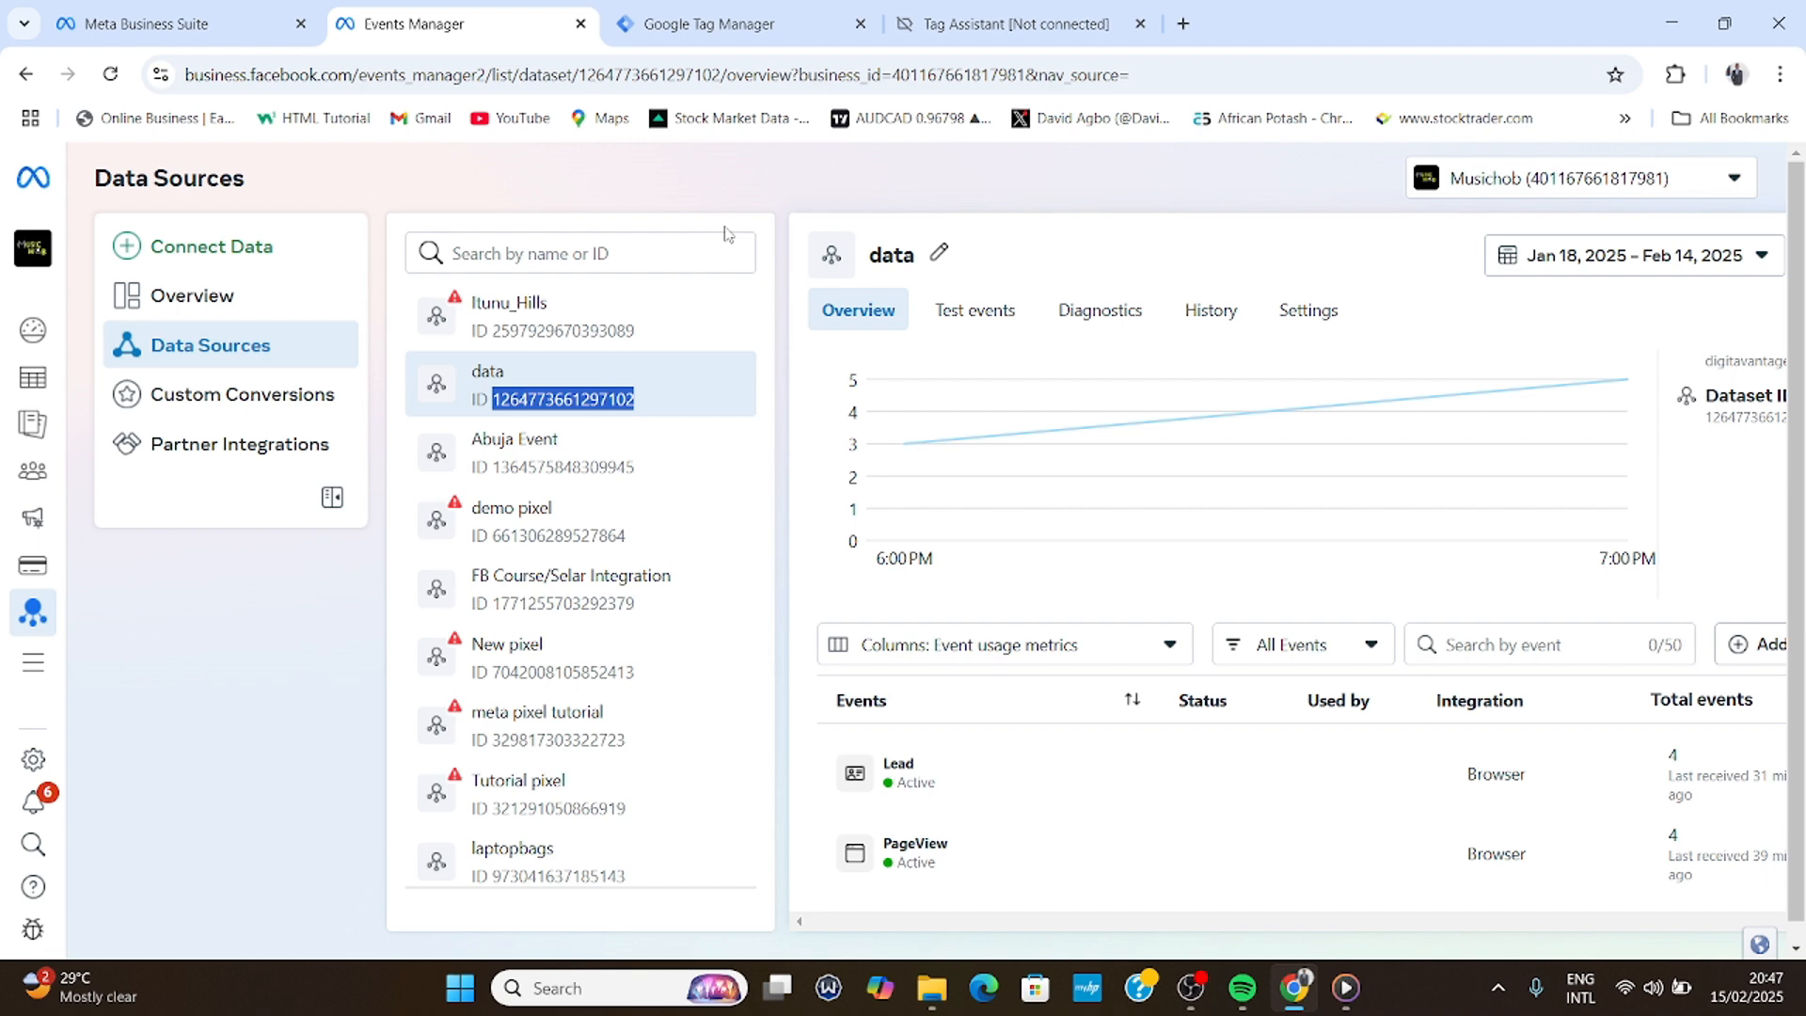
click(715, 24)
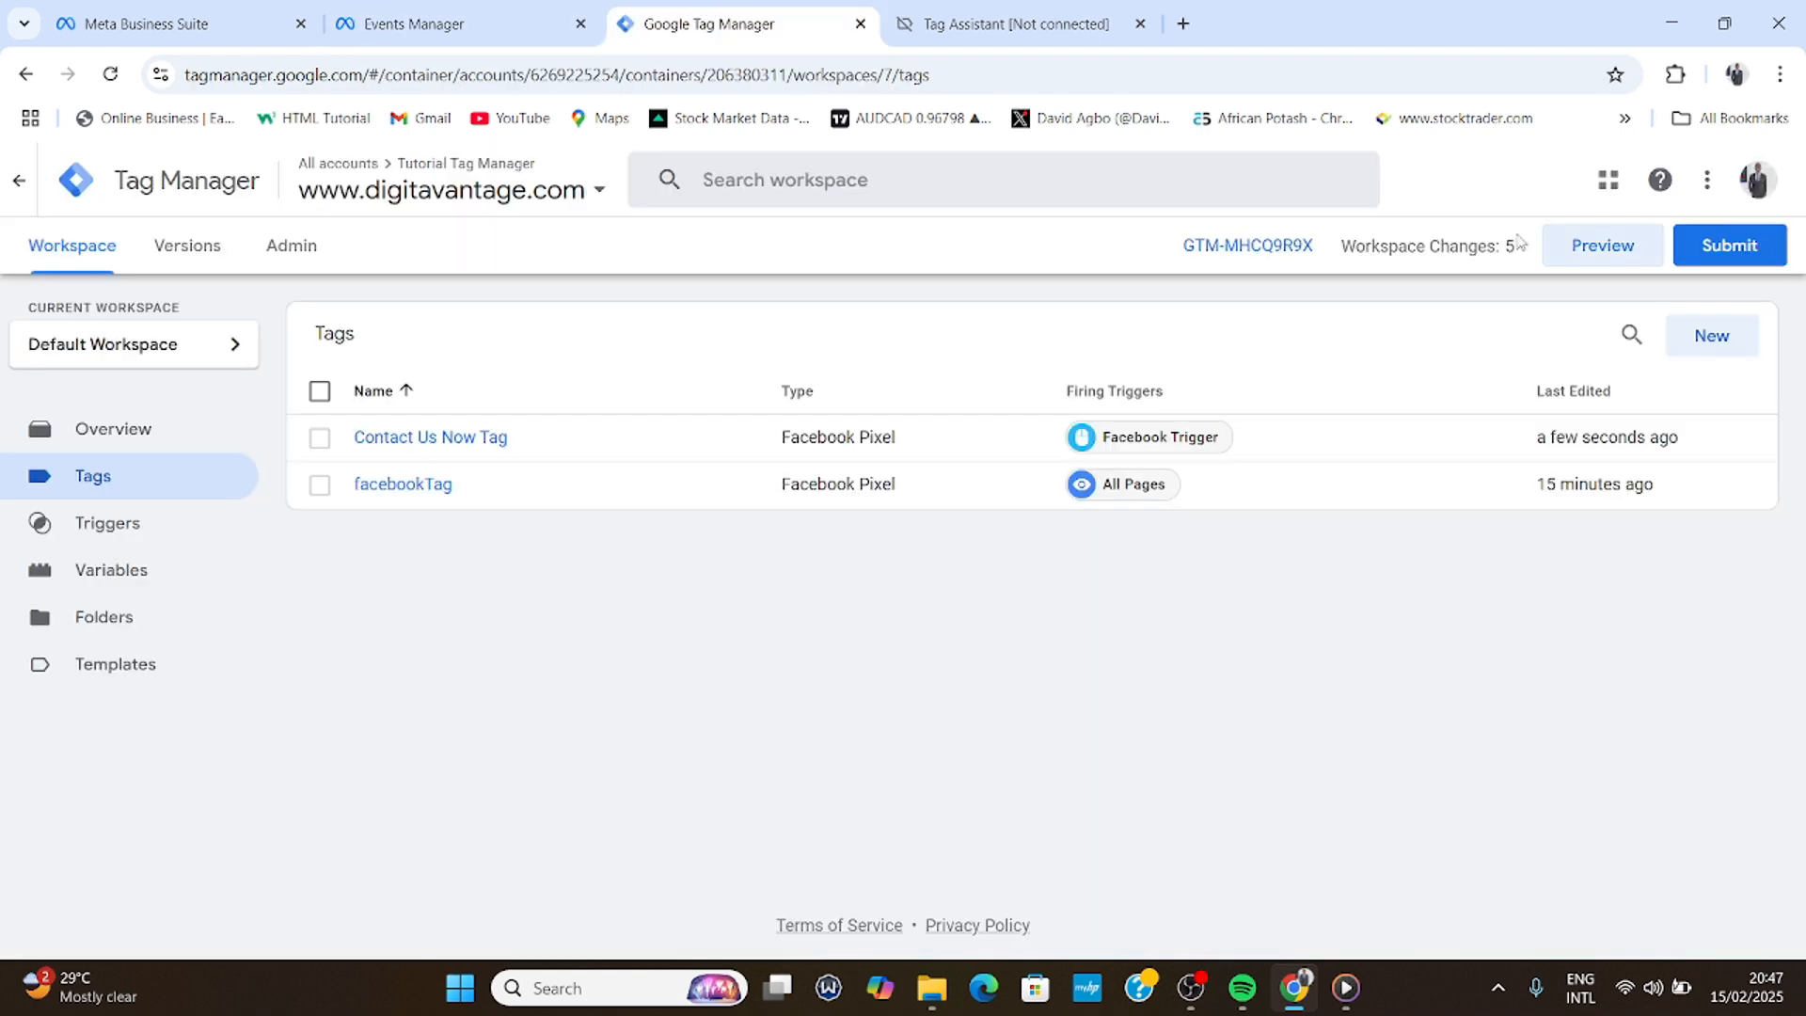
click(1736, 251)
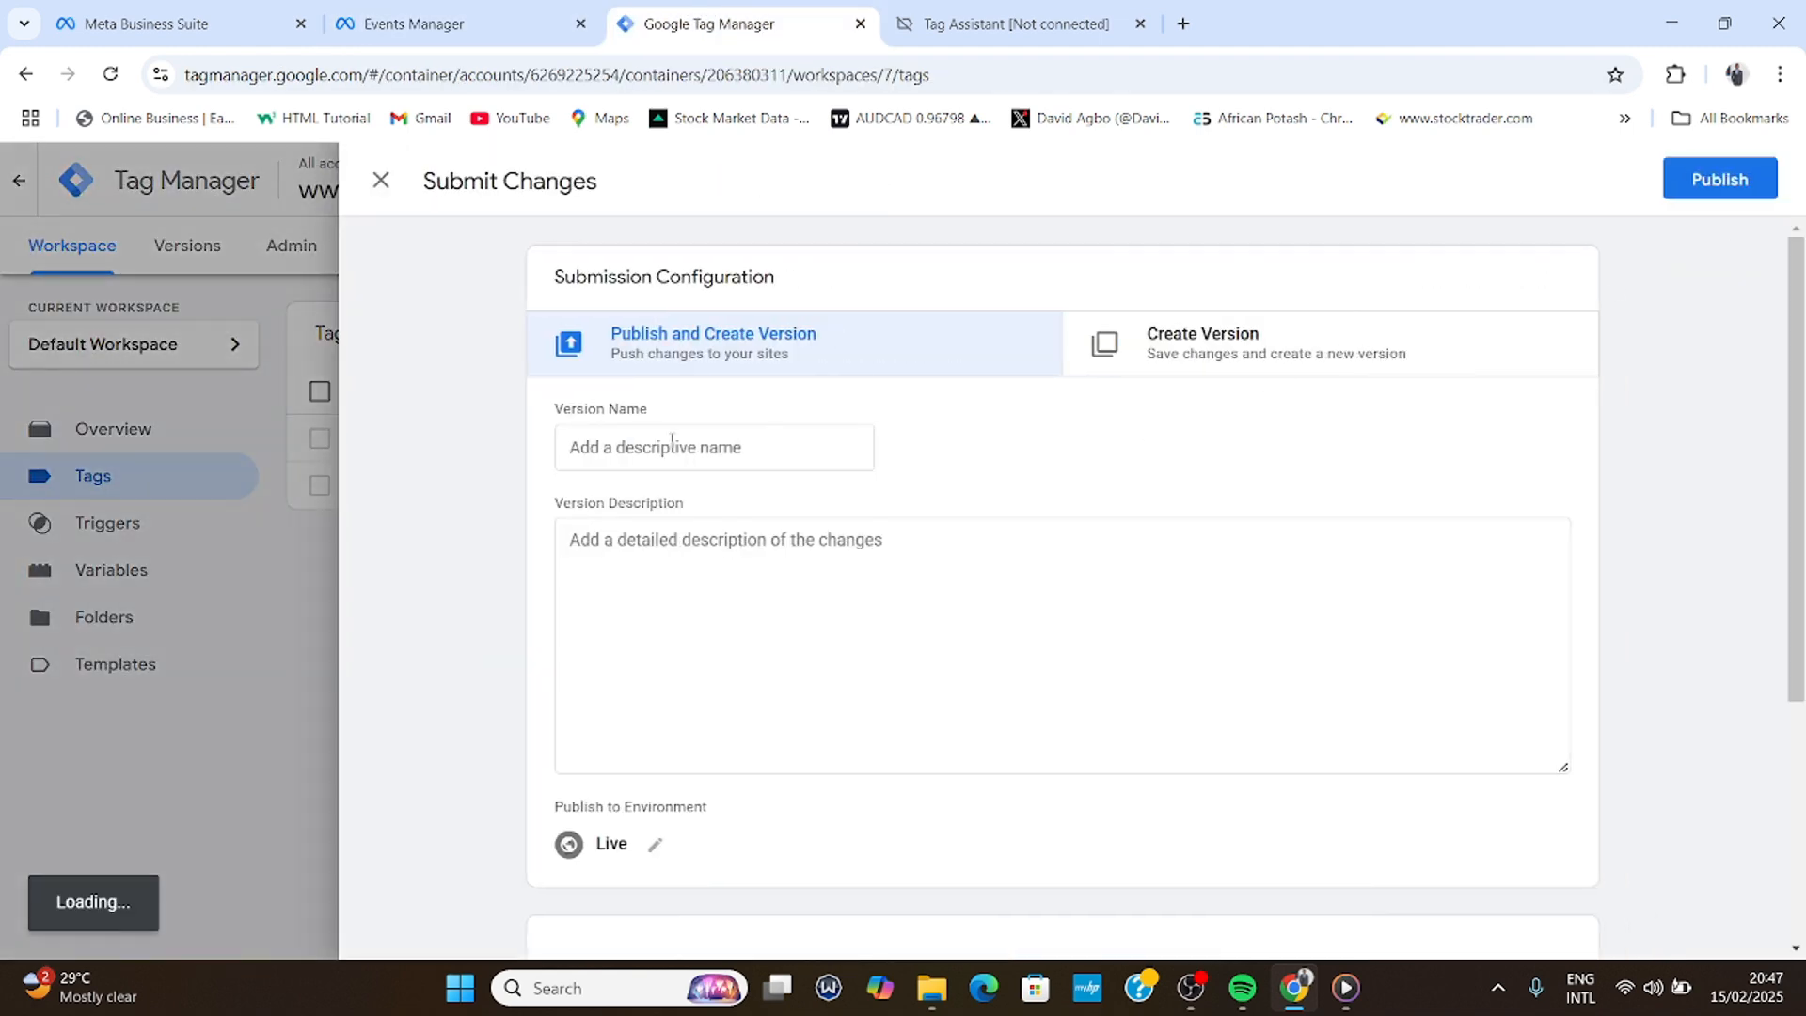
scroll(859, 503, down, 1)
scroll(1084, 508, up, 1)
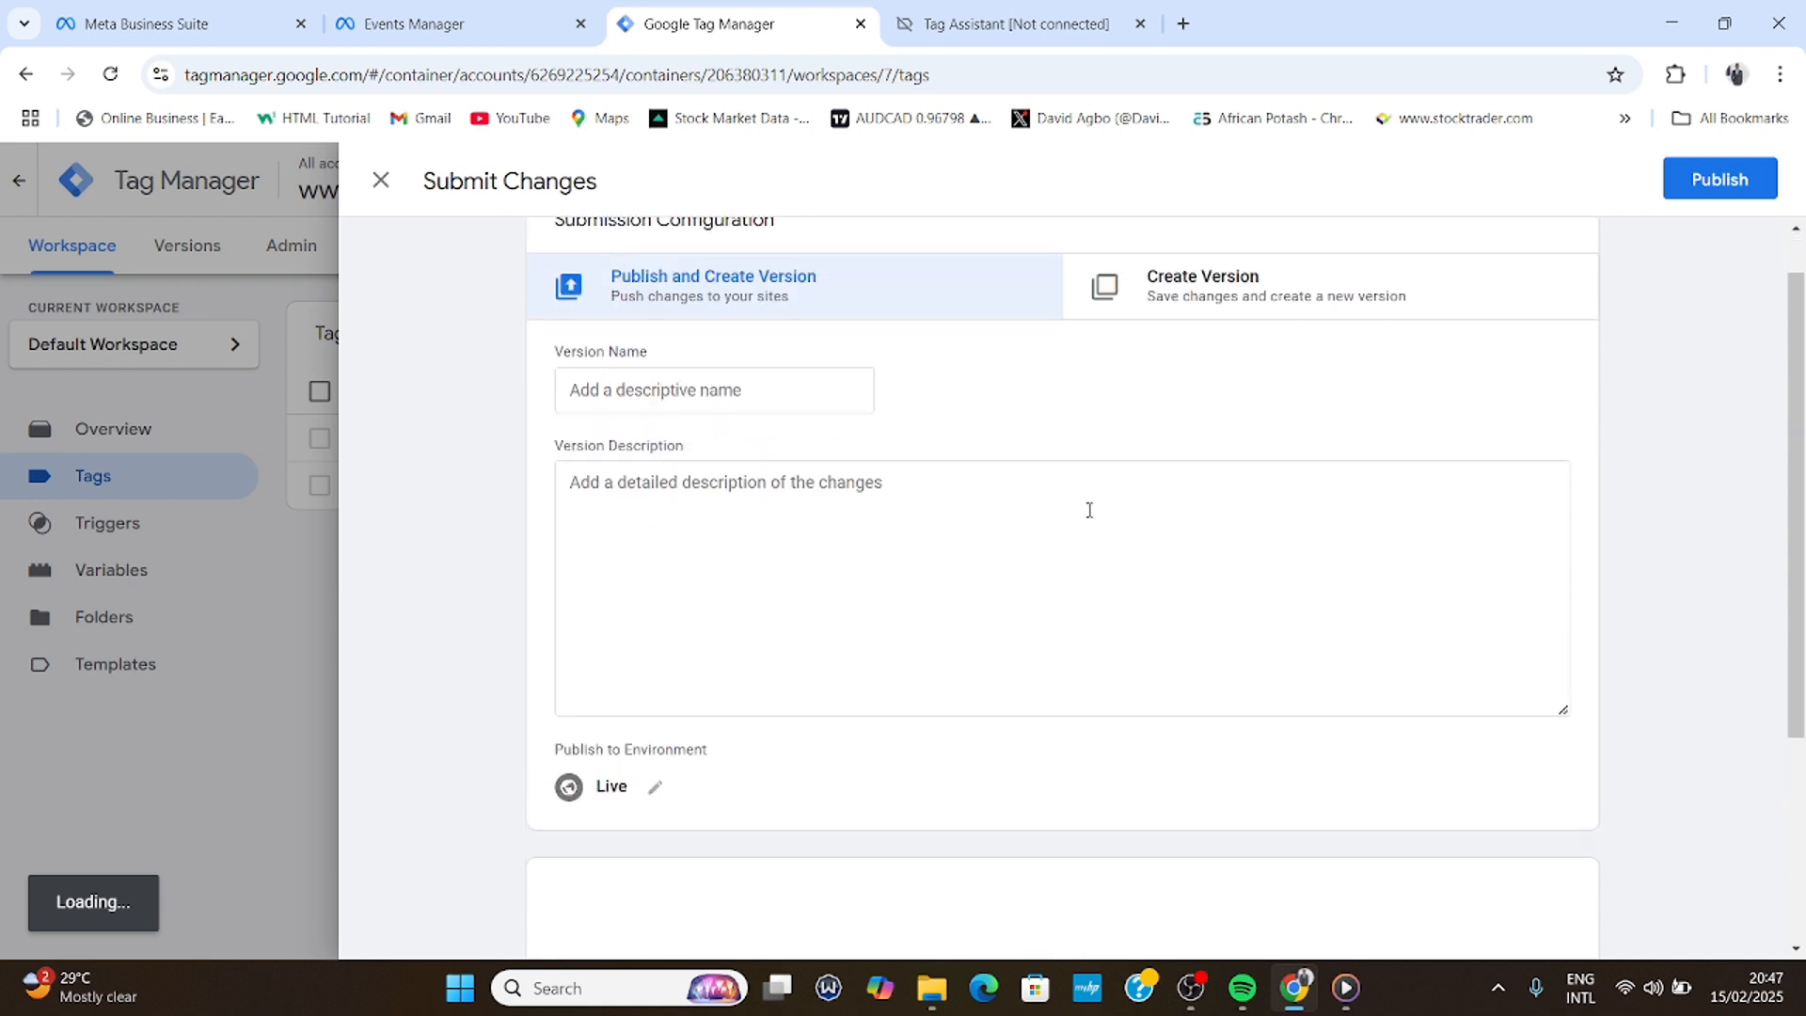
click(1716, 179)
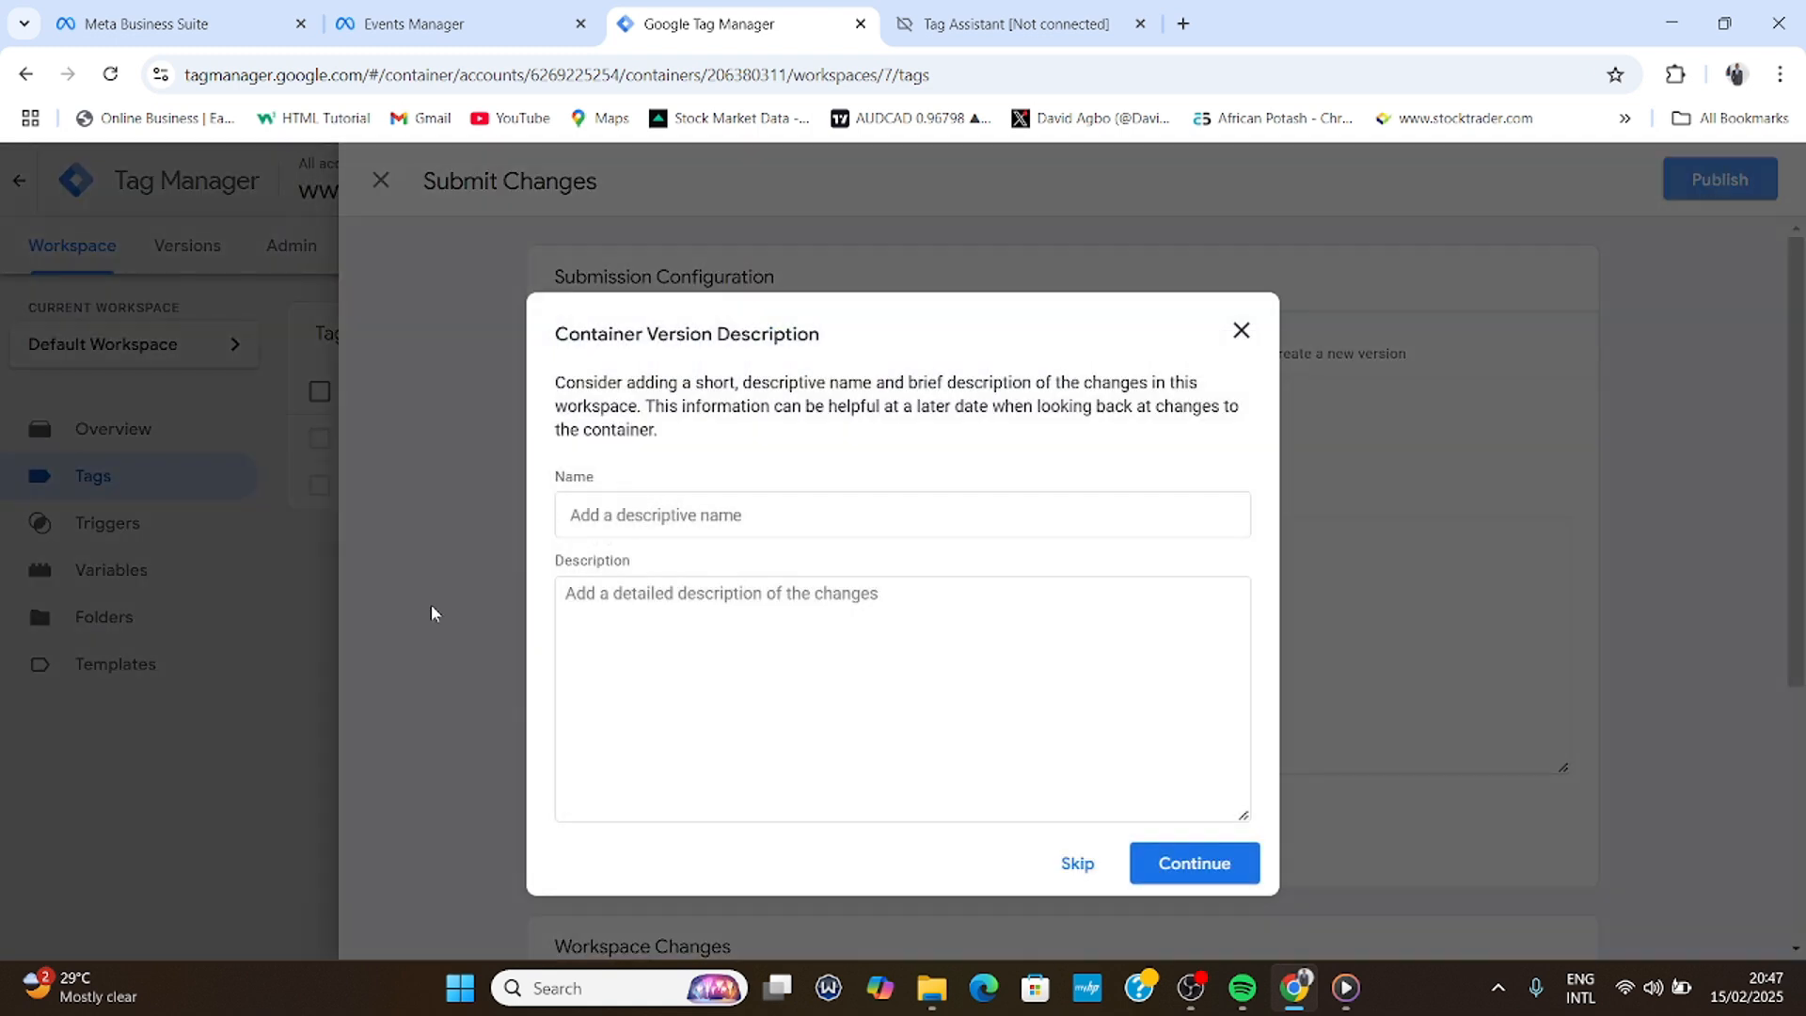
click(1200, 870)
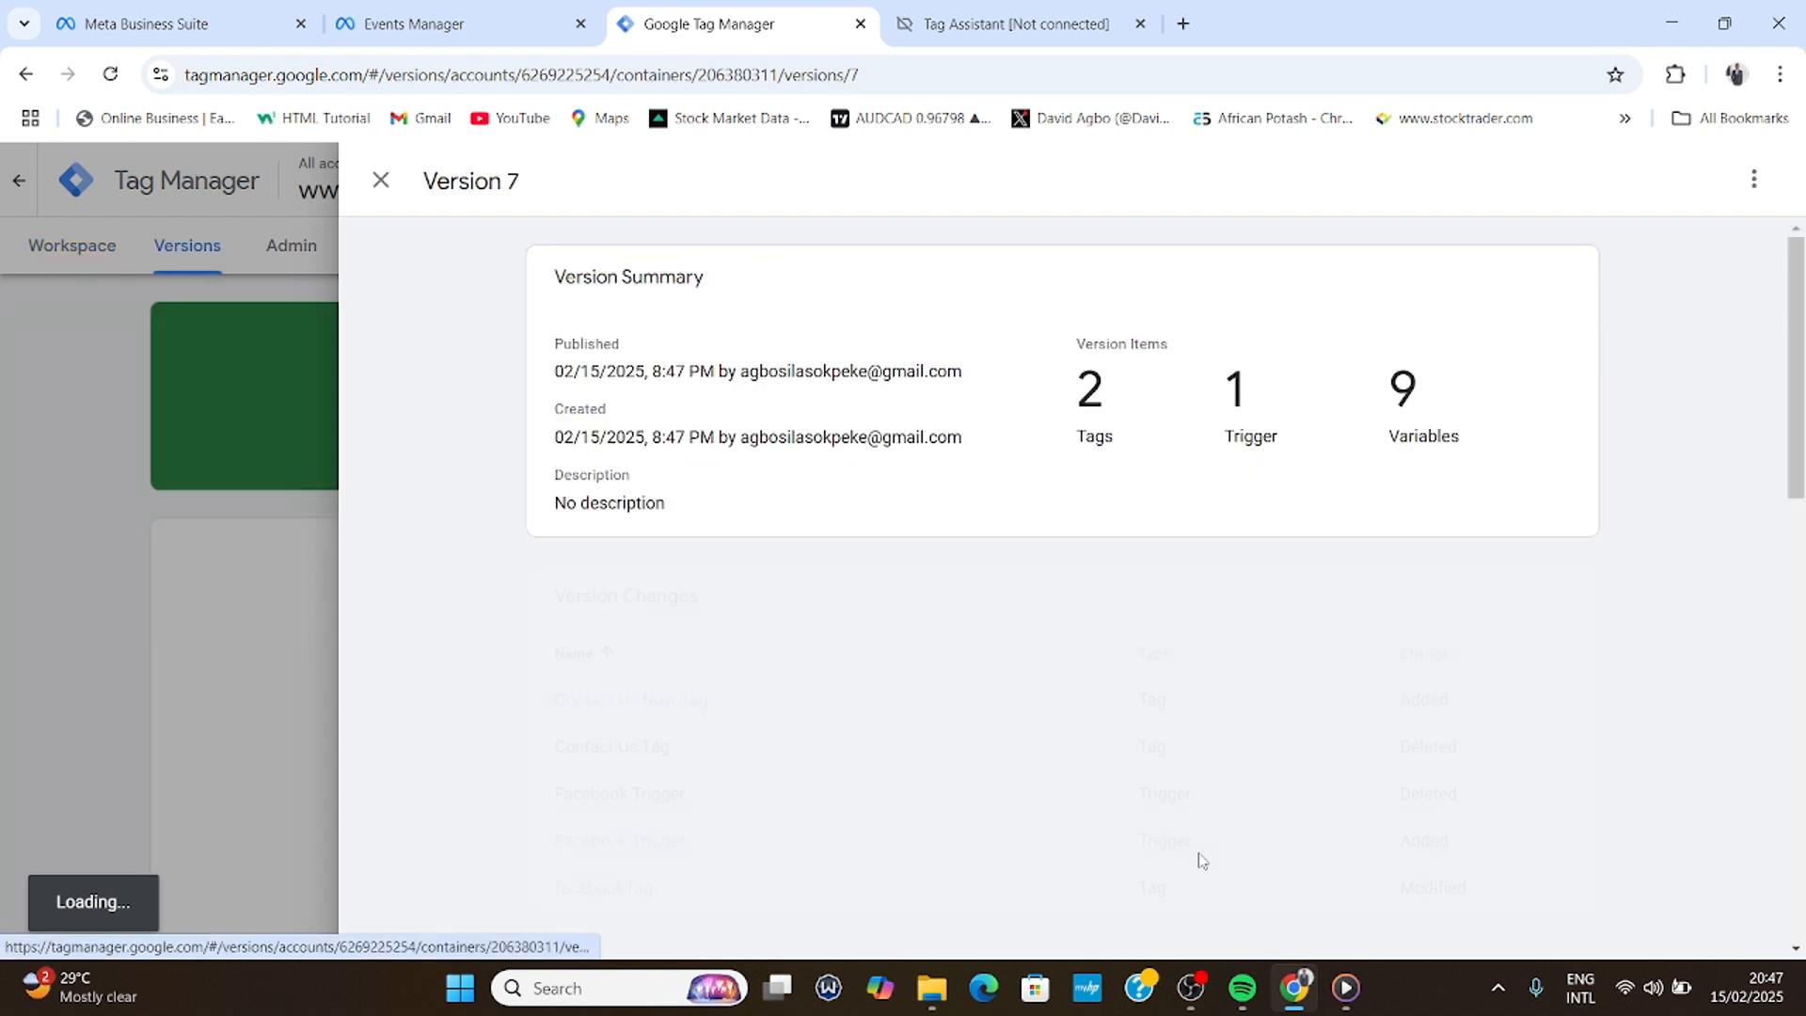
click(510, 19)
mouse_move(921, 442)
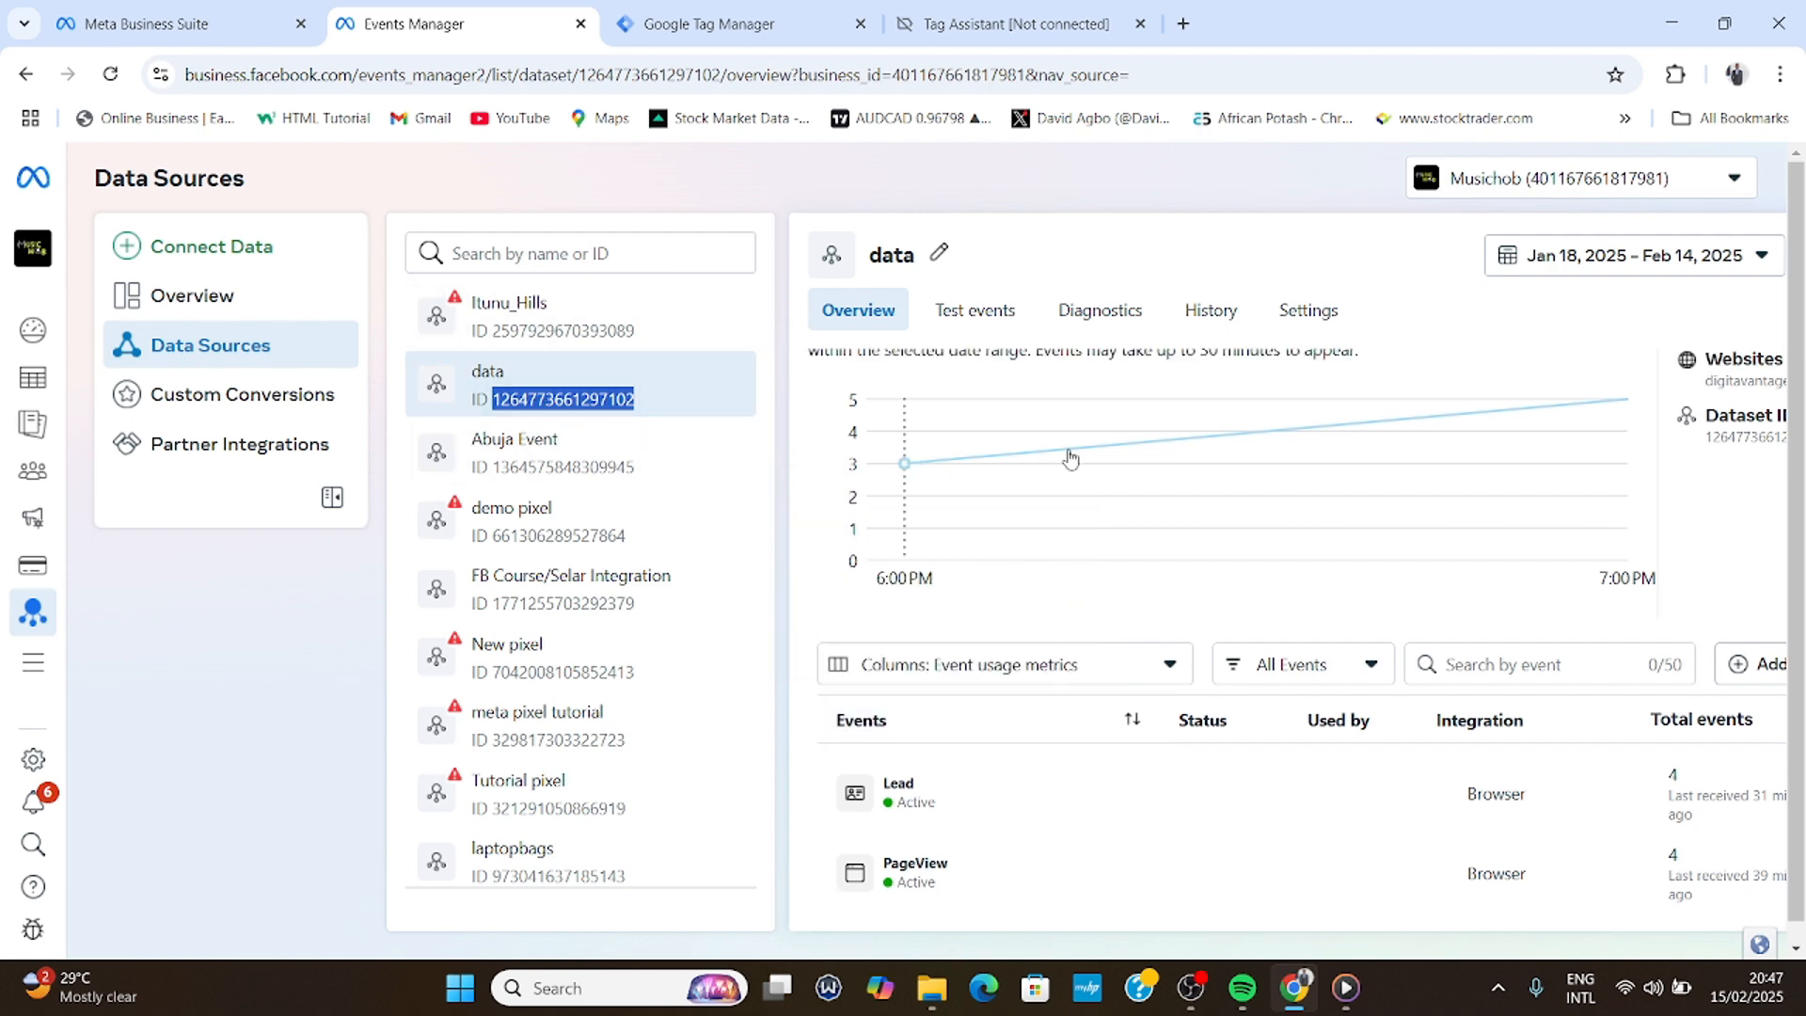
- From the data dataset's Test events, open digitavantage.com/training for website testing
click(1002, 322)
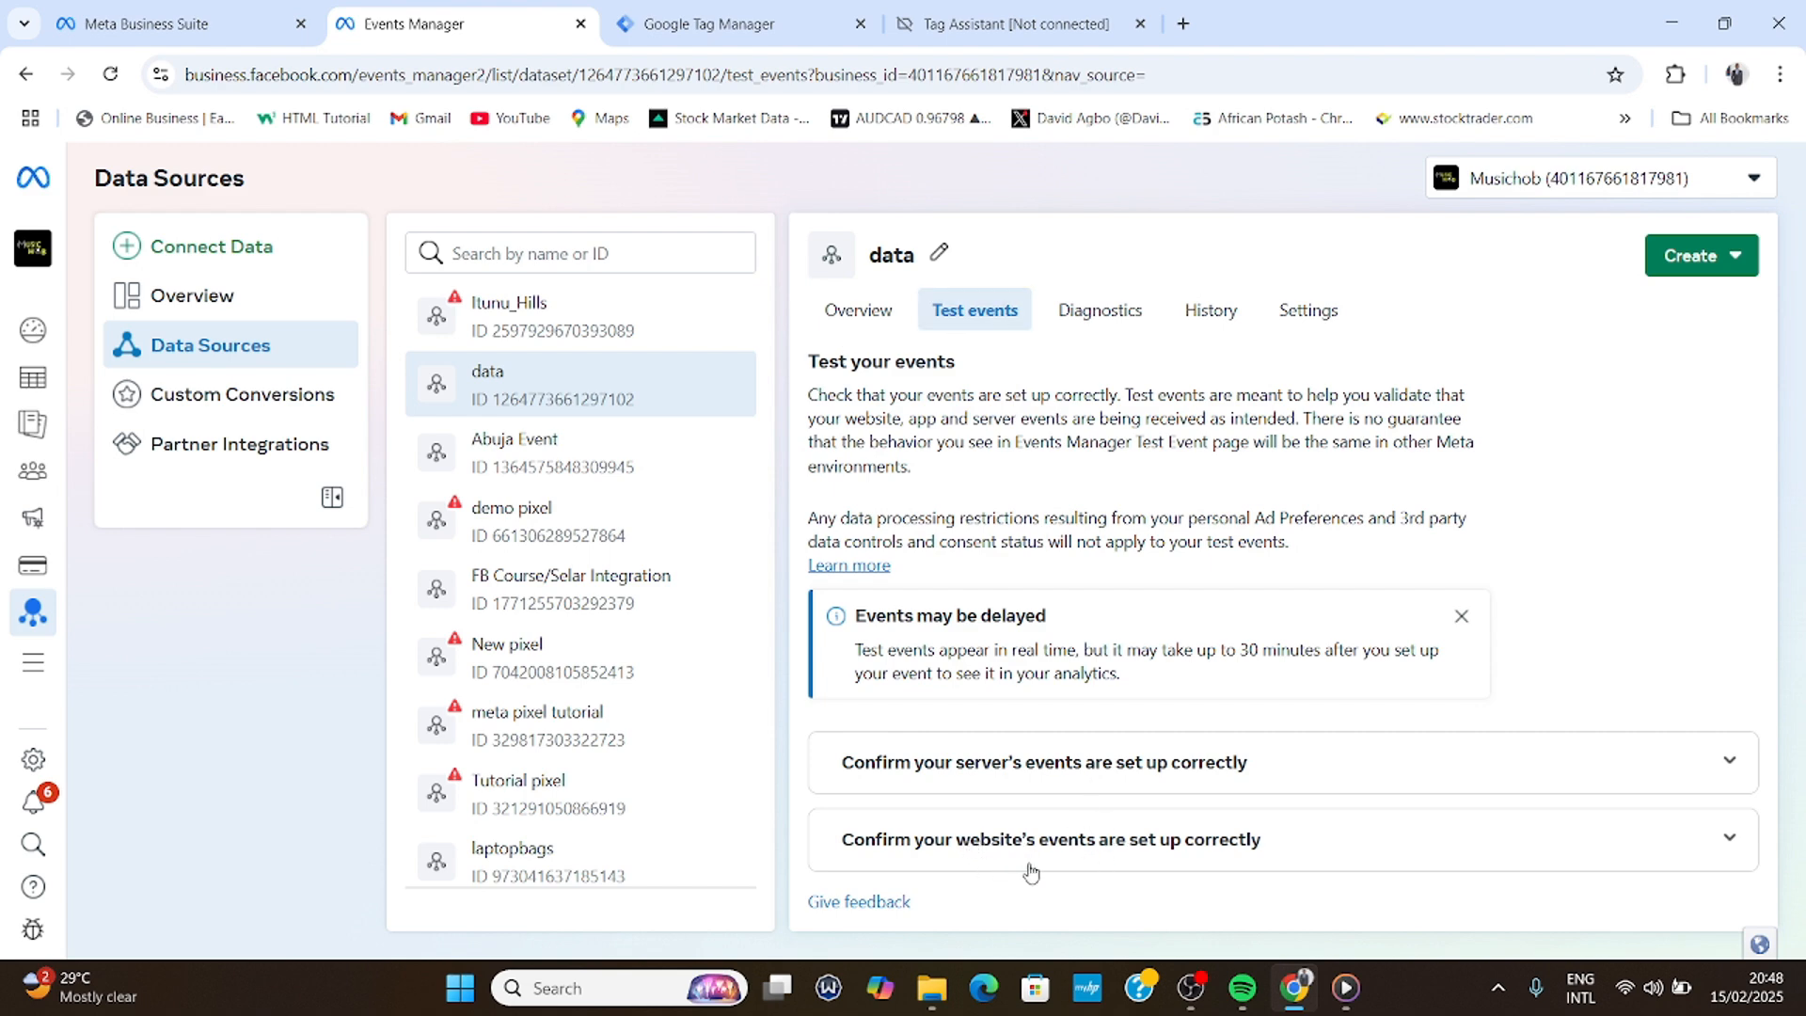
click(1117, 846)
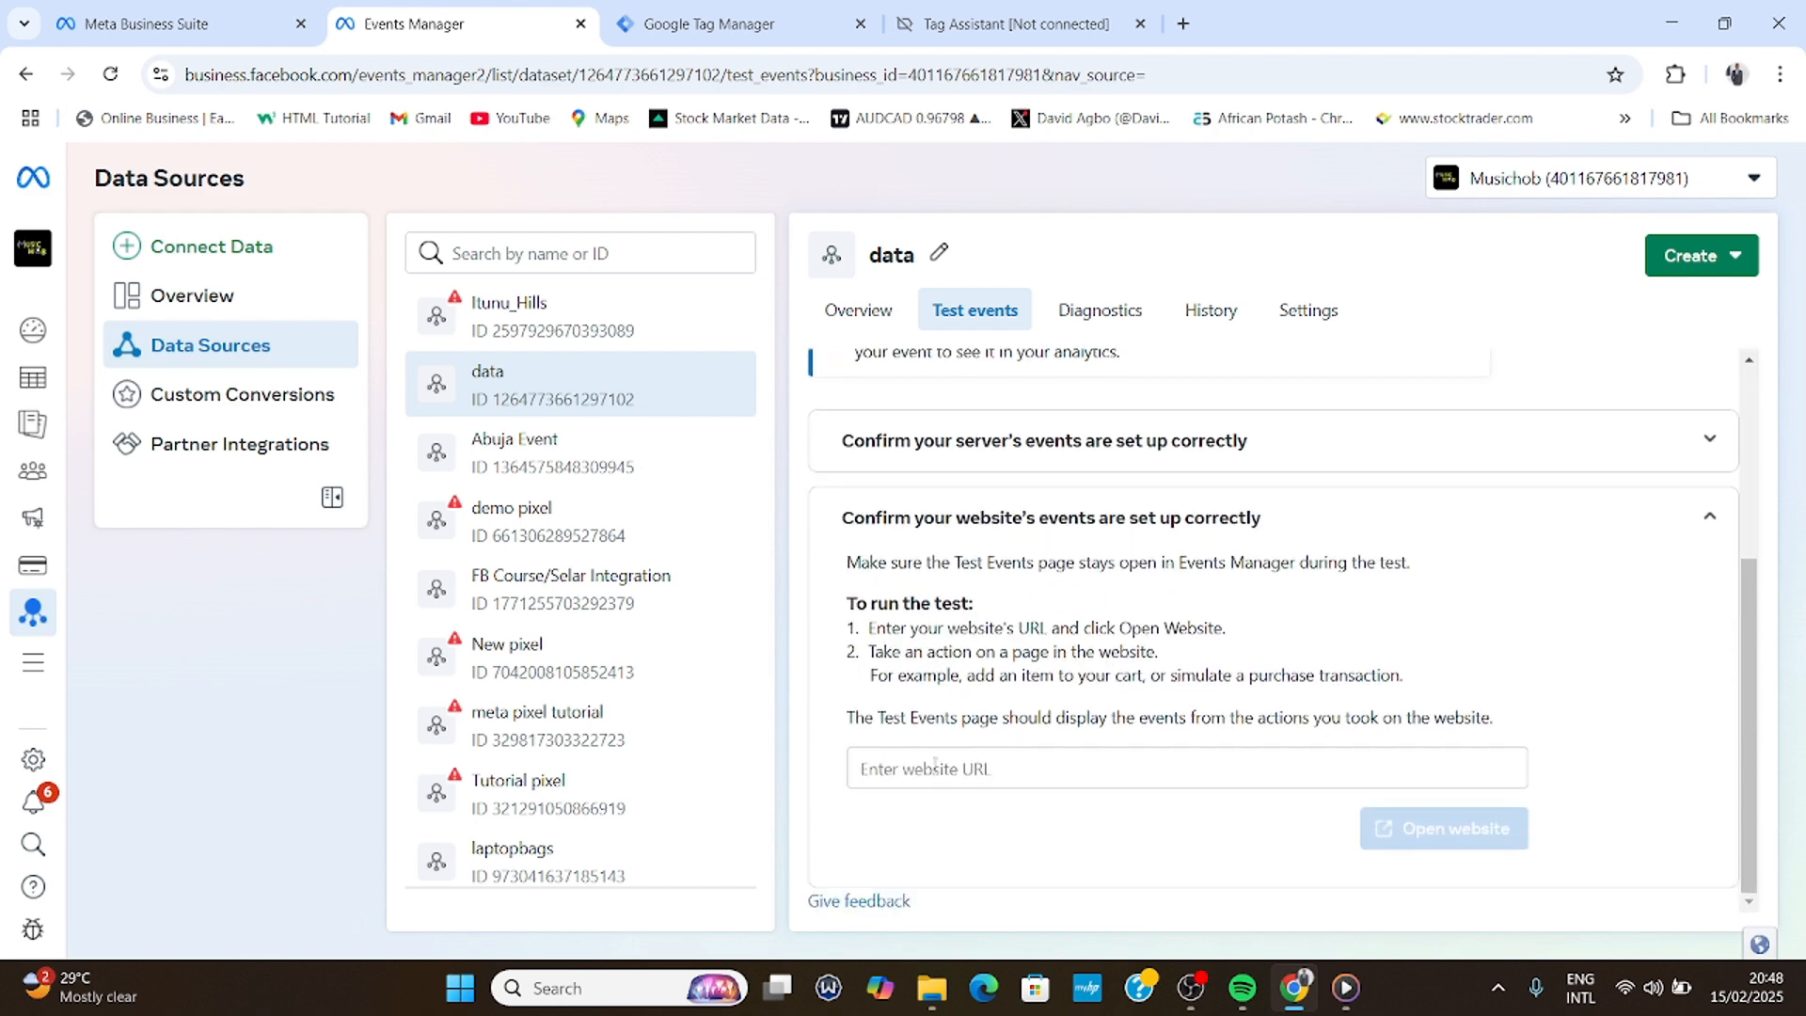
click(1044, 770)
click(957, 508)
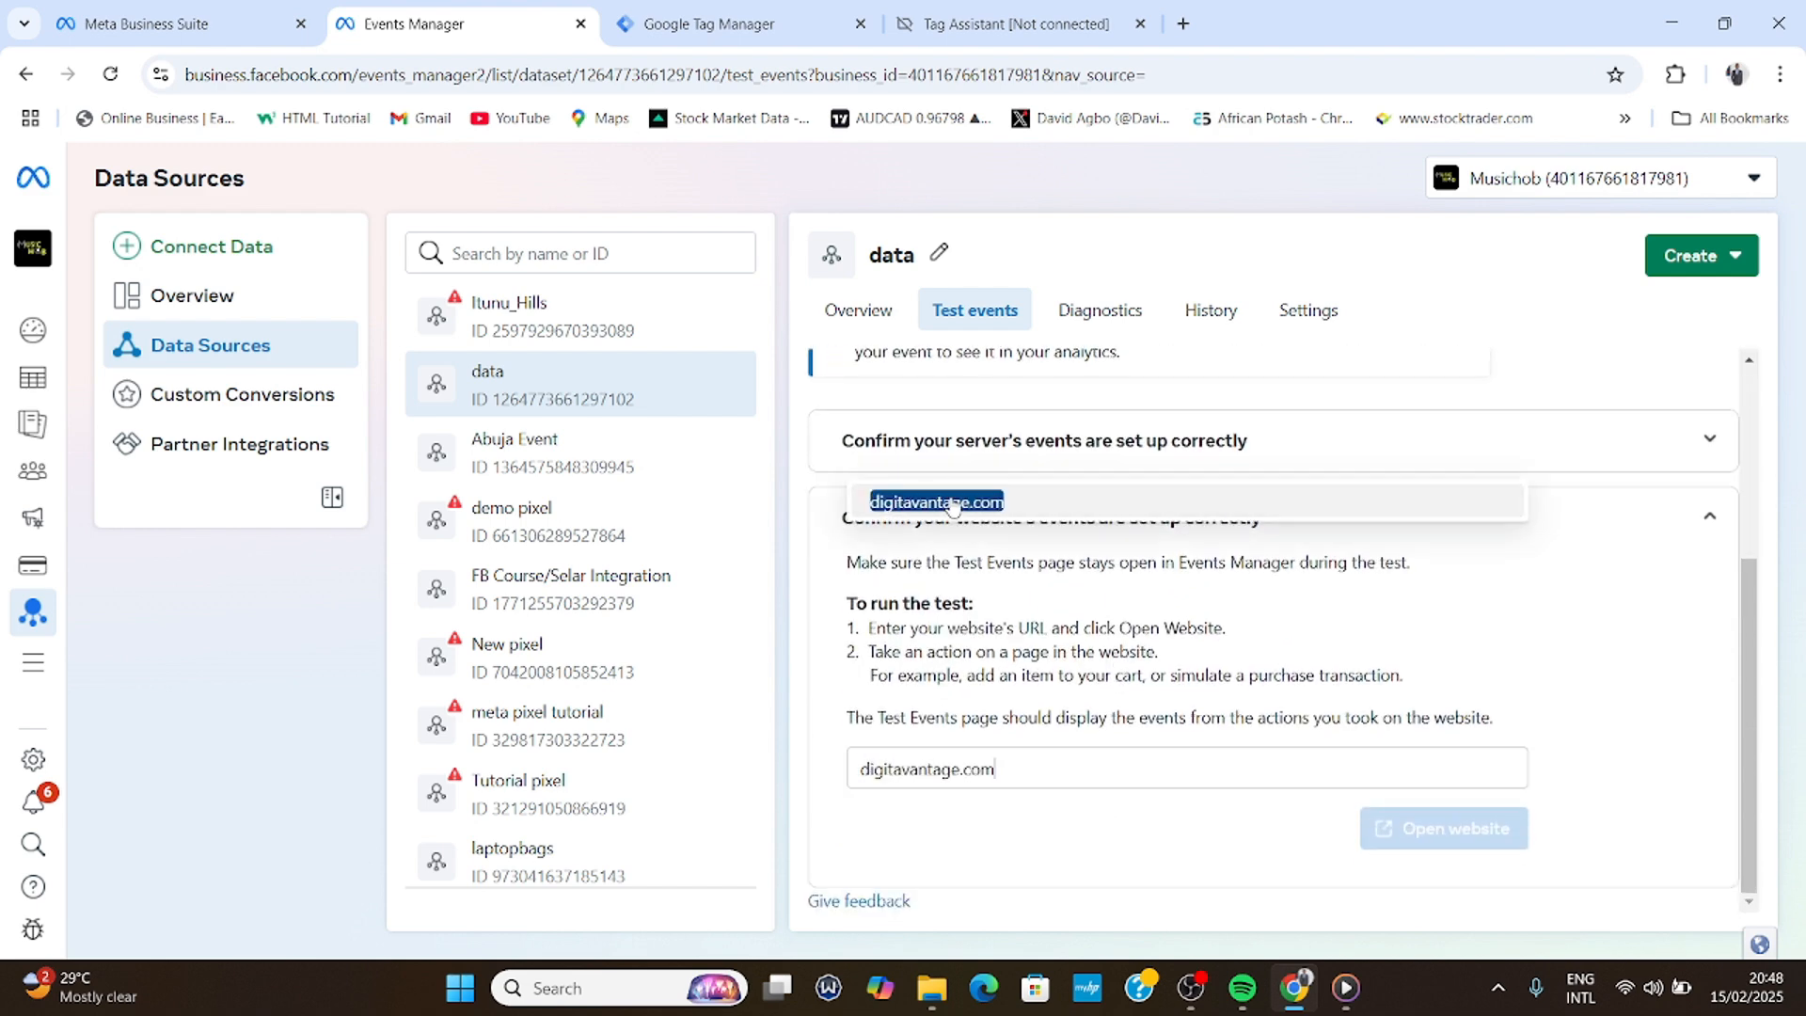
text(/)
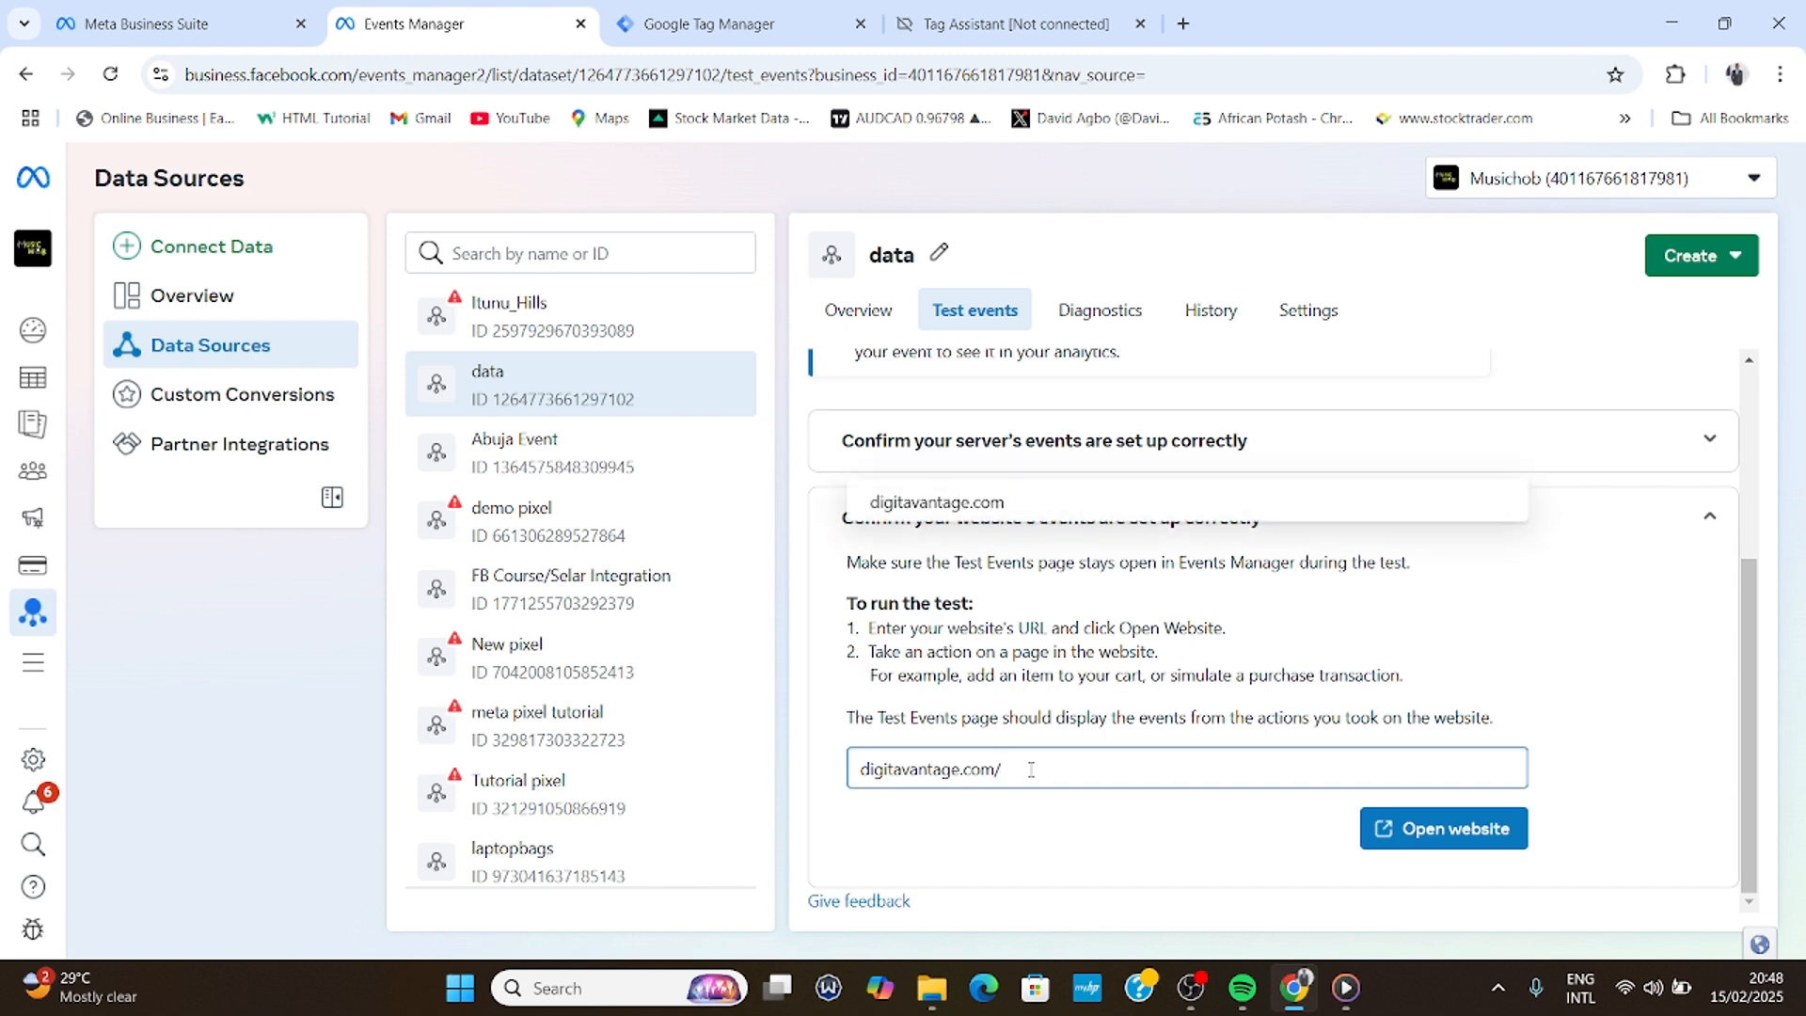
text(training)
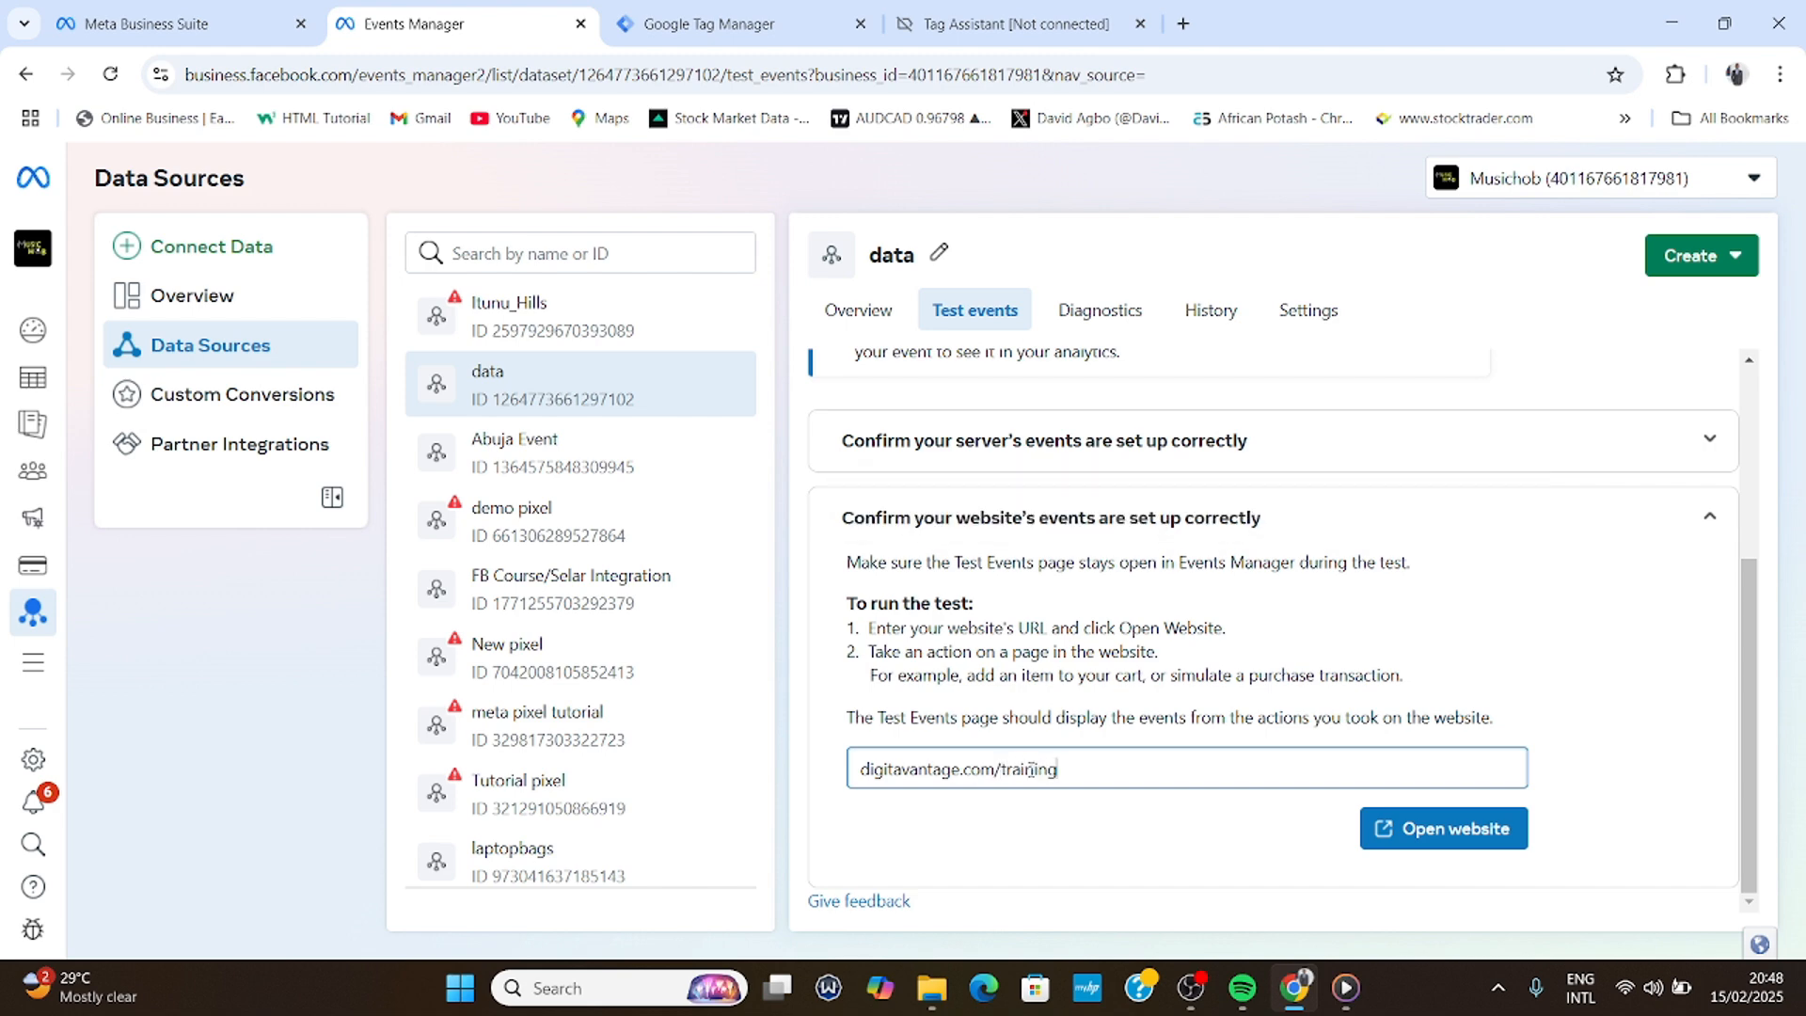
click(1415, 827)
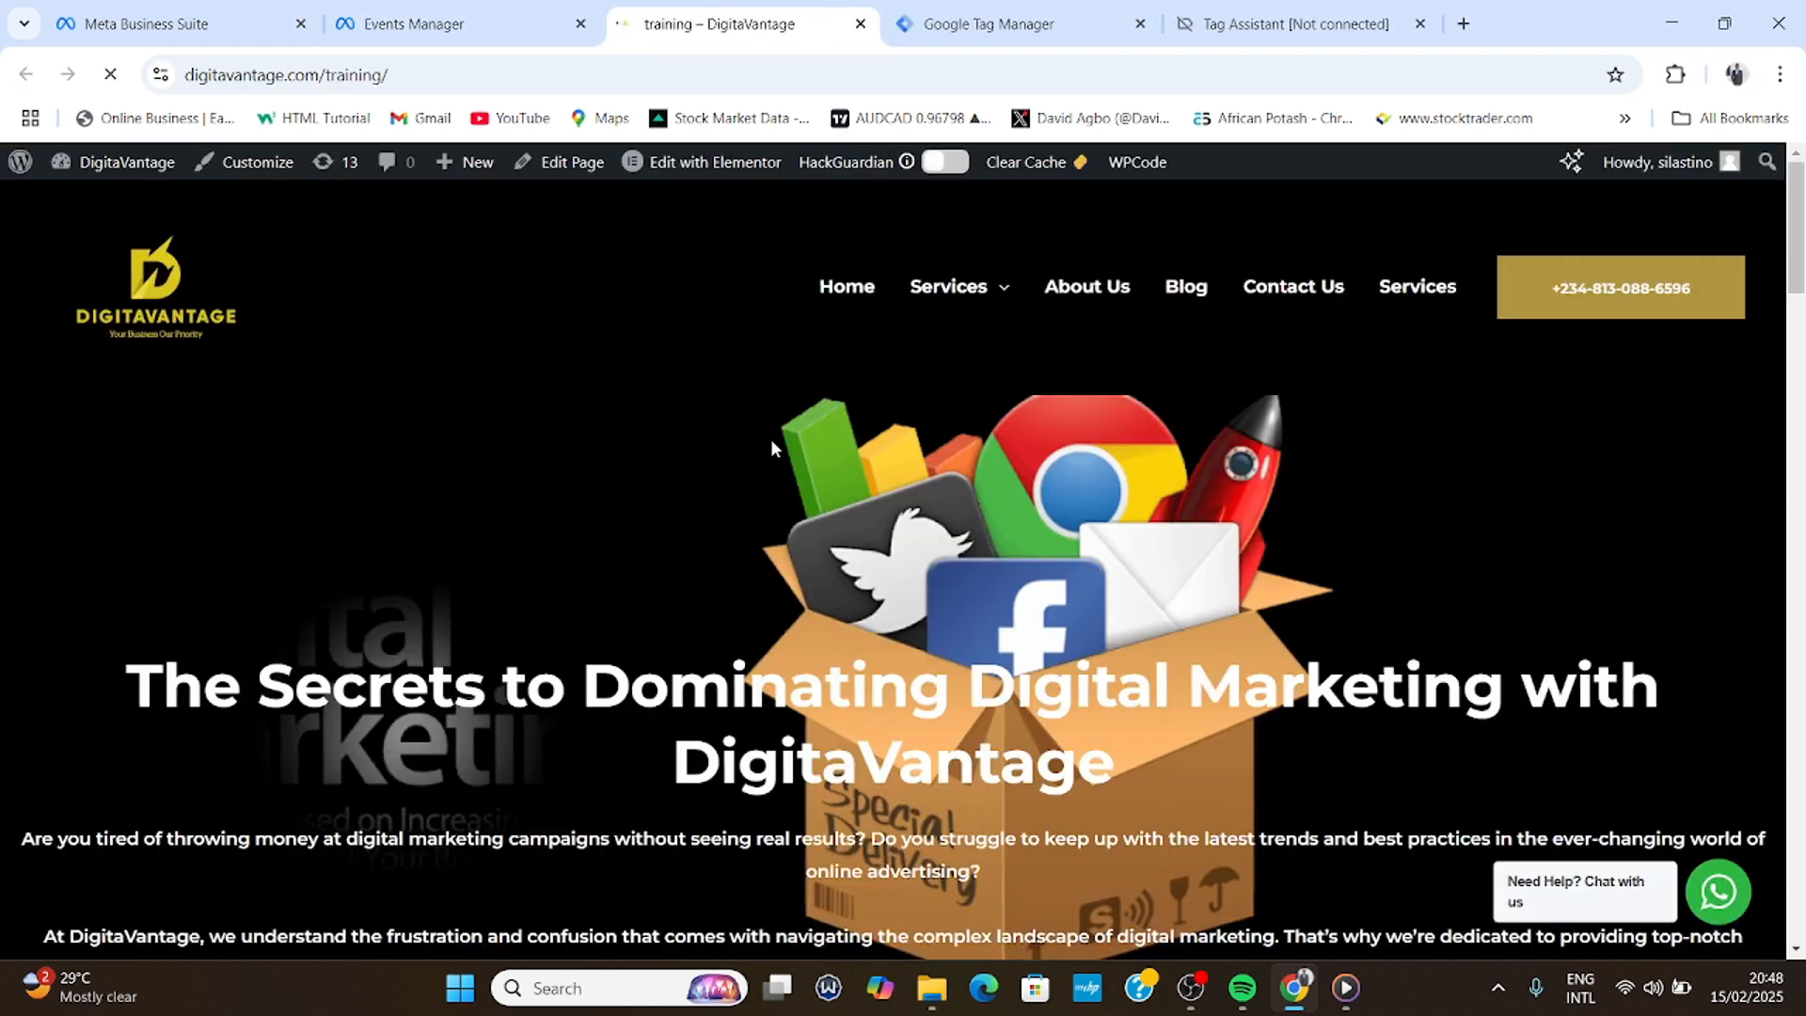
- Click CONTACT US NOW on the training page to fire Lead, then return to Events Manager
scroll(772, 447, down, 7)
scroll(771, 438, down, 20)
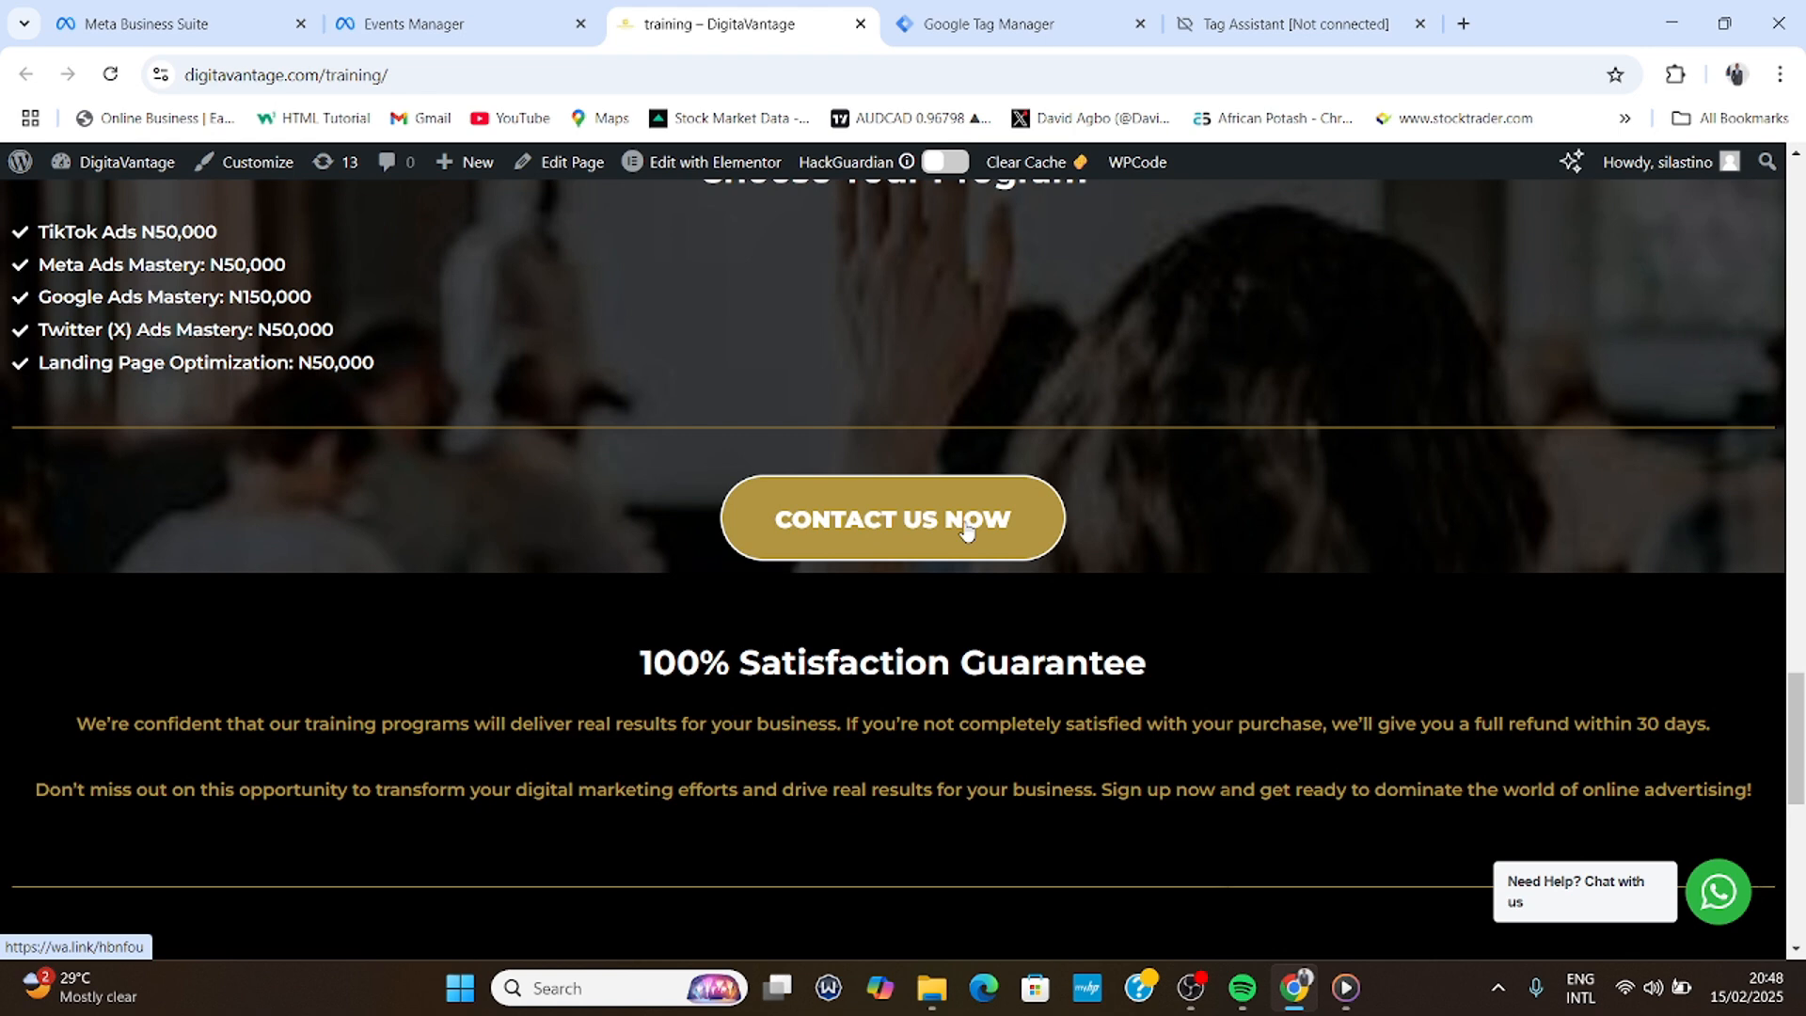
click(881, 509)
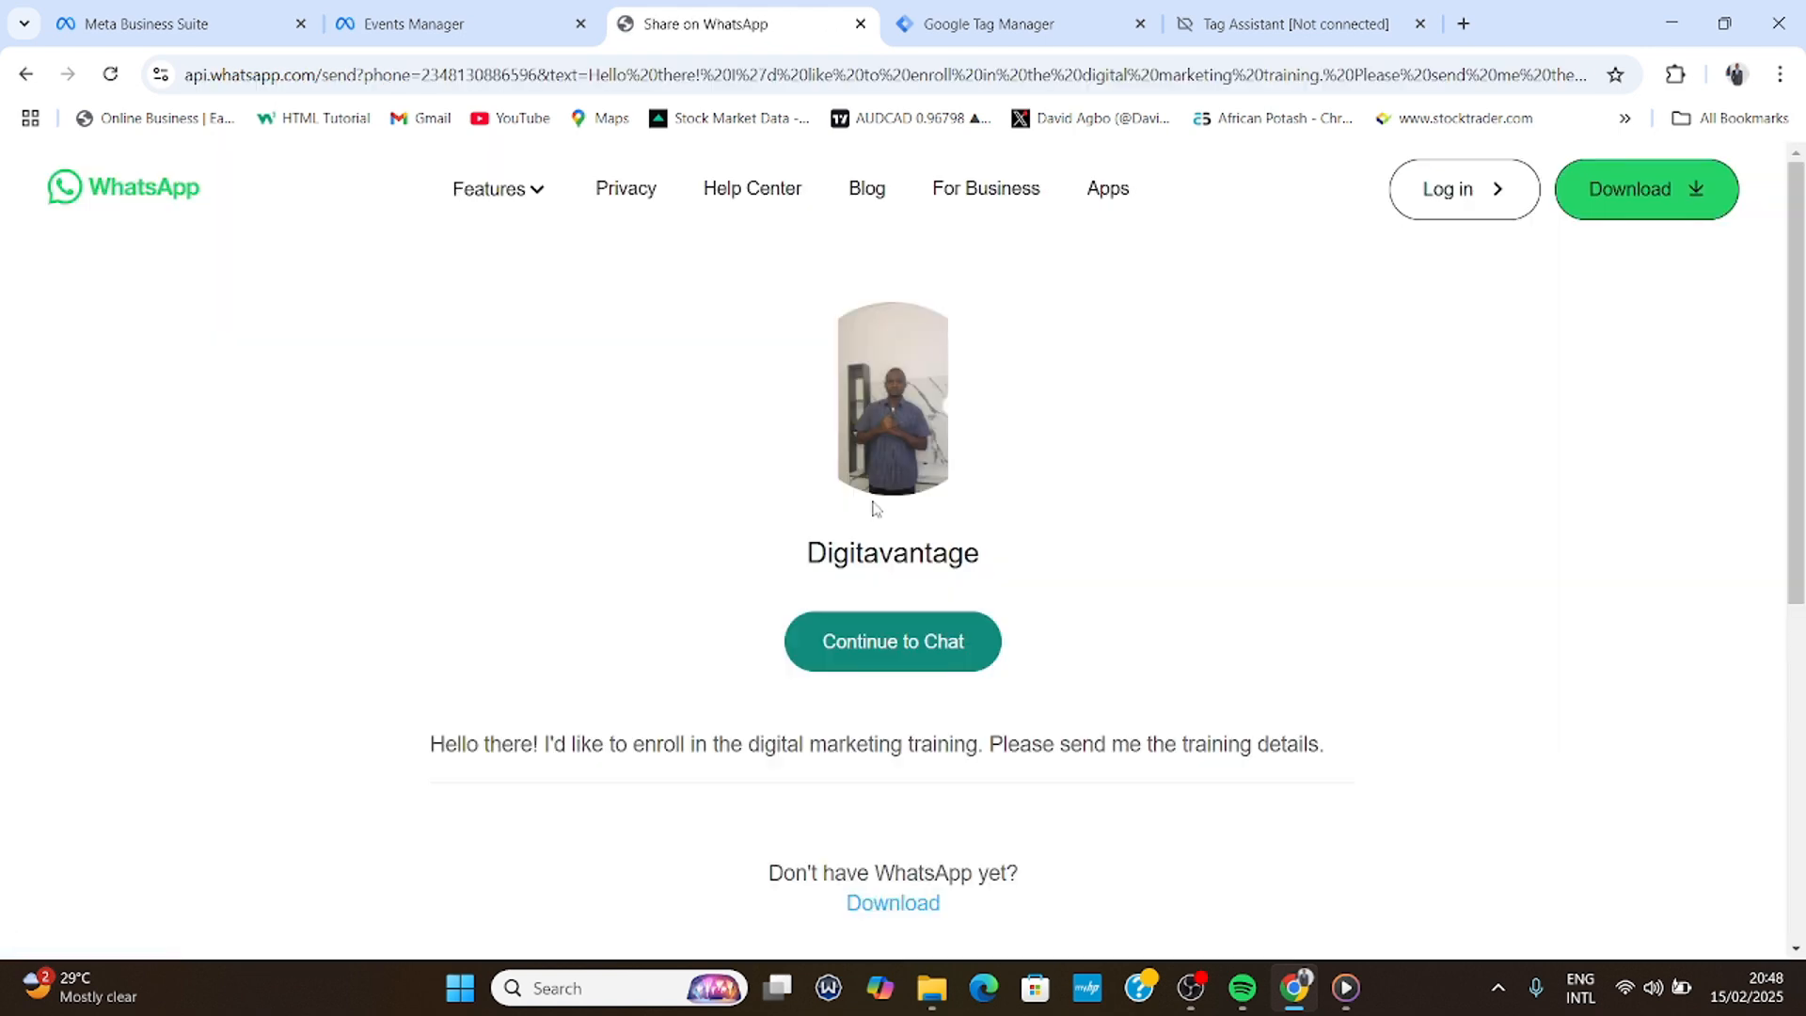
click(367, 13)
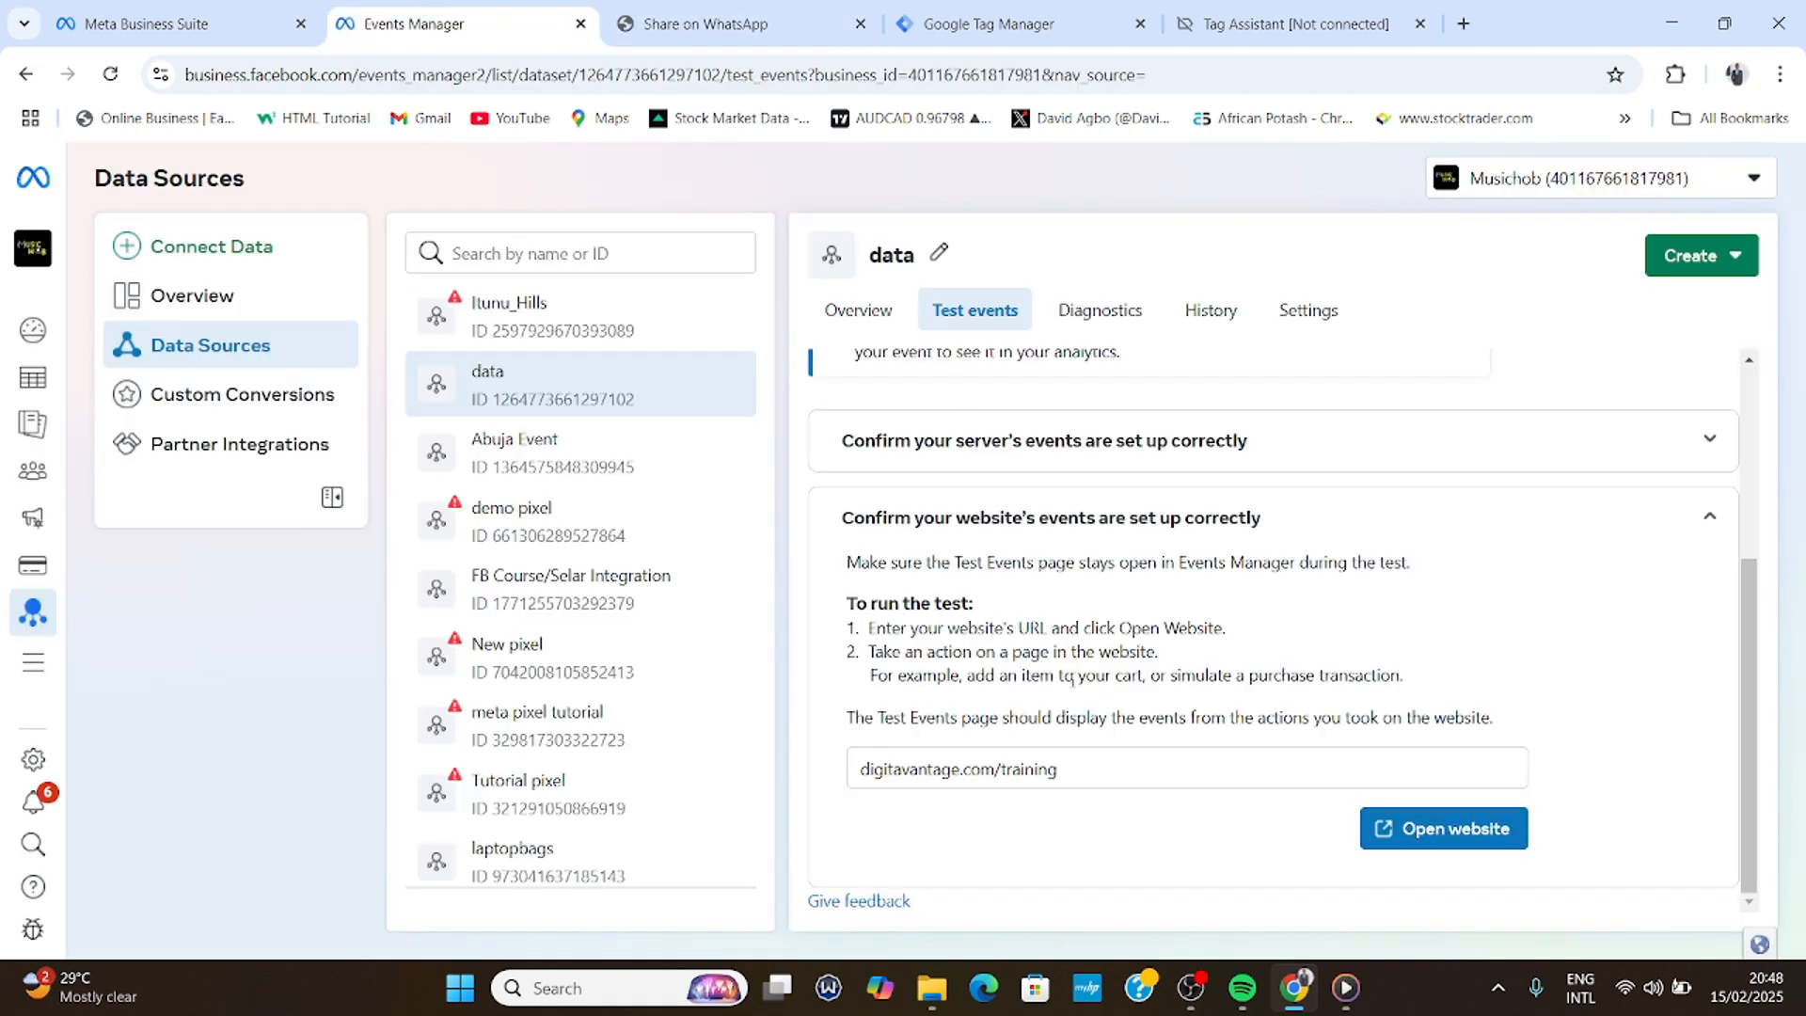
- View the data dataset's Overview, showing Lead and PageView active with 4 events each
click(857, 319)
scroll(979, 600, down, 1)
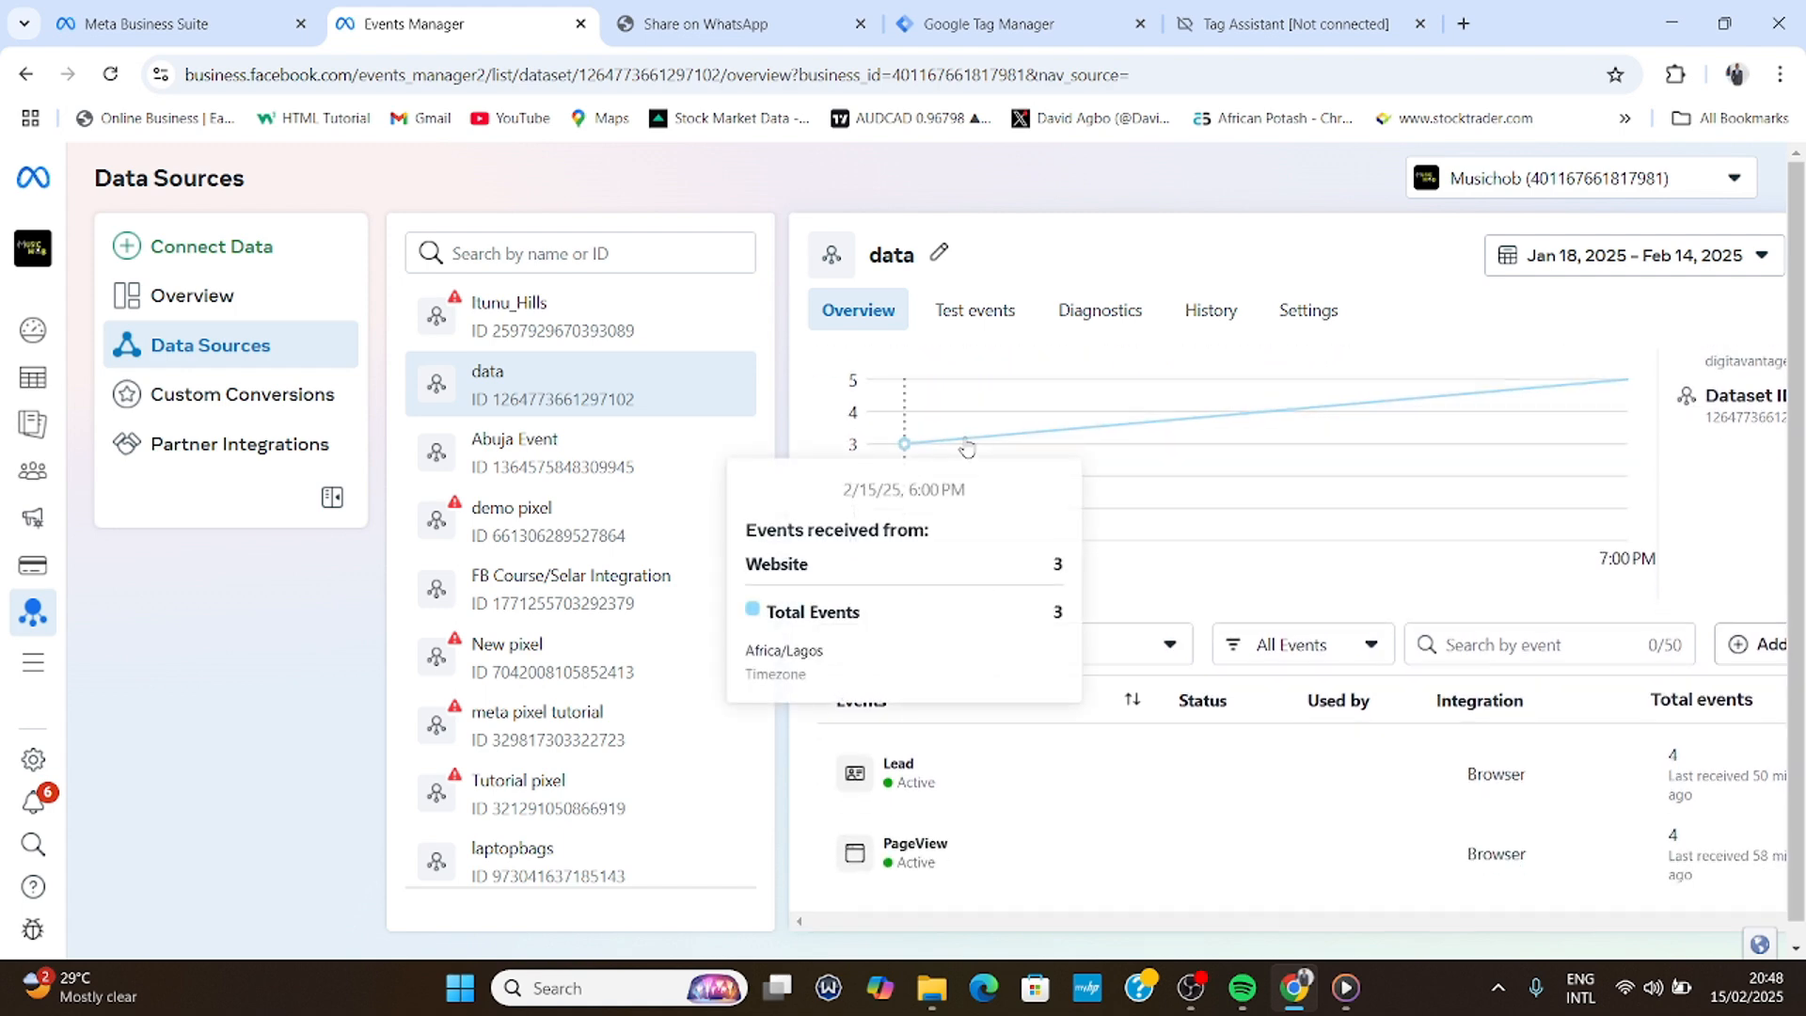
scroll(1039, 720, up, 1)
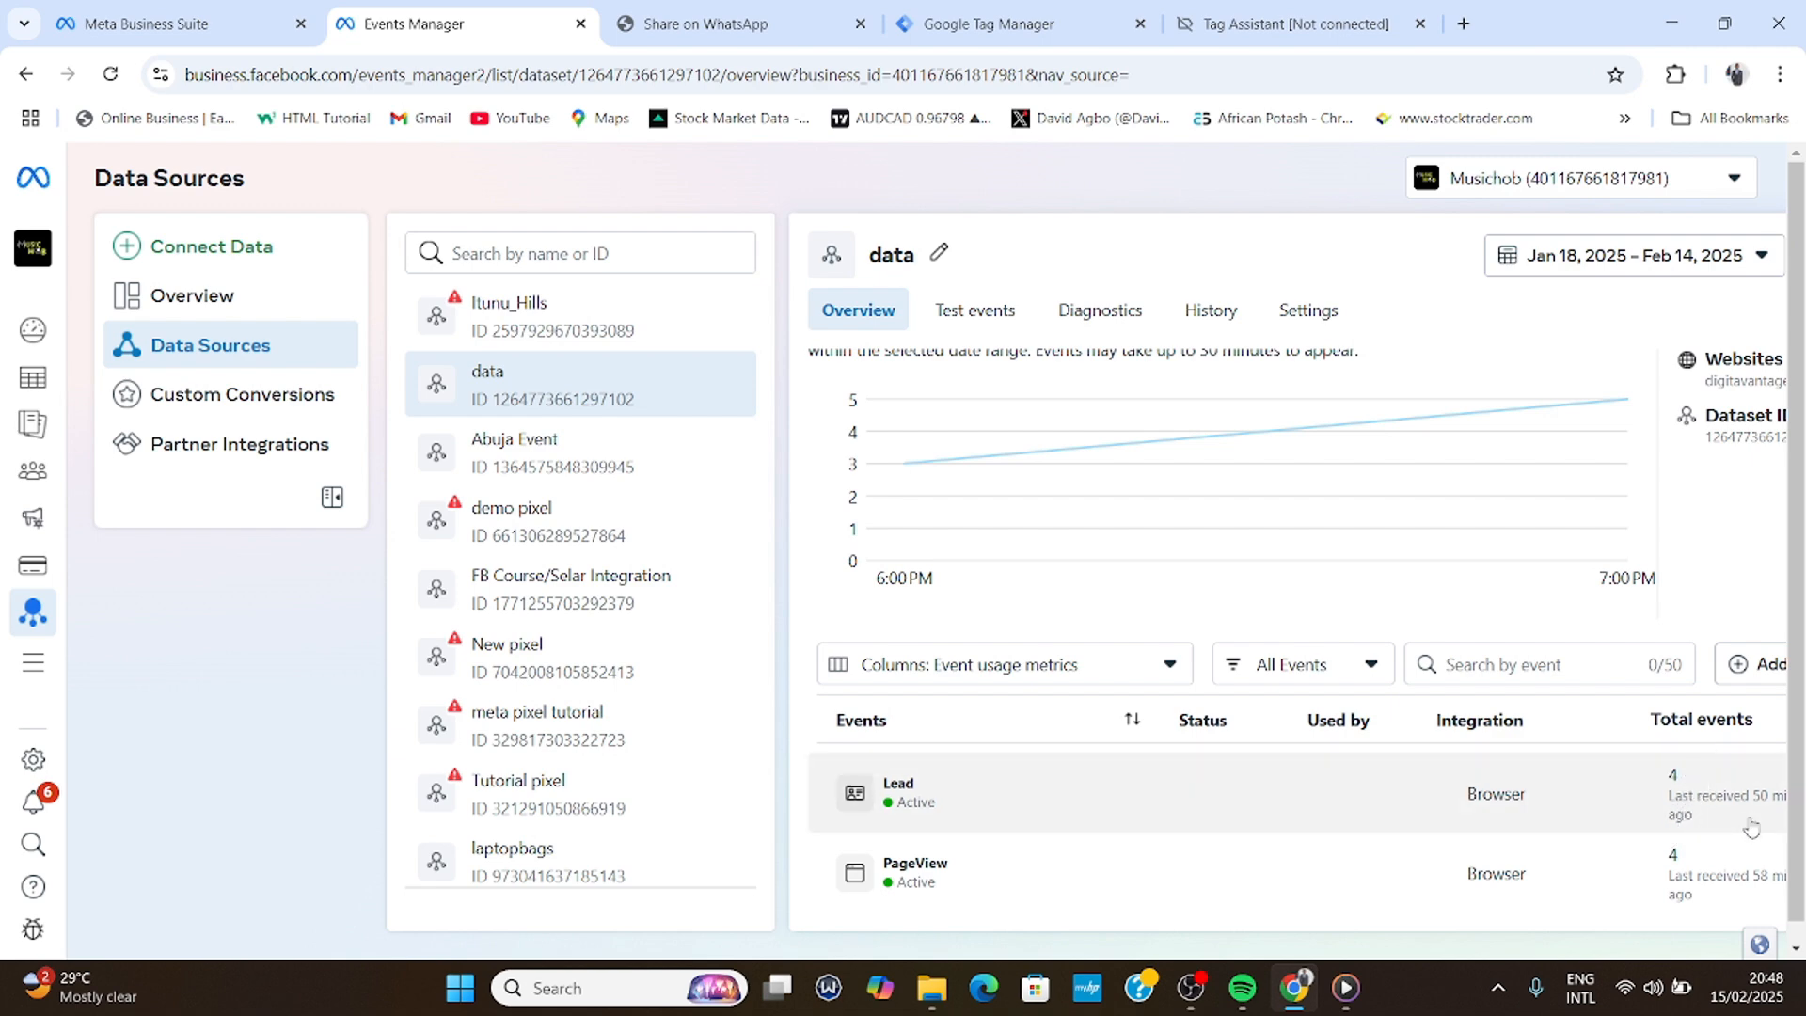
click(706, 21)
click(391, 9)
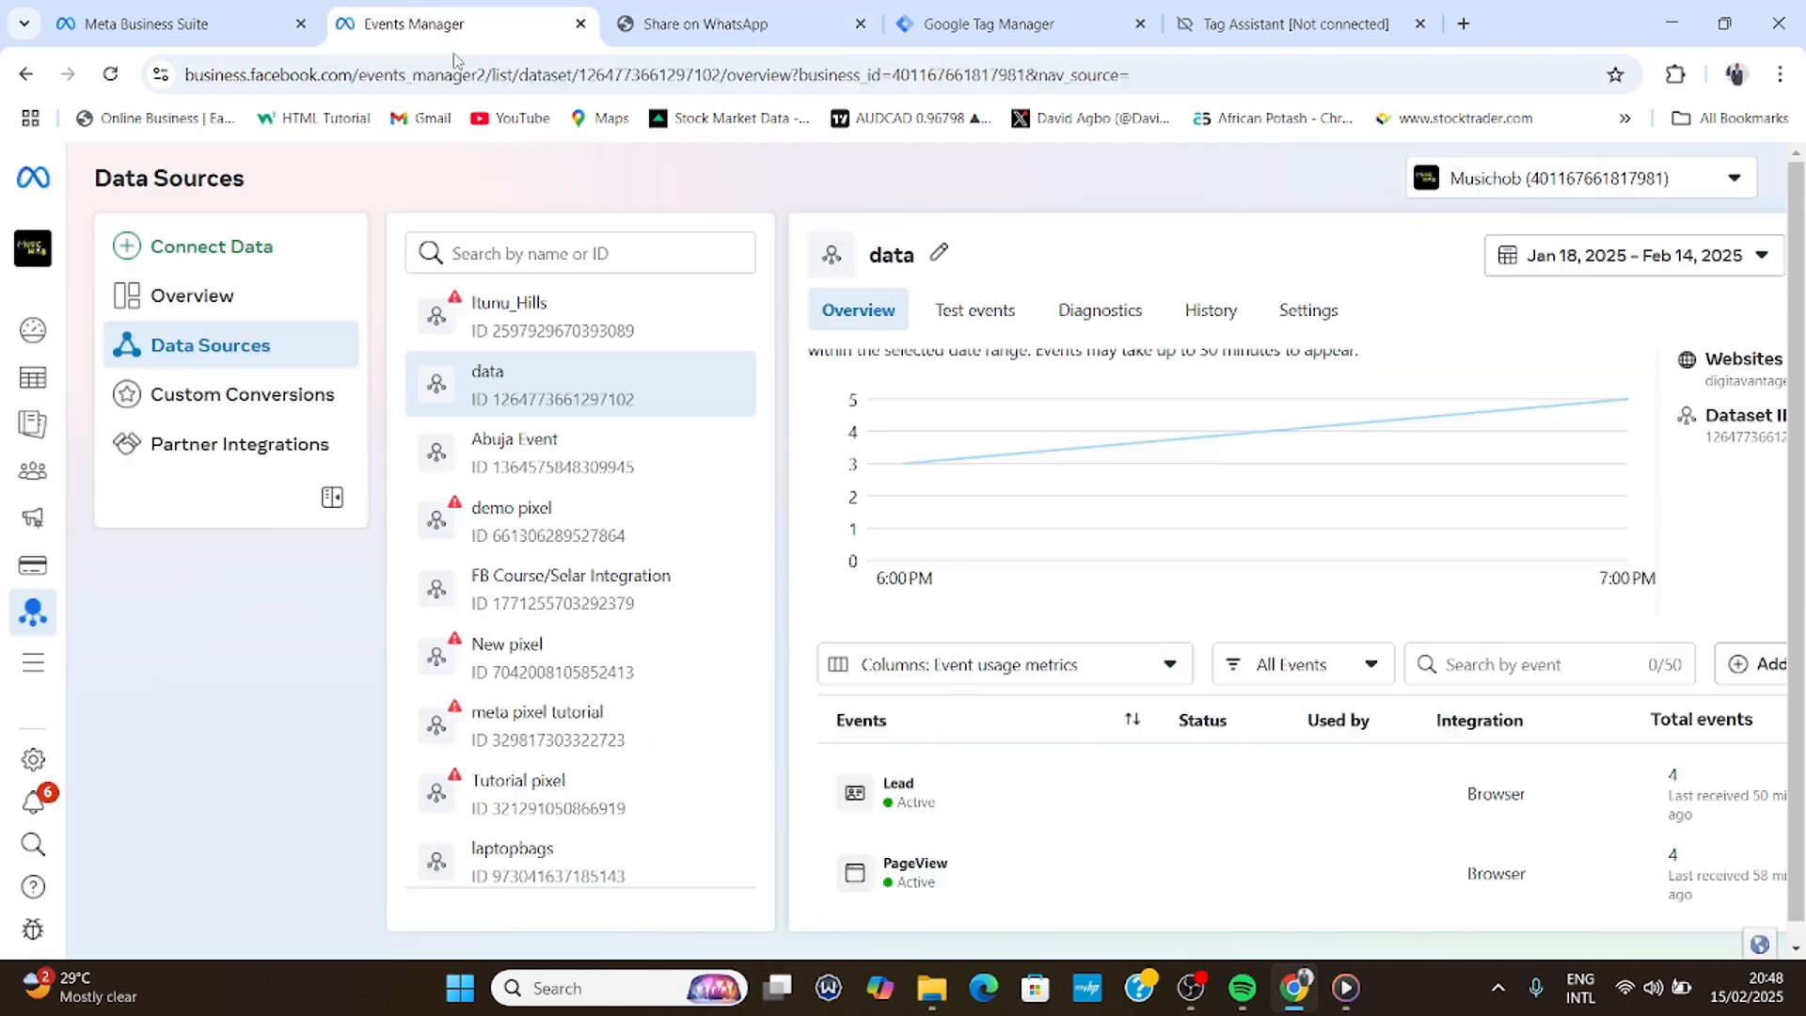